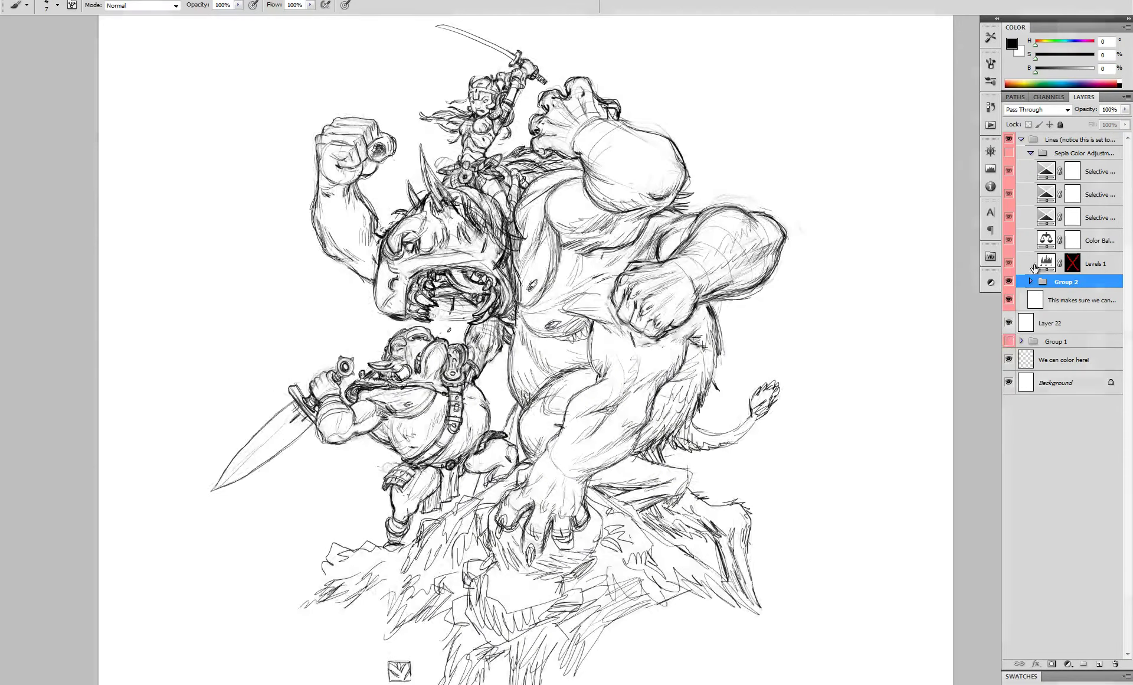
- Lower the opacity of the sketch in Group 2 and add a new empty layer above it for the inking
left_click_drag(1082, 110, 1035, 111)
left_click_drag(554, 144, 597, 171)
left_click(496, 285, "ctrl")
left_click(496, 285, "ctrl")
left_click(496, 286, "ctrl")
left_click_drag(505, 264, 537, 276)
key("ctrl+shift+alt+n")
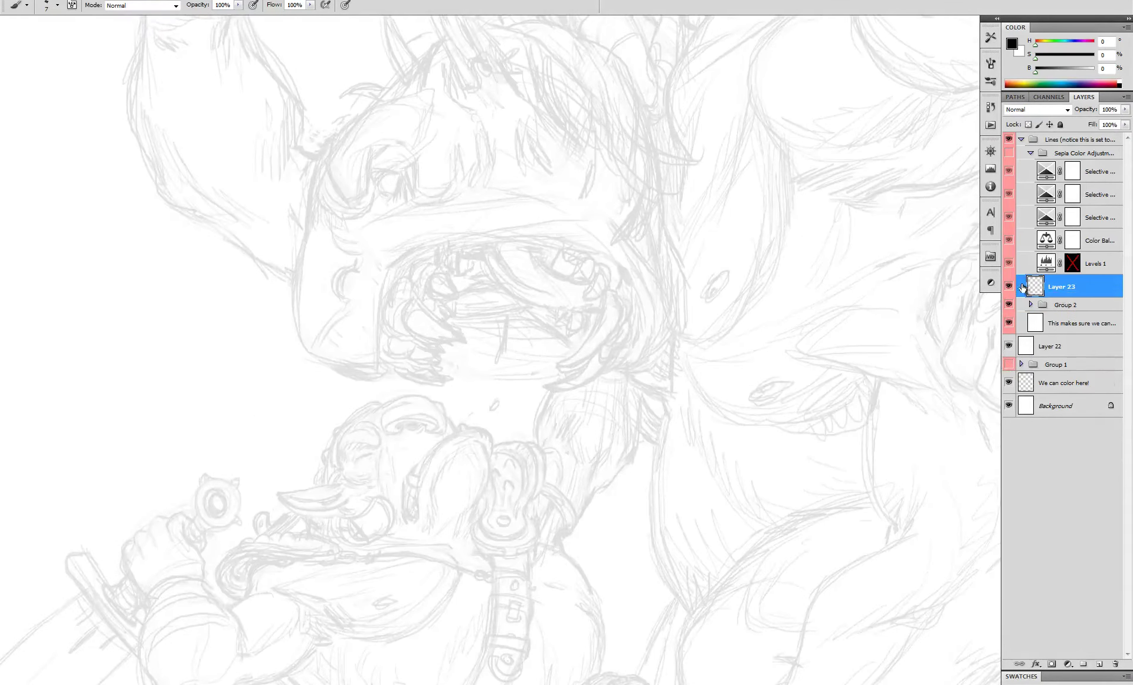
- Check the document's pixel dimensions in the Image Size settings without changing them
scroll(412, 253, "up", 2)
key("ctrl+alt+i")
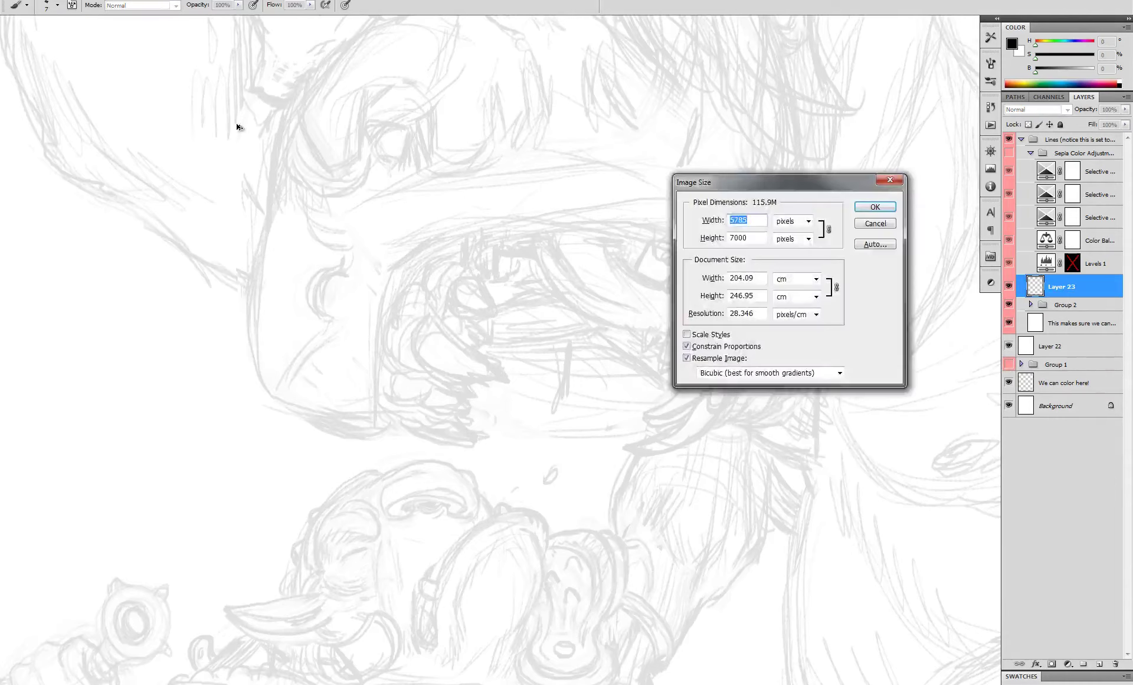
key("Escape")
- Ink the front and lower contour of the large beast's snout and the front edge of its open mouth
left_click_drag(342, 153, 403, 213)
left_click(404, 213, "ctrl")
mouse_move(295, 113)
left_mouse_down()
mouse_move(254, 324)
mouse_move(336, 169)
left_mouse_up()
left_click(257, 351, "ctrl+alt")
left_click(296, 338, "ctrl+alt")
left_click(307, 336, "ctrl")
mouse_move(284, 209)
left_mouse_down()
mouse_move(294, 163)
mouse_move(282, 334)
mouse_move(299, 357)
mouse_move(375, 388)
mouse_move(413, 381)
left_mouse_up()
mouse_move(460, 197)
left_mouse_down()
mouse_move(417, 235)
mouse_move(402, 384)
left_mouse_up()
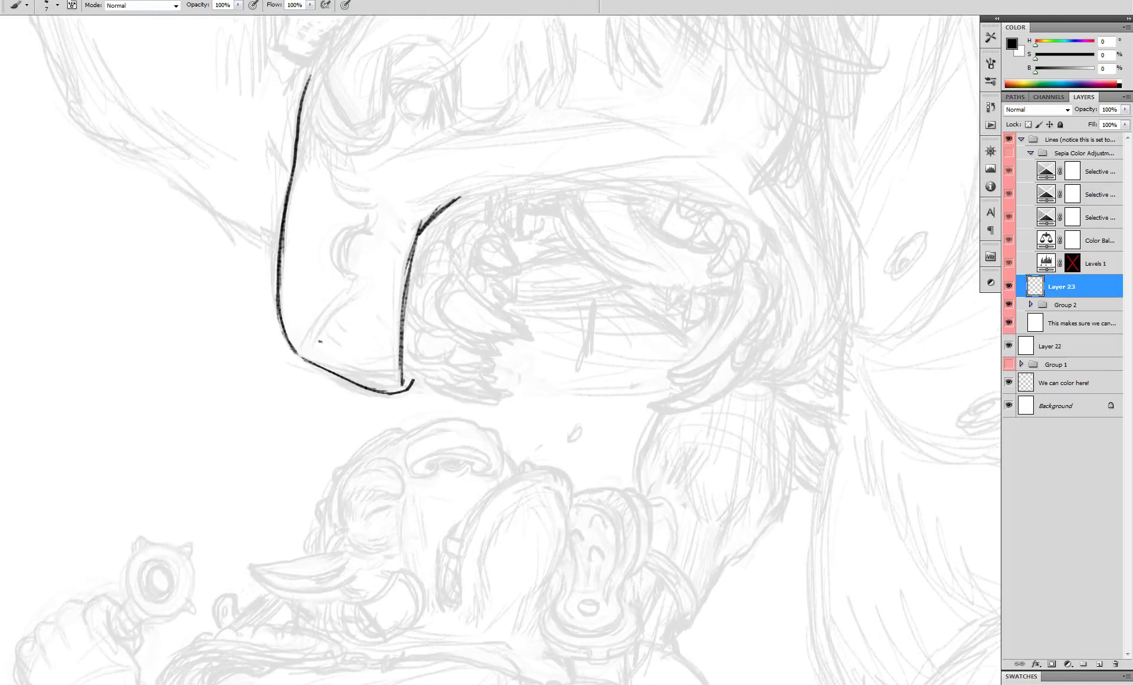
- Ink the beast's nostril and the broken crease running below it toward the snout's lower edge
mouse_move(363, 229)
left_mouse_down()
mouse_move(346, 262)
mouse_move(343, 240)
mouse_move(371, 217)
left_mouse_up()
left_click_drag(355, 288, 333, 310)
left_click_drag(330, 303, 317, 323)
mouse_move(321, 311)
left_mouse_down()
mouse_move(318, 359)
mouse_move(285, 382)
left_mouse_up()
left_click_drag(286, 383, 288, 398)
left_click_drag(292, 383, 293, 398)
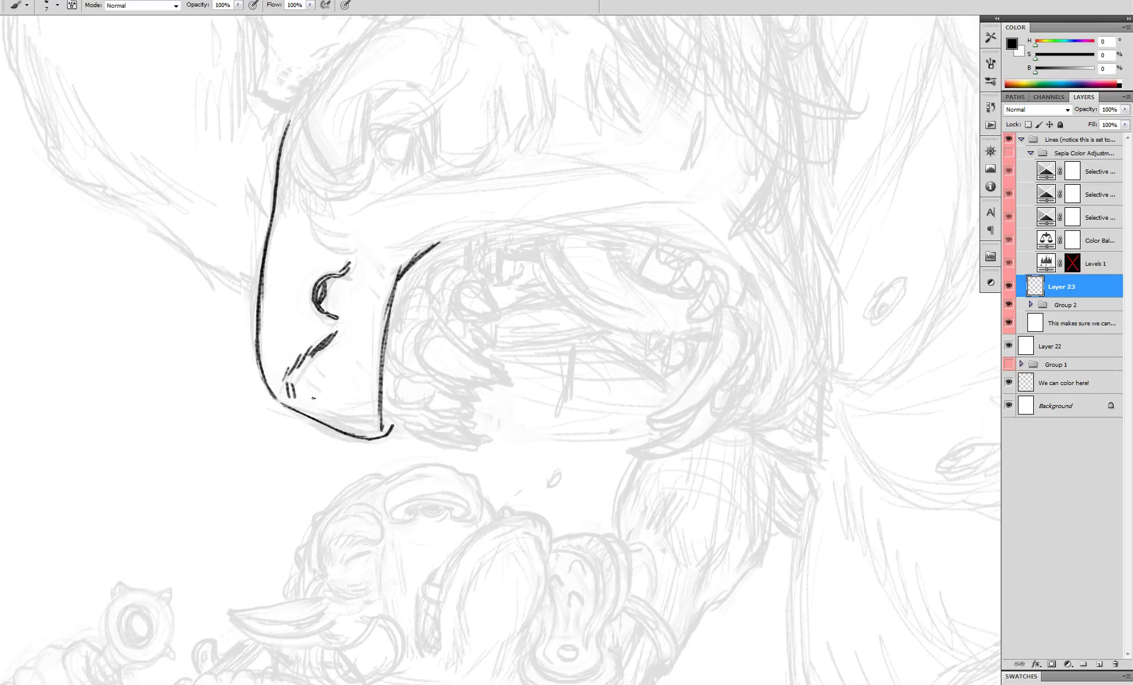
- Ink the short curved crease above the beast's nostril
left_click_drag(349, 252, 357, 339)
mouse_move(308, 284)
left_mouse_down()
mouse_move(321, 334)
mouse_move(346, 347)
left_mouse_up()
key("ctrl+alt+z")
key("ctrl+alt+z")
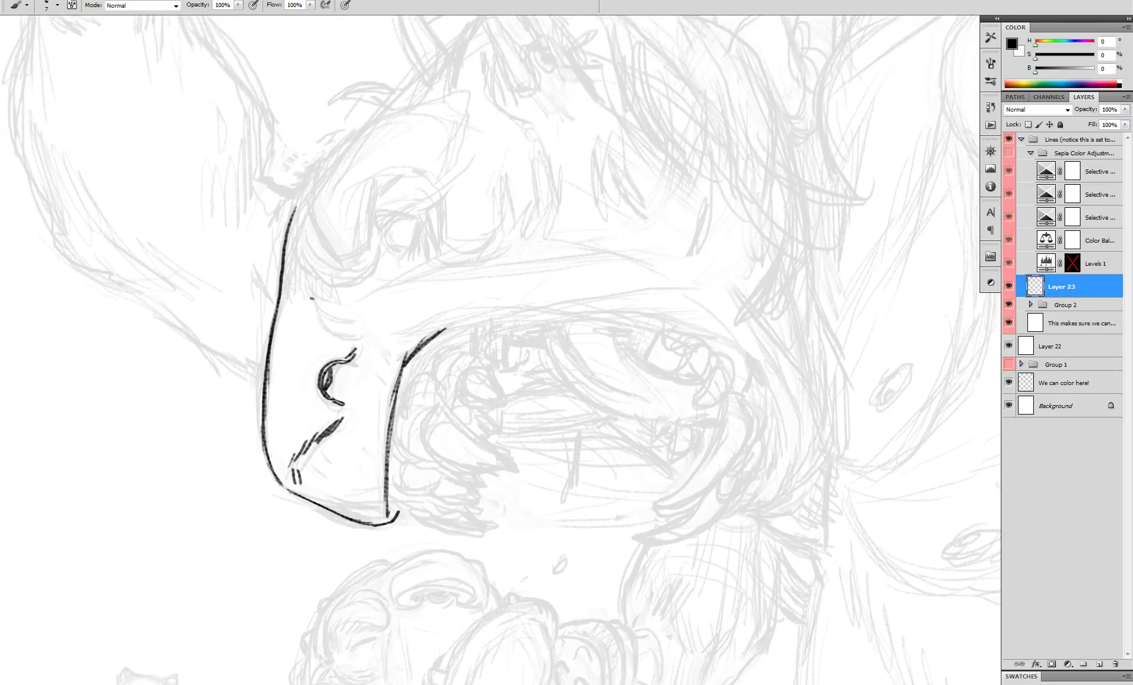
left_click_drag(313, 304, 347, 337)
left_click_drag(335, 332, 352, 331)
- Ink the angular brow folds at the front of the face and the round eye with its corner lines
left_click_drag(322, 158, 305, 209)
mouse_move(316, 178)
left_mouse_down()
mouse_move(327, 245)
mouse_move(339, 264)
mouse_move(361, 247)
mouse_move(374, 177)
left_mouse_up()
mouse_move(354, 188)
left_mouse_down()
mouse_move(404, 166)
mouse_move(341, 217)
left_mouse_up()
mouse_move(372, 183)
left_mouse_down()
mouse_move(362, 239)
mouse_move(341, 259)
left_mouse_up()
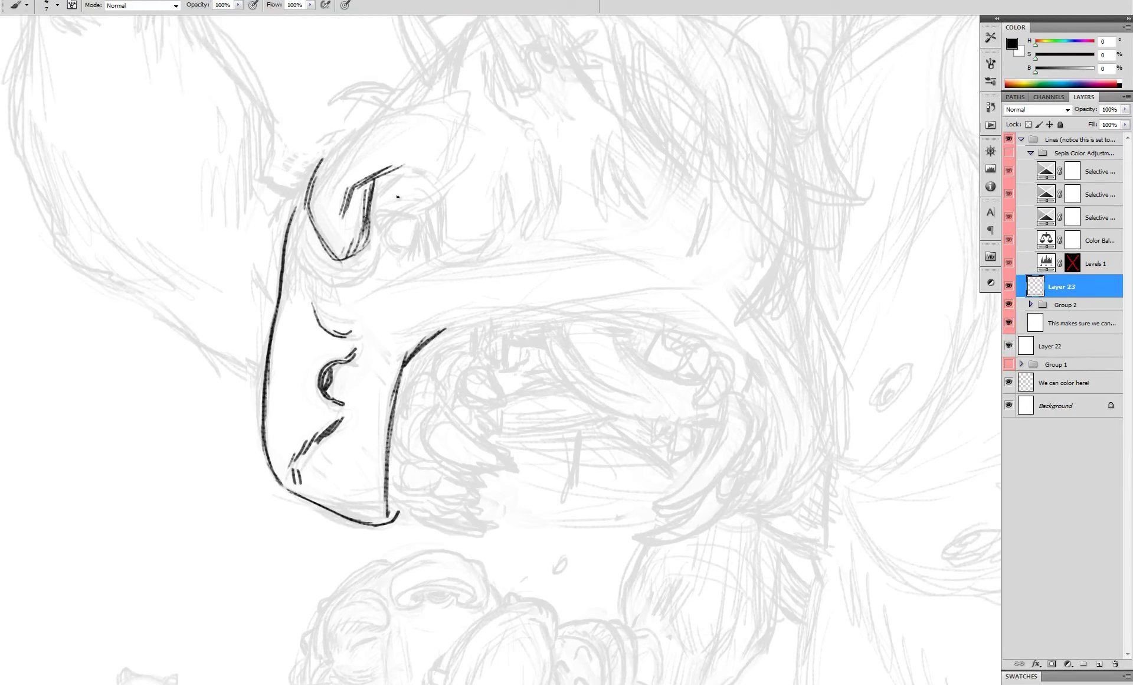
mouse_move(384, 227)
left_mouse_down()
mouse_move(415, 218)
mouse_move(416, 253)
mouse_move(436, 250)
mouse_move(427, 249)
left_mouse_up()
key("ctrl+z")
left_click_drag(428, 223, 434, 249)
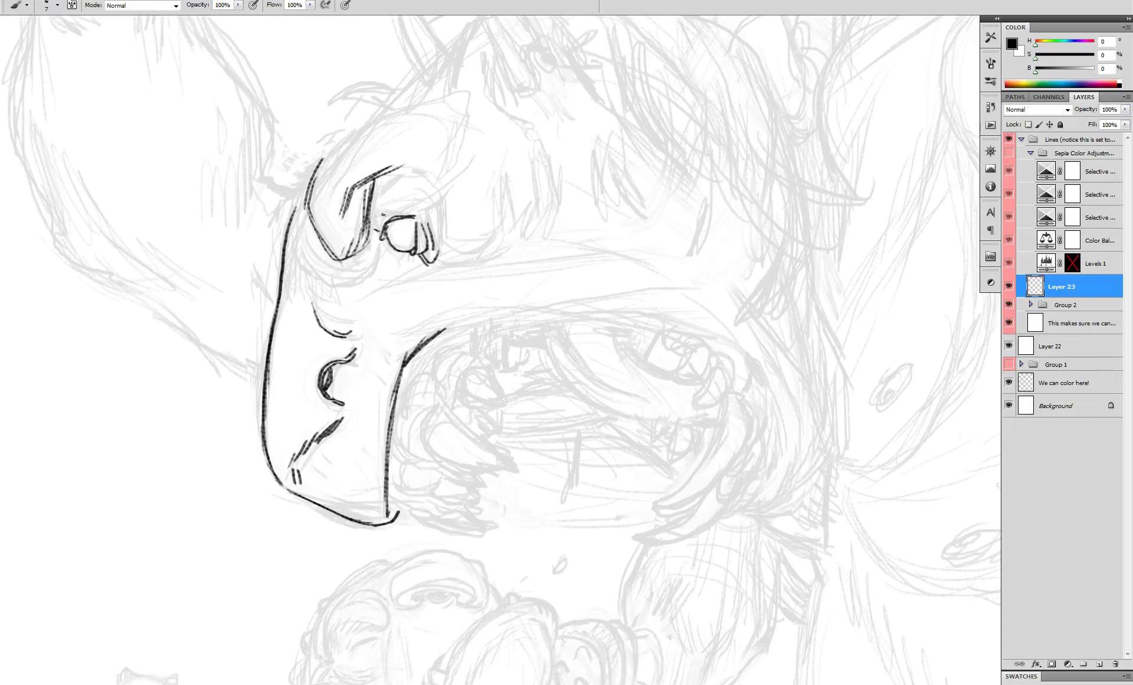
- Try to ink the curved folds beneath the beast's front brow ridge
mouse_move(434, 246)
left_mouse_down()
mouse_move(441, 231)
mouse_move(326, 261)
mouse_move(302, 222)
left_mouse_up()
mouse_move(314, 238)
left_mouse_down()
mouse_move(340, 262)
mouse_move(379, 255)
mouse_move(310, 251)
mouse_move(356, 255)
mouse_move(382, 225)
left_mouse_up()
key("ctrl+alt+z")
key("ctrl+alt+z")
mouse_move(383, 227)
left_mouse_down()
mouse_move(327, 266)
mouse_move(303, 228)
left_mouse_up()
left_click_drag(304, 201, 292, 267)
mouse_move(323, 267)
left_mouse_down()
mouse_move(361, 273)
mouse_move(384, 224)
left_mouse_up()
left_click(401, 215, "alt")
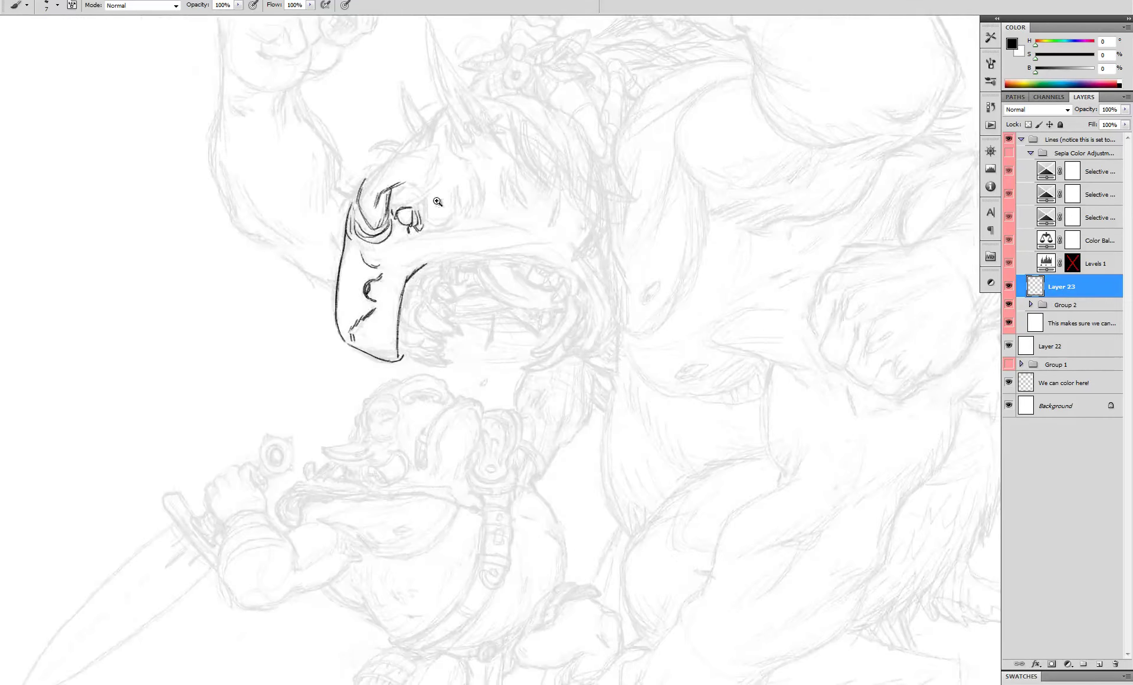
left_click(417, 216, "ctrl")
key("ctrl+alt+z")
key("ctrl+alt+z")
key("ctrl+alt+z")
key("ctrl+alt+z")
- Ink the forehead contour rising from the brow and the curved folds beneath the front brow ridge
mouse_move(305, 163)
left_mouse_down()
mouse_move(283, 203)
mouse_move(387, 70)
left_mouse_up()
mouse_move(367, 228)
left_mouse_down()
mouse_move(299, 245)
mouse_move(338, 270)
mouse_move(295, 234)
mouse_move(332, 263)
mouse_move(288, 235)
left_mouse_up()
key("ctrl+z")
left_click_drag(303, 246, 289, 202)
left_click_drag(328, 267, 354, 257)
- Add short hatching strokes beside the nostril and along the crease below it
left_click_drag(321, 399, 314, 416)
left_click_drag(312, 403, 288, 423)
left_click_drag(335, 333, 317, 344)
left_click_drag(308, 344, 303, 351)
- Ink the brow edge above the eye and the U-shaped skin fold behind the eye
left_click(354, 326, "alt")
left_click(354, 326, "alt")
left_click(403, 305, "ctrl")
left_click(373, 258, "ctrl")
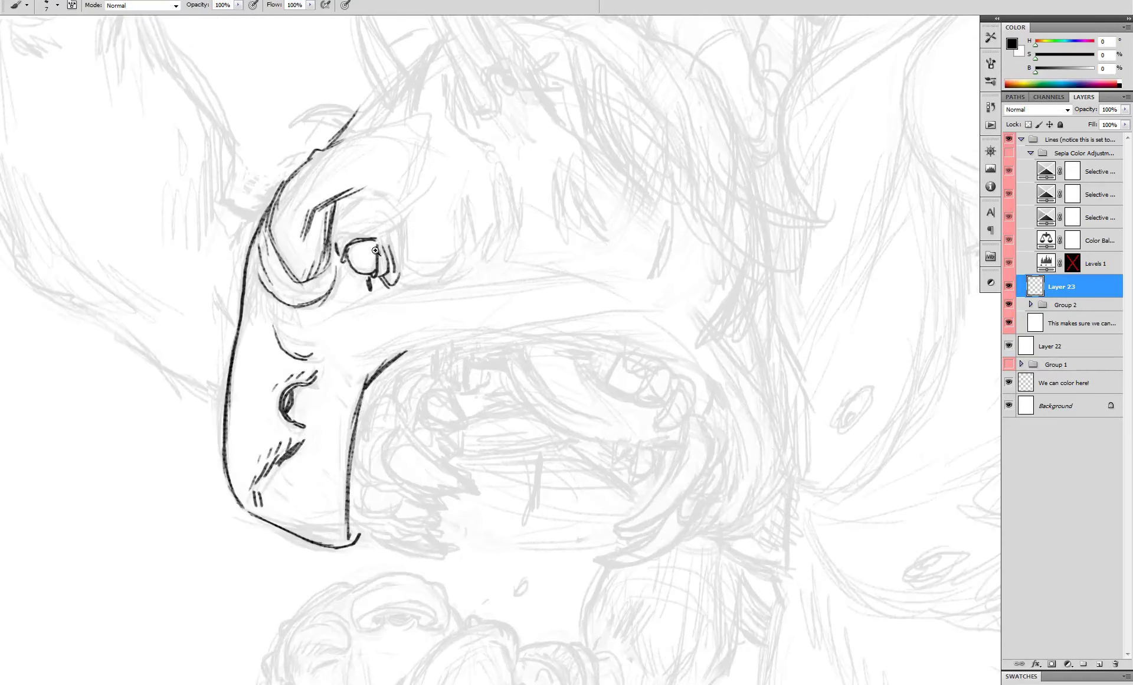
mouse_move(342, 254)
left_mouse_down()
mouse_move(380, 236)
mouse_move(372, 276)
left_mouse_up()
key("ctrl+z")
left_click_drag(423, 244, 437, 253)
mouse_move(411, 212)
left_mouse_down()
mouse_move(431, 150)
mouse_move(403, 229)
mouse_move(425, 286)
mouse_move(471, 268)
left_mouse_up()
left_click_drag(475, 211, 485, 278)
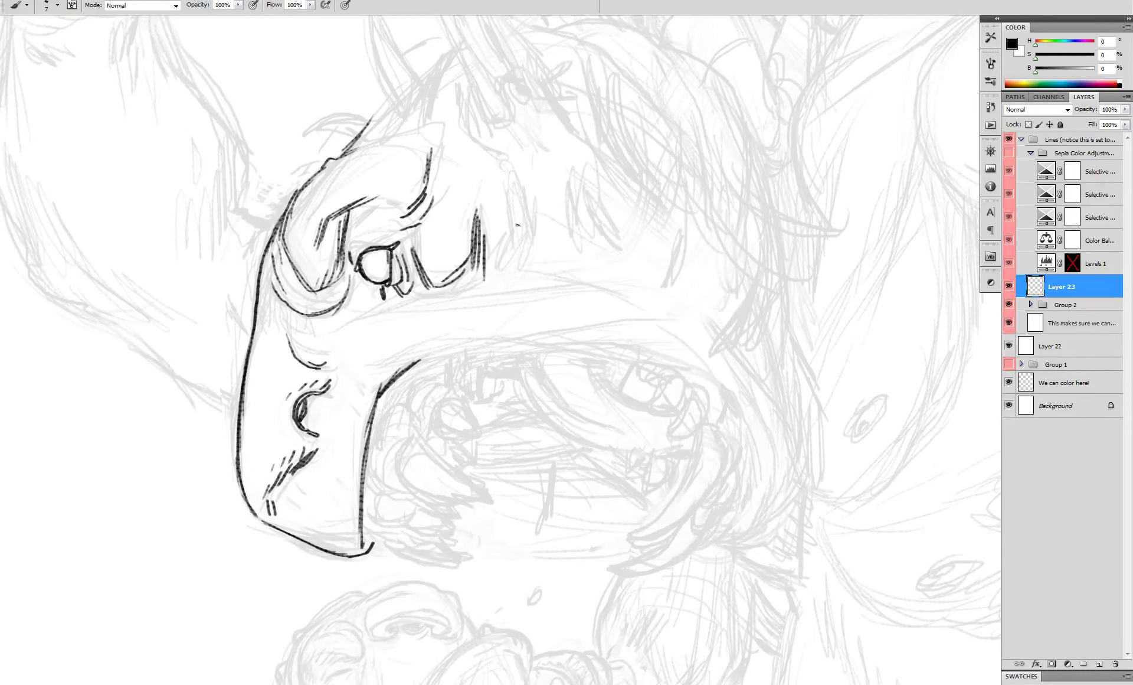
- Try a stroke behind the eye fold, undo back through the recent strokes and restore the linework
mouse_move(524, 186)
left_mouse_down()
mouse_move(522, 260)
mouse_move(526, 240)
mouse_move(534, 260)
left_mouse_up()
key("ctrl+alt+z")
key("ctrl+alt+z")
key("ctrl+alt+z")
key("ctrl+alt+z")
key("ctrl+alt+z")
key("ctrl+alt+z")
key("ctrl+alt+z")
key("ctrl+alt+z")
key("ctrl+alt+z")
key("ctrl+alt+z")
key("ctrl+alt+z")
key("ctrl+alt+z")
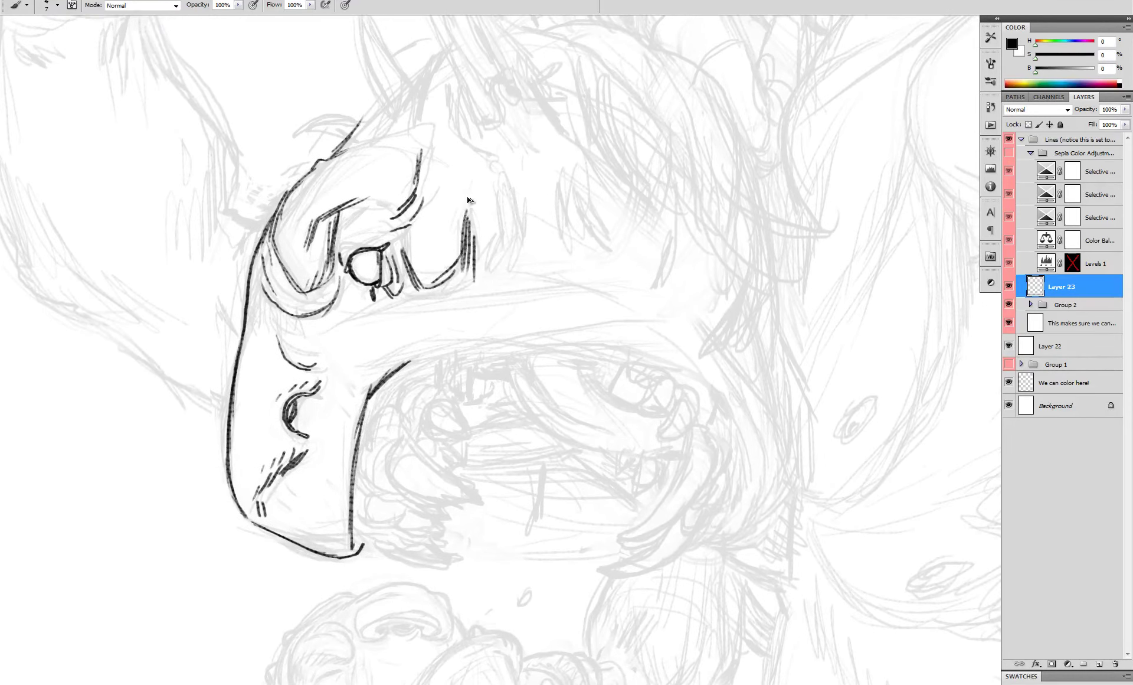
key("ctrl+shift+z")
- Add hatching and dark accents inside the skin fold behind the beast's eye
mouse_move(465, 196)
left_mouse_down()
mouse_move(446, 281)
mouse_move(415, 289)
left_mouse_up()
mouse_move(451, 195)
left_mouse_down()
mouse_move(470, 251)
mouse_move(454, 264)
left_mouse_up()
mouse_move(496, 238)
left_mouse_down()
mouse_move(501, 227)
mouse_move(482, 260)
left_mouse_up()
mouse_move(481, 260)
left_mouse_down()
mouse_move(458, 270)
mouse_move(480, 247)
left_mouse_up()
scroll(525, 192, "up", 1)
scroll(491, 156, "down", 1)
- Ink the temple contour curving down behind the eye and shade its lower end with parallel strokes
mouse_move(456, 109)
left_mouse_down()
mouse_move(483, 139)
mouse_move(494, 186)
left_mouse_up()
left_click_drag(494, 190, 474, 249)
left_click_drag(477, 232, 468, 250)
left_click_drag(489, 149, 502, 197)
left_click_drag(497, 177, 490, 243)
scroll(512, 249, "down", 1)
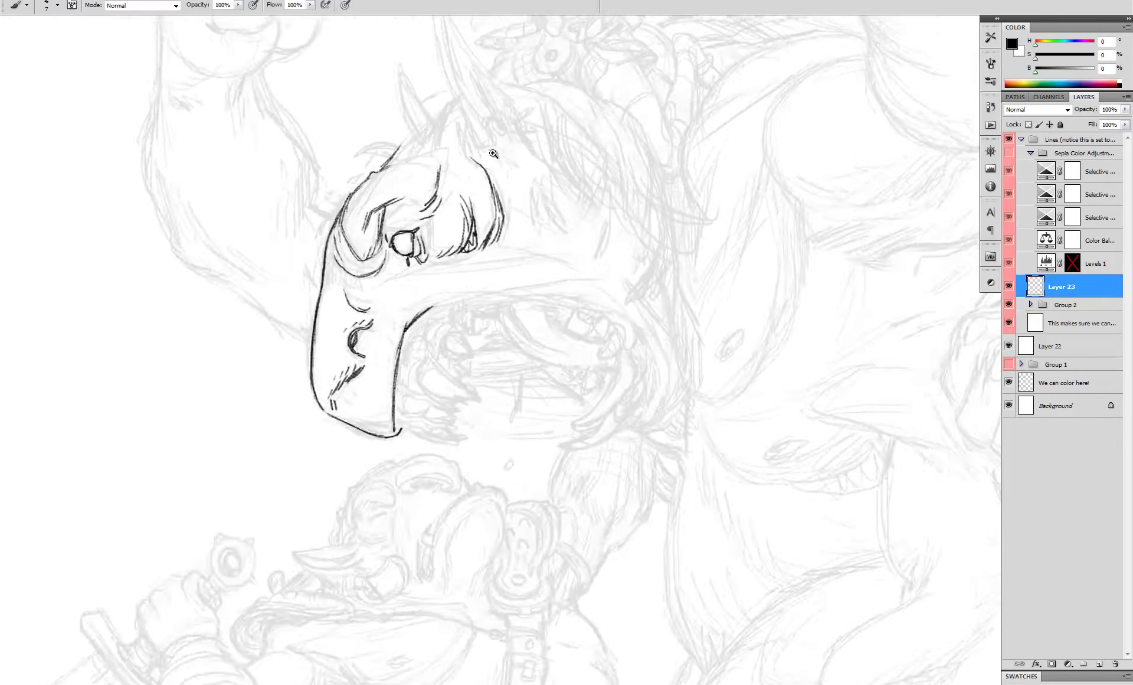
- Ink the pointed crest on top of the forehead and hatch its front slope
scroll(501, 150, "up", 1)
mouse_move(442, 132)
left_mouse_down()
mouse_move(464, 162)
mouse_move(454, 153)
left_mouse_up()
mouse_move(358, 167)
left_mouse_down()
mouse_move(396, 153)
mouse_move(403, 104)
left_mouse_up()
left_click_drag(440, 75, 407, 131)
mouse_move(423, 88)
left_mouse_down()
mouse_move(394, 140)
mouse_move(385, 121)
left_mouse_up()
left_click_drag(461, 102, 463, 179)
- Ink the small front horn and the curved spike beside it, and reinforce the temple contour
mouse_move(380, 201)
left_mouse_down()
mouse_move(363, 160)
mouse_move(359, 99)
left_mouse_up()
left_click_drag(360, 100, 407, 179)
mouse_move(364, 120)
left_mouse_down()
mouse_move(396, 174)
mouse_move(382, 202)
left_mouse_up()
key("ctrl+z")
mouse_move(294, 236)
left_mouse_down()
mouse_move(326, 214)
mouse_move(362, 220)
mouse_move(350, 228)
left_mouse_up()
mouse_move(512, 175)
left_mouse_down()
mouse_move(468, 195)
mouse_move(521, 246)
left_mouse_up()
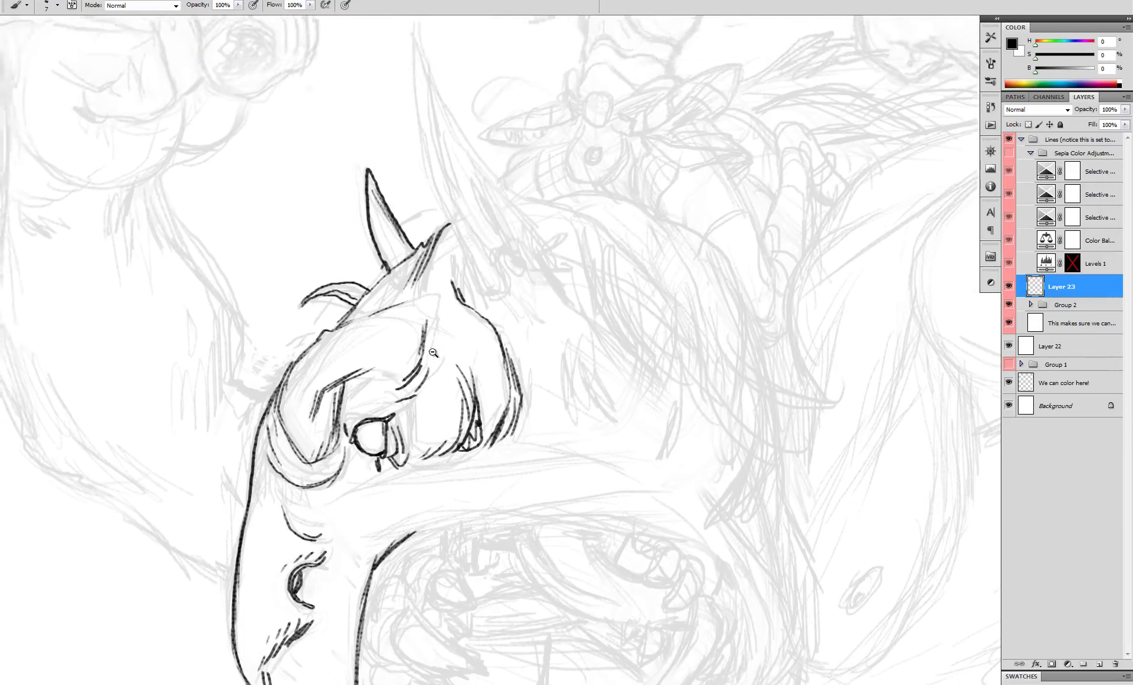
- Extend the upper edge of the beast's open mouth backward with a curved ink line
scroll(463, 377, "down", 5)
scroll(462, 408, "up", 4)
left_click_drag(378, 251, 462, 228)
left_click_drag(457, 112, 380, 198)
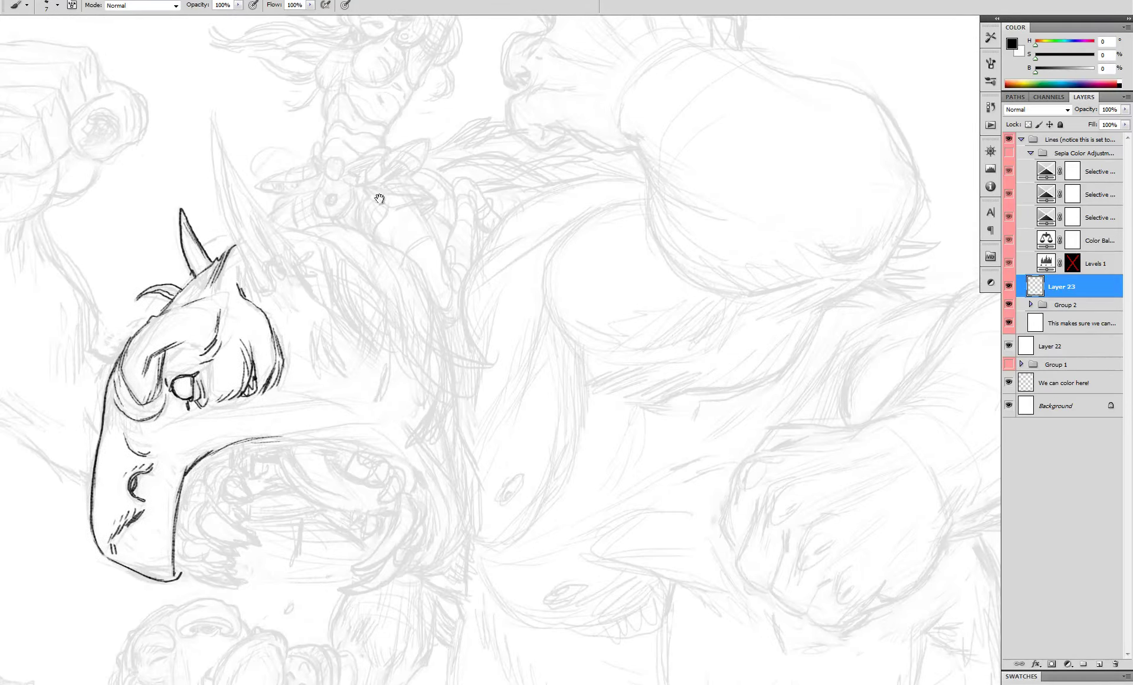
- Ink the outline of the tall horn and the short wrinkle lines around its base
left_click_drag(221, 170, 270, 298)
scroll(263, 294, "up", 1)
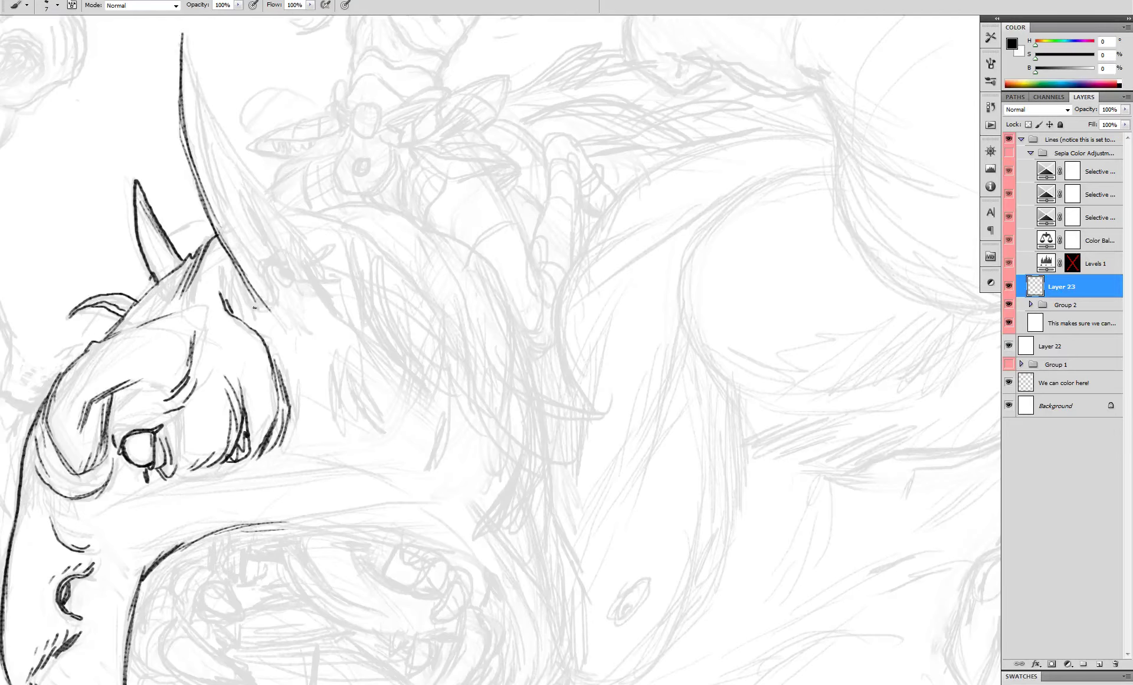
left_click_drag(187, 53, 271, 295)
mouse_move(203, 100)
left_mouse_down()
mouse_move(298, 235)
mouse_move(312, 235)
left_mouse_up()
mouse_move(311, 237)
left_mouse_down()
mouse_move(290, 249)
mouse_move(302, 258)
left_mouse_up()
left_click_drag(306, 269, 290, 277)
left_click_drag(298, 287, 307, 297)
left_click_drag(274, 236, 257, 241)
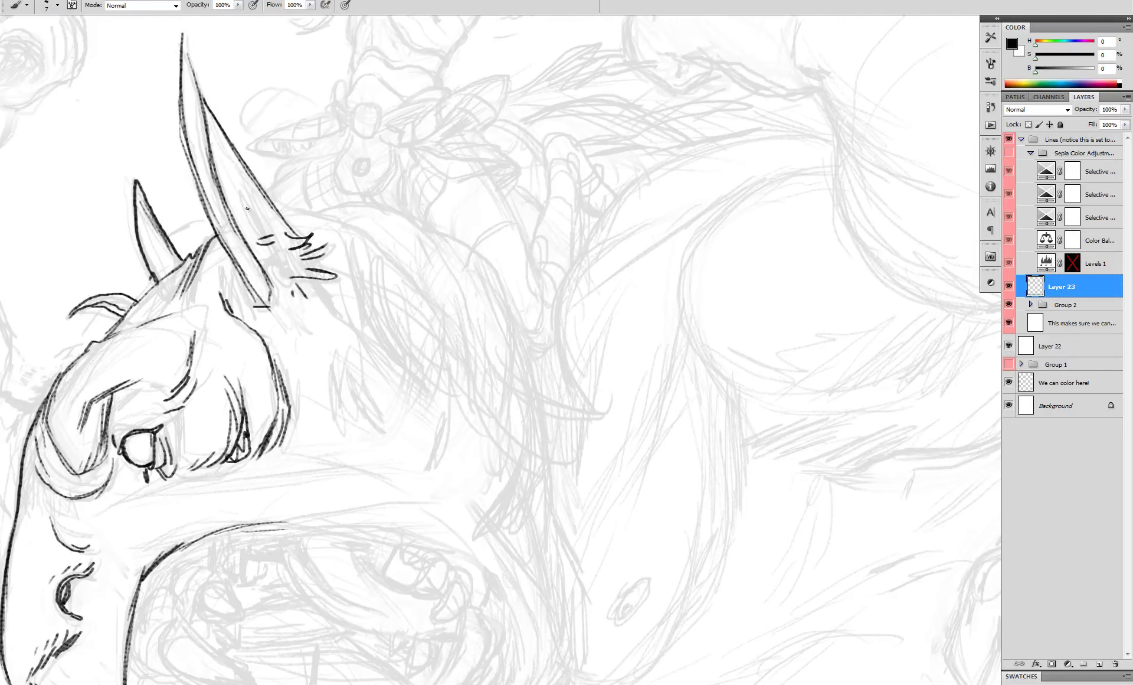
- Shade the inside of the tall horn with long strokes and add small hatches on both horns' bases
left_click_drag(213, 136, 240, 210)
mouse_move(218, 155)
left_mouse_down()
mouse_move(239, 220)
mouse_move(229, 179)
left_mouse_up()
left_click_drag(242, 202, 256, 244)
left_click_drag(269, 249, 268, 262)
left_click_drag(164, 244, 173, 274)
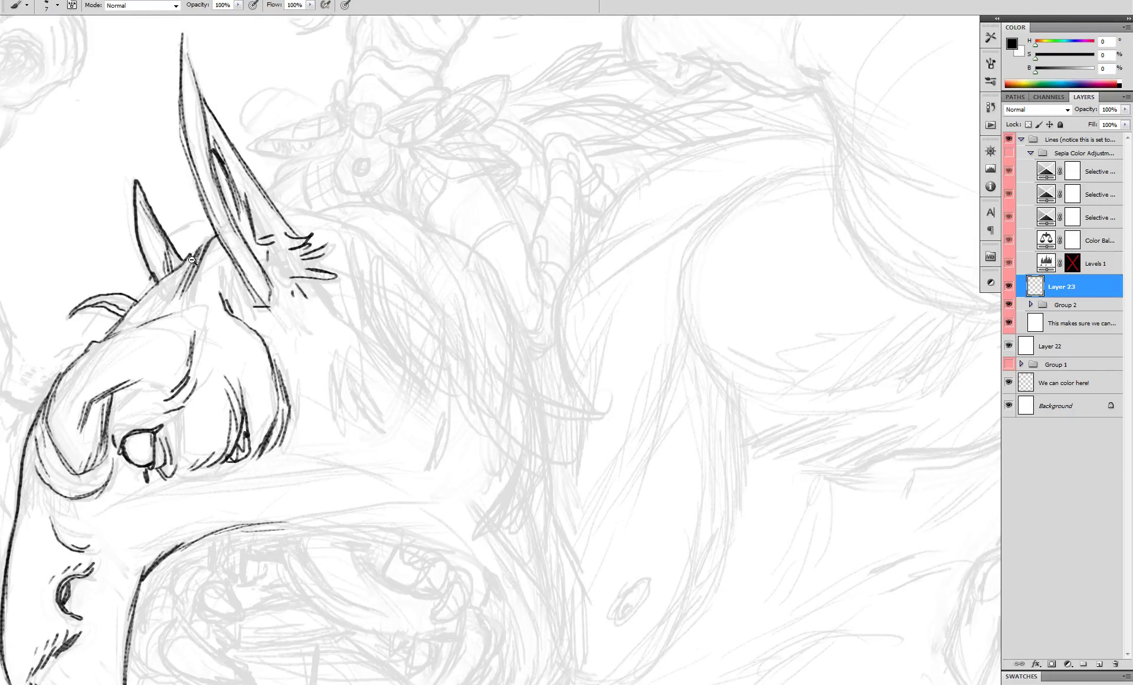
left_click_drag(302, 271, 272, 253)
left_click_drag(276, 201, 264, 204)
left_click_drag(281, 205, 268, 210)
- Ink the rounded contour at the back of the beast's head and the long hair strokes beneath it
mouse_move(304, 242)
left_mouse_down()
mouse_move(294, 245)
mouse_move(336, 226)
mouse_move(269, 187)
mouse_move(345, 176)
mouse_move(395, 191)
mouse_move(454, 295)
mouse_move(451, 322)
left_mouse_up()
left_click_drag(389, 232, 438, 318)
left_click_drag(357, 208, 411, 347)
left_click_drag(366, 272, 425, 364)
left_click_drag(370, 311, 408, 361)
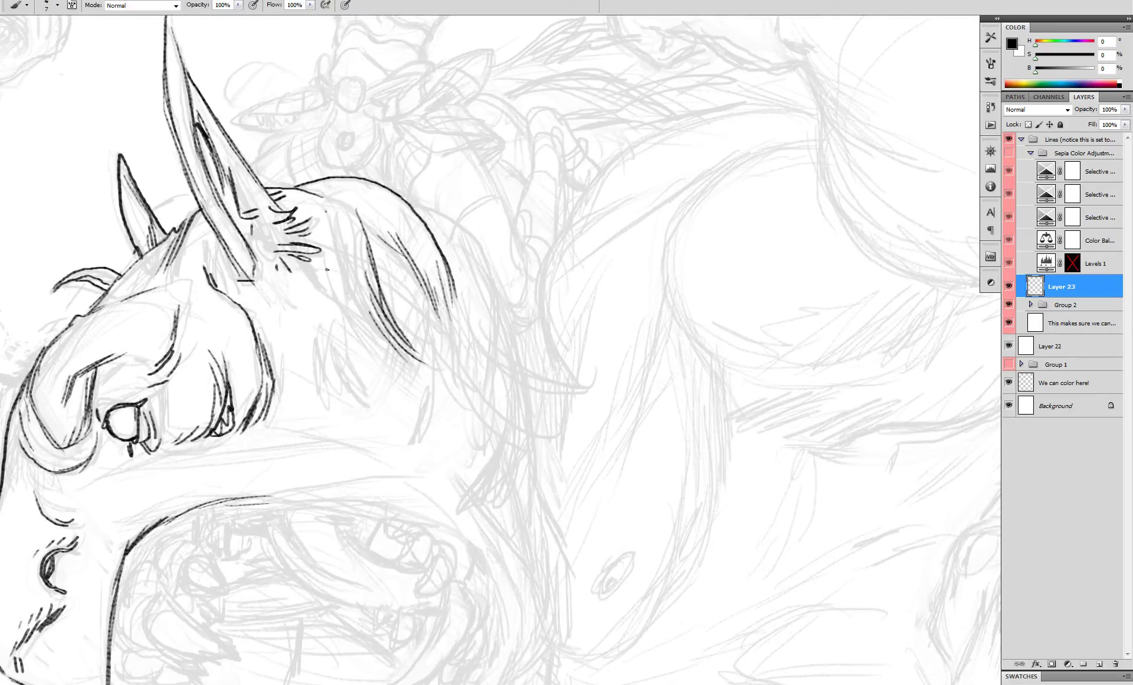
- Add short hair strokes along the crown and light hatching around the base of the horns
left_click_drag(326, 211, 330, 276)
left_click_drag(338, 245, 334, 285)
left_click_drag(187, 207, 173, 242)
left_click_drag(277, 194, 343, 171)
left_click_drag(438, 214, 485, 244)
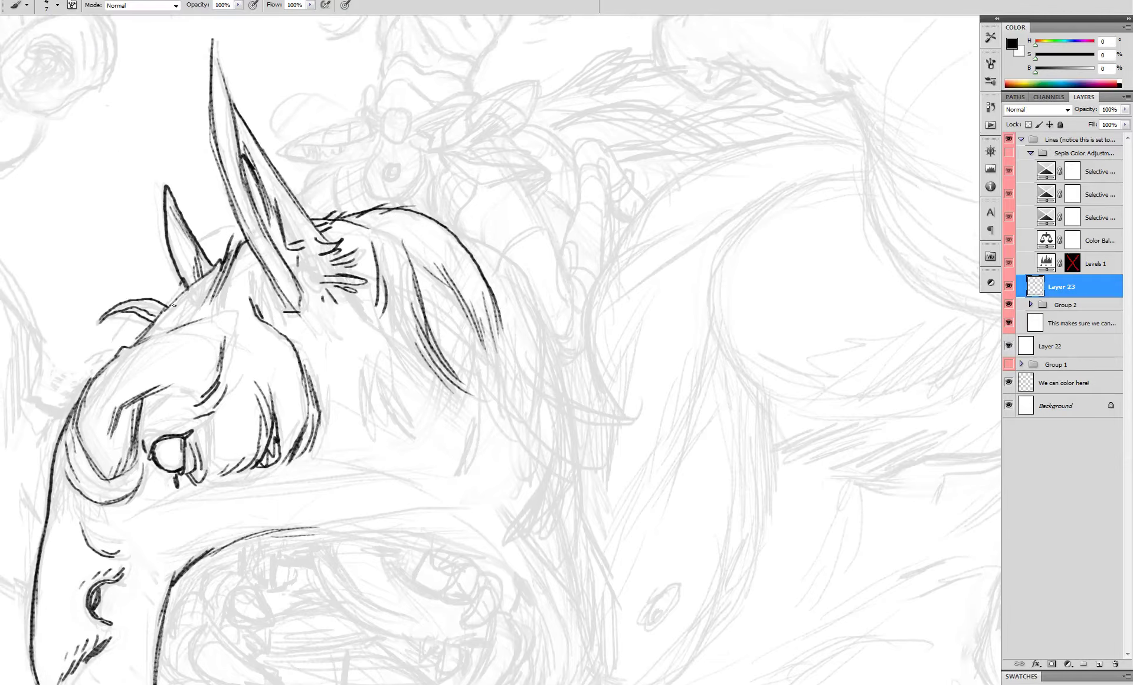
left_click_drag(173, 286, 176, 309)
left_click_drag(323, 293, 330, 277)
mouse_move(265, 255)
left_mouse_down()
mouse_move(278, 307)
mouse_move(297, 311)
left_mouse_up()
- Ink groups of long hair strokes down the side of the head behind the temple
left_click(367, 307, "alt")
left_click(372, 306, "alt")
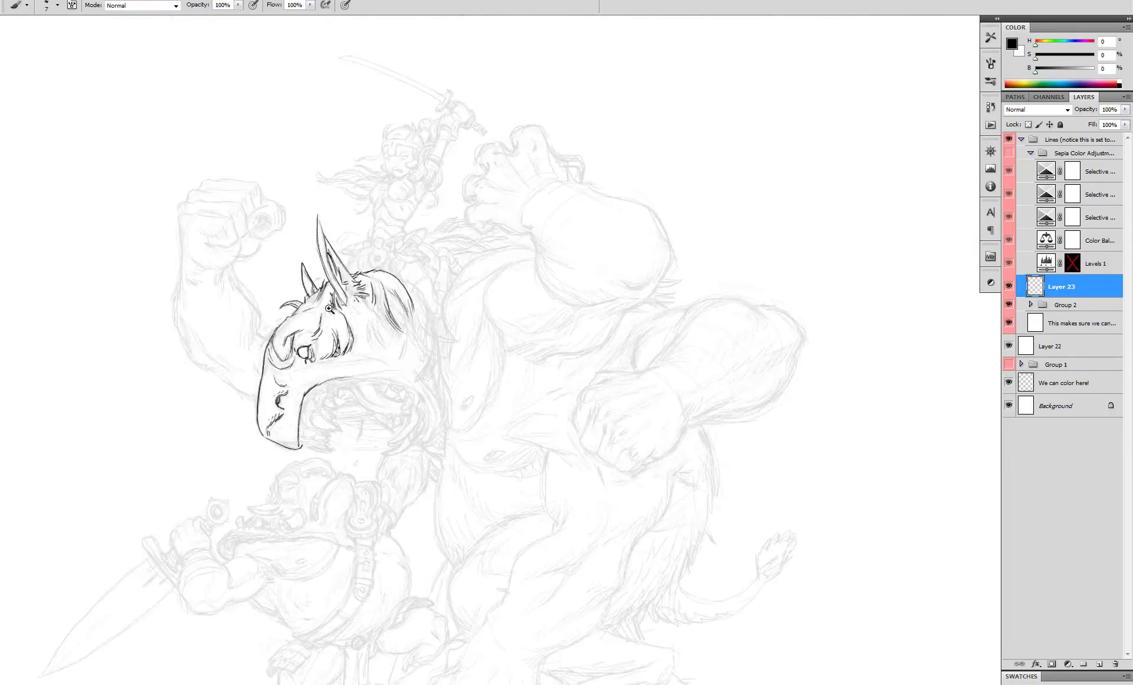
left_click(327, 303, "ctrl")
left_click(327, 303, "ctrl")
left_click_drag(361, 331, 389, 379)
left_click_drag(412, 325, 434, 390)
left_click_drag(402, 355, 416, 396)
- Ink the long curved lines of the upper lip band running from the snout toward the back of the jaw
left_click_drag(436, 419, 434, 324)
left_click_drag(244, 350, 312, 328)
left_click_drag(259, 343, 462, 319)
left_click_drag(251, 388, 336, 350)
left_click_drag(254, 339, 228, 366)
left_click_drag(298, 395, 331, 357)
mouse_move(286, 273)
left_mouse_down()
mouse_move(265, 296)
mouse_move(246, 291)
left_mouse_up()
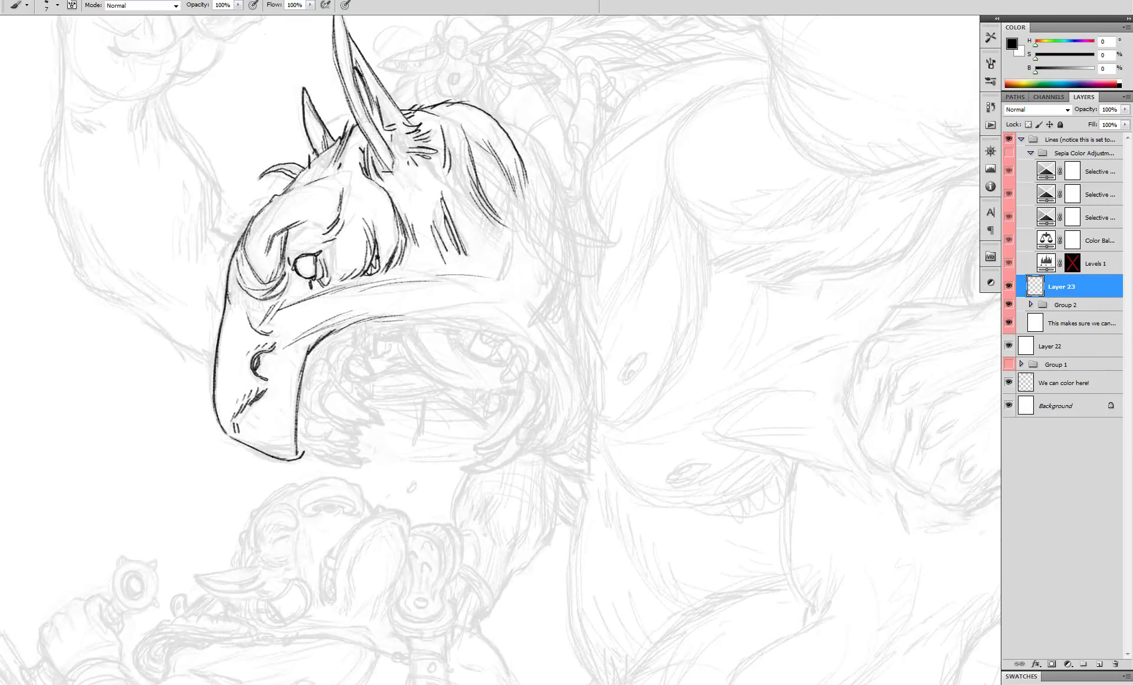
- Thicken the lower contour of the snout and its tip at the front of the mouth with heavier ink strokes
left_click(285, 435, "ctrl")
left_click_drag(210, 444, 273, 471)
left_click_drag(245, 467, 291, 479)
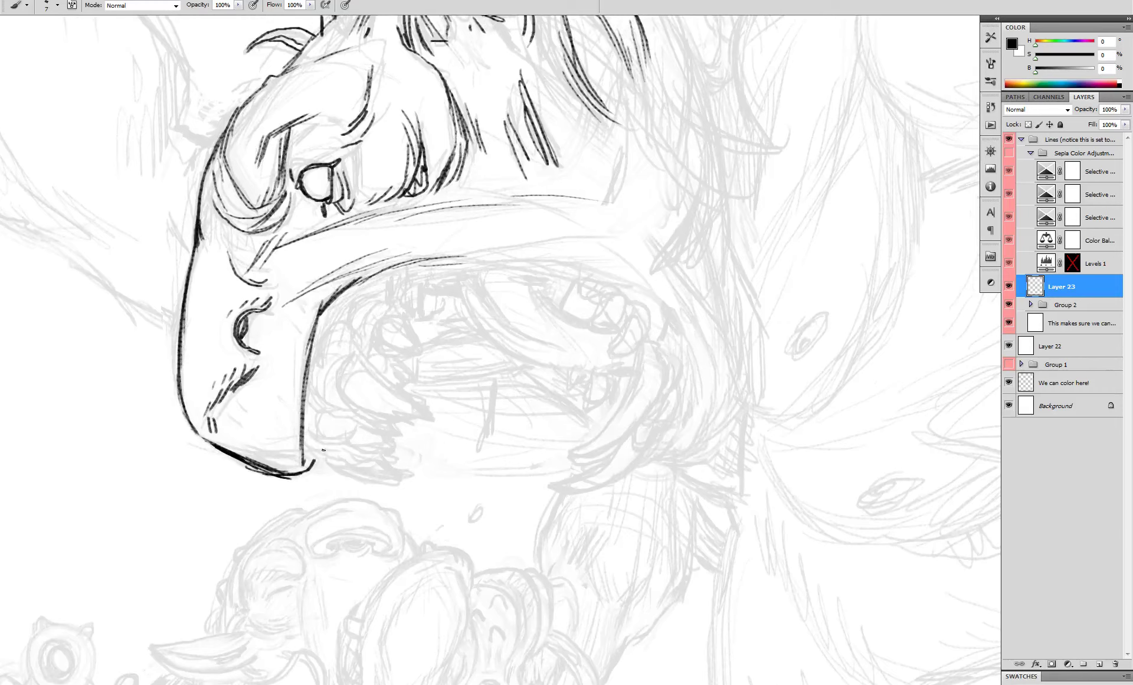
mouse_move(305, 348)
left_mouse_down()
mouse_move(298, 459)
mouse_move(329, 447)
left_mouse_up()
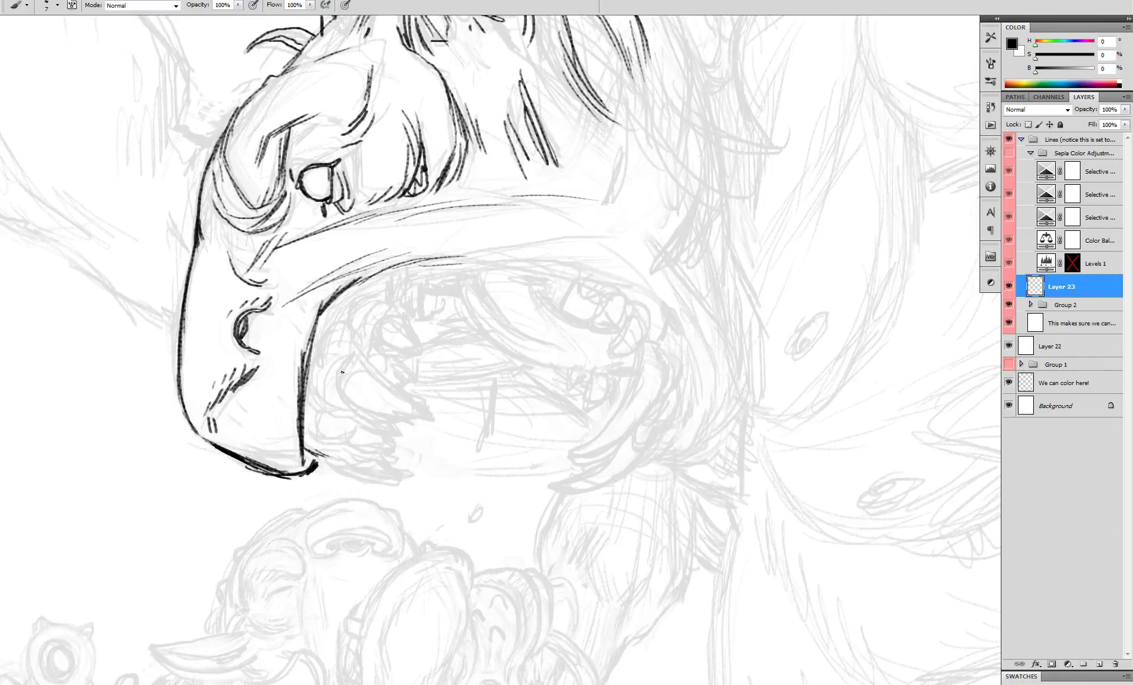
- Ink the outlines of the large curved fang and the shorter fang above it inside the front of the mouth
left_click_drag(338, 373, 417, 416)
key("ctrl+z")
left_click_drag(338, 375, 393, 416)
key("ctrl+z")
left_click_drag(335, 372, 406, 417)
left_click_drag(361, 356, 433, 418)
key("ctrl+z")
mouse_move(414, 354)
left_mouse_down()
mouse_move(374, 327)
mouse_move(423, 349)
left_mouse_up()
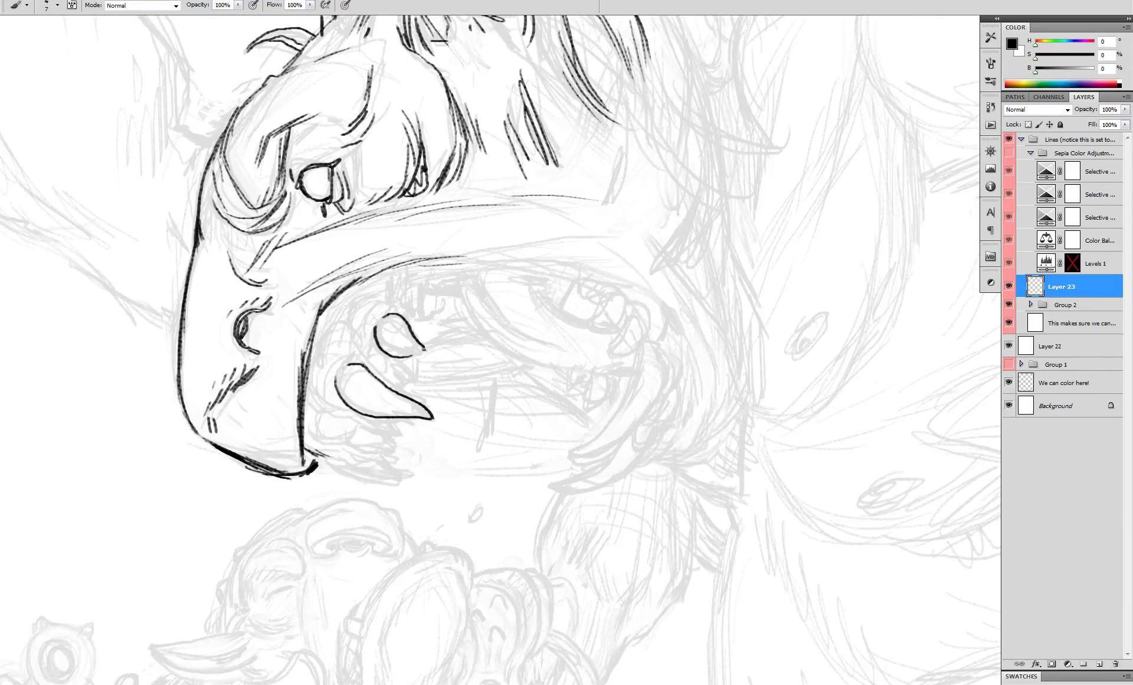
- Ink the small overlapping teeth and the lowest fang beneath the large front fang, beside the snout tip
mouse_move(356, 423)
left_mouse_down()
mouse_move(322, 440)
mouse_move(353, 413)
mouse_move(391, 449)
left_mouse_up()
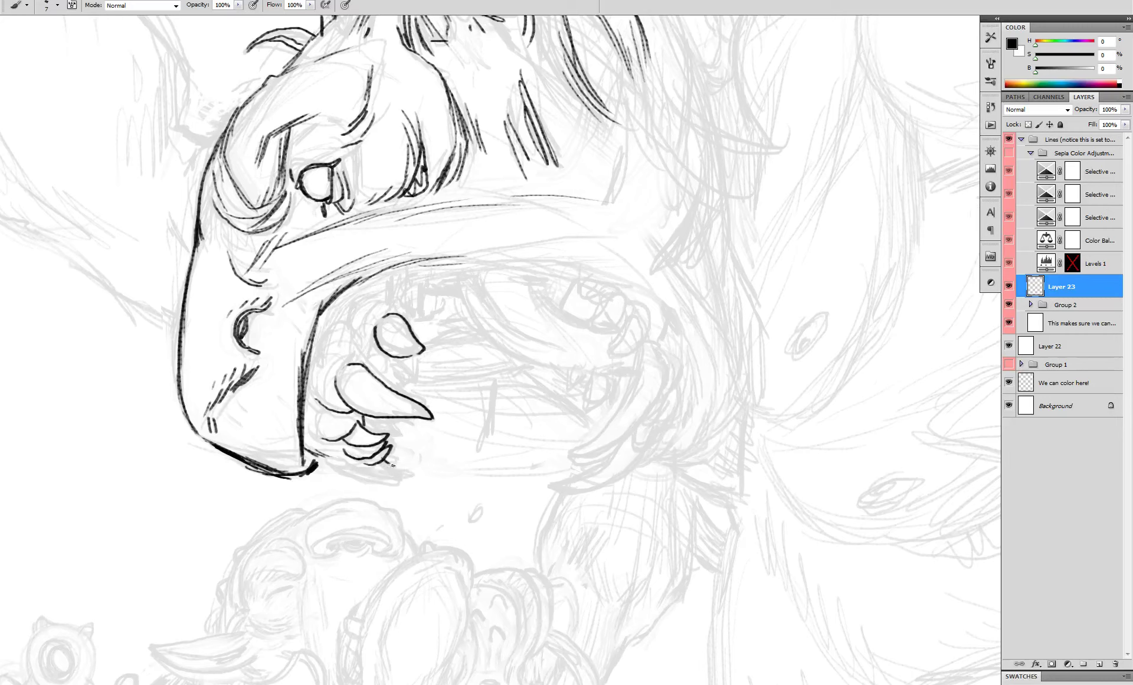
key("ctrl+z")
mouse_move(383, 460)
left_mouse_down()
mouse_move(409, 473)
mouse_move(343, 472)
mouse_move(332, 461)
left_mouse_up()
left_click_drag(314, 456, 324, 462)
- Ink the gum contours around the roots of the front fangs
left_click_drag(354, 336, 377, 375)
key("ctrl+z")
mouse_move(411, 327)
left_mouse_down()
mouse_move(396, 301)
mouse_move(350, 325)
left_mouse_up()
left_click_drag(343, 321, 311, 350)
left_click_drag(307, 380, 312, 394)
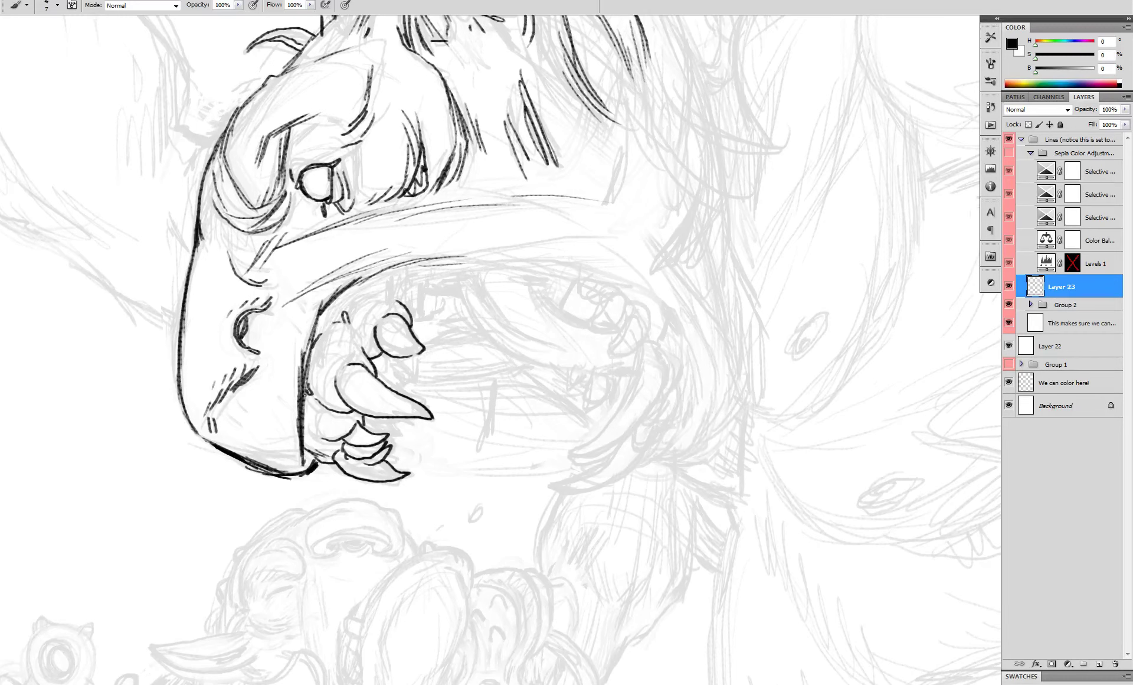
- Add small dark accents in the gaps between the large front fang, the teeth below it and the gum
left_click(371, 412, "alt")
left_click(371, 412, "alt")
left_click(409, 371, "ctrl")
left_click_drag(324, 412, 335, 421)
left_click_drag(330, 413, 339, 425)
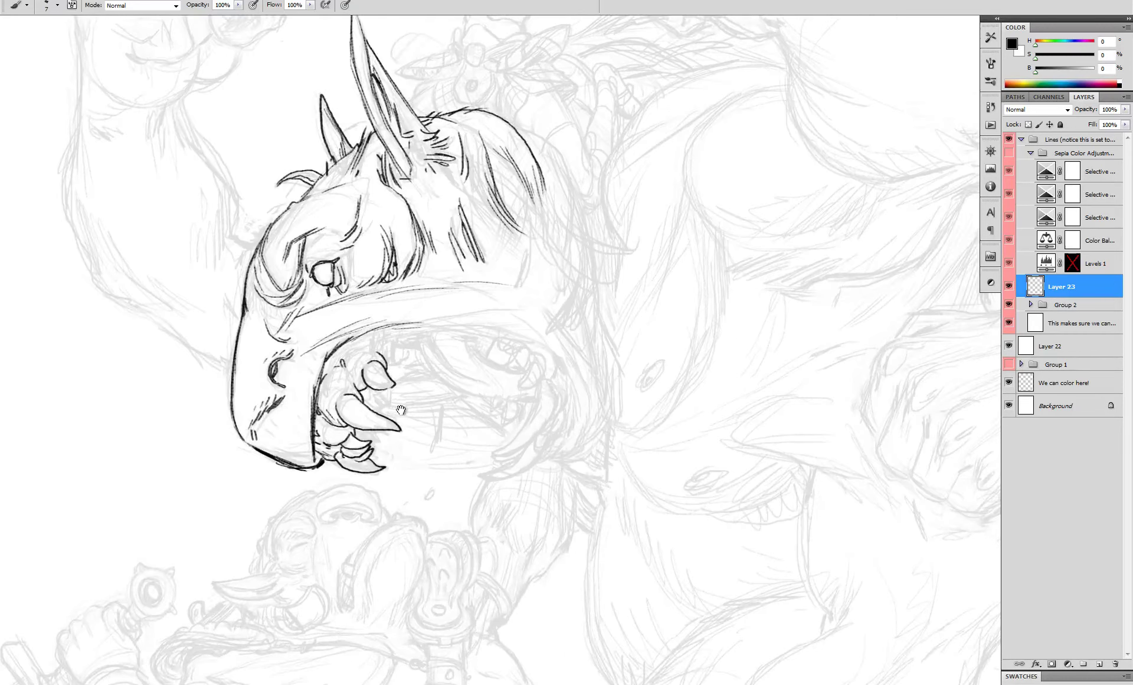
left_click_drag(401, 392, 411, 382)
left_click(368, 422, "ctrl")
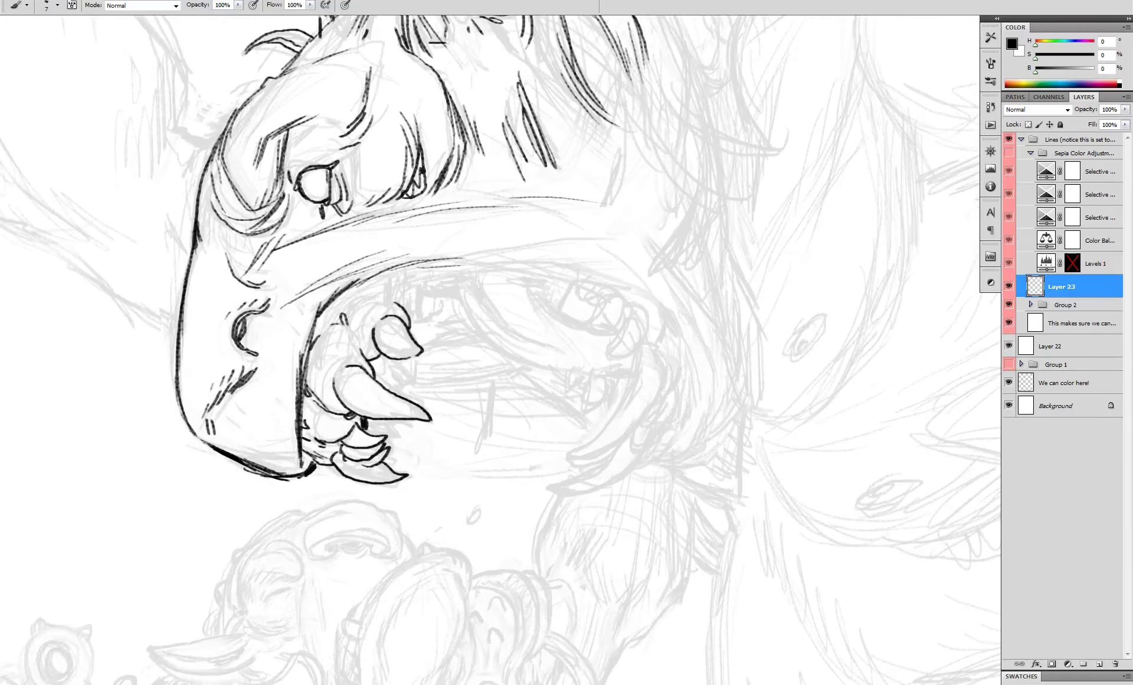
left_click_drag(361, 370, 370, 372)
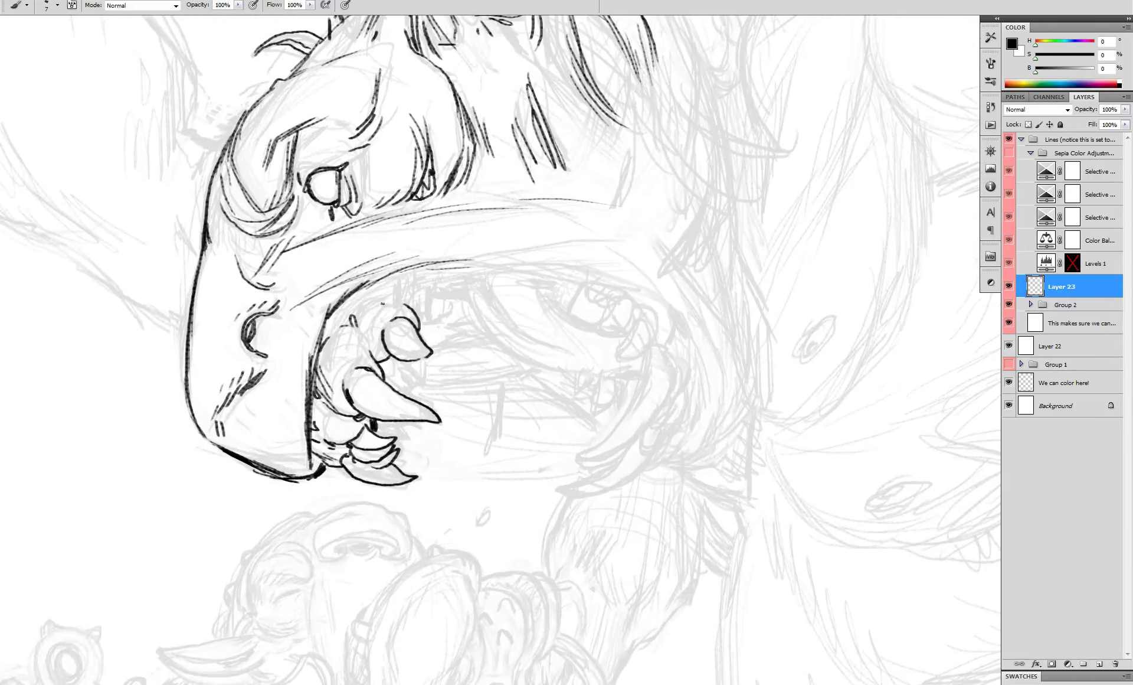
- Ink shadow marks in the upper front gum and thicken the inner lip edge down to the snout tip
left_click_drag(394, 297, 409, 300)
left_click_drag(457, 293, 455, 293)
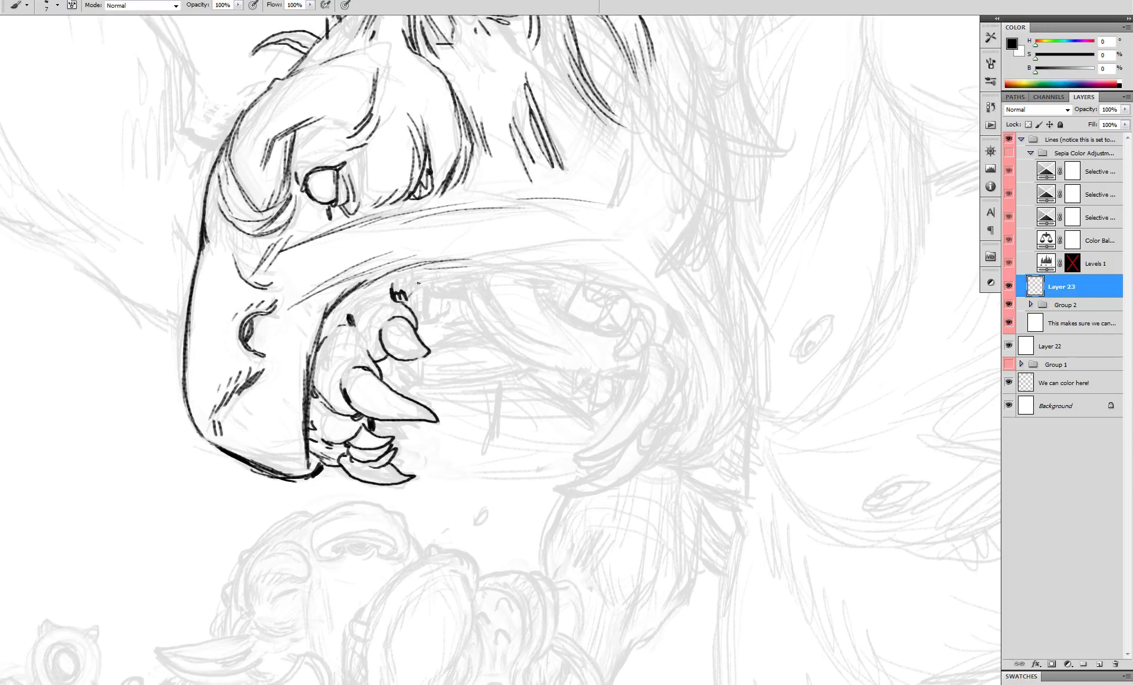
mouse_move(365, 286)
left_mouse_down()
mouse_move(444, 267)
mouse_move(434, 295)
mouse_move(443, 298)
mouse_move(431, 292)
mouse_move(443, 299)
mouse_move(357, 292)
left_mouse_up()
key("x")
key("x")
key("x")
key("x")
left_click_drag(354, 295, 324, 336)
mouse_move(324, 391)
left_mouse_down()
mouse_move(309, 413)
mouse_move(322, 439)
left_mouse_up()
left_click_drag(310, 443, 322, 464)
scroll(389, 370, "down", 3)
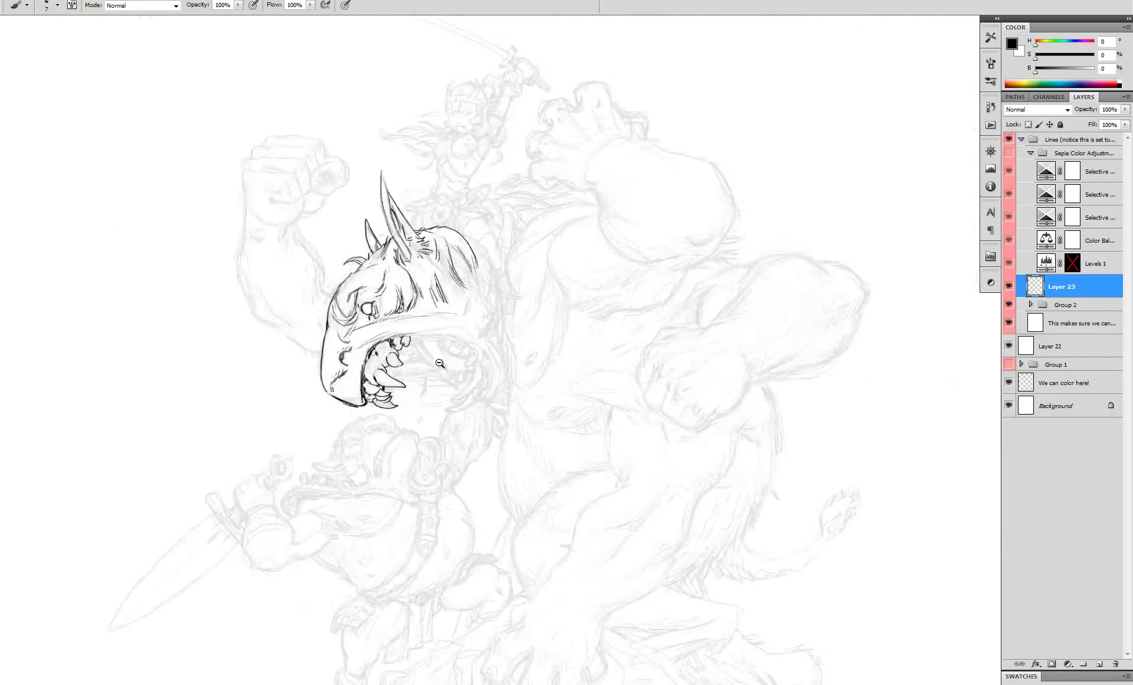
- Ink the small tooth behind the upper front fang and refine the gum around it
scroll(392, 360, "up", 2)
left_click_drag(351, 355, 363, 364)
left_click_drag(359, 344, 379, 398)
key("ctrl+minus")
key("ctrl+minus")
key("ctrl+minus")
key("ctrl+plus")
key("ctrl+plus")
key("ctrl+plus")
key("ctrl+z")
scroll(308, 369, "up", 1)
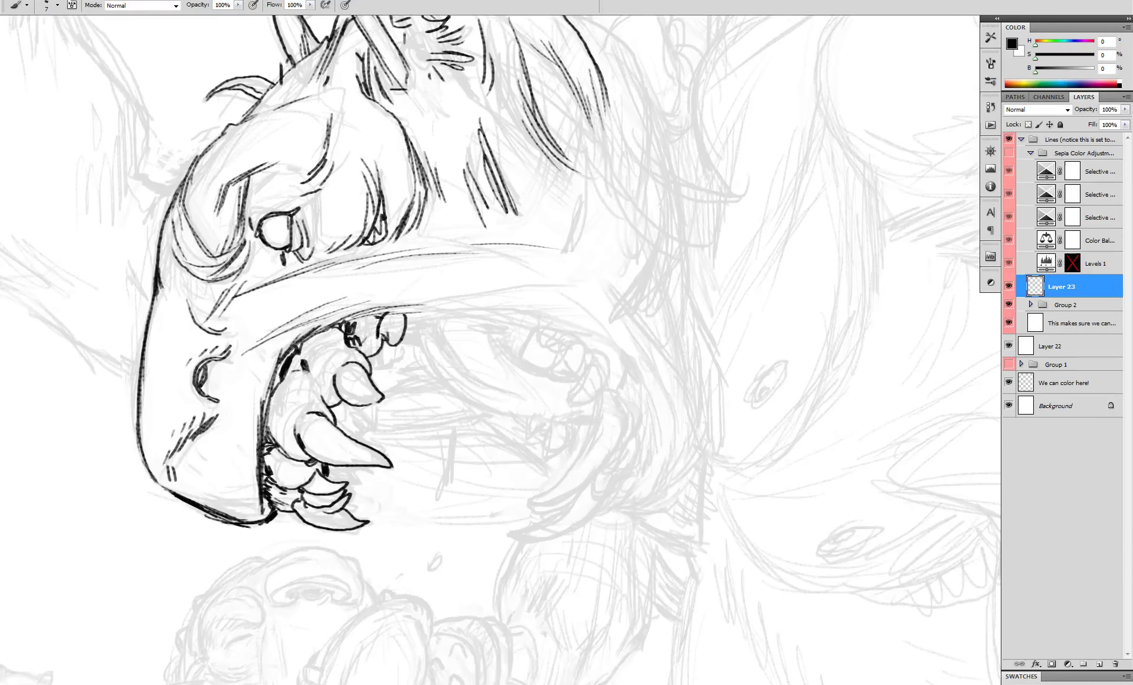
- Try shading the gums around the front fangs with short dark hatching strokes
mouse_move(282, 380)
left_mouse_down()
mouse_move(314, 387)
mouse_move(307, 379)
left_mouse_up()
mouse_move(296, 354)
left_mouse_down()
mouse_move(289, 378)
mouse_move(309, 379)
left_mouse_up()
left_click_drag(300, 361, 306, 346)
left_click_drag(304, 356, 342, 333)
scroll(361, 412, "down", 2)
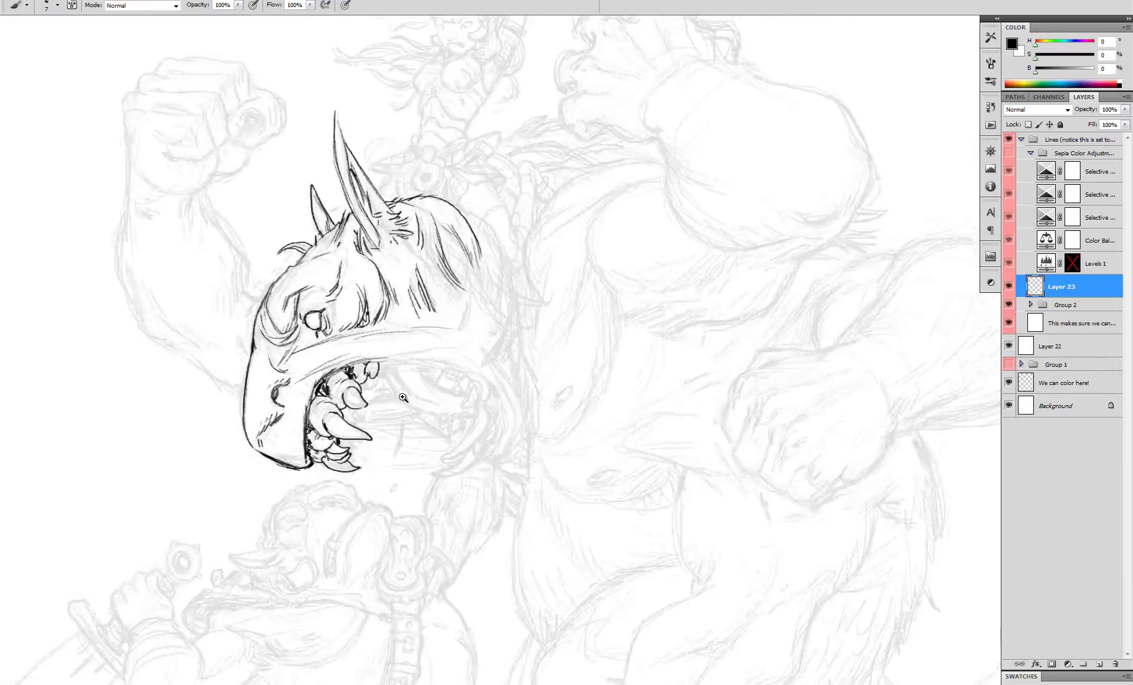
scroll(416, 390, "up", 2)
key("x")
left_click_drag(250, 529, 261, 533)
key("x")
left_click_drag(353, 337, 315, 381)
left_click_drag(402, 376, 402, 387)
key("ctrl+z")
left_click_drag(328, 349, 313, 356)
mouse_move(323, 348)
left_mouse_down()
mouse_move(293, 358)
mouse_move(302, 358)
left_mouse_up()
left_click_drag(406, 365, 419, 339)
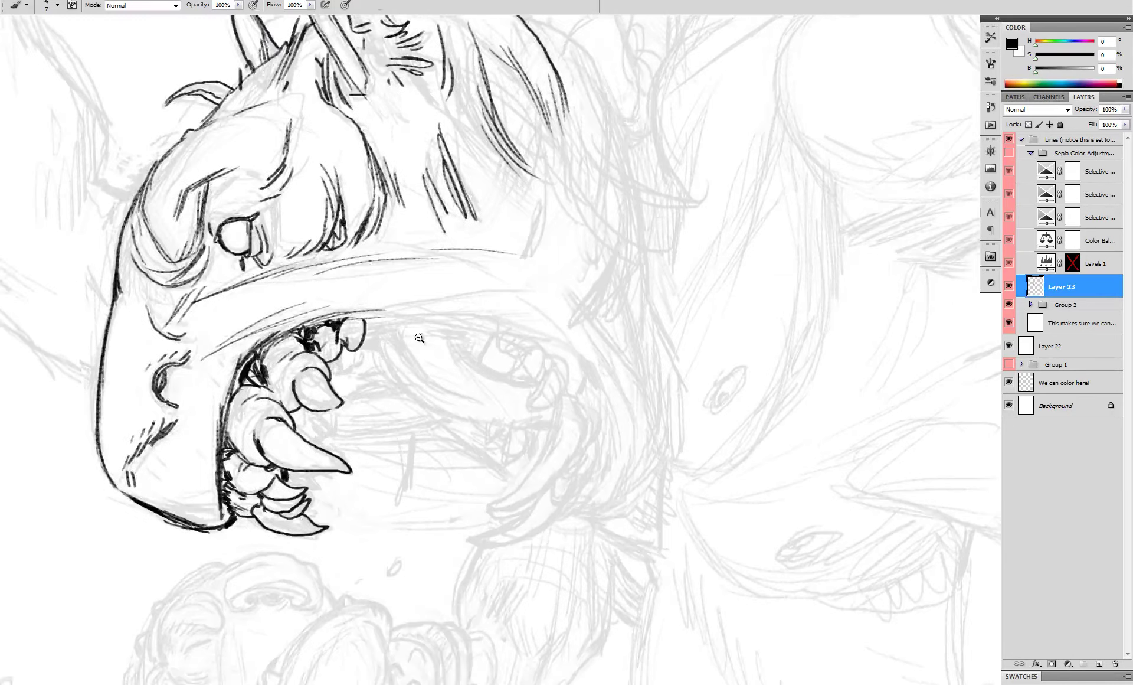
- Undo the last hatching strokes on the front gums
scroll(422, 343, "down", 5)
scroll(438, 353, "up", 4)
key("ctrl+alt+z")
key("ctrl+alt+z")
key("ctrl+alt+z")
key("ctrl+alt+z")
key("ctrl+alt+z")
key("ctrl+alt+z")
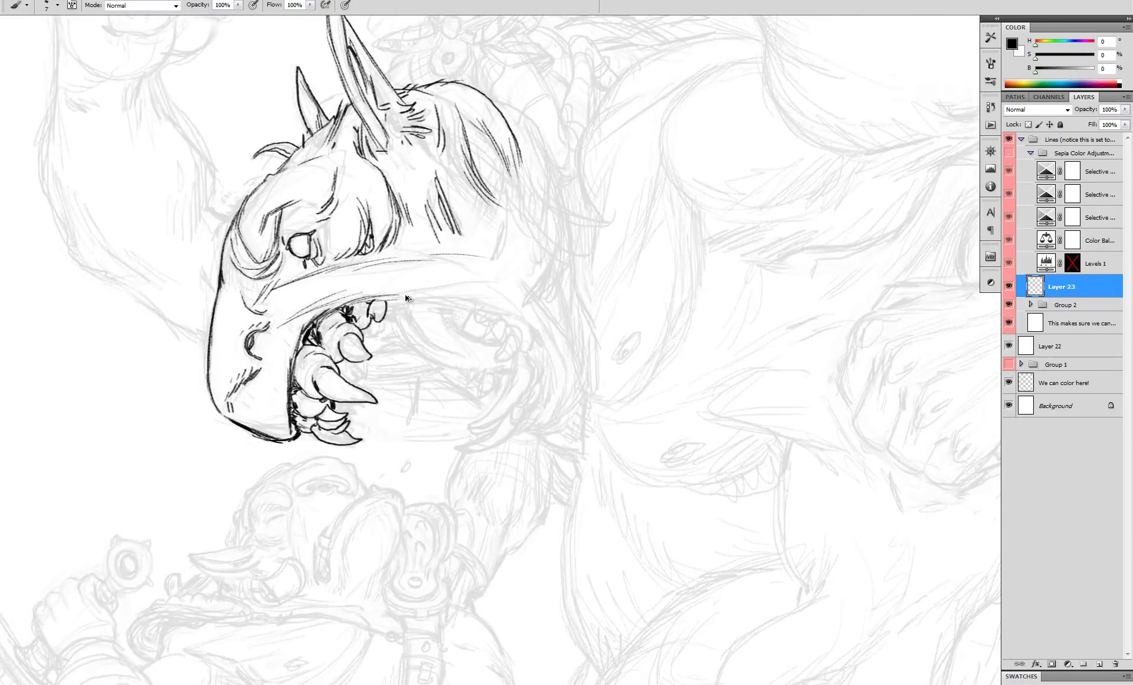
- Reinforce the vertical inner edge of the snout beside the front teeth with extra ink strokes
scroll(339, 328, "up", 2)
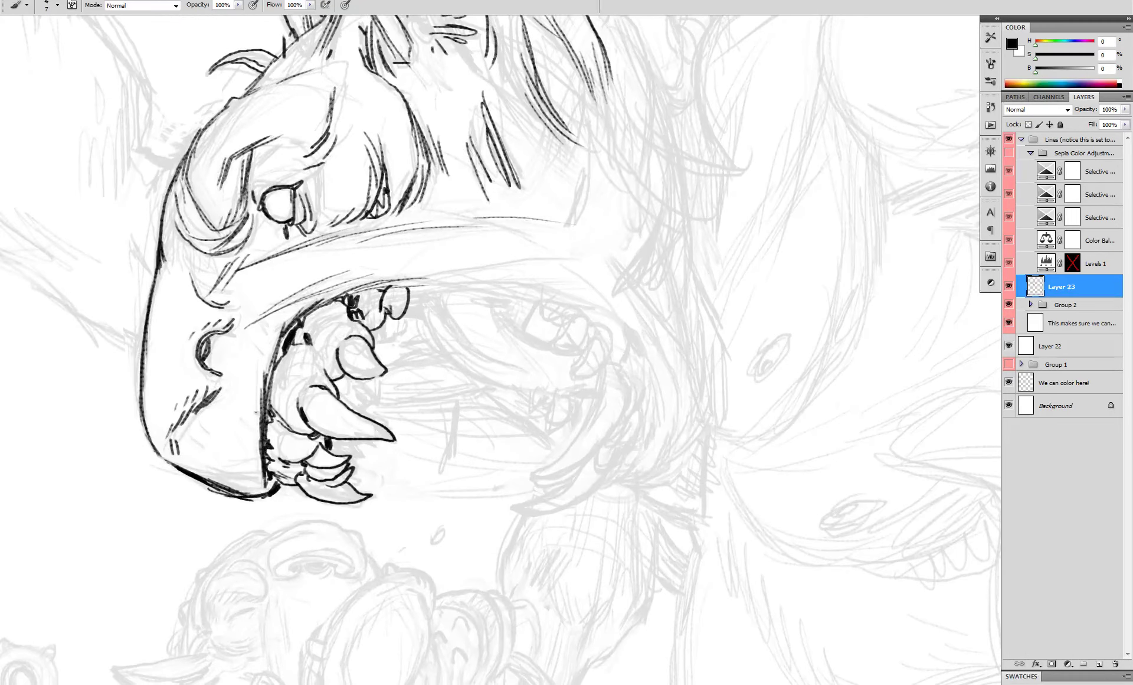
left_click_drag(255, 384, 254, 490)
scroll(269, 444, "down", 3)
left_click(375, 396)
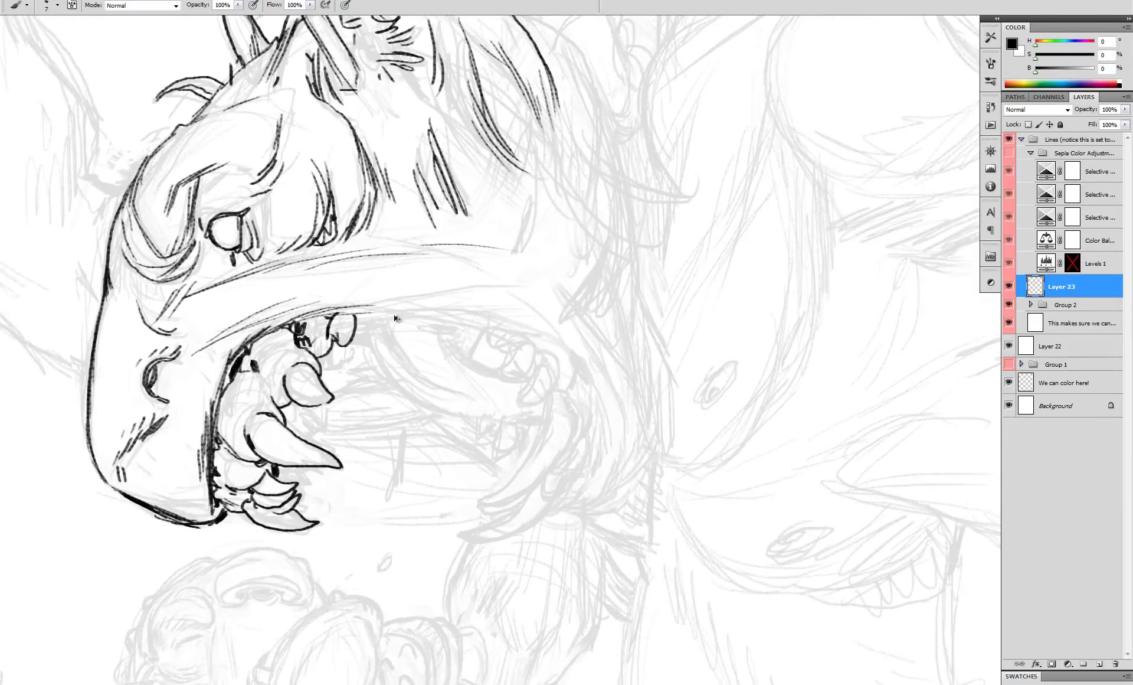
- Extend the upper mouth edge back around the jaw corner and ink the two short rear upper teeth
mouse_move(348, 314)
left_mouse_down()
mouse_move(490, 298)
mouse_move(534, 318)
mouse_move(593, 383)
left_mouse_up()
mouse_move(514, 347)
left_mouse_down()
mouse_move(497, 372)
mouse_move(527, 378)
left_mouse_up()
mouse_move(537, 355)
left_mouse_down()
mouse_move(534, 399)
mouse_move(558, 362)
mouse_move(534, 345)
left_mouse_up()
- Ink the long curved rear fang sweeping down from the jaw corner, redoing the strokes that miss
mouse_move(551, 398)
left_mouse_down()
mouse_move(544, 426)
mouse_move(487, 494)
mouse_move(538, 475)
mouse_move(571, 435)
mouse_move(538, 437)
left_mouse_up()
key("ctrl+z")
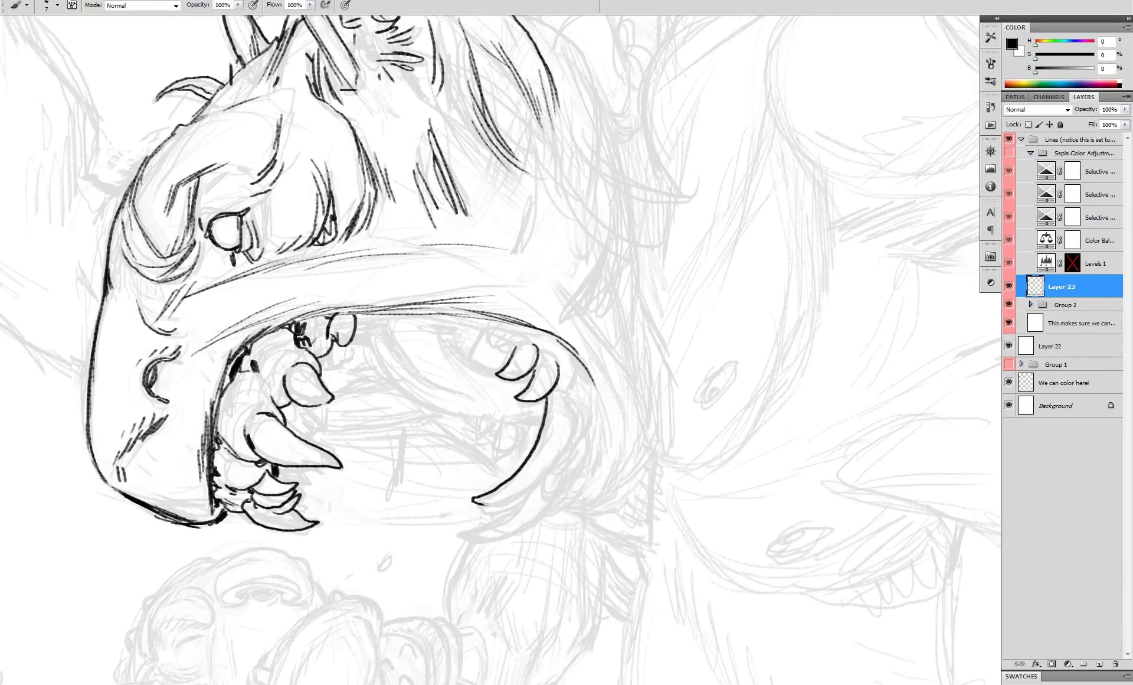
key("ctrl+z")
left_click_drag(531, 483, 549, 475)
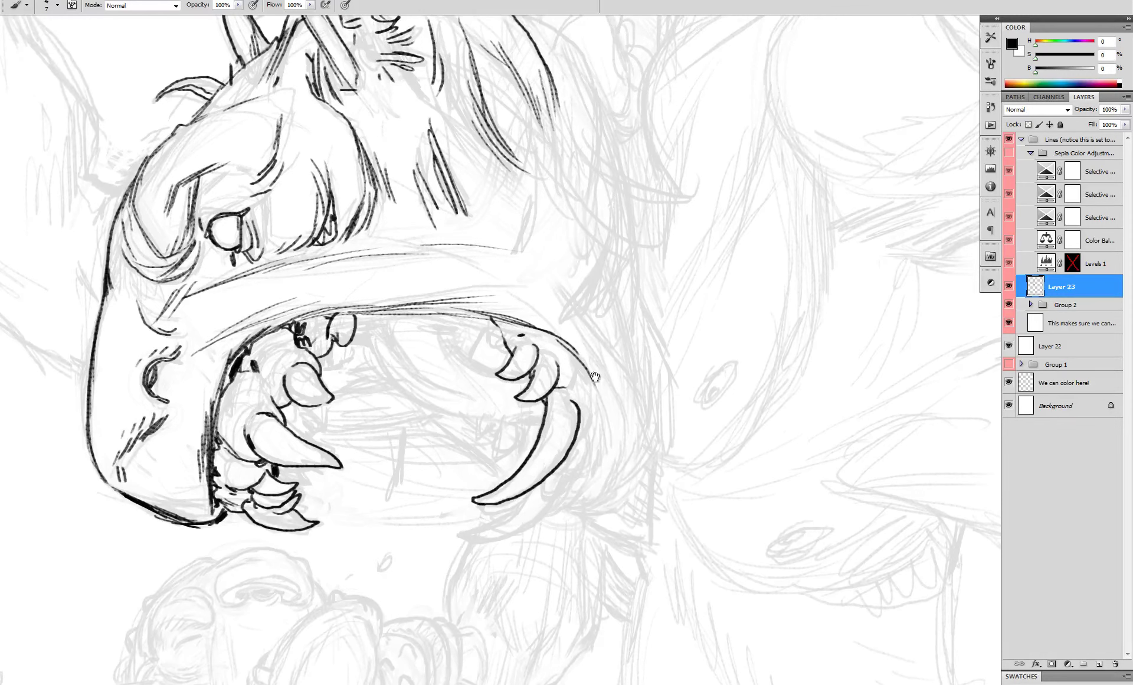
- Ink the second long rear fang below the first, with the small teeth and gum bumps behind them
scroll(595, 377, "down", 3)
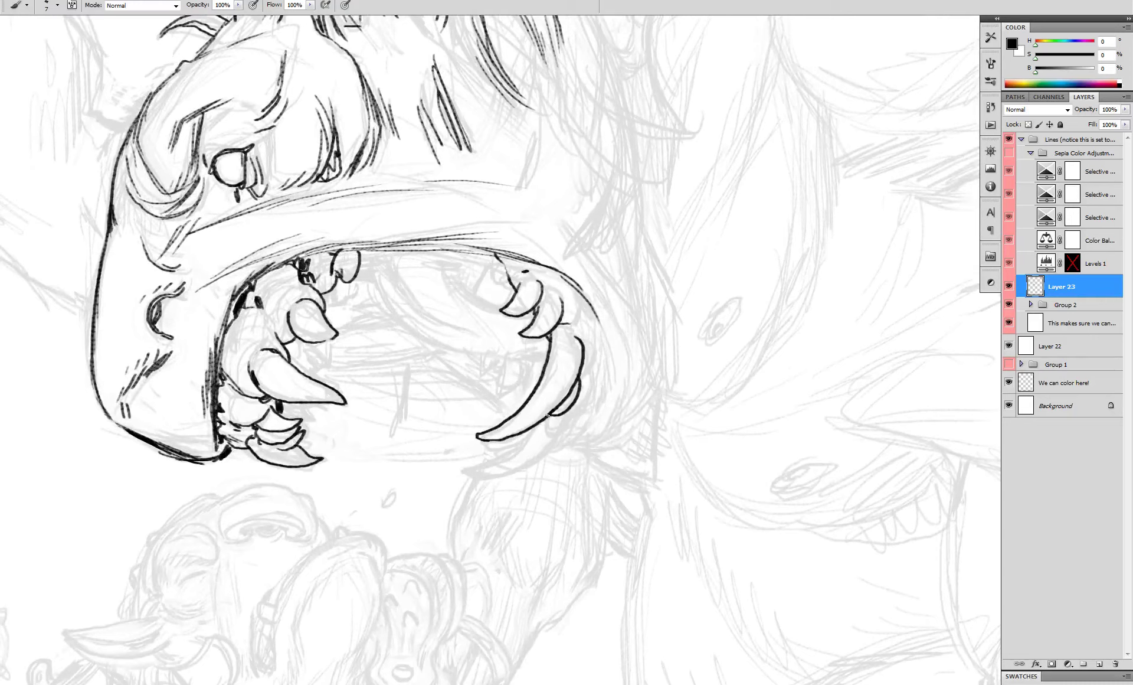
mouse_move(573, 404)
left_mouse_down()
mouse_move(550, 430)
mouse_move(474, 465)
mouse_move(537, 449)
mouse_move(478, 469)
mouse_move(502, 475)
left_mouse_up()
key("ctrl+z")
key("ctrl+z")
mouse_move(534, 429)
left_mouse_down()
mouse_move(485, 464)
mouse_move(542, 453)
left_mouse_up()
key("ctrl+z")
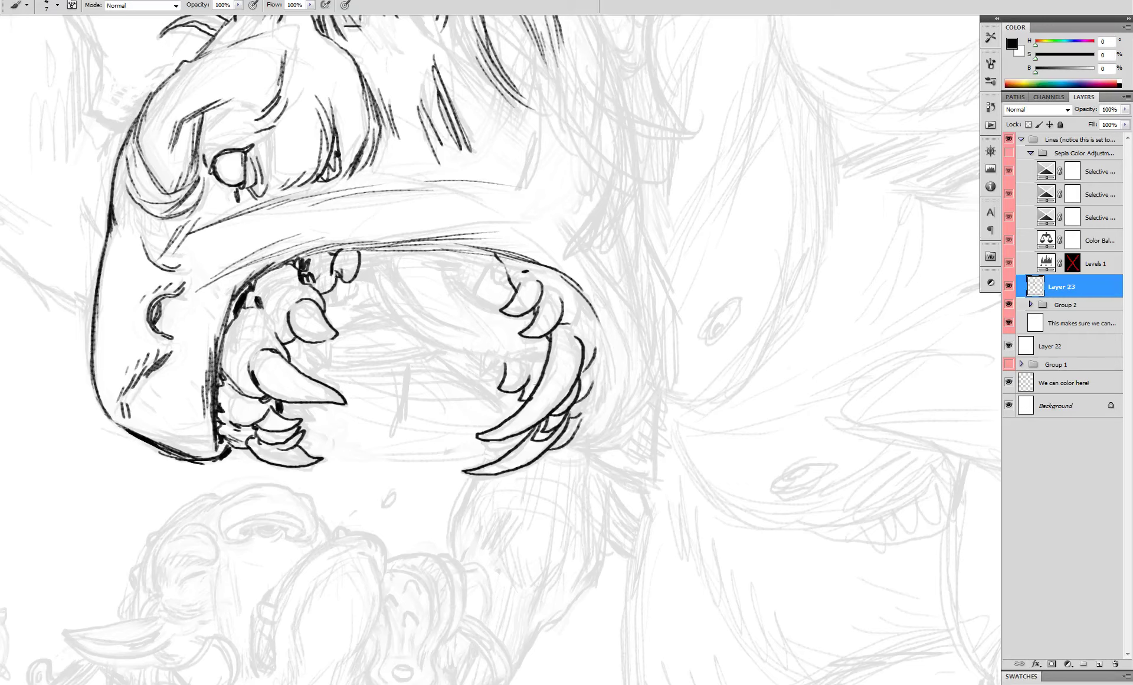
- Redraw the small inner teeth in front of the long rear fang and the gum line above them
key("ctrl+z")
key("ctrl+alt+z")
left_click_drag(507, 367, 512, 394)
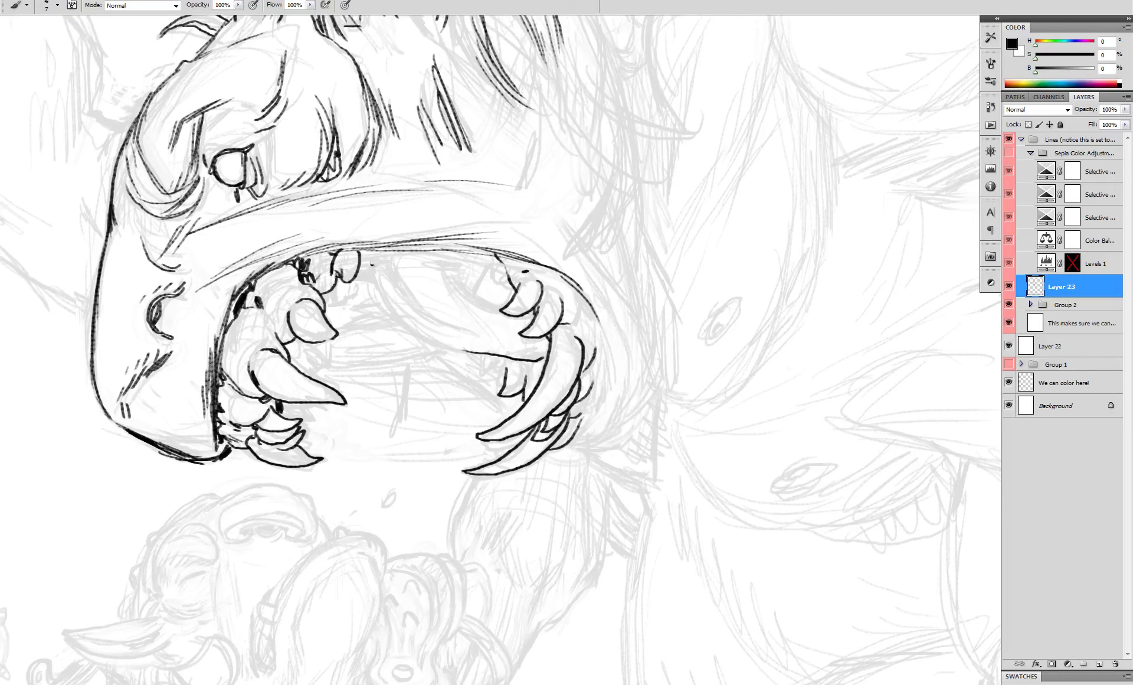
- Ink the curved lower edge and inner fold lines of the palate hanging inside the upper mouth
mouse_move(372, 264)
left_mouse_down()
mouse_move(441, 343)
mouse_move(396, 317)
mouse_move(424, 333)
left_mouse_up()
key("ctrl+z")
mouse_move(443, 258)
left_mouse_down()
mouse_move(458, 295)
mouse_move(512, 314)
left_mouse_up()
left_click_drag(386, 255, 397, 283)
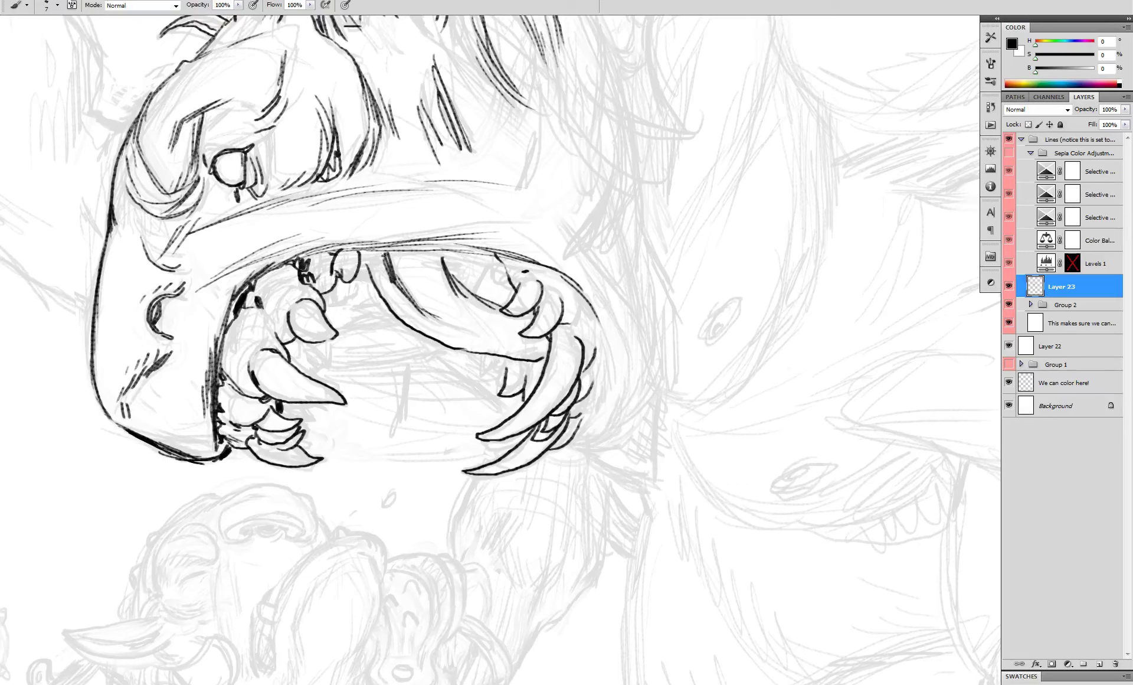
- Add dark shading strokes where the palate meets the upper lip and in the recess beside the rear teeth
mouse_move(363, 251)
left_mouse_down()
mouse_move(372, 271)
mouse_move(395, 267)
left_mouse_up()
left_click_drag(482, 253, 479, 295)
left_click_drag(447, 250, 452, 275)
left_click_drag(449, 252, 462, 273)
mouse_move(465, 250)
left_mouse_down()
mouse_move(457, 259)
mouse_move(509, 248)
left_mouse_up()
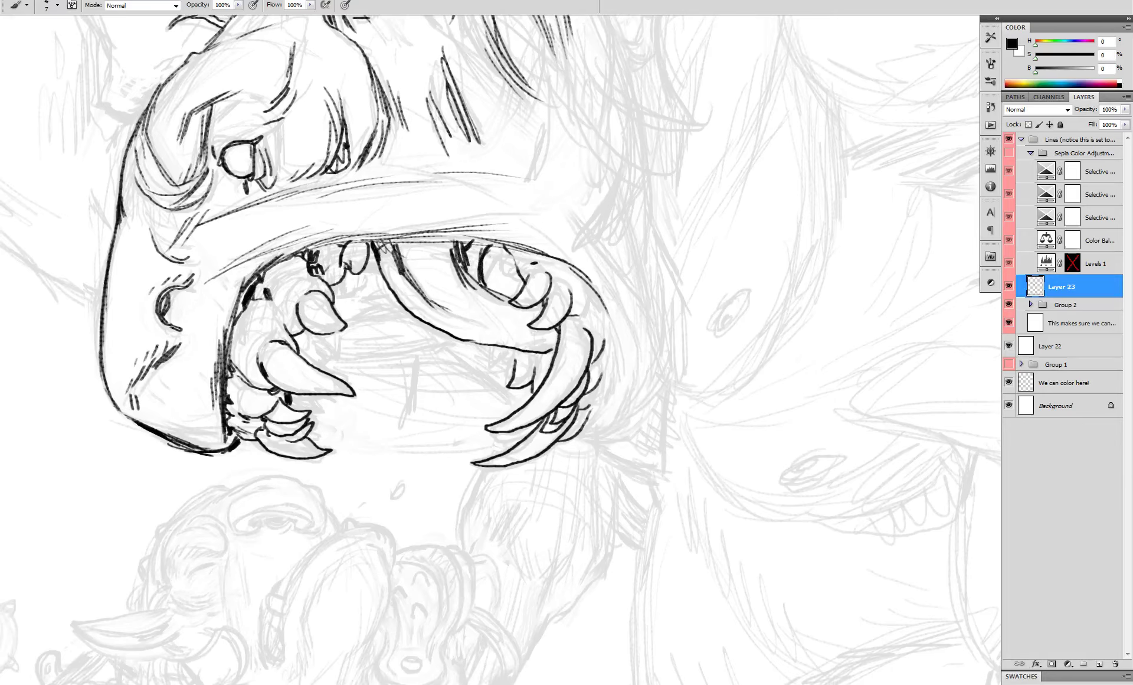
key("x")
key("x")
mouse_move(491, 244)
left_mouse_down()
mouse_move(380, 243)
mouse_move(505, 244)
left_mouse_up()
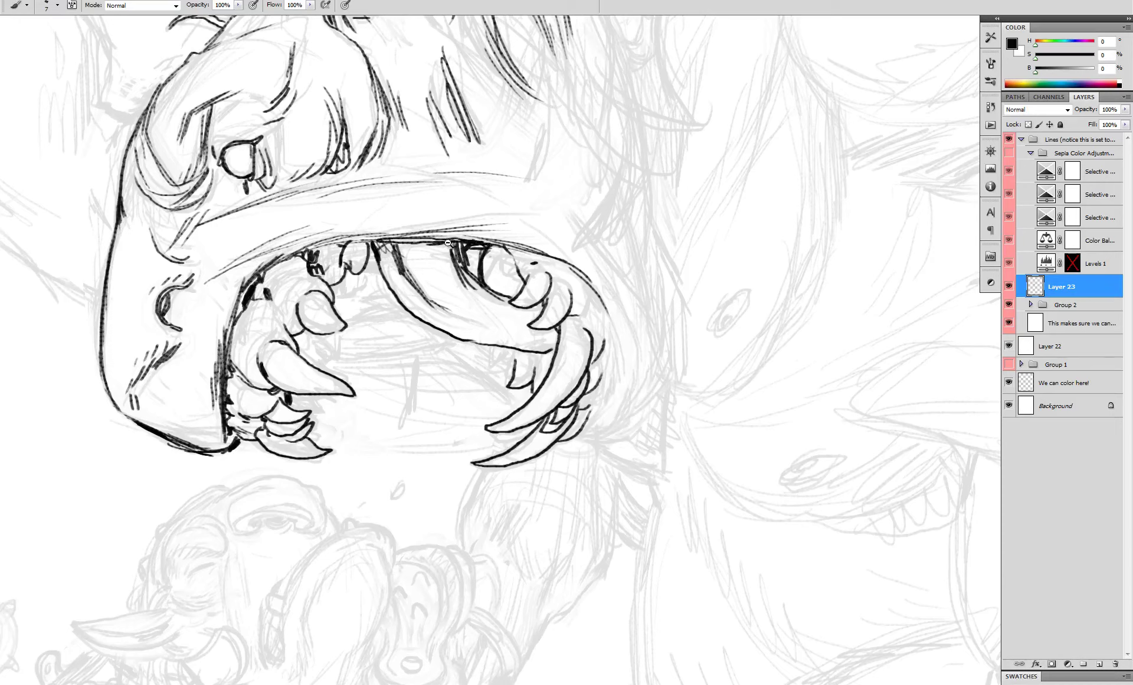
- Darken the palate edge and the recess beside the rear teeth, and add small teeth beneath the palate
left_click(472, 250, "alt")
left_click(518, 272, "ctrl")
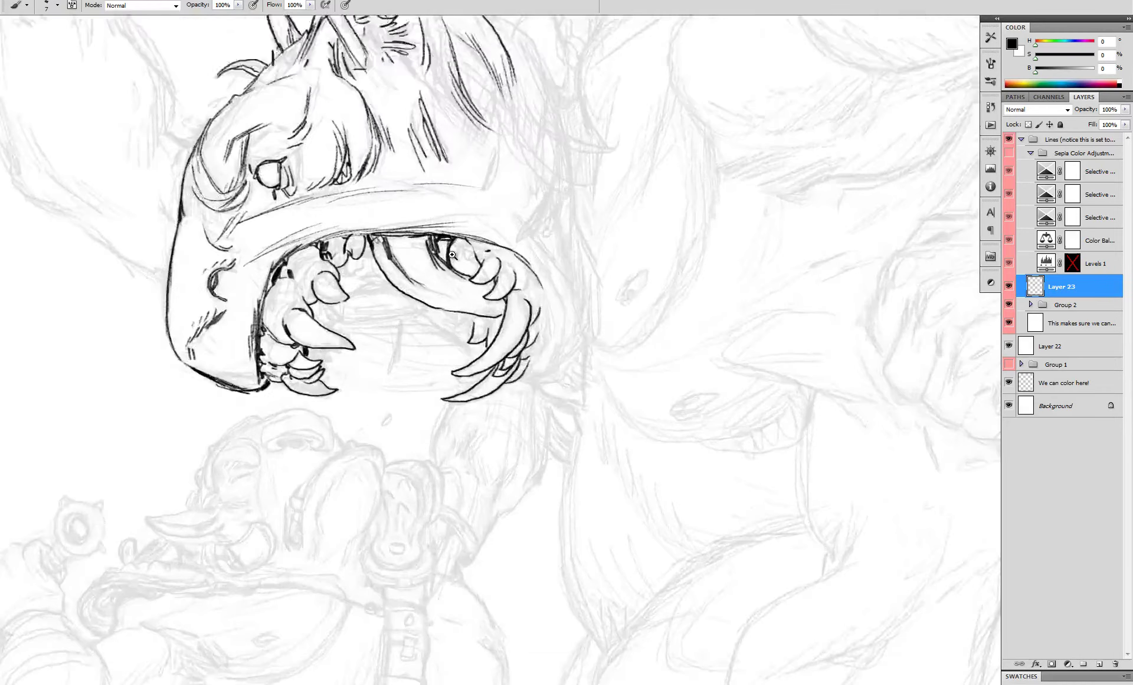
left_click(452, 255)
key("x")
key("x")
mouse_move(435, 325)
left_mouse_down()
mouse_move(424, 328)
mouse_move(467, 333)
left_mouse_up()
mouse_move(342, 249)
left_mouse_down()
mouse_move(382, 300)
mouse_move(440, 327)
mouse_move(510, 337)
left_mouse_up()
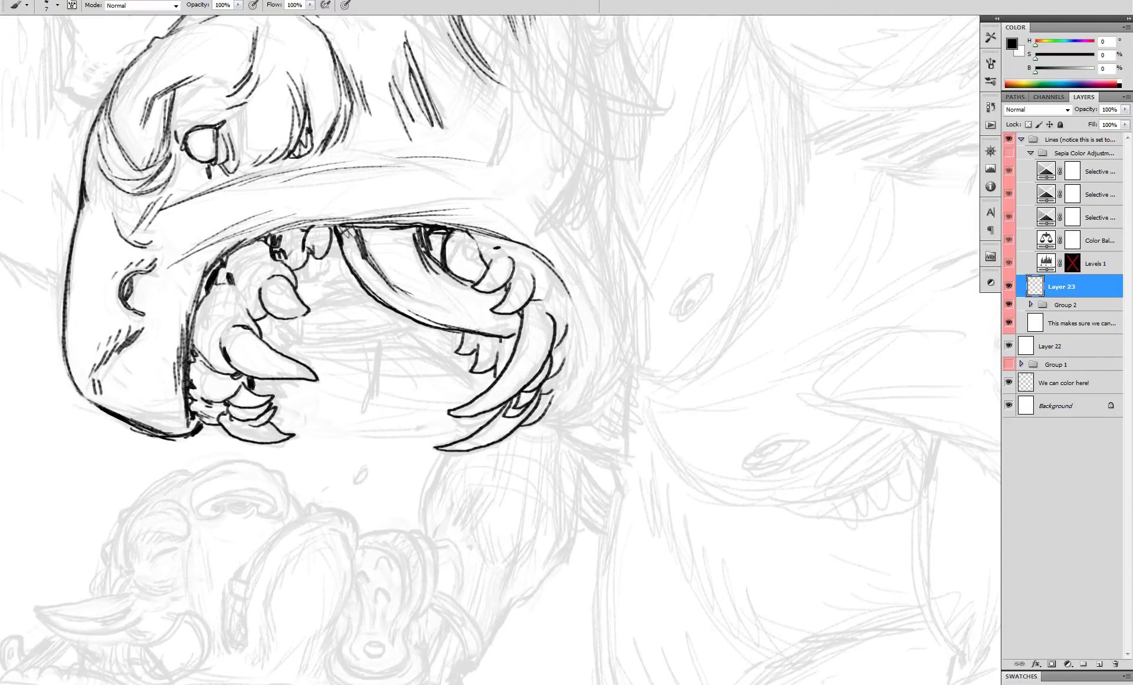
scroll(573, 278, "down", 5)
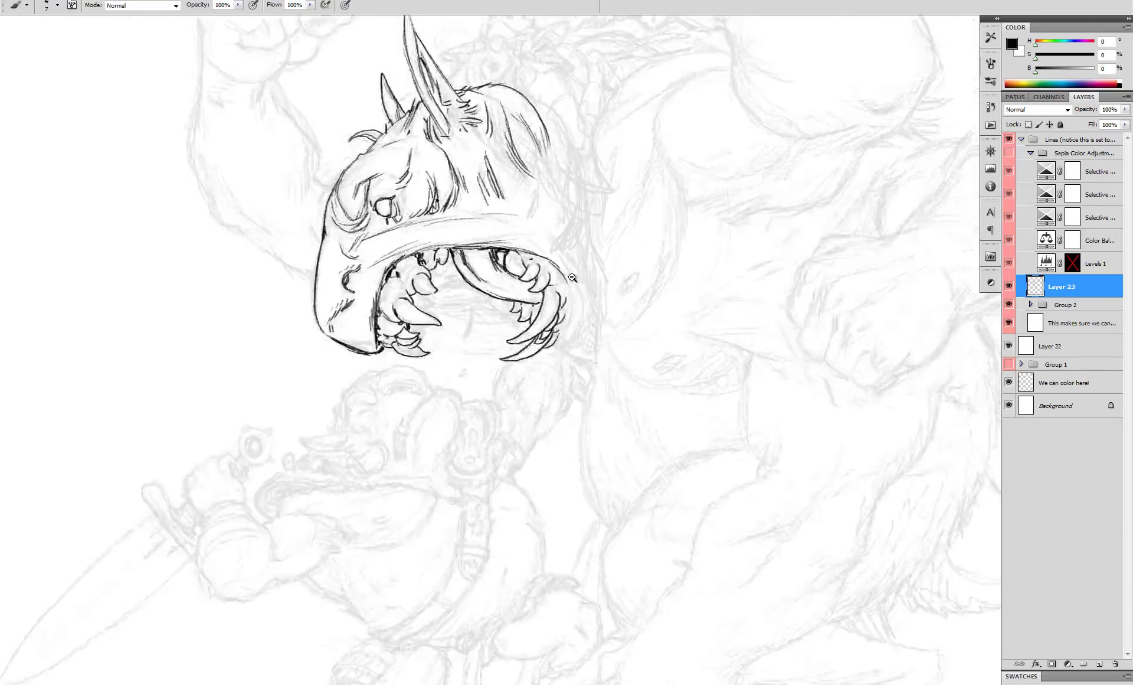
left_click(599, 278, "ctrl")
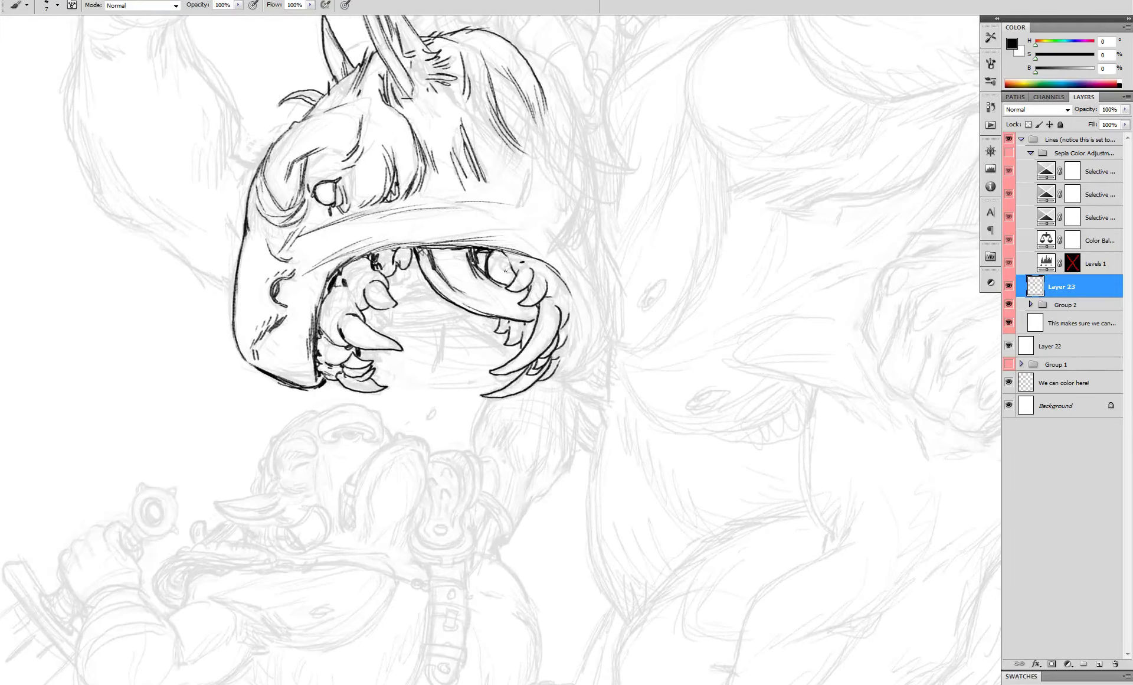
left_click(549, 246, "ctrl+alt")
left_click(572, 262, "ctrl")
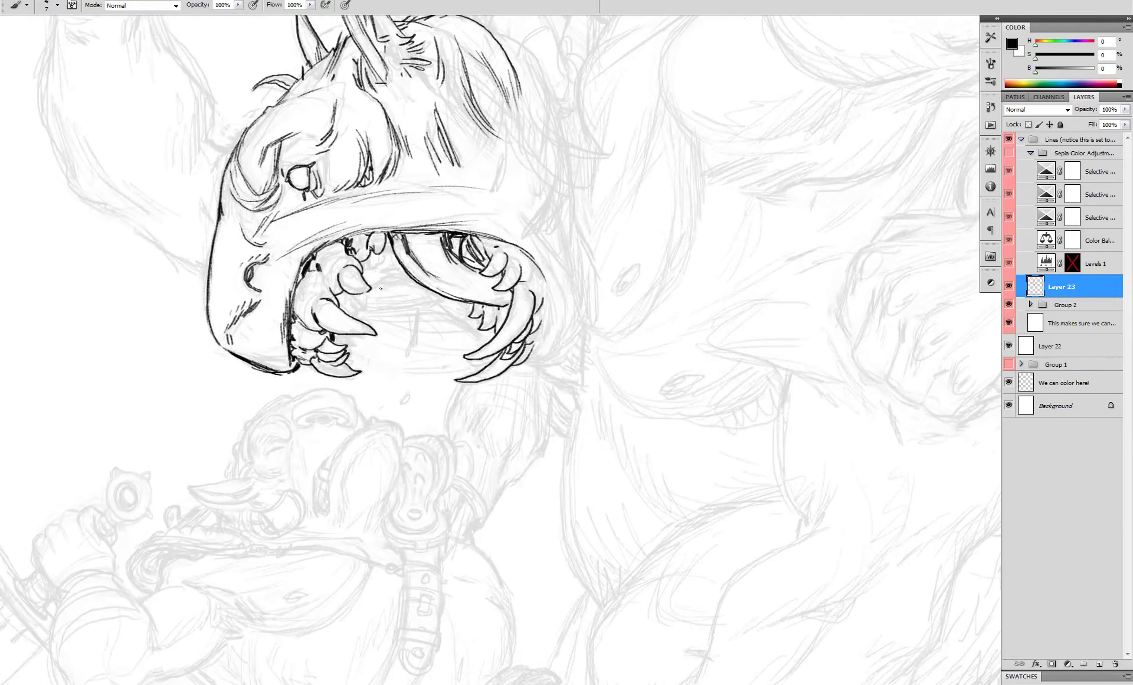
- Select and delete the gum lines and small back tooth around the front fangs, keeping the main fang outlines
left_click_drag(359, 306, 429, 285)
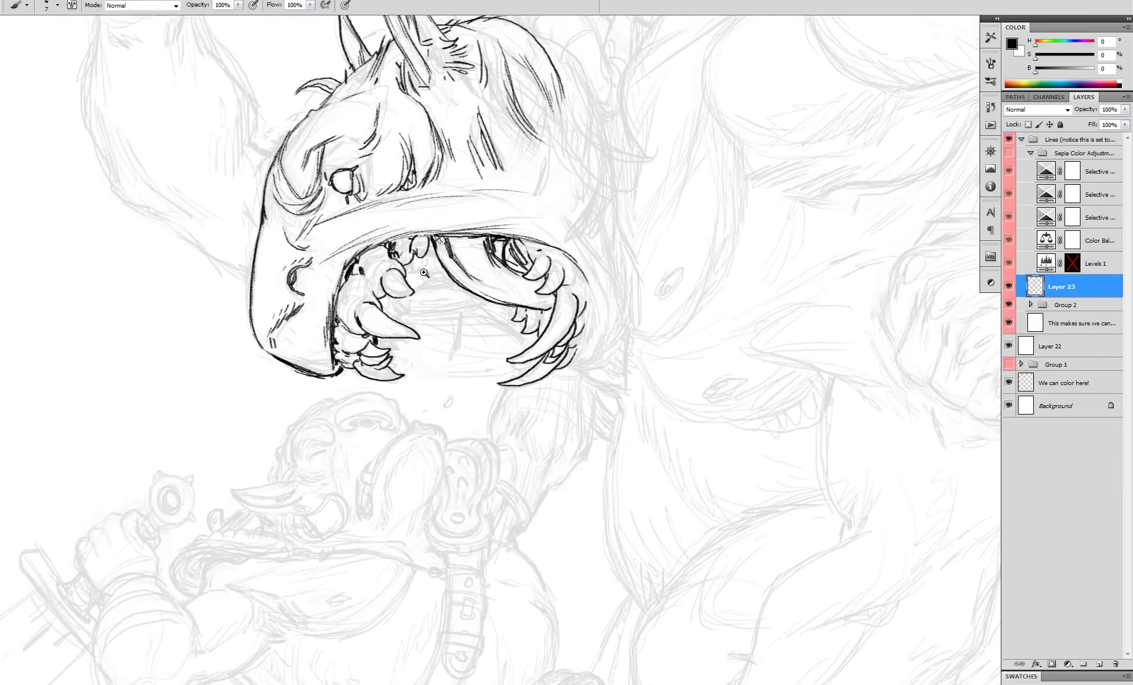
left_click(425, 273, "ctrl")
key("l")
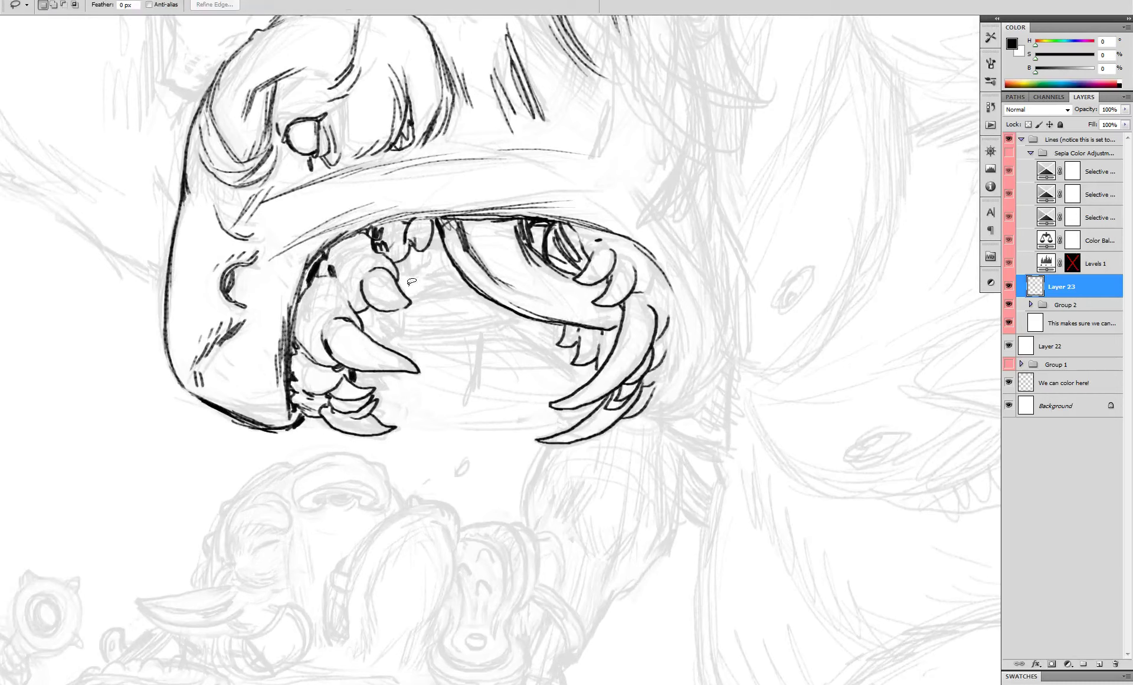
mouse_move(411, 281)
left_mouse_down()
mouse_move(380, 285)
mouse_move(364, 323)
mouse_move(343, 289)
mouse_move(371, 254)
mouse_move(427, 251)
mouse_move(437, 224)
mouse_move(384, 224)
mouse_move(359, 249)
mouse_move(413, 269)
left_mouse_up()
key("Delete")
key("ctrl+d")
key("Delete")
key("ctrl+d")
mouse_move(329, 261)
left_mouse_down()
mouse_move(316, 280)
mouse_move(349, 280)
mouse_move(299, 331)
mouse_move(300, 398)
mouse_move(319, 420)
mouse_move(323, 407)
mouse_move(341, 411)
mouse_move(330, 395)
mouse_move(342, 379)
mouse_move(365, 375)
mouse_move(314, 332)
mouse_move(321, 292)
left_mouse_up()
key("Delete")
key("ctrl+d")
key("Delete")
key("ctrl+d")
- Clean up the large front fang's outline, covering stray marks with white and restoring the contour in black
key("b")
key("x")
scroll(365, 371, "up", 2)
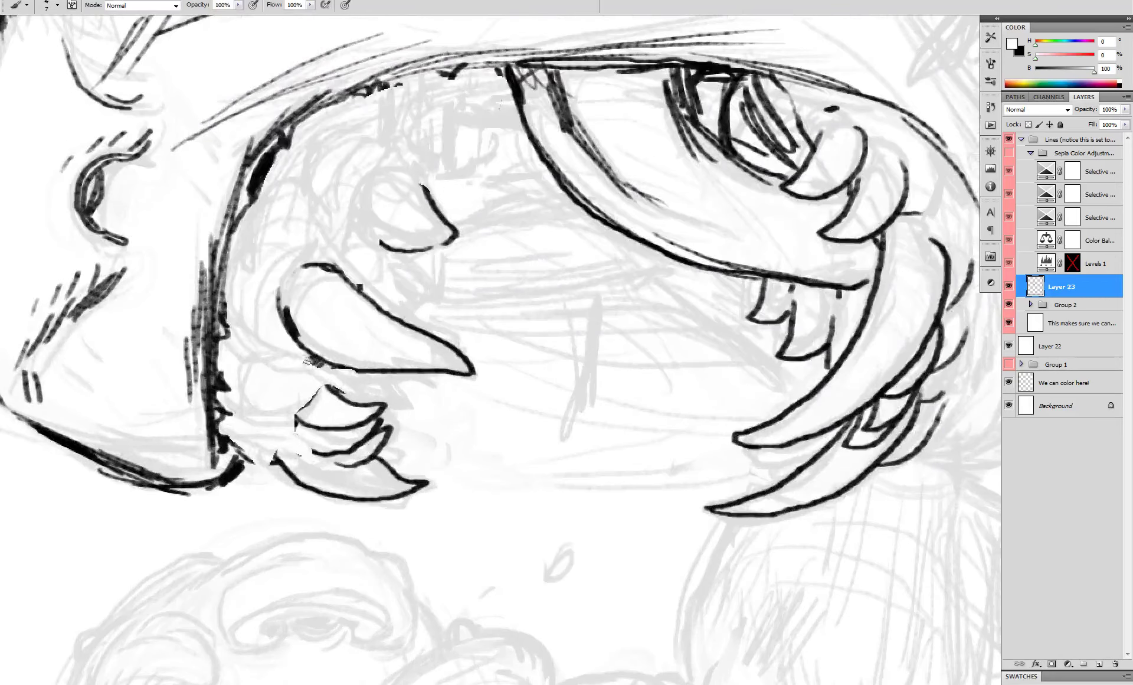
left_click_drag(308, 359, 342, 377)
key("x")
left_click_drag(296, 333, 361, 371)
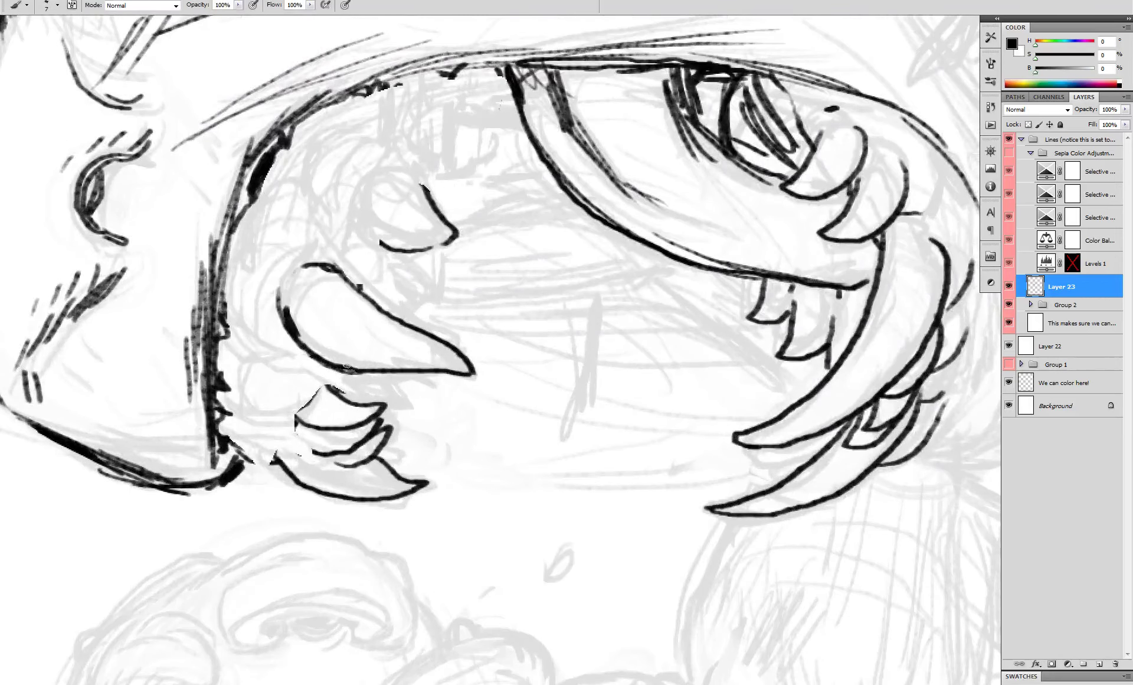
key("x")
mouse_move(285, 293)
left_mouse_down()
mouse_move(304, 337)
mouse_move(364, 371)
mouse_move(355, 365)
left_mouse_up()
key("x")
key("x")
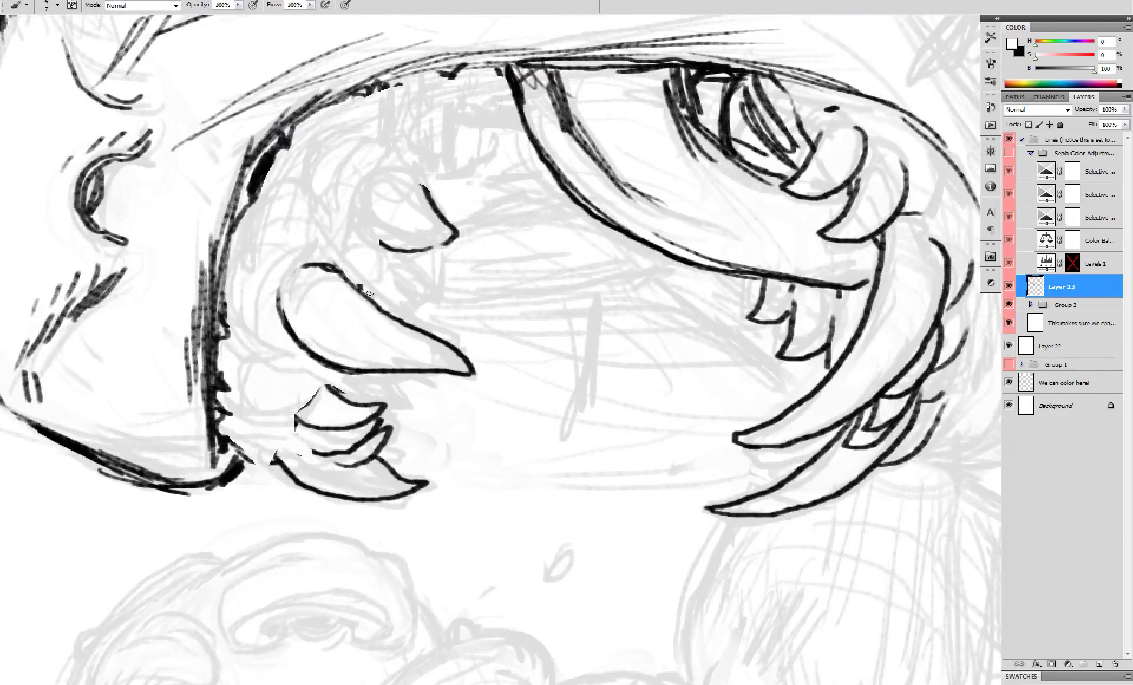
mouse_move(369, 293)
left_mouse_down()
mouse_move(339, 272)
mouse_move(361, 291)
left_mouse_up()
key("x")
key("x")
- Remove the small overlapping teeth between the large front fang and the lowest fang
mouse_move(304, 461)
left_mouse_down()
mouse_move(291, 420)
mouse_move(377, 452)
mouse_move(396, 429)
mouse_move(336, 457)
mouse_move(323, 449)
mouse_move(339, 463)
mouse_move(363, 459)
mouse_move(372, 425)
left_mouse_up()
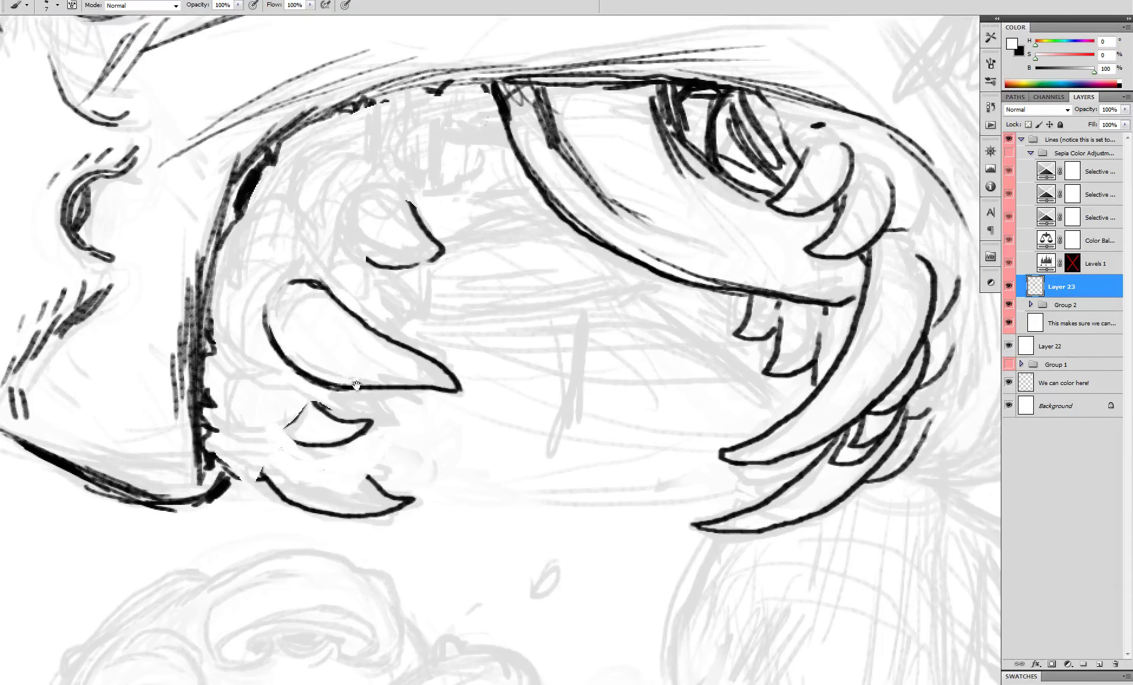
left_click_drag(378, 367, 364, 383)
key("l")
mouse_move(353, 457)
left_mouse_down()
mouse_move(369, 413)
mouse_move(330, 396)
mouse_move(272, 461)
mouse_move(337, 486)
mouse_move(389, 447)
left_mouse_up()
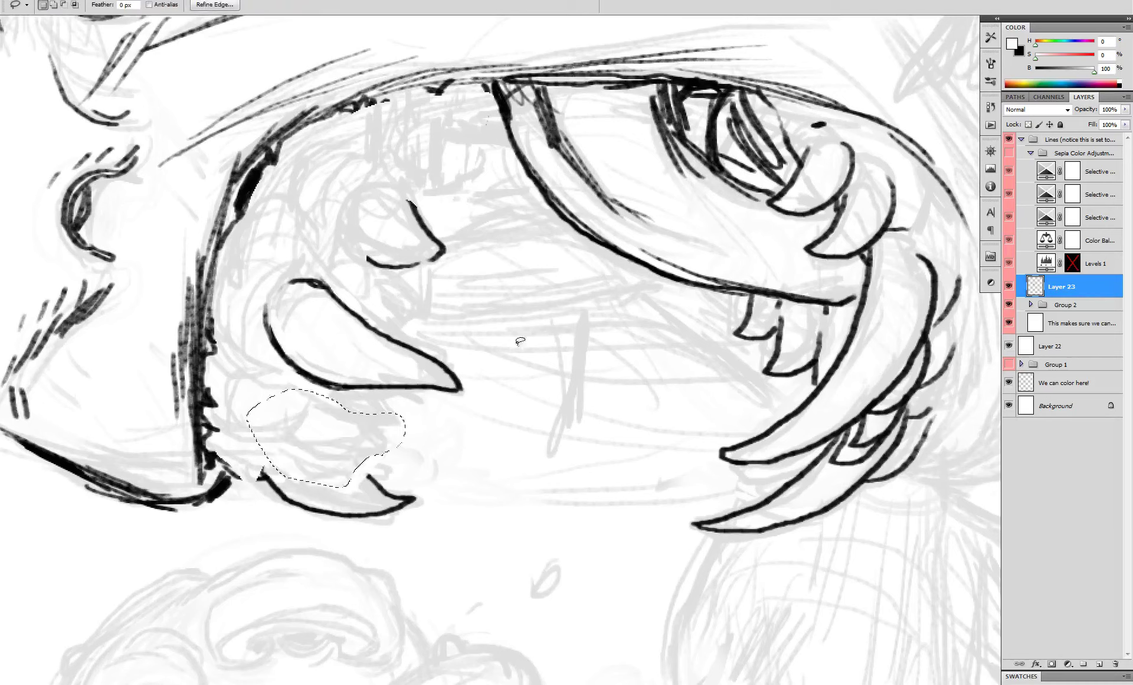
- Set the blend mode of Layer 23 to Darken
left_click(1037, 109)
left_click(1018, 148)
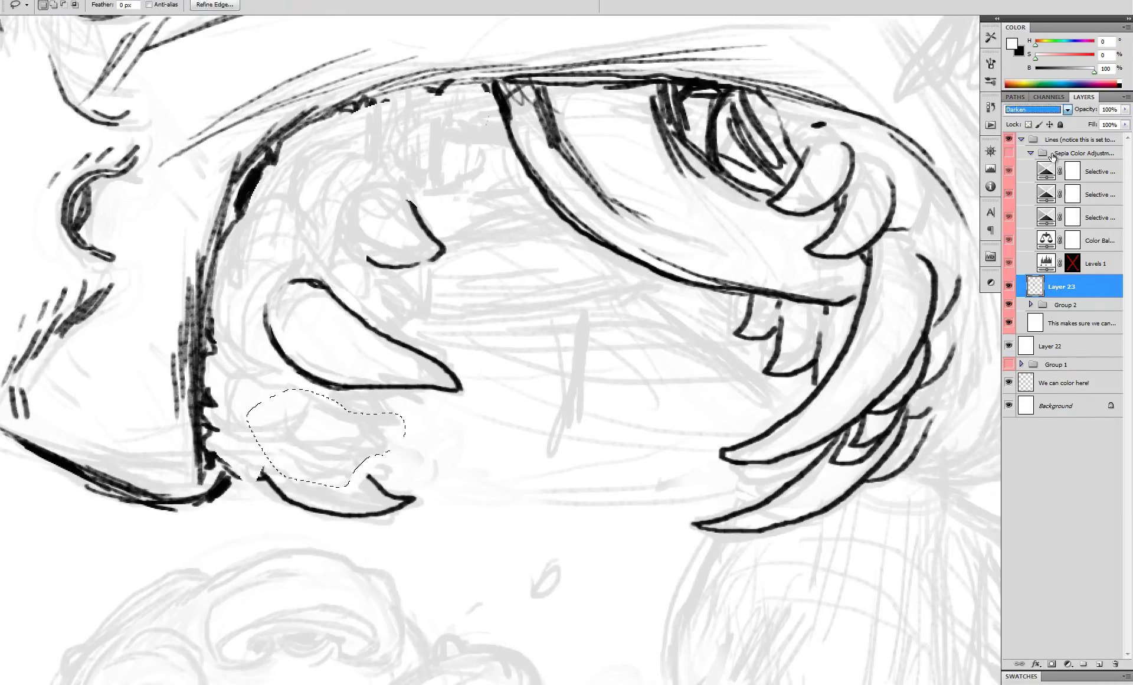
- Set the blend mode of Layer 23 to Multiply and clear the active selection
left_click(1037, 110)
left_click(1016, 158)
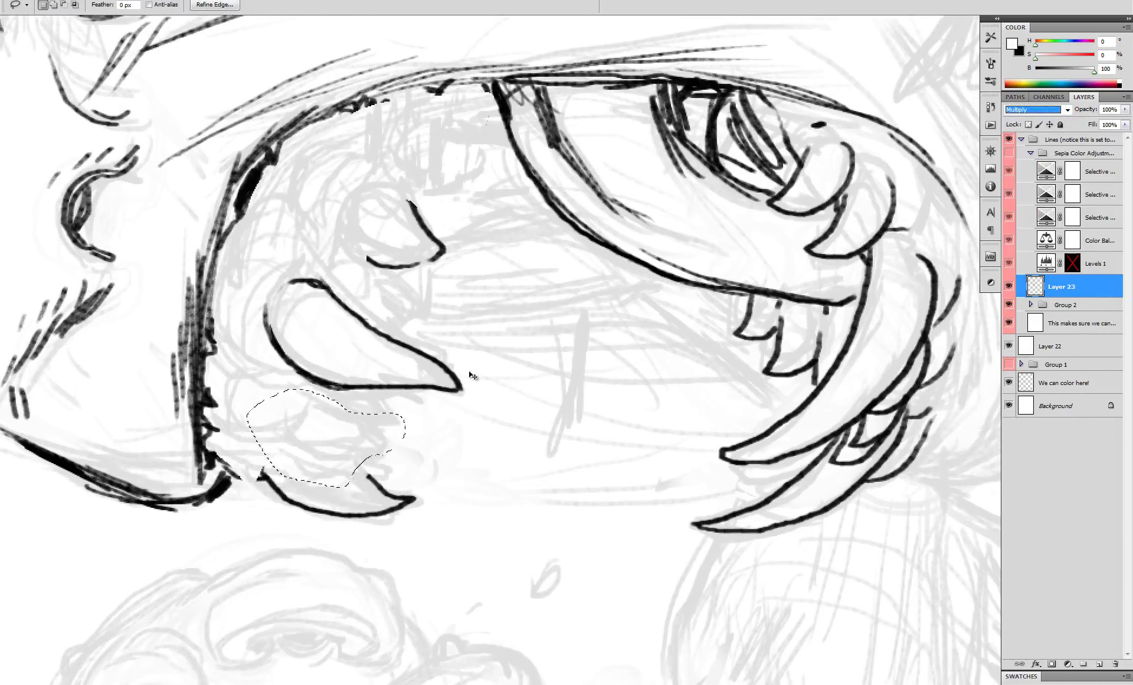
left_click(425, 361)
- Ink a stack of small pointed teeth in black between the large front fang and the lowest fang
key("b")
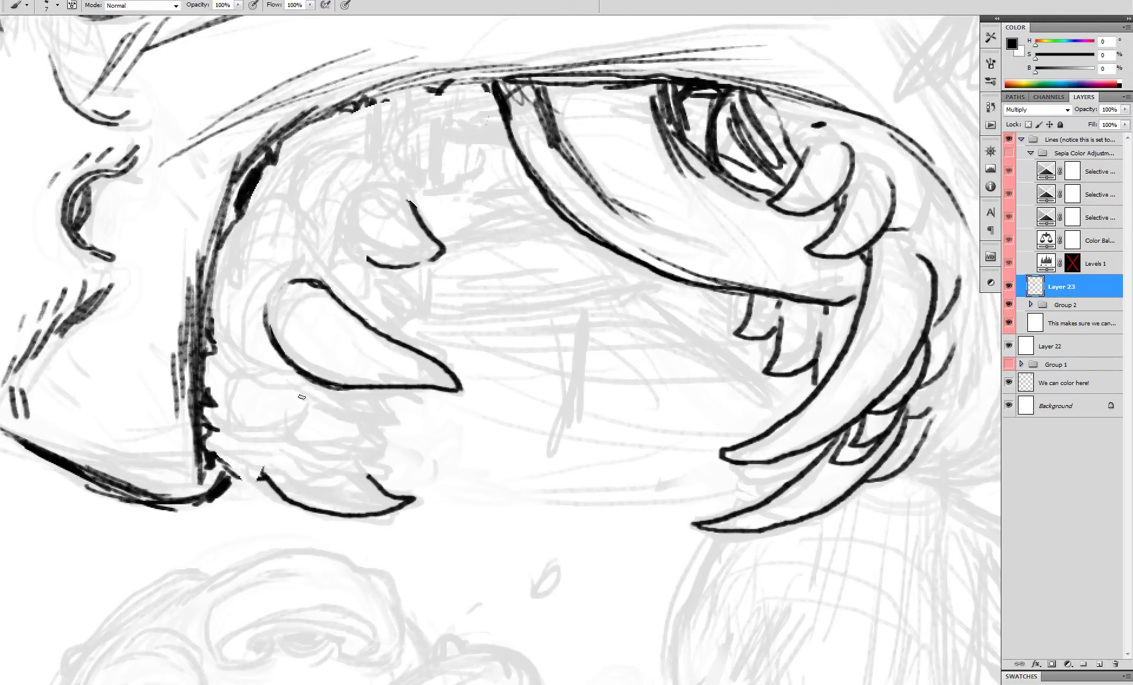
key("x")
mouse_move(289, 384)
left_mouse_down()
mouse_move(343, 415)
mouse_move(382, 409)
mouse_move(361, 393)
left_mouse_up()
mouse_move(289, 412)
left_mouse_down()
mouse_move(356, 438)
mouse_move(376, 427)
mouse_move(365, 417)
mouse_move(350, 462)
mouse_move(378, 453)
mouse_move(360, 438)
left_mouse_up()
mouse_move(282, 448)
left_mouse_down()
mouse_move(348, 477)
mouse_move(362, 466)
left_mouse_up()
left_click(317, 385, "alt")
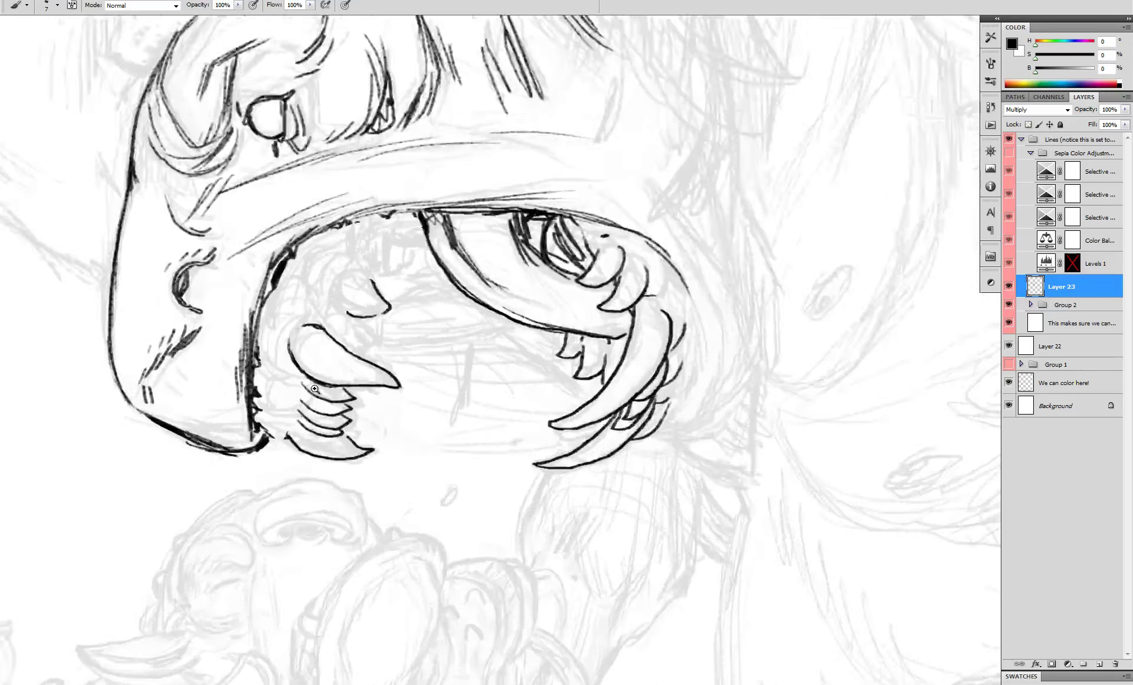
left_click(320, 392, "ctrl")
left_click_drag(287, 371, 289, 380)
left_click_drag(286, 396, 281, 424)
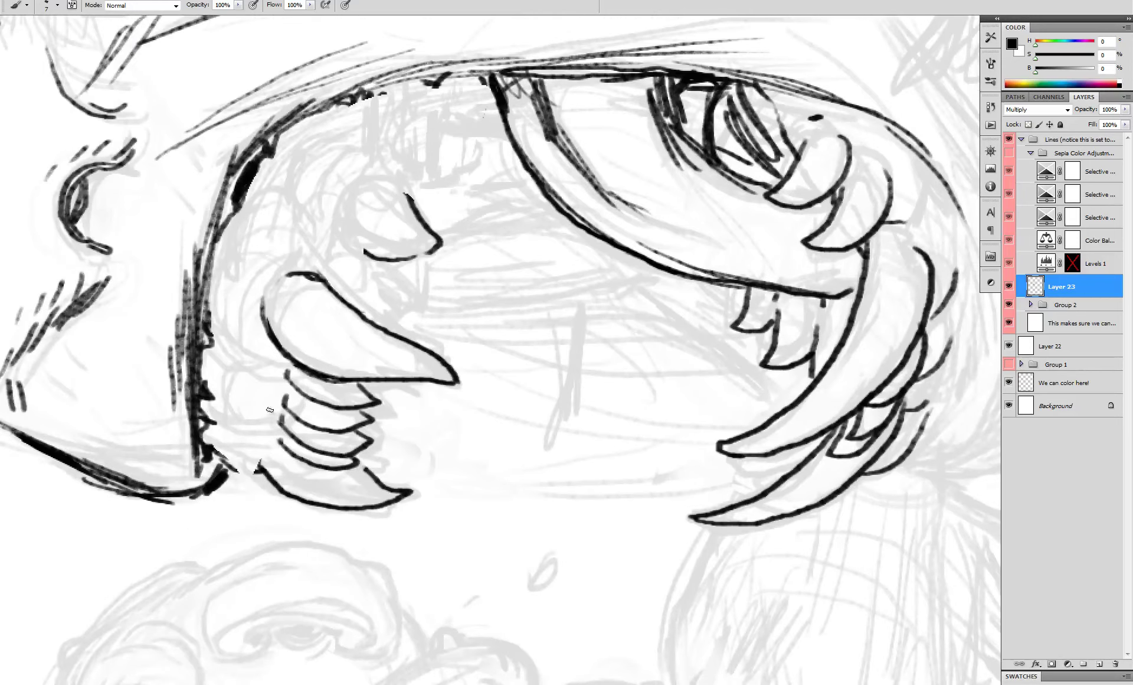
- Clean up the stray marks at the back end of the lowest fang with white
key("c")
left_click_drag(247, 461, 257, 472)
key("b")
key("x")
key("x")
left_click_drag(258, 456, 279, 480)
key("x")
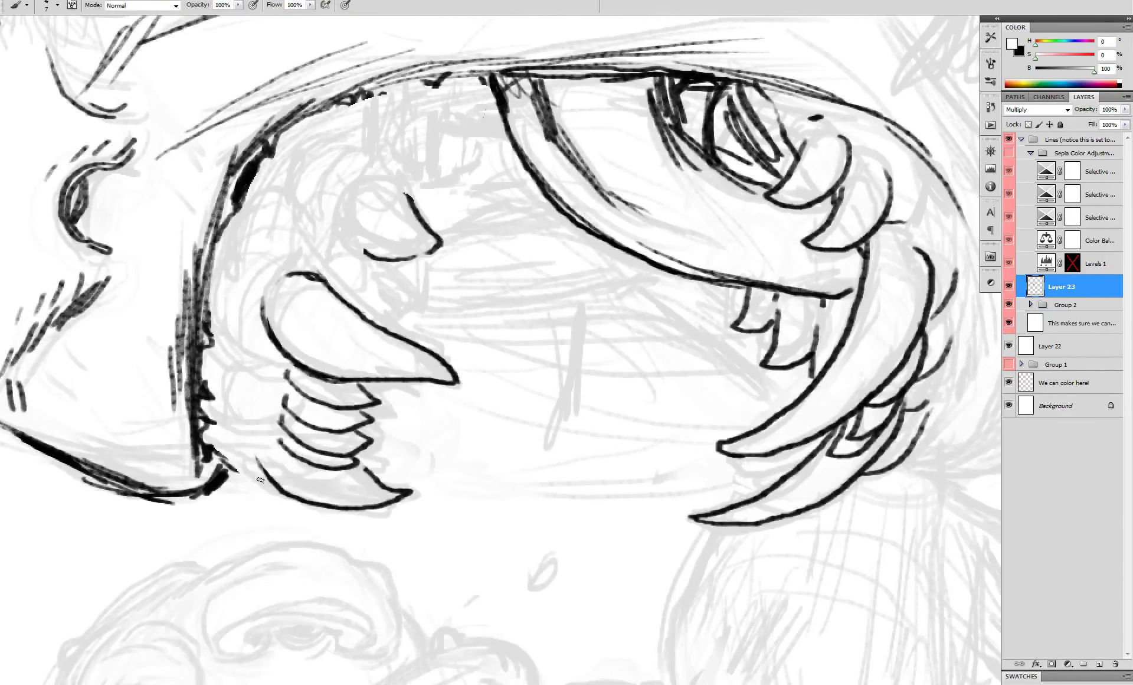
- Ink the gum contour from the lowest fang to the jaw edge and try short gum lines behind the small teeth
key("x")
mouse_move(209, 437)
left_mouse_down()
mouse_move(247, 479)
mouse_move(270, 483)
left_mouse_up()
mouse_move(236, 417)
left_mouse_down()
mouse_move(273, 441)
mouse_move(276, 412)
left_mouse_up()
scroll(257, 376, "down", 5)
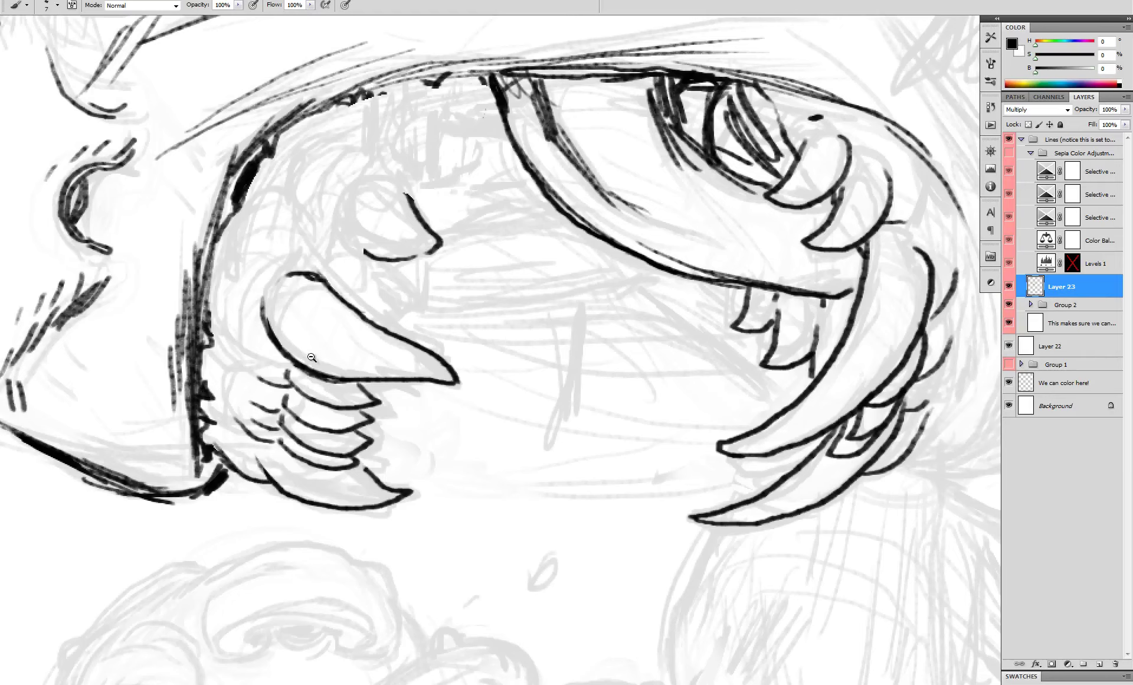
scroll(341, 360, "up", 5)
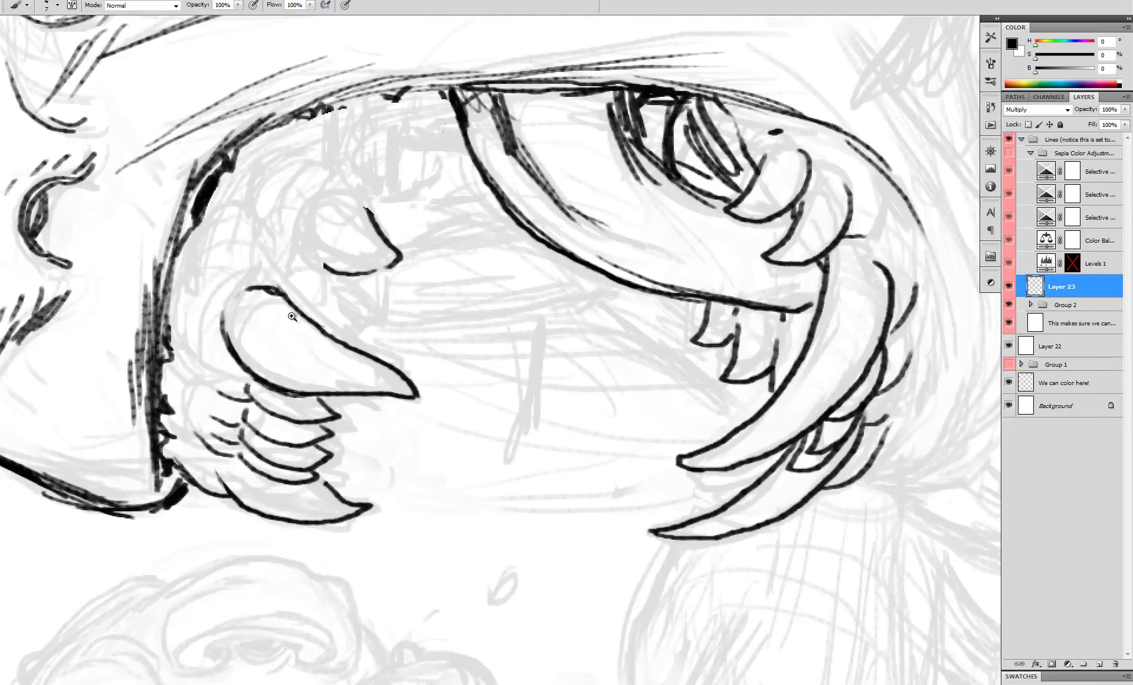
mouse_move(199, 431)
left_mouse_down()
mouse_move(242, 461)
mouse_move(243, 447)
left_mouse_up()
key("ctrl+z")
key("ctrl+z")
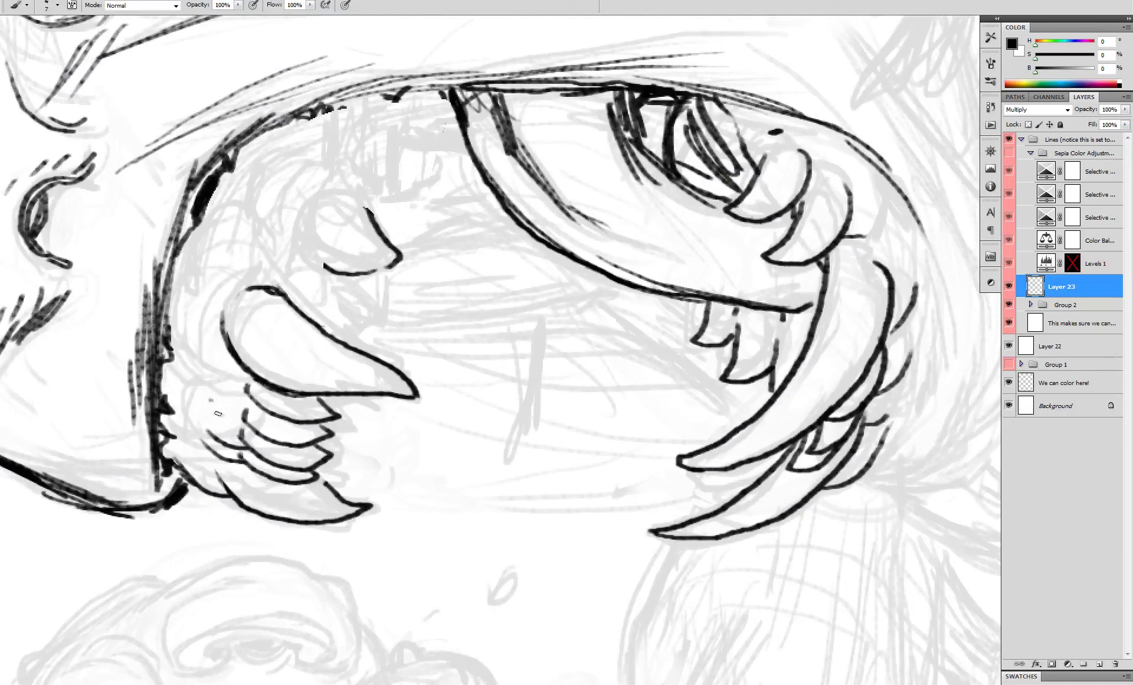
- Ink curved gum ridges from the small front teeth back to the jaw edge and round off the large fang's root
mouse_move(209, 400)
left_mouse_down()
mouse_move(244, 415)
mouse_move(247, 394)
mouse_move(218, 441)
left_mouse_up()
left_click_drag(227, 385, 215, 379)
left_click_drag(209, 446, 196, 436)
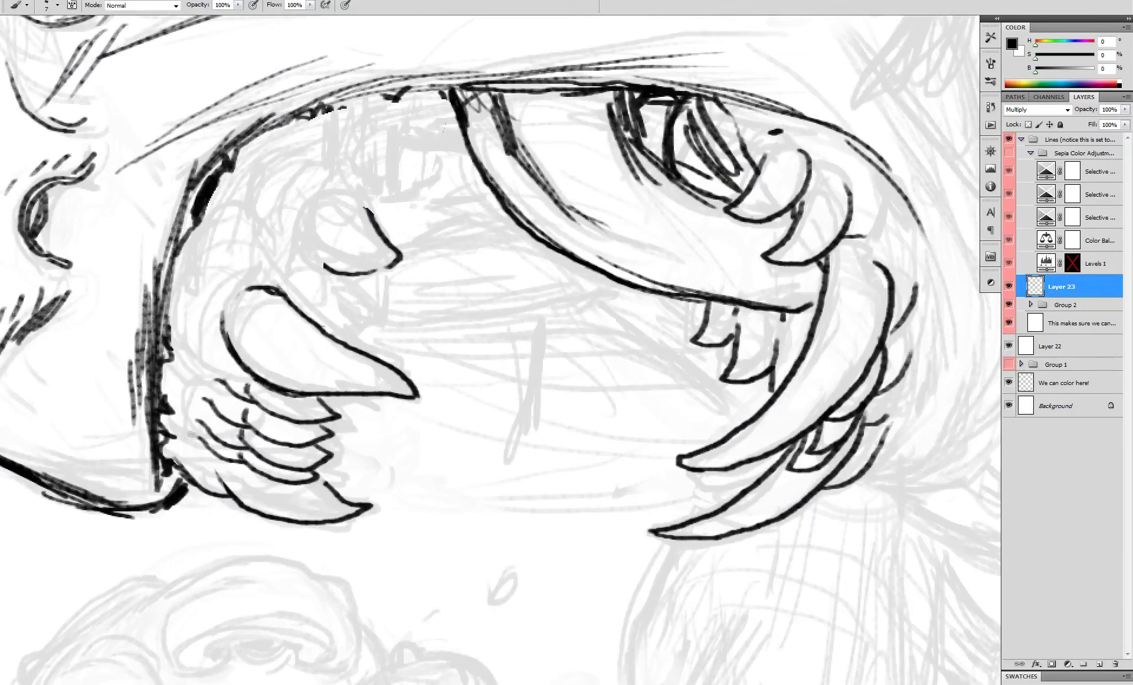
mouse_move(220, 383)
left_mouse_down()
mouse_move(178, 389)
mouse_move(165, 409)
left_mouse_up()
left_click_drag(182, 362, 165, 355)
mouse_move(240, 359)
left_mouse_down()
mouse_move(225, 325)
mouse_move(257, 286)
mouse_move(240, 293)
mouse_move(229, 340)
left_mouse_up()
key("ctrl+z")
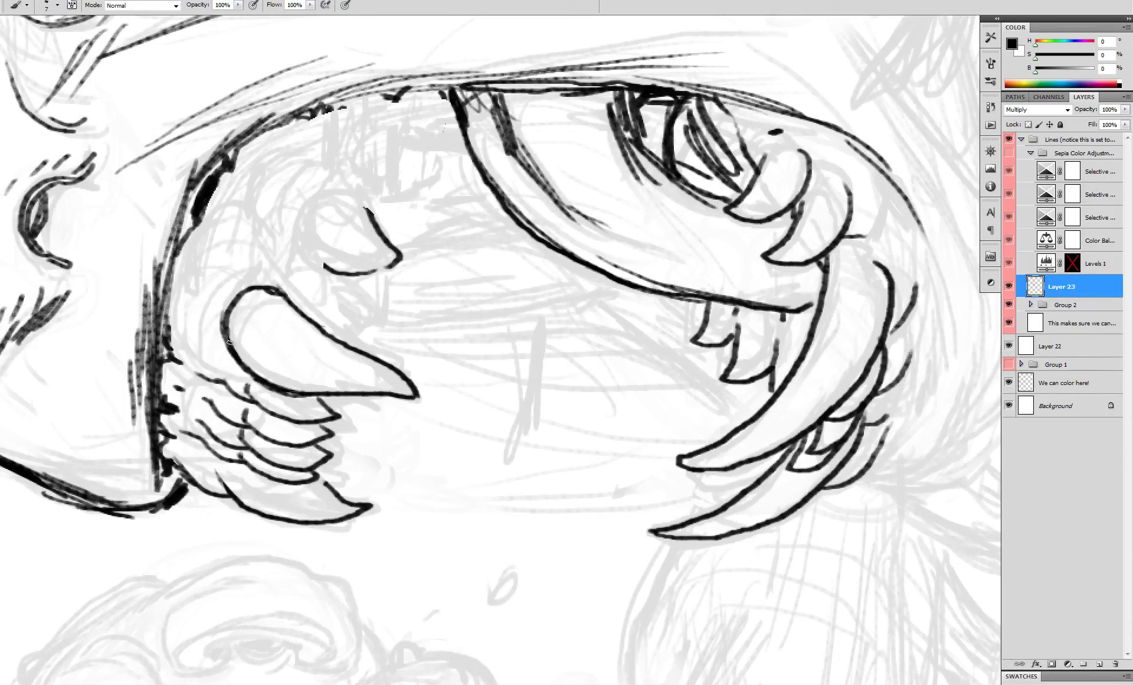
- Refine the root outline of the large front fang with white and black strokes, undoing the last stroke
key("x")
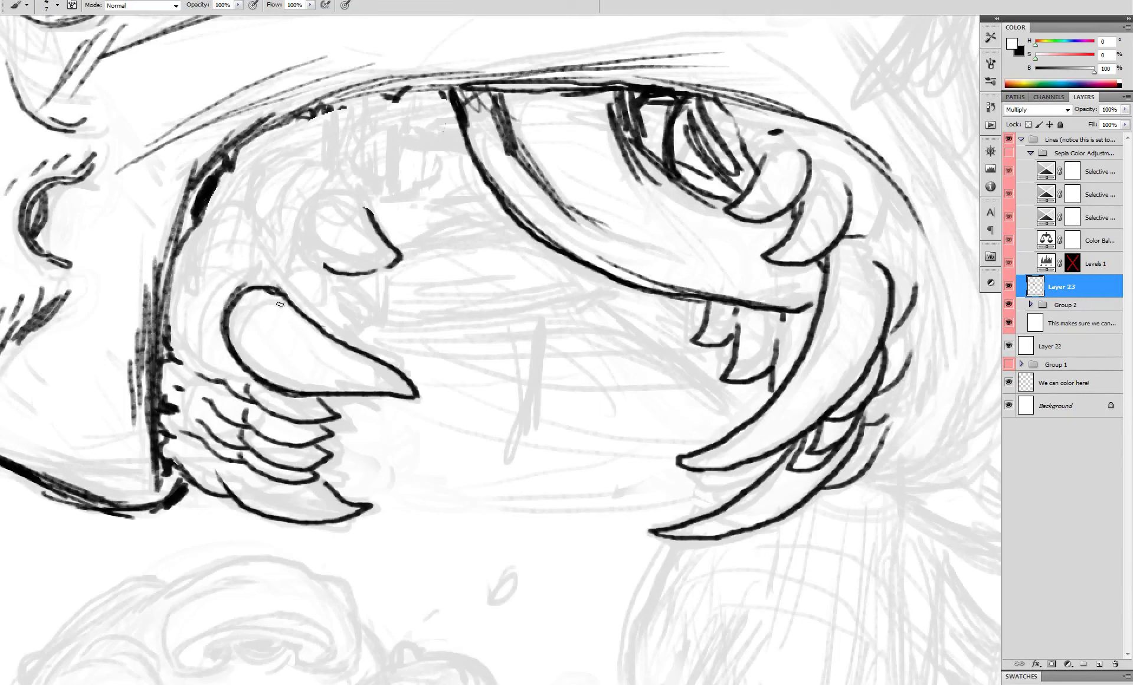
mouse_move(280, 298)
left_mouse_down()
mouse_move(244, 298)
mouse_move(234, 331)
mouse_move(298, 387)
left_mouse_up()
mouse_move(240, 301)
left_mouse_down()
mouse_move(262, 292)
mouse_move(287, 310)
mouse_move(252, 311)
mouse_move(246, 280)
mouse_move(220, 319)
mouse_move(223, 342)
mouse_move(237, 286)
mouse_move(224, 303)
mouse_move(224, 343)
mouse_move(233, 329)
mouse_move(239, 362)
mouse_move(225, 310)
mouse_move(231, 349)
mouse_move(233, 302)
mouse_move(266, 285)
left_mouse_up()
key("x")
key("x")
mouse_move(232, 335)
left_mouse_down()
mouse_move(265, 377)
mouse_move(342, 413)
mouse_move(314, 396)
mouse_move(327, 440)
mouse_move(313, 478)
mouse_move(325, 483)
left_mouse_up()
key("x")
key("ctrl+z")
- Close the gap in the outline between the small front teeth and the lowest fang
left_click(372, 429, "alt")
left_click(418, 417, "alt")
left_click(436, 409, "alt")
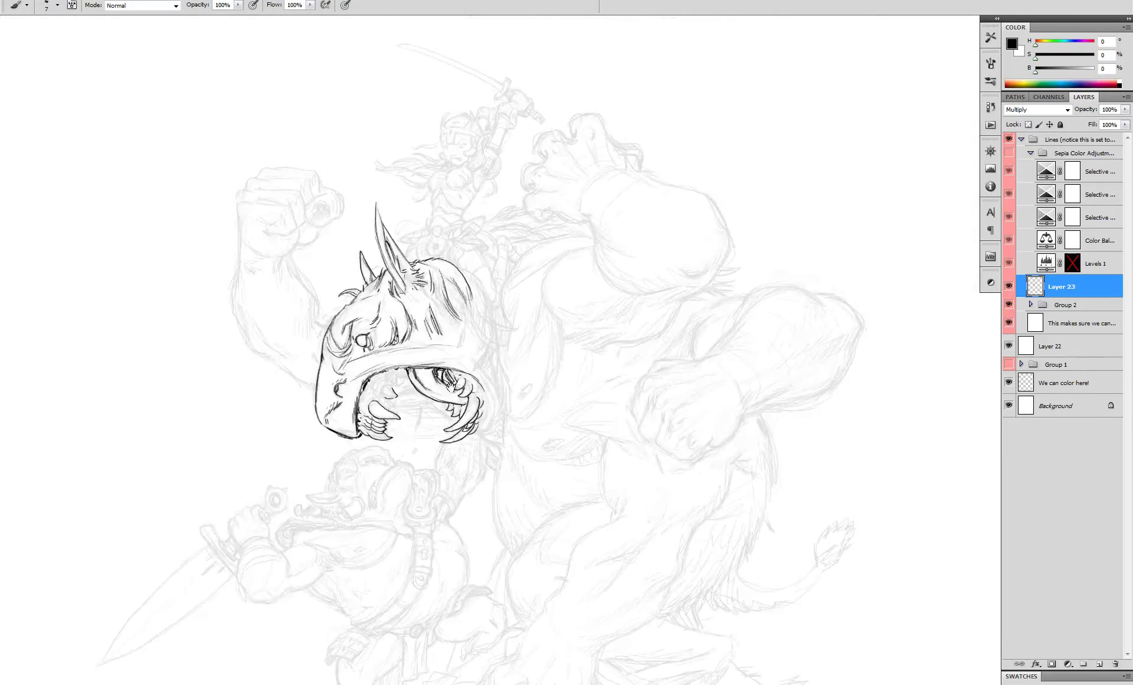
left_click(411, 393)
left_click(393, 406)
left_click(253, 584)
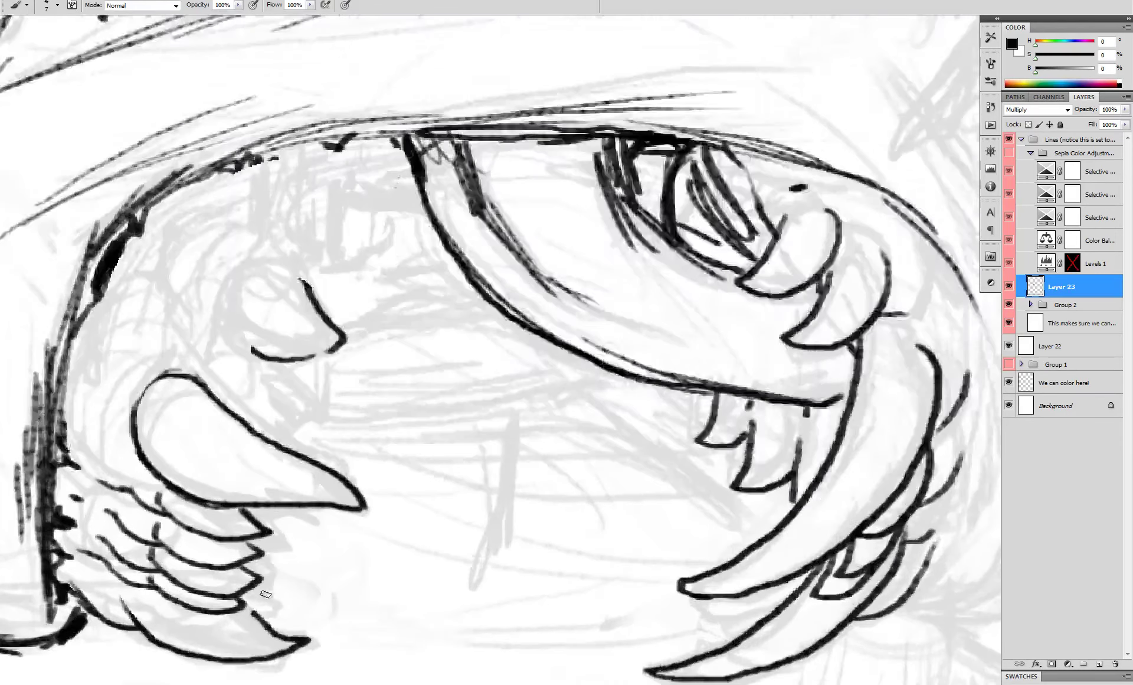
left_click(253, 623)
mouse_move(252, 627)
left_mouse_down()
mouse_move(236, 614)
mouse_move(236, 564)
left_mouse_up()
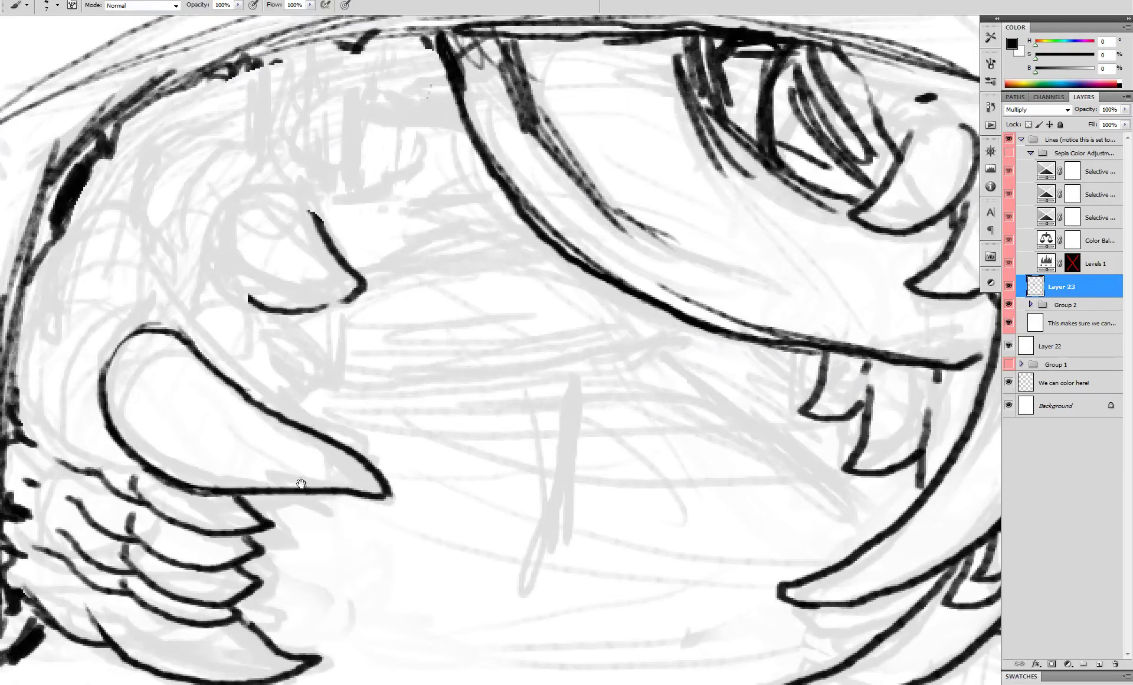
- Select and delete the outline of the tooth above the large front fang, then deselect
left_click_drag(300, 484, 313, 444)
scroll(327, 445, "down", 3)
scroll(345, 334, "up", 2)
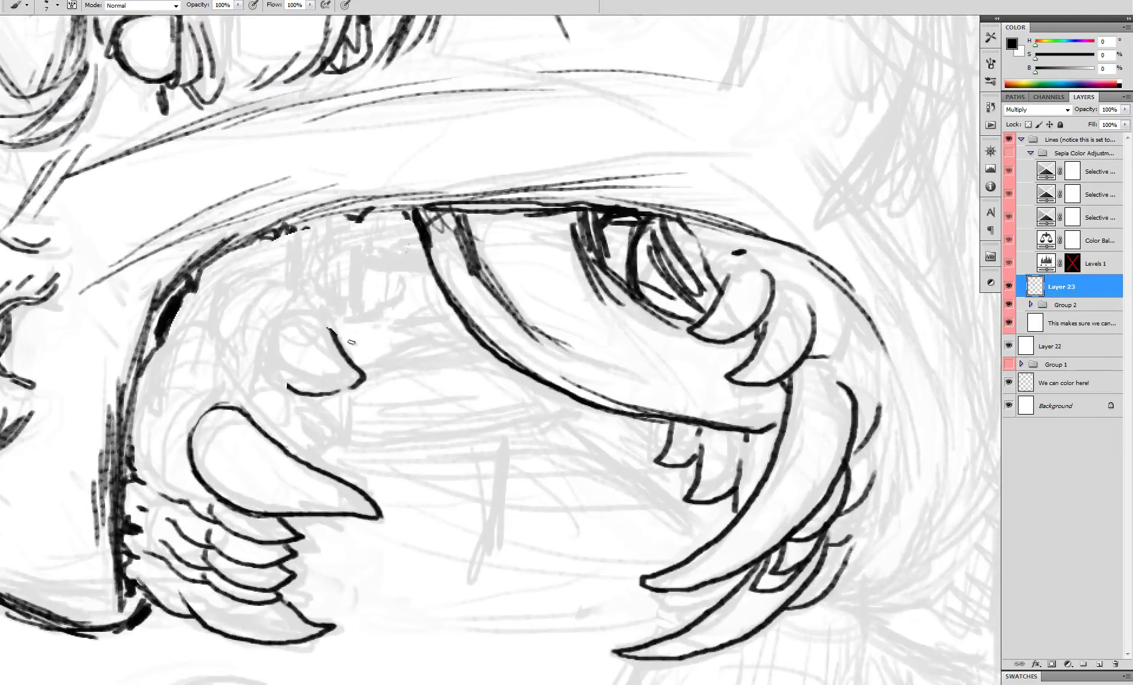
key("l")
mouse_move(378, 348)
left_mouse_down()
mouse_move(291, 402)
mouse_move(357, 424)
left_mouse_up()
key("Delete")
key("ctrl+d")
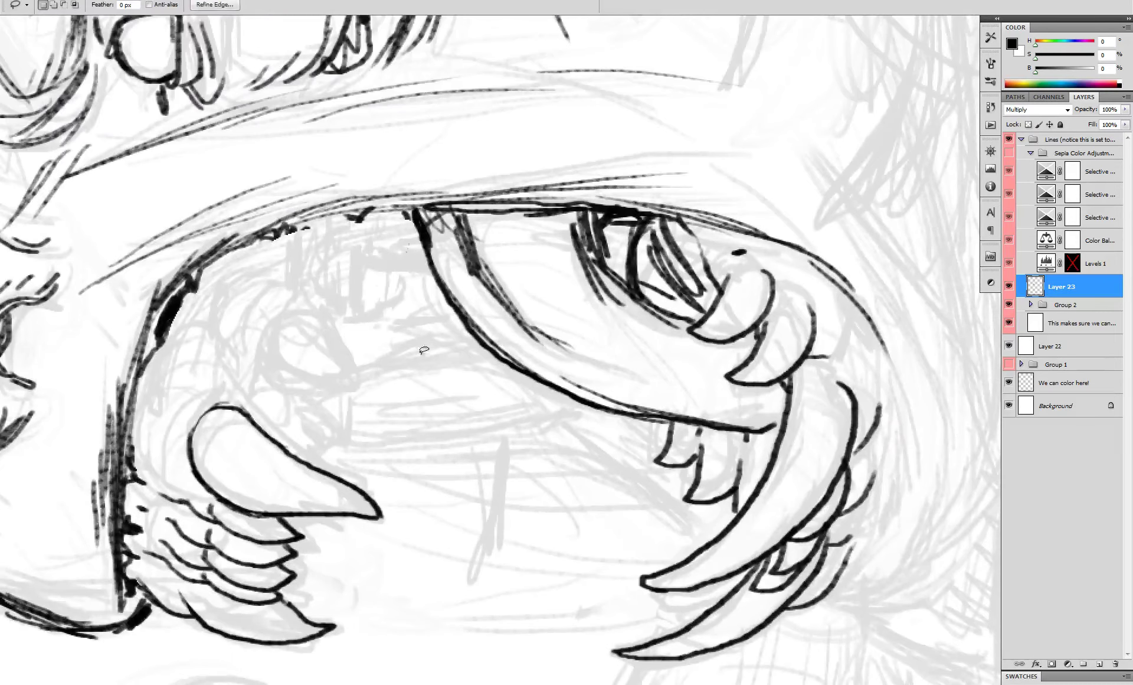
- Ink new upper teeth in a row from above the large front fang to the top edge of the mouth
key("b")
scroll(416, 335, "down", 6)
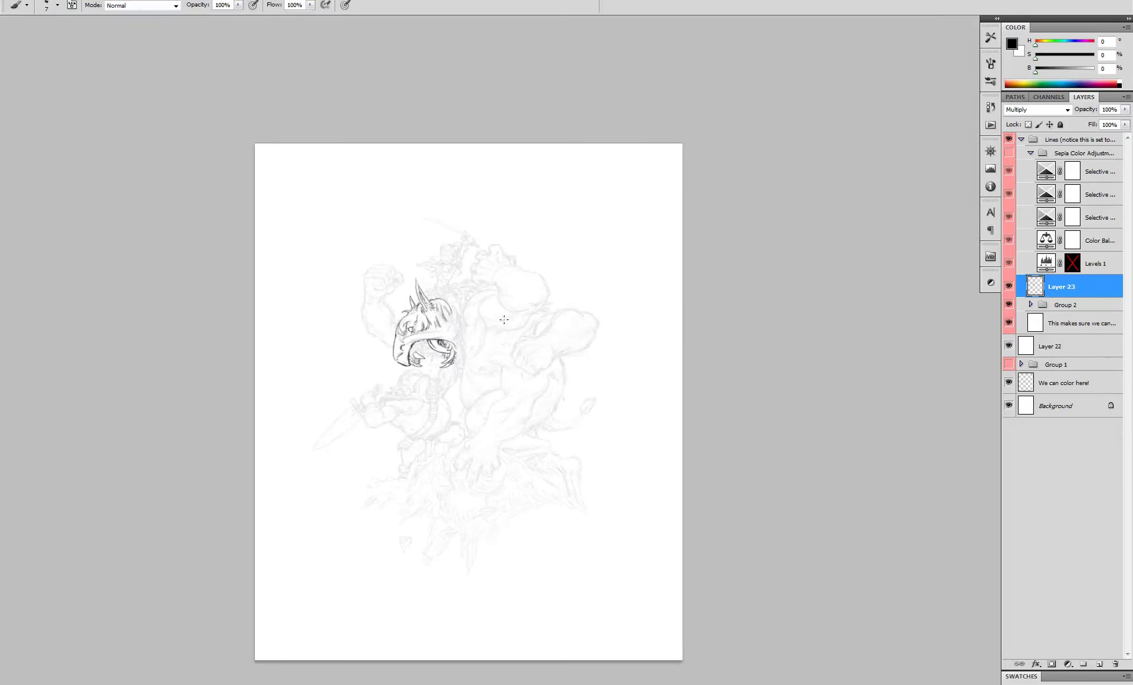
left_click(453, 363, "ctrl")
mouse_move(452, 363)
left_mouse_down()
mouse_move(410, 352)
mouse_move(465, 324)
left_mouse_up()
left_click(409, 352, "ctrl")
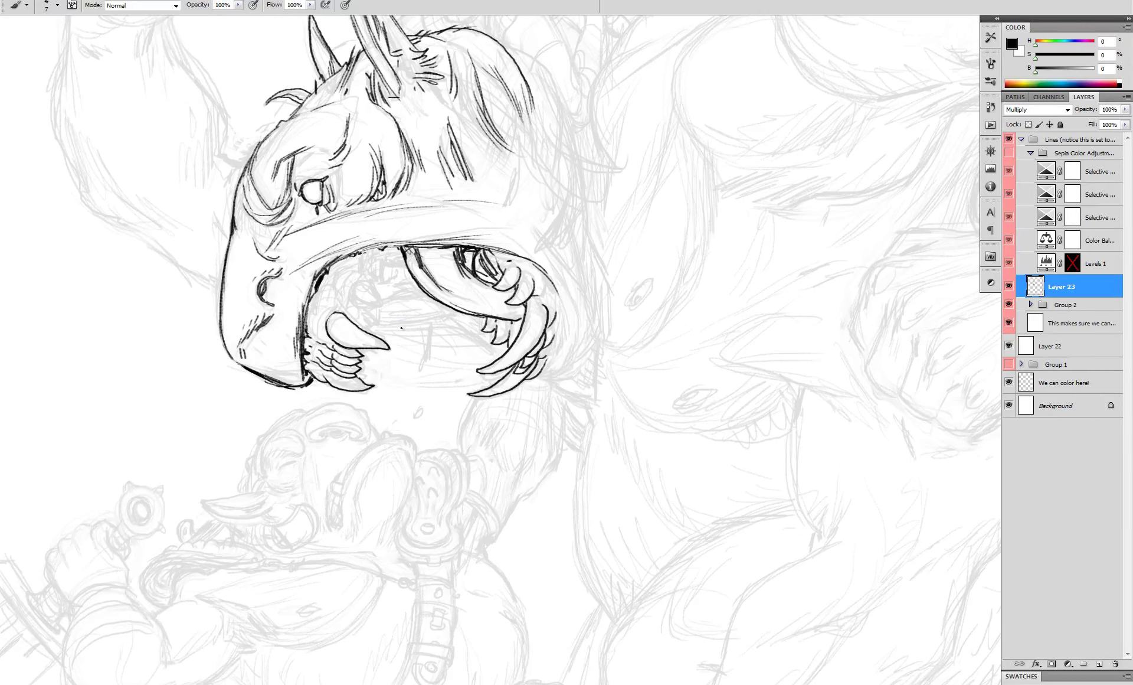
scroll(362, 315, "up", 1)
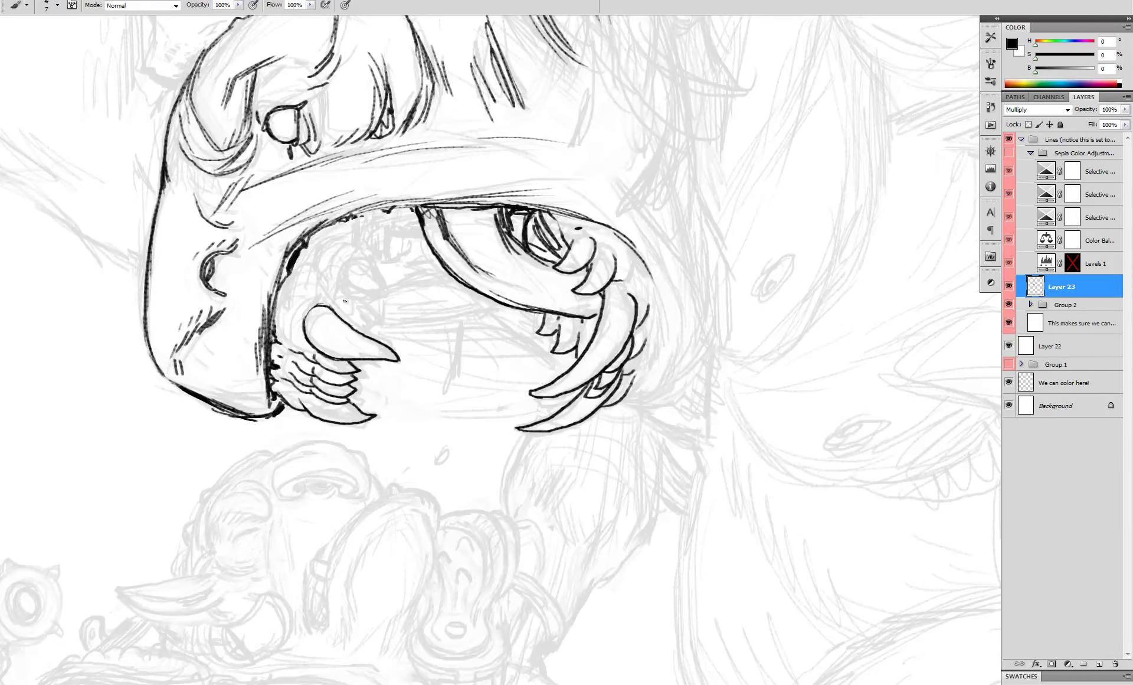
mouse_move(345, 300)
left_mouse_down()
mouse_move(384, 304)
mouse_move(341, 282)
mouse_move(400, 271)
mouse_move(361, 238)
mouse_move(358, 248)
left_mouse_up()
mouse_move(379, 216)
left_mouse_down()
mouse_move(404, 229)
mouse_move(411, 201)
left_mouse_up()
key("ctrl+z")
key("ctrl+z")
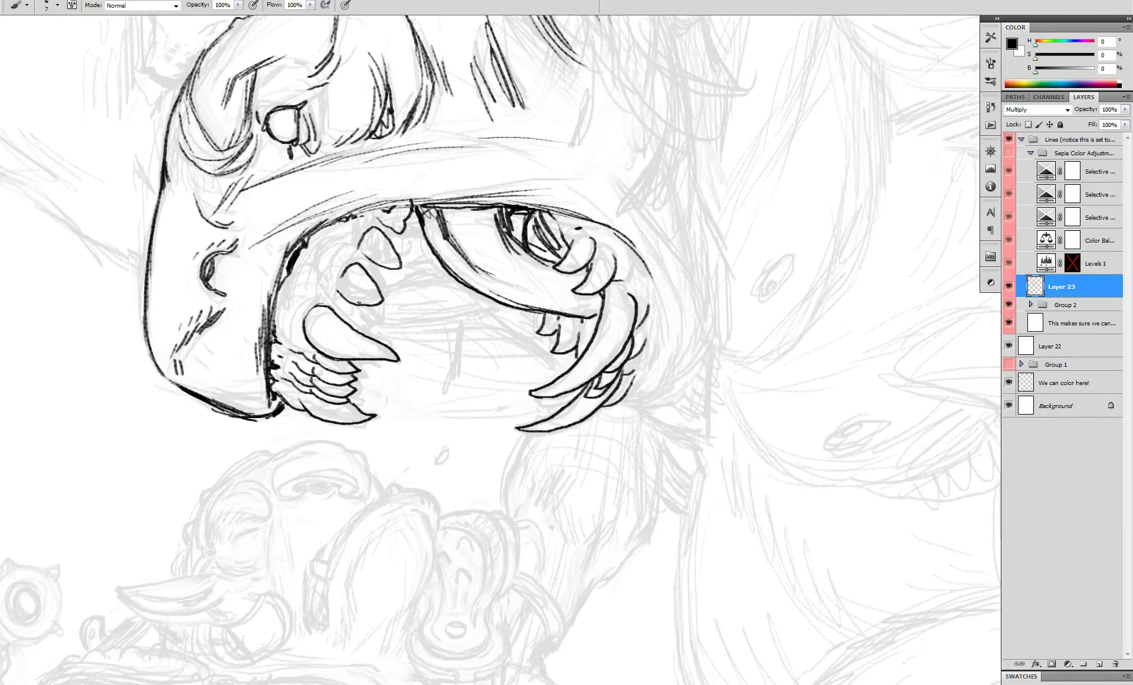
- Ink gum lines and dark accents between the upper teeth and the inner jaw edge
key("ctrl+z")
key("x")
key("x")
key("x")
key("x")
mouse_move(303, 248)
left_mouse_down()
mouse_move(307, 261)
mouse_move(348, 239)
left_mouse_up()
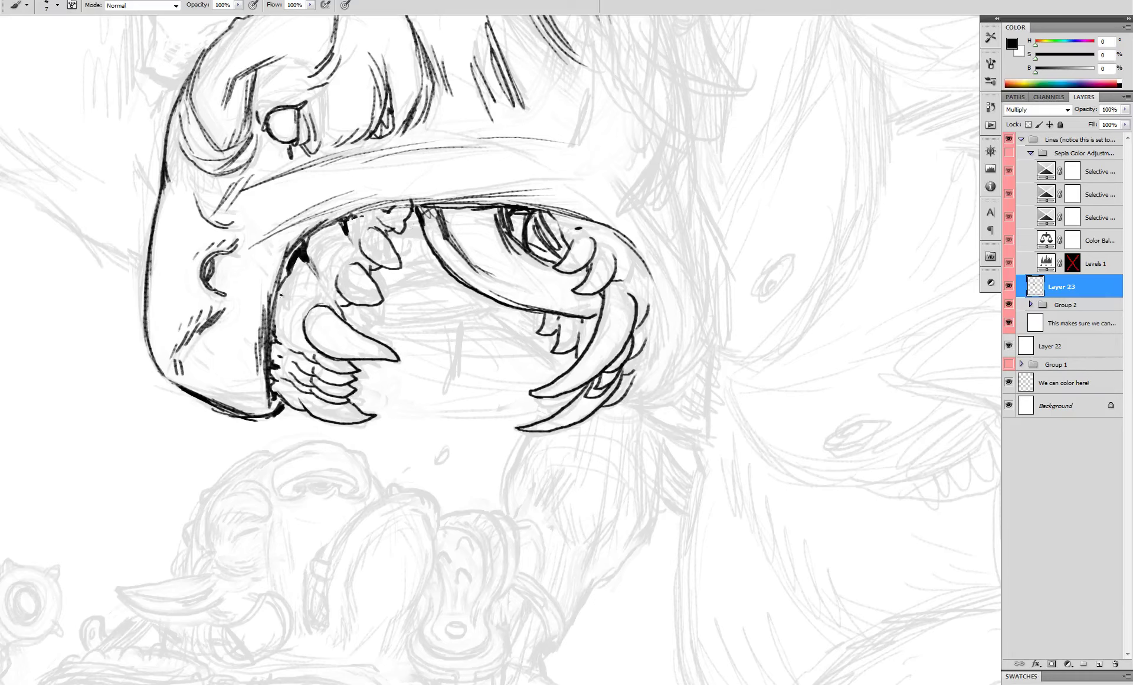
left_click_drag(279, 337, 295, 248)
left_click(378, 232)
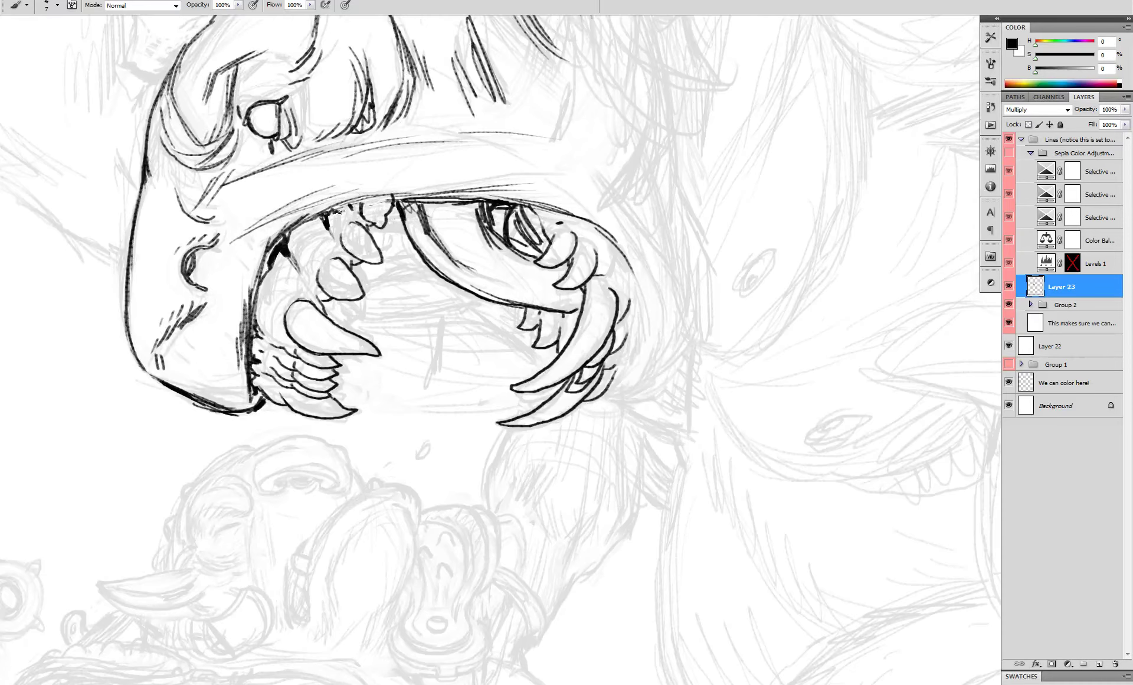
- Go over the tips and outer edges of the upper teeth, undoing the last three strokes
key("x")
key("x")
left_click(377, 226)
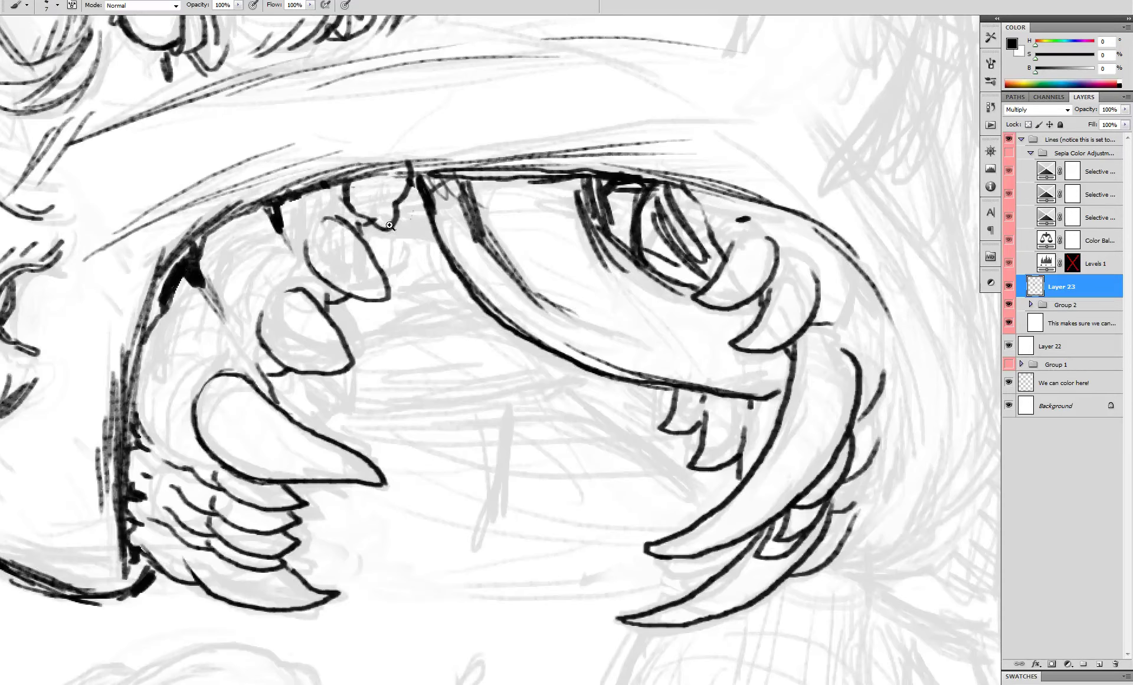
key("x")
key("x")
left_click_drag(393, 209, 361, 222)
left_click_drag(358, 223, 391, 295)
mouse_move(365, 297)
left_mouse_down()
mouse_move(390, 294)
mouse_move(349, 297)
left_mouse_up()
left_click_drag(328, 299, 353, 363)
mouse_move(348, 370)
left_mouse_down()
mouse_move(289, 370)
mouse_move(278, 404)
mouse_move(295, 420)
left_mouse_up()
key("ctrl+z")
key("ctrl+z")
key("ctrl+z")
- Ink the contour and gum marks at the rear corner of the jaw behind the far fangs, undoing unwanted strokes
left_click(350, 326, "alt")
left_click(322, 340, "ctrl")
left_click(429, 301, "alt")
left_click_drag(299, 277, 334, 312)
left_click(351, 254, "ctrl")
key("h")
left_click_drag(385, 325, 469, 305)
mouse_move(384, 391)
left_mouse_down()
mouse_move(415, 373)
mouse_move(424, 339)
mouse_move(416, 299)
left_mouse_up()
key("ctrl+z")
mouse_move(400, 296)
left_mouse_down()
mouse_move(409, 358)
mouse_move(396, 375)
left_mouse_up()
key("ctrl+alt+z")
key("ctrl+alt+z")
key("ctrl+alt+z")
left_click_drag(403, 306, 398, 367)
key("ctrl+alt+z")
left_click_drag(403, 309, 395, 294)
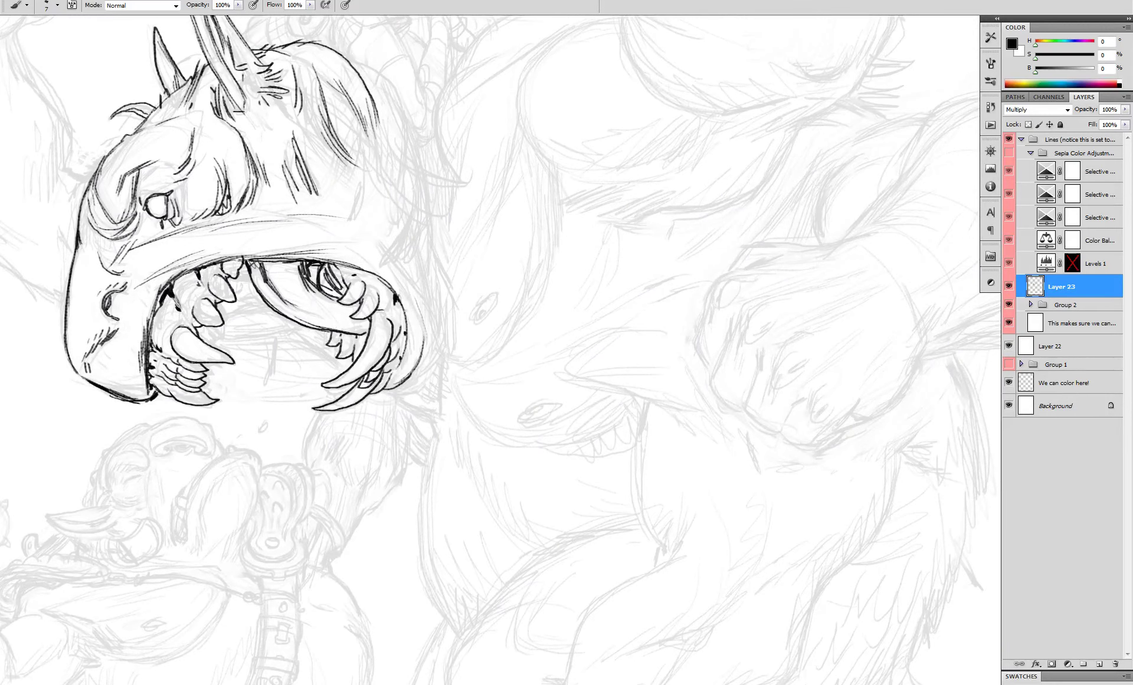
- Add short detail strokes to the gum around the far upper teeth
left_click_drag(334, 265, 344, 287)
mouse_move(326, 265)
left_mouse_down()
mouse_move(339, 288)
mouse_move(330, 287)
left_mouse_up()
key("h")
left_click_drag(372, 243, 434, 304)
key("ctrl+plus")
left_click_drag(237, 391, 227, 400)
scroll(258, 360, "down", 4)
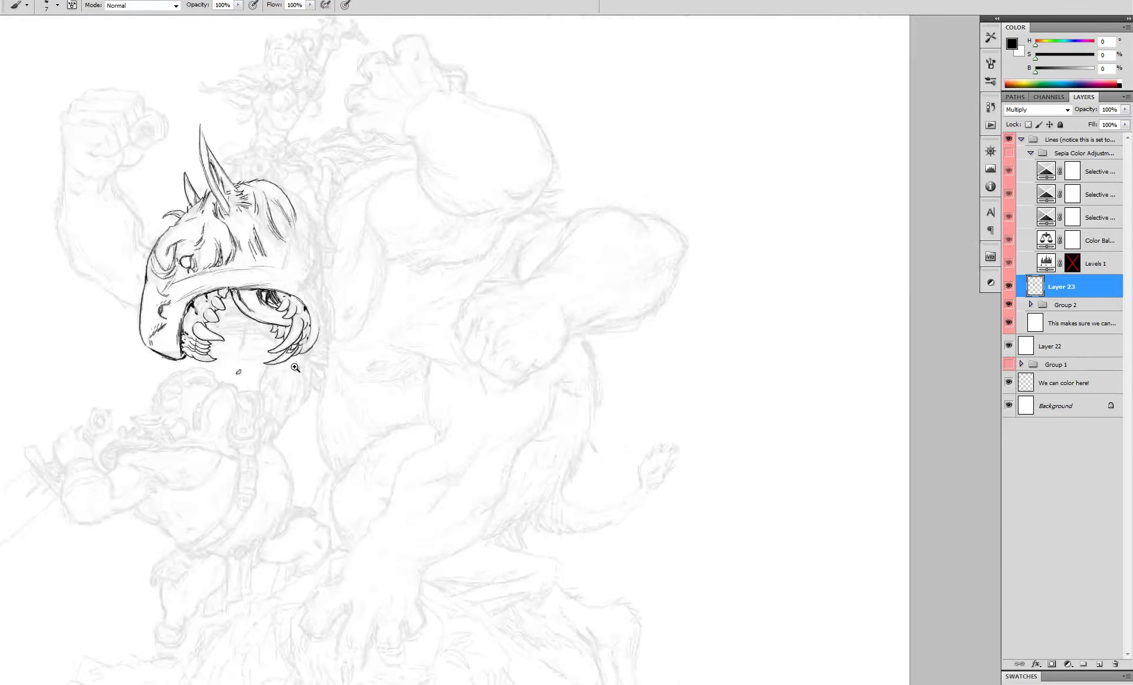
scroll(247, 360, "up", 3)
left_click_drag(171, 358, 205, 359)
left_click_drag(216, 359, 257, 360)
left_click_drag(210, 330, 257, 339)
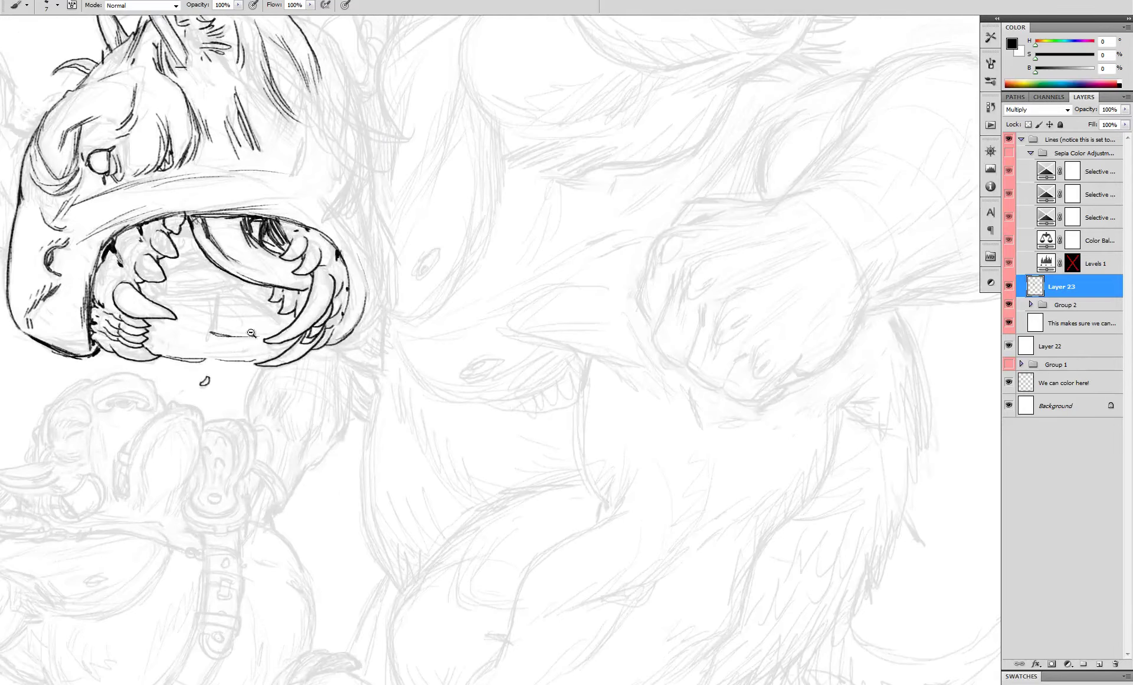
scroll(293, 335, "down", 4)
scroll(311, 310, "up", 2)
key("ctrl+alt+z")
key("ctrl+alt+z")
key("ctrl+alt+z")
- Ink long hair strands sweeping down and outward from the back of the beast's head
left_click(360, 282)
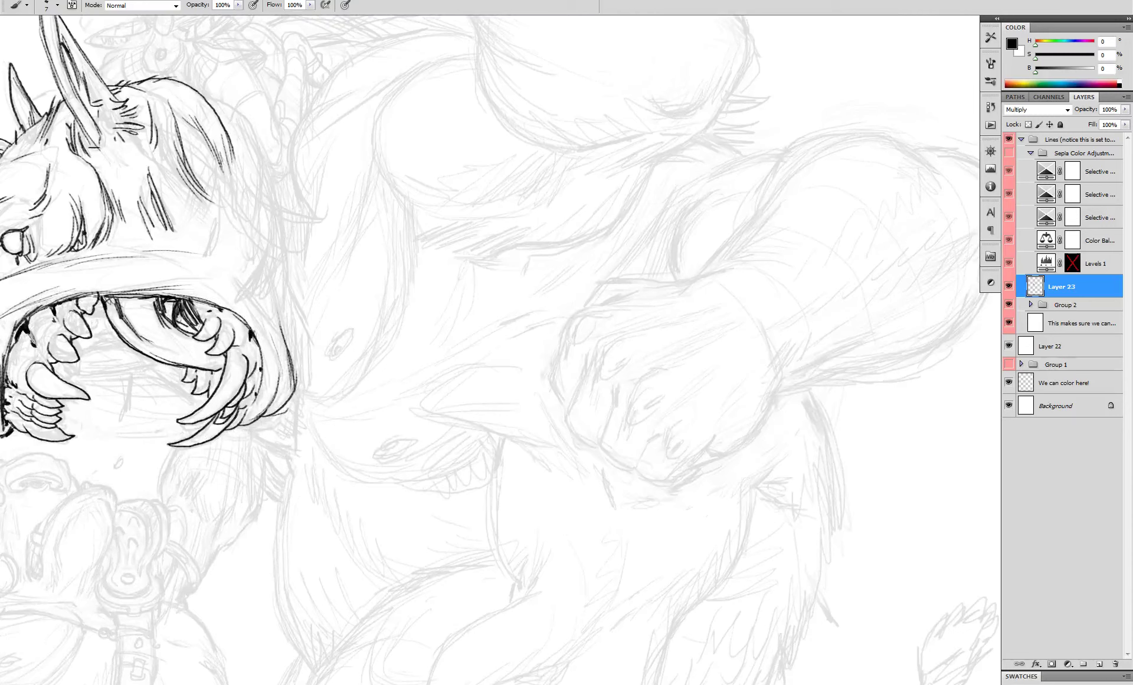
mouse_move(233, 164)
left_mouse_down()
mouse_move(281, 255)
mouse_move(312, 206)
left_mouse_up()
mouse_move(194, 114)
left_mouse_down()
mouse_move(229, 168)
mouse_move(254, 152)
left_mouse_up()
mouse_move(205, 98)
left_mouse_down()
mouse_move(250, 121)
mouse_move(268, 190)
left_mouse_up()
left_click_drag(253, 142, 270, 203)
mouse_move(263, 163)
left_mouse_down()
mouse_move(282, 187)
mouse_move(282, 236)
left_mouse_up()
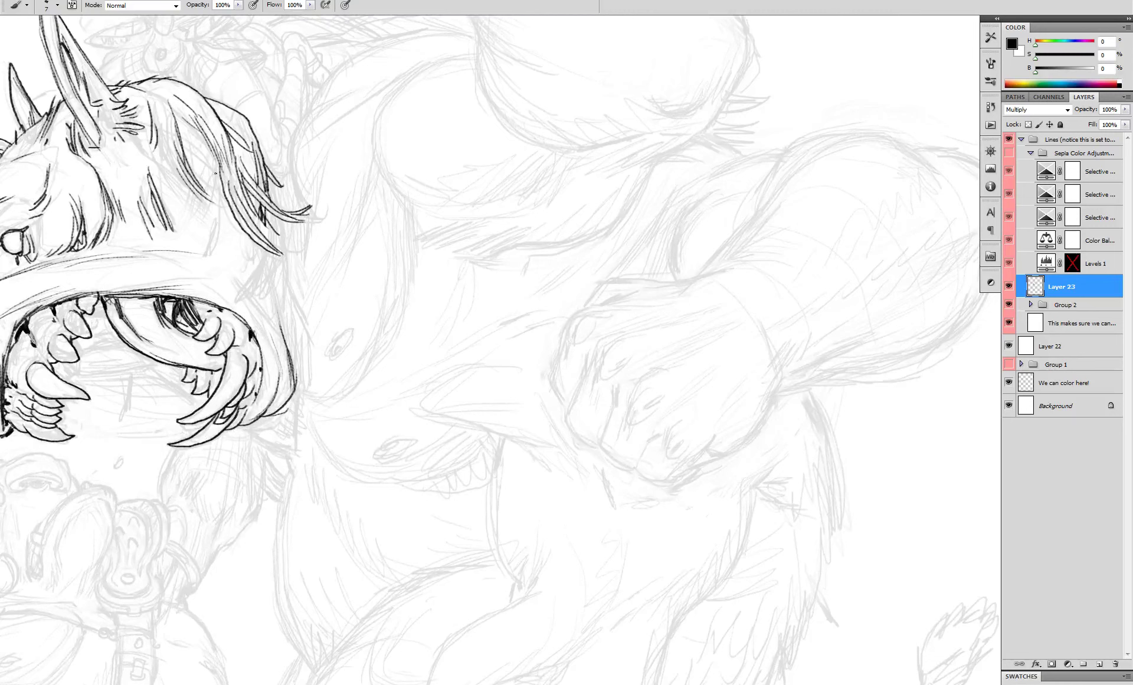
- Add shorter hair strokes inside the mane at the back of the head
left_click_drag(217, 155, 207, 250)
mouse_move(225, 219)
left_mouse_down()
mouse_move(199, 255)
mouse_move(219, 252)
left_mouse_up()
left_click_drag(218, 209, 200, 236)
left_click_drag(207, 136, 202, 171)
left_click_drag(208, 145, 201, 173)
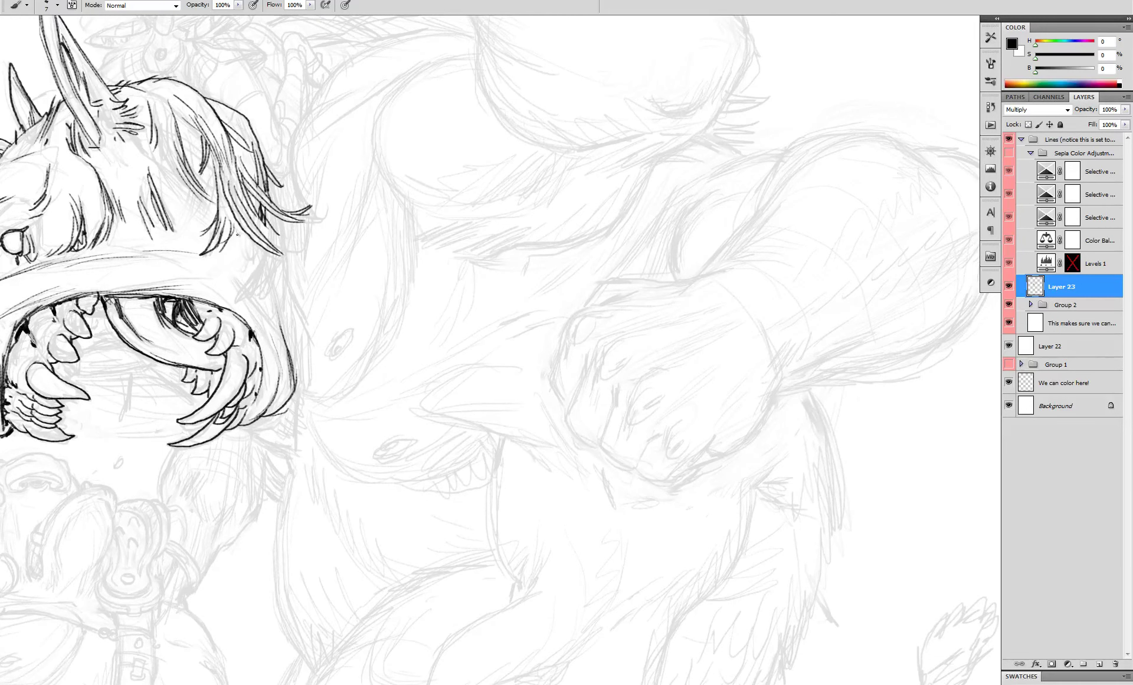
- Ink the lower hair strands hanging behind the cheek above the rear corner of the mouth
left_click_drag(234, 226, 261, 247)
mouse_move(258, 245)
left_mouse_down()
mouse_move(265, 268)
mouse_move(246, 290)
left_mouse_up()
left_click_drag(276, 254, 247, 294)
left_click_drag(276, 223, 275, 242)
left_click_drag(358, 259, 457, 262)
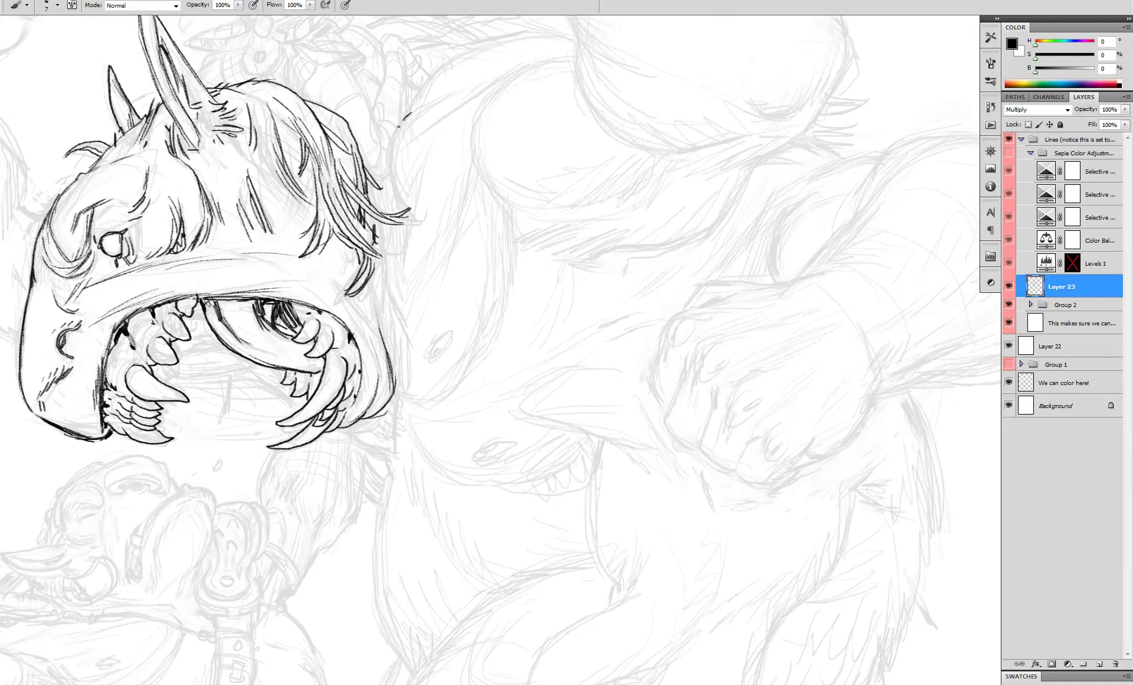
- Ink the upper and lower contours of the rounded chest muscle behind the head, undoing the first attempt
left_click_drag(398, 126, 389, 165)
key("ctrl+z")
key("ctrl+z")
mouse_move(430, 103)
left_mouse_down()
mouse_move(396, 141)
mouse_move(393, 187)
mouse_move(376, 208)
left_mouse_up()
mouse_move(387, 169)
left_mouse_down()
mouse_move(380, 181)
mouse_move(470, 249)
left_mouse_up()
mouse_move(425, 453)
left_mouse_down()
mouse_move(454, 464)
mouse_move(495, 434)
left_mouse_up()
left_click_drag(469, 460, 520, 387)
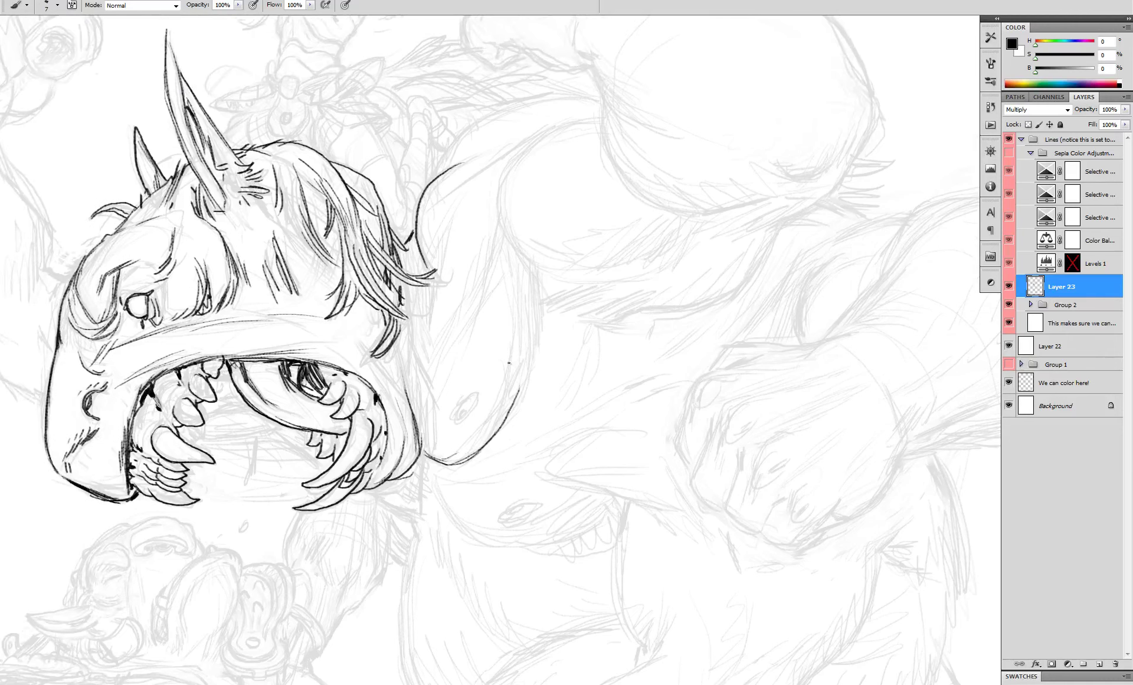
- Ink the outer edge of the chest muscle with overlapping strokes and add inner contour lines
left_click_drag(517, 311, 505, 433)
left_click_drag(524, 307, 507, 426)
left_click_drag(519, 280, 514, 395)
mouse_move(504, 224)
left_mouse_down()
mouse_move(471, 307)
mouse_move(448, 337)
left_mouse_up()
mouse_move(639, 183)
left_mouse_down()
mouse_move(569, 357)
mouse_move(617, 222)
left_mouse_up()
- Add dark hatching between the back of the jaw and the chest muscle, beneath the hanging hair
left_click_drag(411, 323, 391, 377)
left_click_drag(399, 293, 391, 316)
left_click_drag(386, 370, 375, 429)
left_click_drag(393, 327, 382, 357)
mouse_move(387, 366)
left_mouse_down()
mouse_move(384, 403)
mouse_move(413, 495)
left_mouse_up()
- Add short shading strokes inside the chest muscle beside the jaw, undoing the one along its lower edge
left_click_drag(461, 454, 507, 398)
key("ctrl+z")
left_click_drag(442, 335, 443, 388)
left_click_drag(460, 339, 455, 376)
key("ctrl+minus")
key("ctrl+minus")
key("ctrl+plus")
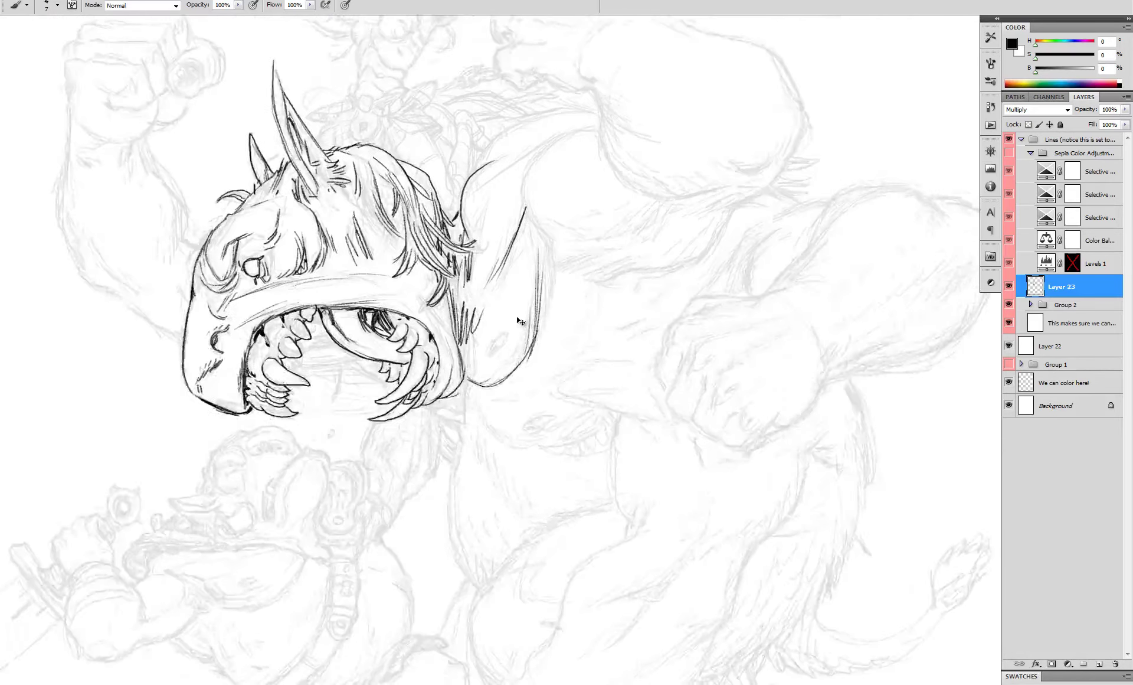
- Ink both side contours of the limb hanging below the back of the beast's jaw
key("ctrl+plus")
mouse_move(469, 334)
left_mouse_down()
mouse_move(460, 443)
mouse_move(427, 490)
mouse_move(426, 532)
left_mouse_up()
left_click_drag(344, 459, 326, 511)
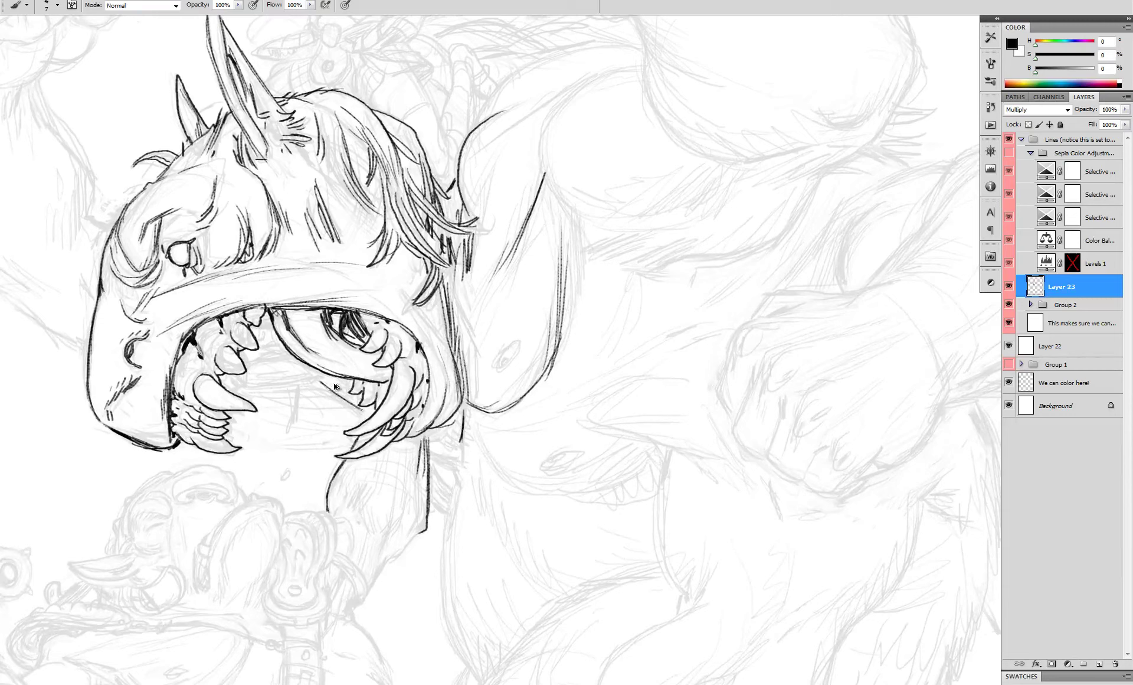
- Ink the curved inner mouth lines between the left teeth and the large right fangs
left_click_drag(247, 380, 322, 373)
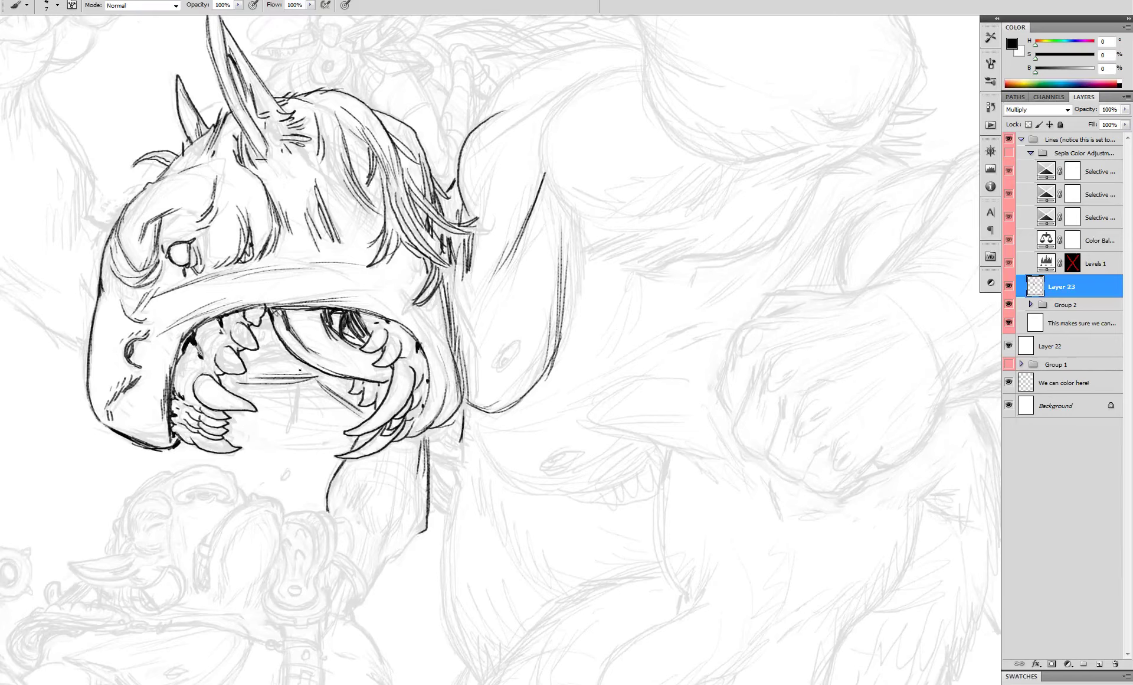
left_click(251, 349)
scroll(276, 377, "down", 4)
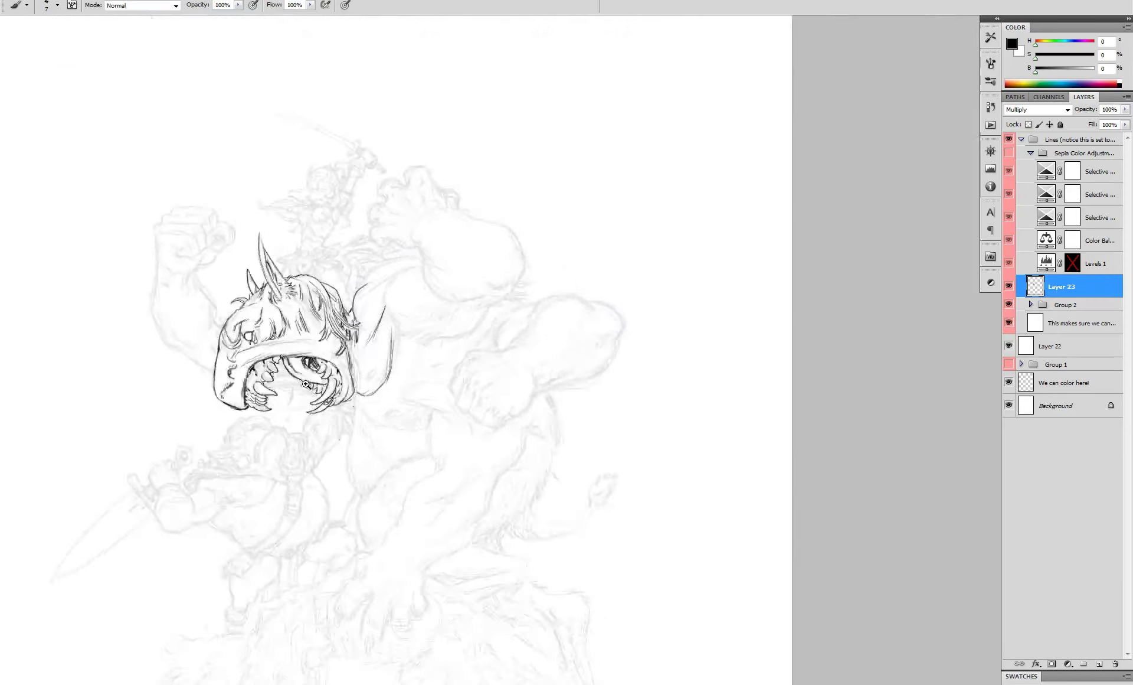
scroll(295, 379, "up", 3)
scroll(296, 329, "down", 4)
scroll(317, 324, "up", 4)
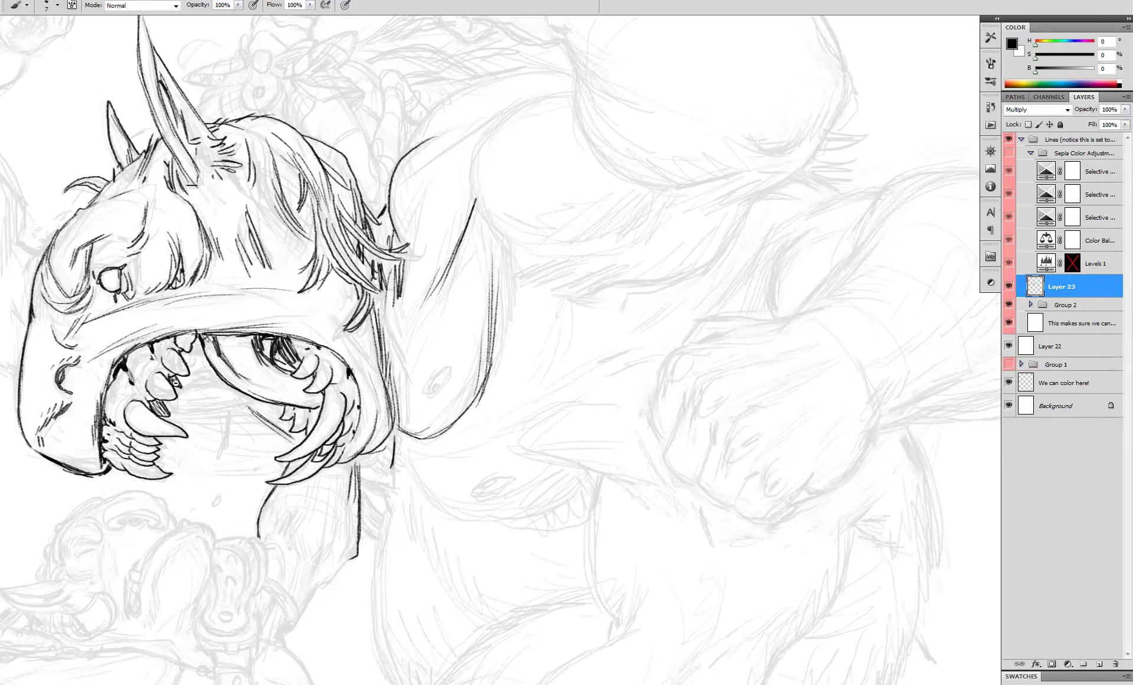
scroll(160, 407, "down", 3)
scroll(227, 372, "up", 3)
left_click_drag(166, 365, 264, 327)
left_click_drag(201, 400, 255, 390)
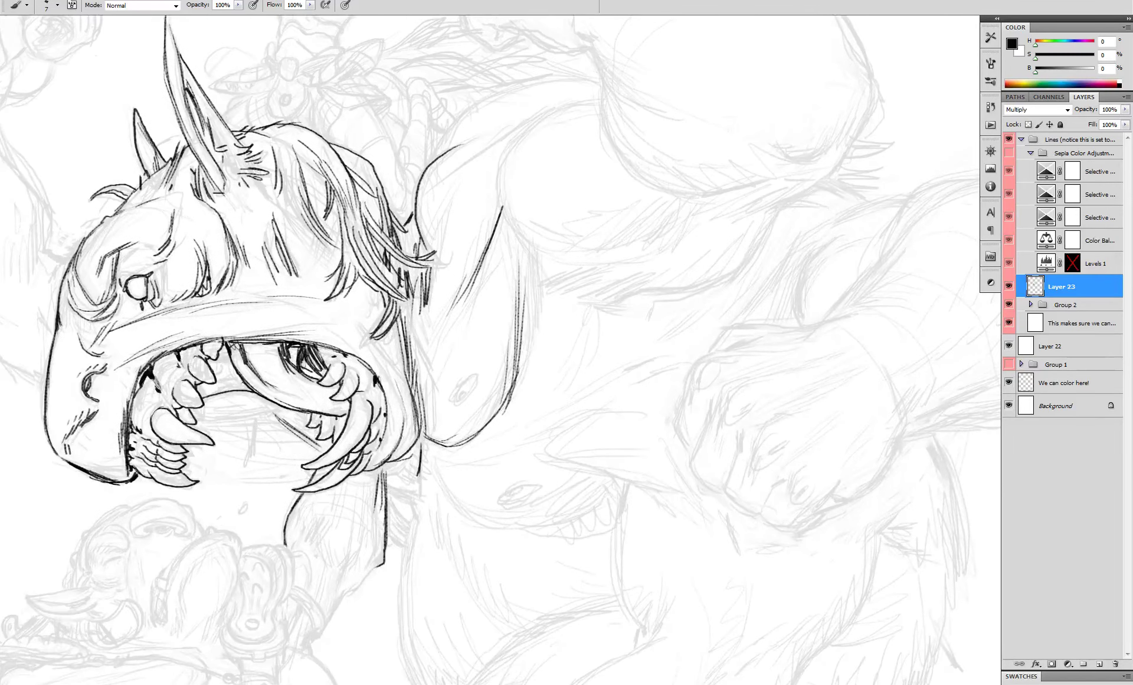
- Darken the gaps behind the upper left teeth with black hatching and clean the adjoining mouth lines with white
scroll(231, 354, "up", 1)
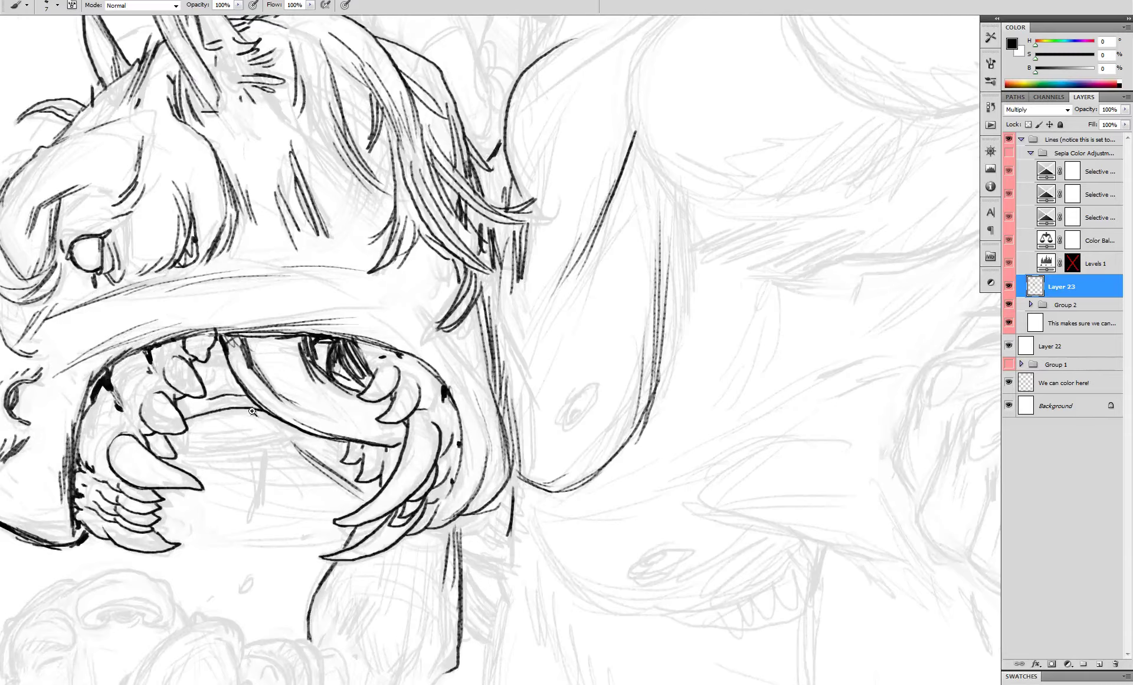
left_click_drag(210, 355, 243, 390)
mouse_move(200, 390)
left_mouse_down()
mouse_move(239, 376)
mouse_move(233, 413)
left_mouse_up()
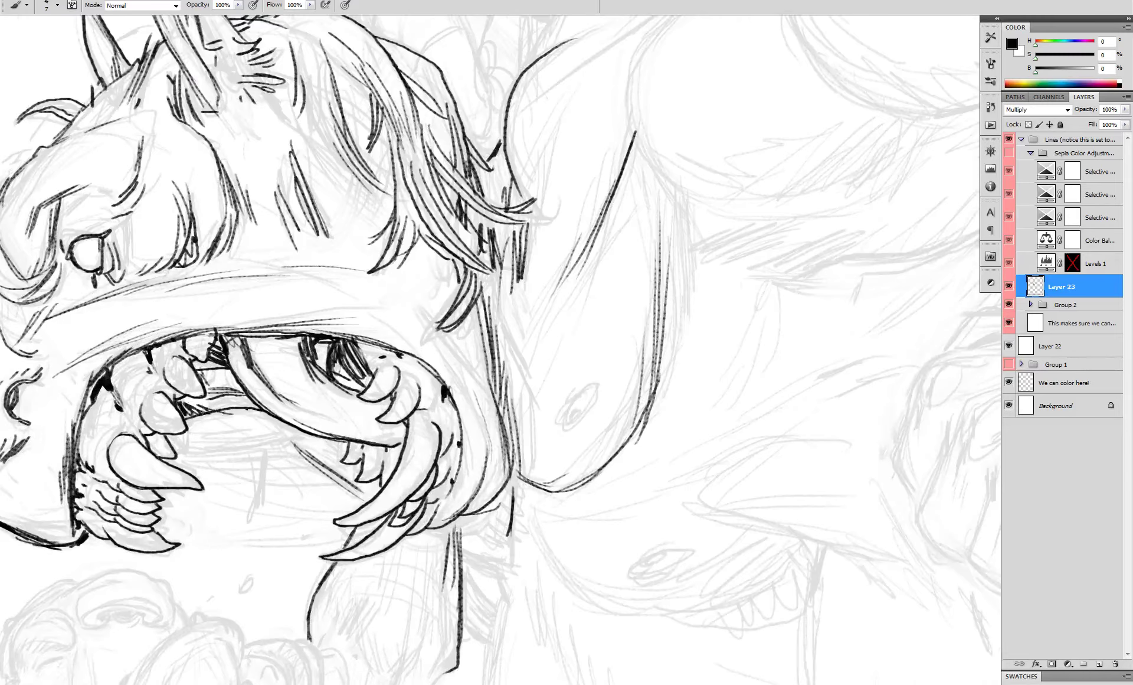
scroll(258, 397, "down", 4)
left_click(247, 388, "ctrl")
left_click_drag(222, 456, 198, 388)
mouse_move(225, 459)
left_mouse_down()
mouse_move(164, 450)
mouse_move(171, 492)
left_mouse_up()
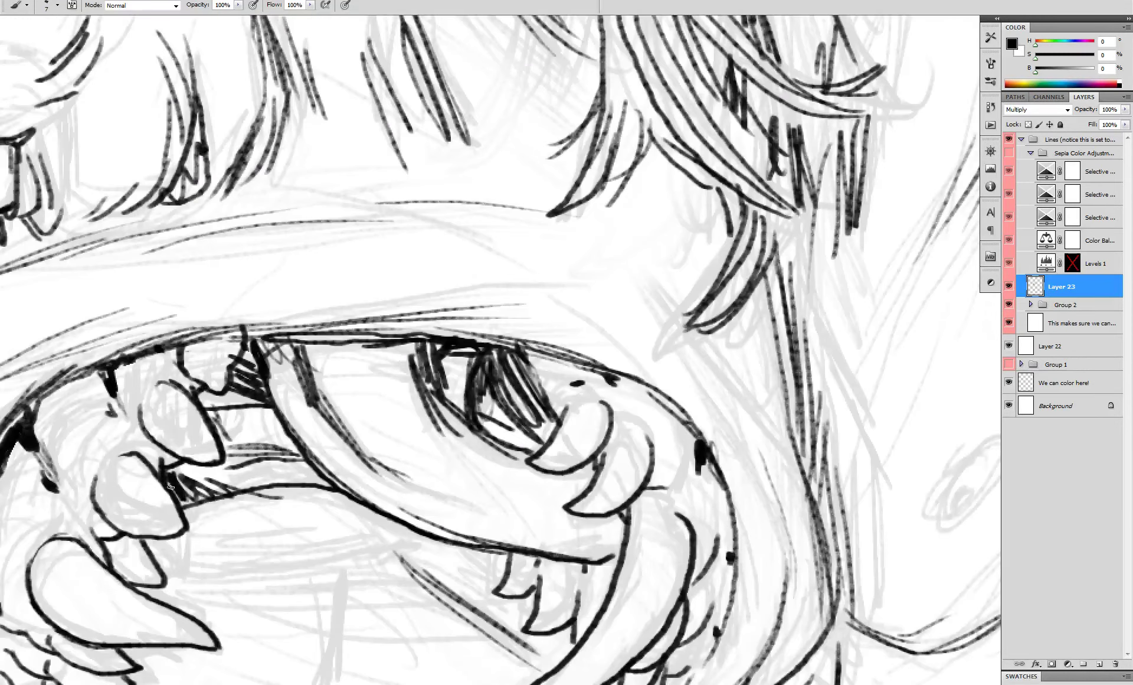
key("x")
left_click_drag(282, 497, 201, 503)
key("x")
scroll(248, 490, "down", 4)
scroll(260, 466, "up", 2)
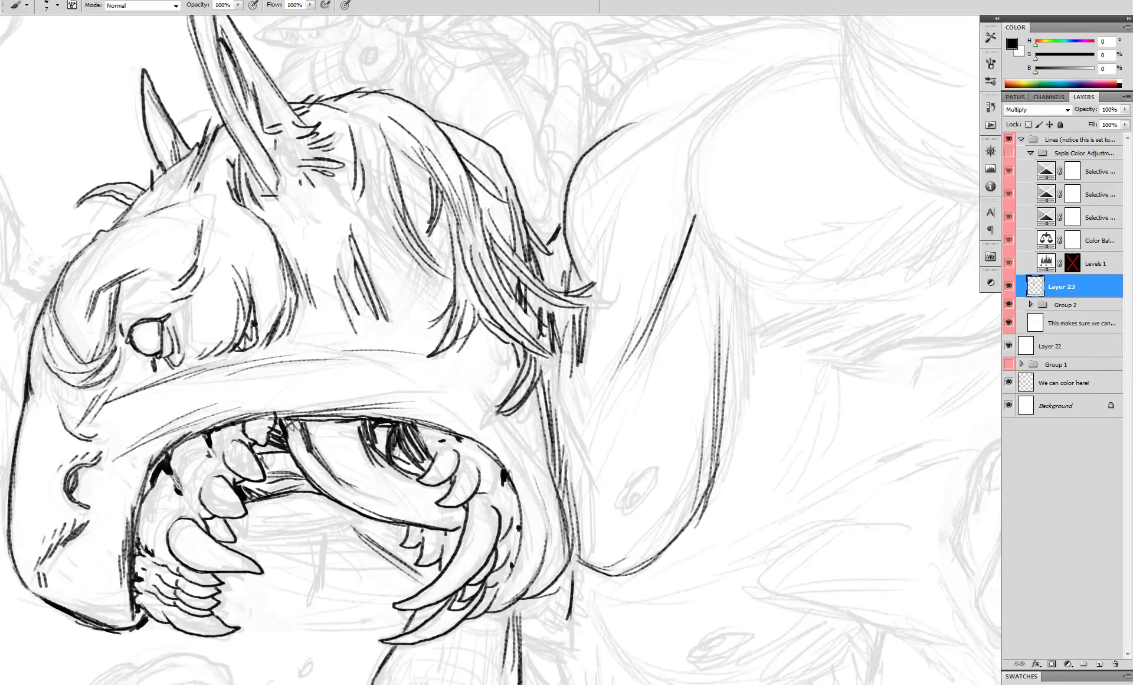
- Examine the inked head up close and against the full-page sketch
scroll(263, 458, "down", 4)
scroll(264, 458, "up", 5)
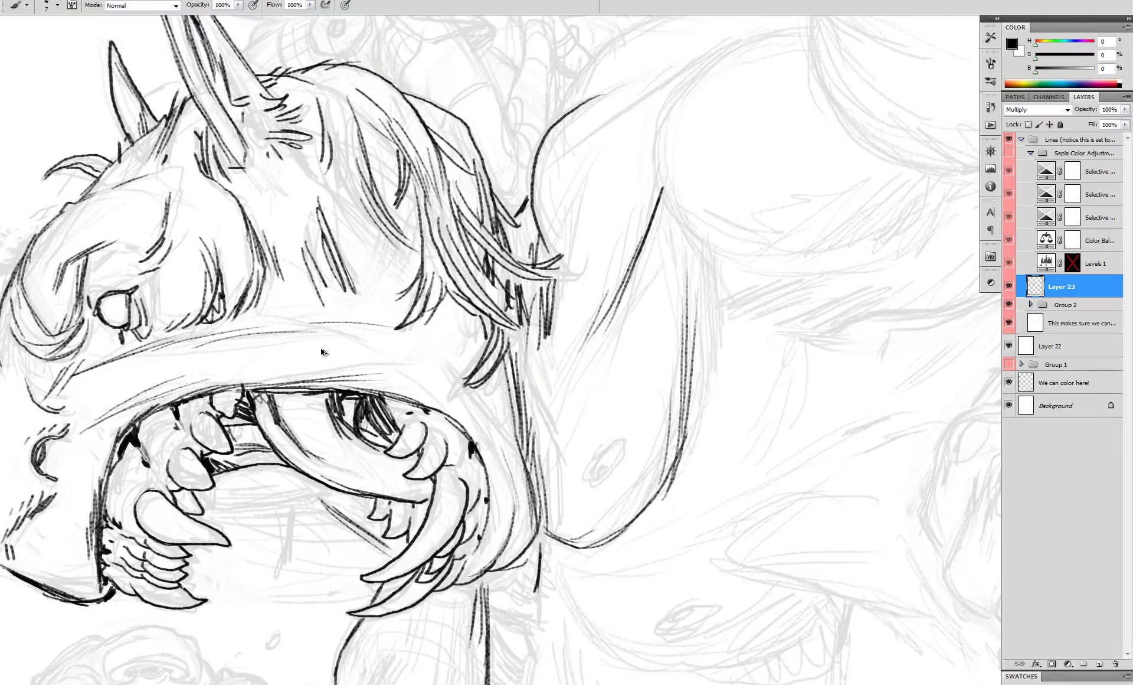
left_click_drag(311, 354, 431, 277)
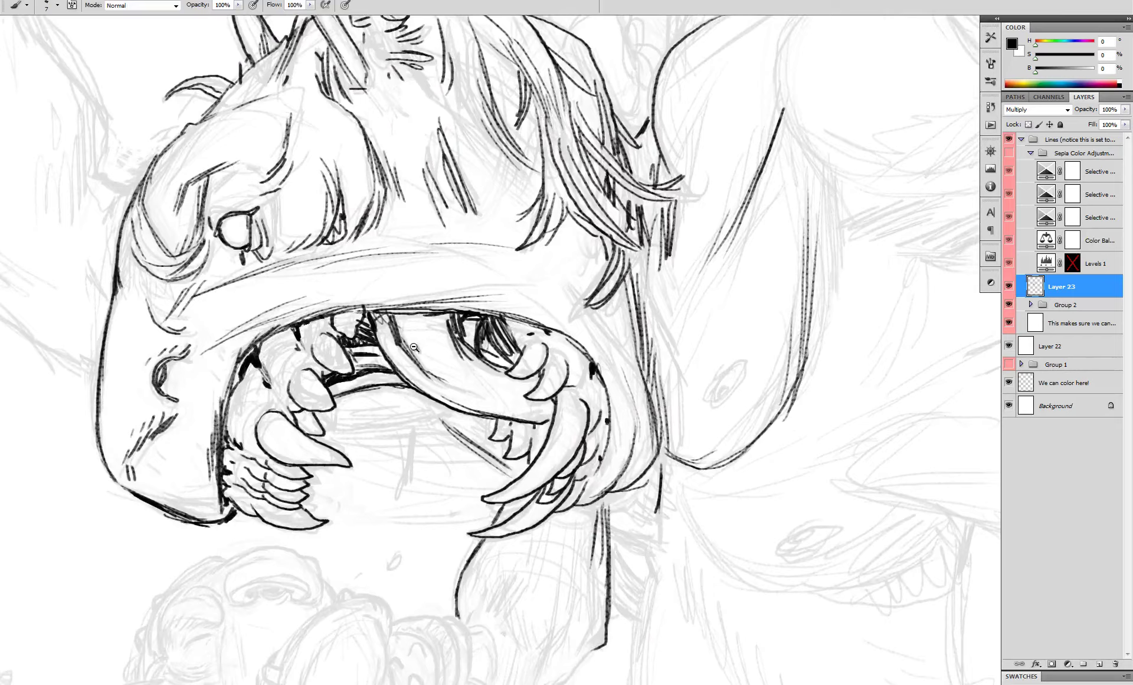
scroll(461, 343, "down", 5)
scroll(460, 343, "down", 4)
scroll(466, 354, "up", 1)
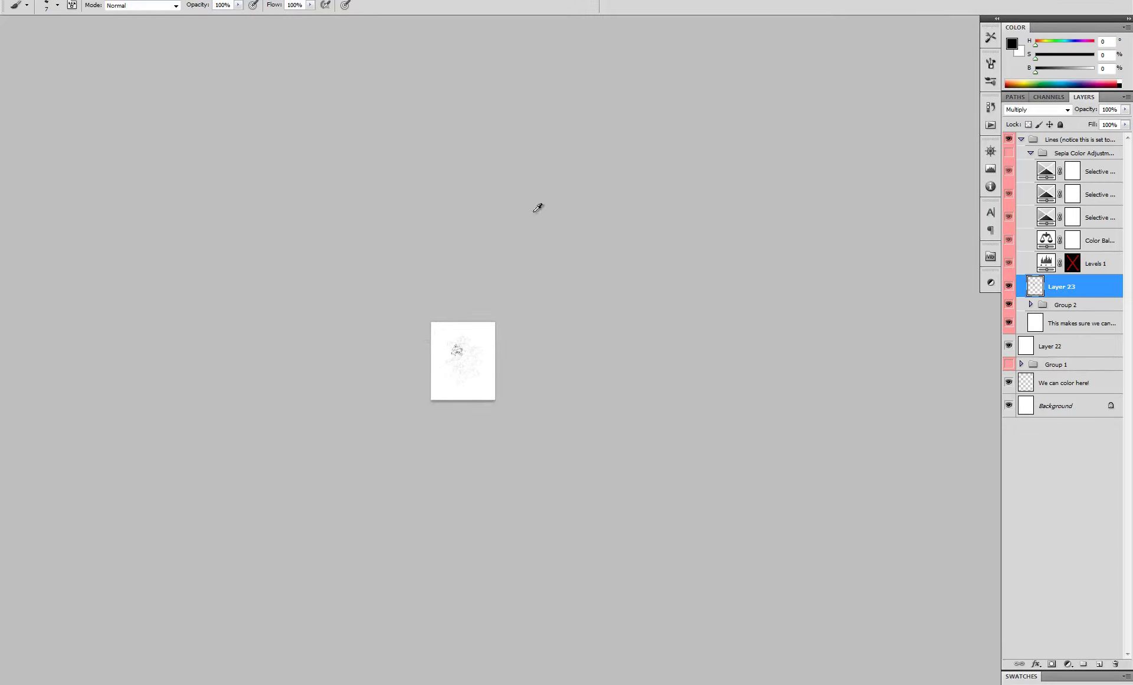
scroll(475, 369, "down", 3)
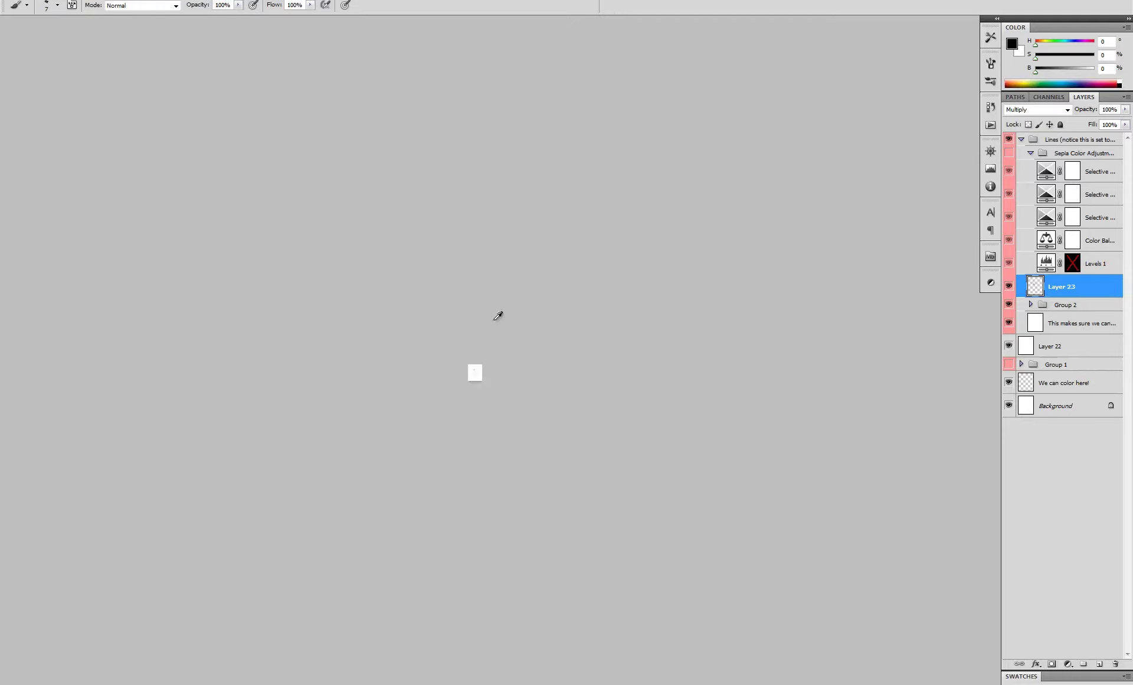
key("ctrl+0")
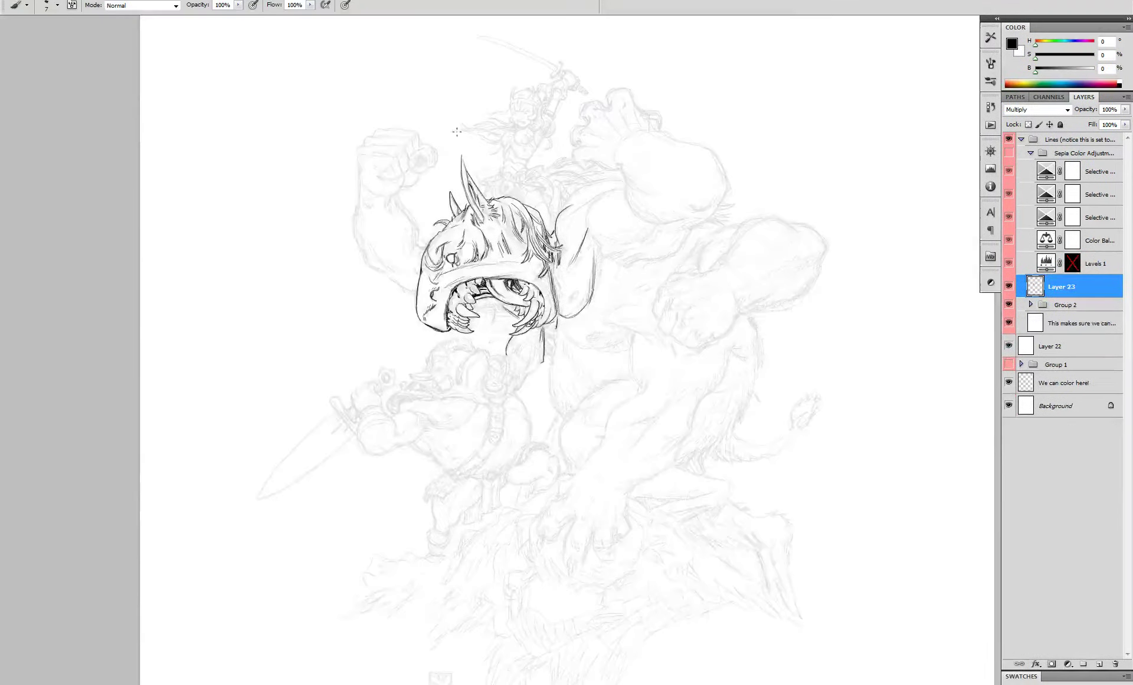
scroll(439, 259, "up", 2)
scroll(450, 315, "down", 3)
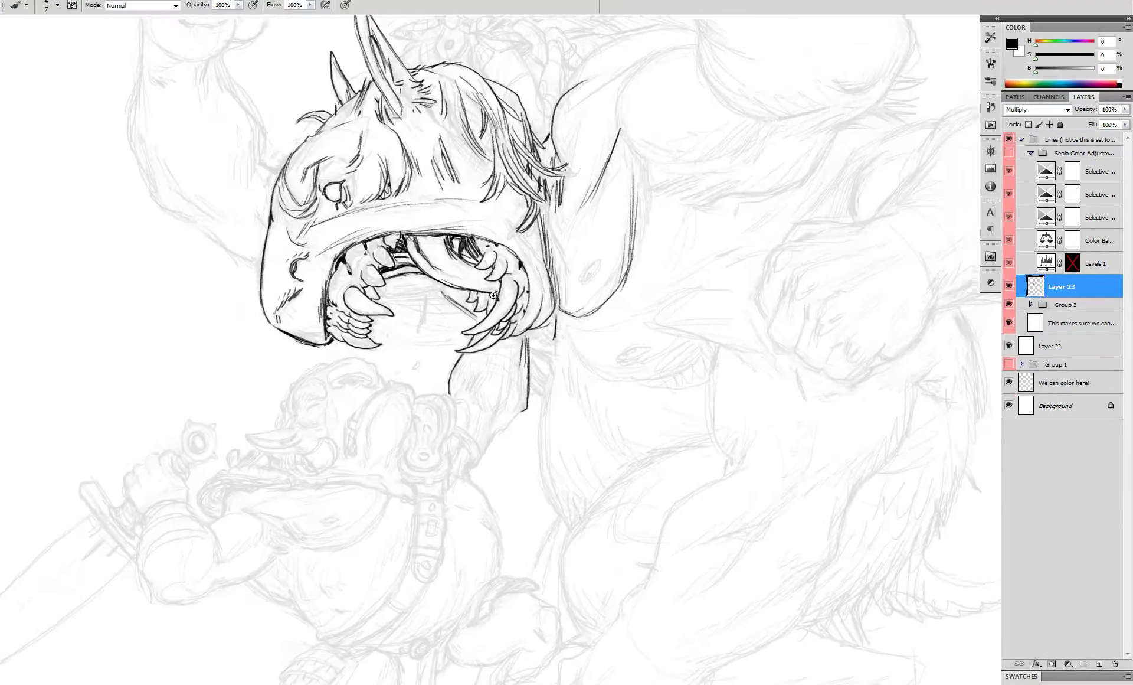
- Ink the remaining curved tongue contours inside the open mouth
scroll(463, 317, "up", 4)
left_click_drag(422, 274, 435, 282)
scroll(432, 281, "down", 1)
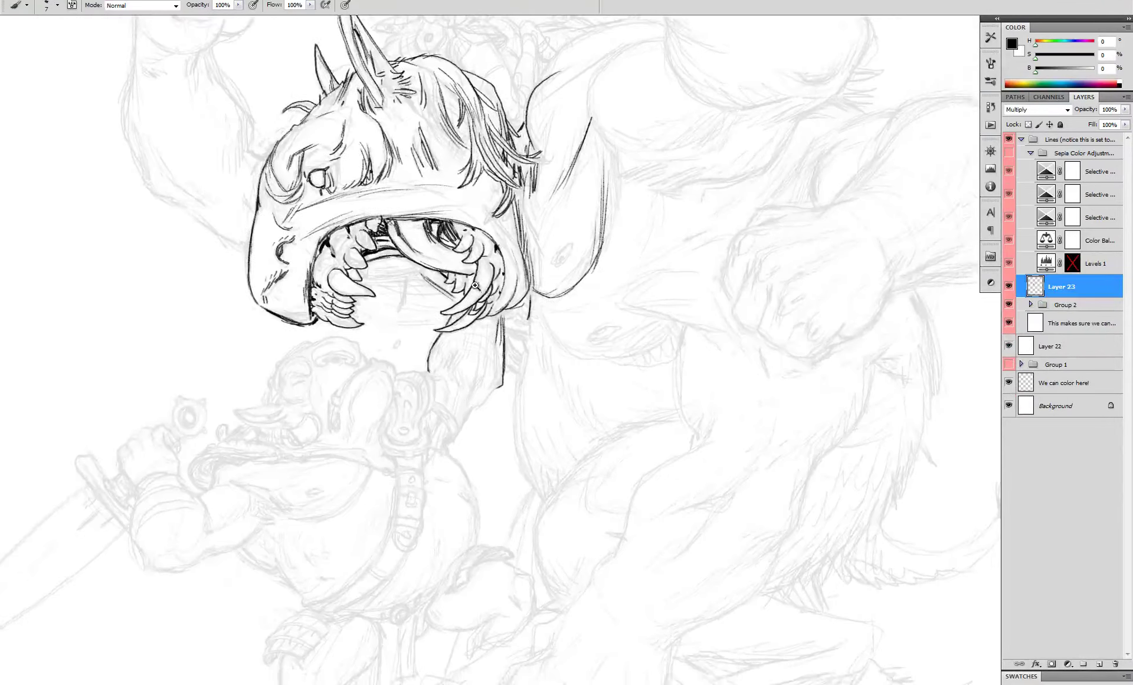
scroll(432, 281, "up", 1)
scroll(432, 280, "down", 3)
scroll(394, 286, "up", 4)
mouse_move(338, 302)
left_mouse_down()
mouse_move(410, 300)
mouse_move(391, 311)
left_mouse_up()
left_click_drag(392, 330, 481, 428)
- Ink the outer contour of the raised arm from the wrist around the elbow to the beast's head
left_click_drag(113, 76, 109, 123)
mouse_move(110, 99)
left_mouse_down()
mouse_move(99, 181)
mouse_move(118, 244)
left_mouse_up()
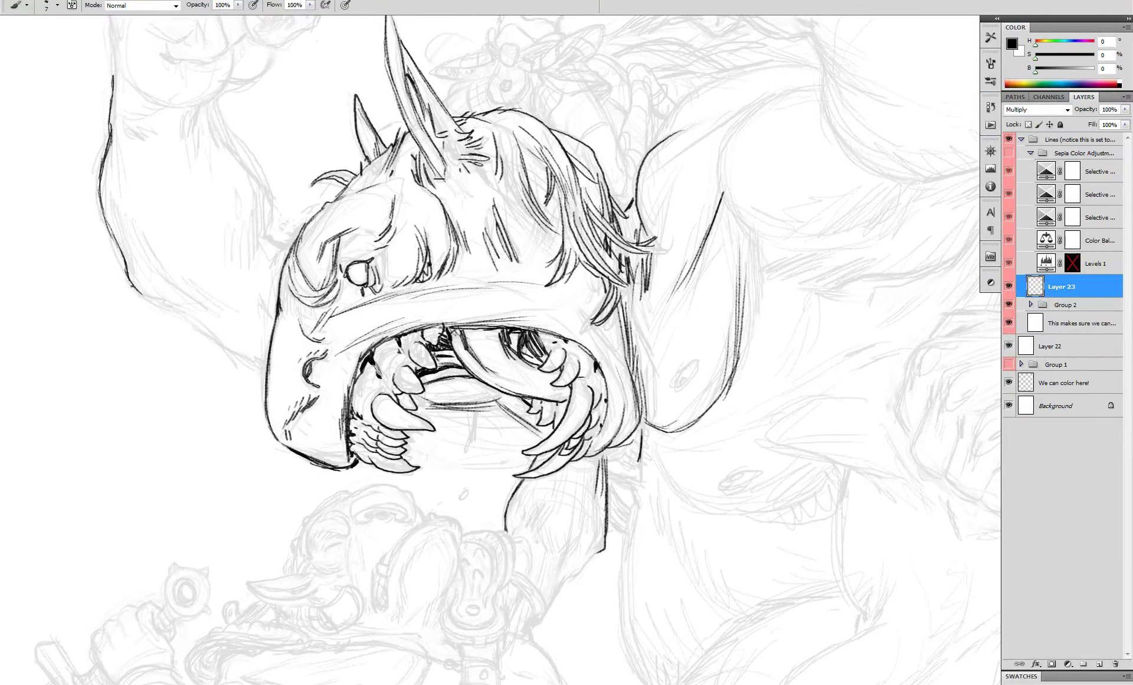
left_click_drag(131, 285, 177, 309)
left_click_drag(104, 204, 128, 255)
left_click_drag(117, 223, 142, 266)
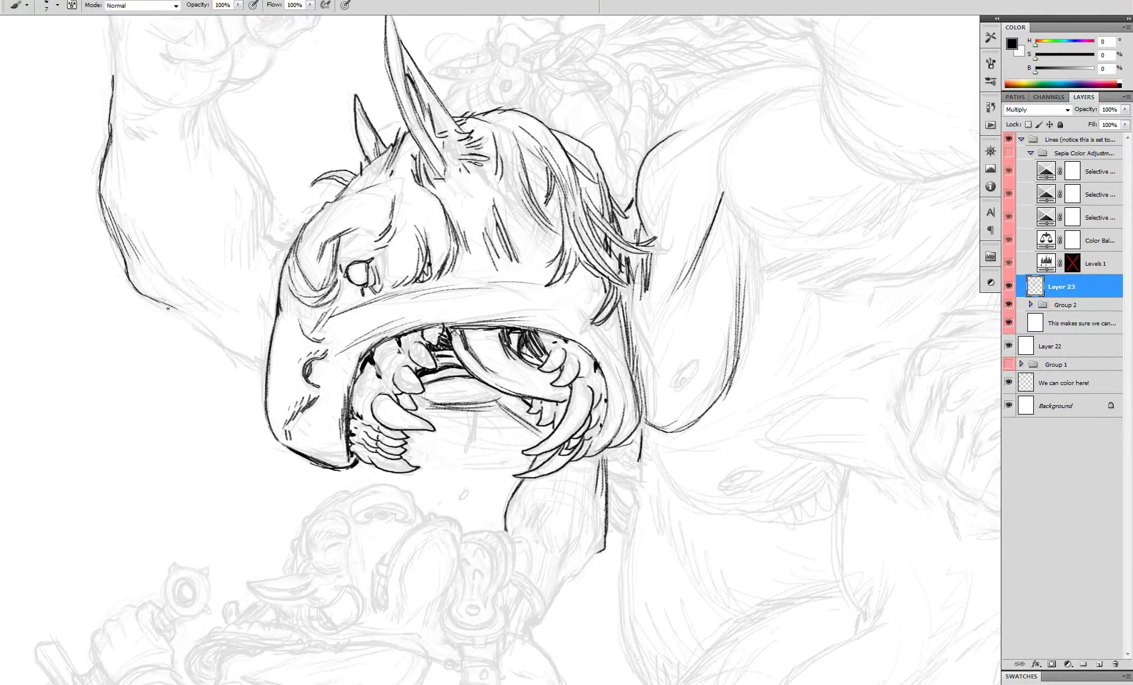
left_click_drag(174, 308, 263, 366)
- Ink the raised arm's inner contour down to the head and add hatching at the wrist, inner elbow and outer edge
left_click_drag(266, 135, 314, 235)
mouse_move(244, 208)
left_mouse_down()
mouse_move(230, 249)
mouse_move(270, 240)
left_mouse_up()
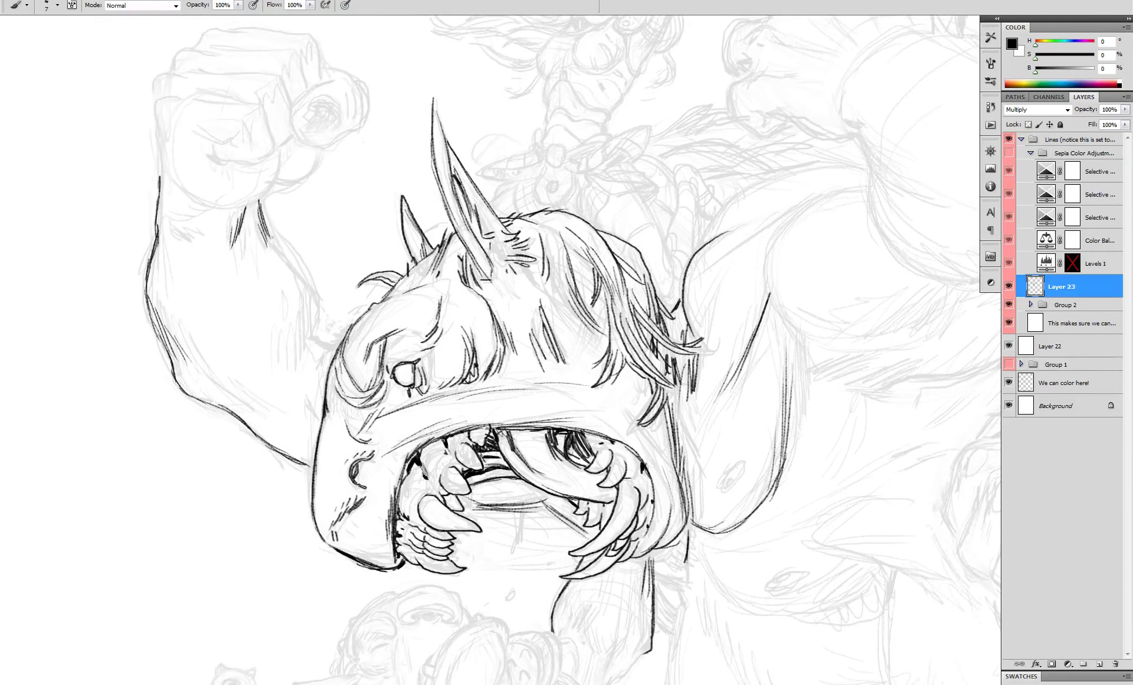
mouse_move(318, 287)
left_mouse_down()
mouse_move(312, 327)
mouse_move(291, 353)
left_mouse_up()
left_click_drag(302, 328, 282, 357)
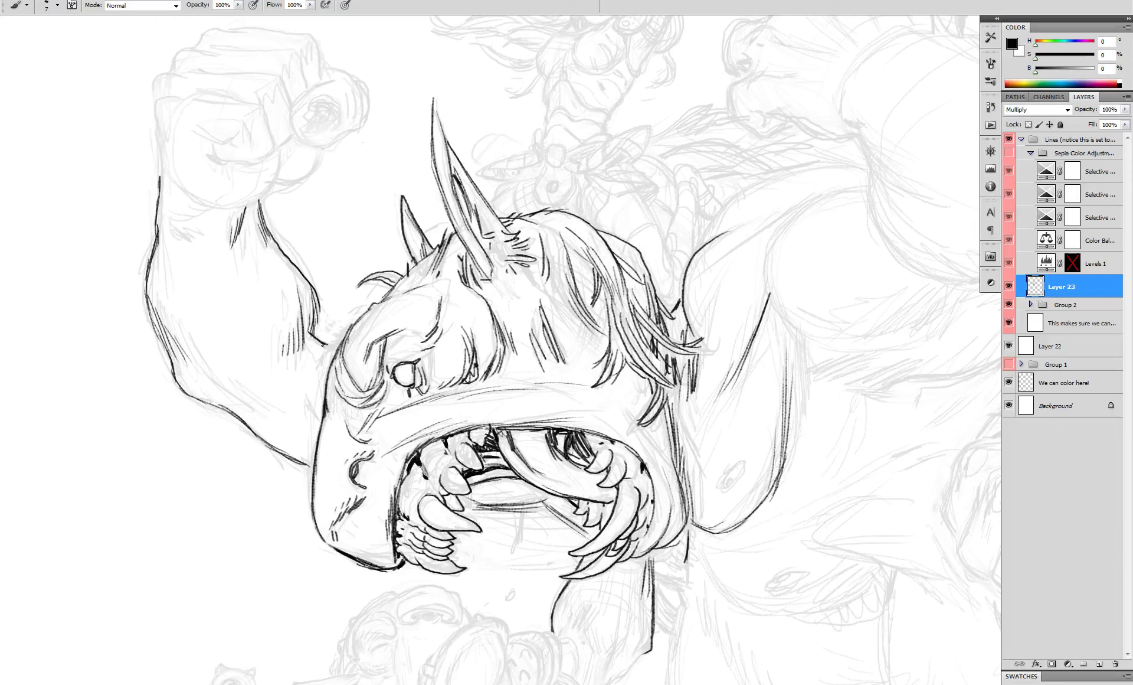
left_click_drag(322, 345, 339, 348)
left_click_drag(298, 383, 317, 409)
left_click_drag(168, 330, 220, 395)
mouse_move(201, 360)
left_mouse_down()
mouse_move(228, 408)
mouse_move(268, 426)
left_mouse_up()
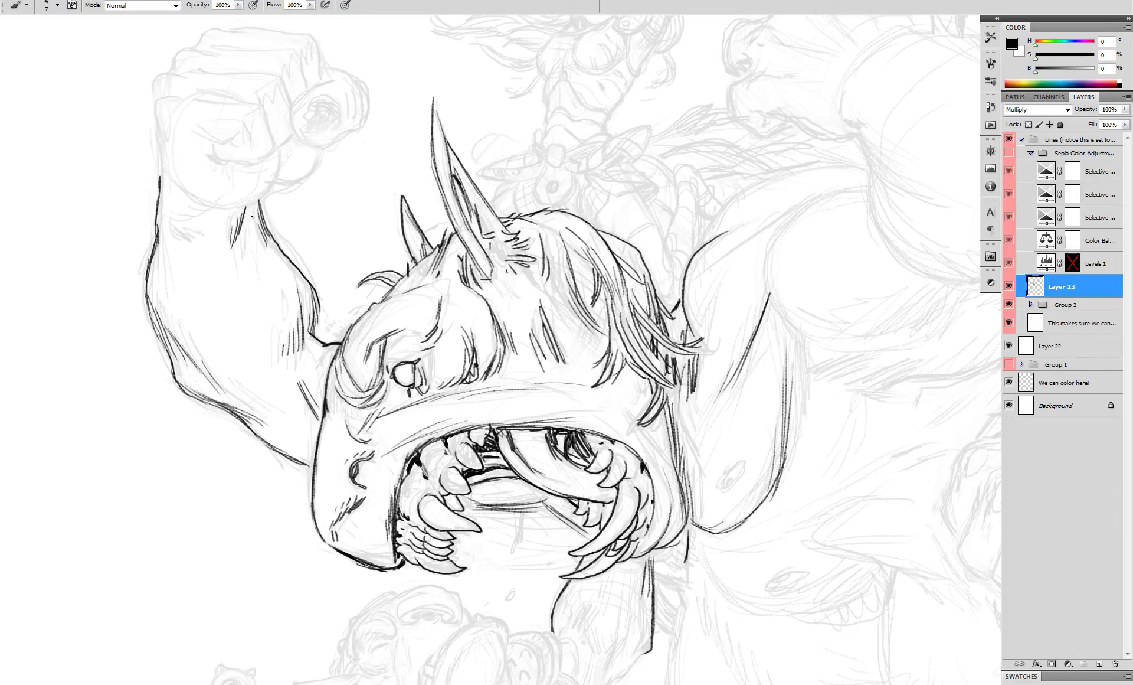
- Ink the wrist crease beneath the raised fist and add short tendon strokes below it
left_click_drag(165, 211, 205, 235)
mouse_move(254, 202)
left_mouse_down()
mouse_move(184, 206)
mouse_move(200, 213)
left_mouse_up()
left_click_drag(244, 198, 256, 230)
- Ink the stepped finger edges and the top outline of the raised fist, using undo to refine strokes
scroll(206, 151, "up", 1)
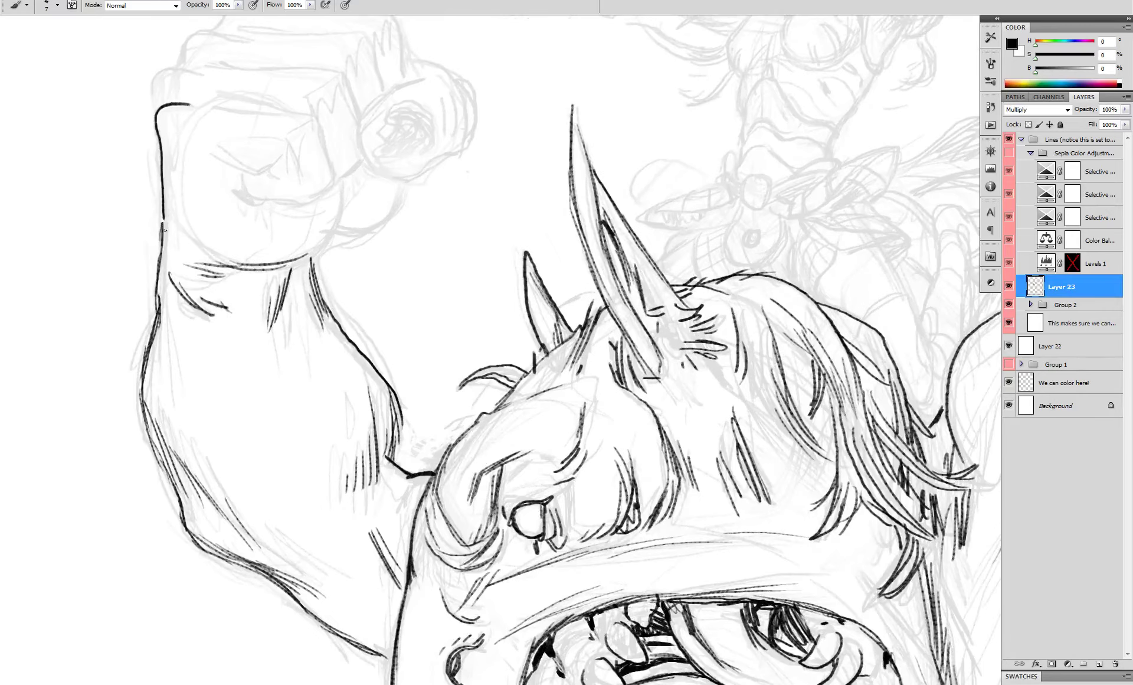
scroll(164, 231, "up", 3)
mouse_move(202, 176)
left_mouse_down()
mouse_move(170, 174)
mouse_move(187, 178)
left_mouse_up()
key("ctrl+z")
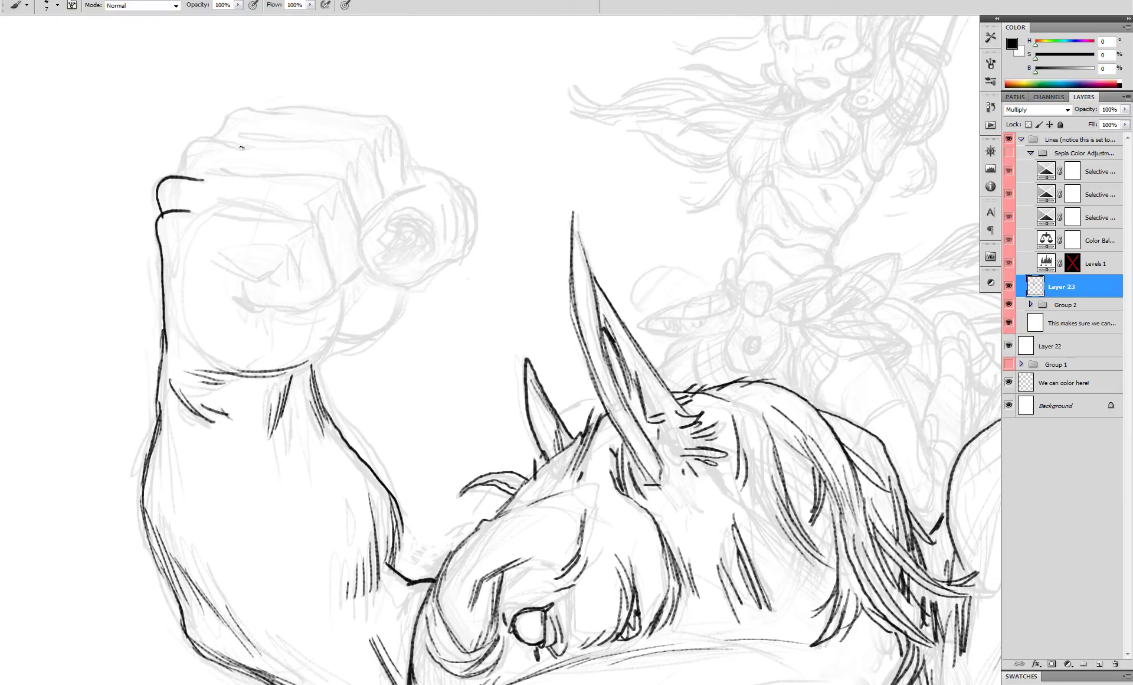
mouse_move(242, 147)
left_mouse_down()
mouse_move(197, 140)
mouse_move(184, 178)
left_mouse_up()
key("x")
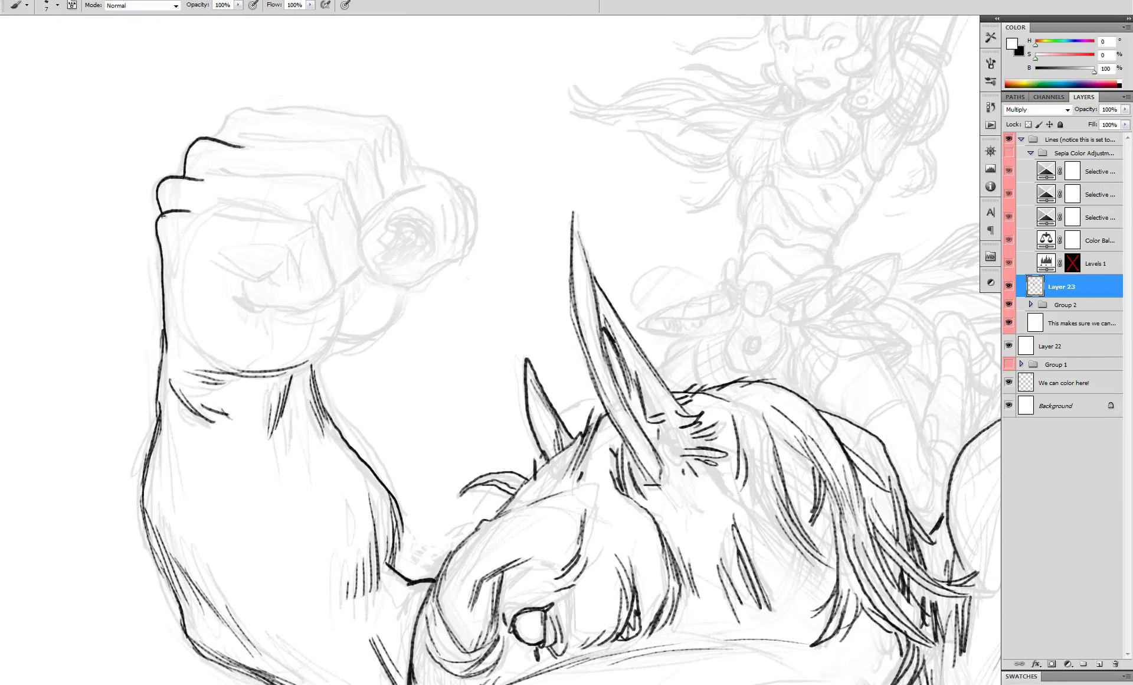
key("x")
key("ctrl+z")
mouse_move(406, 183)
left_mouse_down()
mouse_move(396, 128)
mouse_move(242, 107)
left_mouse_up()
key("ctrl+z")
key("ctrl+z")
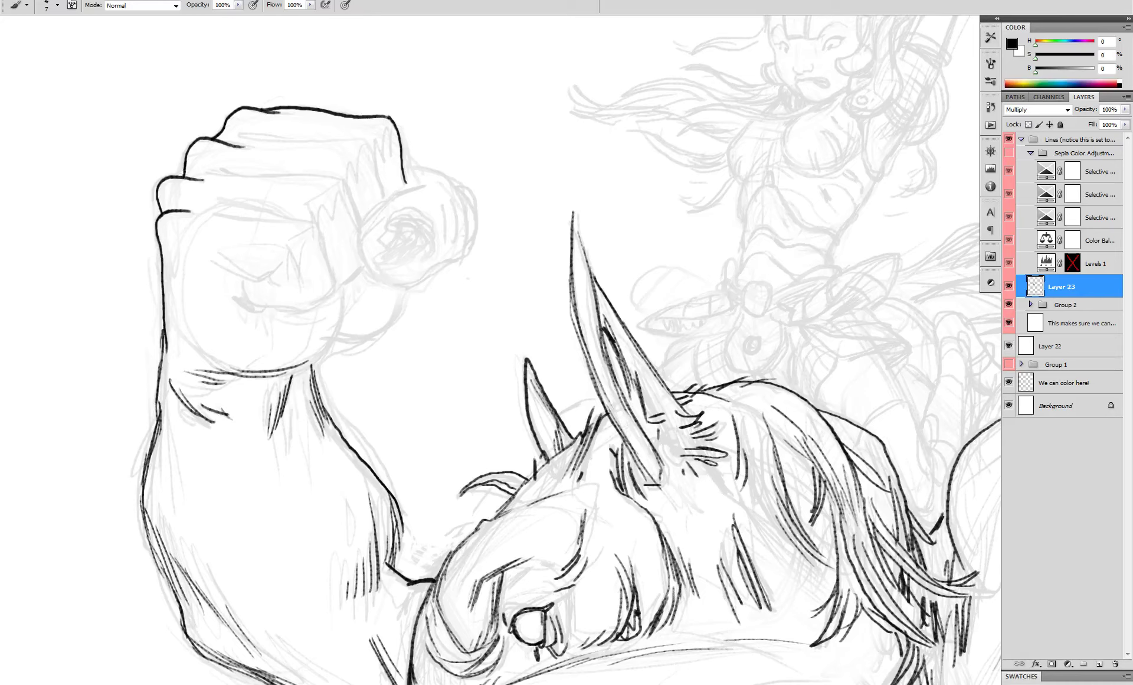
- Ink the front block of the fist and the crossing crease lines in the palm, undoing one stroke
key("x")
key("x")
mouse_move(205, 201)
left_mouse_down()
mouse_move(303, 216)
mouse_move(333, 270)
mouse_move(324, 304)
mouse_move(296, 313)
mouse_move(246, 296)
mouse_move(254, 308)
left_mouse_up()
left_click_drag(206, 256, 255, 279)
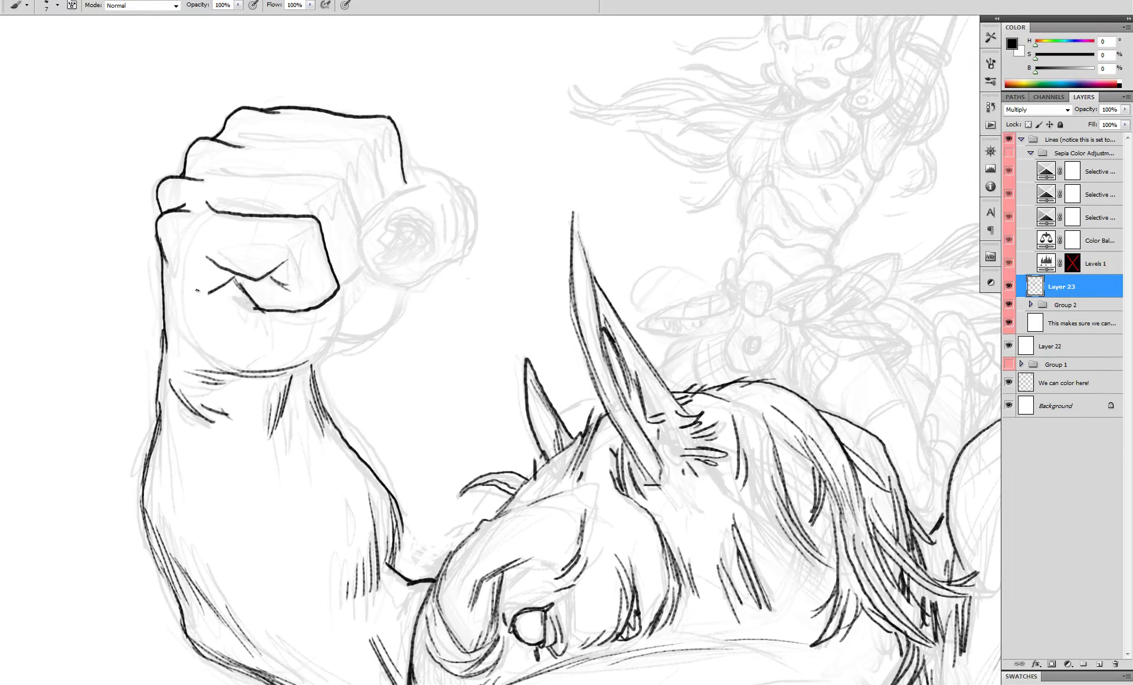
key("ctrl+z")
mouse_move(221, 281)
left_mouse_down()
mouse_move(189, 293)
mouse_move(226, 267)
mouse_move(231, 311)
left_mouse_up()
left_click_drag(271, 276, 289, 255)
left_click_drag(285, 256, 248, 280)
left_click_drag(255, 268, 233, 274)
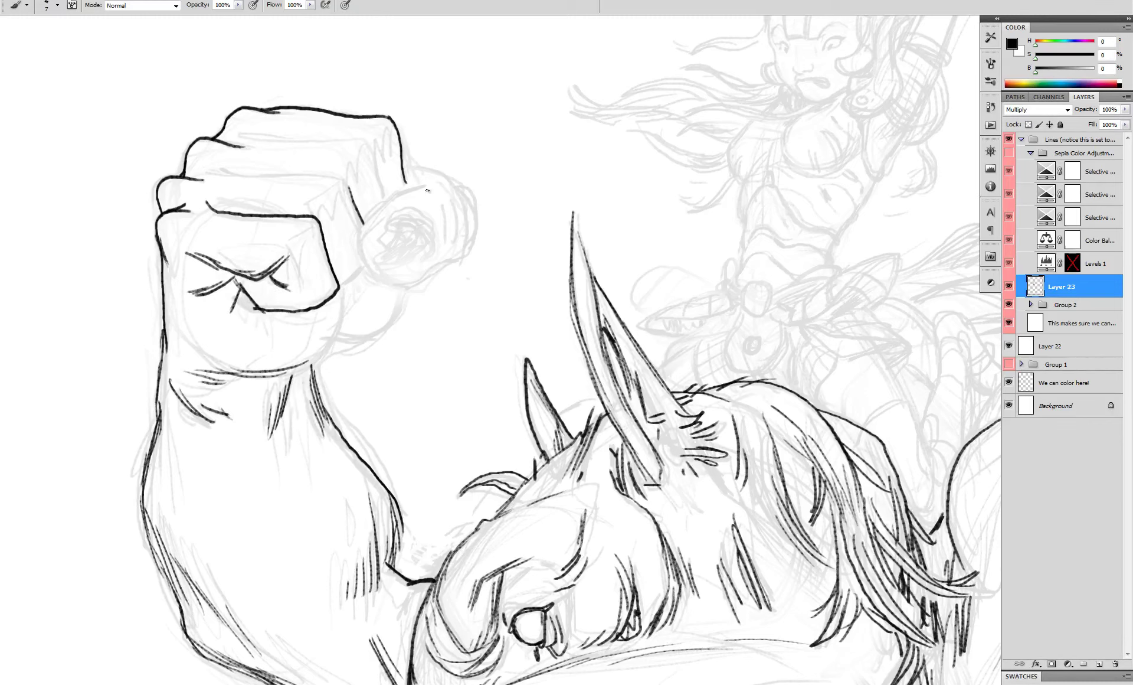
- Ink the teardrop-shaped opening at the side of the fist and try strokes for the contour around it
mouse_move(404, 190)
left_mouse_down()
mouse_move(373, 220)
mouse_move(366, 258)
left_mouse_up()
key("ctrl+z")
mouse_move(403, 218)
left_mouse_down()
mouse_move(425, 253)
mouse_move(381, 246)
mouse_move(423, 247)
mouse_move(383, 247)
mouse_move(364, 259)
left_mouse_up()
key("ctrl+z")
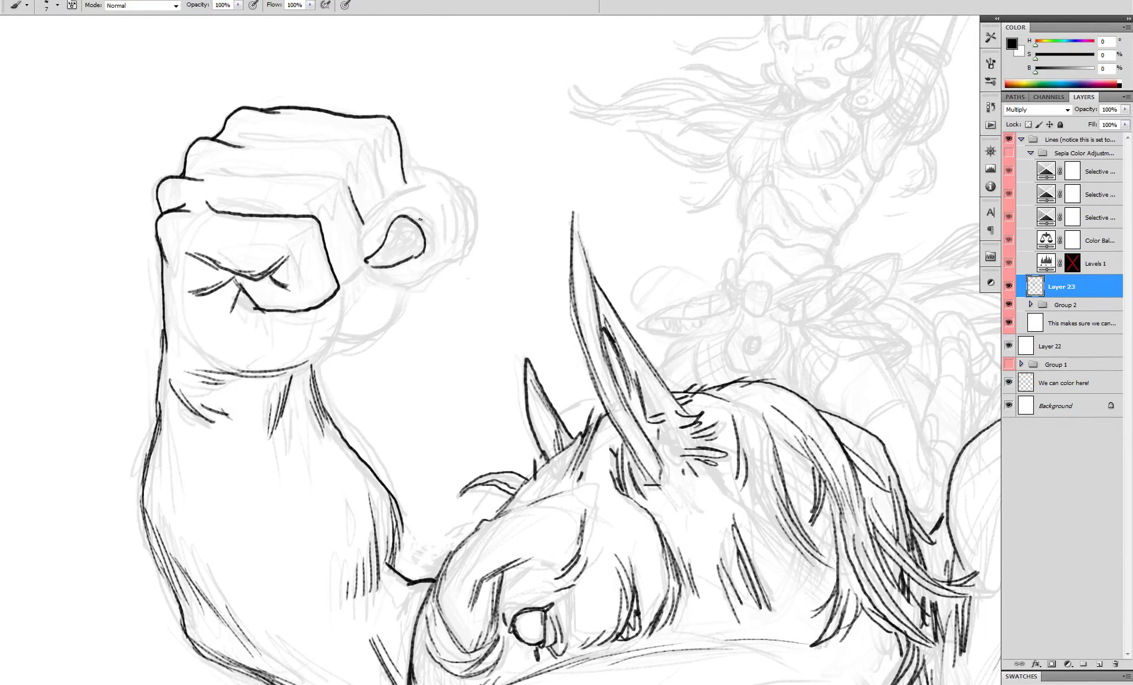
key("ctrl+z")
left_click_drag(394, 195, 359, 240)
key("ctrl+z")
mouse_move(423, 180)
left_mouse_down()
mouse_move(373, 214)
mouse_move(366, 255)
mouse_move(416, 185)
mouse_move(390, 204)
mouse_move(364, 251)
mouse_move(393, 277)
mouse_move(367, 261)
left_mouse_up()
key("ctrl+z")
key("ctrl+z")
- Thicken the teardrop opening's edges and fill it with zigzag and curved shading strokes
scroll(399, 236, "up", 3)
mouse_move(414, 267)
left_mouse_down()
mouse_move(351, 263)
mouse_move(425, 256)
left_mouse_up()
left_click_drag(358, 263, 420, 260)
mouse_move(361, 267)
left_mouse_down()
mouse_move(417, 263)
mouse_move(404, 204)
left_mouse_up()
mouse_move(370, 249)
left_mouse_down()
mouse_move(408, 214)
mouse_move(392, 253)
left_mouse_up()
left_click_drag(422, 176, 466, 242)
- Try a bulging, rounded outer contour with edge shading around the teardrop opening
left_click_drag(369, 173, 342, 233)
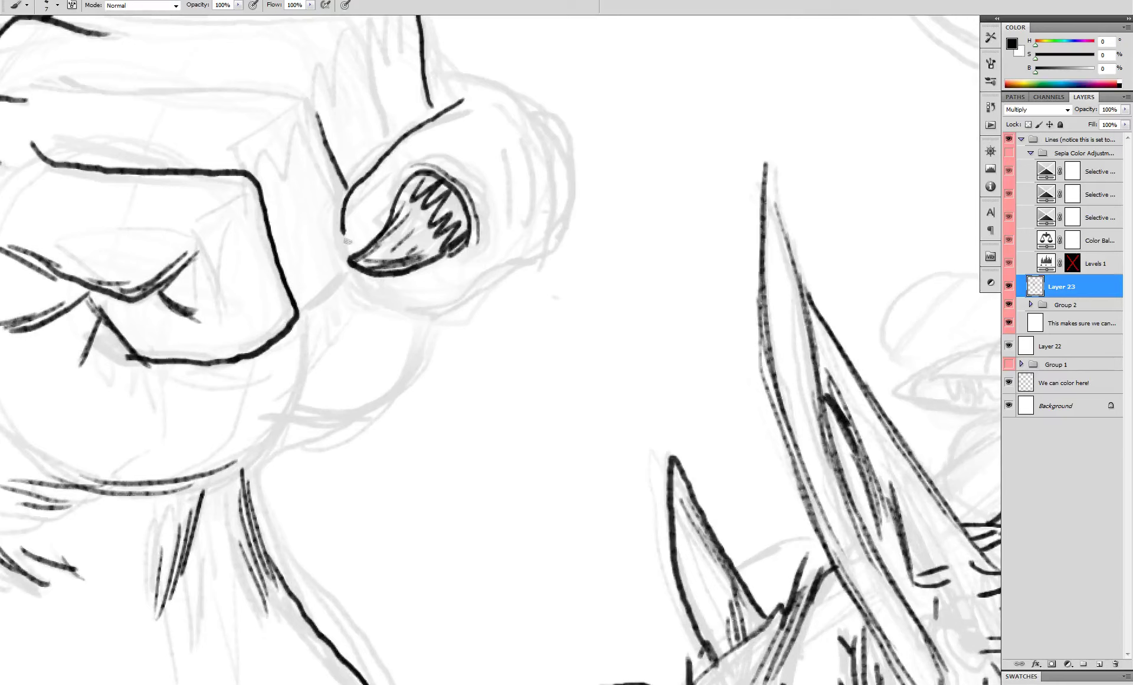
mouse_move(367, 275)
left_mouse_down()
mouse_move(437, 314)
mouse_move(465, 295)
left_mouse_up()
key("ctrl+z")
mouse_move(370, 273)
left_mouse_down()
mouse_move(413, 305)
mouse_move(475, 282)
mouse_move(537, 239)
mouse_move(559, 198)
mouse_move(569, 156)
mouse_move(540, 106)
mouse_move(426, 75)
left_mouse_up()
key("ctrl+z")
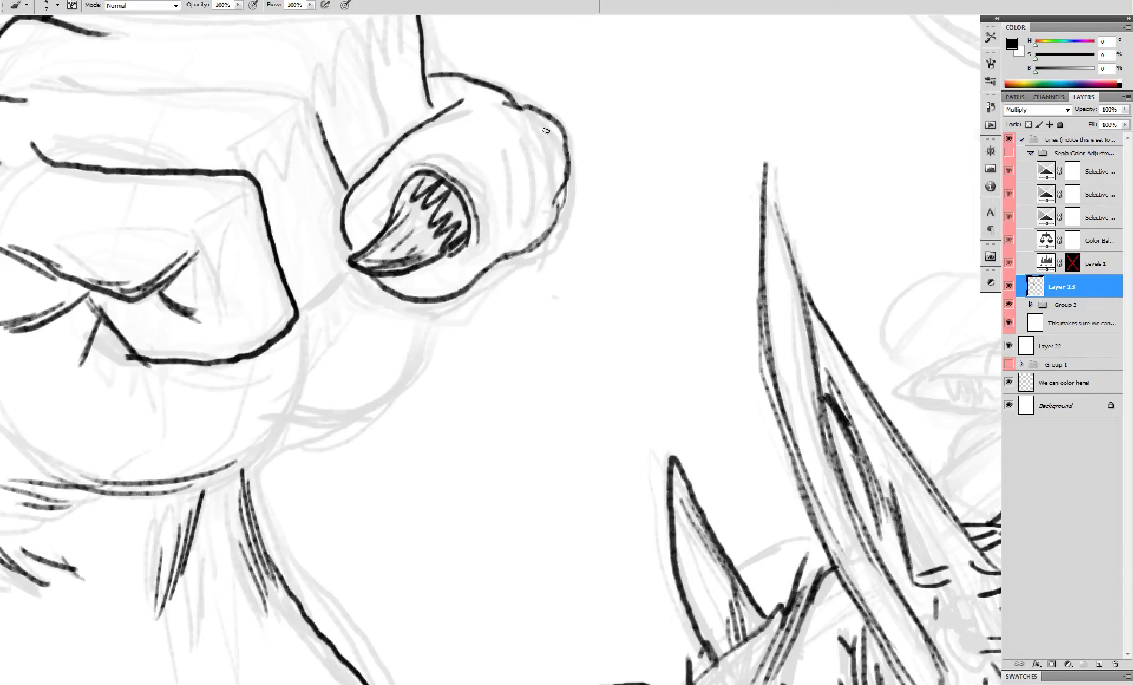
left_click_drag(545, 117, 558, 197)
left_click_drag(543, 148, 550, 206)
mouse_move(383, 278)
left_mouse_down()
mouse_move(422, 298)
mouse_move(452, 293)
left_mouse_up()
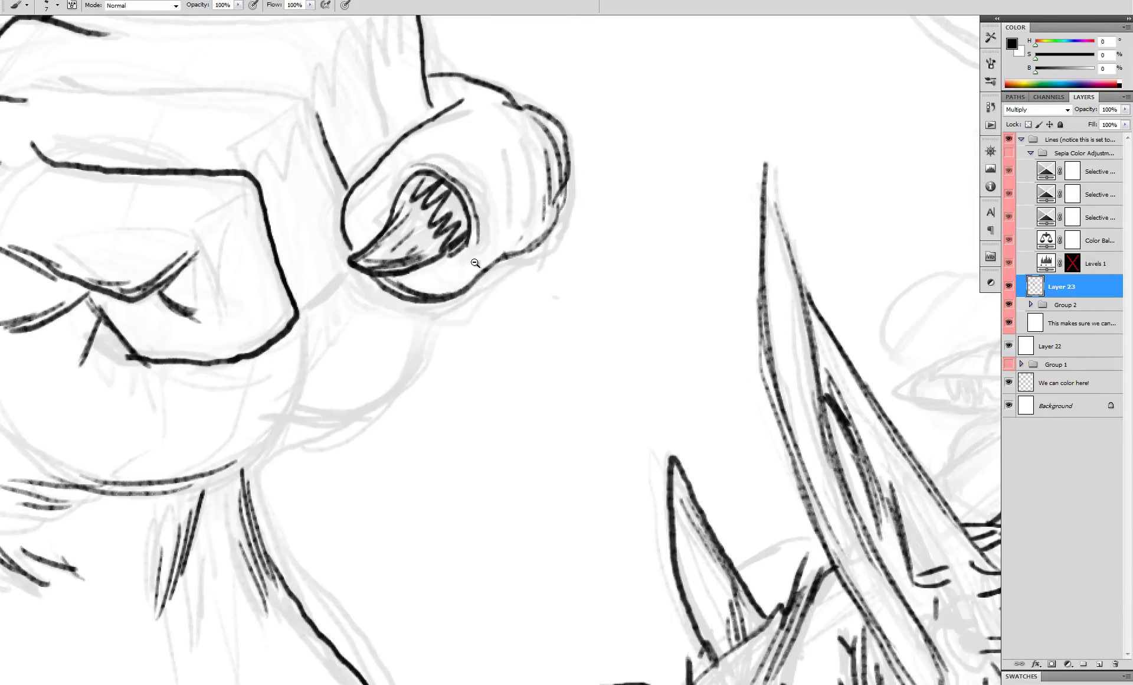
- Undo the rounded outer contour and its edge shading around the teardrop opening
left_click(477, 264, "alt")
left_click(479, 264, "alt")
left_click(509, 267, "alt")
left_click(512, 264, "alt")
left_click(515, 255, "ctrl")
left_click(515, 255, "ctrl")
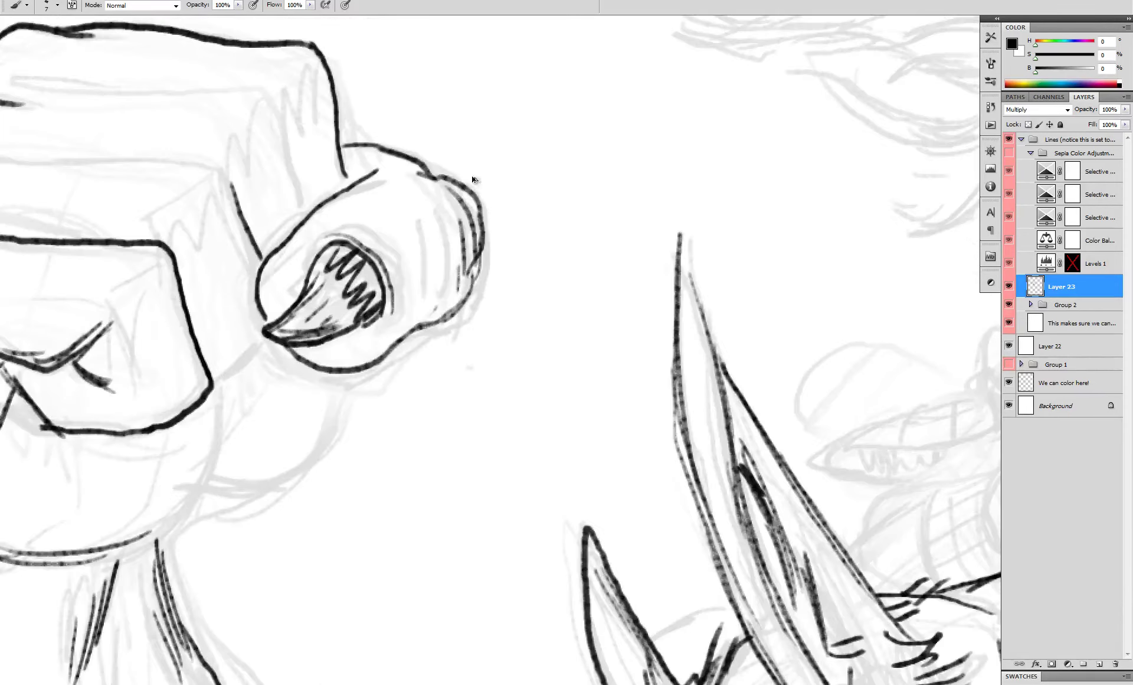
key("ctrl+alt+z")
key("ctrl+alt+z")
key("ctrl+alt+z")
key("ctrl+alt+z")
key("ctrl+alt+z")
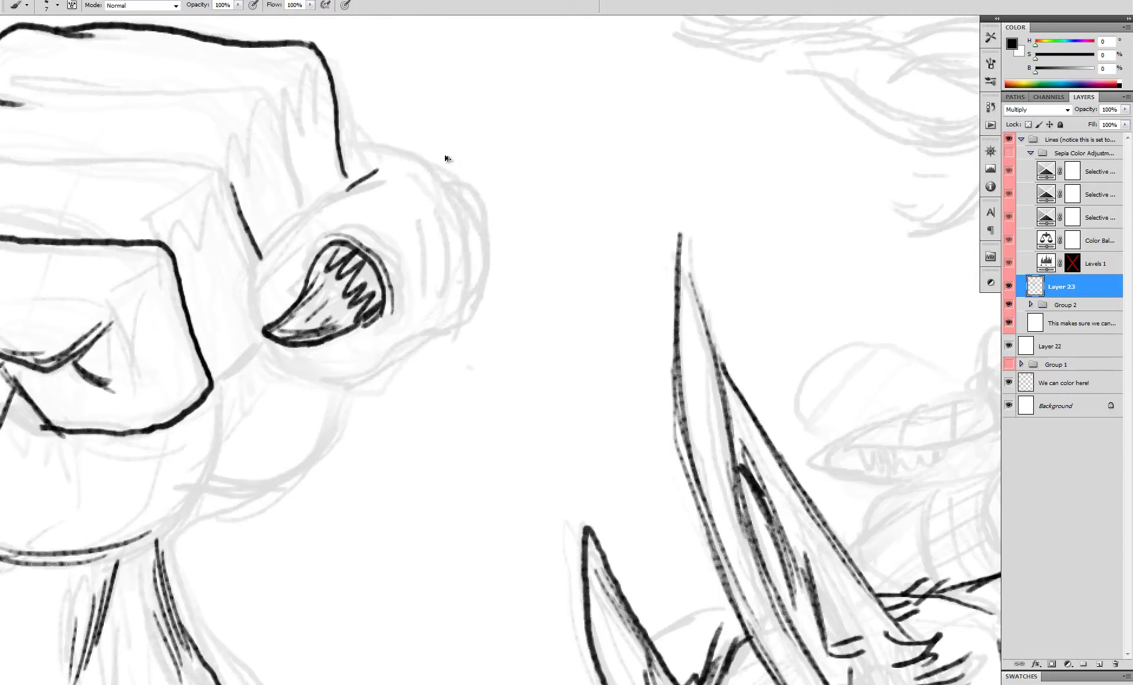
- Ink a more angular outer contour around the teardrop opening and close it toward the fist, undoing one stroke
mouse_move(340, 139)
left_mouse_down()
mouse_move(425, 154)
mouse_move(478, 257)
mouse_move(478, 292)
mouse_move(461, 312)
mouse_move(474, 300)
mouse_move(334, 381)
left_mouse_up()
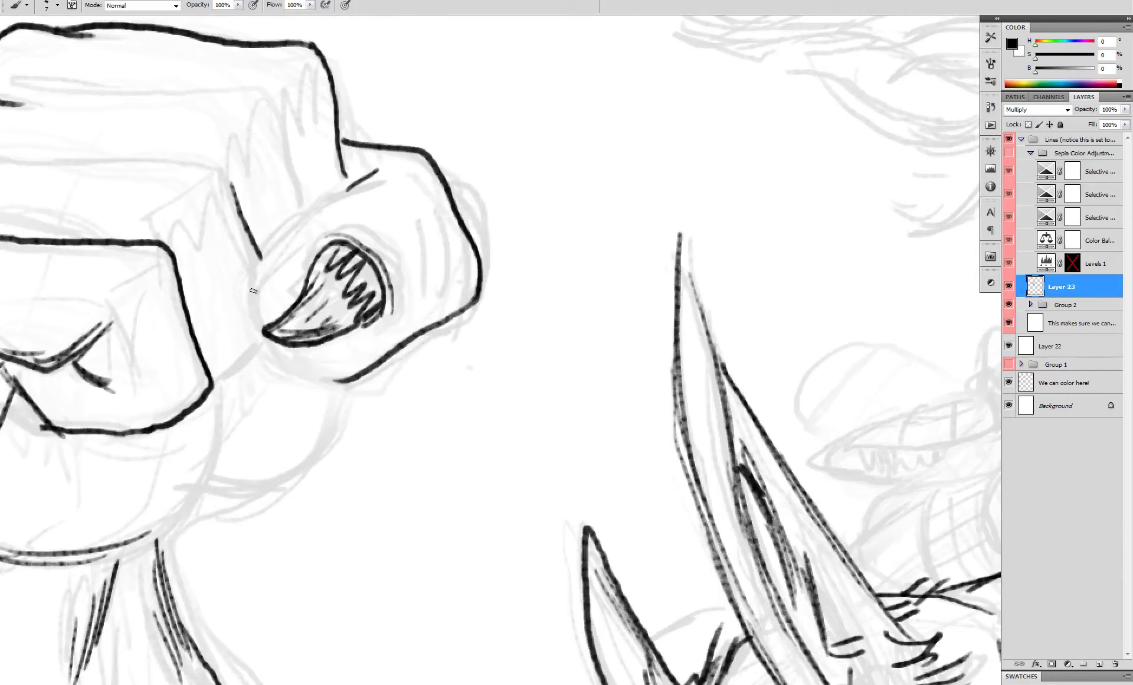
mouse_move(252, 277)
left_mouse_down()
mouse_move(292, 353)
mouse_move(265, 323)
mouse_move(338, 382)
left_mouse_up()
key("ctrl+z")
mouse_move(255, 284)
left_mouse_down()
mouse_move(263, 249)
mouse_move(298, 213)
mouse_move(277, 240)
mouse_move(376, 170)
left_mouse_up()
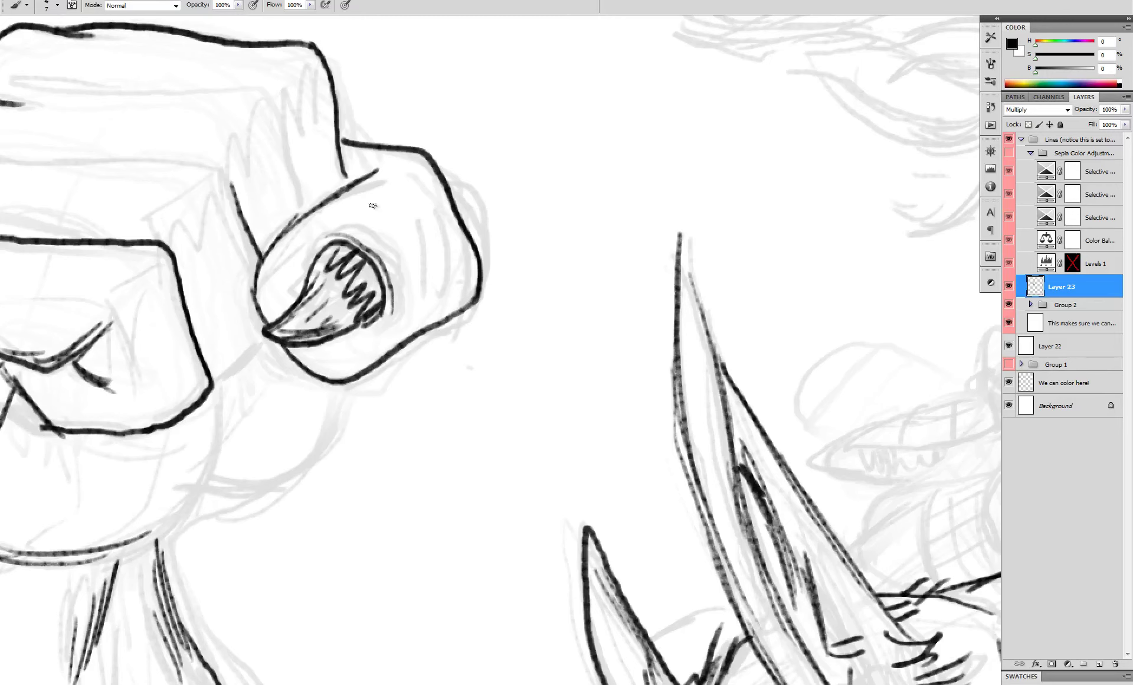
- Try shading strokes along the lower edge of the thumb's claw, undoing them
left_click(344, 288, "ctrl+alt")
left_click(334, 302, "ctrl")
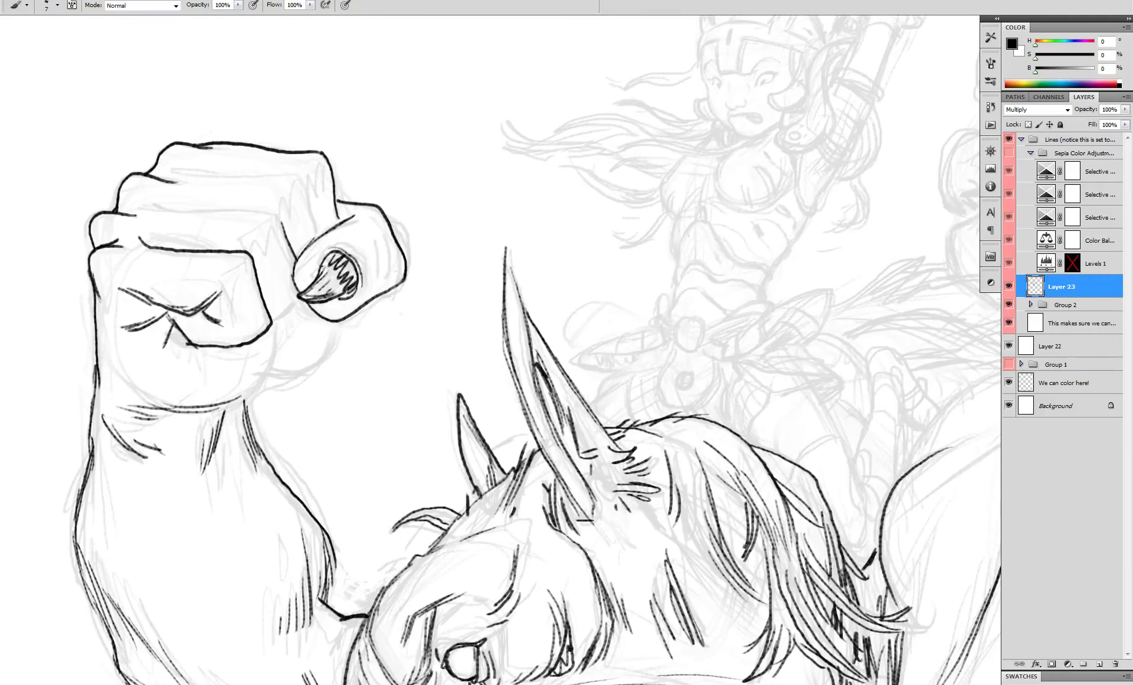
left_click(353, 260, "alt")
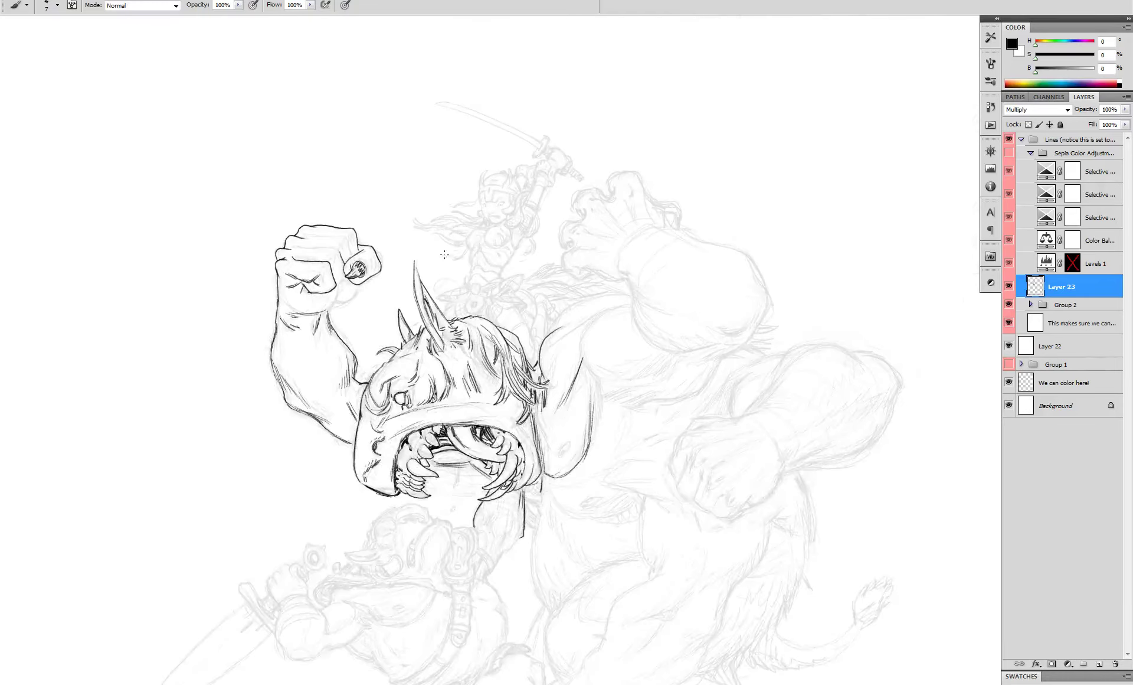
left_click_drag(433, 307, 434, 187)
left_click(361, 69, "ctrl")
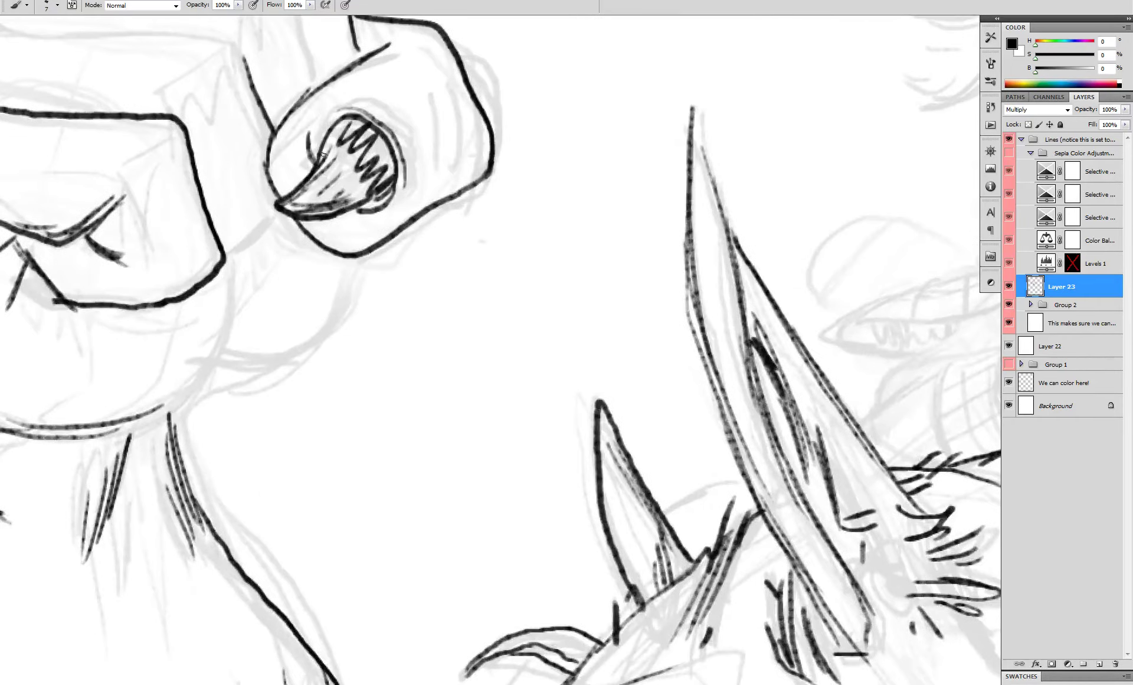
mouse_move(326, 154)
left_mouse_down()
mouse_move(274, 217)
mouse_move(334, 206)
mouse_move(300, 214)
left_mouse_up()
scroll(339, 206, "down", 4)
scroll(320, 222, "up", 4)
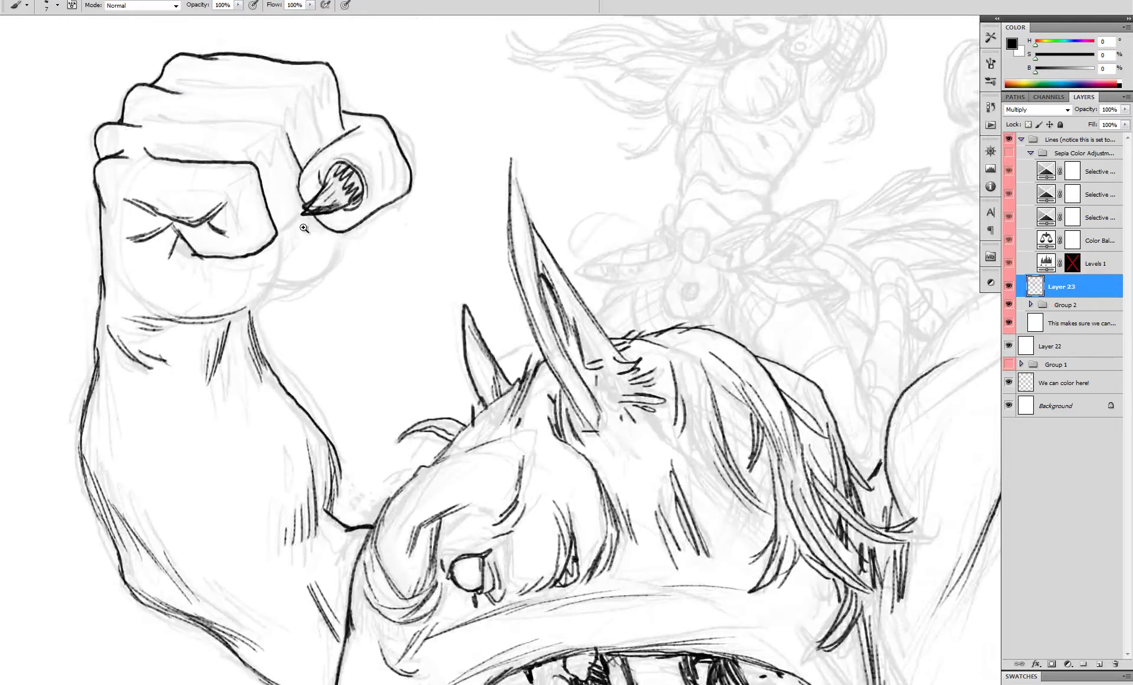
key("ctrl+z")
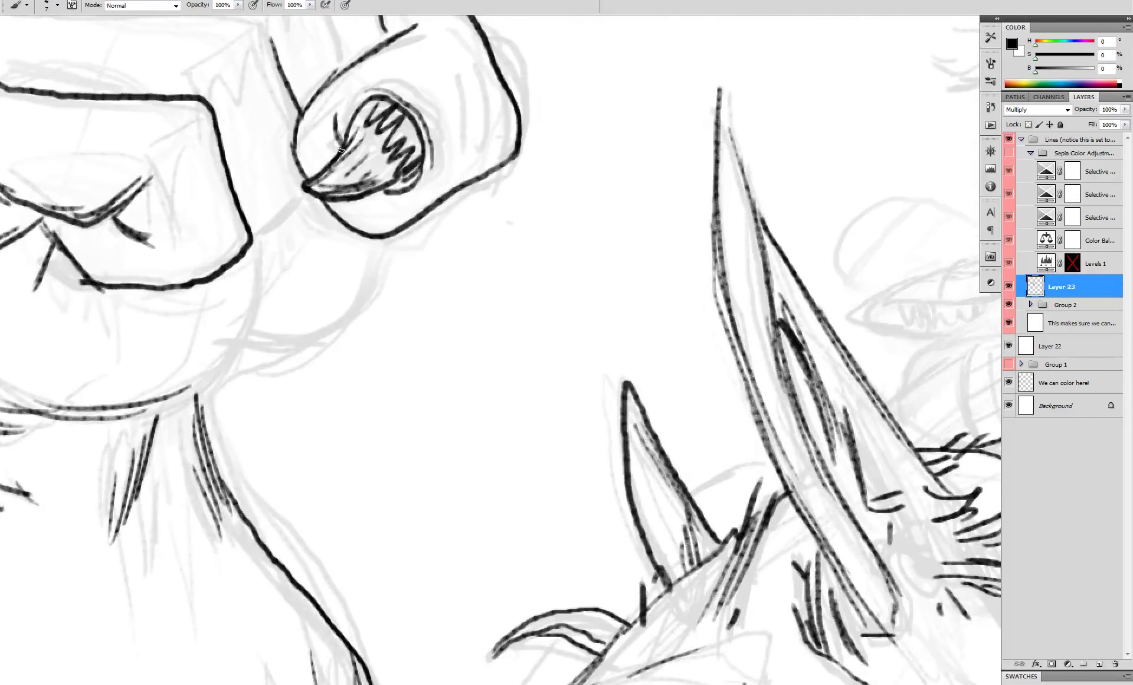
mouse_move(332, 164)
left_mouse_down()
mouse_move(298, 202)
mouse_move(354, 196)
mouse_move(308, 212)
mouse_move(319, 186)
mouse_move(354, 197)
mouse_move(334, 172)
mouse_move(302, 208)
mouse_move(353, 175)
mouse_move(358, 187)
mouse_move(328, 204)
left_mouse_up()
key("ctrl+z")
- Reshape the claw's upper edge and darken its tip and lower edge with shading strokes
key("x")
key("x")
mouse_move(304, 129)
left_mouse_down()
mouse_move(310, 181)
mouse_move(336, 113)
mouse_move(341, 154)
left_mouse_up()
key("x")
key("x")
left_click_drag(406, 185, 379, 192)
- Round the thumb contour below the claw and thicken its inner edge, cleaning up the line with white
left_click(442, 185, "alt")
left_click(443, 184, "alt")
left_click(443, 184, "alt")
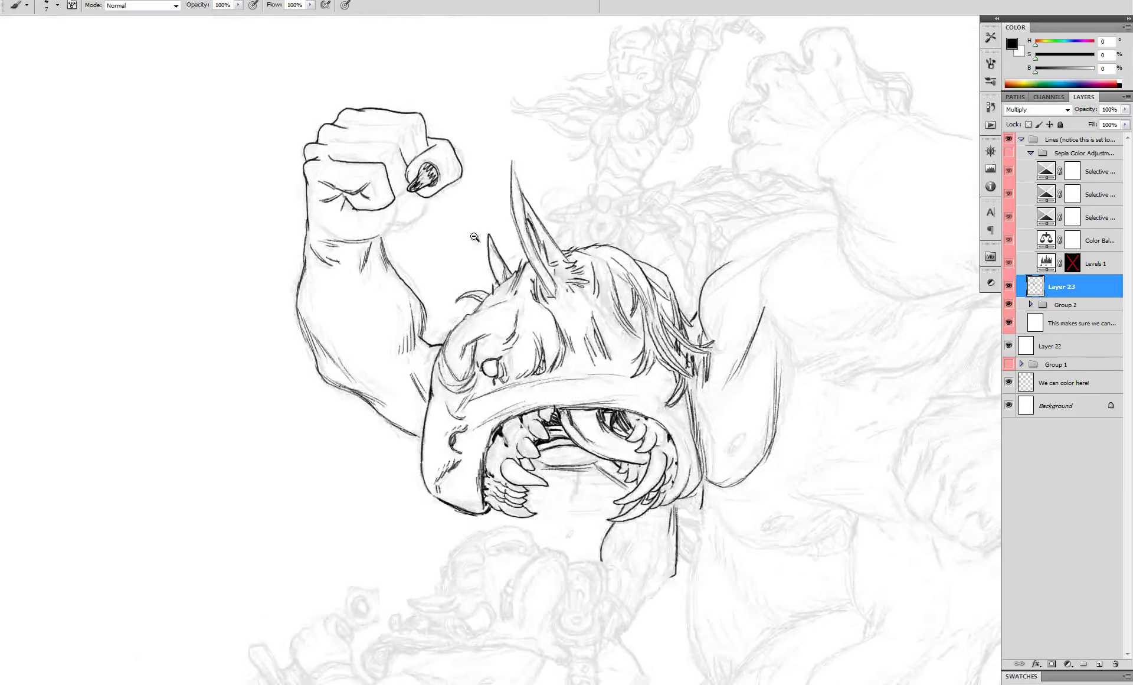
left_click(475, 237, "ctrl+alt")
left_click_drag(469, 295, 510, 185)
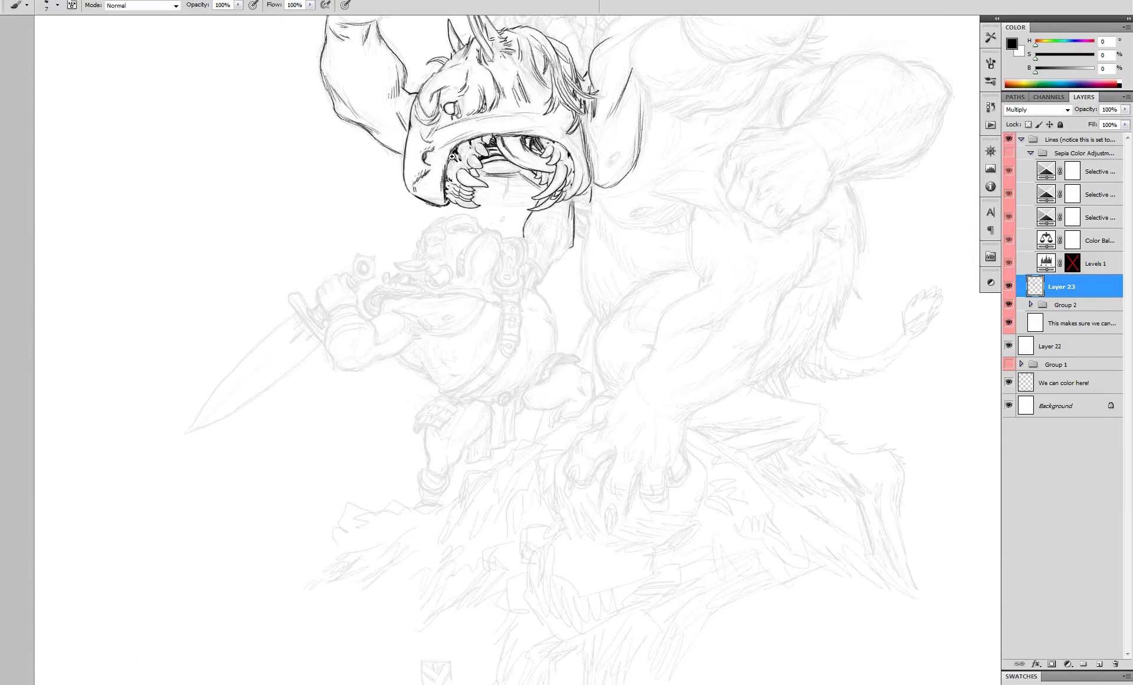
left_click_drag(500, 267, 536, 536)
left_click(457, 265, "ctrl")
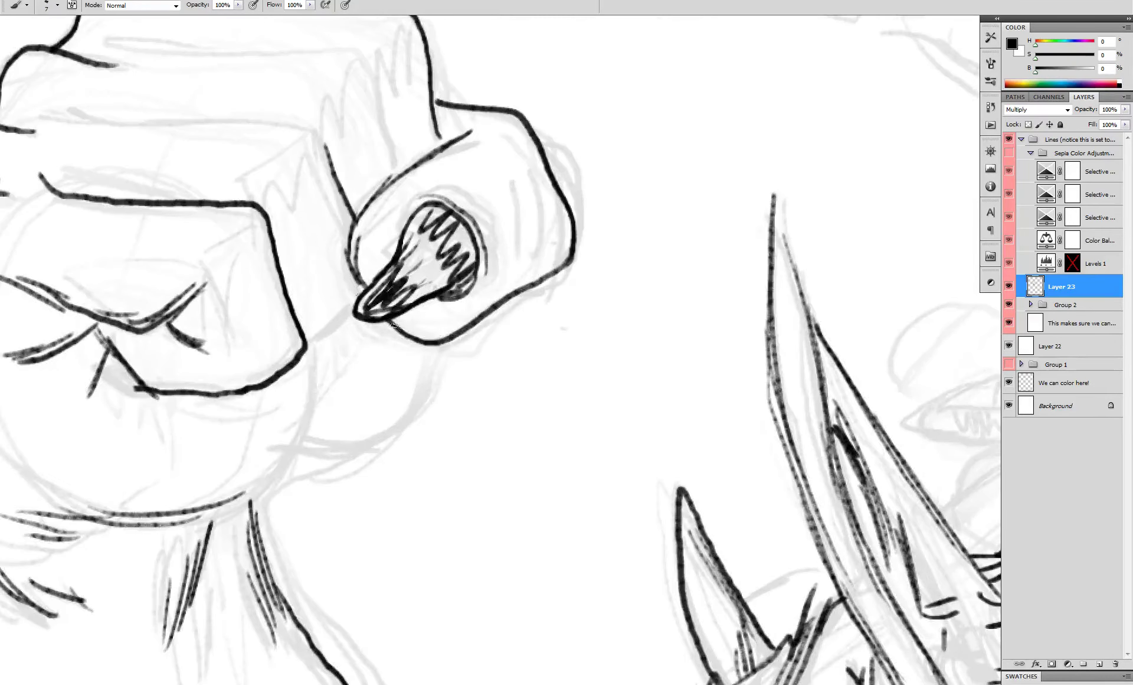
key("x")
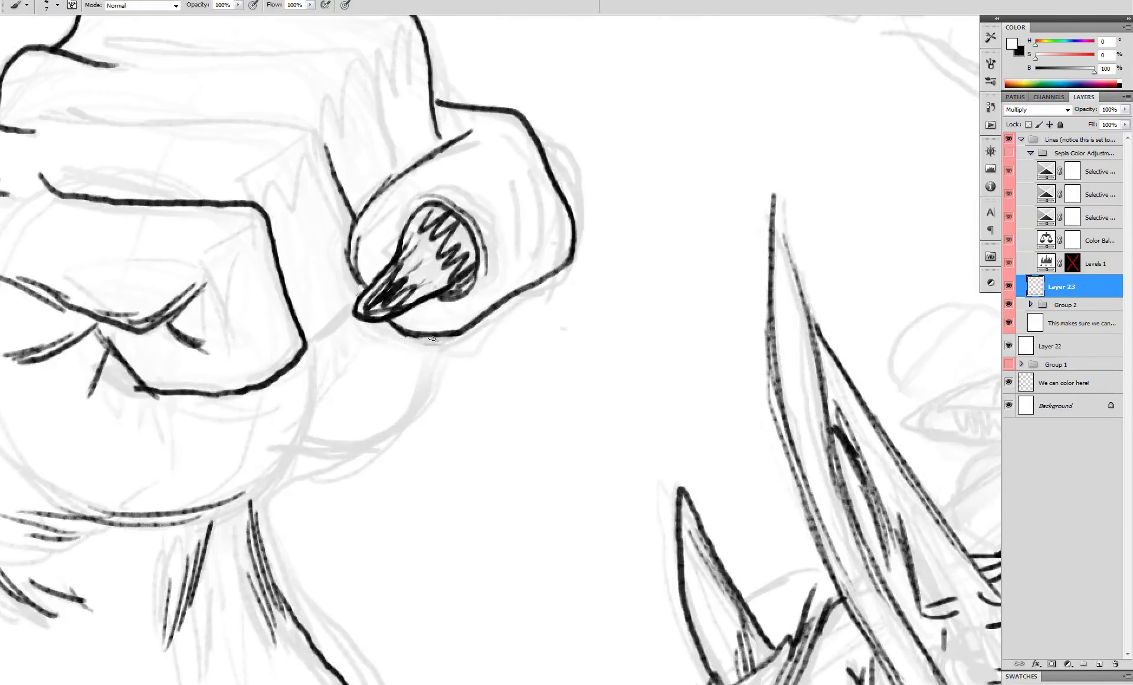
key("x")
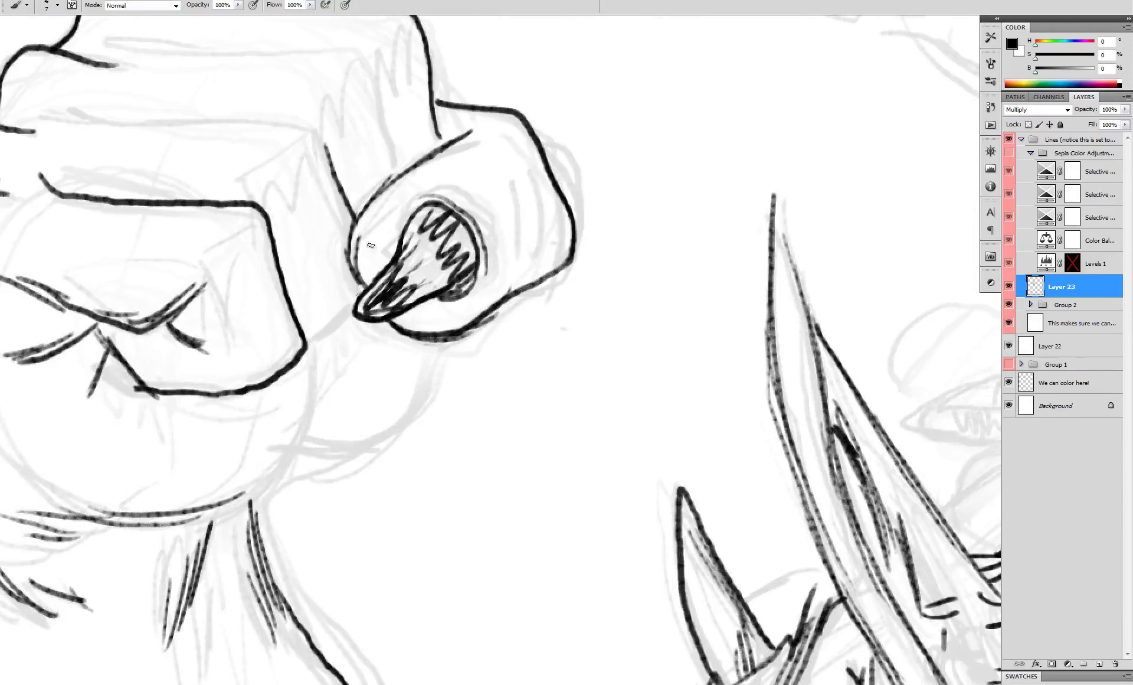
key("x")
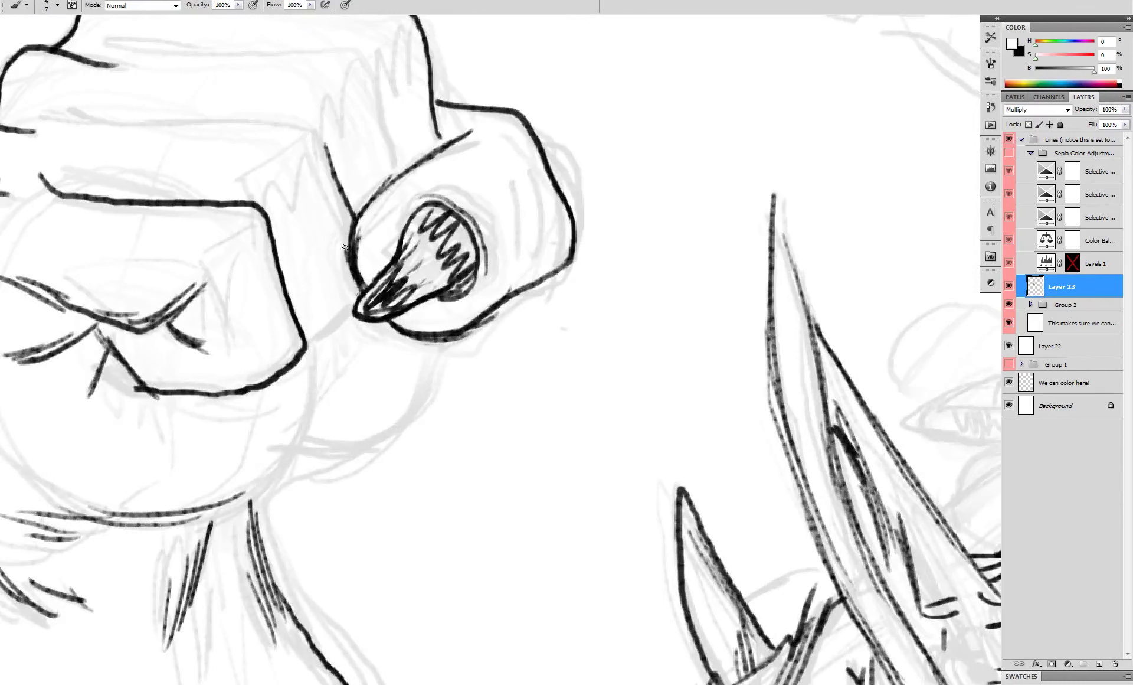
left_click_drag(357, 231, 358, 258)
key("x")
- Add shading strokes to the thumb's lower outer edge and thicken its upper fold, redoing one stroke
mouse_move(512, 293)
left_mouse_down()
mouse_move(555, 256)
mouse_move(548, 237)
left_mouse_up()
left_click_drag(596, 206, 593, 260)
left_click_drag(440, 191, 467, 180)
key("ctrl+z")
left_click_drag(446, 188, 467, 179)
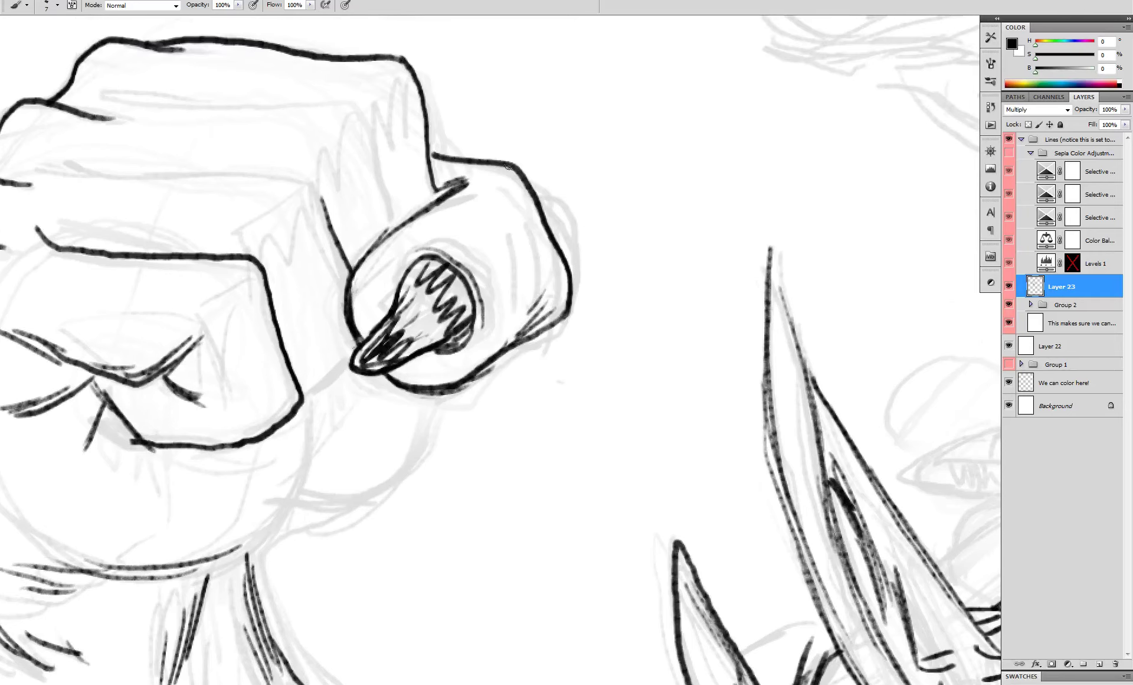
- Ink the contours of the two middle fingers across the fist to the thumb, redoing the end of one line
left_click_drag(423, 118, 429, 180)
mouse_move(111, 95)
left_mouse_down()
mouse_move(159, 109)
mouse_move(351, 109)
mouse_move(392, 234)
left_mouse_up()
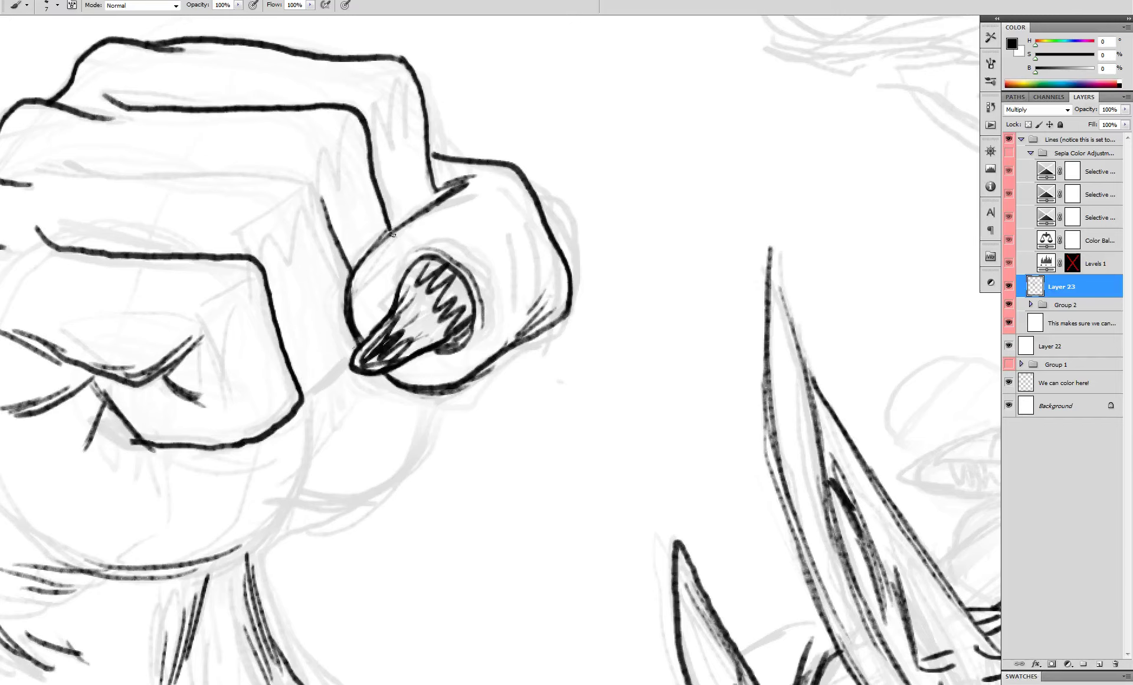
mouse_move(63, 152)
left_mouse_down()
mouse_move(107, 168)
mouse_move(308, 171)
mouse_move(330, 213)
left_mouse_up()
scroll(361, 246, "down", 3)
scroll(373, 274, "up", 4)
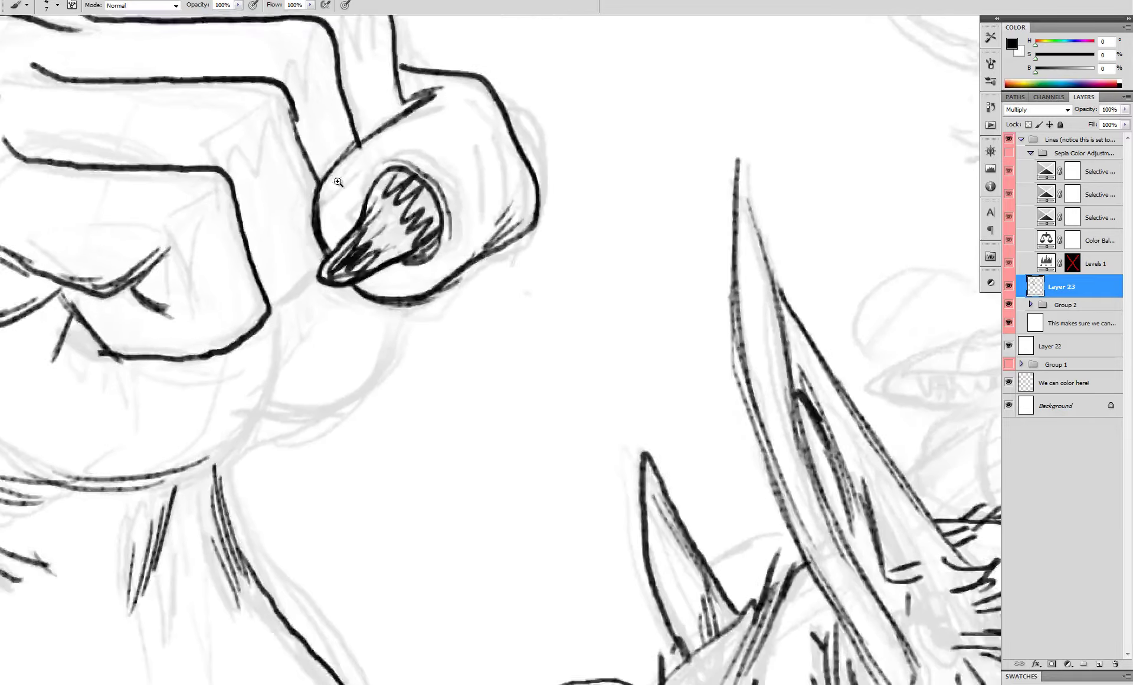
left_click_drag(283, 100, 509, 255)
key("ctrl+z")
mouse_move(94, 142)
left_mouse_down()
mouse_move(154, 165)
mouse_move(473, 166)
mouse_move(505, 209)
left_mouse_up()
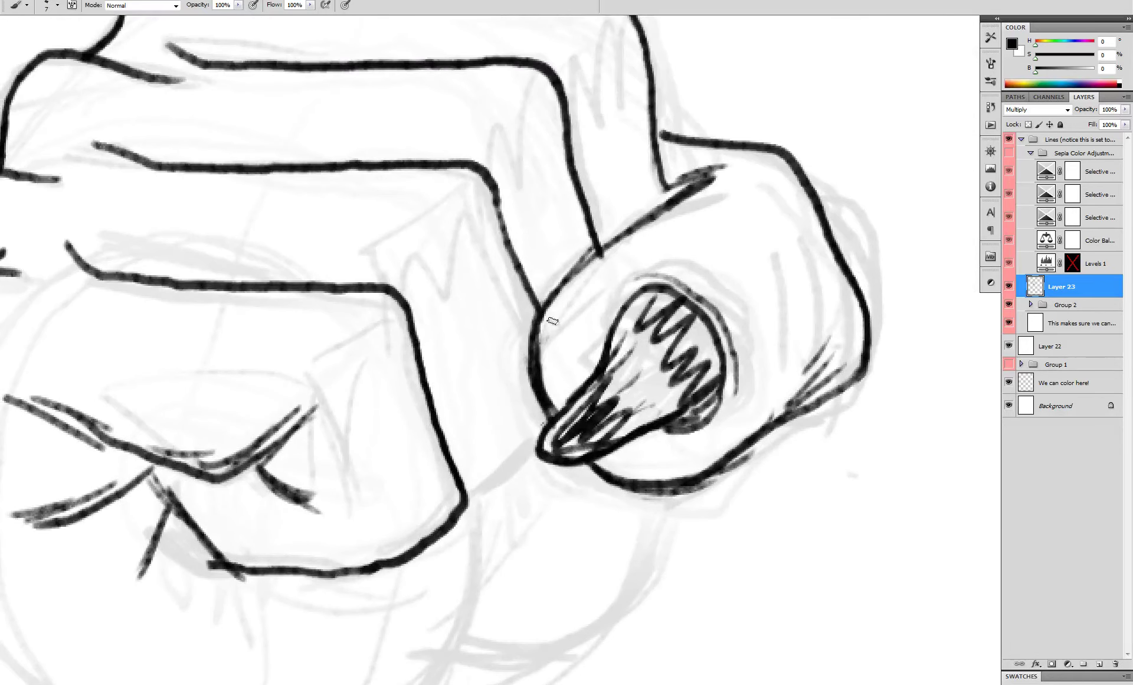
- Join the claw tip to the front finger's lower corner and hatch the side of the neighbouring finger
left_click_drag(537, 451, 468, 496)
key("ctrl+z")
left_click_drag(494, 263, 434, 399)
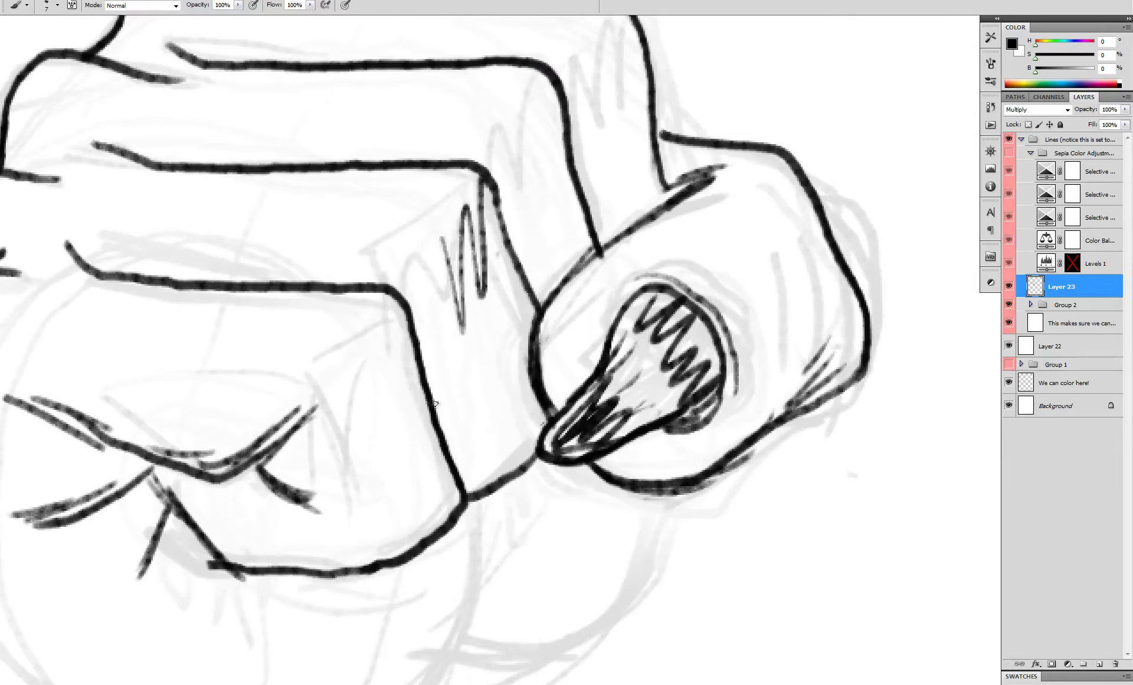
key("ctrl+minus")
- Hatch the sides of the remaining fingers and the front finger's lower edge, redoing one stroke
mouse_move(505, 269)
left_mouse_down()
mouse_move(535, 295)
mouse_move(486, 283)
mouse_move(497, 324)
left_mouse_up()
key("ctrl+z")
left_click_drag(491, 278, 488, 335)
mouse_move(483, 297)
left_mouse_down()
mouse_move(477, 359)
mouse_move(463, 365)
left_mouse_up()
mouse_move(514, 274)
left_mouse_down()
mouse_move(551, 192)
mouse_move(606, 154)
mouse_move(575, 250)
left_mouse_up()
mouse_move(439, 355)
left_mouse_down()
mouse_move(435, 410)
mouse_move(420, 414)
left_mouse_up()
mouse_move(380, 467)
left_mouse_down()
mouse_move(348, 462)
mouse_move(337, 487)
left_mouse_up()
left_click_drag(344, 459, 327, 492)
- Ink the rounded contours of the thumb's base and the heel of the palm beneath the fist
left_click(430, 421, "ctrl+alt")
left_click(438, 421, "ctrl+alt")
left_click(441, 421, "ctrl+alt")
scroll(437, 434, "up", 1)
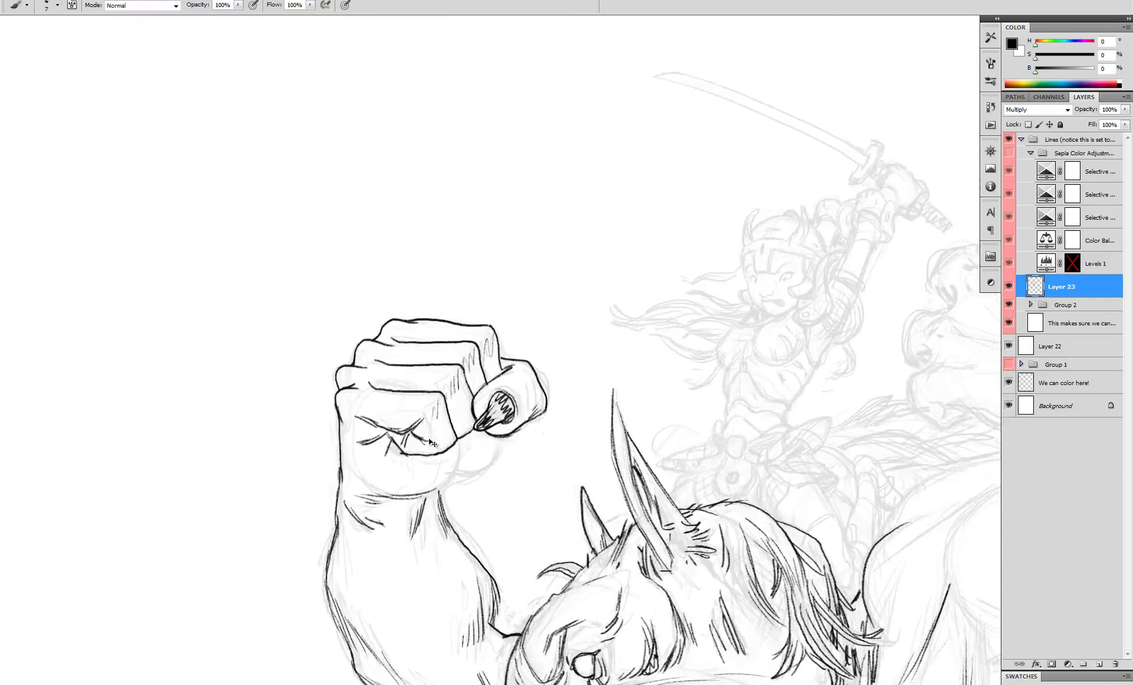
scroll(418, 438, "up", 1)
left_click_drag(551, 440, 570, 385)
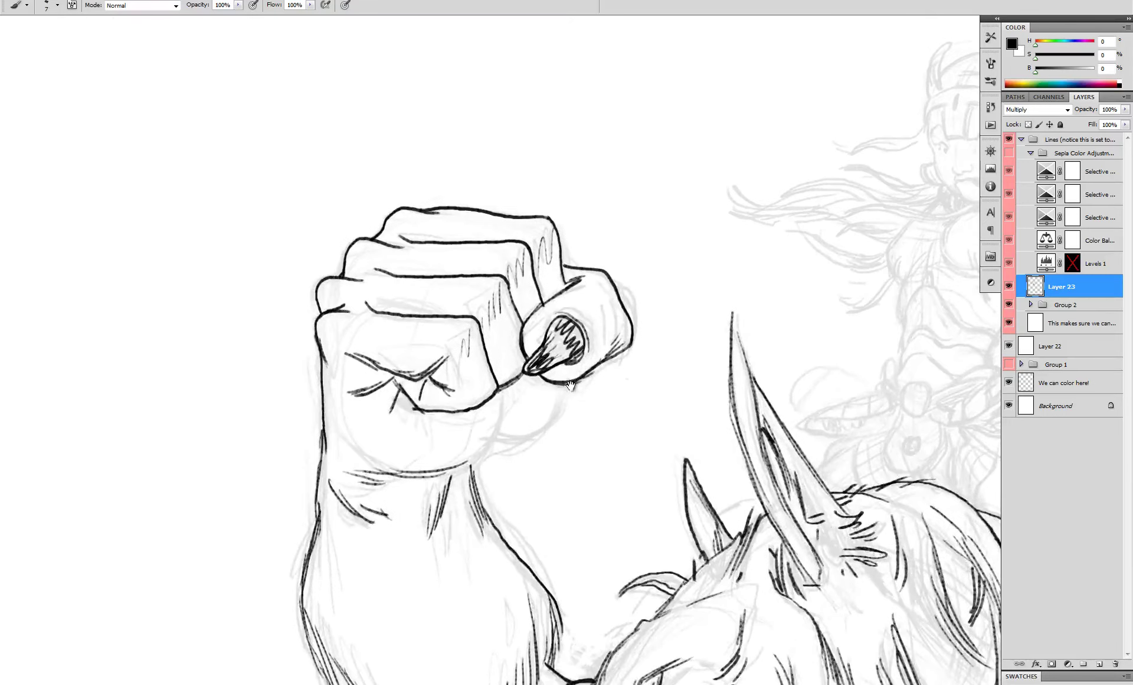
left_click_drag(501, 421, 453, 469)
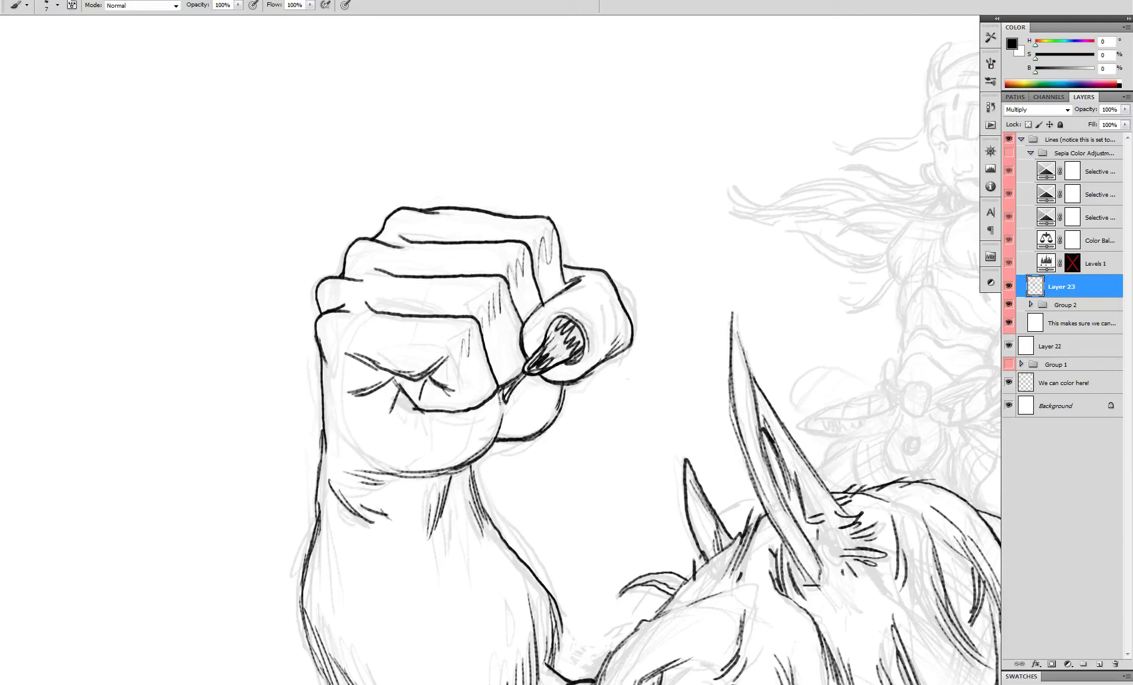
- Undo the latest strokes below the claw and thicken the heel of the palm's outer edge
mouse_move(481, 407)
left_mouse_down()
mouse_move(518, 394)
mouse_move(483, 449)
left_mouse_up()
key("ctrl+alt+z")
key("ctrl+alt+z")
key("ctrl+alt+z")
key("ctrl+alt+z")
left_click_drag(494, 426, 465, 463)
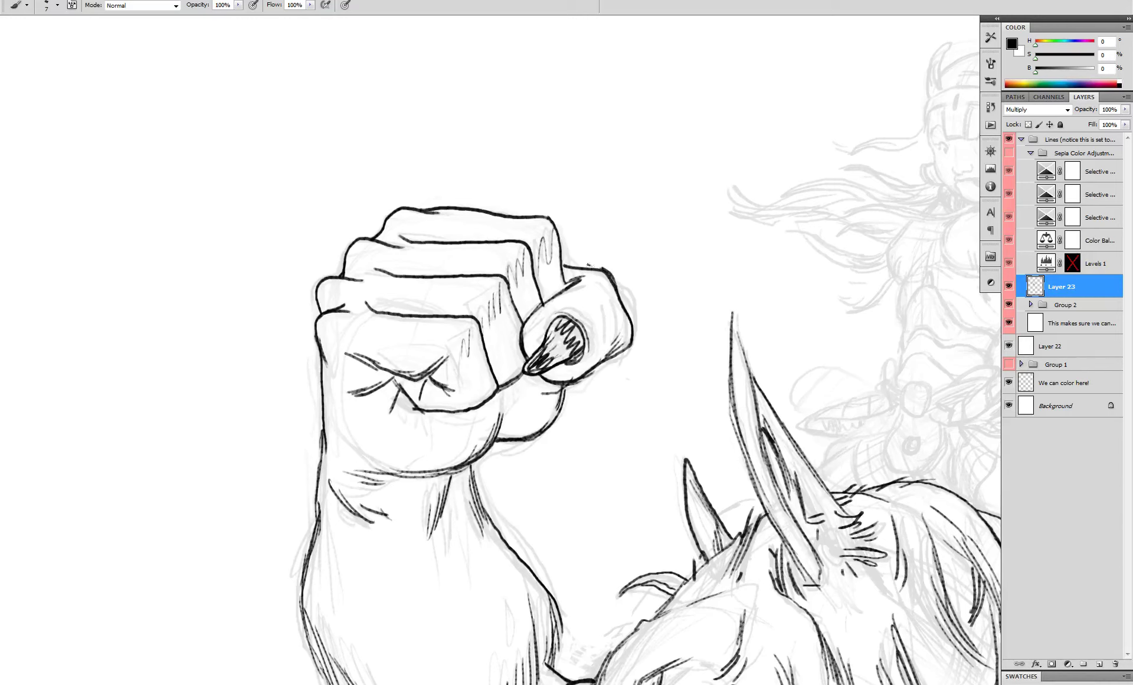
- Rework the thumb's outer contour into a rounder shape and shade its edge, redoing one stroke
key("x")
key("x")
left_click(656, 330, "alt")
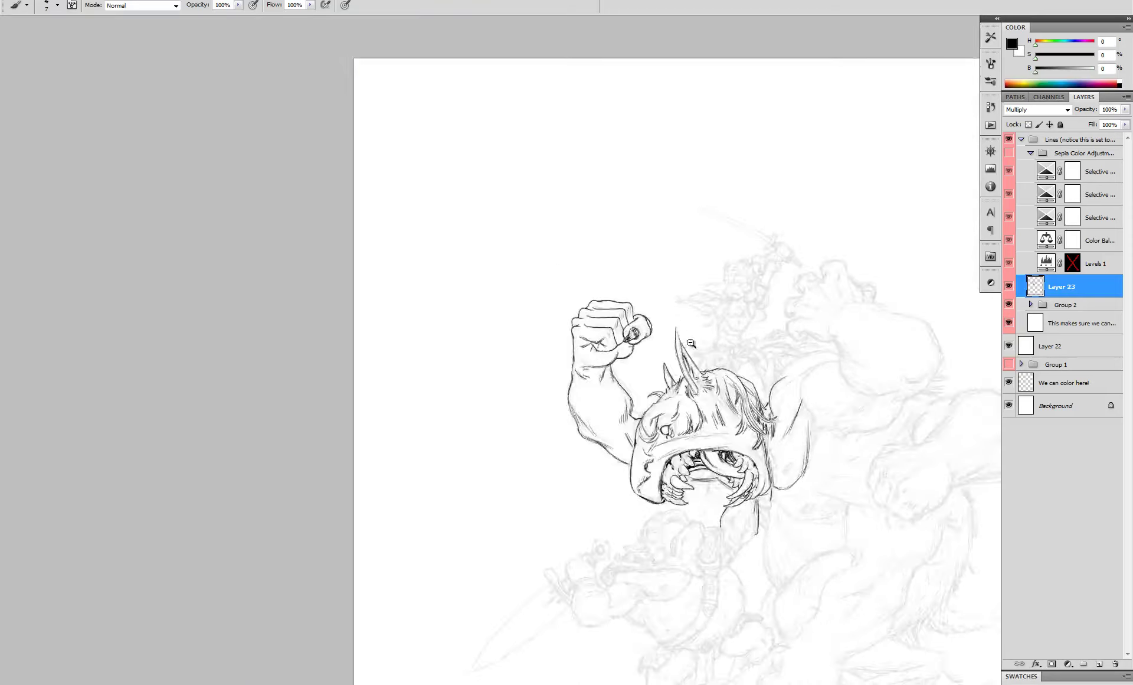
left_click_drag(693, 348, 672, 303)
left_click(632, 273, "ctrl")
left_click(639, 315, "ctrl")
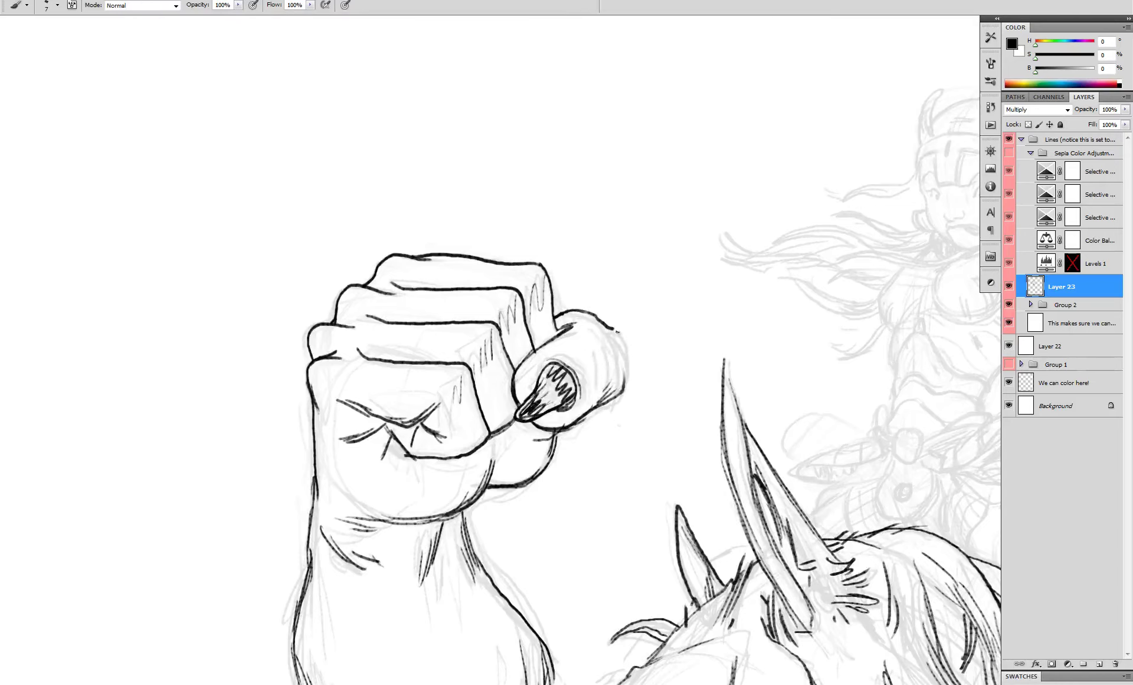
mouse_move(617, 332)
left_mouse_down()
mouse_move(625, 382)
mouse_move(618, 332)
mouse_move(580, 353)
mouse_move(592, 365)
mouse_move(557, 348)
mouse_move(604, 392)
left_mouse_up()
key("ctrl+z")
mouse_move(601, 366)
left_mouse_down()
mouse_move(600, 402)
mouse_move(564, 425)
mouse_move(586, 426)
left_mouse_up()
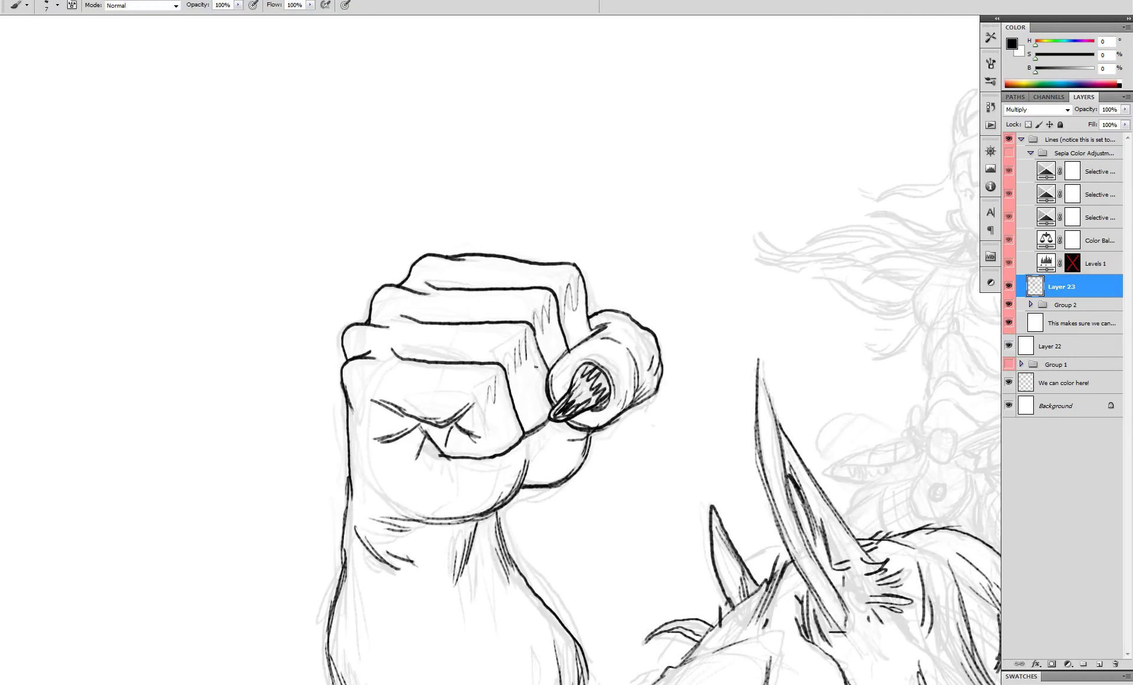
- Hatch the lower palm and thicken the crease lines under the front finger
mouse_move(510, 397)
left_mouse_down()
mouse_move(529, 429)
mouse_move(490, 502)
mouse_move(450, 510)
left_mouse_up()
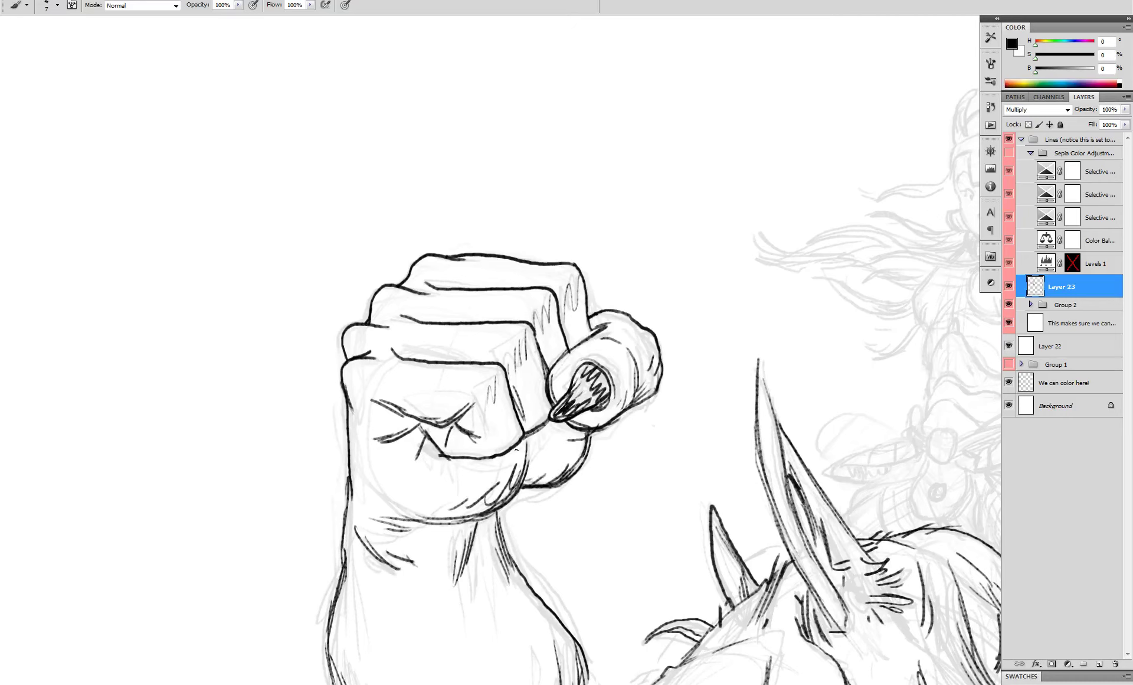
mouse_move(544, 427)
left_mouse_down()
mouse_move(553, 403)
mouse_move(501, 444)
left_mouse_up()
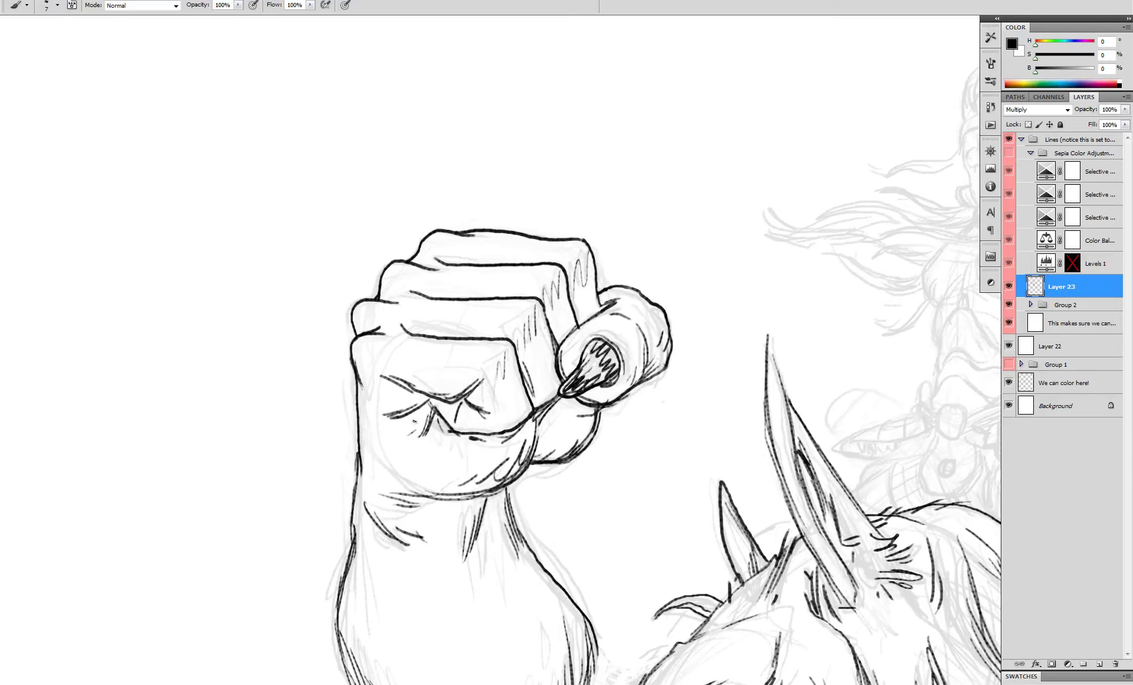
left_click_drag(387, 404, 369, 417)
- Touch up the fist's outer knuckle corners and finger overlaps with black and white strokes
left_click(451, 432, "ctrl+alt")
left_click(451, 432, "ctrl+alt")
left_click(452, 433, "ctrl+alt")
left_click(452, 433, "ctrl+alt")
left_click_drag(561, 359, 564, 289)
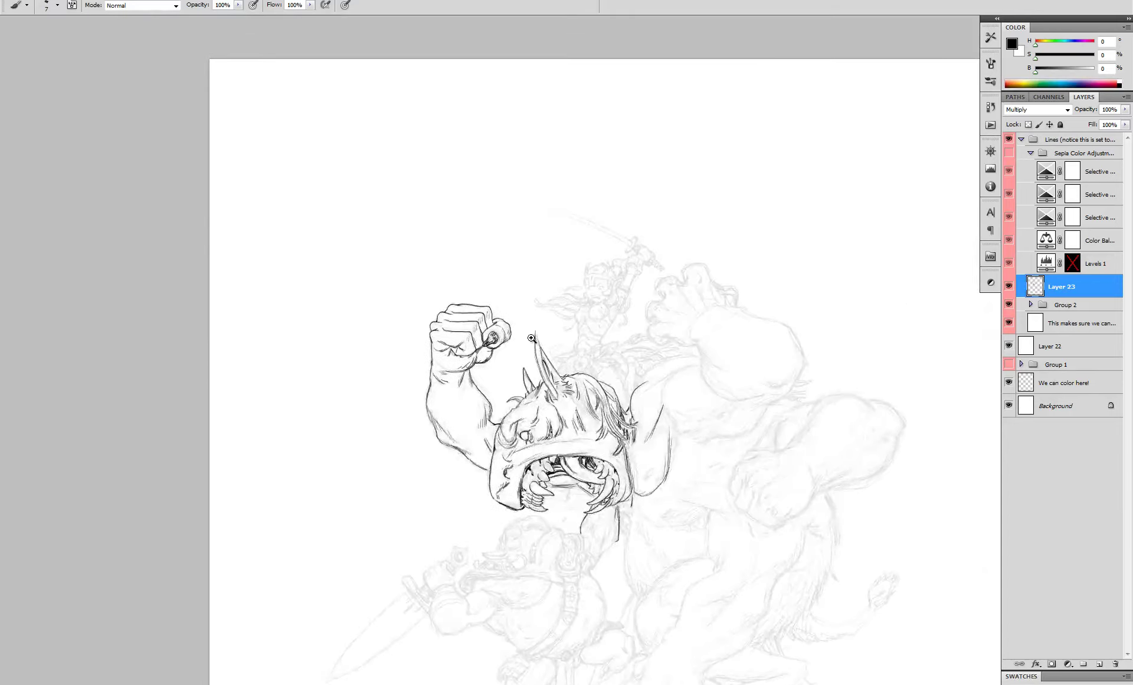
key("ctrl+plus")
key("ctrl+plus")
key("x")
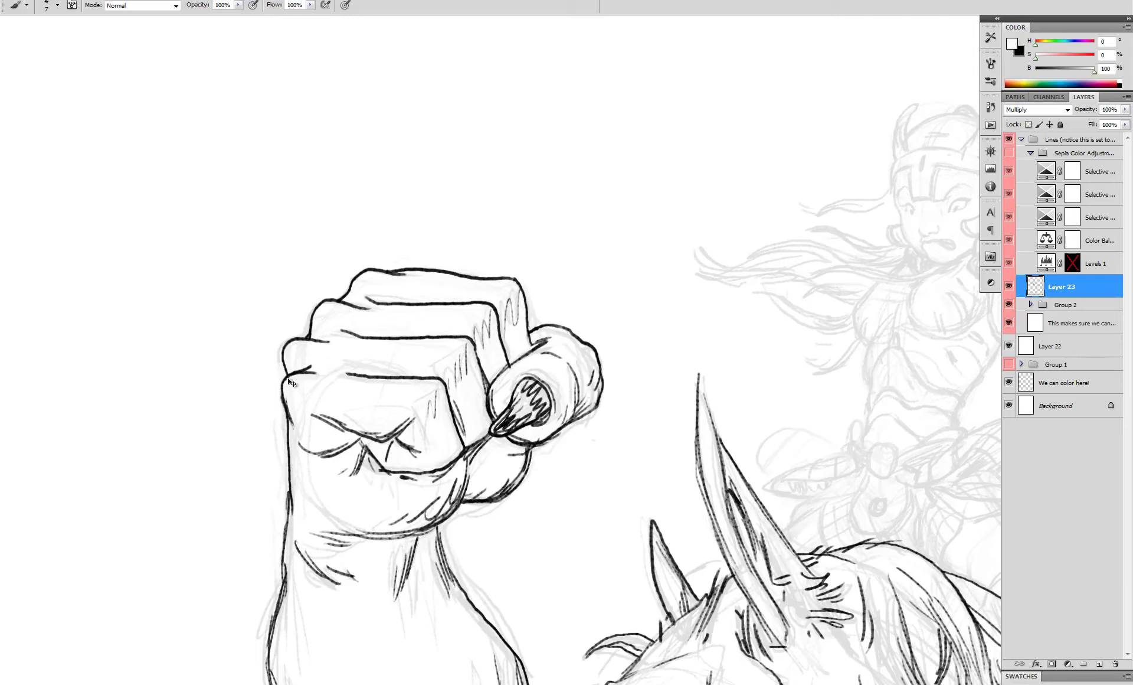
key("x")
left_click_drag(288, 375, 285, 408)
left_click_drag(342, 331, 357, 335)
key("x")
mouse_move(364, 297)
left_mouse_down()
mouse_move(384, 338)
mouse_move(399, 298)
left_mouse_up()
key("x")
- Ink the wrist crease and the start of the lower forearm contour on the beast's other raised arm
left_click(434, 333, "alt")
left_click(433, 333, "alt")
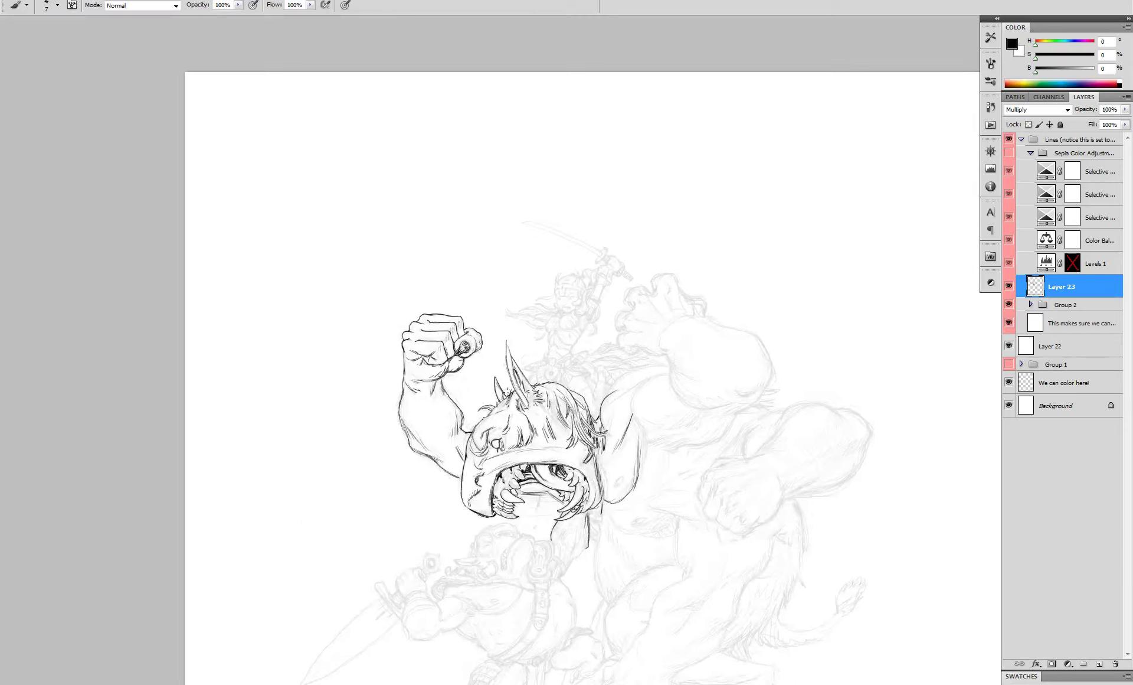
left_click(434, 375, "ctrl")
left_click(434, 375, "ctrl")
mouse_move(364, 404)
left_mouse_down()
mouse_move(410, 416)
mouse_move(435, 400)
mouse_move(414, 459)
left_mouse_up()
left_click(492, 389, "alt")
left_click(492, 390, "alt")
left_click(616, 388, "ctrl")
left_click(443, 442, "ctrl")
left_click(443, 443, "ctrl")
left_click(494, 407, "alt")
scroll(494, 407, "down", 4)
scroll(627, 306, "up", 5)
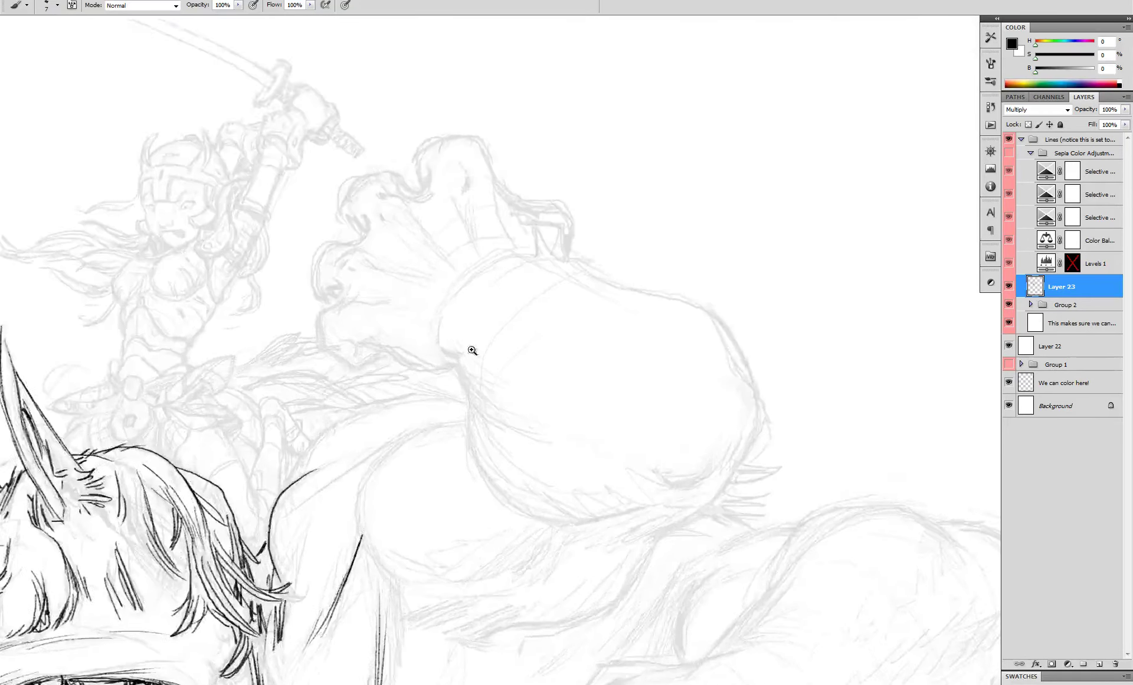
mouse_move(434, 357)
left_mouse_down()
mouse_move(463, 366)
mouse_move(435, 354)
left_mouse_up()
mouse_move(453, 370)
left_mouse_down()
mouse_move(467, 412)
mouse_move(526, 466)
left_mouse_up()
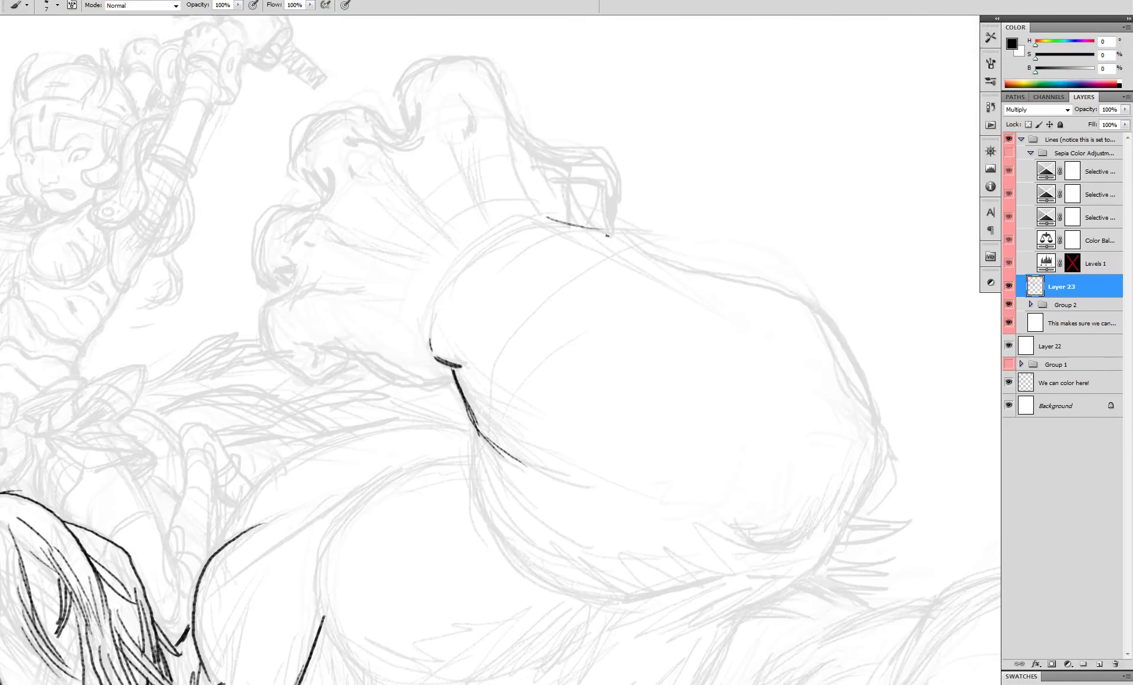
- Ink the upper wrist contour where it runs into the forearm, undoing the last stroke
left_click_drag(607, 236, 621, 237)
left_click_drag(618, 232, 690, 265)
left_click_drag(641, 251, 757, 279)
key("ctrl+z")
- Outline the short finger beside the wrist and the adjoining topmost finger of the open hand, redoing one stroke
left_click_drag(605, 154, 613, 233)
left_click_drag(613, 235, 574, 149)
mouse_move(494, 81)
left_mouse_down()
mouse_move(548, 159)
mouse_move(565, 155)
left_mouse_up()
left_click_drag(554, 155, 608, 160)
left_click_drag(488, 59, 504, 105)
key("ctrl+z")
mouse_move(486, 59)
left_mouse_down()
mouse_move(407, 75)
mouse_move(398, 109)
left_mouse_up()
mouse_move(399, 98)
left_mouse_down()
mouse_move(406, 138)
mouse_move(388, 141)
left_mouse_up()
- Add tendon lines, knuckle creases and edge shading to the open hand's upper fingers
left_click_drag(465, 93, 483, 199)
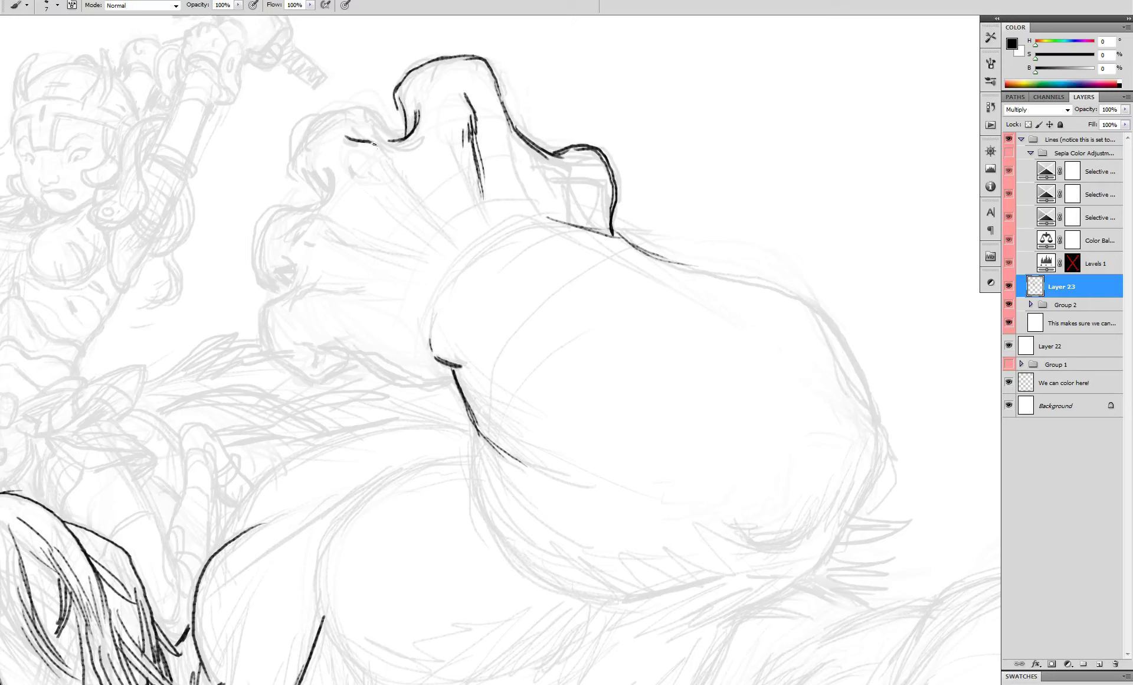
left_click_drag(375, 143, 388, 146)
left_click_drag(387, 161, 401, 188)
left_click_drag(612, 187, 606, 210)
left_click_drag(610, 190, 601, 211)
mouse_move(602, 192)
left_mouse_down()
mouse_move(598, 208)
mouse_move(591, 191)
left_mouse_up()
left_click_drag(522, 138, 564, 173)
- Ink the curled outline of the open hand's second finger and thicken the notch beside the topmost finger
mouse_move(404, 140)
left_mouse_down()
mouse_move(370, 118)
mouse_move(303, 124)
mouse_move(322, 198)
left_mouse_up()
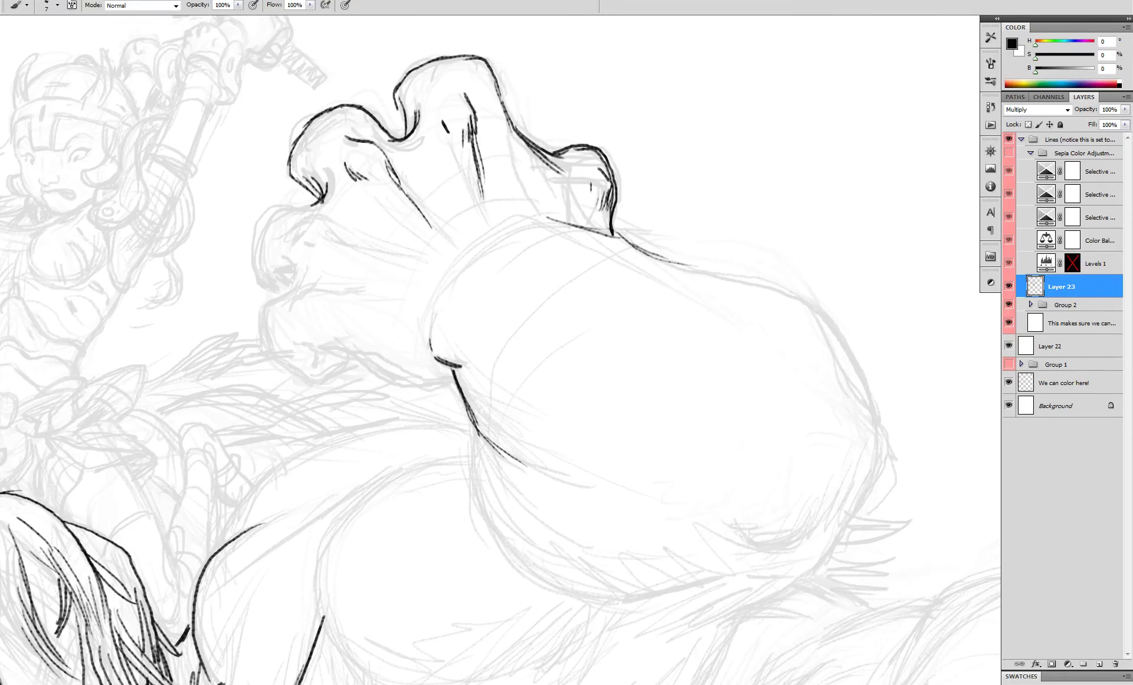
left_click_drag(349, 111, 318, 195)
left_click_drag(367, 114, 392, 140)
left_click_drag(412, 104, 445, 113)
left_click_drag(430, 102, 446, 131)
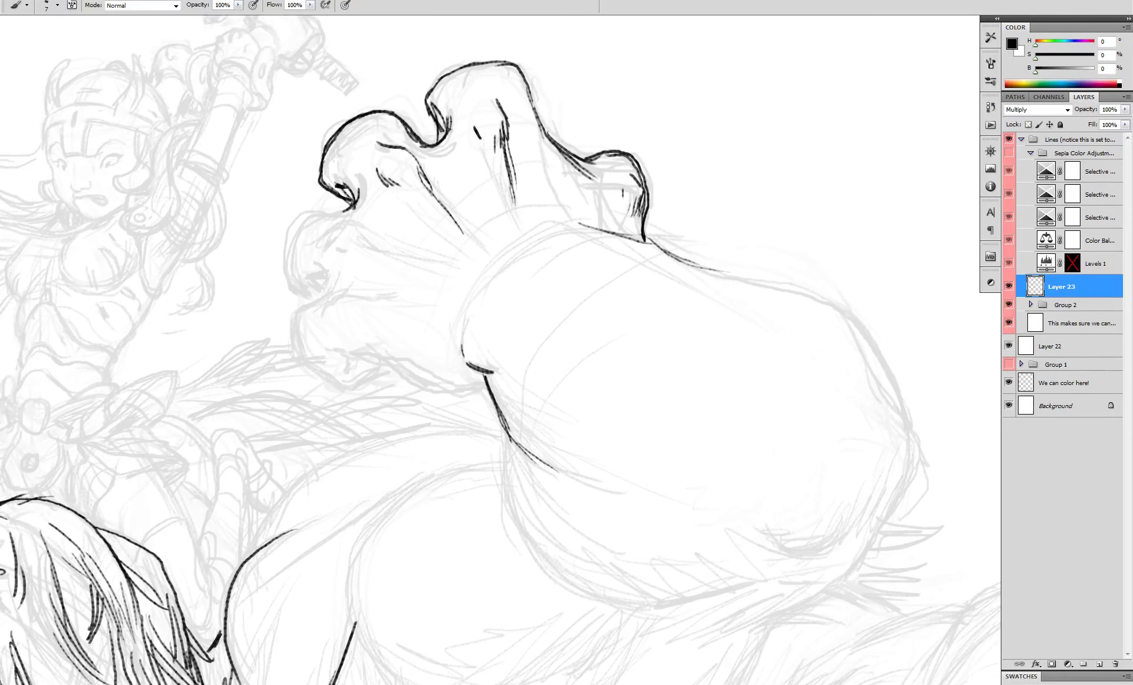
- Outline the open hand's two lower fingers and add their crease and tendon lines
left_click_drag(407, 165, 419, 150)
mouse_move(368, 194)
left_mouse_down()
mouse_move(338, 199)
mouse_move(304, 274)
mouse_move(341, 364)
left_mouse_up()
mouse_move(329, 223)
left_mouse_down()
mouse_move(386, 219)
mouse_move(453, 248)
left_mouse_up()
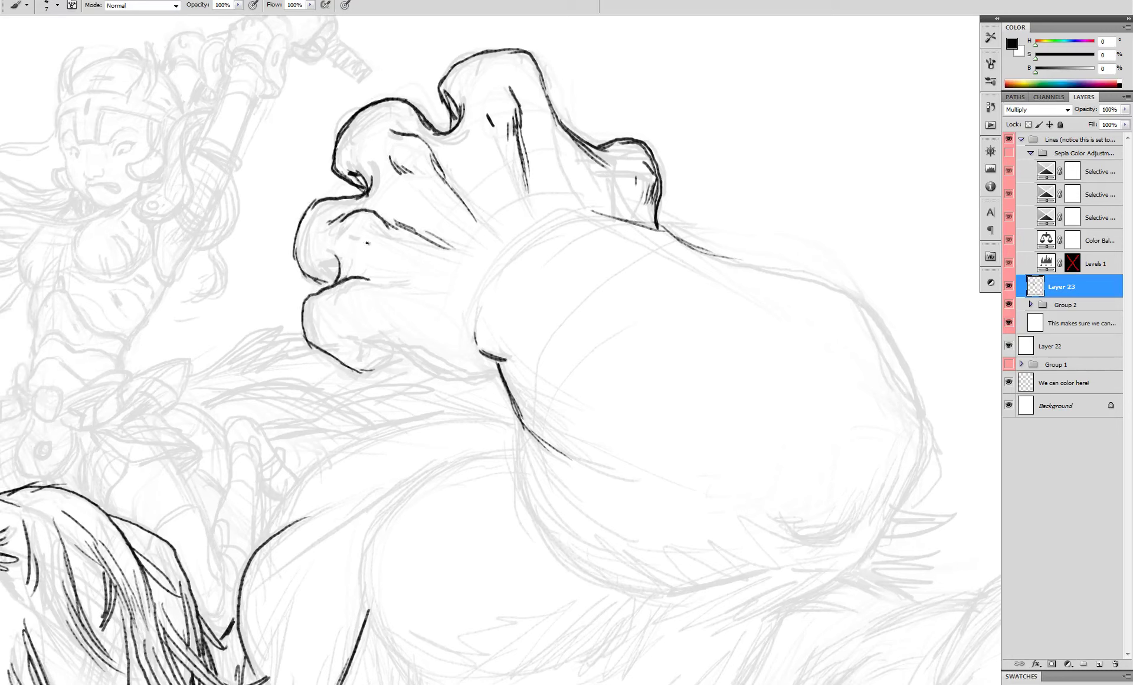
left_click_drag(371, 286, 454, 289)
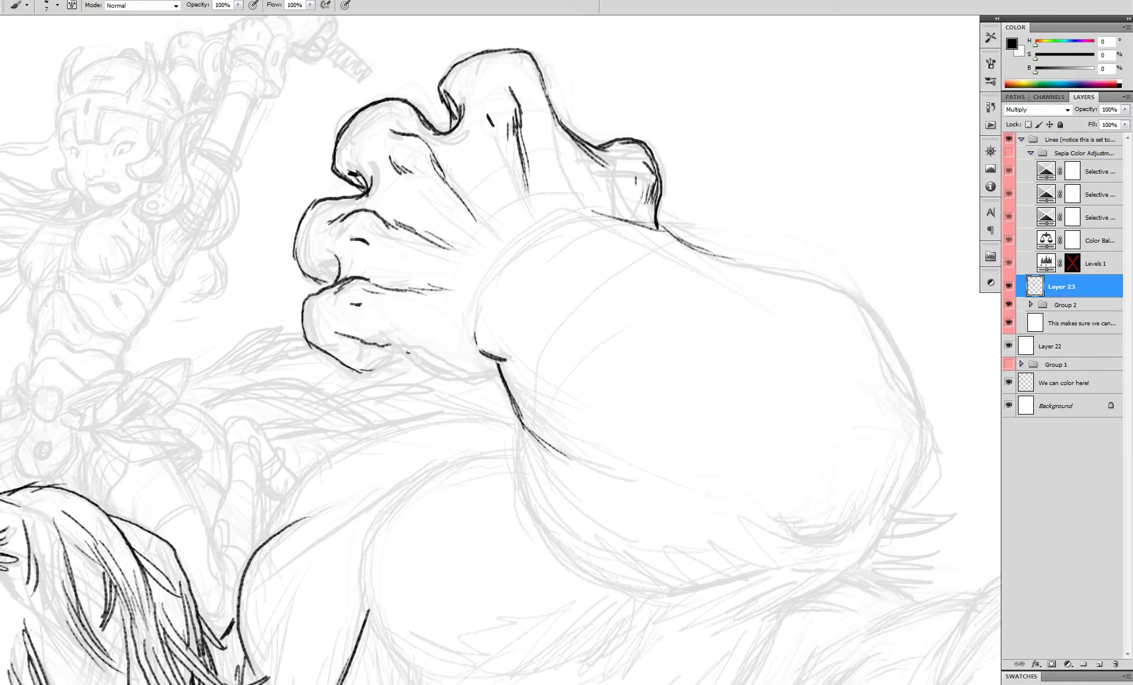
- Ink the palm's lower edge to the wrist and add the fingertip and crease lines of the open hand's lowest finger
left_click_drag(389, 341, 496, 372)
left_click_drag(364, 371, 383, 366)
left_click_drag(364, 339, 358, 362)
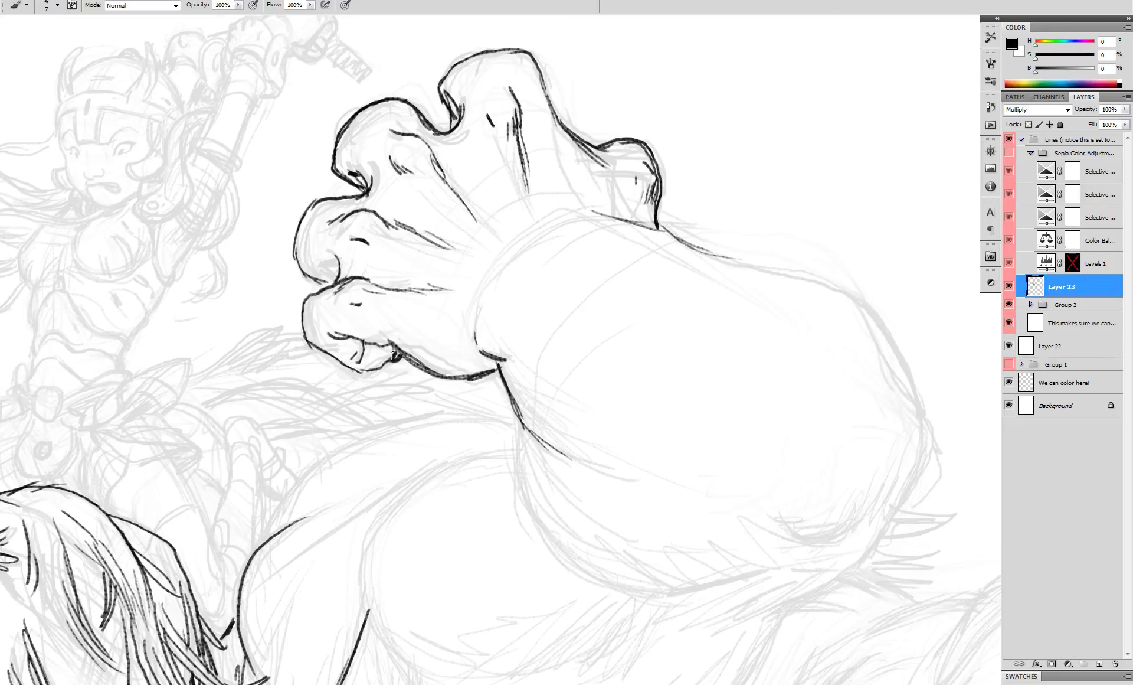
left_click_drag(295, 257, 328, 283)
scroll(413, 263, "down", 5)
scroll(407, 275, "up", 5)
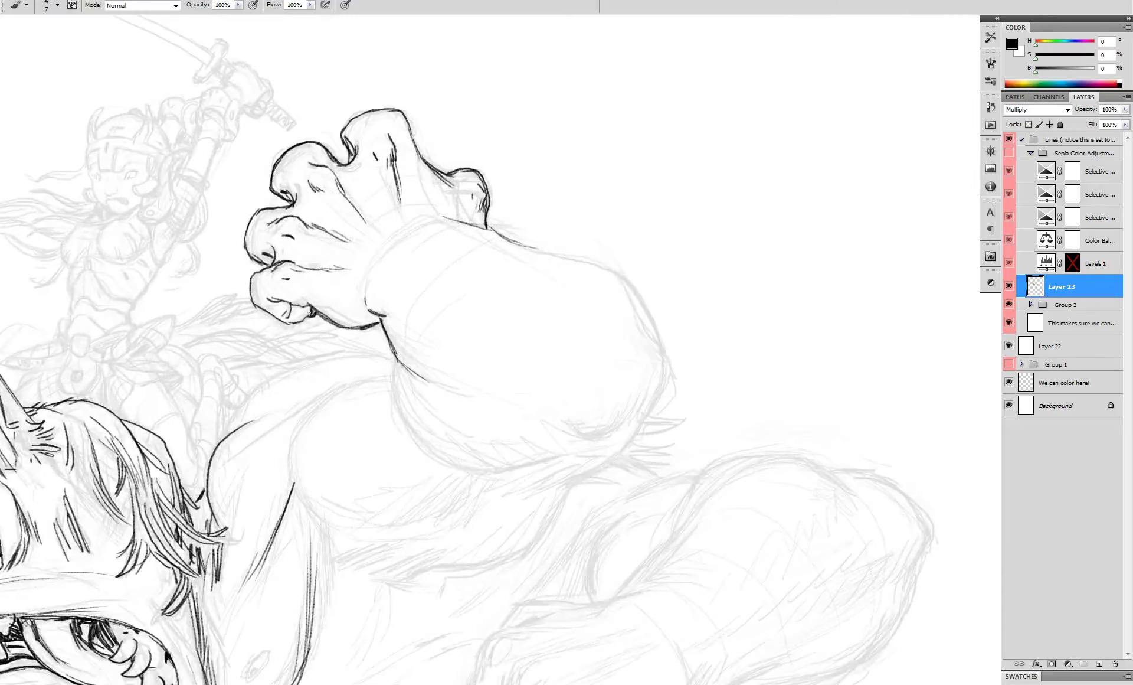
- Shade the tips of the open hand's two lowest fingers and touch up the upper finger contours, swapping foreground and background colors as needed
key("x")
left_click_drag(209, 232, 235, 250)
key("x")
mouse_move(300, 312)
left_mouse_down()
mouse_move(291, 325)
mouse_move(292, 314)
mouse_move(278, 313)
mouse_move(263, 336)
left_mouse_up()
key("x")
key("x")
left_click_drag(262, 336, 295, 316)
left_click_drag(258, 249, 263, 265)
left_click_drag(205, 247, 239, 260)
left_click_drag(283, 115, 306, 191)
left_click_drag(384, 139, 386, 159)
left_click_drag(471, 119, 481, 172)
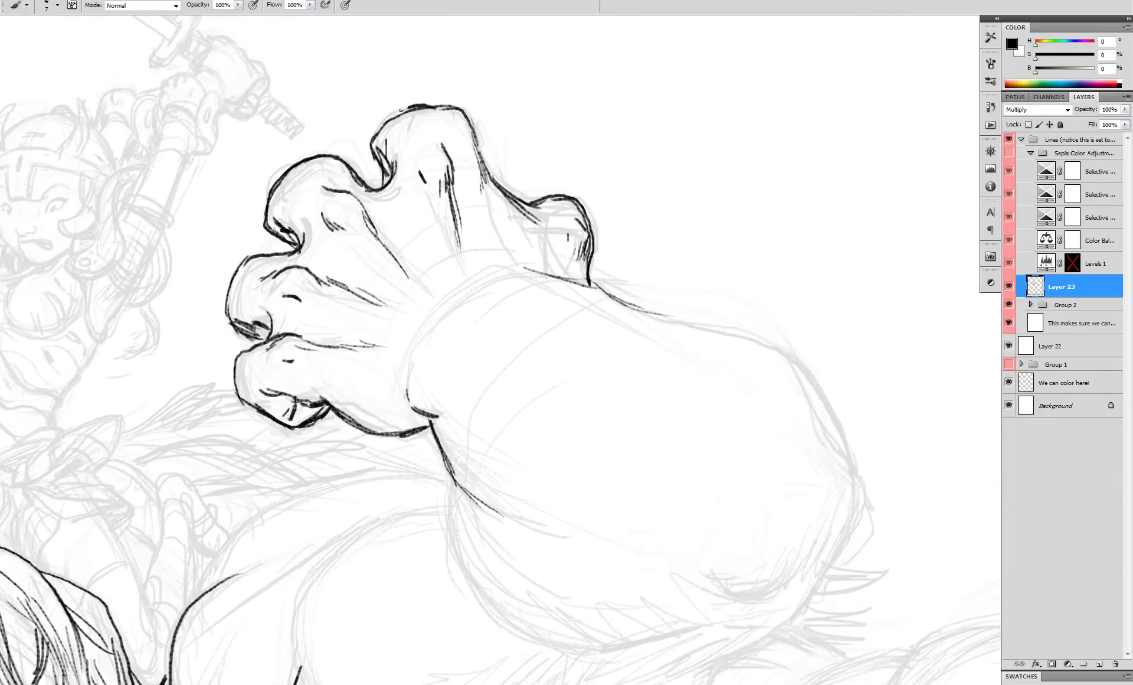
- Thicken the outer outlines of the open hand's second and lowest fingers
key("x")
key("x")
scroll(405, 189, "down", 4)
scroll(405, 188, "up", 4)
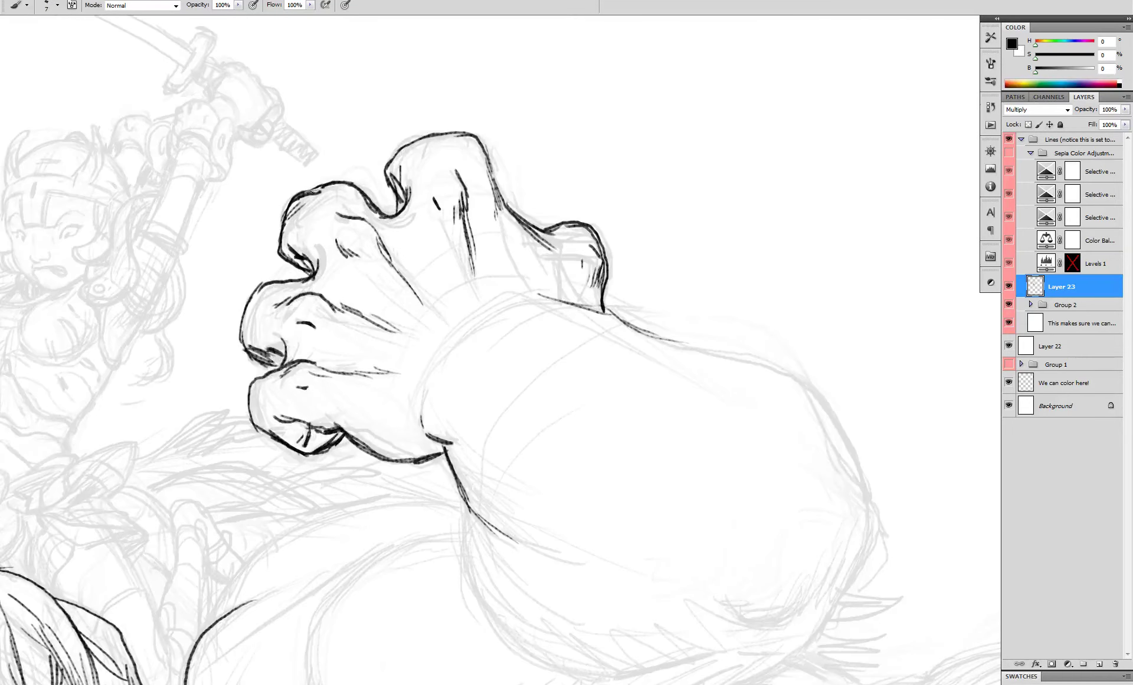
left_click_drag(284, 216, 278, 257)
left_click_drag(252, 383, 247, 424)
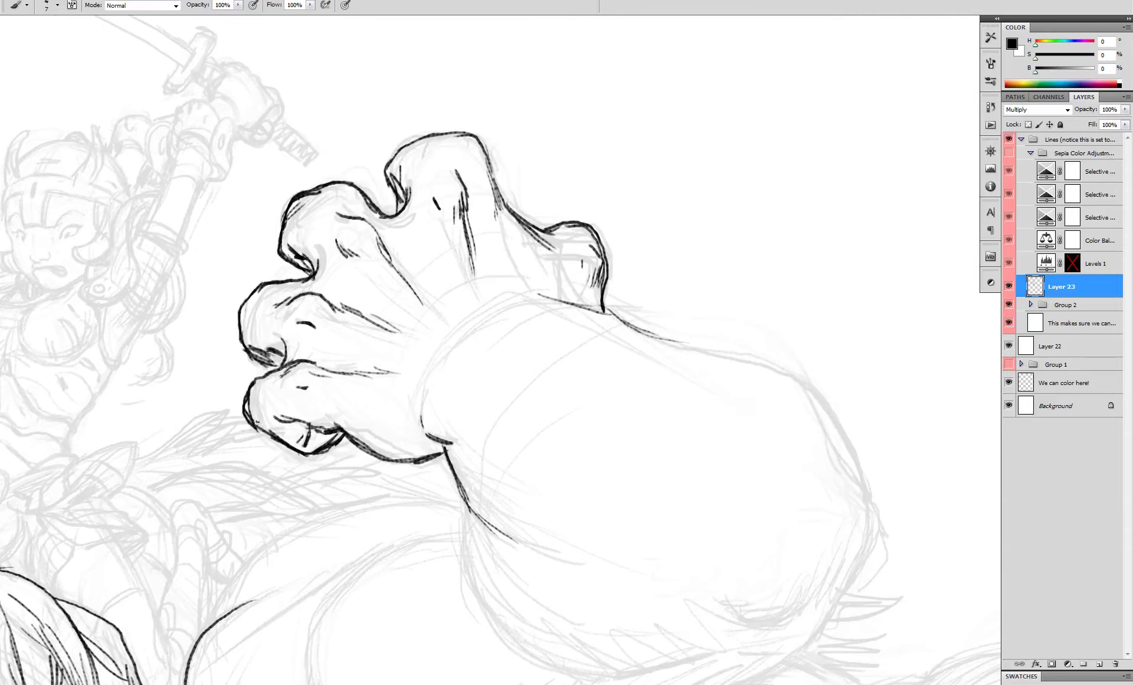
- Ink the curved upper edge of the open hand's wrist and the start of the forearm's lower contour
scroll(420, 341, "down", 5)
scroll(464, 375, "up", 4)
left_click_drag(314, 335, 328, 402)
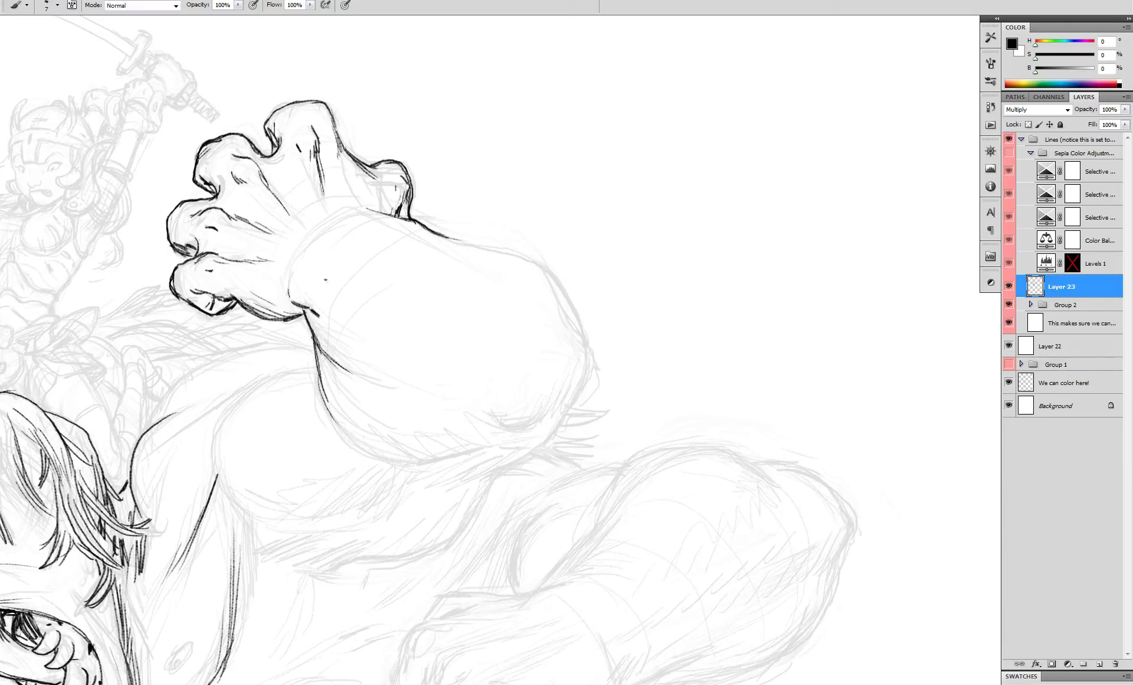
key("ctrl+z")
left_click_drag(336, 216, 377, 210)
key("ctrl+z")
- Ink the forearm's upper contour from the wrist around to the outer elbow, redoing strokes
left_click_drag(400, 315, 466, 236)
left_click_drag(598, 186, 446, 350)
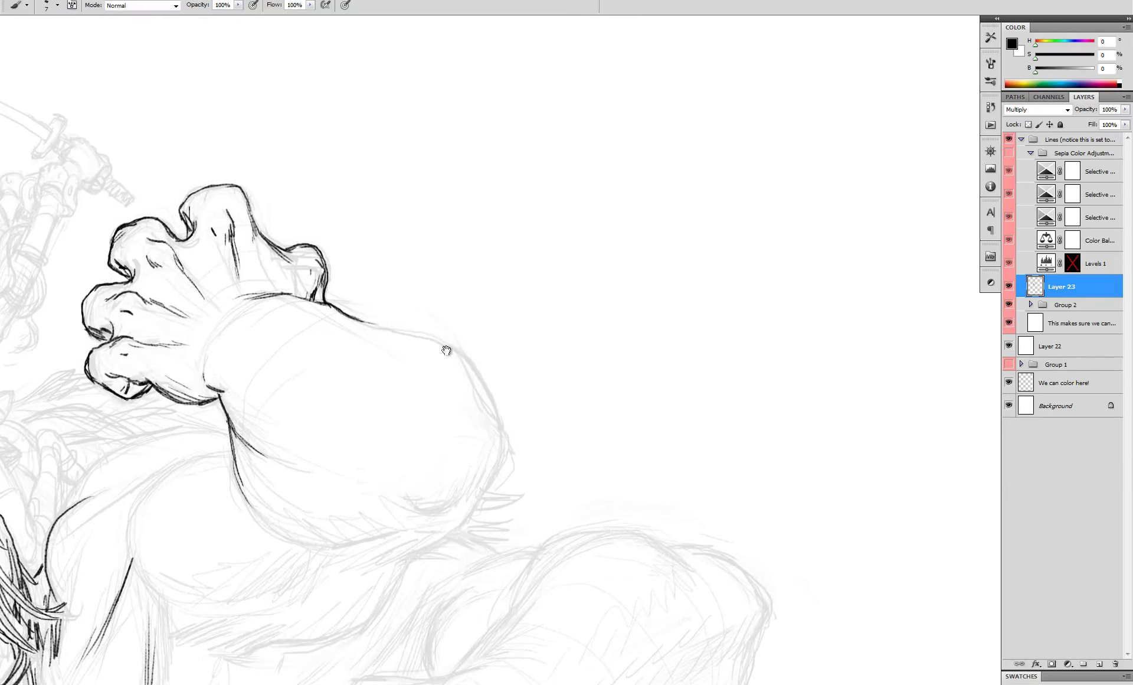
mouse_move(351, 320)
left_mouse_down()
mouse_move(433, 340)
mouse_move(501, 424)
left_mouse_up()
key("ctrl+alt+z")
key("ctrl+alt+z")
key("ctrl+alt+z")
mouse_move(452, 344)
left_mouse_down()
mouse_move(497, 421)
mouse_move(502, 457)
left_mouse_up()
- Ink the elbow's inner crease and its tapering underside strokes
key("ctrl+plus")
mouse_move(503, 513)
left_mouse_down()
mouse_move(602, 356)
mouse_move(571, 425)
left_mouse_up()
mouse_move(465, 418)
left_mouse_down()
mouse_move(512, 445)
mouse_move(537, 418)
mouse_move(510, 437)
left_mouse_up()
key("ctrl+z")
key("ctrl+alt+z")
key("ctrl+alt+z")
mouse_move(564, 407)
left_mouse_down()
mouse_move(535, 422)
mouse_move(519, 472)
mouse_move(448, 511)
mouse_move(378, 521)
left_mouse_up()
- Ink the forearm's lower contour curving from the wrist toward the elbow
left_click_drag(200, 329, 216, 407)
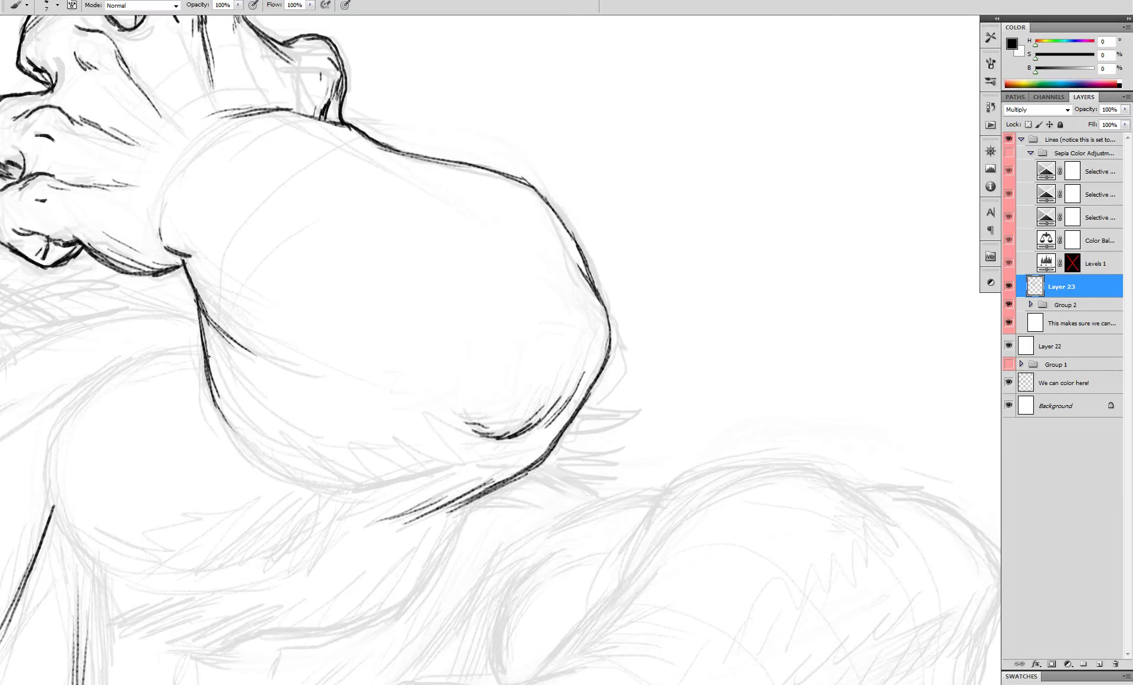
left_click_drag(205, 356, 234, 425)
left_click_drag(211, 386, 273, 468)
left_click_drag(222, 411, 301, 481)
left_click(304, 395, "ctrl+alt")
left_click(346, 339, "ctrl")
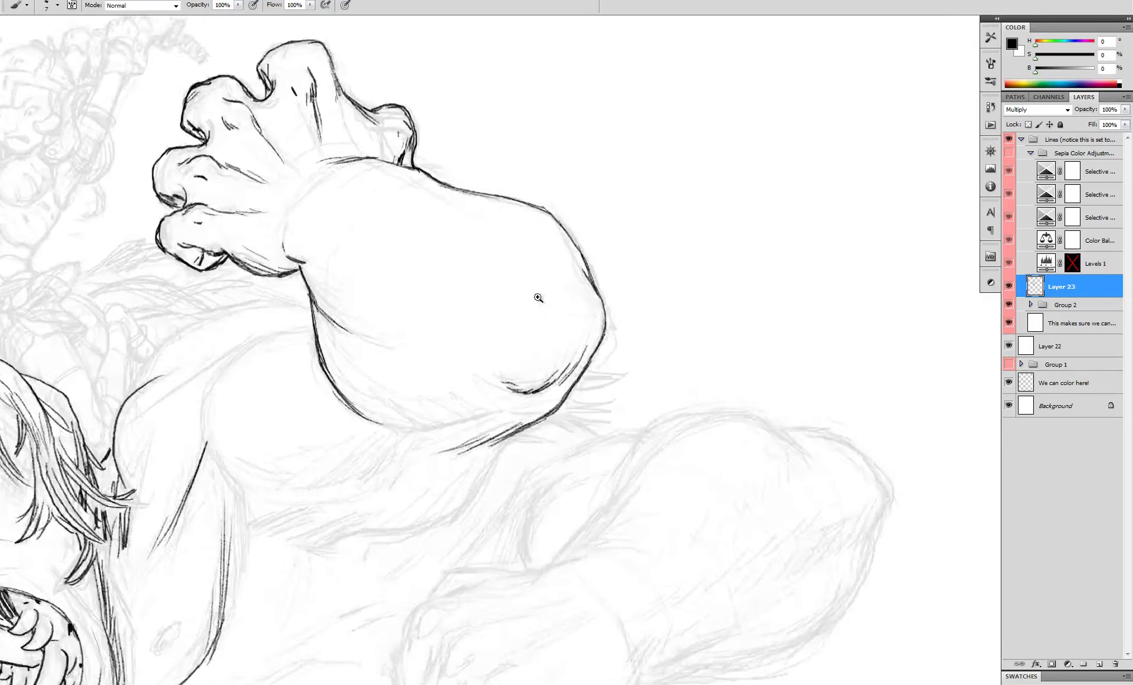
- Add a long muscle line across the upper forearm and shading lines below the wrist
left_click_drag(361, 124, 507, 227)
left_click(531, 237, "ctrl+alt")
left_click(534, 267, "ctrl")
left_click(525, 278, "ctrl")
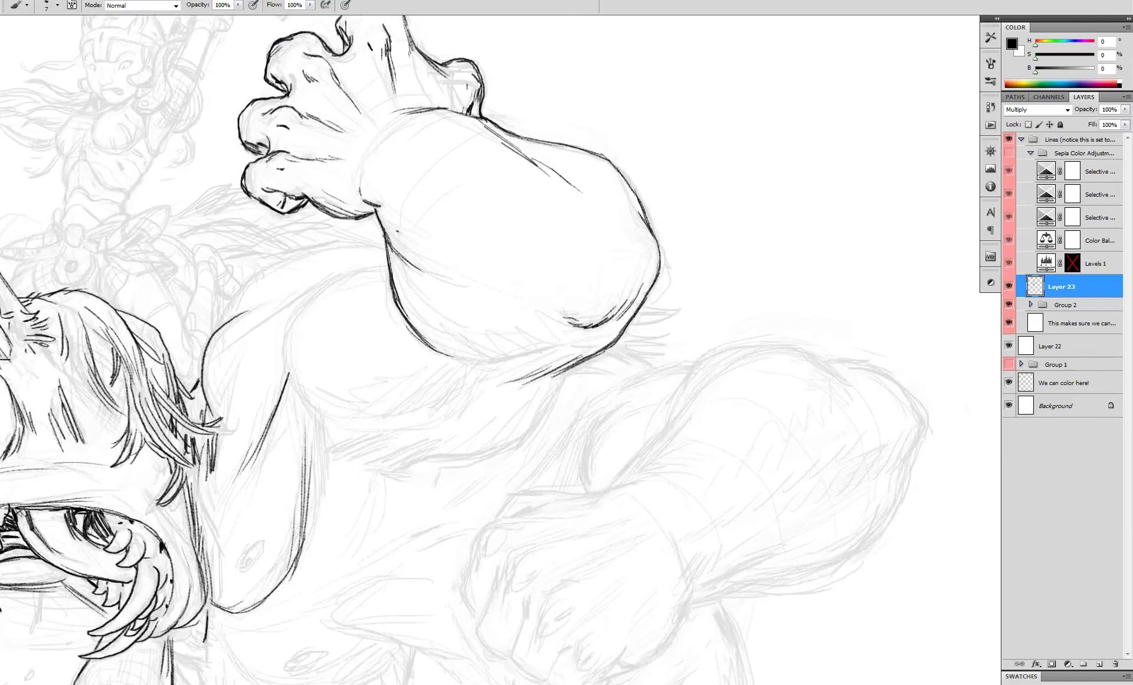
left_click_drag(378, 214, 420, 253)
left_click_drag(407, 236, 462, 264)
- Complete the forearm's underside contour toward the elbow with overlapping strokes
left_click(452, 360, "ctrl")
left_click_drag(451, 360, 478, 349)
left_click_drag(681, 290, 604, 305)
left_click_drag(689, 289, 578, 312)
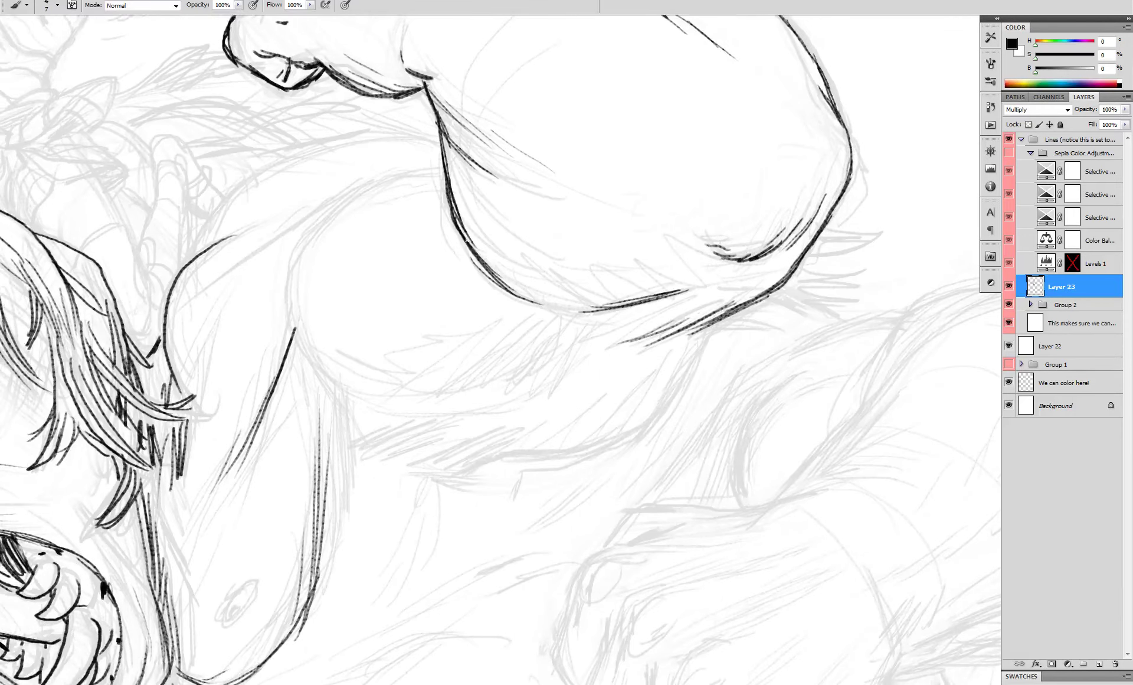
left_click_drag(463, 228, 599, 311)
left_click_drag(546, 285, 646, 300)
- Ink the upper arm's lower contour and rounded biceps edge, with dark hatching beneath the arm and at the armpit
mouse_move(714, 318)
left_mouse_down()
mouse_move(658, 417)
mouse_move(442, 475)
mouse_move(540, 415)
mouse_move(434, 472)
left_mouse_up()
left_click_drag(452, 426, 367, 455)
mouse_move(323, 408)
left_mouse_down()
mouse_move(319, 489)
mouse_move(331, 510)
left_mouse_up()
left_click_drag(345, 411, 349, 502)
mouse_move(443, 171)
left_mouse_down()
mouse_move(366, 185)
mouse_move(292, 271)
mouse_move(326, 386)
left_mouse_up()
mouse_move(291, 310)
left_mouse_down()
mouse_move(351, 404)
mouse_move(387, 409)
left_mouse_up()
left_click_drag(574, 320, 540, 390)
left_click_drag(560, 328, 502, 388)
left_click_drag(514, 359, 449, 394)
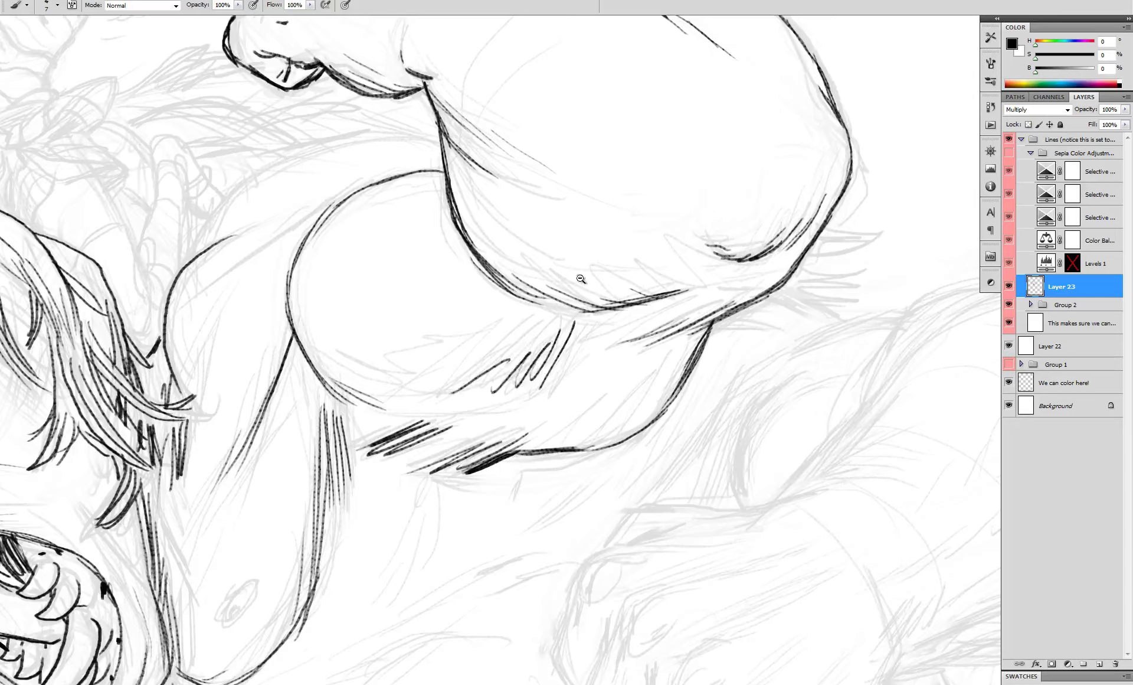
mouse_move(555, 363)
left_mouse_down()
mouse_move(579, 275)
mouse_move(510, 290)
left_mouse_up()
key("ctrl+alt+z")
key("ctrl+alt+z")
key("ctrl+alt+z")
- Hatch the biceps' underside with fine diagonal strokes and thicken the upper arm's lower contour
mouse_move(535, 263)
left_mouse_down()
mouse_move(493, 296)
mouse_move(451, 306)
left_mouse_up()
left_click_drag(538, 253, 496, 278)
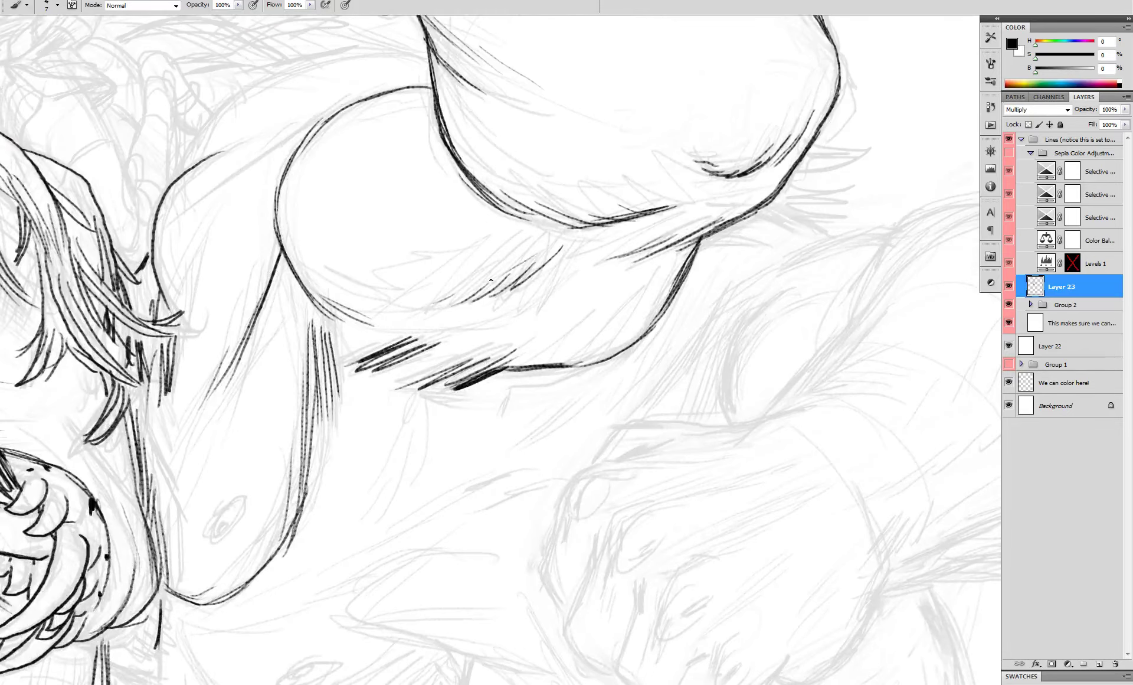
left_click_drag(572, 246, 528, 290)
mouse_move(673, 294)
left_mouse_down()
mouse_move(606, 364)
mouse_move(512, 370)
left_mouse_up()
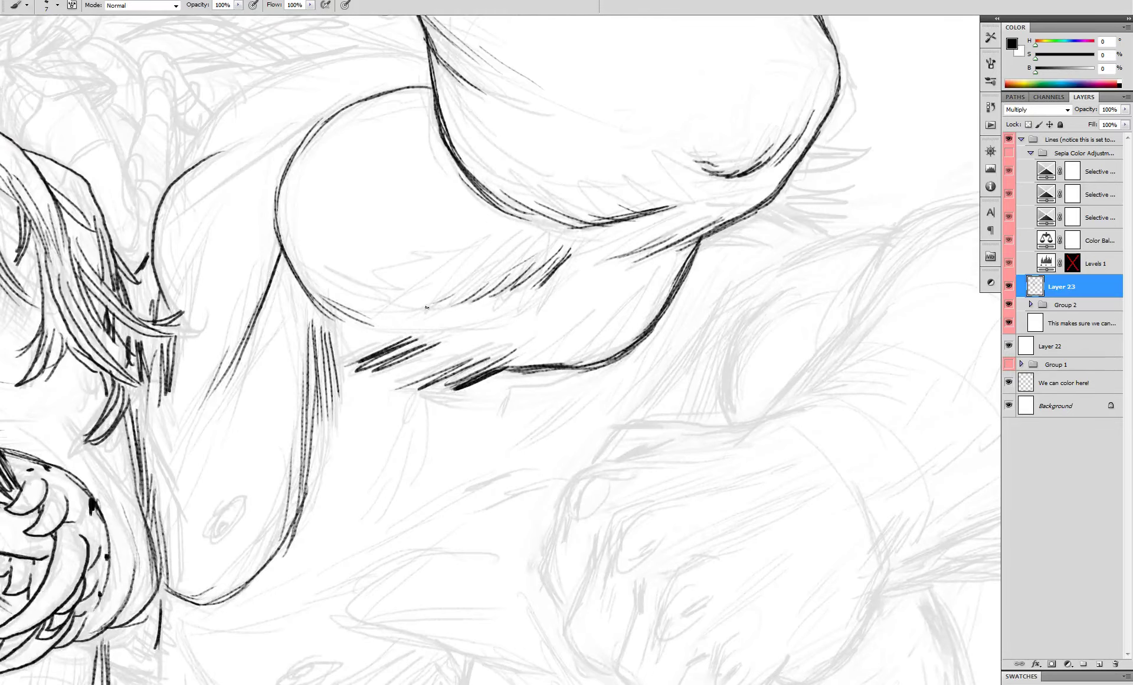
- Ink the shoulder's arched upper contour behind the forearm and add short shading strokes beside the hair
left_click_drag(199, 128, 323, 247)
mouse_move(297, 300)
left_mouse_down()
mouse_move(394, 191)
mouse_move(475, 169)
left_mouse_up()
left_click_drag(441, 171, 552, 178)
left_click_drag(426, 281, 568, 337)
left_click_drag(449, 330, 463, 303)
mouse_move(438, 356)
left_mouse_down()
mouse_move(464, 297)
mouse_move(492, 271)
left_mouse_up()
left_click_drag(470, 299, 503, 267)
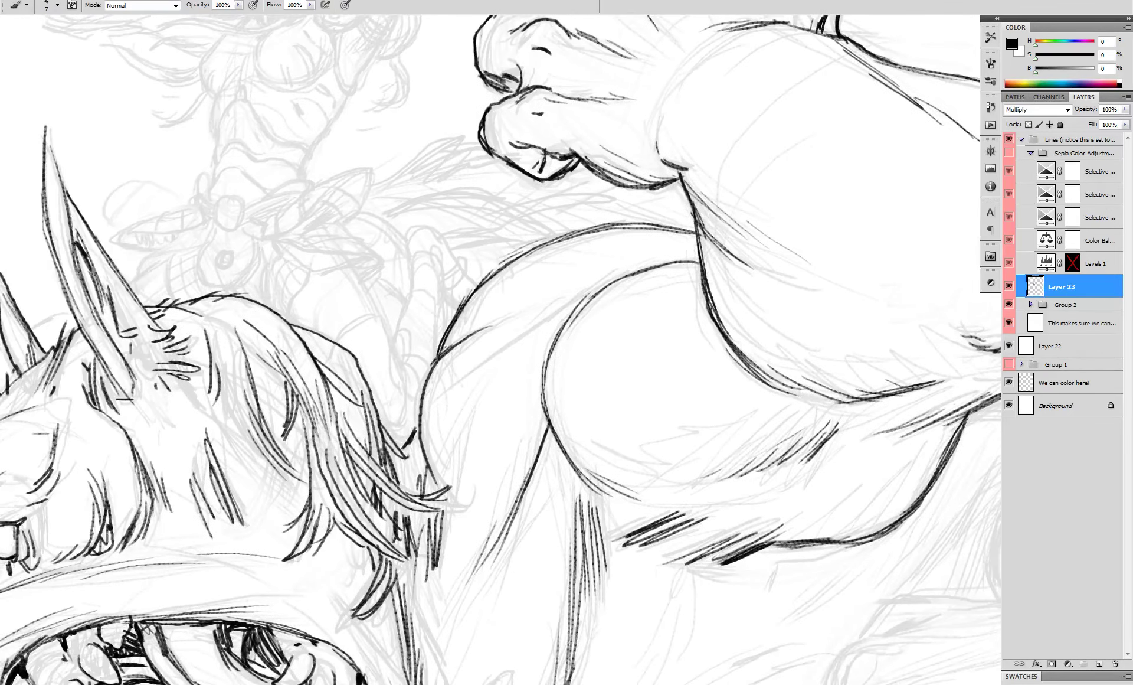
- Add muscle lines and light shading strokes across the shoulder beside the biceps
mouse_move(444, 348)
left_mouse_down()
mouse_move(426, 376)
mouse_move(418, 428)
mouse_move(426, 488)
left_mouse_up()
left_click_drag(553, 320, 552, 266)
left_click_drag(531, 436, 576, 302)
left_click_drag(521, 336, 493, 353)
left_click_drag(521, 253, 491, 335)
left_click_drag(509, 283, 492, 330)
left_click_drag(550, 225, 523, 265)
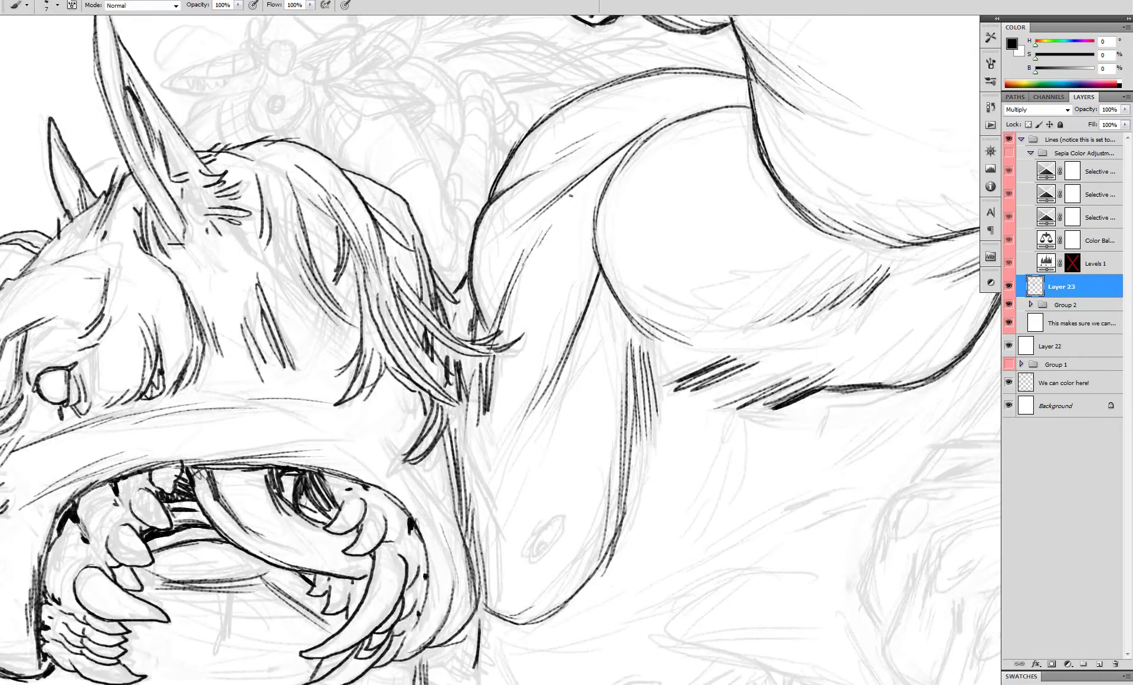
- Add an inner-arm line and dark strokes at the armpit below the biceps
left_click_drag(574, 367, 608, 297)
left_click_drag(657, 255, 668, 281)
left_click_drag(667, 262, 686, 304)
left_click(689, 290, "alt")
left_click(689, 290, "alt")
left_click(749, 308, "ctrl")
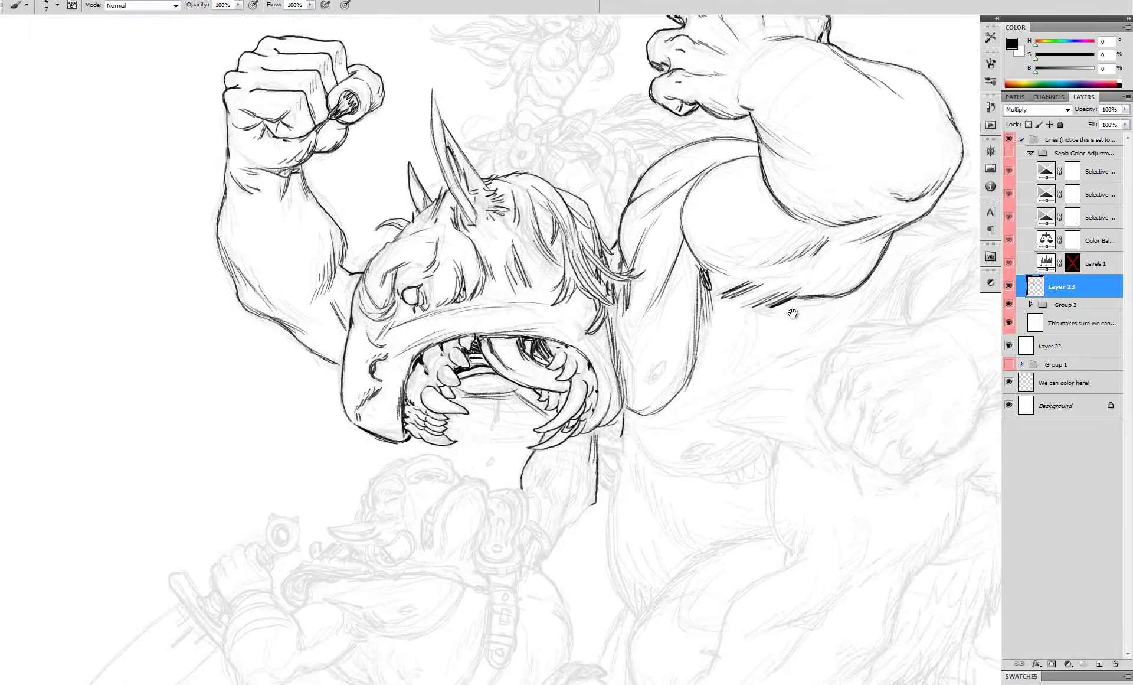
- Ink short fur tufts behind the raised arm's elbow and the line extending from beneath it
left_click_drag(794, 308, 673, 295)
left_click(822, 268, "ctrl")
left_click_drag(822, 268, 708, 311)
mouse_move(711, 222)
left_mouse_down()
mouse_move(737, 229)
mouse_move(709, 232)
left_mouse_up()
left_click_drag(731, 235, 707, 239)
left_click_drag(727, 244, 705, 258)
mouse_move(734, 271)
left_mouse_down()
mouse_move(706, 291)
mouse_move(660, 284)
left_mouse_up()
- Ink the lower arm's upper contour and the inner fold running down toward its fist, redoing strokes
left_click_drag(777, 276, 777, 268)
mouse_move(860, 248)
left_mouse_down()
mouse_move(778, 262)
mouse_move(736, 335)
left_mouse_up()
key("ctrl+alt+z")
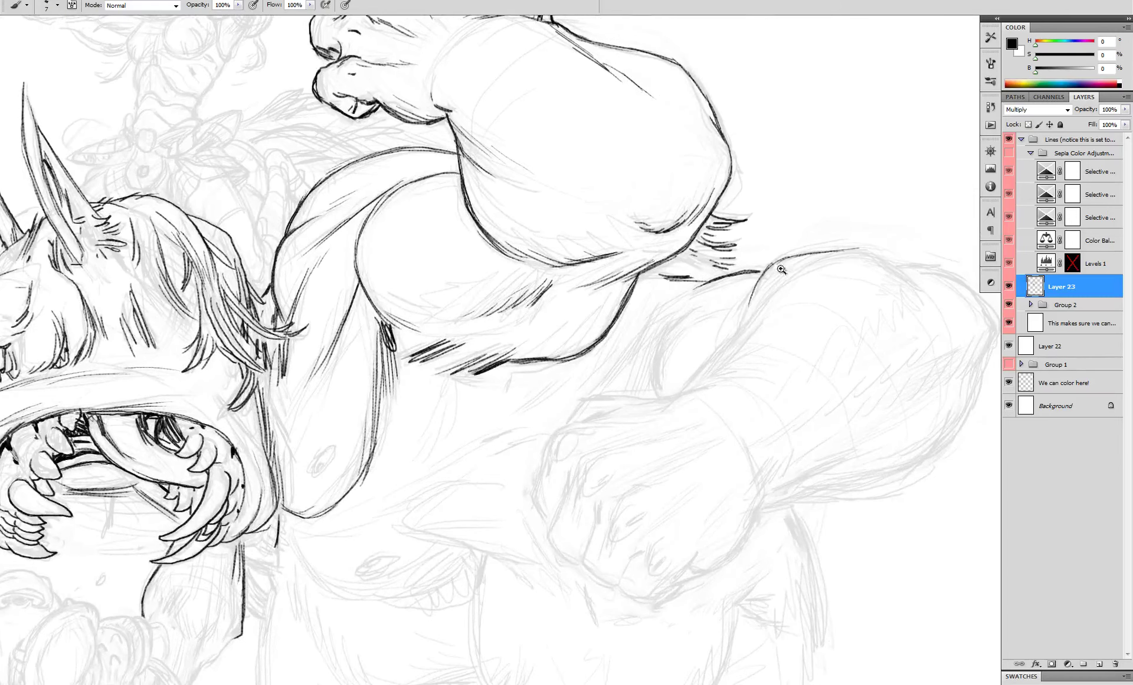
left_click(779, 268, "ctrl")
key("ctrl+alt+z")
key("ctrl+alt+z")
mouse_move(805, 252)
left_mouse_down()
mouse_move(724, 334)
mouse_move(709, 373)
left_mouse_up()
left_click_drag(719, 360, 669, 412)
left_click_drag(741, 338, 695, 386)
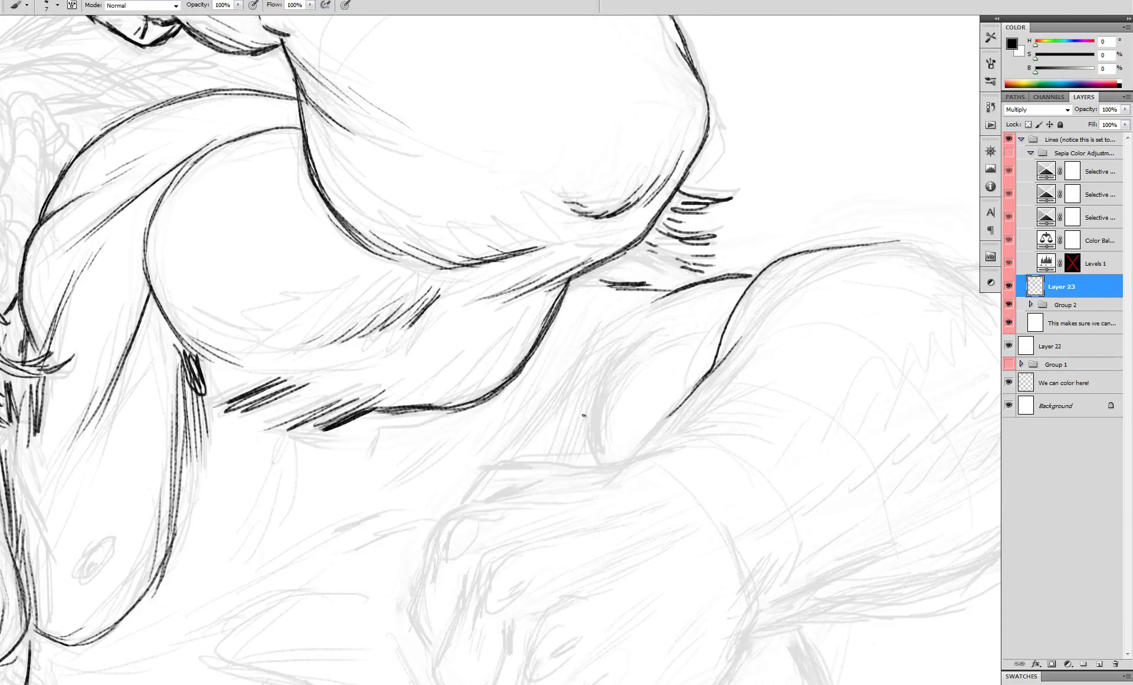
left_click_drag(625, 354, 641, 226)
left_click_drag(684, 287, 657, 319)
left_click_drag(701, 267, 654, 321)
- Outline the lower fist's first knuckle and the outer edge of its index finger
mouse_move(503, 384)
left_mouse_down()
mouse_move(455, 429)
mouse_move(481, 381)
left_mouse_up()
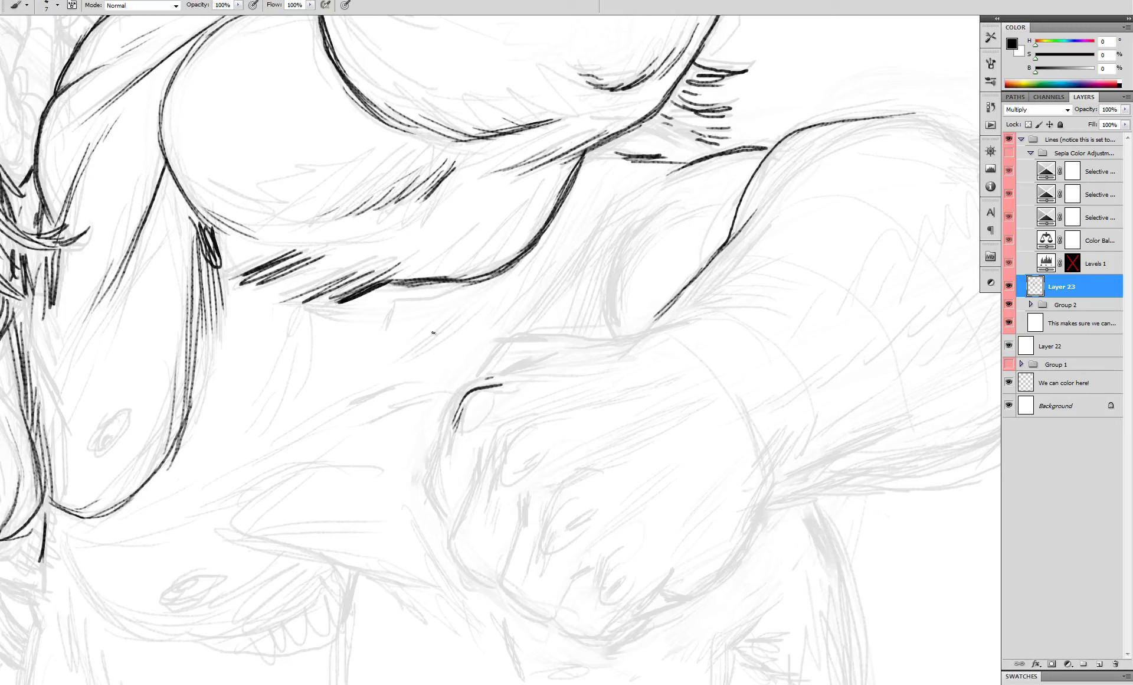
left_click_drag(529, 362, 500, 375)
left_click_drag(555, 351, 448, 405)
key("ctrl+z")
mouse_move(508, 373)
left_mouse_down()
mouse_move(466, 388)
mouse_move(430, 478)
mouse_move(452, 531)
left_mouse_up()
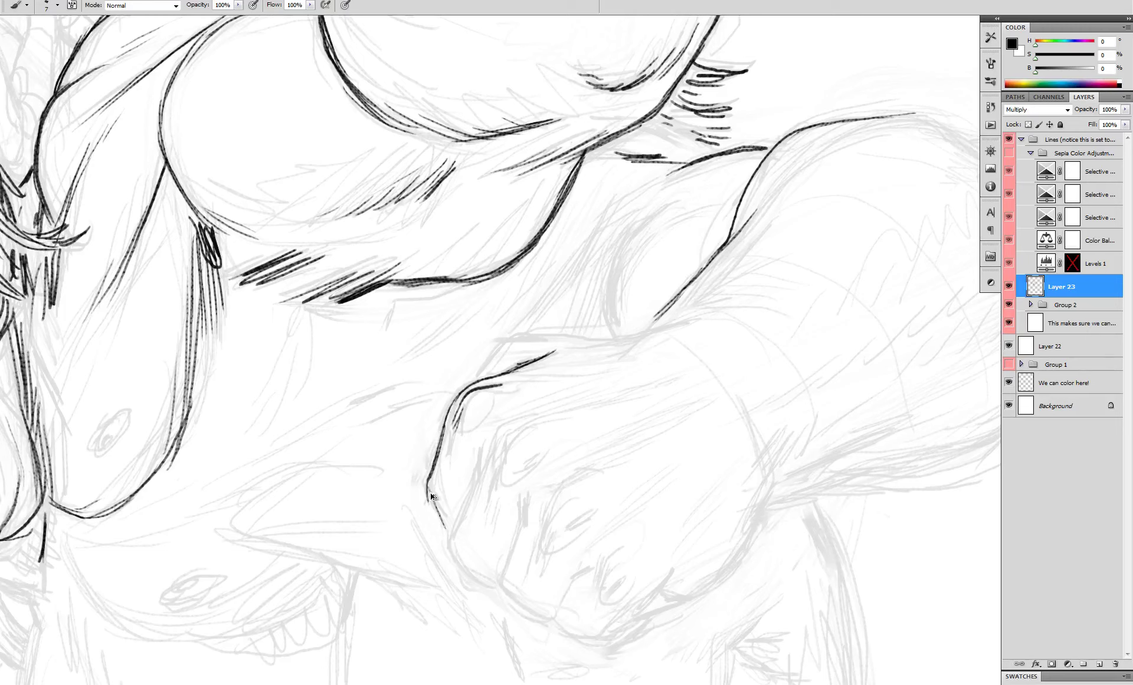
- Ink the lower fist's first finger division, the remaining knuckle curves and their short crease marks
left_click_drag(479, 446, 453, 554)
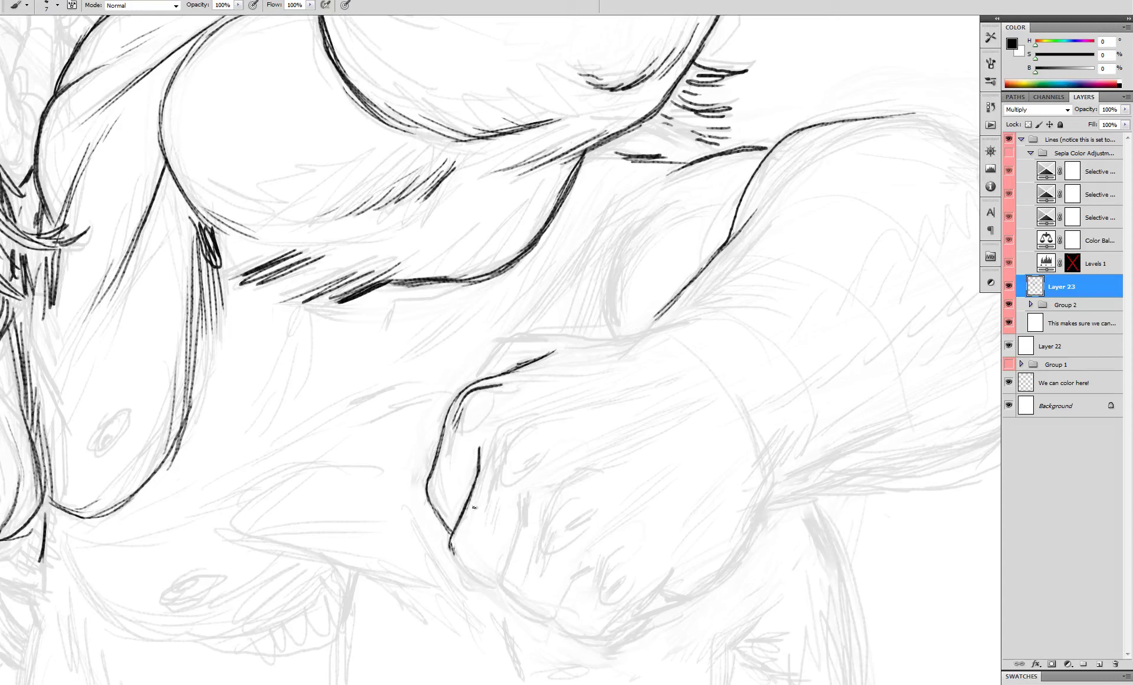
mouse_move(558, 418)
left_mouse_down()
mouse_move(519, 425)
mouse_move(506, 490)
left_mouse_up()
left_click_drag(456, 409, 462, 450)
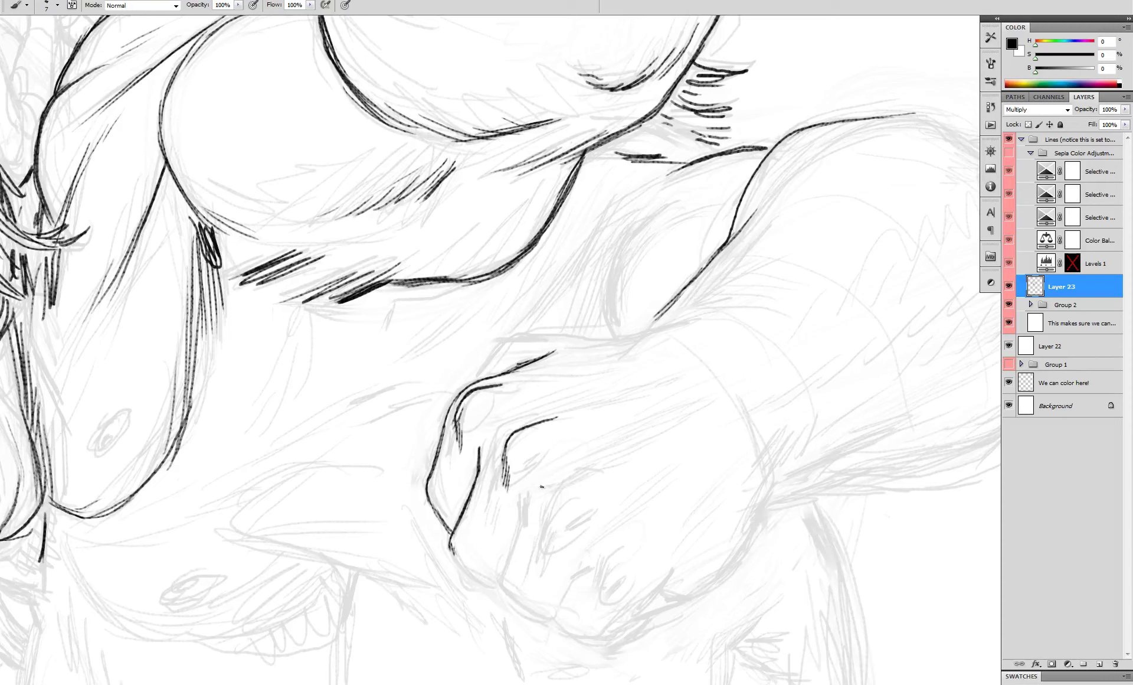
left_click_drag(564, 484, 548, 558)
left_click_drag(539, 455, 529, 466)
left_click_drag(488, 408, 477, 422)
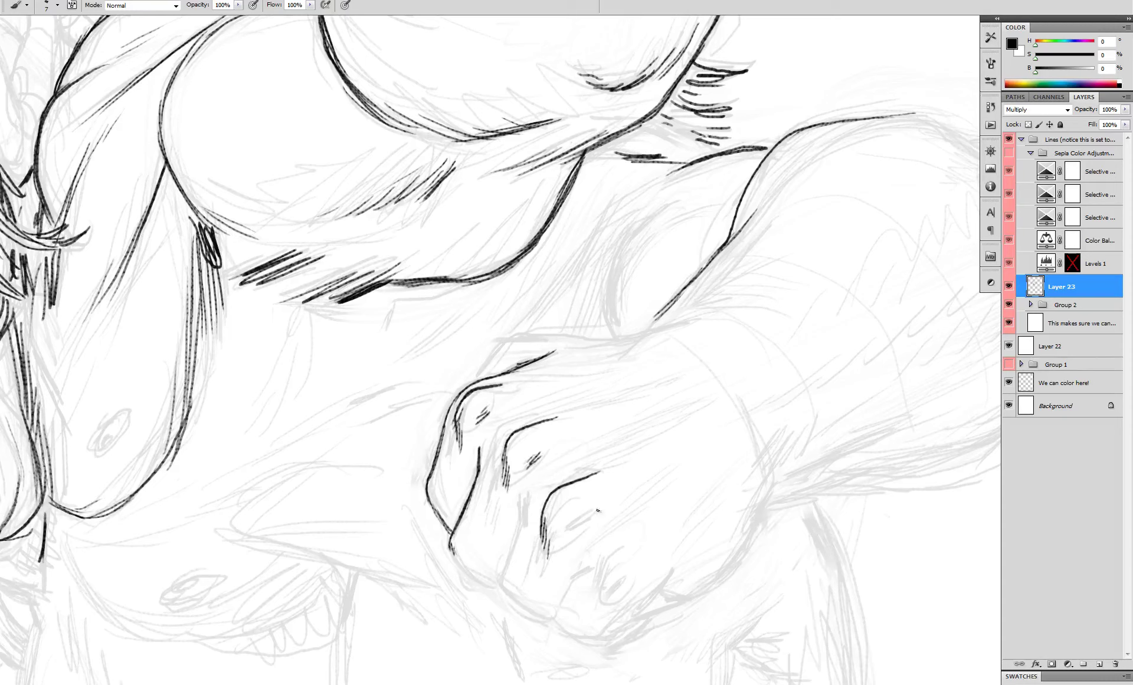
left_click_drag(593, 566, 576, 579)
left_click_drag(584, 571, 565, 598)
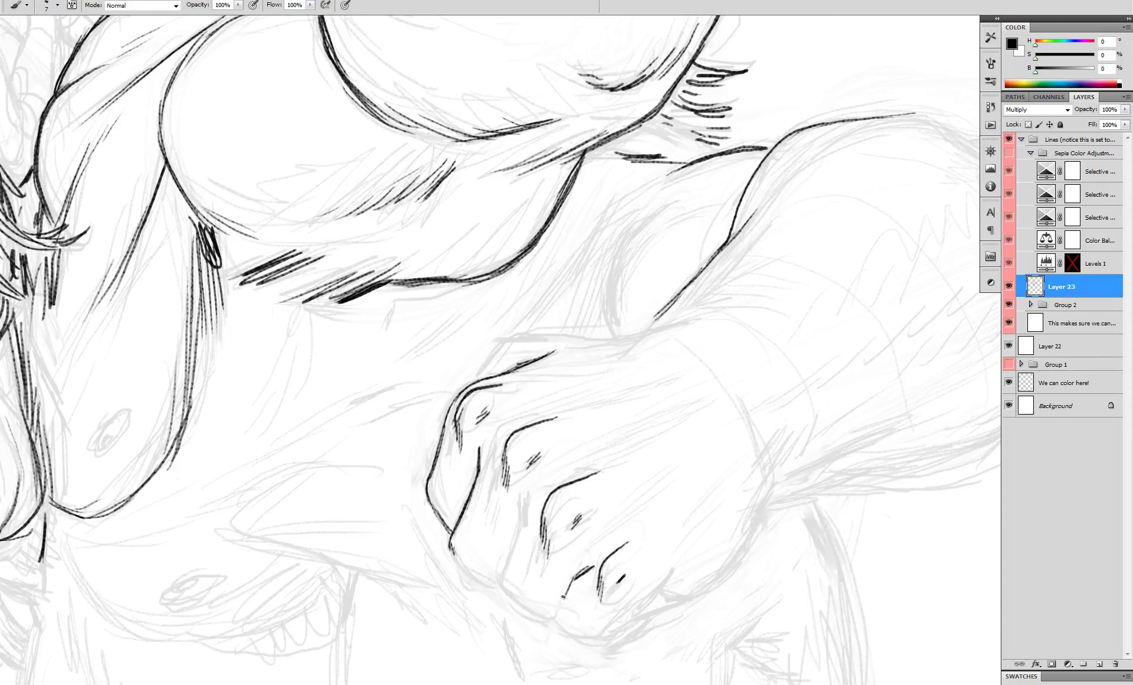
- Ink the rounded lower outlines and divisions of the lower fist's remaining fingers, redoing strokes
left_click_drag(521, 495, 524, 525)
mouse_move(524, 522)
left_mouse_down()
mouse_move(504, 579)
mouse_move(420, 382)
left_mouse_up()
mouse_move(340, 375)
left_mouse_down()
mouse_move(416, 439)
mouse_move(496, 470)
left_mouse_up()
key("ctrl+z")
key("ctrl+z")
key("ctrl+z")
key("ctrl+z")
key("ctrl+z")
mouse_move(444, 444)
left_mouse_down()
mouse_move(472, 469)
mouse_move(548, 429)
mouse_move(560, 407)
left_mouse_up()
left_click_drag(507, 449, 548, 431)
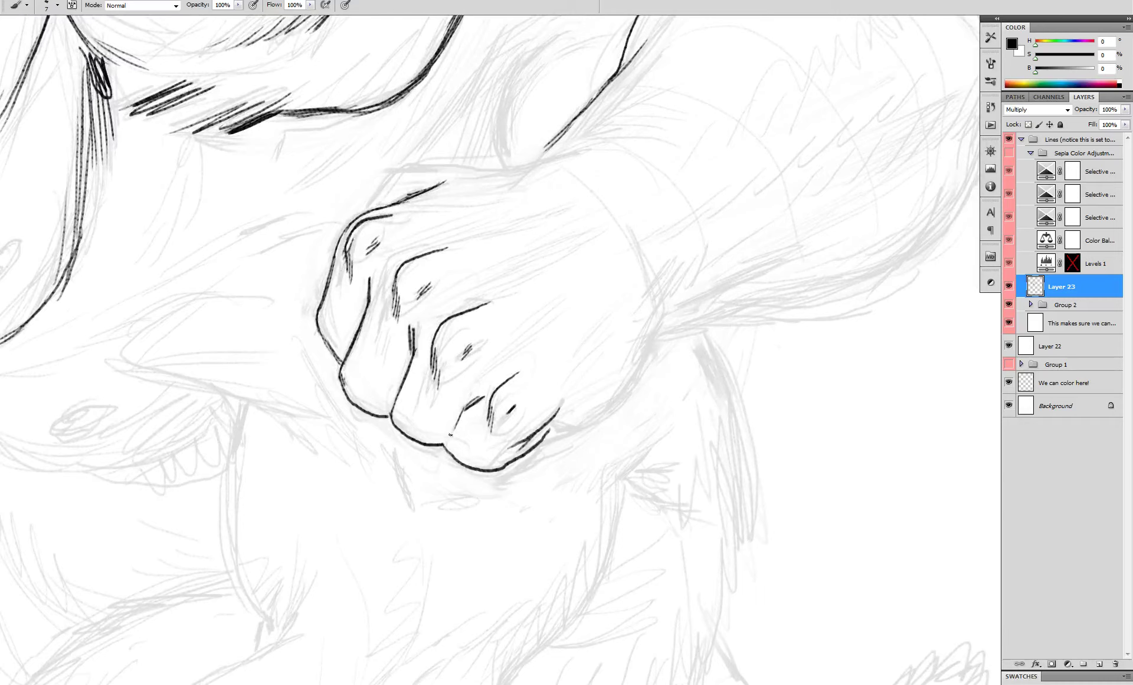
- Join the last finger's division line and add hatching along the sides of the lower fist's fingers
key("h")
left_click_drag(506, 382, 493, 378)
left_click_drag(473, 317, 458, 366)
left_click_drag(427, 288, 418, 328)
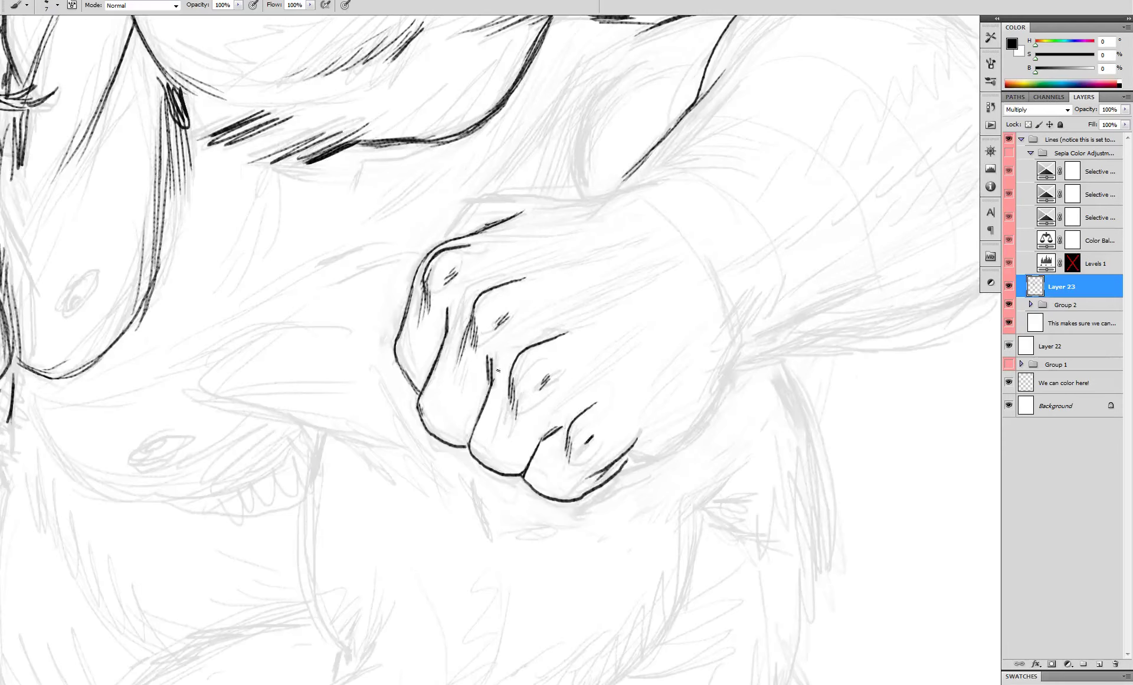
left_click_drag(510, 389, 505, 427)
left_click_drag(514, 398, 506, 422)
- Extend tendon lines from the first three knuckles across the back of the lower fist
left_click_drag(548, 339, 607, 308)
left_click_drag(503, 285, 609, 248)
left_click_drag(450, 248, 579, 222)
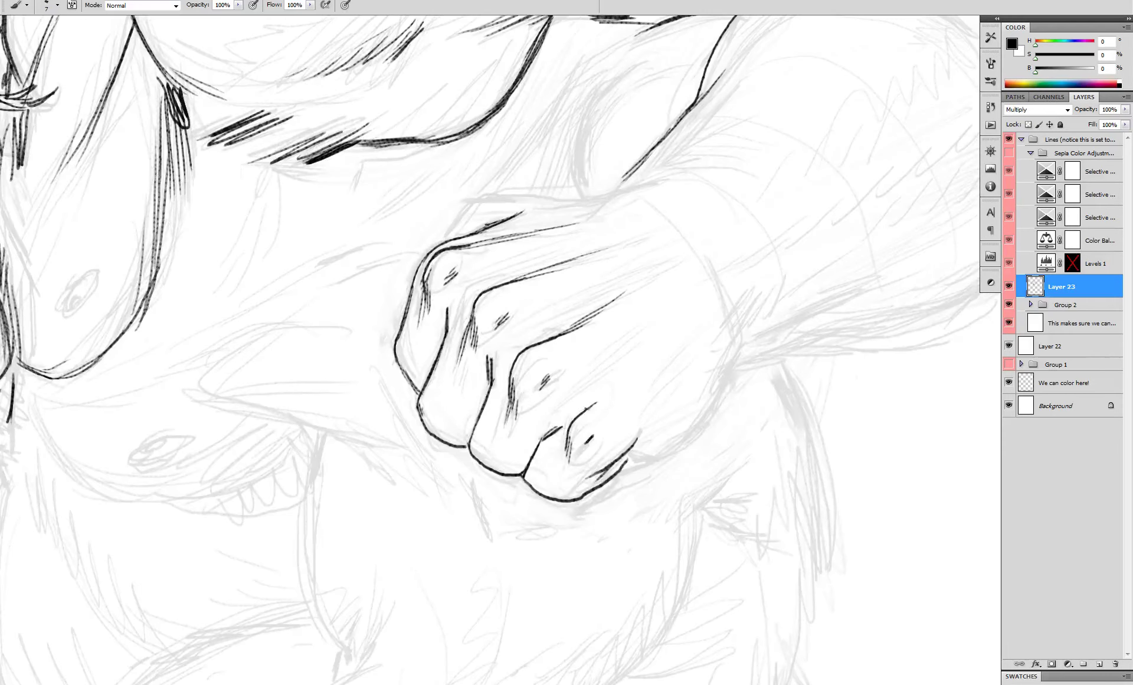
- Add a tendon stroke behind the lower fist's last knuckle and short shading strokes beside the other knuckles and finger divisions
left_click_drag(584, 410, 630, 368)
left_click_drag(567, 397, 581, 384)
left_click_drag(527, 345, 508, 369)
left_click_drag(489, 364, 480, 410)
left_click_drag(447, 313, 443, 343)
key("space")
left_click_drag(454, 366, 443, 344)
- Ink the lower fist's remaining outer edges, joining the thumb side and the little-finger side to the wrist
left_click_drag(446, 422, 460, 425)
left_click_drag(383, 326, 470, 438)
key("space")
left_click_drag(532, 463, 551, 602)
mouse_move(670, 294)
left_mouse_down()
mouse_move(578, 321)
mouse_move(496, 312)
mouse_move(452, 360)
left_mouse_up()
left_click_drag(600, 302, 416, 206)
mouse_move(453, 478)
left_mouse_down()
mouse_move(524, 446)
mouse_move(563, 375)
mouse_move(523, 451)
mouse_move(485, 475)
left_mouse_up()
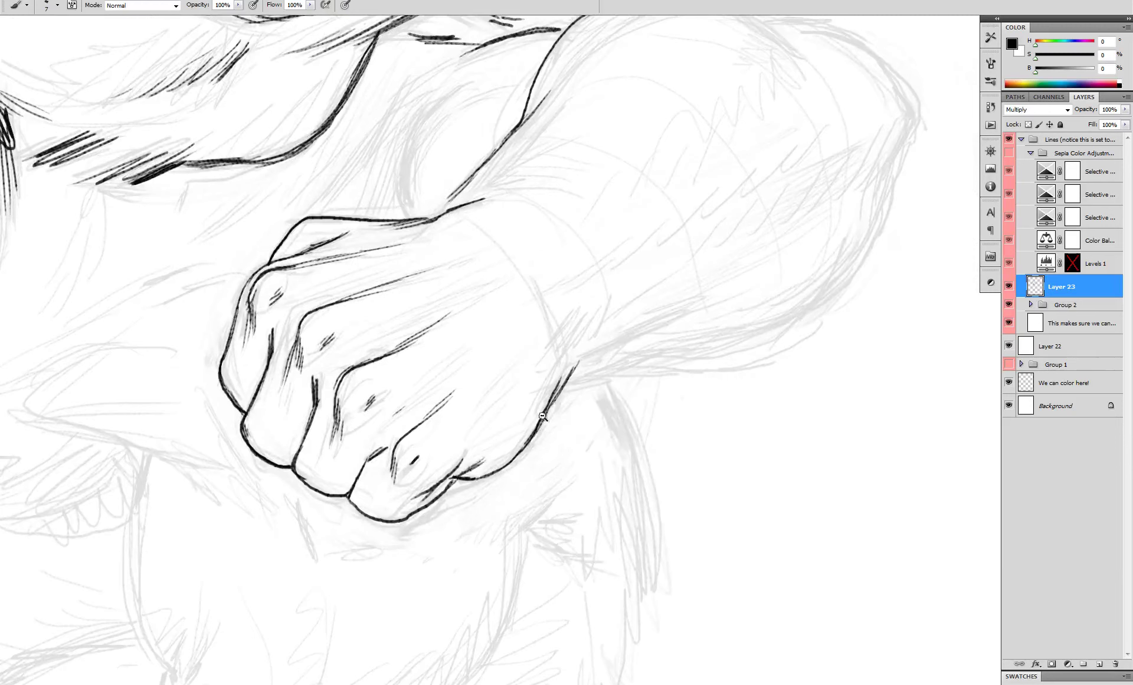
scroll(552, 424, "down", 3)
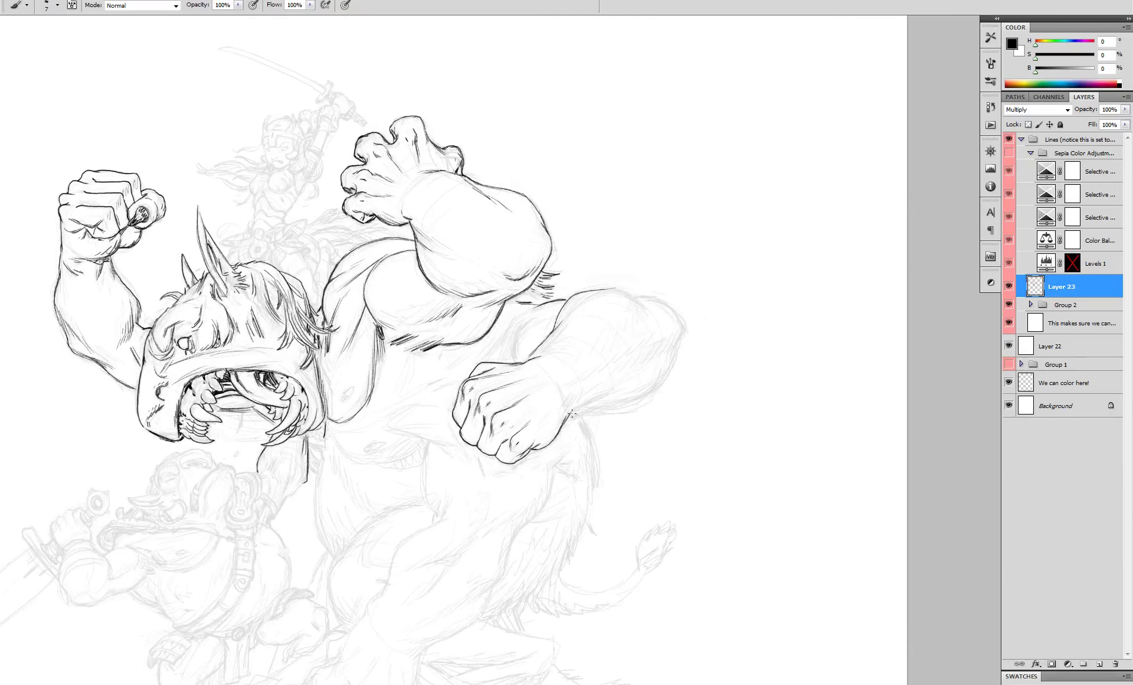
- Add long muscle contour strokes to the raised forearm just below the wrist
scroll(494, 223, "up", 1)
left_click_drag(392, 146, 418, 171)
left_click_drag(399, 150, 443, 189)
scroll(449, 184, "down", 4)
scroll(461, 177, "up", 5)
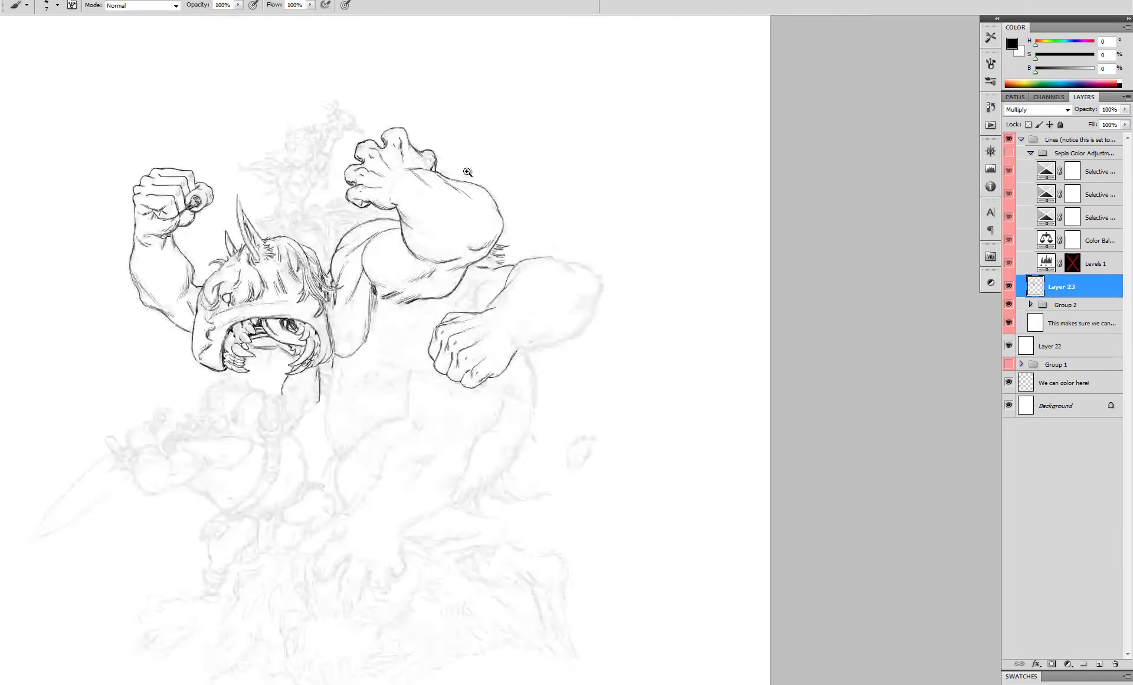
key("ctrl+z")
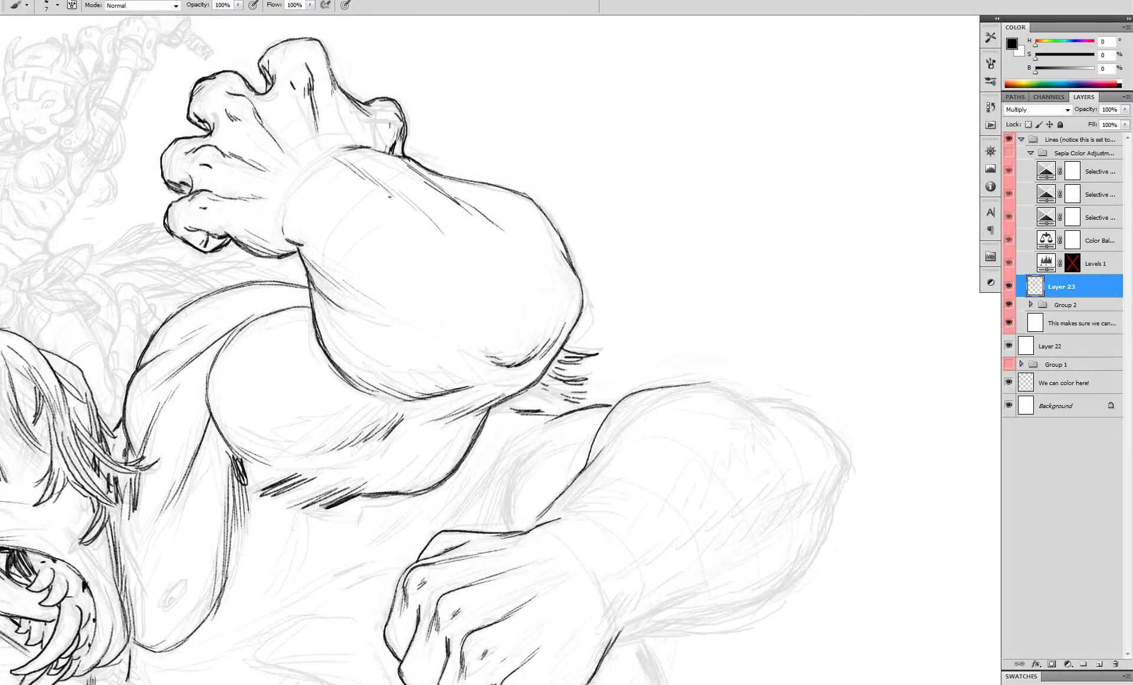
scroll(343, 153, "down", 3)
scroll(381, 239, "up", 3)
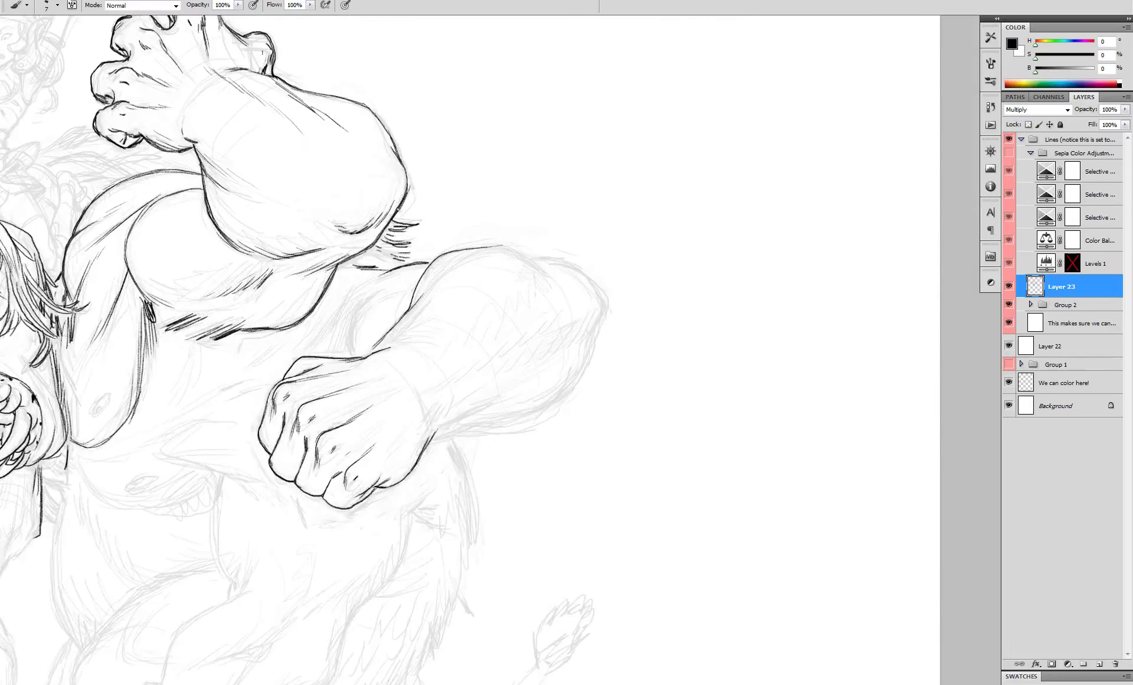
- Add shading strokes to the raised arm's upper arm and short fur marks behind its elbow
left_click_drag(359, 255, 297, 320)
scroll(393, 222, "up", 1)
mouse_move(392, 221)
left_mouse_down()
mouse_move(428, 224)
mouse_move(405, 229)
left_mouse_up()
left_click_drag(390, 233, 410, 235)
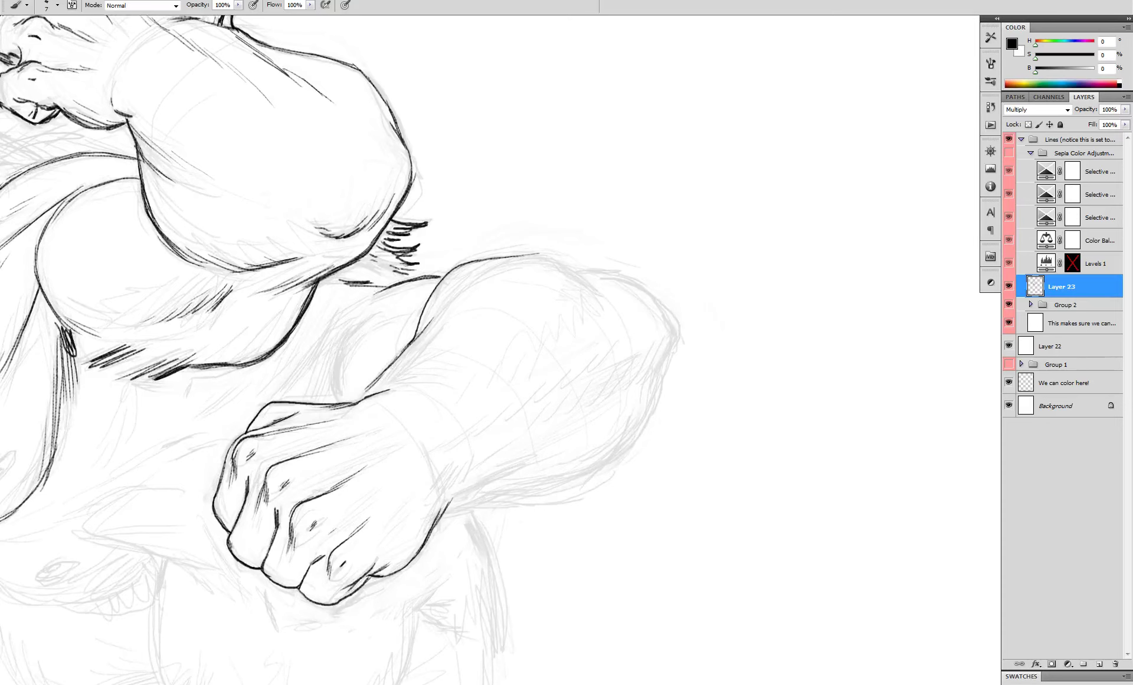
scroll(753, 286, "down", 3)
scroll(705, 326, "up", 3)
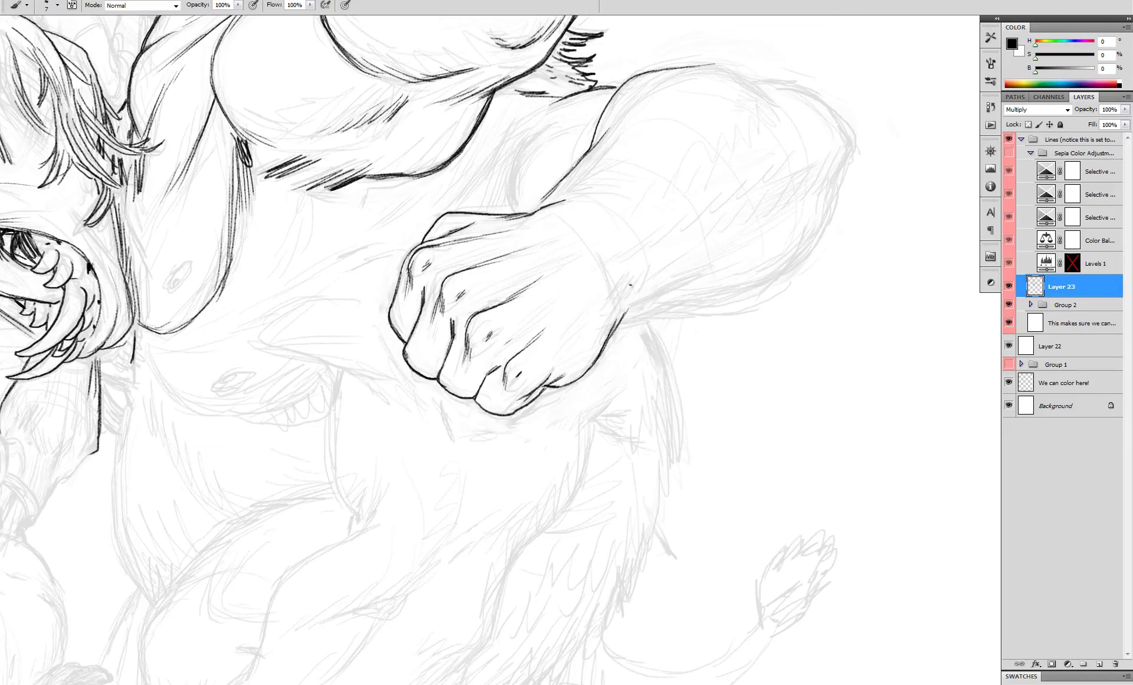
- Ink the lower forearm's underside contour from the wrist to the elbow, with dark crease strokes at the wrist
left_click_drag(629, 281, 619, 309)
left_click_drag(624, 284, 613, 310)
mouse_move(618, 288)
left_mouse_down()
mouse_move(609, 311)
mouse_move(711, 267)
left_mouse_up()
mouse_move(620, 318)
left_mouse_down()
mouse_move(764, 279)
mouse_move(829, 218)
mouse_move(850, 148)
mouse_move(817, 240)
left_mouse_up()
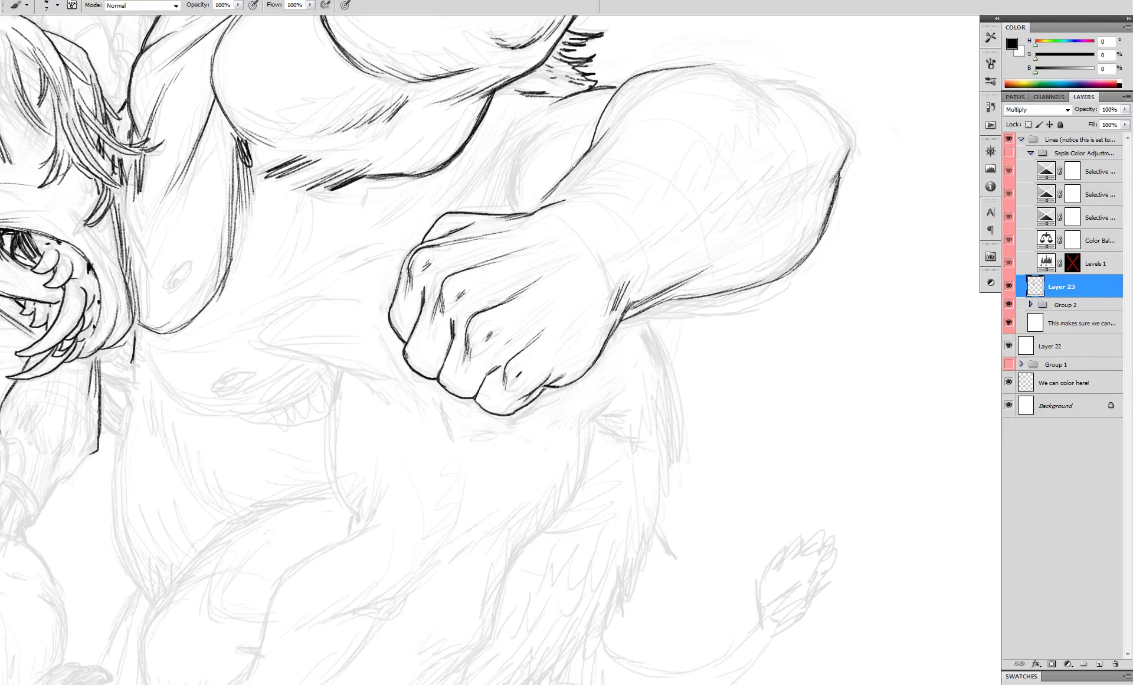
left_click_drag(843, 168, 800, 258)
scroll(676, 157, "up", 4)
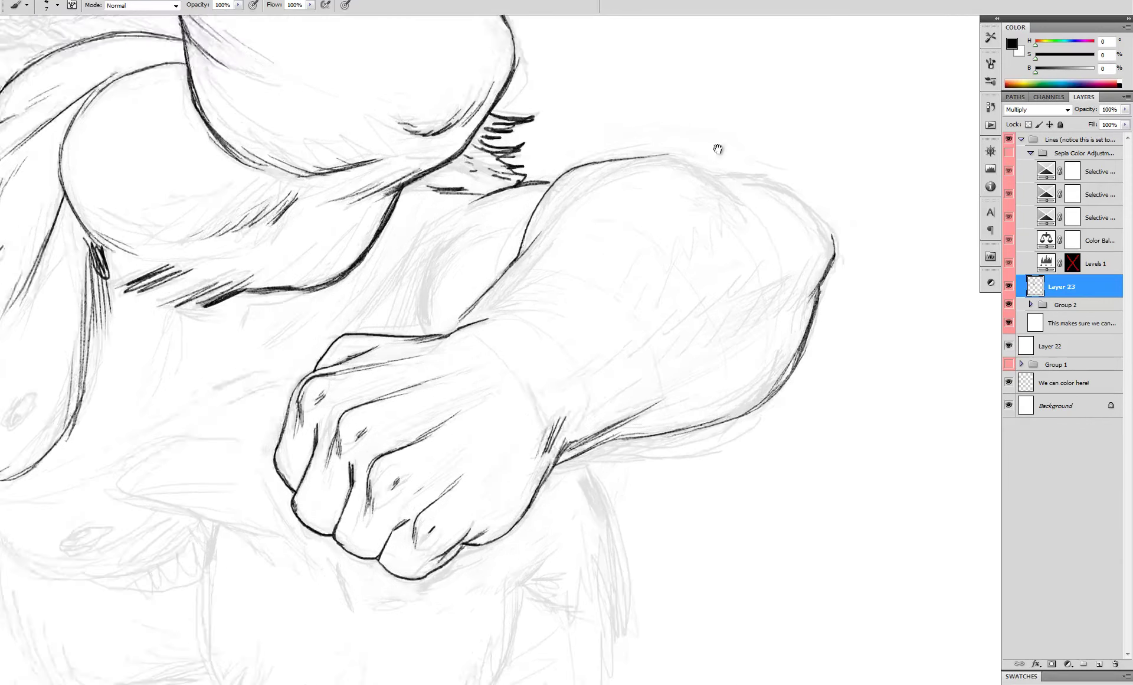
- Ink the lower arm's upper outline over the forearm muscle to the elbow and hatch beside the elbow
left_click_drag(436, 235, 522, 281)
mouse_move(487, 254)
left_mouse_down()
mouse_move(521, 260)
mouse_move(631, 321)
mouse_move(644, 355)
mouse_move(612, 401)
left_mouse_up()
left_click_drag(620, 370, 598, 407)
left_click_drag(612, 378, 580, 417)
mouse_move(603, 376)
left_mouse_down()
mouse_move(563, 432)
mouse_move(581, 394)
left_mouse_up()
- Add crease and shading strokes where the lower arm's two upper muscle bulges meet, undoing the last stroke
mouse_move(489, 263)
left_mouse_down()
mouse_move(519, 291)
mouse_move(514, 307)
left_mouse_up()
left_click_drag(499, 282, 532, 334)
scroll(684, 298, "down", 1)
left_click_drag(541, 288, 547, 267)
mouse_move(530, 323)
left_mouse_down()
mouse_move(570, 291)
mouse_move(550, 302)
left_mouse_up()
key("ctrl+z")
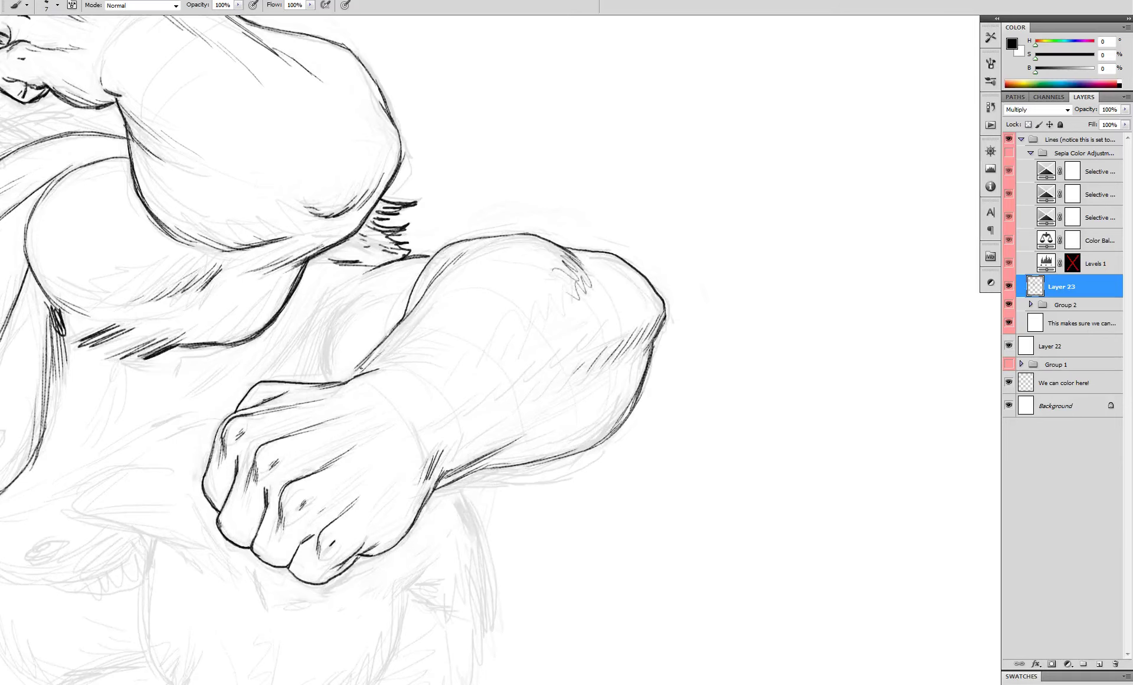
- Hatch along the lower forearm's muscle divisions from the elbow toward the wrist
left_click_drag(361, 369, 392, 340)
left_click_drag(562, 436, 576, 362)
left_click_drag(564, 309, 613, 265)
left_click_drag(525, 330, 573, 290)
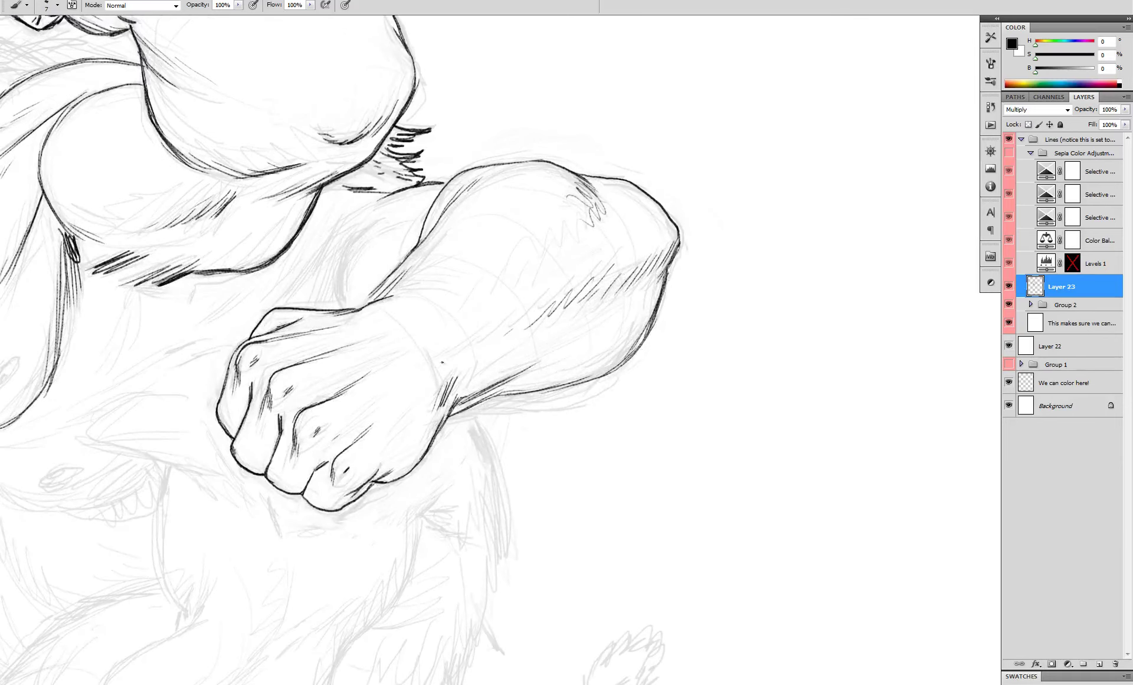
left_click_drag(439, 367, 493, 317)
left_click_drag(577, 206, 514, 277)
- Ink the creature's furry back edge from below the lower wrist down toward the tail base with jagged tufts
mouse_move(649, 320)
left_mouse_down()
mouse_move(564, 383)
mouse_move(454, 417)
mouse_move(413, 463)
left_mouse_up()
mouse_move(472, 412)
left_mouse_down()
mouse_move(503, 476)
mouse_move(514, 539)
left_mouse_up()
mouse_move(511, 536)
left_mouse_down()
mouse_move(515, 401)
mouse_move(507, 435)
left_mouse_up()
mouse_move(505, 406)
left_mouse_down()
mouse_move(512, 439)
mouse_move(496, 456)
left_mouse_up()
mouse_move(500, 427)
left_mouse_down()
mouse_move(492, 489)
mouse_move(505, 522)
left_mouse_up()
left_click_drag(486, 481, 465, 553)
left_click_drag(465, 533, 457, 582)
- Ink fur tufts around the tail base and rump, and dismiss the Windows performance prompt, keeping the current color scheme
mouse_move(452, 545)
left_mouse_down()
mouse_move(436, 616)
mouse_move(463, 630)
left_mouse_up()
mouse_move(403, 629)
left_mouse_down()
mouse_move(489, 482)
mouse_move(496, 537)
mouse_move(566, 534)
left_mouse_up()
mouse_move(466, 490)
left_mouse_down()
mouse_move(505, 529)
mouse_move(564, 534)
left_mouse_up()
left_click_drag(523, 419, 481, 484)
left_click_drag(485, 471, 439, 519)
left_click_drag(434, 512, 455, 564)
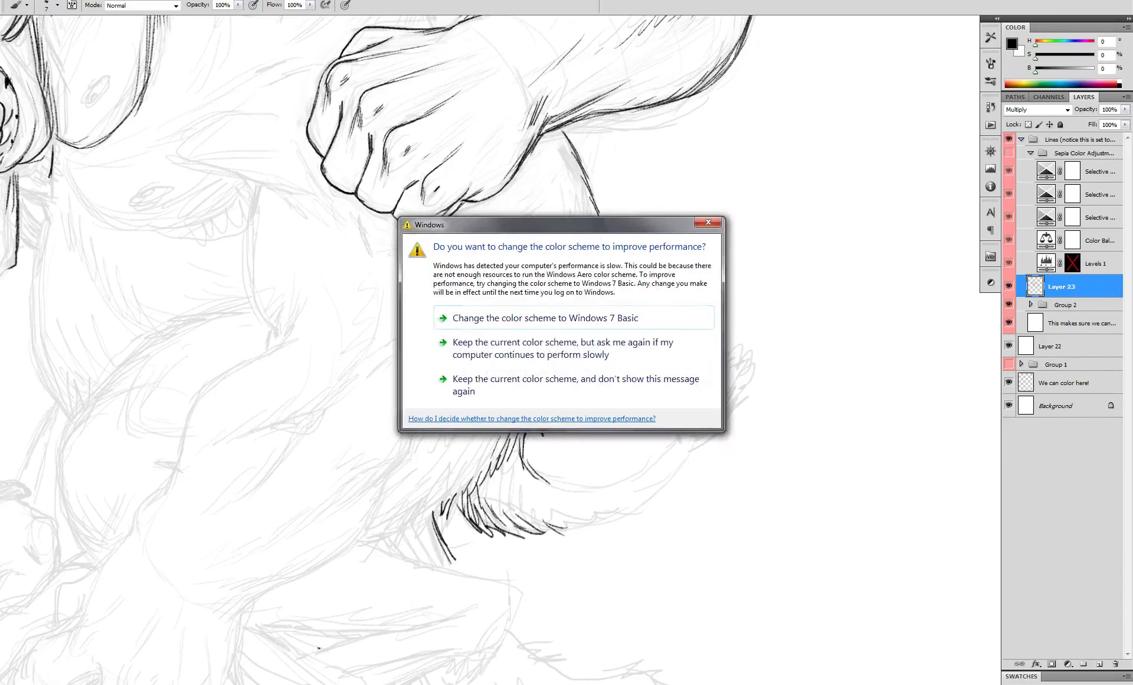
left_click(570, 365)
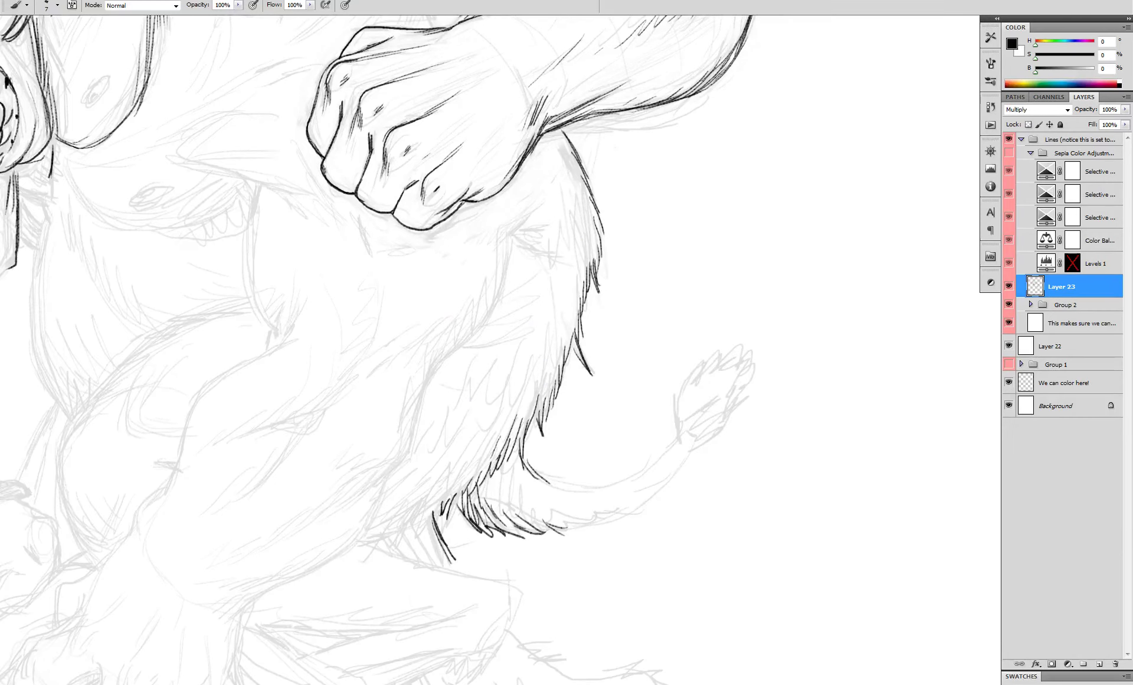
- Ink the tail's upper and lower edges out to the tuft and darken the fur beneath its base
left_click_drag(570, 36, 635, 265)
left_click_drag(319, 168, 570, 292)
left_click_drag(639, 321, 374, 200)
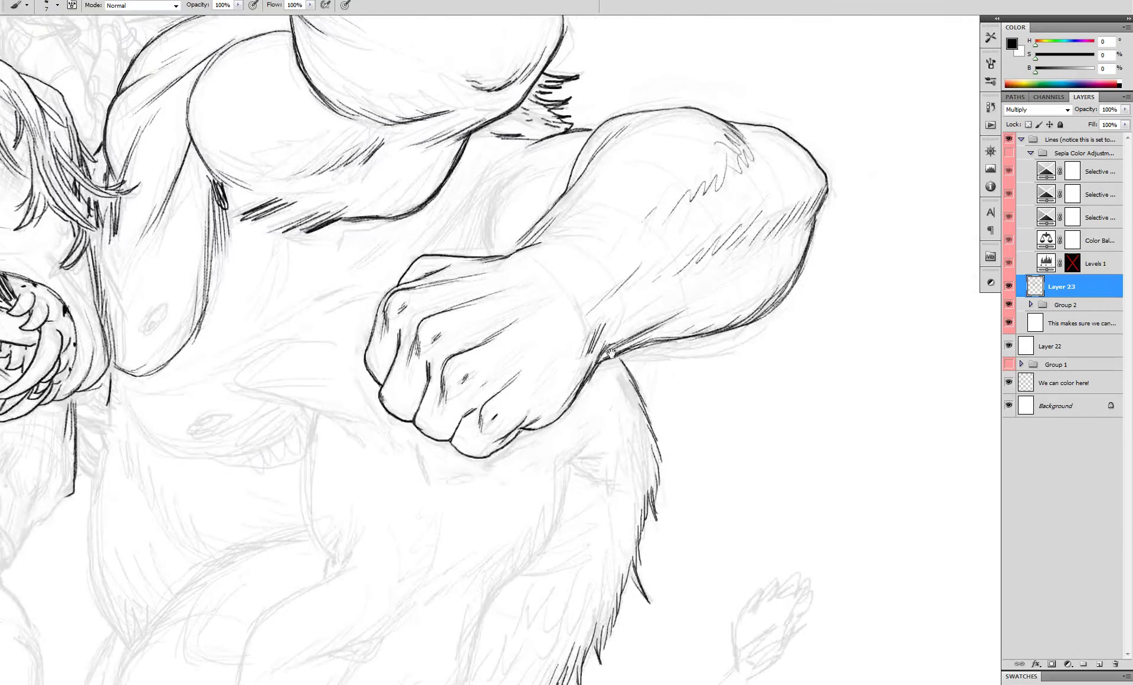
left_click_drag(624, 639, 633, 425)
mouse_move(552, 600)
left_mouse_down()
mouse_move(616, 597)
mouse_move(770, 526)
mouse_move(798, 495)
left_mouse_up()
mouse_move(793, 446)
left_mouse_down()
mouse_move(742, 505)
mouse_move(595, 529)
left_mouse_up()
left_click_drag(472, 546, 442, 579)
left_click_drag(442, 562, 429, 589)
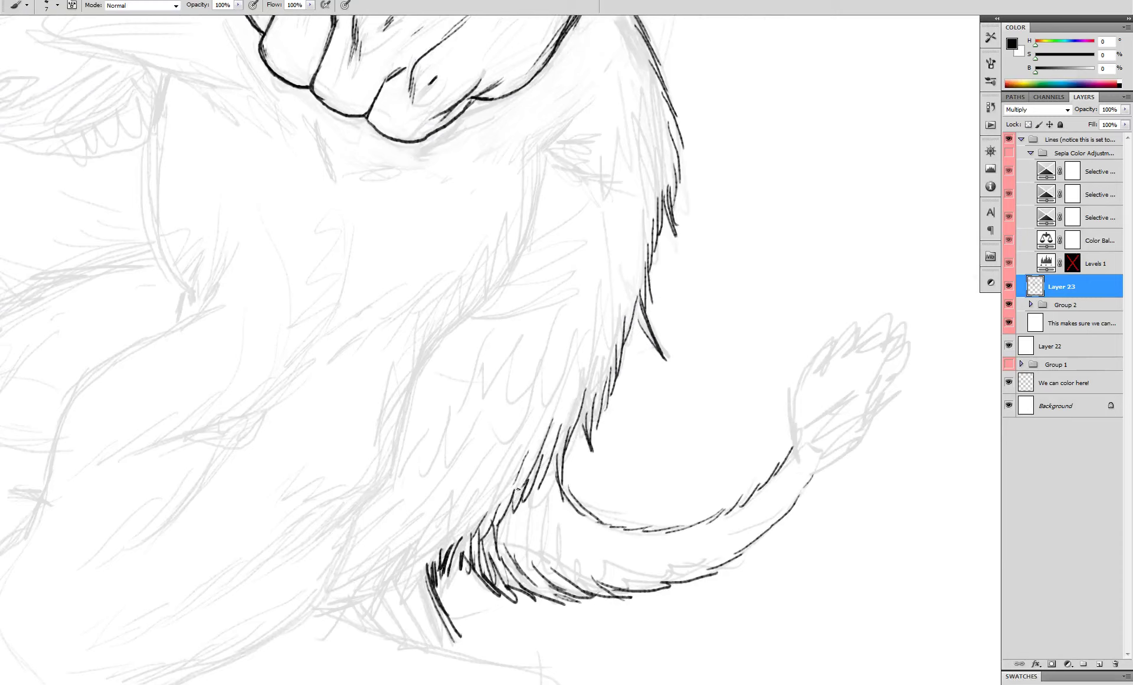
- Thicken the fur tufts along the rump edge above the tail with short, dark strokes
left_click_drag(534, 464, 508, 527)
left_click_drag(525, 497, 501, 534)
left_click_drag(588, 392, 578, 447)
left_click_drag(593, 399, 589, 421)
left_click_drag(597, 420, 590, 441)
left_click_drag(621, 363, 608, 401)
- Try inking the tail tuft's outline with short fur strokes along both sides
left_click_drag(814, 455, 721, 390)
left_click_drag(686, 453, 770, 355)
left_click_drag(758, 370, 806, 262)
left_click_drag(806, 262, 772, 272)
left_click_drag(701, 393, 699, 335)
left_click_drag(716, 331, 739, 271)
left_click_drag(716, 403, 777, 322)
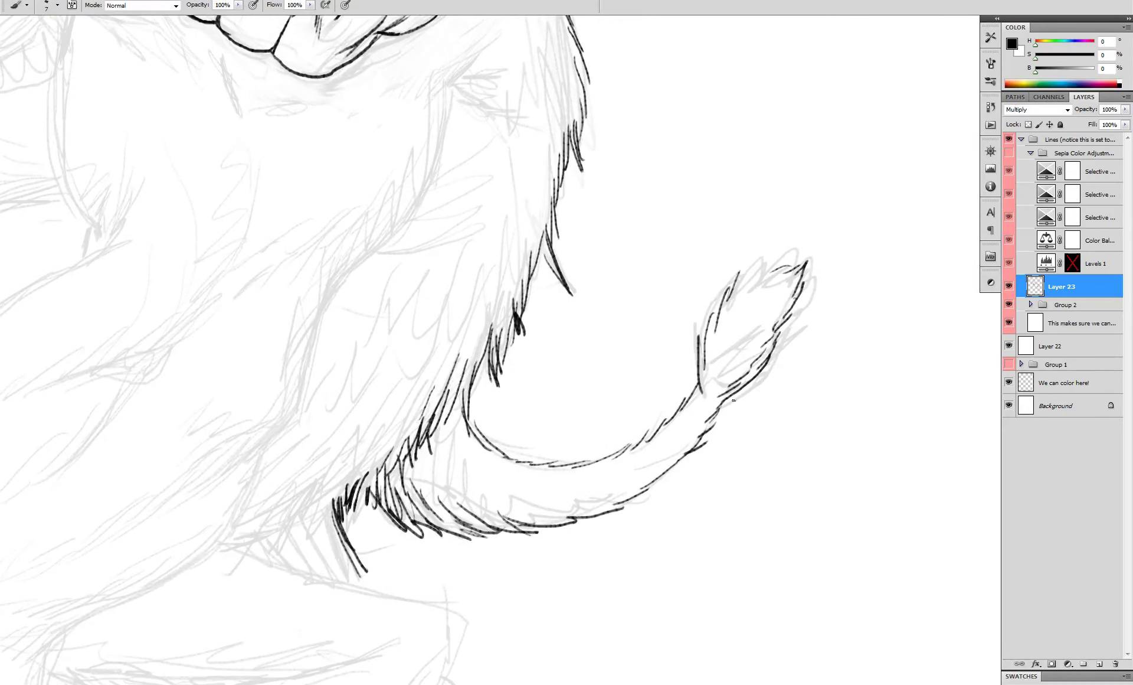
mouse_move(749, 392)
left_mouse_down()
mouse_move(722, 404)
mouse_move(689, 372)
left_mouse_up()
left_click_drag(719, 309, 697, 367)
scroll(681, 305, "down", 5)
scroll(743, 283, "up", 3)
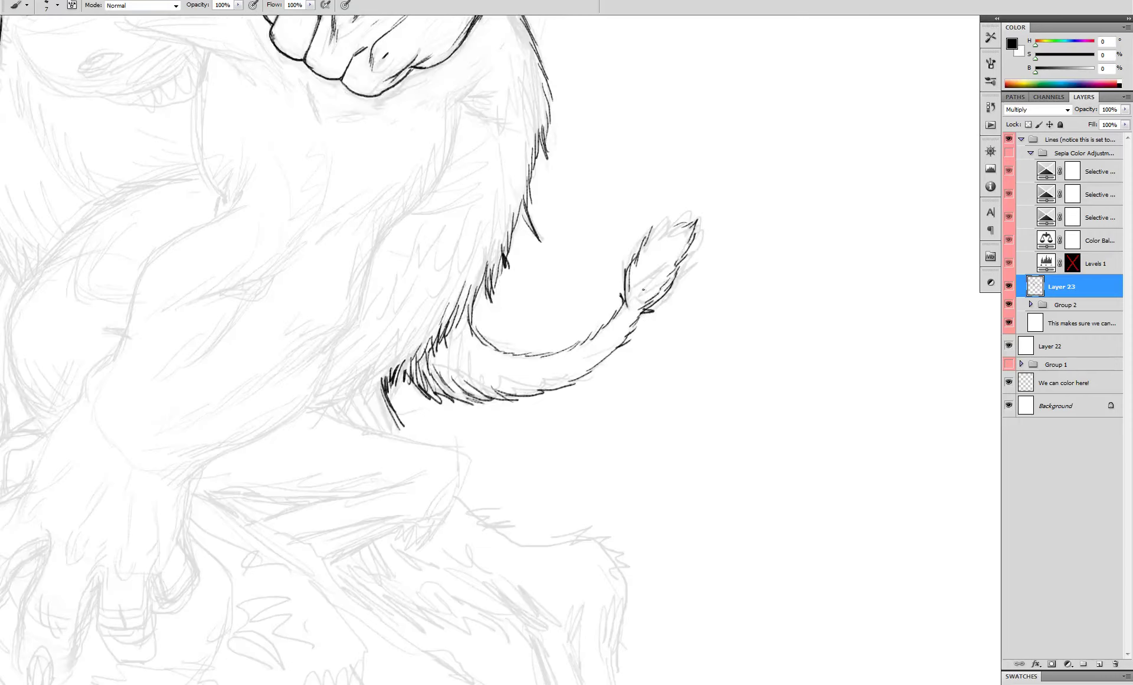
- Lasso the inked tail tuft, delete its strokes, deselect, and return to the Brush tool
key("l")
left_click_drag(648, 324, 747, 252)
key("Delete")
key("ctrl+d")
scroll(700, 267, "up", 1)
key("b")
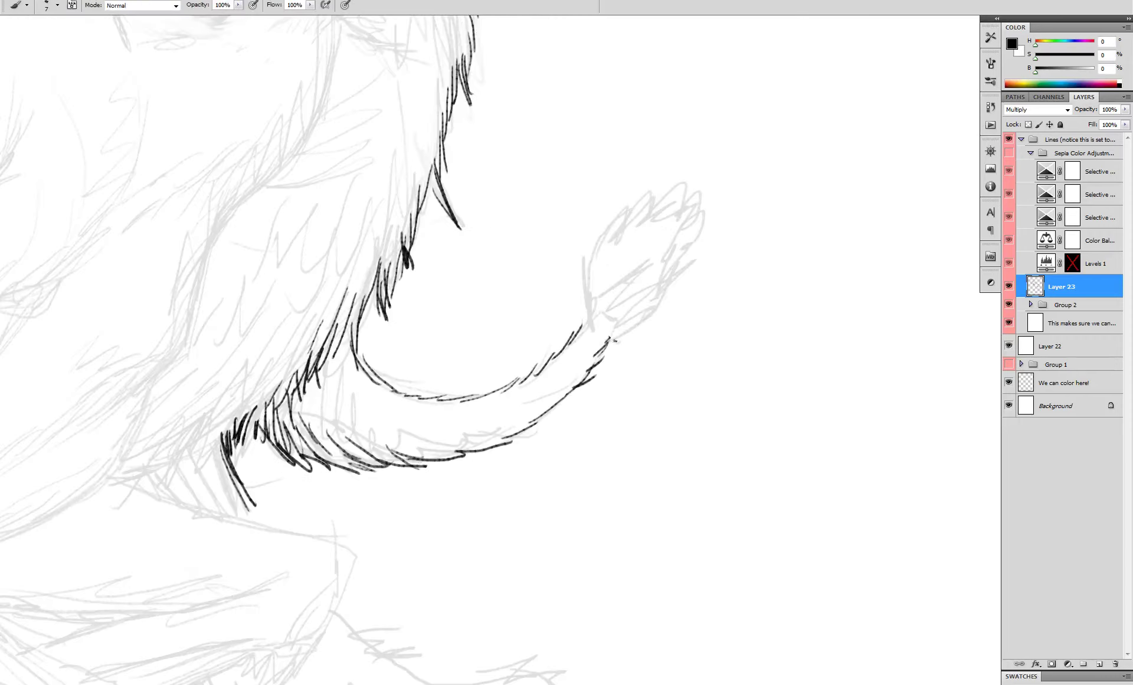
- Ink the tail tuft's outline along both sides, bringing the fur together at a pointed tip
left_click_drag(609, 339, 642, 321)
left_click_drag(641, 321, 681, 259)
left_click_drag(676, 264, 706, 176)
mouse_move(588, 326)
left_mouse_down()
mouse_move(592, 255)
mouse_move(608, 224)
left_mouse_up()
mouse_move(611, 237)
left_mouse_down()
mouse_move(623, 200)
mouse_move(655, 196)
left_mouse_up()
left_click_drag(649, 208, 666, 189)
left_click_drag(664, 202, 684, 183)
- Add fur strokes inside the tail tuft and small tufts along its lower edge and base
mouse_move(667, 258)
left_mouse_down()
mouse_move(690, 240)
mouse_move(674, 236)
left_mouse_up()
left_click_drag(684, 258, 649, 283)
left_click_drag(662, 286, 612, 326)
mouse_move(621, 312)
left_mouse_down()
mouse_move(591, 335)
mouse_move(599, 350)
left_mouse_up()
left_click_drag(695, 262, 652, 276)
- Ink the fur under the rump and the bent hind leg's outline around the joint, with strokes along its underside
scroll(705, 253, "down", 2)
scroll(661, 324, "up", 1)
mouse_move(494, 318)
left_mouse_down()
mouse_move(510, 337)
mouse_move(451, 329)
mouse_move(412, 357)
left_mouse_up()
left_click_drag(418, 348, 364, 370)
mouse_move(423, 334)
left_mouse_down()
mouse_move(359, 371)
mouse_move(513, 410)
mouse_move(500, 472)
mouse_move(472, 498)
left_mouse_up()
left_click_drag(470, 481, 374, 490)
left_click_drag(444, 484, 378, 518)
- Ink the fold lines along the bent hind leg and the jagged fur edge beneath its lower section
left_click_drag(321, 455, 260, 451)
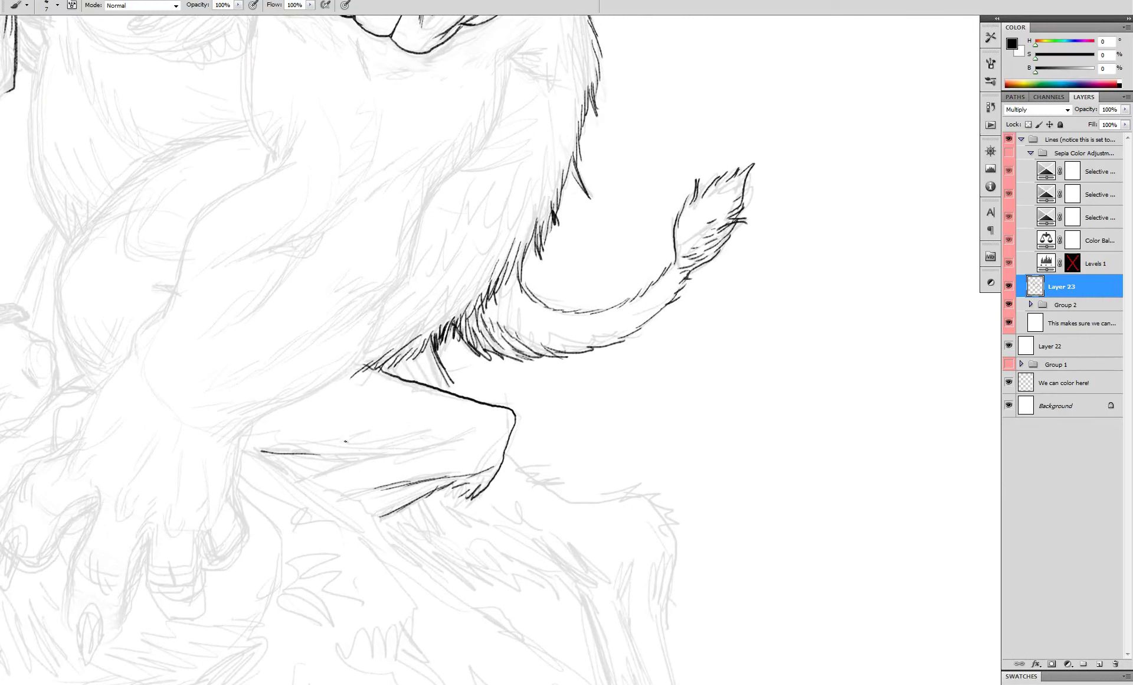
left_click_drag(391, 454, 298, 459)
mouse_move(470, 433)
left_mouse_down()
mouse_move(375, 454)
mouse_move(266, 455)
mouse_move(241, 443)
left_mouse_up()
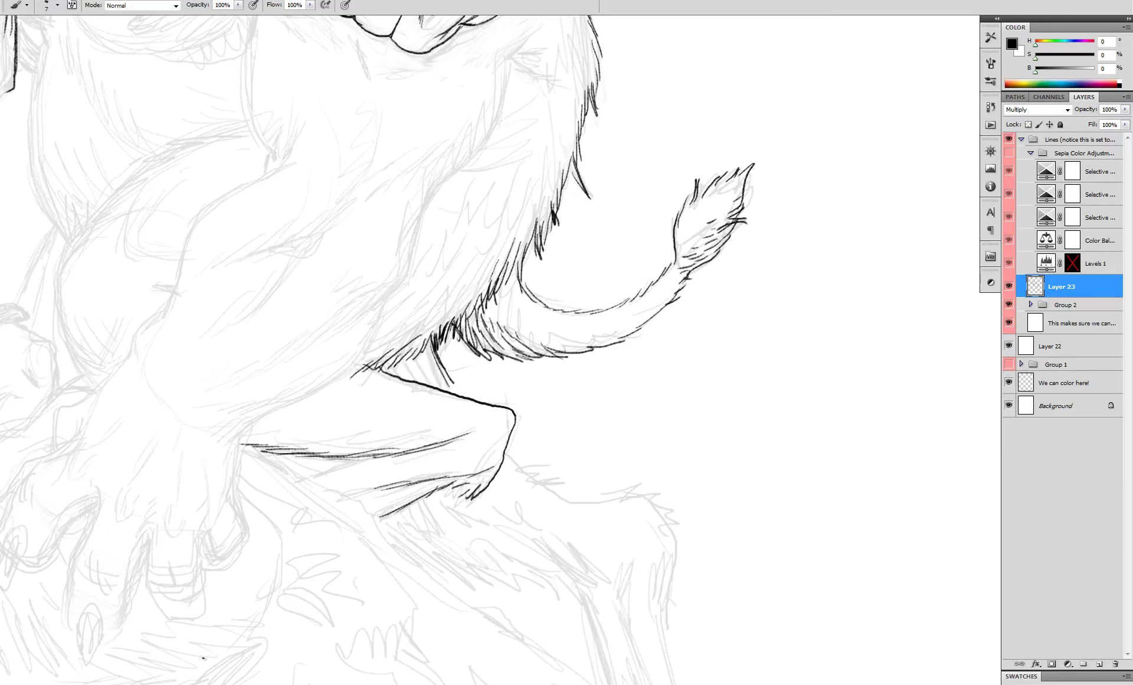
mouse_move(425, 566)
left_mouse_down()
mouse_move(531, 579)
mouse_move(559, 563)
left_mouse_up()
left_click_drag(558, 562, 587, 583)
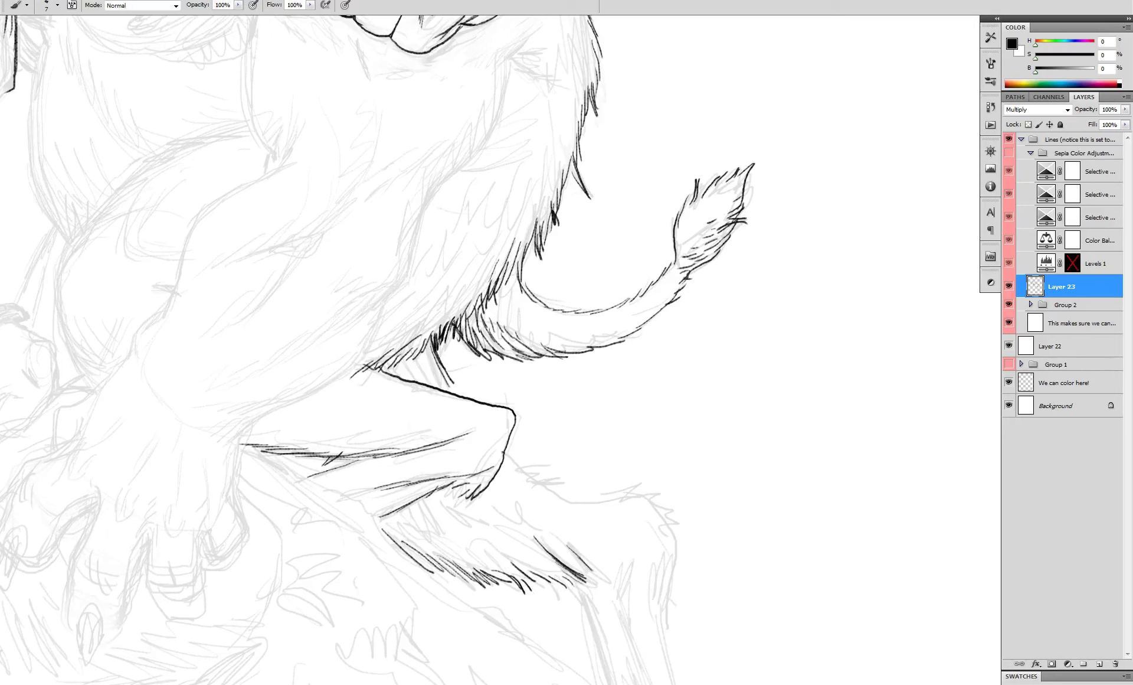
- Ink the lower hind leg's upper fur edge and hatch the fur beneath the bent joint
left_click_drag(503, 451, 581, 504)
left_click_drag(399, 514, 436, 538)
left_click_drag(439, 504, 474, 526)
left_click_drag(428, 522, 454, 544)
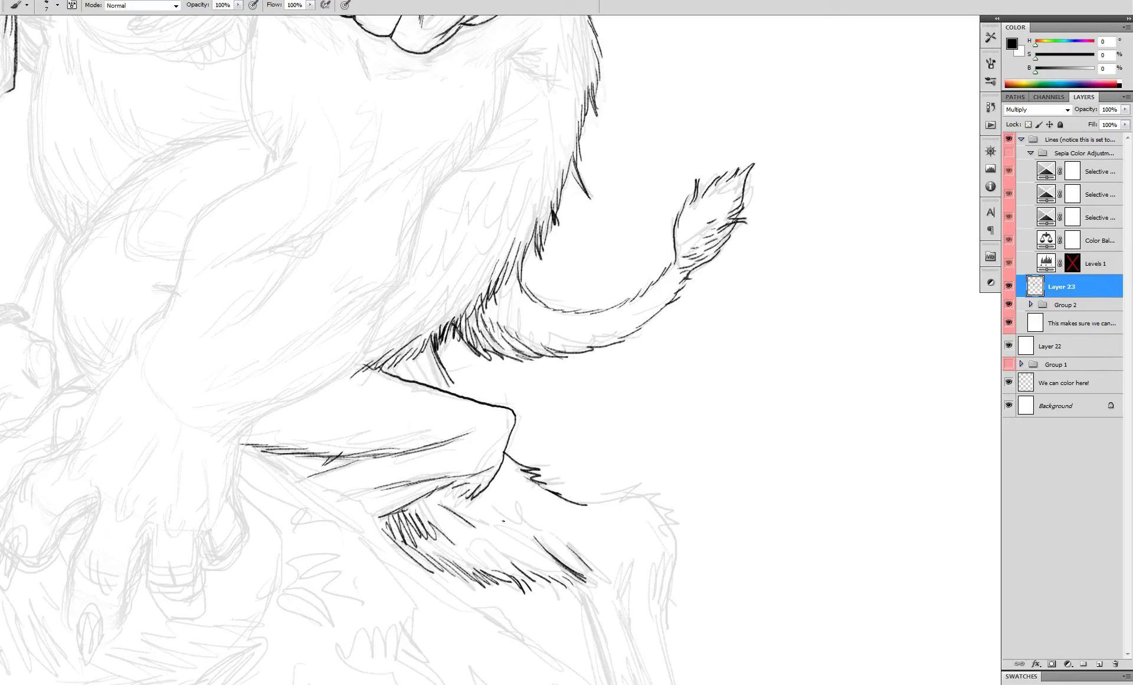
- Hatch the gap between the rump and tail base and shade the fold beneath the bent hind leg
mouse_move(393, 354)
left_mouse_down()
mouse_move(409, 377)
mouse_move(450, 390)
left_mouse_up()
key("ctrl+z")
left_click(464, 430, "alt")
mouse_move(276, 455)
left_mouse_down()
mouse_move(308, 474)
mouse_move(330, 432)
left_mouse_up()
left_click(479, 454, "ctrl")
left_click_drag(350, 421, 369, 398)
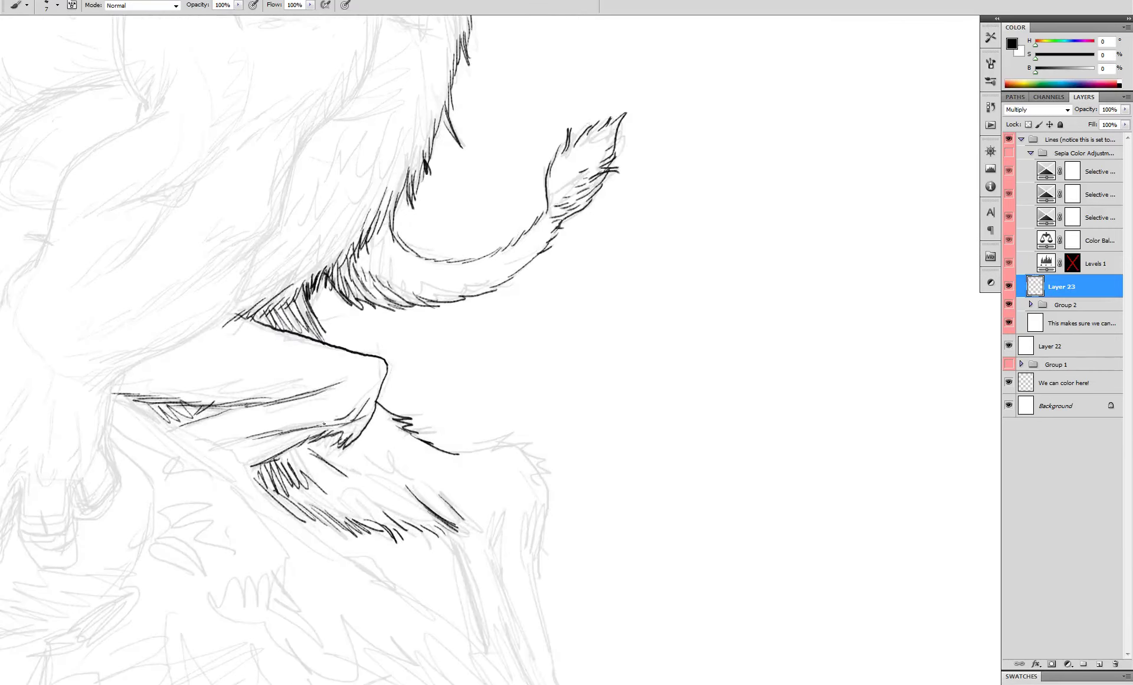
left_click_drag(279, 396, 308, 381)
left_click_drag(253, 398, 281, 387)
- Ink the foreground leg's rear contour from the thigh down to the foot's outermost toe
left_click_drag(295, 159, 273, 231)
left_click_drag(277, 224, 208, 280)
mouse_move(269, 232)
left_mouse_down()
mouse_move(169, 290)
mouse_move(235, 243)
left_mouse_up()
mouse_move(260, 243)
left_mouse_down()
mouse_move(251, 263)
mouse_move(192, 339)
left_mouse_up()
mouse_move(209, 341)
left_mouse_down()
mouse_move(289, 302)
mouse_move(197, 325)
mouse_move(168, 356)
mouse_move(177, 472)
mouse_move(151, 448)
mouse_move(308, 300)
left_mouse_up()
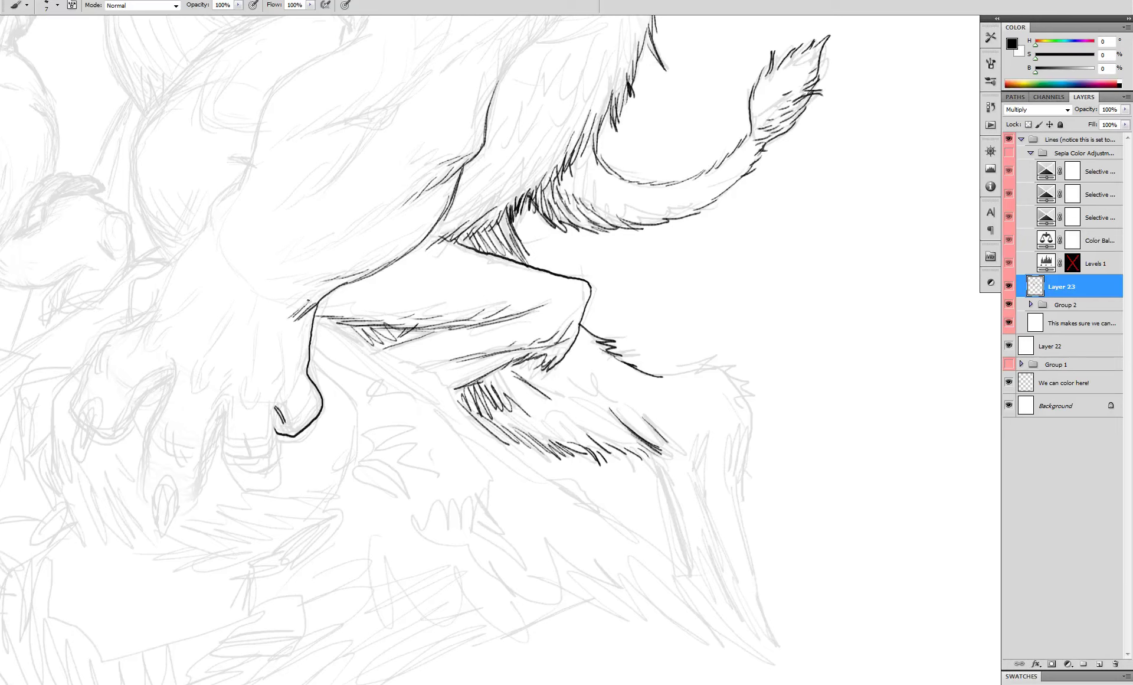
- Add fur strokes behind the foreground leg, between its rear contour and the tail base
left_click_drag(432, 238, 463, 219)
mouse_move(464, 226)
left_mouse_down()
mouse_move(517, 178)
mouse_move(481, 203)
left_mouse_up()
mouse_move(525, 185)
left_mouse_down()
mouse_move(573, 129)
mouse_move(530, 162)
left_mouse_up()
mouse_move(544, 149)
left_mouse_down()
mouse_move(572, 120)
mouse_move(565, 186)
mouse_move(535, 220)
left_mouse_up()
scroll(644, 294, "down", 4)
scroll(607, 270, "up", 4)
- Hatch the upper thigh and the fur where the foreground leg meets the hip
mouse_move(563, 176)
left_mouse_down()
mouse_move(521, 232)
mouse_move(536, 197)
mouse_move(510, 242)
left_mouse_up()
left_click_drag(538, 191, 519, 216)
left_click_drag(523, 196, 469, 236)
left_click_drag(513, 227, 494, 273)
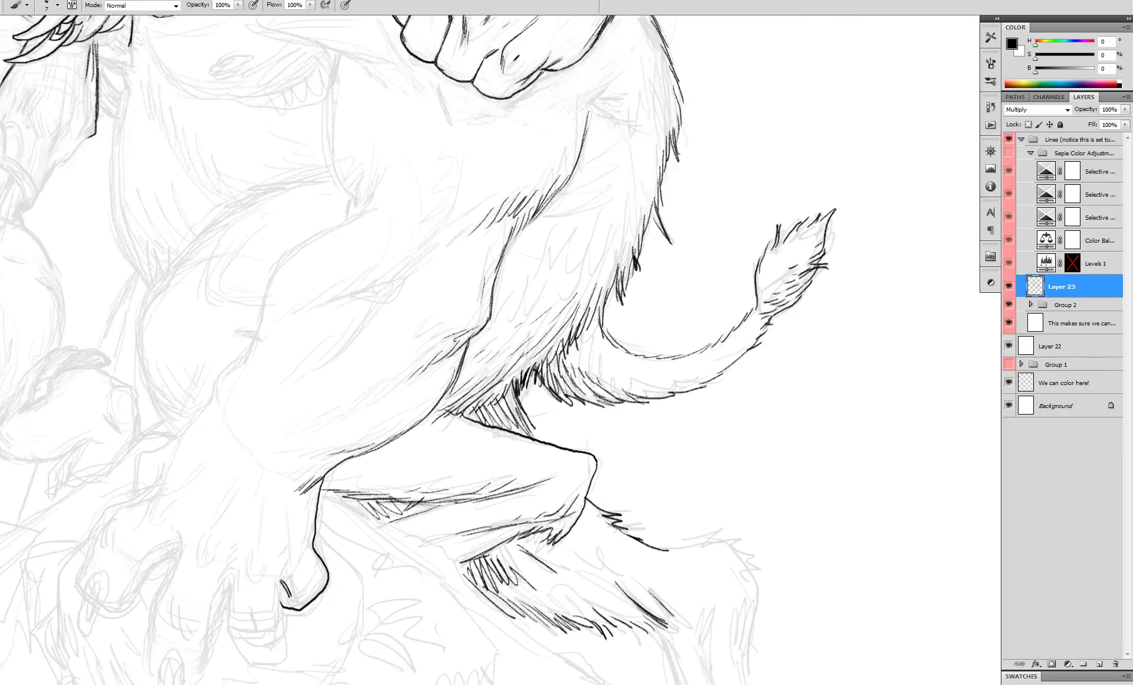
- Add muscle shading inside the foreground leg and ink its front contour from the thigh down past the knee
left_click_drag(458, 330, 423, 340)
mouse_move(444, 344)
left_mouse_down()
mouse_move(384, 397)
mouse_move(346, 414)
left_mouse_up()
mouse_move(448, 378)
left_mouse_down()
mouse_move(398, 437)
mouse_move(340, 456)
left_mouse_up()
left_click_drag(415, 264, 300, 307)
mouse_move(377, 211)
left_mouse_down()
mouse_move(329, 228)
mouse_move(266, 288)
mouse_move(249, 342)
left_mouse_up()
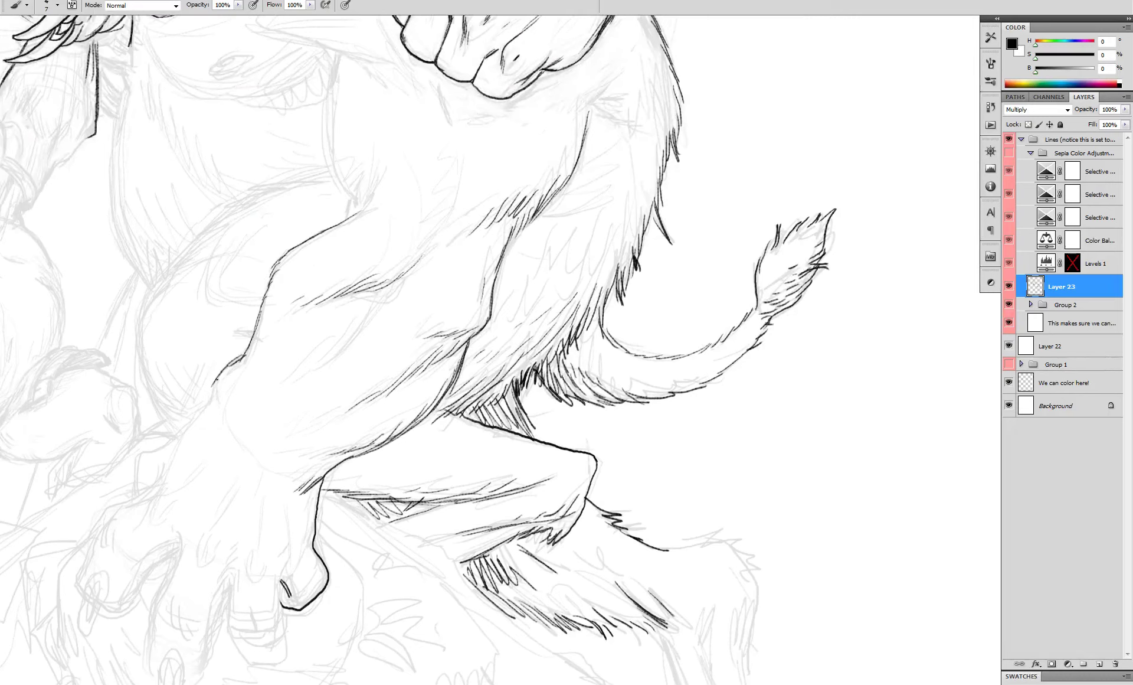
- Extend the foreground leg's front contour into the foot, inking the first toes, a pointed claw and knuckle creases
mouse_move(216, 379)
left_mouse_down()
mouse_move(133, 468)
mouse_move(132, 496)
mouse_move(265, 385)
mouse_move(212, 421)
mouse_move(184, 507)
mouse_move(203, 524)
mouse_move(231, 519)
mouse_move(282, 461)
mouse_move(256, 507)
mouse_move(255, 546)
left_mouse_up()
mouse_move(207, 486)
left_mouse_down()
mouse_move(183, 513)
mouse_move(188, 550)
mouse_move(196, 507)
left_mouse_up()
left_click_drag(199, 429, 202, 450)
left_click_drag(205, 444, 210, 463)
left_click_drag(211, 446, 219, 466)
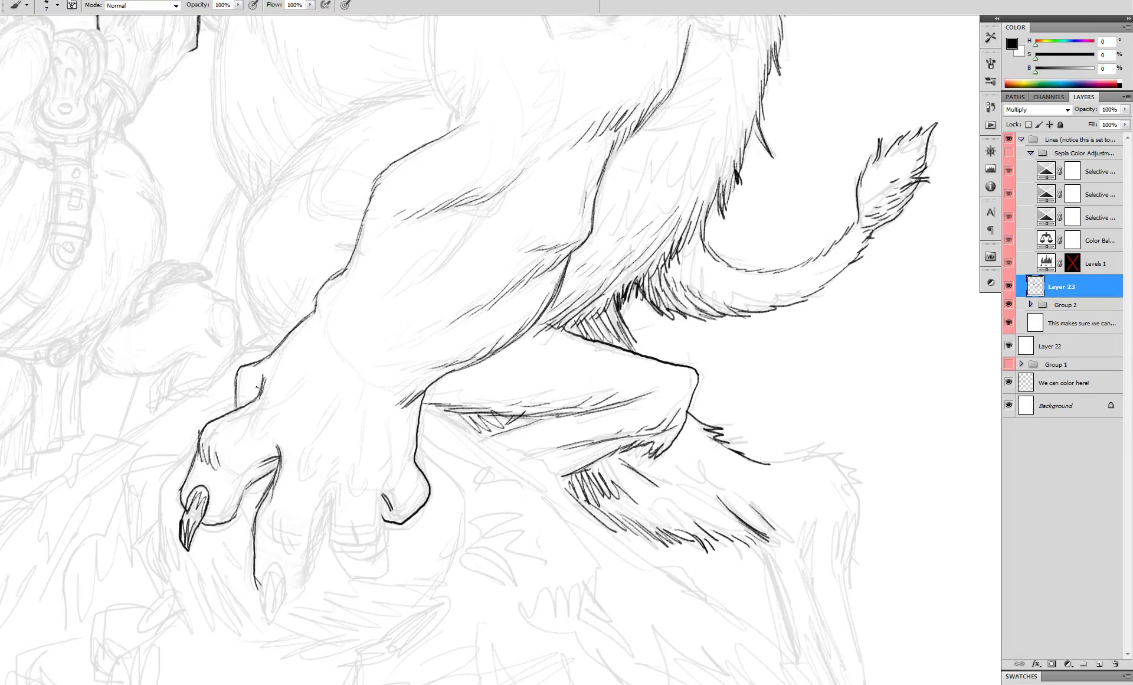
- Shade the toes and knuckles of the foreground foot and ink crease lines around its ankle
left_click_drag(259, 378, 256, 396)
left_click_drag(237, 377, 237, 407)
left_click_drag(359, 441, 368, 413)
mouse_move(244, 343)
left_mouse_down()
mouse_move(239, 383)
mouse_move(259, 380)
left_mouse_up()
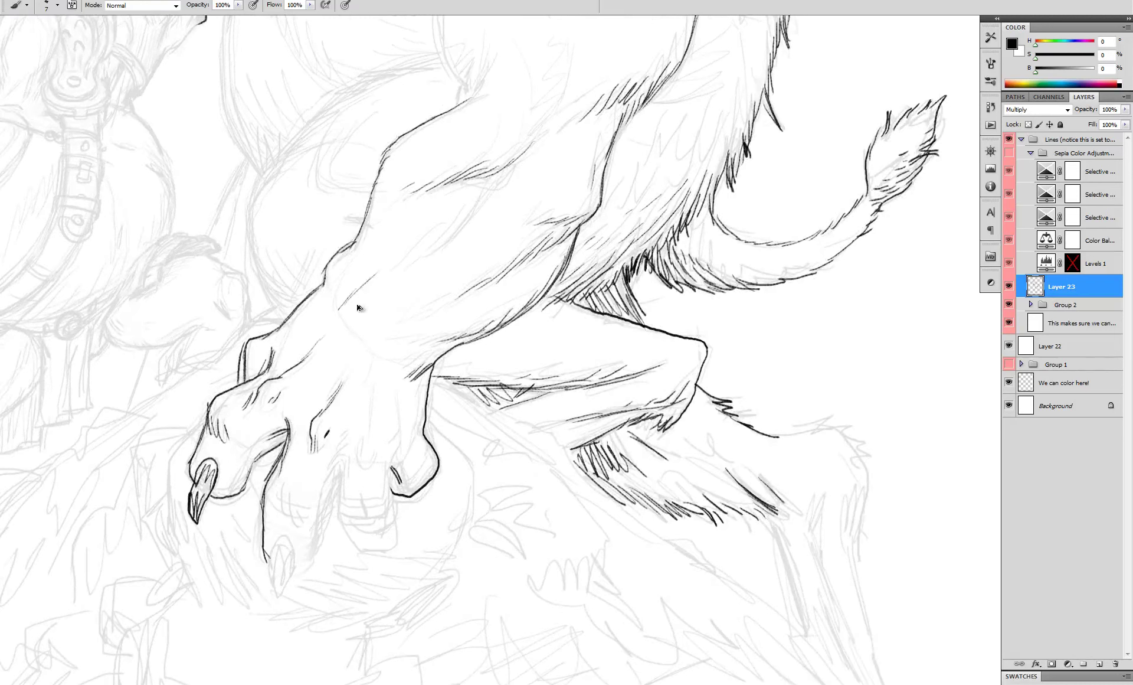
left_click_drag(329, 274, 332, 321)
left_click_drag(339, 294, 344, 326)
left_click_drag(374, 276, 341, 317)
left_click_drag(415, 258, 361, 295)
left_click_drag(420, 259, 401, 272)
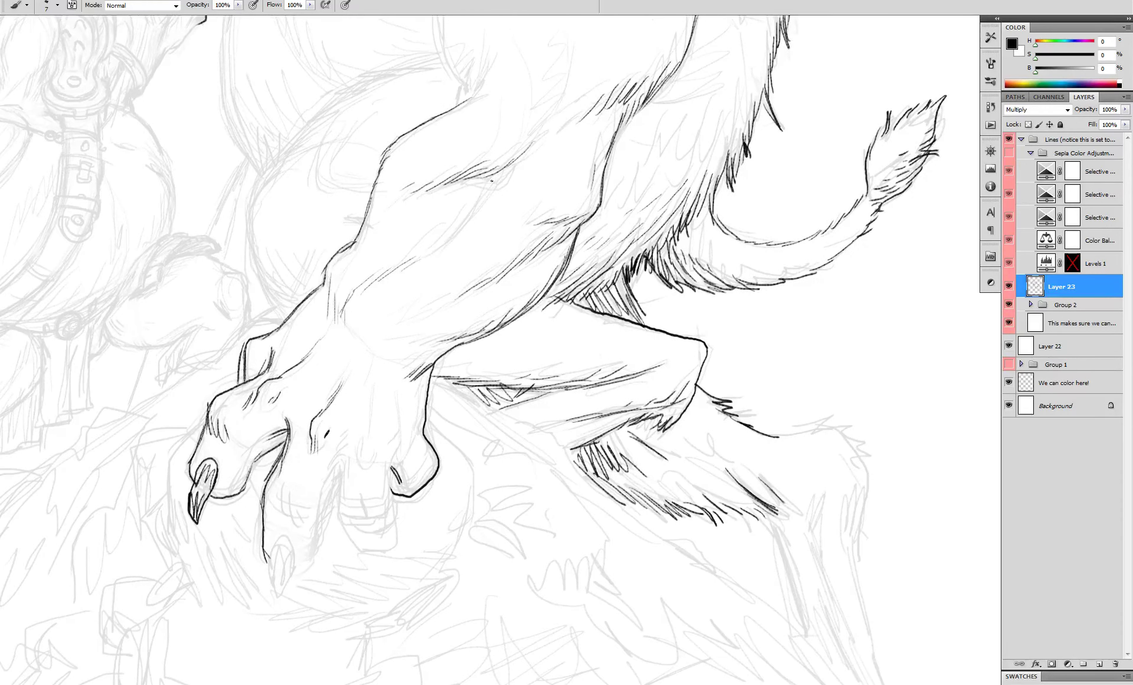
- Ink the small skin fold inside the foreground leg and hatch the muscles along its rear contour
left_click_drag(469, 177, 495, 185)
mouse_move(494, 185)
left_mouse_down()
mouse_move(512, 161)
mouse_move(475, 215)
left_mouse_up()
left_click_drag(485, 189, 470, 225)
left_click_drag(472, 216, 439, 246)
left_click_drag(537, 240, 524, 253)
left_click_drag(576, 212, 543, 223)
left_click_drag(590, 211, 564, 224)
mouse_move(580, 217)
left_mouse_down()
mouse_move(548, 245)
mouse_move(553, 273)
left_mouse_up()
left_click_drag(558, 243, 535, 301)
left_click_drag(541, 269, 532, 289)
left_click_drag(561, 213, 534, 282)
left_click_drag(595, 185, 581, 214)
mouse_move(537, 245)
left_mouse_down()
mouse_move(529, 317)
mouse_move(491, 280)
left_mouse_up()
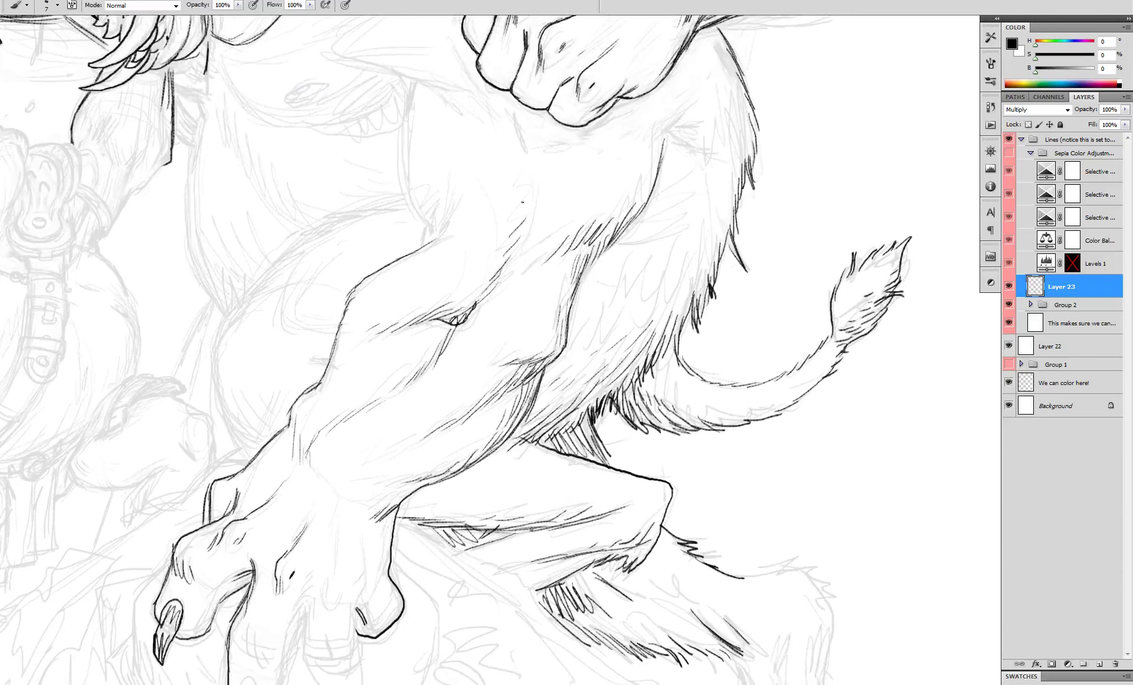
- Ink the front contour of the foreground thigh where it meets the belly, touching up the line's lower end with white
left_click_drag(525, 197, 511, 219)
left_click_drag(426, 247, 456, 228)
mouse_move(411, 87)
left_mouse_down()
mouse_move(406, 177)
mouse_move(427, 230)
left_mouse_up()
scroll(508, 214, "down", 4)
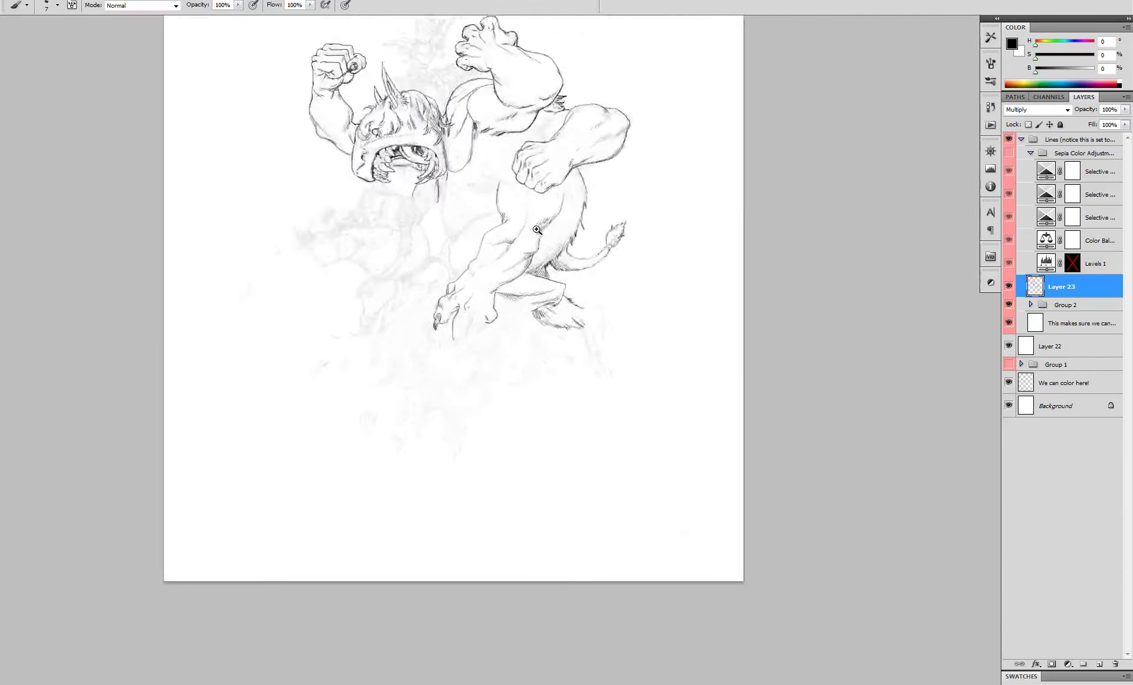
scroll(511, 209, "up", 4)
key("x")
left_click_drag(455, 281, 460, 309)
key("x")
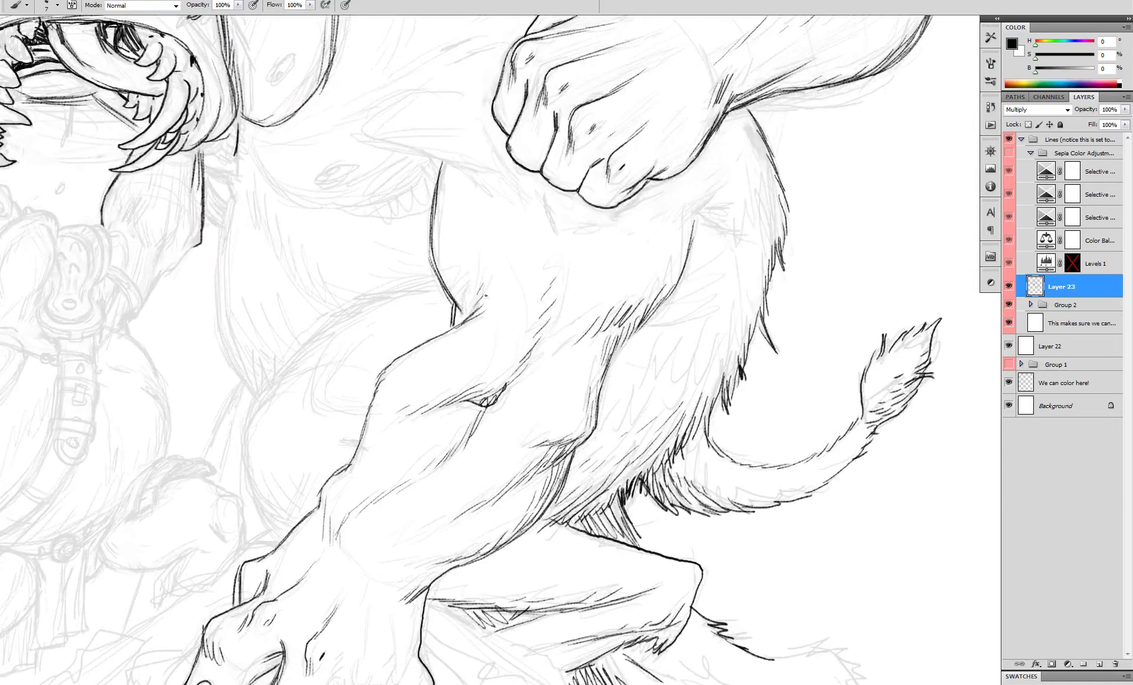
- Ink the skin folds over the hip beside the fist and the lower contour of the sagging chest
left_click_drag(486, 253, 478, 300)
left_click_drag(477, 195, 472, 294)
left_click_drag(370, 238, 494, 276)
left_click_drag(449, 262, 487, 289)
left_click_drag(471, 215, 574, 343)
mouse_move(429, 258)
left_mouse_down()
mouse_move(382, 296)
mouse_move(335, 309)
left_mouse_up()
left_click_drag(377, 298, 330, 302)
left_click_drag(246, 250, 347, 313)
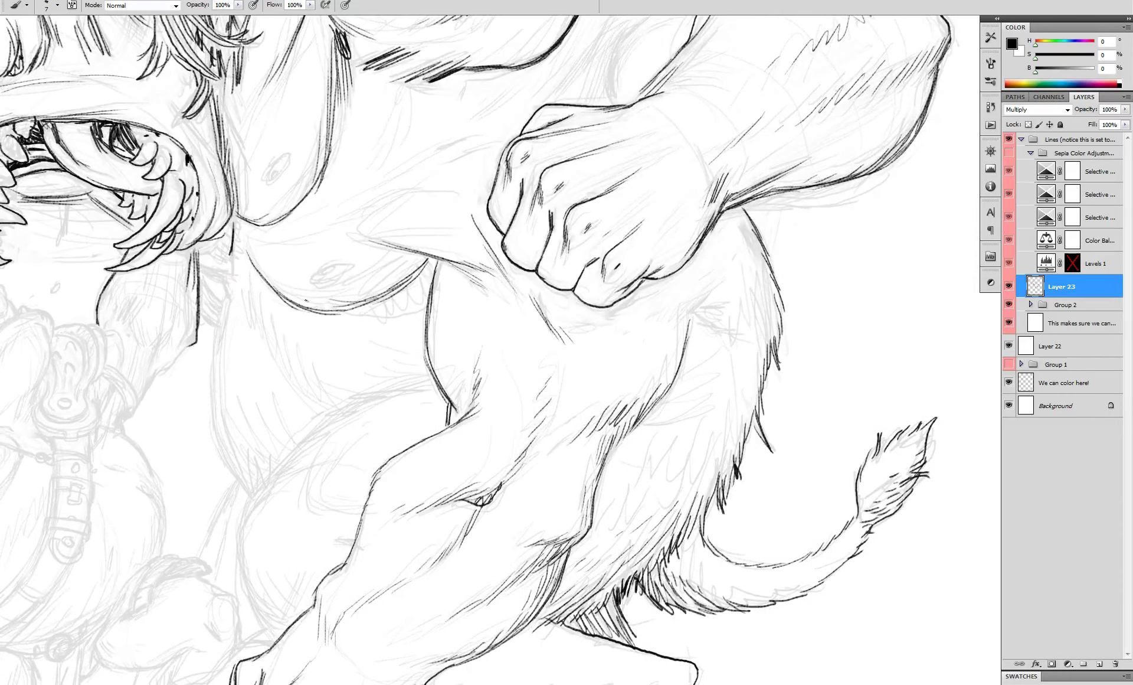
mouse_move(420, 263)
left_mouse_down()
mouse_move(360, 297)
mouse_move(348, 319)
mouse_move(363, 318)
left_mouse_up()
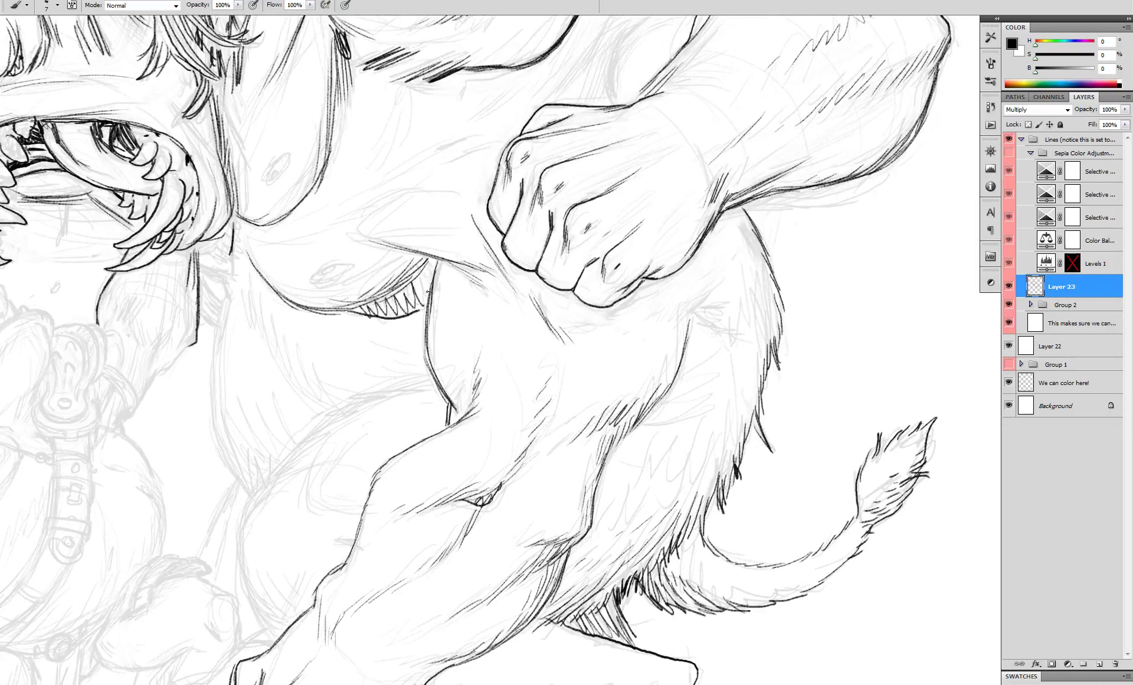
- Darken the hatching under the chest where it meets the thigh, and ink the nipple with small creases
key("ctrl+0")
scroll(469, 264, "up", 5)
mouse_move(341, 275)
left_mouse_down()
mouse_move(437, 239)
mouse_move(418, 236)
left_mouse_up()
left_click_drag(434, 225, 406, 243)
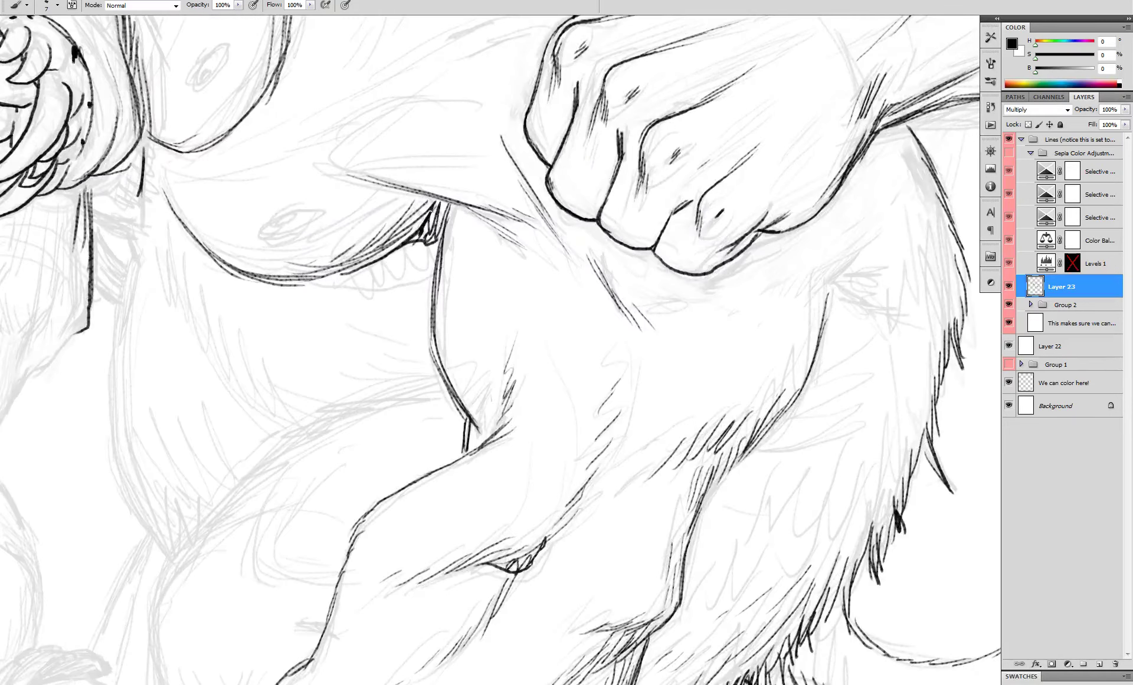
mouse_move(312, 217)
left_mouse_down()
mouse_move(265, 232)
mouse_move(315, 217)
left_mouse_up()
left_click_drag(282, 232, 308, 232)
left_click_drag(332, 204, 324, 211)
left_click_drag(158, 177, 194, 234)
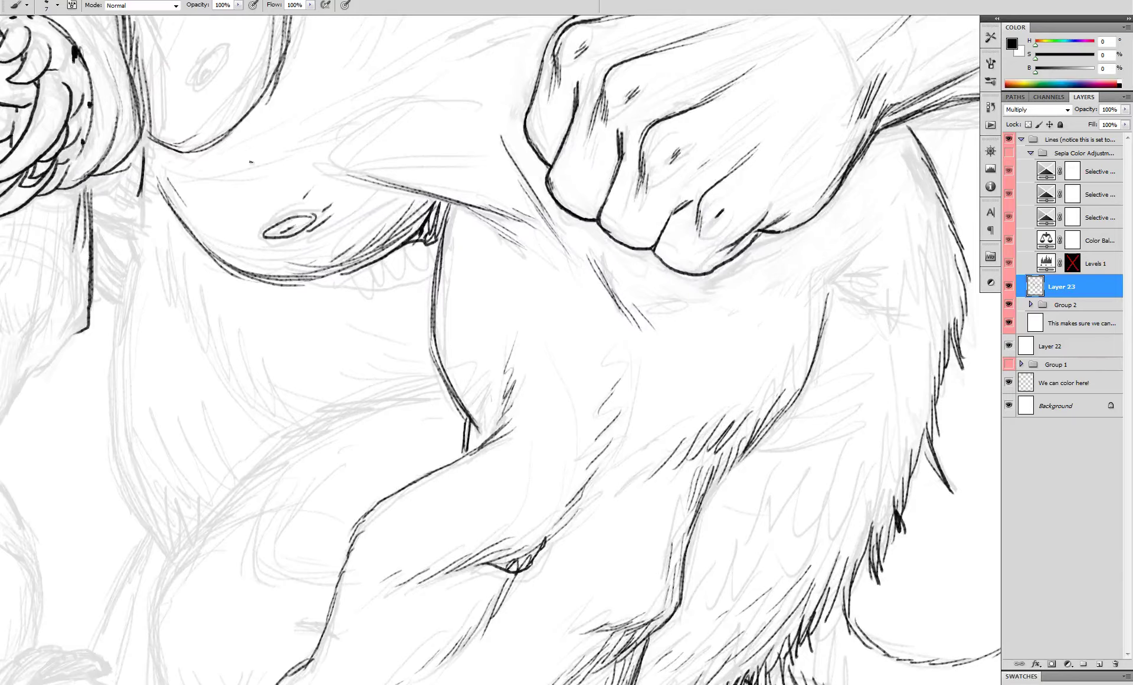
- Ink the long skin folds across the torso above the lower chest and hatch the flank behind the fist
left_click_drag(375, 72, 257, 143)
left_click_drag(321, 139, 189, 178)
left_click_drag(413, 59, 377, 334)
left_click_drag(371, 218, 348, 290)
left_click_drag(345, 281, 336, 298)
left_click_drag(705, 94, 652, 146)
left_click_drag(672, 118, 643, 169)
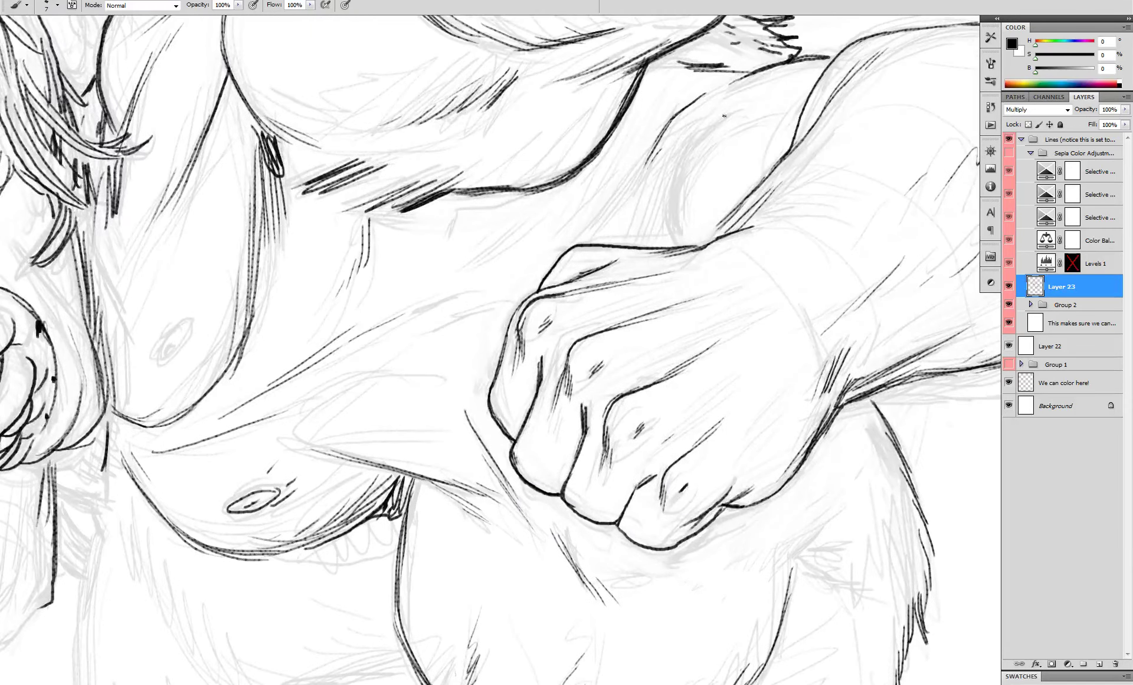
- Ink the curved flank contour beside the lower forearm and add fold strokes across the torso above the fist
left_click_drag(726, 114, 677, 244)
mouse_move(691, 144)
left_mouse_down()
mouse_move(677, 242)
mouse_move(682, 178)
left_mouse_up()
mouse_move(662, 135)
left_mouse_down()
mouse_move(633, 201)
mouse_move(602, 230)
left_mouse_up()
left_click_drag(619, 194, 590, 238)
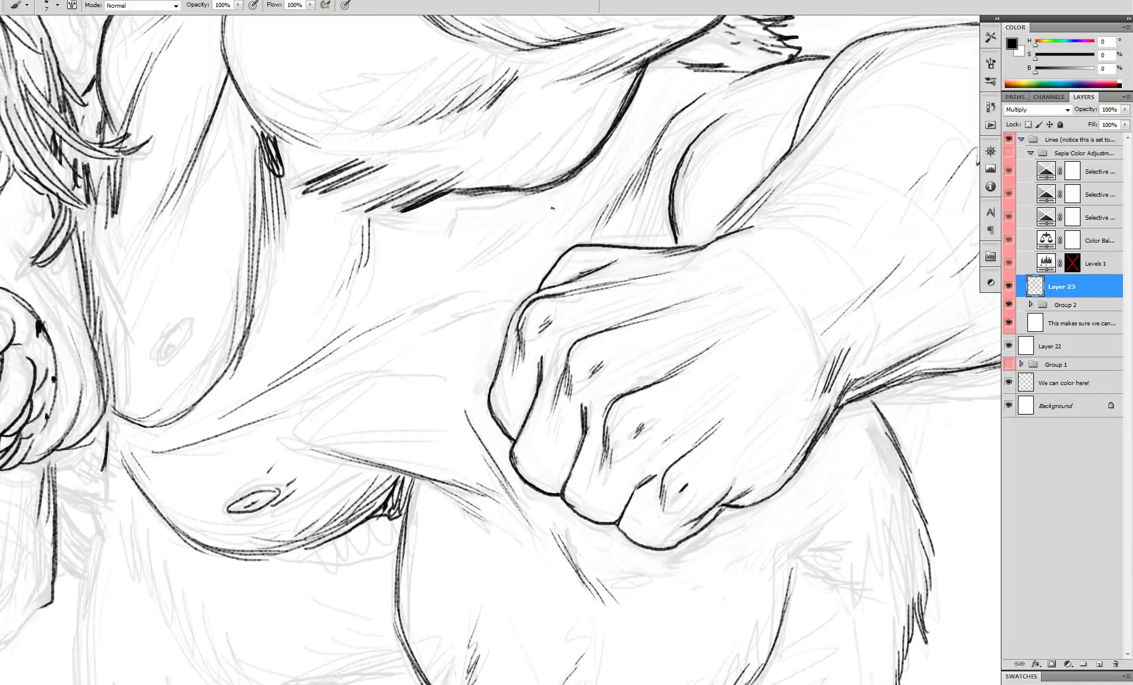
left_click_drag(566, 188, 516, 247)
left_click_drag(532, 220, 490, 261)
left_click(479, 284, "alt")
left_click(500, 288, "ctrl")
left_click_drag(344, 249, 432, 189)
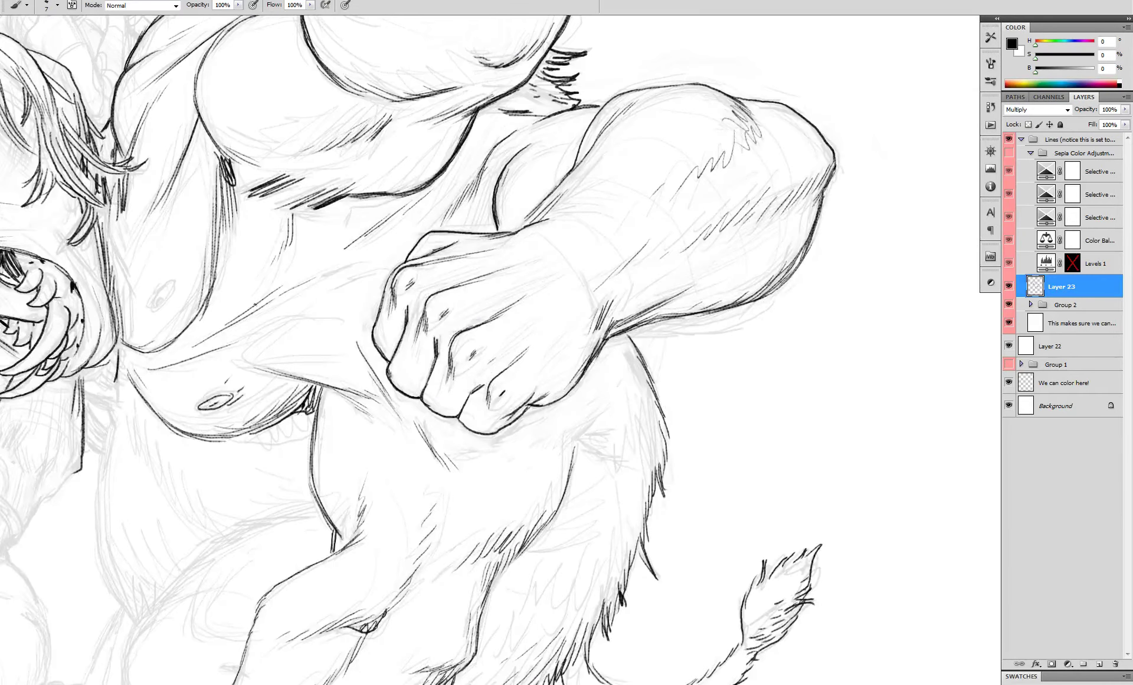
left_click_drag(263, 300, 390, 245)
- Add fur strokes on the back near the lower wrist, and ink the belly's outer contour with short hatching
left_click_drag(569, 104, 543, 109)
left_click_drag(565, 90, 529, 105)
mouse_move(637, 332)
left_mouse_down()
mouse_move(665, 362)
mouse_move(664, 383)
left_mouse_up()
left_click(666, 384, "alt")
scroll(644, 391, "up", 3)
left_click_drag(461, 362, 474, 369)
left_click_drag(477, 362, 494, 305)
left_click_drag(442, 331, 503, 307)
left_click_drag(332, 372, 358, 434)
left_click_drag(351, 414, 381, 461)
left_click_drag(381, 452, 395, 459)
mouse_move(328, 391)
left_mouse_down()
mouse_move(322, 511)
mouse_move(344, 542)
left_mouse_up()
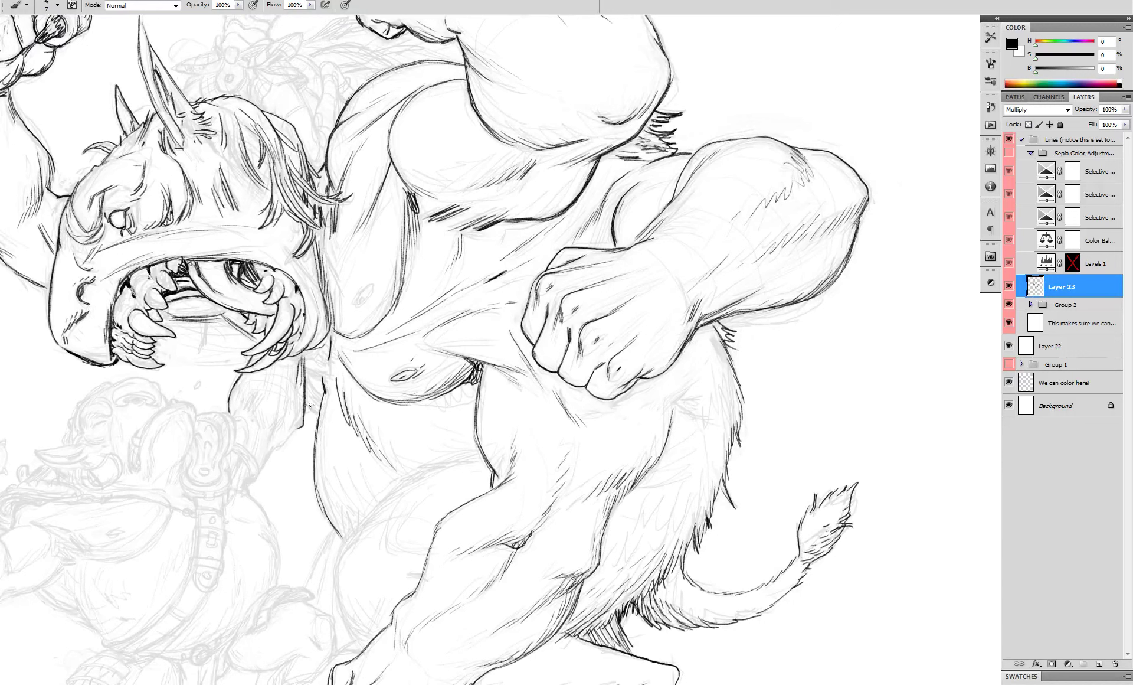
- Undo the last strokes beside the belly and touch up the gap between belly and far arm with white
mouse_move(319, 376)
left_mouse_down()
mouse_move(309, 383)
mouse_move(320, 405)
left_mouse_up()
key("ctrl+z")
key("ctrl+z")
key("x")
left_click_drag(322, 382, 325, 375)
key("x")
key("ctrl+minus")
key("ctrl+minus")
key("ctrl+plus")
key("ctrl+plus")
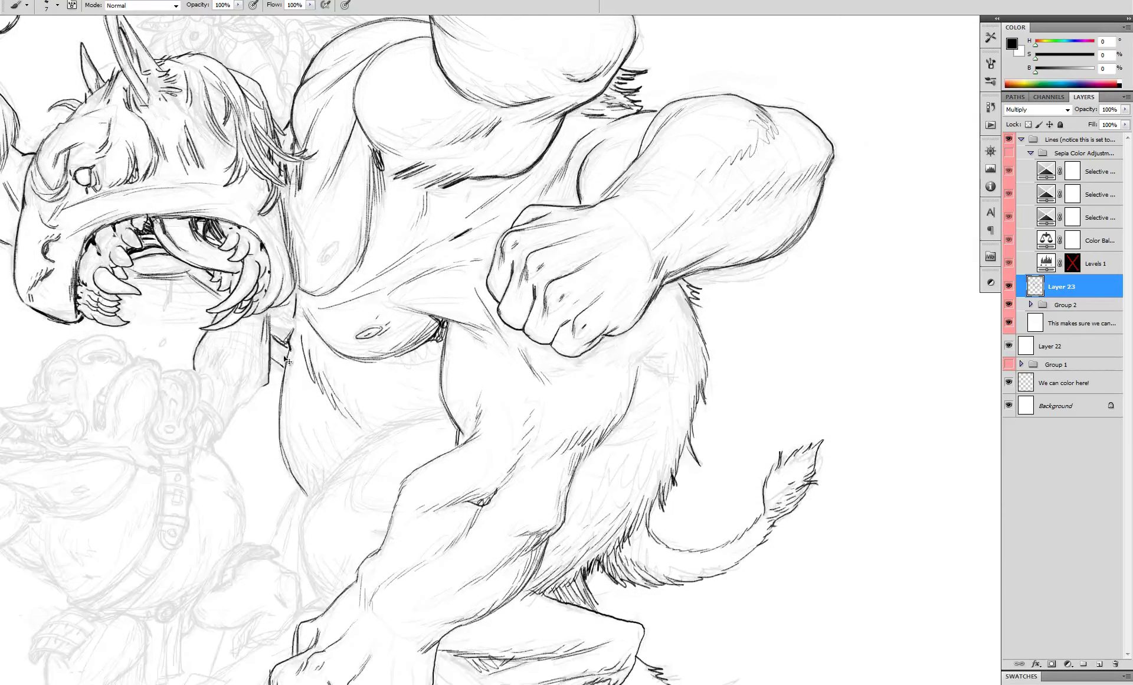
- Rework the dark fur hatching in the gap between the far arm and the upper belly contour
left_click_drag(230, 266, 277, 317)
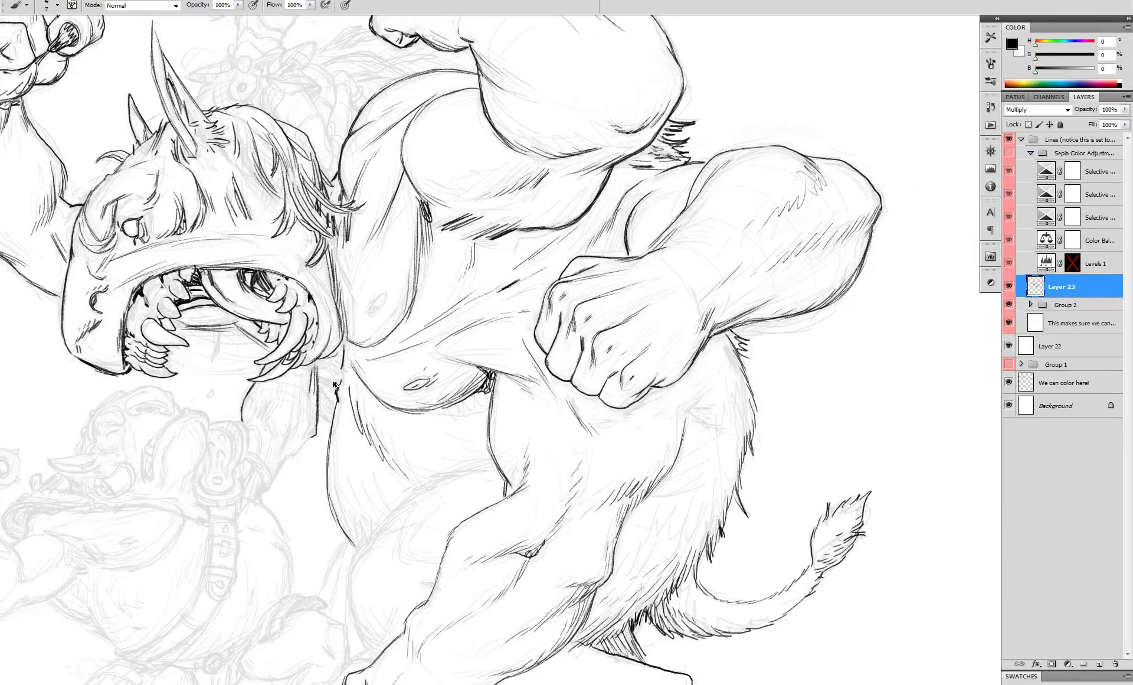
key("x")
key("x")
mouse_move(335, 407)
left_mouse_down()
mouse_move(342, 373)
mouse_move(323, 410)
left_mouse_up()
key("ctrl+minus")
key("ctrl+minus")
key("ctrl+plus")
key("ctrl+plus")
key("ctrl+z")
- Ink the rounded contour of the far thigh below the belly and a short fur line behind it
left_click_drag(361, 448, 343, 338)
mouse_move(466, 348)
left_mouse_down()
mouse_move(418, 358)
mouse_move(375, 395)
left_mouse_up()
left_click_drag(392, 385, 328, 443)
mouse_move(365, 426)
left_mouse_down()
mouse_move(328, 444)
mouse_move(322, 499)
mouse_move(354, 535)
left_mouse_up()
left_click_drag(314, 428, 291, 477)
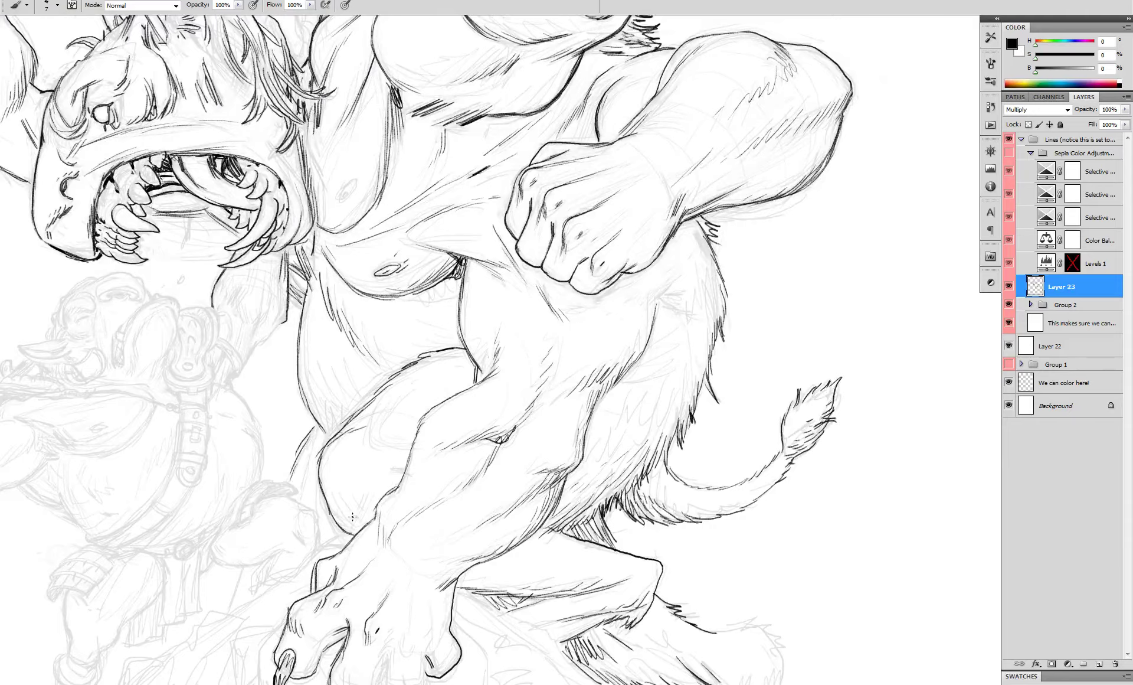
- Ink the jagged rock ridge descending from behind the foreground foot, with ledge facets, pebbles and cracks
left_click(441, 453, "ctrl")
left_click_drag(437, 472, 278, 566)
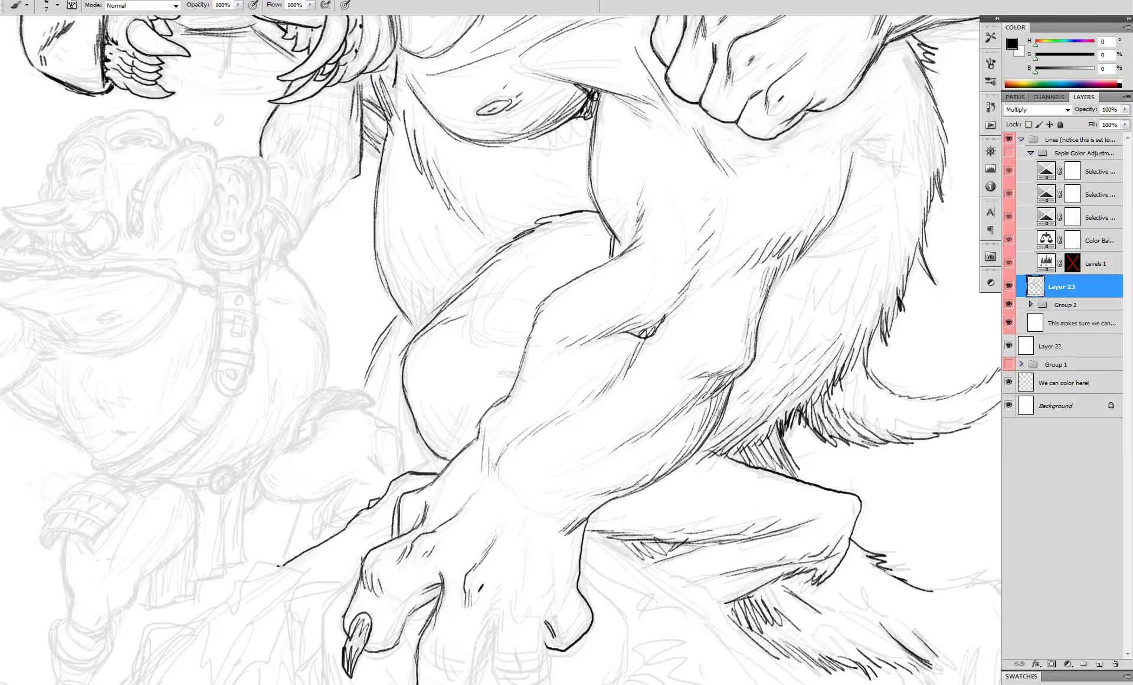
left_click_drag(197, 622, 191, 626)
left_click_drag(273, 581, 314, 540)
mouse_move(277, 559)
left_mouse_down()
mouse_move(296, 563)
mouse_move(360, 493)
mouse_move(292, 583)
mouse_move(265, 586)
left_mouse_up()
left_click_drag(322, 557, 325, 552)
mouse_move(514, 442)
left_mouse_down()
mouse_move(477, 520)
mouse_move(483, 542)
left_mouse_up()
left_click_drag(478, 513, 454, 547)
mouse_move(498, 455)
left_mouse_down()
mouse_move(436, 513)
mouse_move(452, 525)
left_mouse_up()
left_click_drag(438, 515, 441, 529)
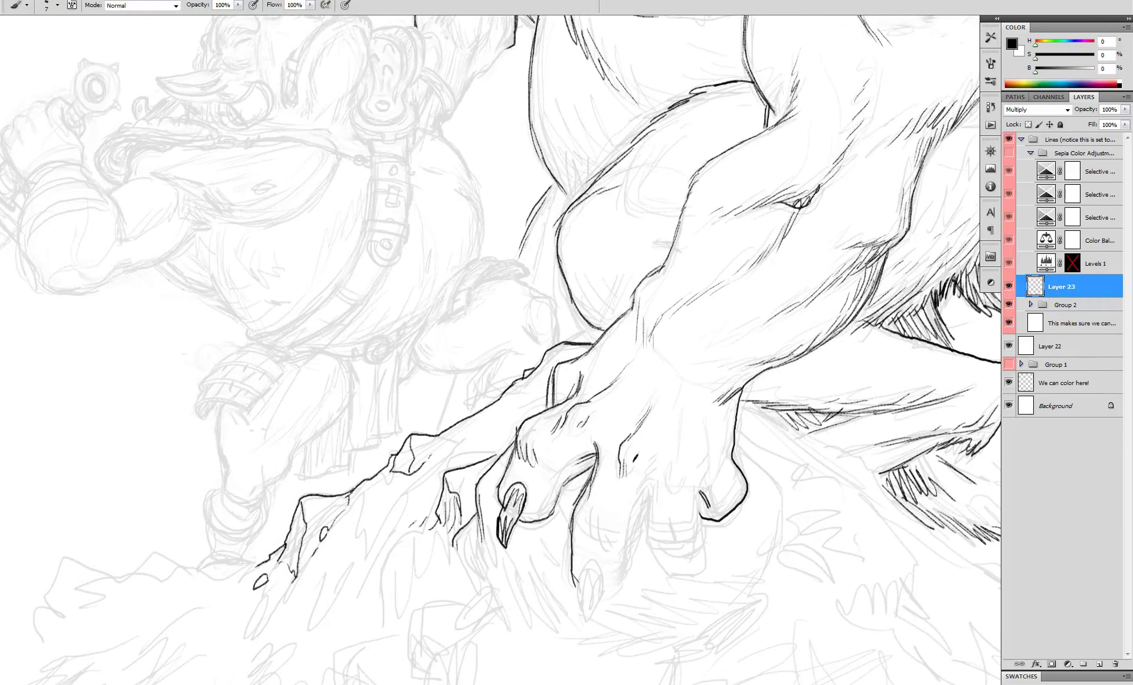
key("ctrl+minus")
mouse_move(430, 432)
left_mouse_down()
mouse_move(409, 502)
mouse_move(442, 490)
left_mouse_up()
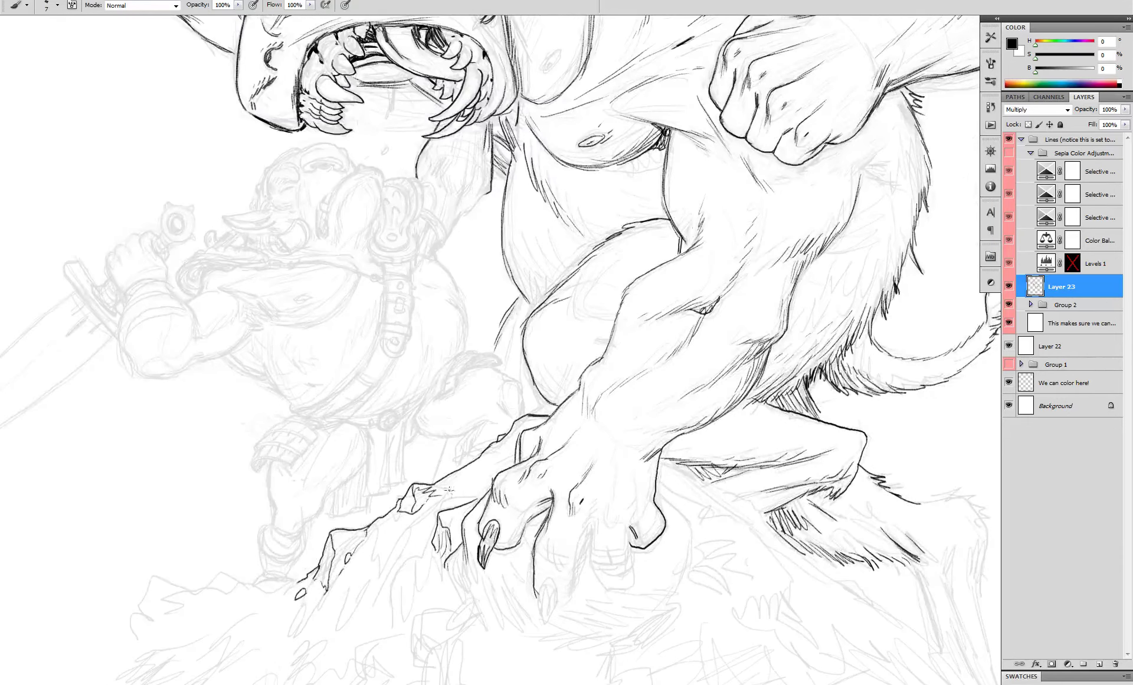
- Extend the rock ridge outline to its far low end and hatch the slope beneath it
left_click_drag(506, 458, 573, 373)
left_click_drag(367, 499, 312, 501)
left_click_drag(312, 501, 282, 500)
left_click_drag(283, 500, 210, 554)
mouse_move(390, 517)
left_mouse_down()
mouse_move(413, 446)
mouse_move(399, 471)
left_mouse_up()
mouse_move(401, 455)
left_mouse_down()
mouse_move(381, 486)
mouse_move(394, 506)
left_mouse_up()
left_click_drag(321, 502, 272, 543)
left_click_drag(286, 522, 260, 536)
- Ink the contours of the foreground foot's middle toes down to their rounded tips
left_click_drag(470, 370, 468, 394)
left_click_drag(462, 413, 440, 453)
scroll(424, 479, "down", 4)
scroll(514, 451, "up", 5)
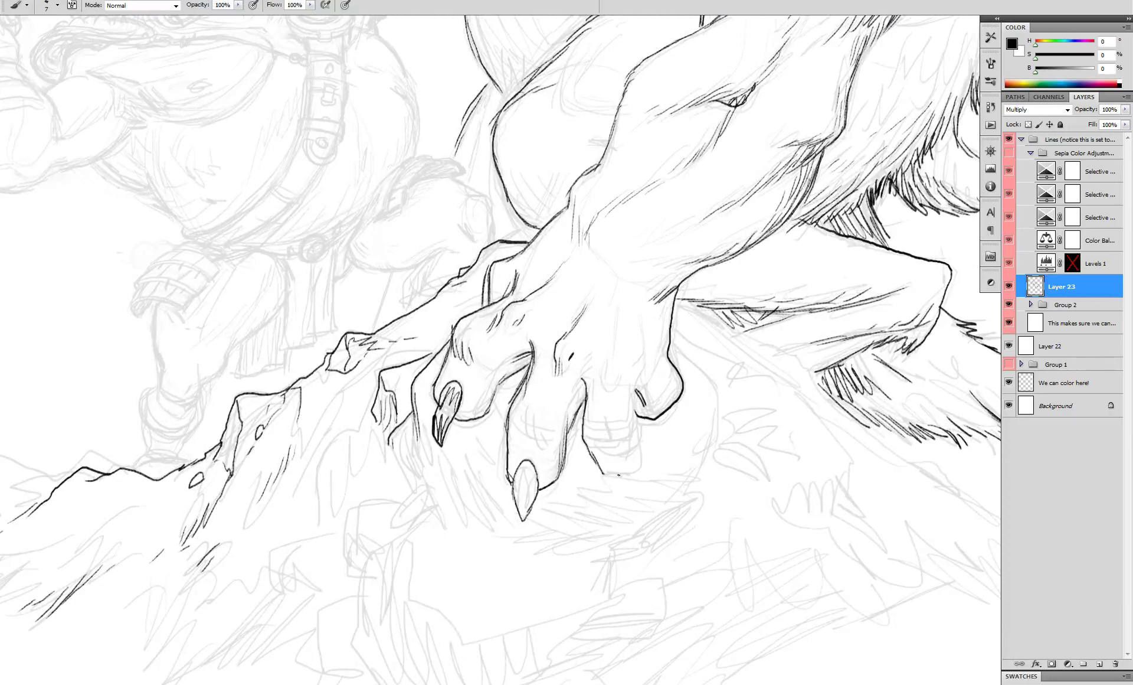
left_click_drag(640, 468, 631, 392)
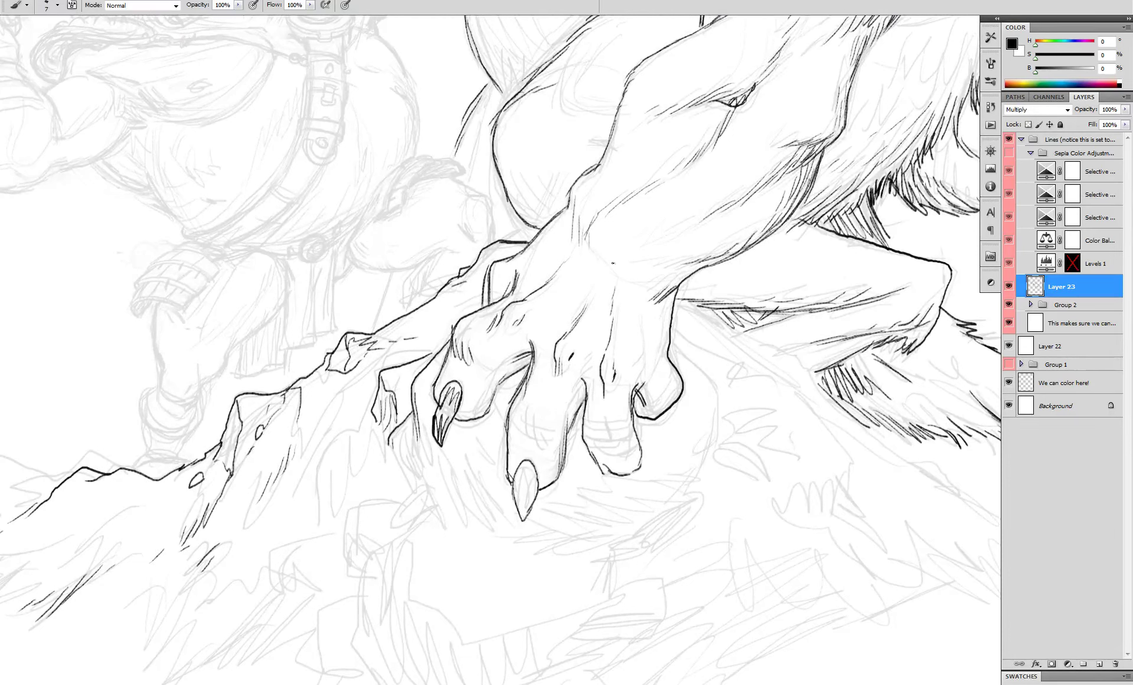
- Ink the tendon lines running from the ankle to the knuckles and along the foot's inner edge
left_click_drag(583, 269, 574, 325)
left_click_drag(567, 235, 517, 258)
left_click_drag(664, 322, 650, 373)
left_click_drag(655, 284, 636, 338)
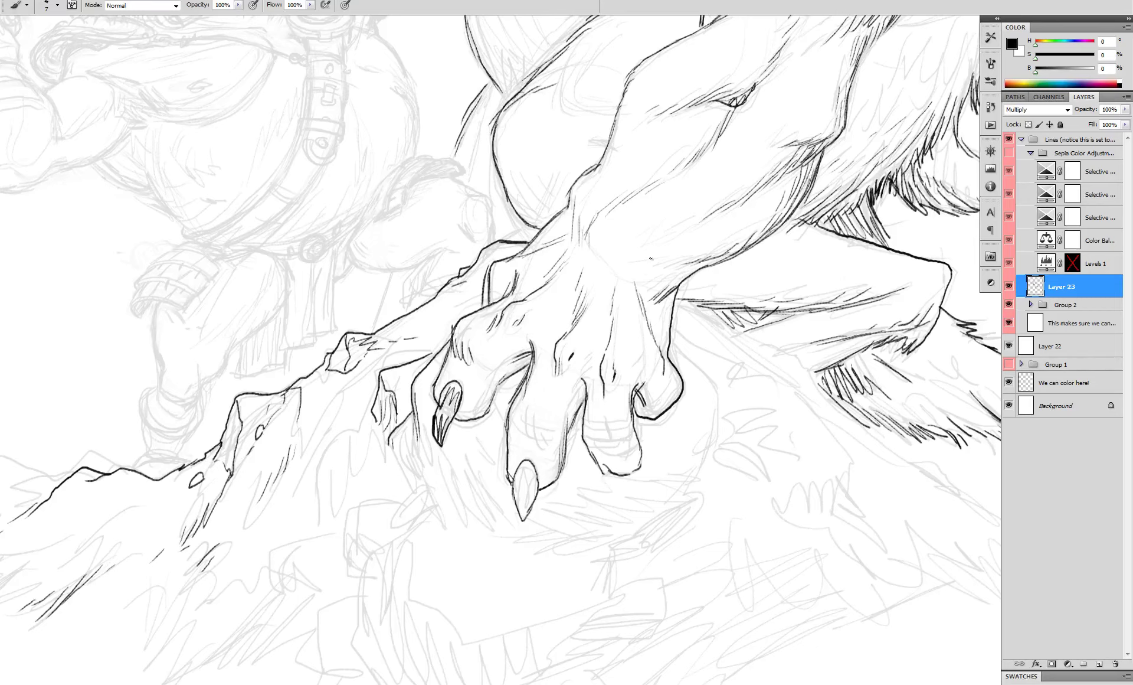
scroll(665, 275, "down", 4)
scroll(661, 286, "up", 3)
left_click_drag(694, 285, 696, 303)
left_click_drag(656, 304, 668, 348)
left_click(682, 291, "alt")
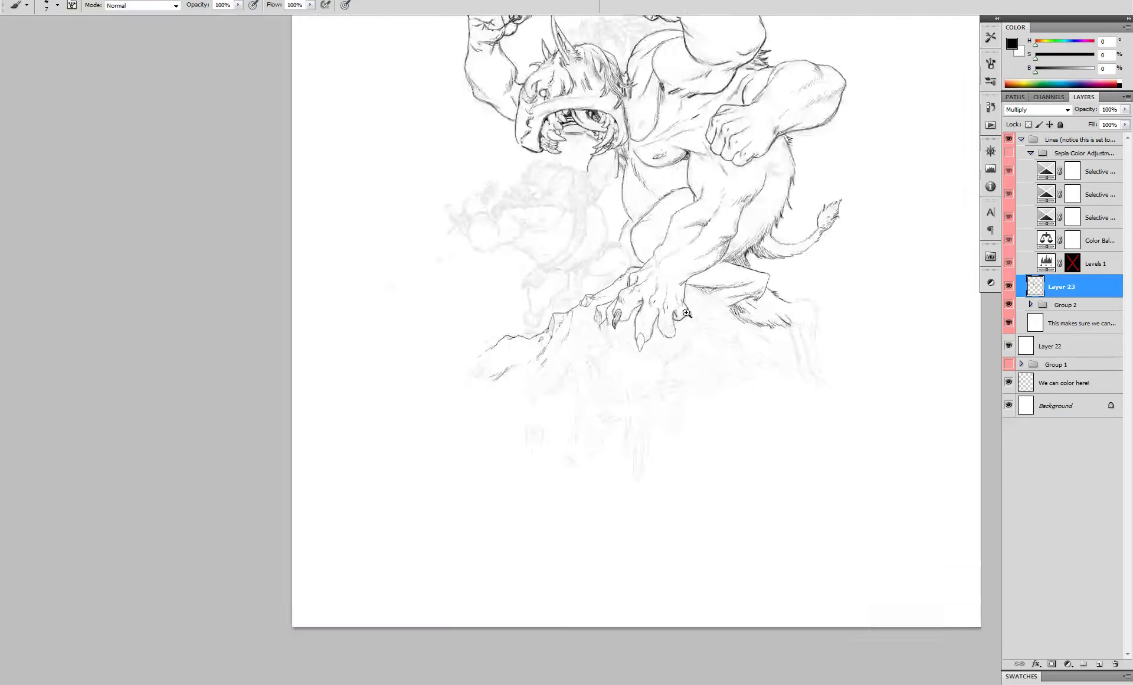
- Hatch the top of the foreground foot with fine tendon strokes from the ankle toward the toes
left_click(672, 311, "ctrl")
left_click_drag(623, 205, 632, 248)
left_click_drag(642, 178, 624, 229)
left_click(678, 232, "alt")
left_click(678, 231)
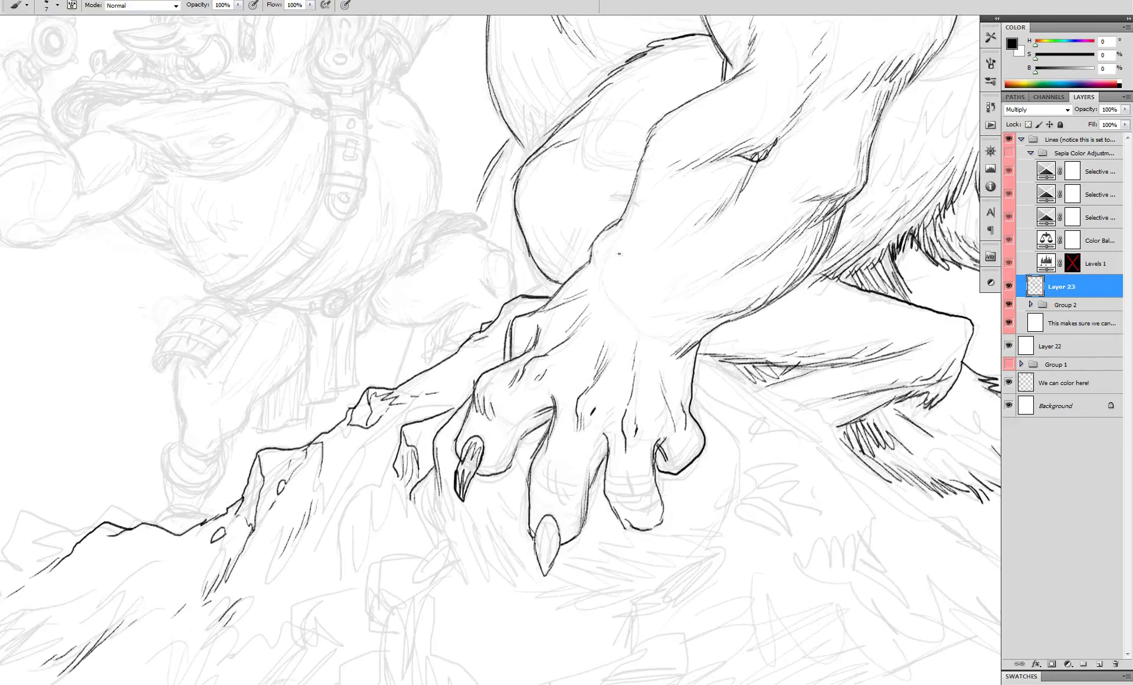
left_click_drag(602, 263, 591, 319)
left_click_drag(609, 295, 600, 328)
mouse_move(618, 311)
left_mouse_down()
mouse_move(618, 335)
mouse_move(635, 343)
left_mouse_up()
left_click_drag(648, 329, 646, 346)
left_click_drag(614, 249, 605, 298)
mouse_move(620, 275)
left_mouse_down()
mouse_move(617, 314)
mouse_move(581, 286)
mouse_move(557, 294)
left_mouse_up()
left_click(621, 314, "alt")
left_click(606, 324, "ctrl")
key("x")
key("x")
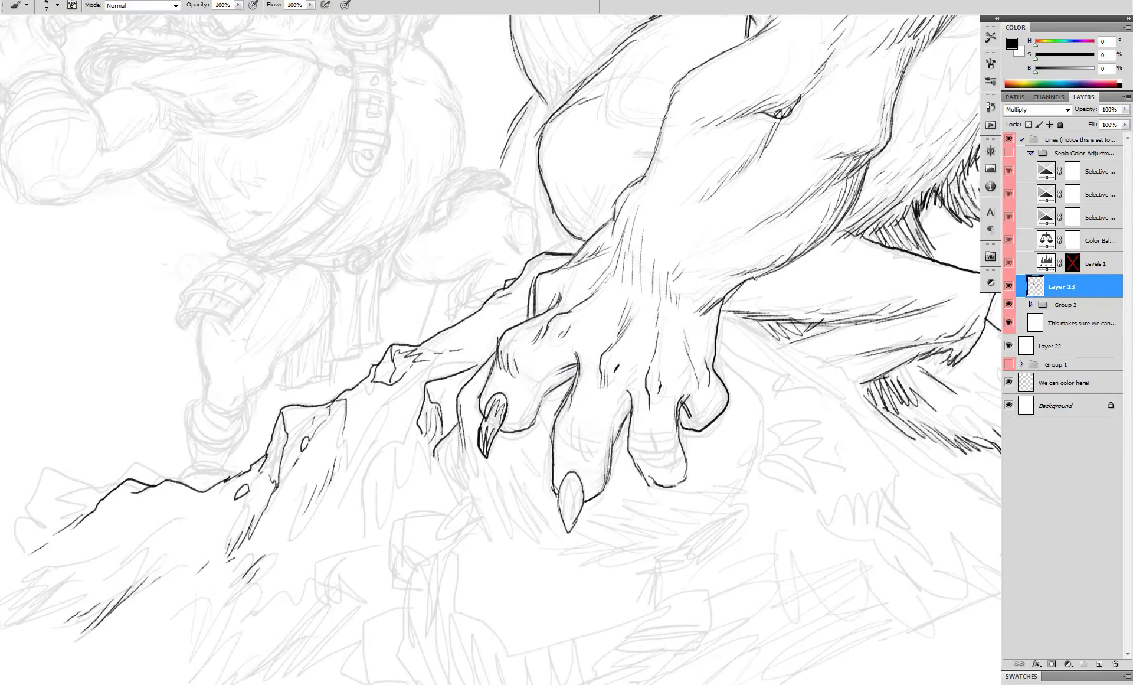
- Thicken the foot's inner contour below the heel and add knuckle hatching to the second toe
mouse_move(754, 278)
left_mouse_down()
mouse_move(723, 302)
mouse_move(726, 386)
left_mouse_up()
mouse_move(719, 371)
left_mouse_down()
mouse_move(726, 415)
mouse_move(737, 412)
left_mouse_up()
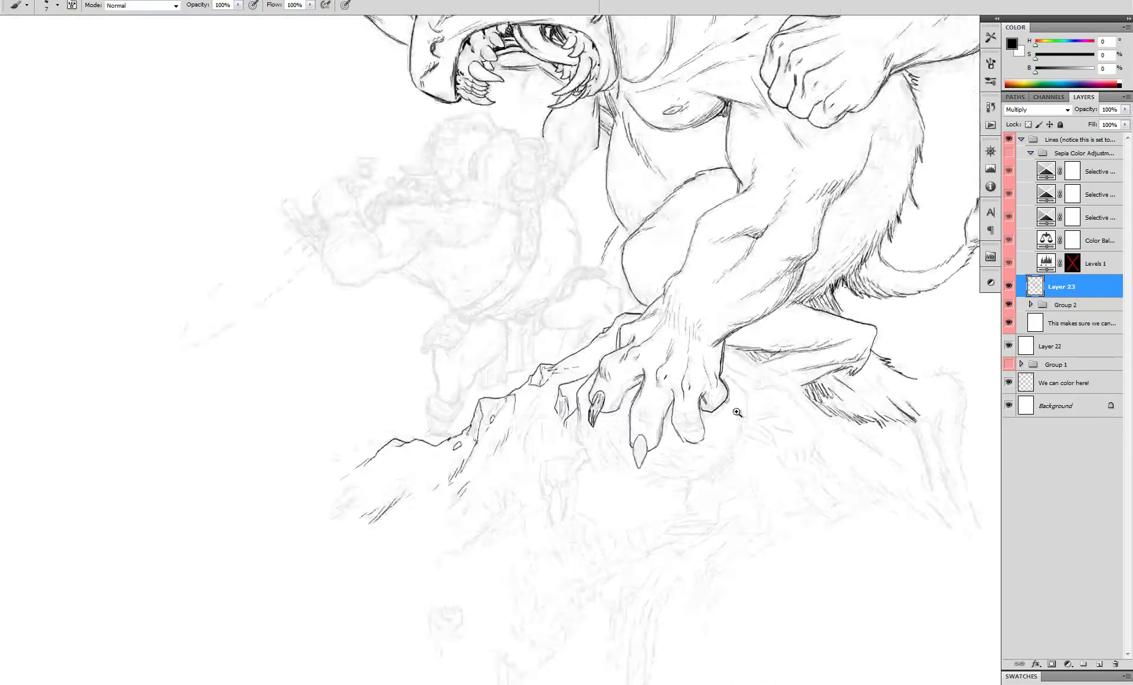
left_click(737, 412, "ctrl")
left_click_drag(547, 409, 567, 432)
left_click_drag(559, 404, 577, 439)
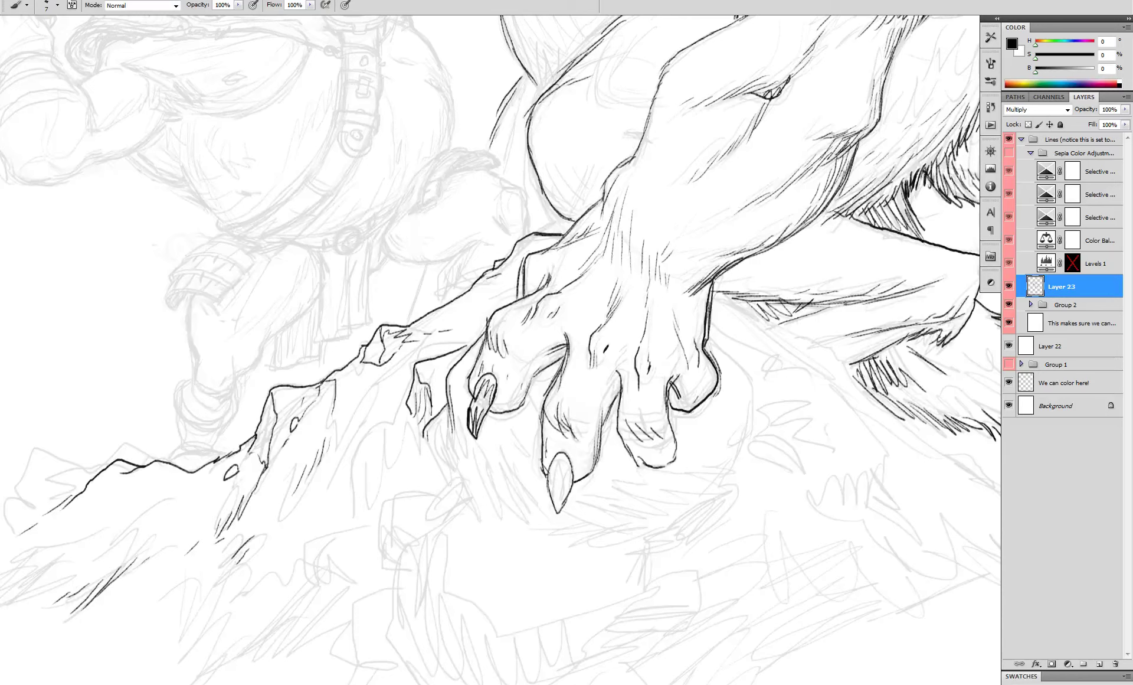
- Shade the gaps between the toes, detail the second toe's claw and hatch beneath the innermost toe
left_click_drag(562, 360, 529, 397)
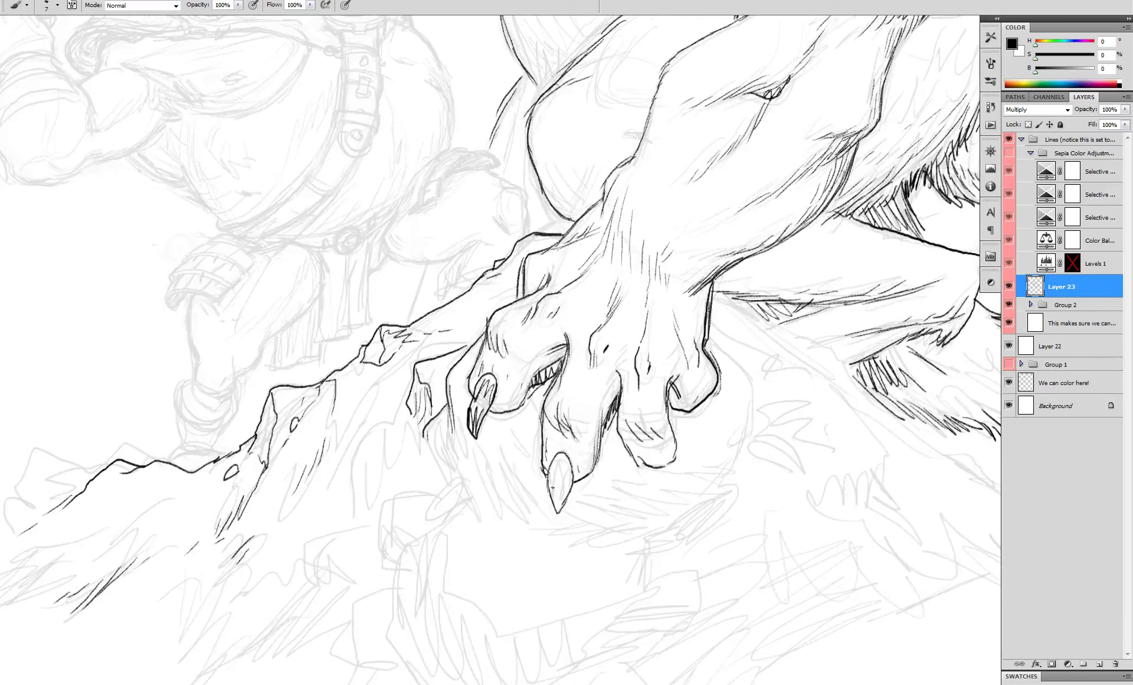
left_click_drag(553, 487, 558, 510)
left_click_drag(561, 478, 565, 461)
left_click_drag(715, 396, 672, 427)
left_click_drag(691, 412, 670, 426)
left_click_drag(711, 330, 702, 355)
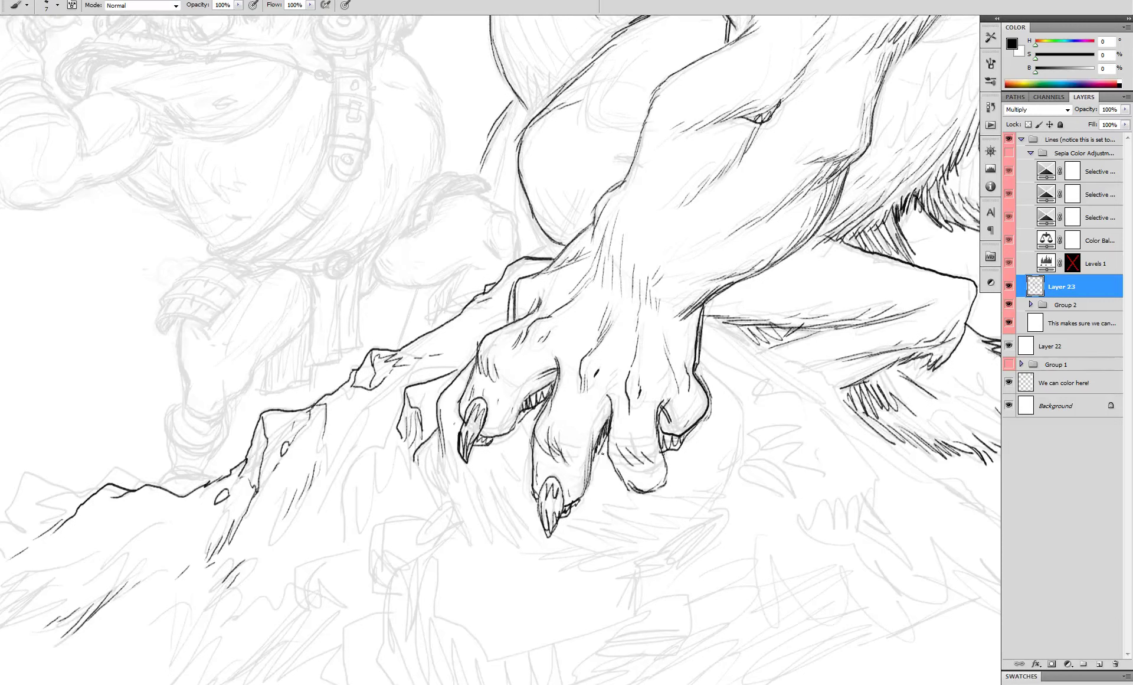
- Ink the outline of the rounded boulder curving down from behind the clawed foot's innermost toe
left_click_drag(610, 450, 592, 469)
mouse_move(700, 353)
left_mouse_down()
mouse_move(682, 365)
mouse_move(702, 511)
mouse_move(693, 526)
left_mouse_up()
left_click_drag(432, 502, 435, 463)
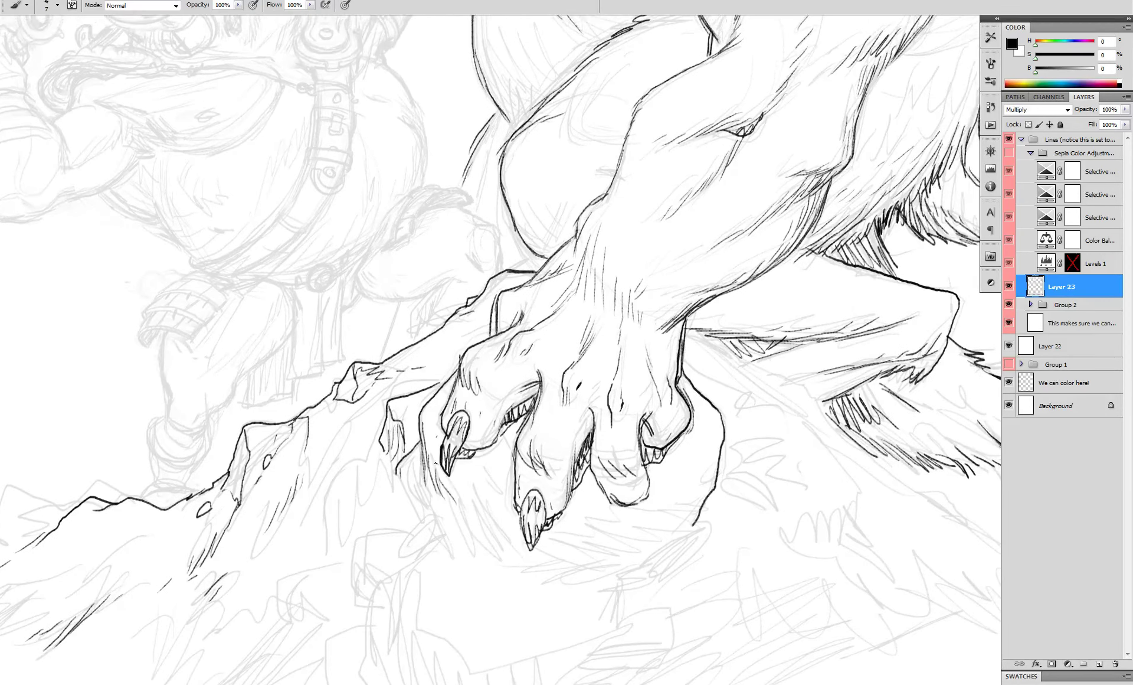
left_click_drag(422, 395, 412, 355)
- Hatch the boulder's surface and shaded underside beneath the toes of the clawed foot
left_click_drag(691, 475, 689, 491)
left_click_drag(681, 498, 644, 524)
left_click_drag(675, 513, 648, 537)
left_click_drag(690, 472, 640, 474)
left_click_drag(686, 485, 612, 493)
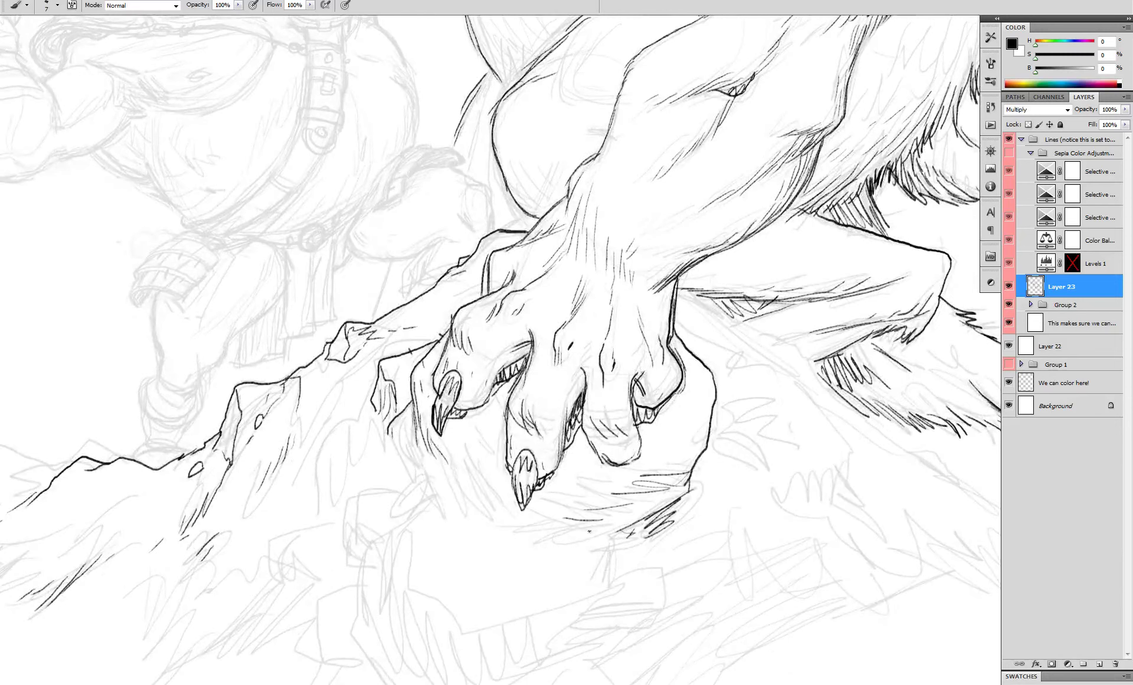
- Ink the jagged ledges and cracks of the rocks below and beside the outer toe
left_click_drag(562, 531, 591, 533)
left_click_drag(452, 469, 471, 504)
mouse_move(417, 458)
left_mouse_down()
mouse_move(468, 411)
mouse_move(397, 473)
mouse_move(408, 528)
mouse_move(370, 530)
mouse_move(375, 548)
left_mouse_up()
left_click_drag(322, 529, 336, 551)
mouse_move(415, 368)
left_mouse_down()
mouse_move(379, 394)
mouse_move(358, 450)
left_mouse_up()
- Ink the upper contour of the small figure's bent knee beside the creature's belly
key("ctrl+0")
key("ctrl+plus")
key("ctrl+plus")
key("ctrl+plus")
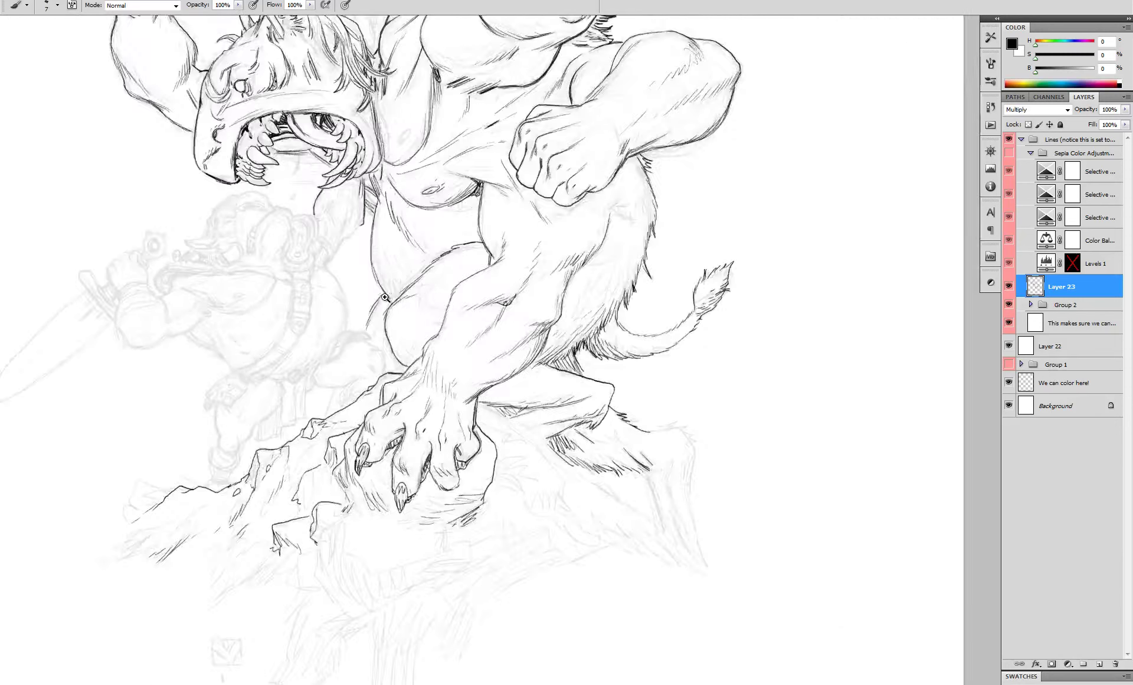
left_click_drag(386, 290, 356, 341)
left_click_drag(356, 390, 387, 420)
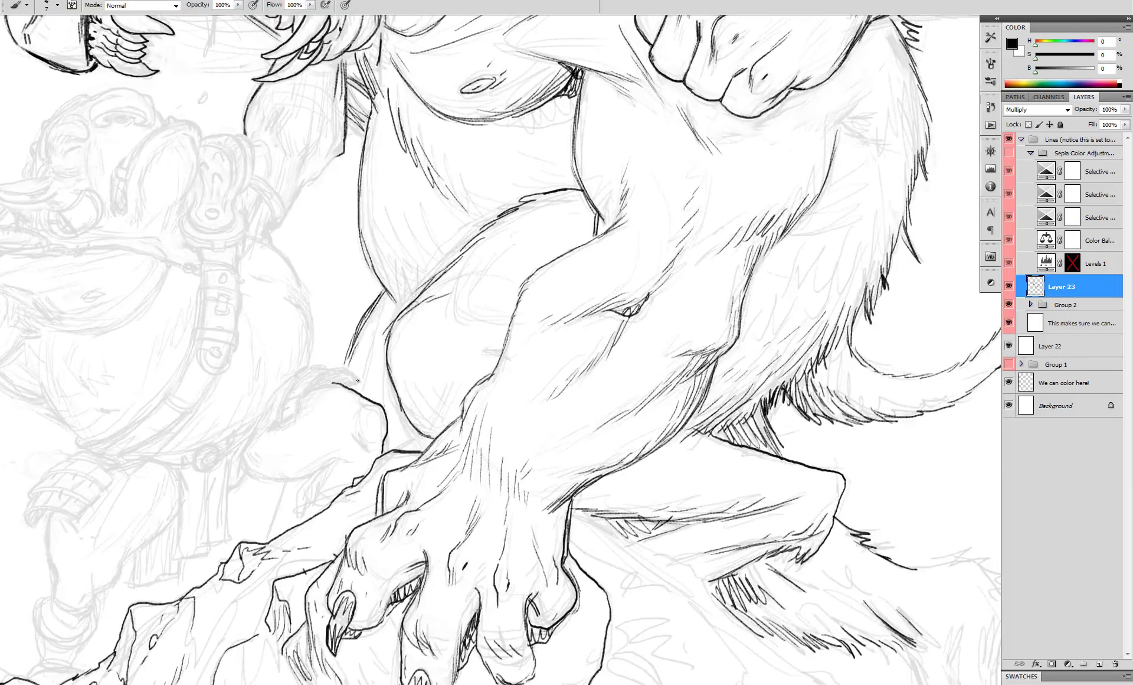
scroll(426, 396, "down", 4)
scroll(424, 386, "up", 1)
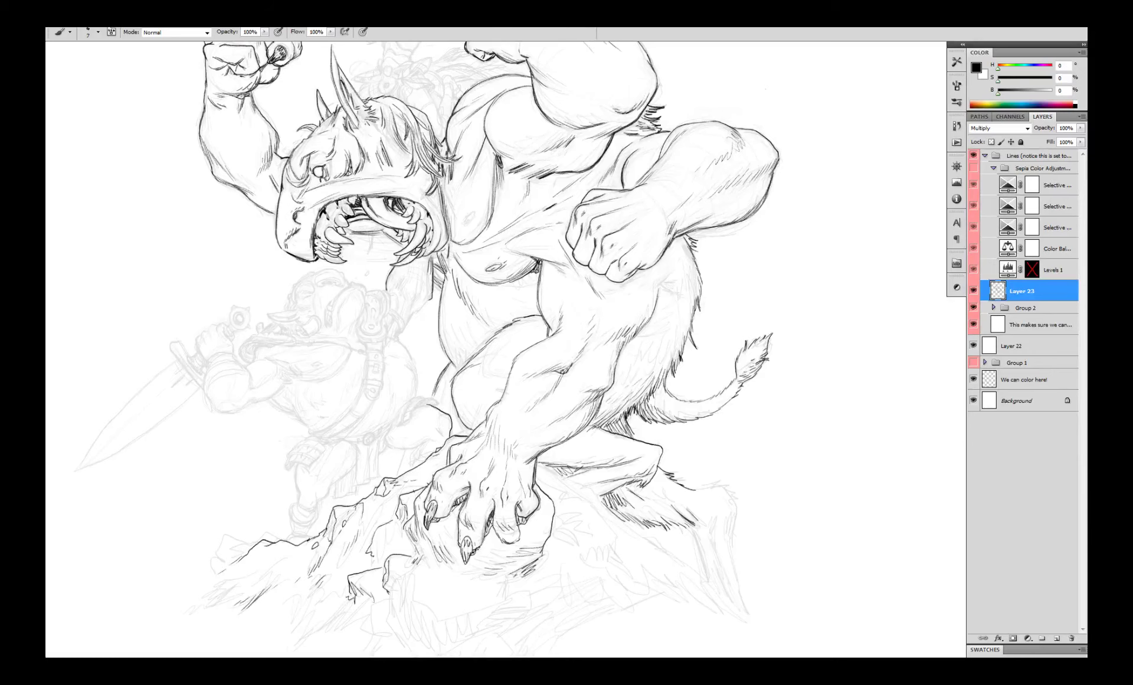
- Ink the rear edge of the creature's thigh below the fist and add short fur strokes behind it
scroll(600, 197, "up", 2)
mouse_move(672, 342)
left_mouse_down()
mouse_move(600, 197)
mouse_move(714, 228)
mouse_move(665, 263)
mouse_move(674, 272)
left_mouse_up()
mouse_move(724, 246)
left_mouse_down()
mouse_move(709, 260)
mouse_move(573, 149)
left_mouse_up()
scroll(688, 228, "up", 1)
left_click_drag(627, 181, 583, 221)
left_click_drag(623, 182, 570, 228)
mouse_move(598, 200)
left_mouse_down()
mouse_move(561, 228)
mouse_move(626, 239)
mouse_move(609, 258)
left_mouse_up()
key("ctrl+z")
left_click_drag(597, 235, 627, 265)
mouse_move(620, 245)
left_mouse_down()
mouse_move(637, 262)
mouse_move(654, 254)
left_mouse_up()
scroll(648, 251, "down", 1)
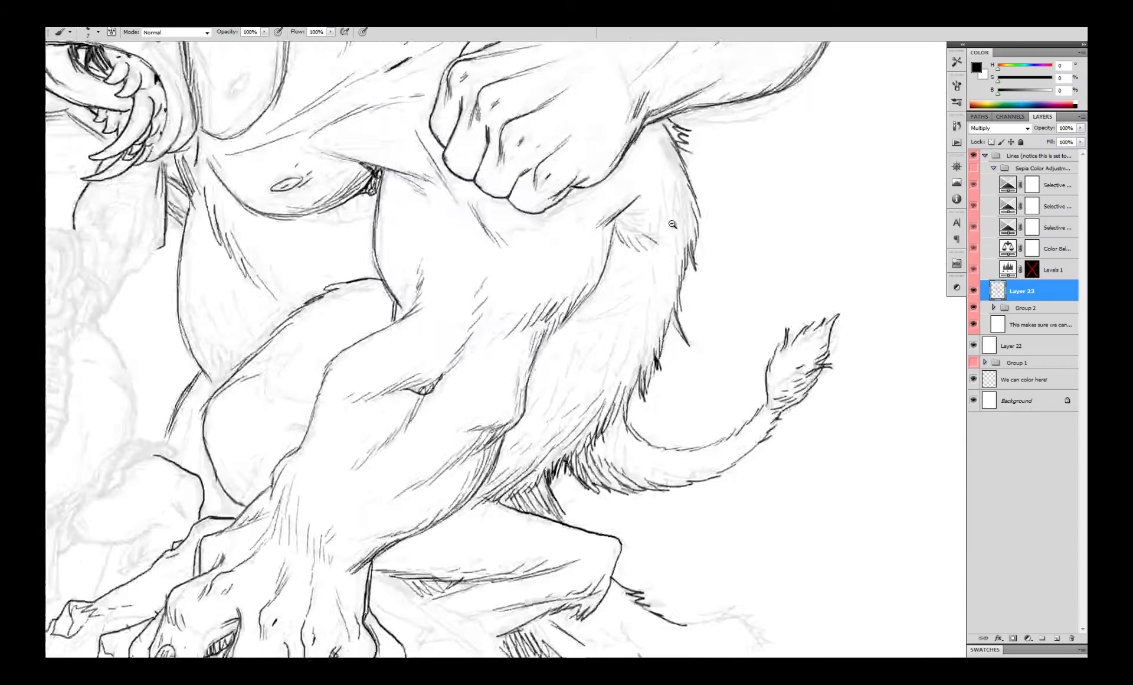
- Add short contour strokes around the creature's upper thigh and hip beneath the clenched fist
scroll(685, 248, "up", 1)
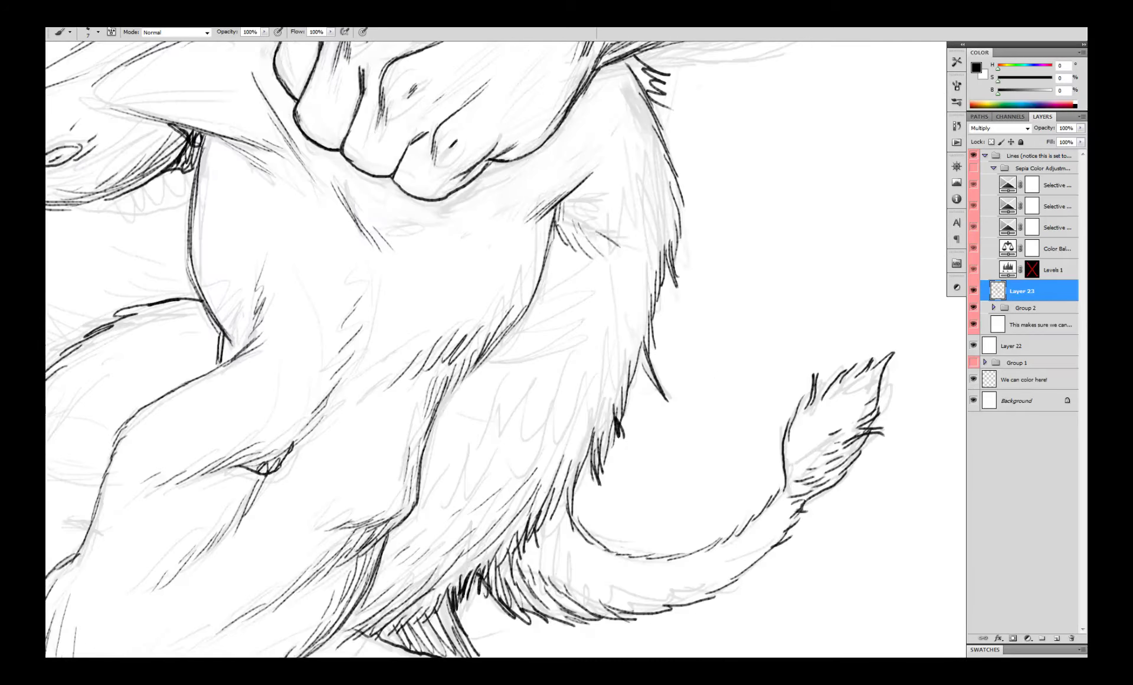
left_click_drag(555, 229, 549, 257)
left_click_drag(548, 240, 541, 270)
left_click_drag(607, 149, 512, 226)
left_click_drag(382, 204, 522, 266)
left_click_drag(412, 184, 442, 235)
- Hatch muscle and fur lines across the creature's thigh and haunch
left_click_drag(461, 309, 498, 334)
left_click_drag(374, 249, 367, 278)
left_click_drag(378, 229, 366, 357)
left_click_drag(365, 311, 373, 373)
mouse_move(366, 340)
left_mouse_down()
mouse_move(399, 420)
mouse_move(395, 453)
left_mouse_up()
mouse_move(396, 438)
left_mouse_down()
mouse_move(540, 260)
mouse_move(475, 306)
left_mouse_up()
mouse_move(538, 272)
left_mouse_down()
mouse_move(557, 261)
mouse_move(435, 341)
left_mouse_up()
left_click_drag(444, 334, 418, 392)
mouse_move(427, 383)
left_mouse_down()
mouse_move(522, 283)
mouse_move(508, 311)
left_mouse_up()
mouse_move(519, 299)
left_mouse_down()
mouse_move(496, 356)
mouse_move(501, 281)
mouse_move(466, 335)
mouse_move(495, 294)
mouse_move(392, 387)
mouse_move(383, 424)
mouse_move(465, 289)
mouse_move(431, 318)
mouse_move(396, 408)
left_mouse_up()
mouse_move(446, 452)
left_mouse_down()
mouse_move(523, 364)
mouse_move(549, 270)
mouse_move(538, 263)
left_mouse_up()
mouse_move(552, 297)
left_mouse_down()
mouse_move(550, 245)
mouse_move(513, 321)
mouse_move(512, 393)
mouse_move(522, 413)
mouse_move(592, 379)
left_mouse_up()
- Ink the arched top contour of the rounded form beside the small figure's face
scroll(620, 360, "down", 4)
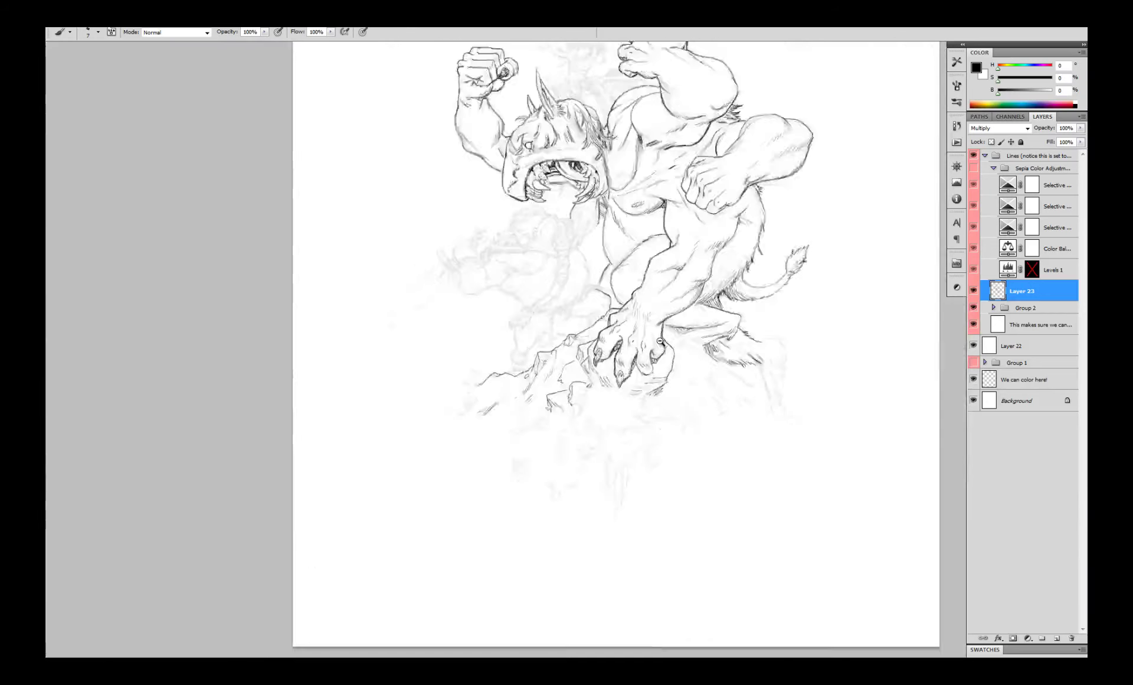
scroll(637, 330, "up", 3)
left_click_drag(594, 439, 588, 410)
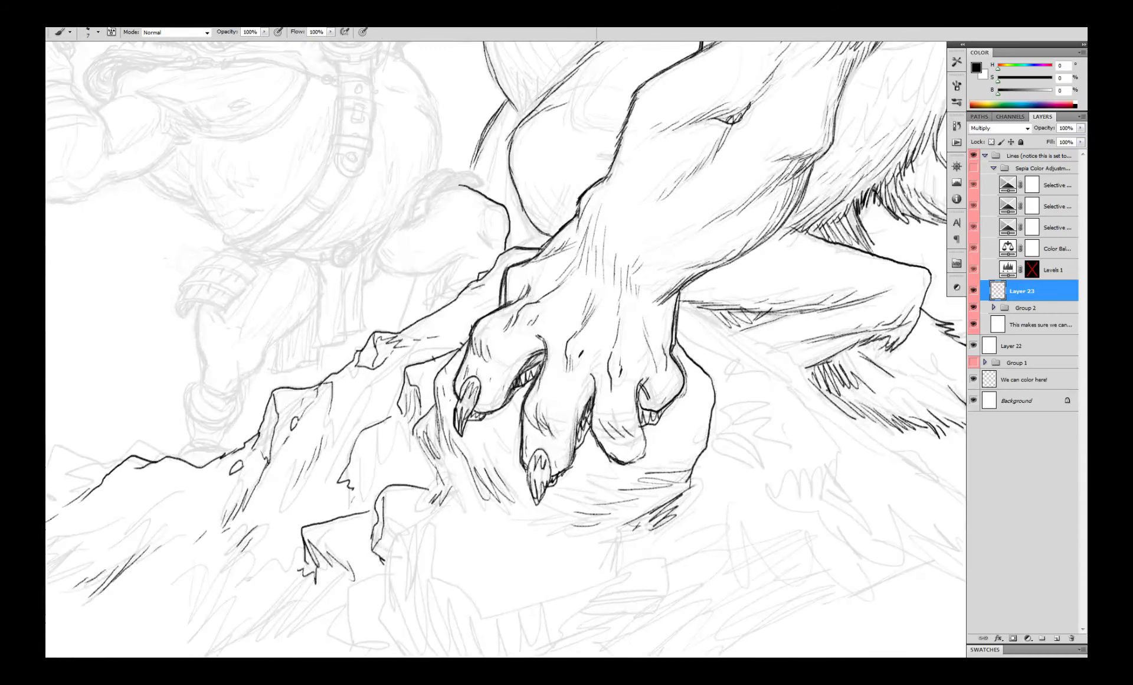
left_click_drag(588, 351, 569, 510)
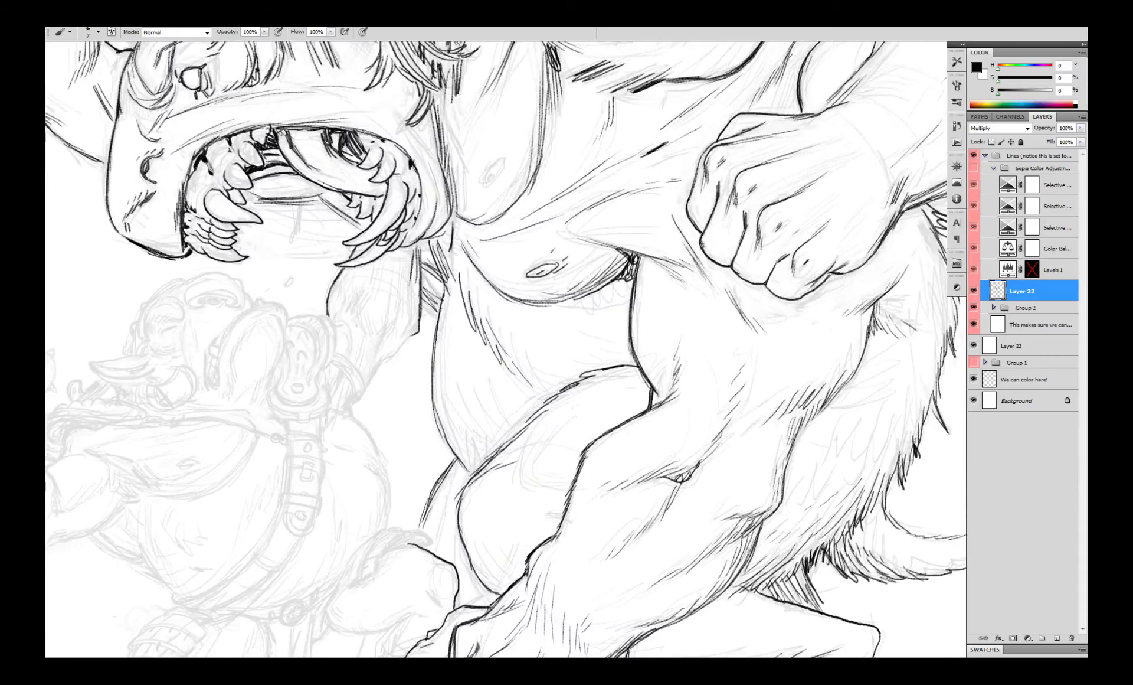
mouse_move(458, 436)
left_mouse_down()
mouse_move(468, 471)
mouse_move(425, 531)
left_mouse_up()
mouse_move(433, 519)
left_mouse_down()
mouse_move(442, 502)
mouse_move(435, 517)
left_mouse_up()
key("ctrl+plus")
mouse_move(169, 252)
left_mouse_down()
mouse_move(488, 294)
mouse_move(493, 243)
mouse_move(413, 255)
left_mouse_up()
key("ctrl+plus")
key("ctrl+z")
key("ctrl+z")
mouse_move(519, 282)
left_mouse_down()
mouse_move(472, 240)
mouse_move(375, 279)
mouse_move(343, 314)
mouse_move(319, 392)
mouse_move(278, 386)
mouse_move(297, 404)
mouse_move(314, 387)
left_mouse_up()
key("ctrl+z")
- Ink the narrow mouth opening beside the rounded form, with its upper fang and dark outer edge
scroll(356, 307, "down", 5)
scroll(361, 322, "up", 5)
left_click_drag(277, 321, 295, 295)
left_click_drag(279, 322, 307, 294)
mouse_move(270, 349)
left_mouse_down()
mouse_move(271, 431)
mouse_move(261, 423)
mouse_move(268, 443)
mouse_move(295, 444)
left_mouse_up()
mouse_move(322, 286)
left_mouse_down()
mouse_move(295, 380)
mouse_move(298, 437)
mouse_move(273, 465)
left_mouse_up()
left_click_drag(260, 357, 261, 442)
key("ctrl+z")
key("ctrl+z")
mouse_move(250, 381)
left_mouse_down()
mouse_move(265, 453)
mouse_move(270, 434)
left_mouse_up()
mouse_move(272, 351)
left_mouse_down()
mouse_move(268, 395)
mouse_move(277, 379)
mouse_move(281, 399)
mouse_move(278, 381)
mouse_move(272, 408)
mouse_move(297, 406)
left_mouse_up()
mouse_move(266, 412)
left_mouse_down()
mouse_move(287, 415)
mouse_move(260, 387)
left_mouse_up()
- Ink the row of small teeth inside the mouth and darken its lower corner
scroll(359, 387, "down", 5)
scroll(363, 396, "up", 5)
mouse_move(278, 255)
left_mouse_down()
mouse_move(300, 321)
mouse_move(267, 342)
left_mouse_up()
left_click_drag(267, 343, 294, 380)
left_click_drag(282, 437, 286, 453)
left_click_drag(305, 348, 308, 352)
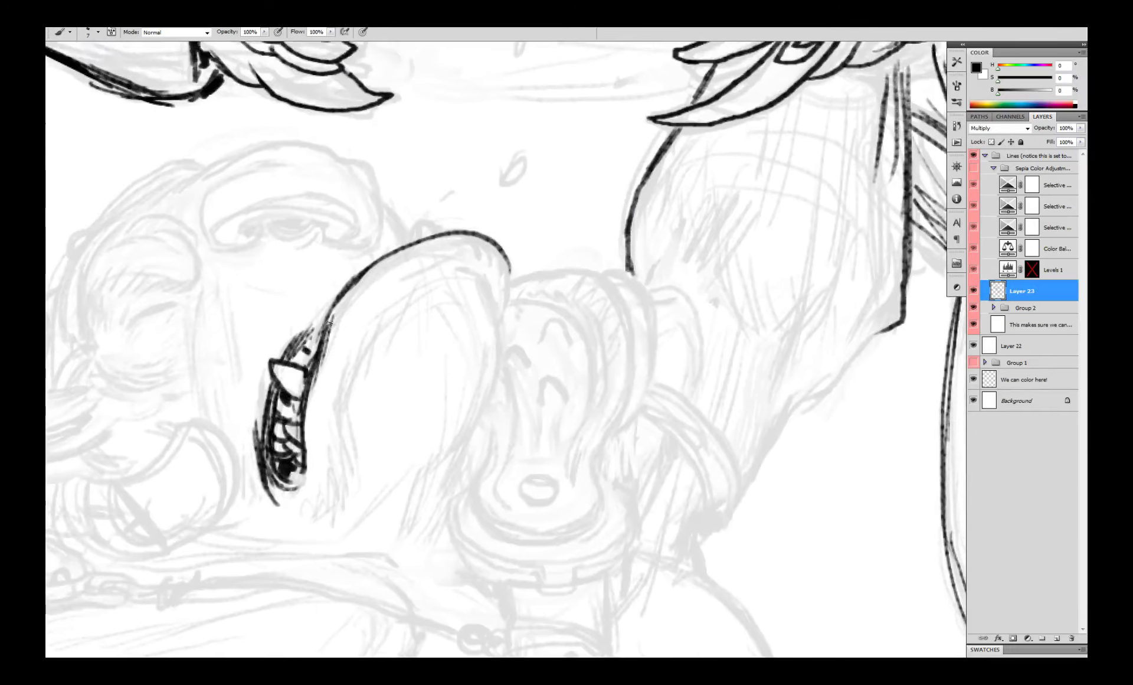
- Ink the short brow line and small bump above the rounded form, plus its shaded rear edge
scroll(322, 333, "down", 5)
scroll(408, 317, "up", 3)
left_click_drag(316, 306, 484, 285)
scroll(442, 239, "up", 2)
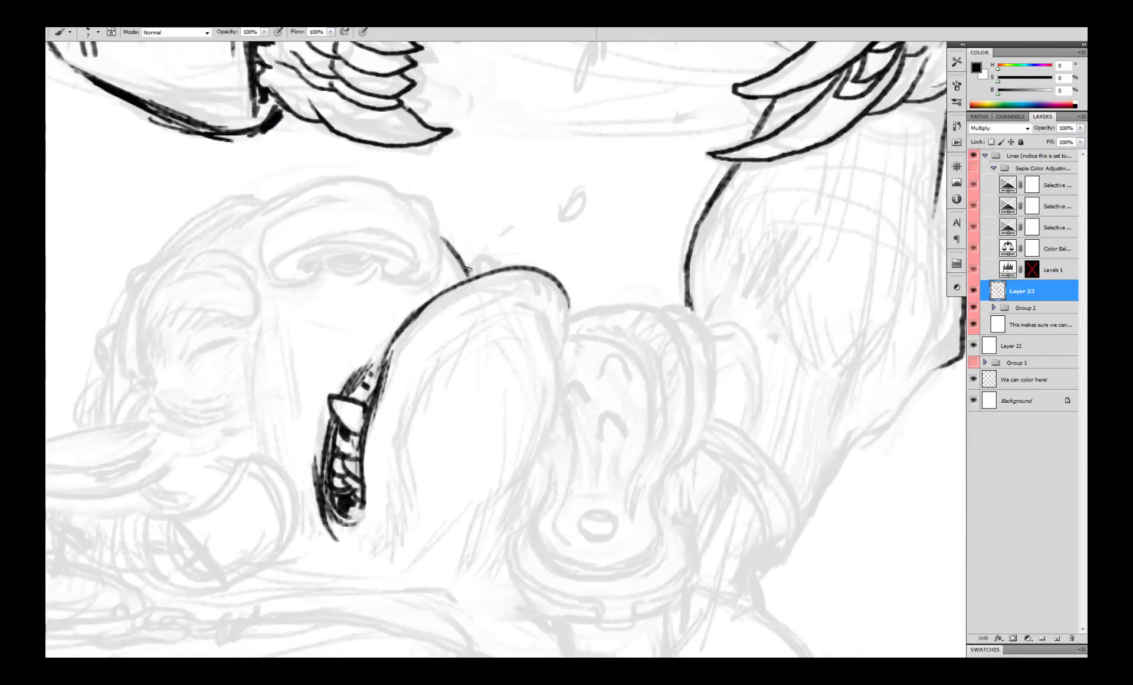
mouse_move(567, 295)
left_mouse_down()
mouse_move(570, 339)
mouse_move(545, 446)
mouse_move(497, 496)
mouse_move(506, 522)
left_mouse_up()
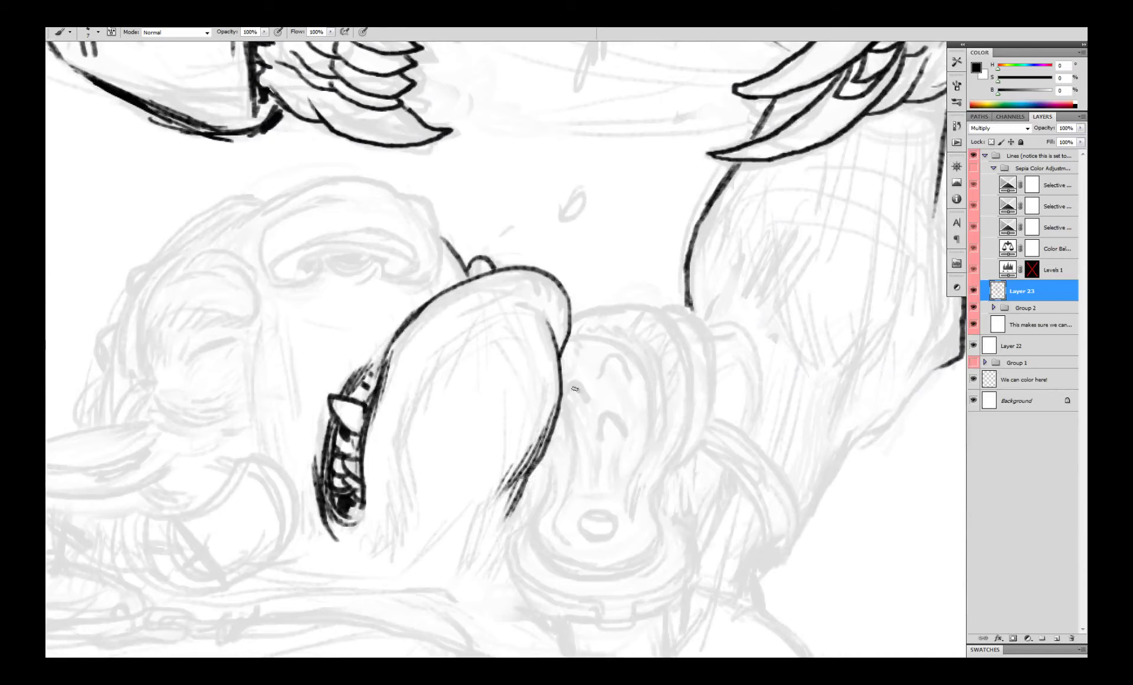
- Outline the hourglass-shaped strap plate behind the rounded form and darken the gap between them
mouse_move(549, 476)
left_mouse_down()
mouse_move(531, 522)
mouse_move(544, 568)
mouse_move(627, 573)
mouse_move(660, 551)
left_mouse_up()
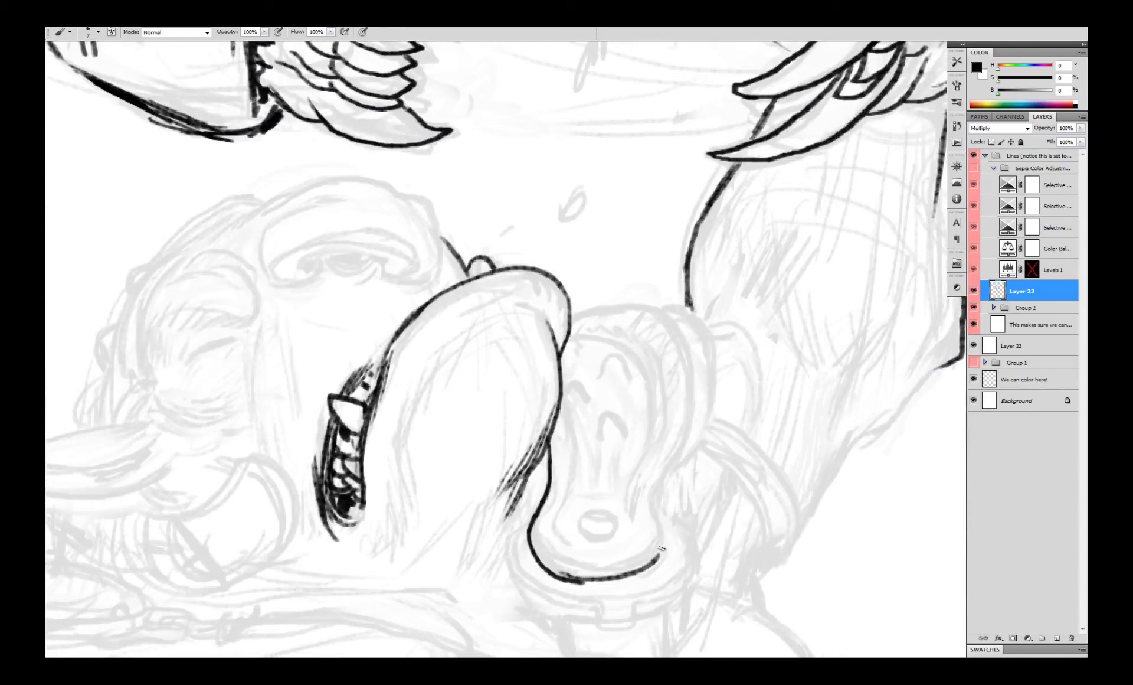
mouse_move(656, 505)
left_mouse_down()
mouse_move(690, 426)
mouse_move(690, 362)
mouse_move(657, 308)
mouse_move(611, 301)
mouse_move(571, 314)
left_mouse_up()
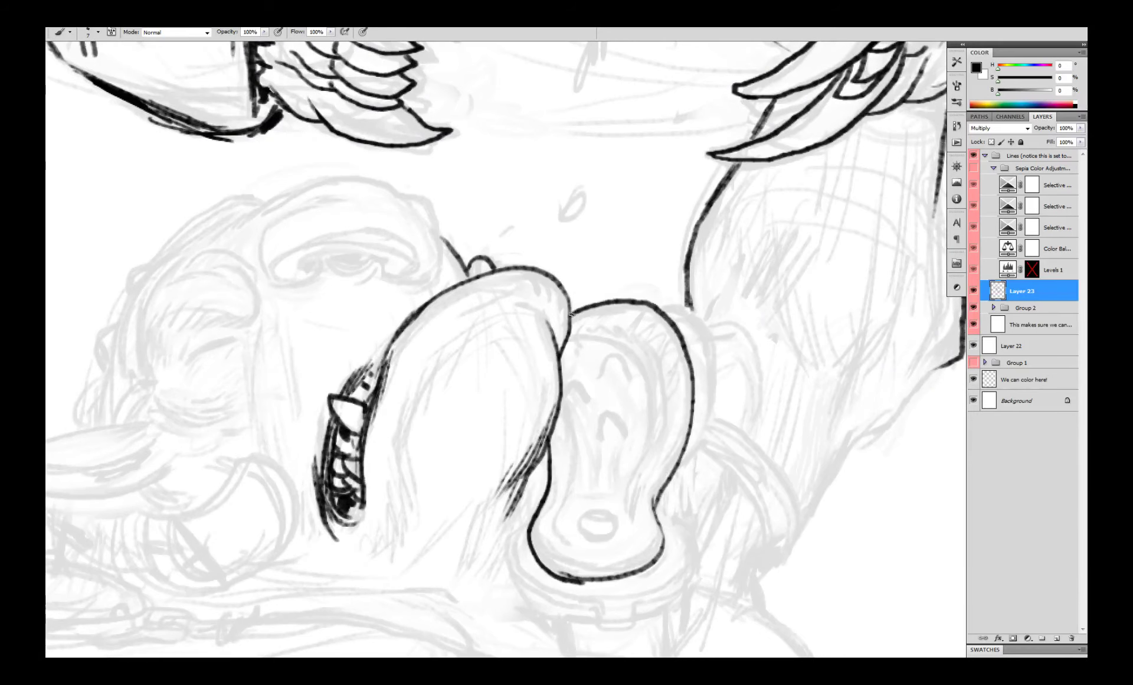
mouse_move(568, 426)
left_mouse_down()
mouse_move(544, 524)
mouse_move(576, 558)
left_mouse_up()
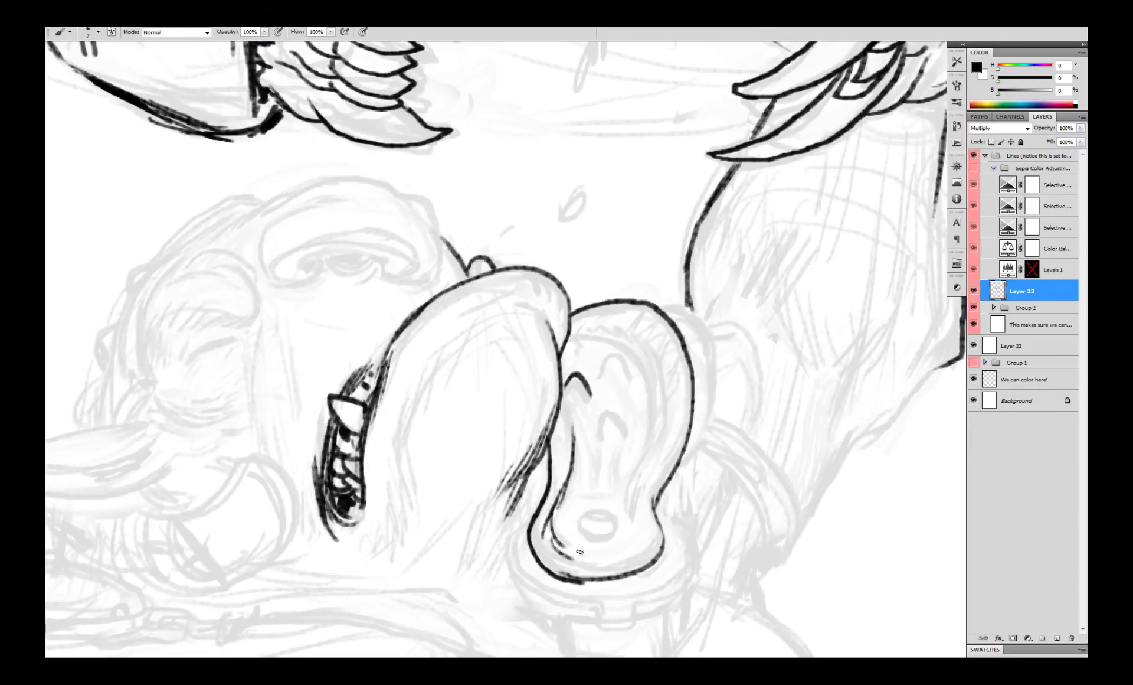
key("ctrl+alt+z")
key("ctrl+alt+z")
mouse_move(547, 454)
left_mouse_down()
mouse_move(541, 505)
mouse_move(529, 498)
left_mouse_up()
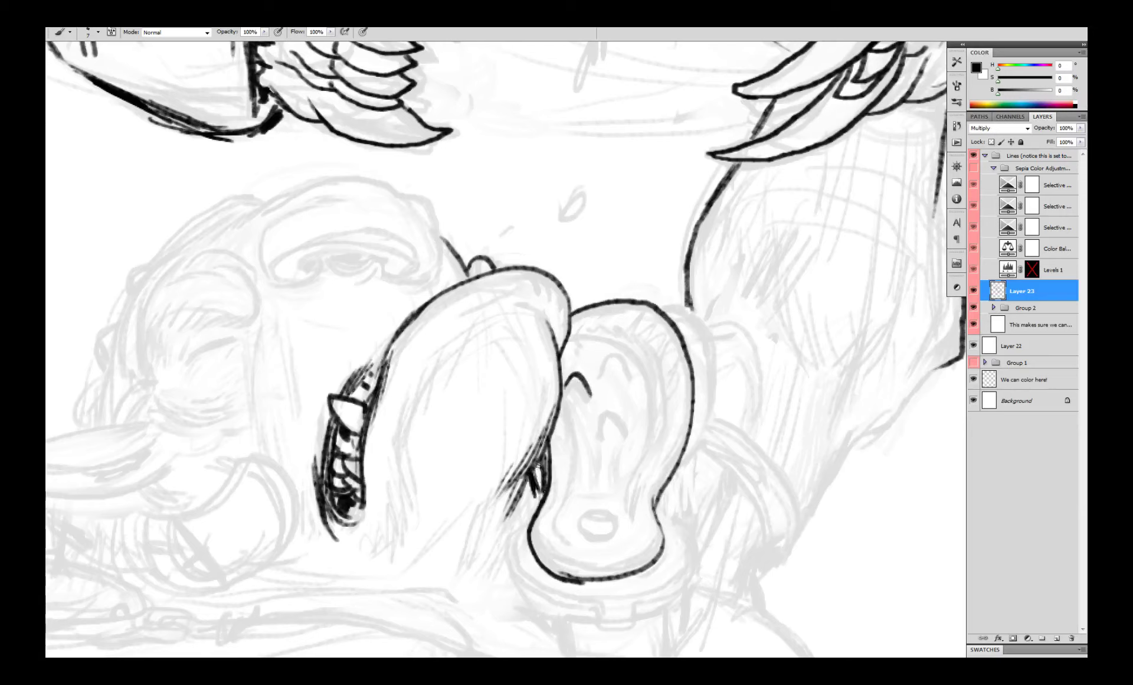
- Ink the inner rim line along the strap plate's near side and lower curve
key("ctrl+minus")
key("ctrl+minus")
key("ctrl+minus")
key("ctrl+minus")
key("ctrl+plus")
key("ctrl+plus")
key("ctrl+plus")
key("ctrl+plus")
left_click_drag(395, 347, 393, 509)
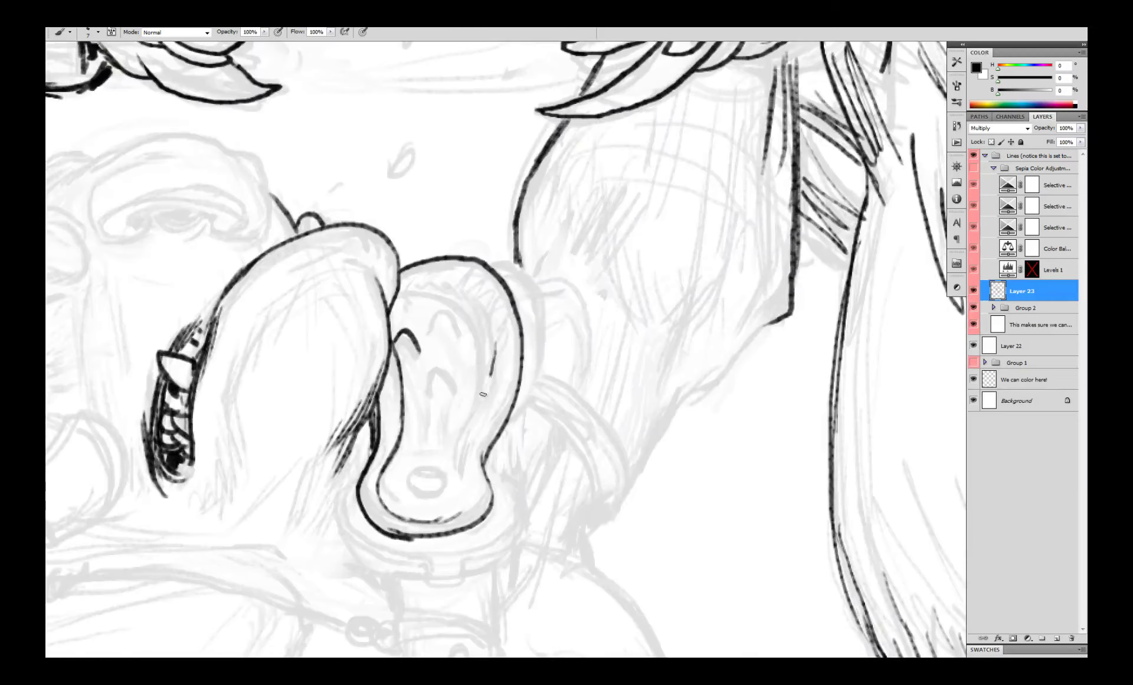
left_click_drag(483, 394, 462, 479)
left_click_drag(462, 464, 476, 491)
- Redraw the plate's inner rim over its upper curve with heavier strokes and clean up the near-side line
mouse_move(492, 375)
left_mouse_down()
mouse_move(483, 303)
mouse_move(455, 286)
mouse_move(467, 311)
mouse_move(398, 294)
left_mouse_up()
key("ctrl+z")
key("ctrl+z")
key("ctrl+alt+z")
key("ctrl+alt+z")
left_click_drag(482, 314, 441, 282)
mouse_move(458, 288)
left_mouse_down()
mouse_move(401, 294)
mouse_move(490, 372)
left_mouse_up()
left_click_drag(483, 334, 484, 403)
left_click_drag(394, 344, 404, 401)
key("x")
mouse_move(393, 335)
left_mouse_down()
mouse_move(389, 364)
mouse_move(393, 349)
mouse_move(404, 402)
left_mouse_up()
key("x")
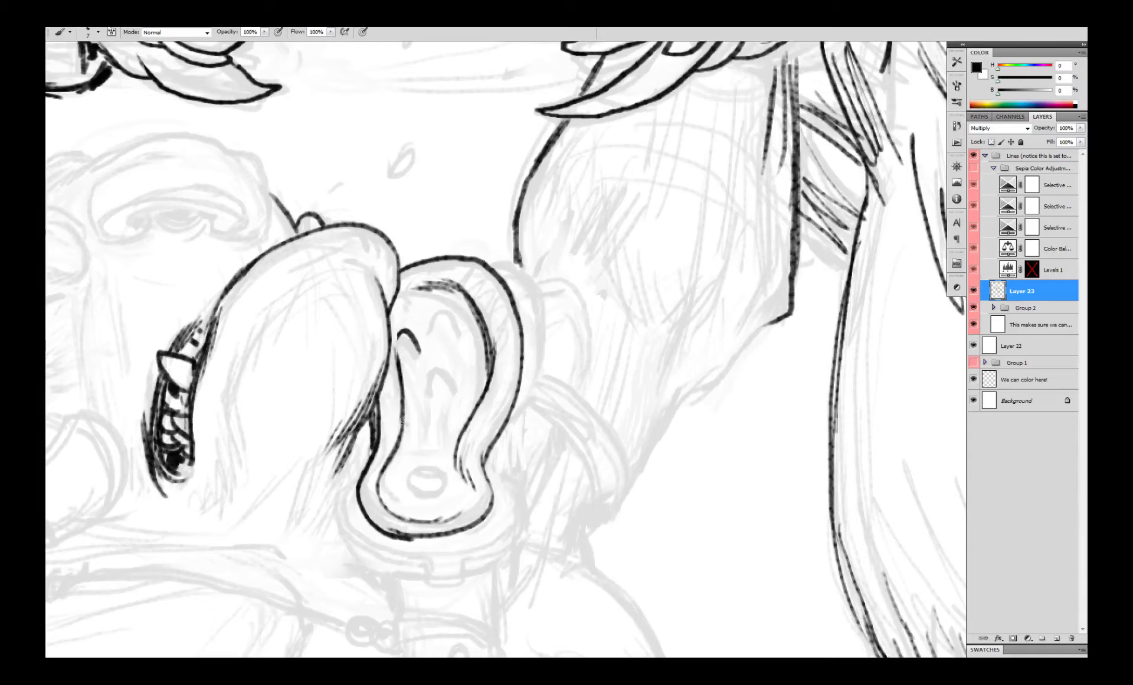
- Ink the small horseshoe-shaped marks on the upper face of the strap plate
scroll(419, 387, "down", 5)
scroll(434, 392, "up", 5)
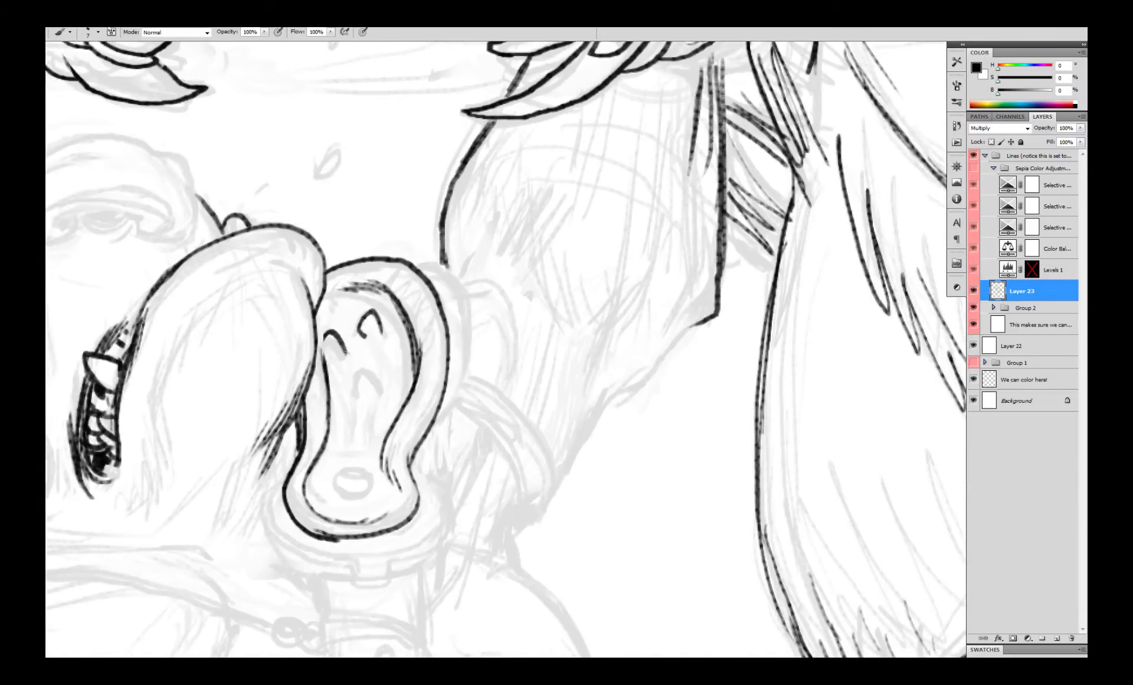
left_click_drag(400, 367, 439, 340)
mouse_move(406, 338)
left_mouse_down()
mouse_move(395, 370)
mouse_move(423, 363)
left_mouse_up()
key("ctrl+z")
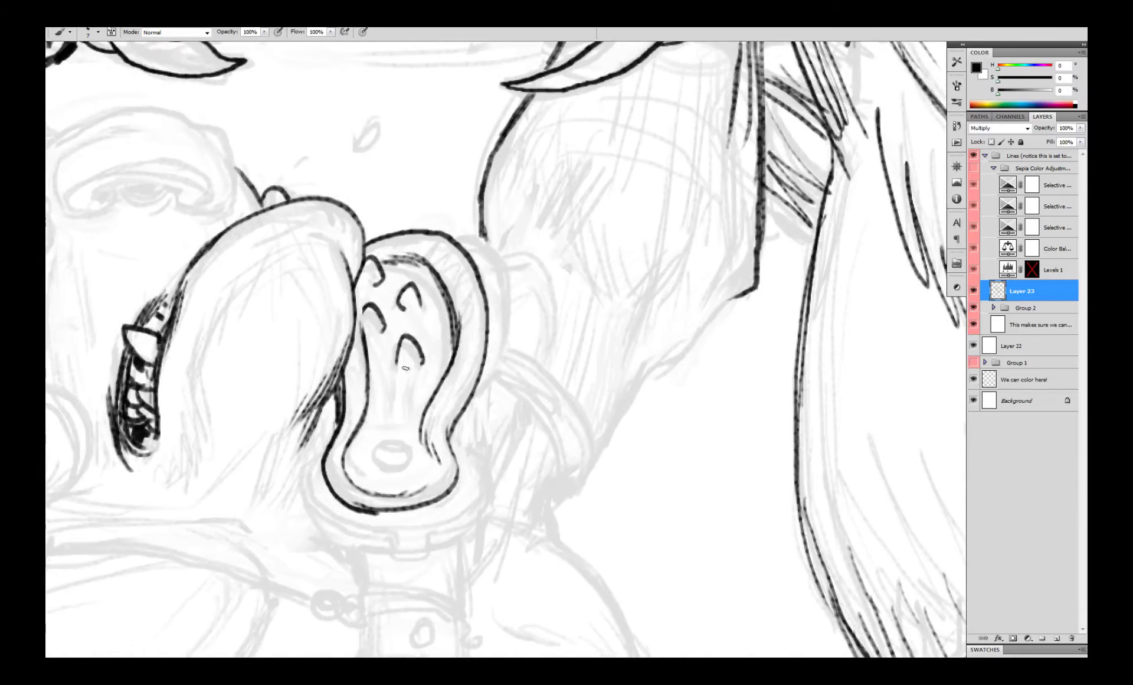
mouse_move(362, 301)
left_mouse_down()
mouse_move(365, 348)
mouse_move(361, 265)
mouse_move(355, 331)
mouse_move(355, 321)
left_mouse_up()
- Delete the horseshoe mark nearest the plate's inner rim and redraw it slightly farther in
scroll(406, 333, "down", 3)
scroll(425, 352, "up", 2)
key("ctrl+z")
scroll(368, 292, "up", 2)
key("l")
key("Delete")
key("ctrl+d")
key("b")
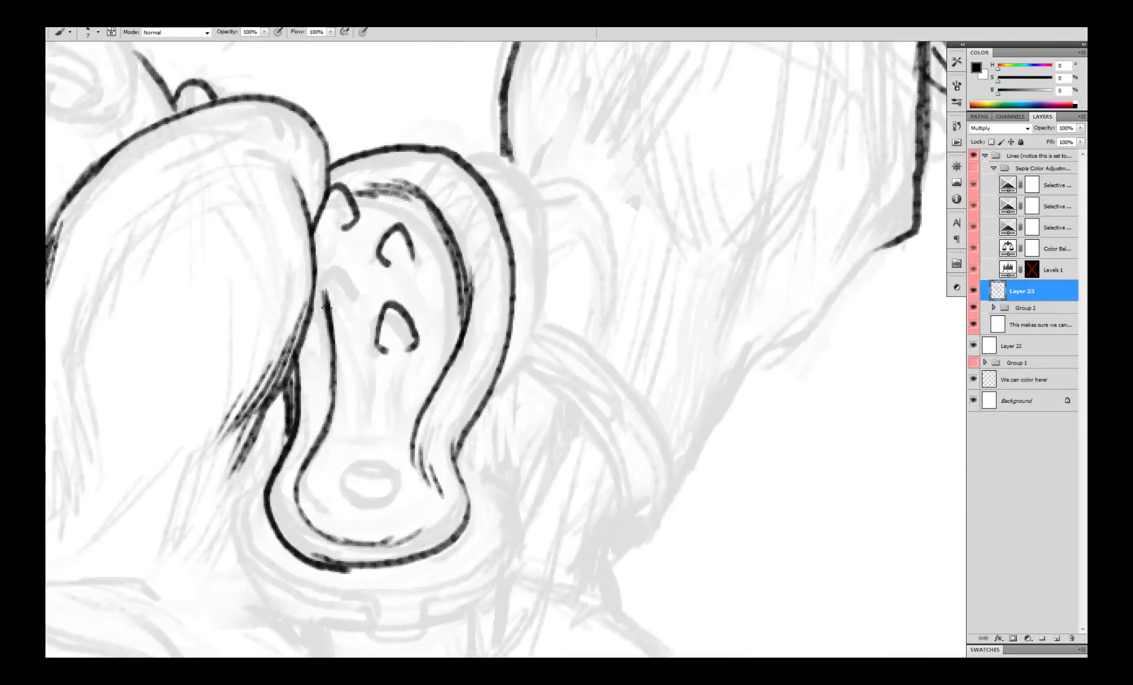
mouse_move(320, 279)
left_mouse_down()
mouse_move(326, 309)
mouse_move(356, 301)
left_mouse_up()
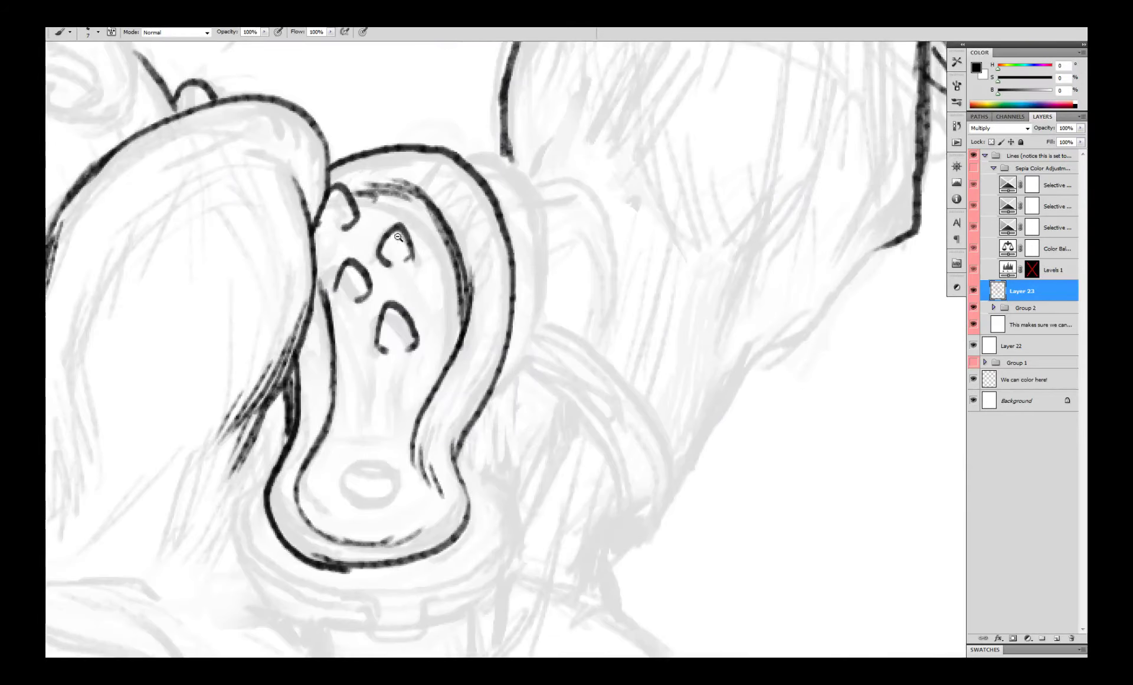
- Ink the oval rivet on the lower part of the strap plate
key("h")
left_click_drag(321, 223, 324, 229)
left_click_drag(281, 261, 318, 264)
key("ctrl+z")
left_click_drag(308, 242, 287, 244)
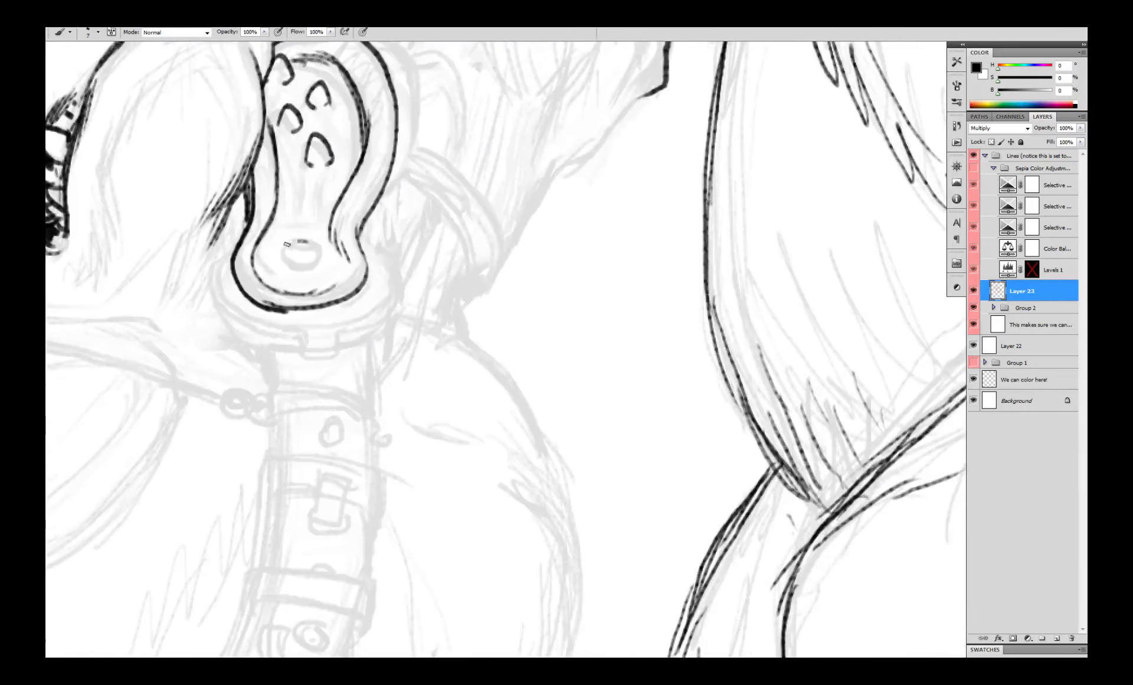
- Thicken the strap plate's outer contour along its waist and lower rim
left_click_drag(358, 239, 371, 193)
mouse_move(385, 169)
left_mouse_down()
mouse_move(357, 225)
mouse_move(363, 263)
left_mouse_up()
key("ctrl+alt+z")
key("ctrl+alt+z")
left_click_drag(387, 207, 359, 286)
mouse_move(256, 262)
left_mouse_down()
mouse_move(255, 191)
mouse_move(288, 234)
mouse_move(272, 241)
mouse_move(259, 293)
mouse_move(237, 302)
mouse_move(274, 349)
mouse_move(371, 316)
left_mouse_up()
key("ctrl+z")
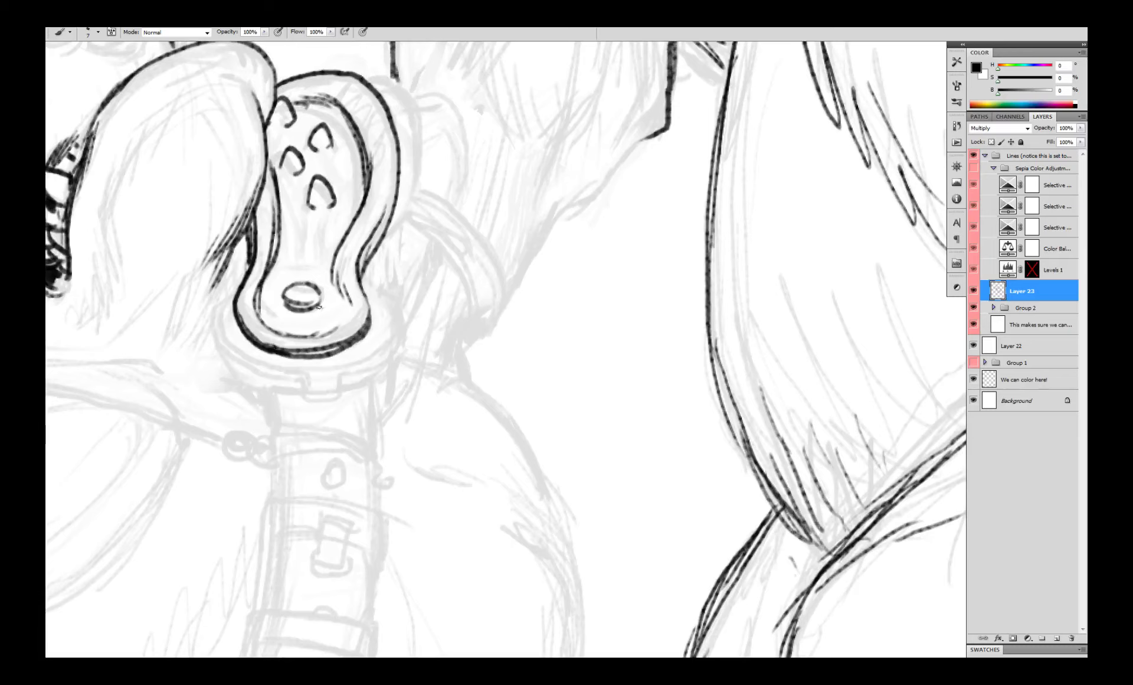
- Ink the second curved edge behind the strap plate, following its upper outer contour
left_click_drag(385, 186, 391, 307)
left_click_drag(379, 256, 372, 308)
scroll(394, 243, "down", 2)
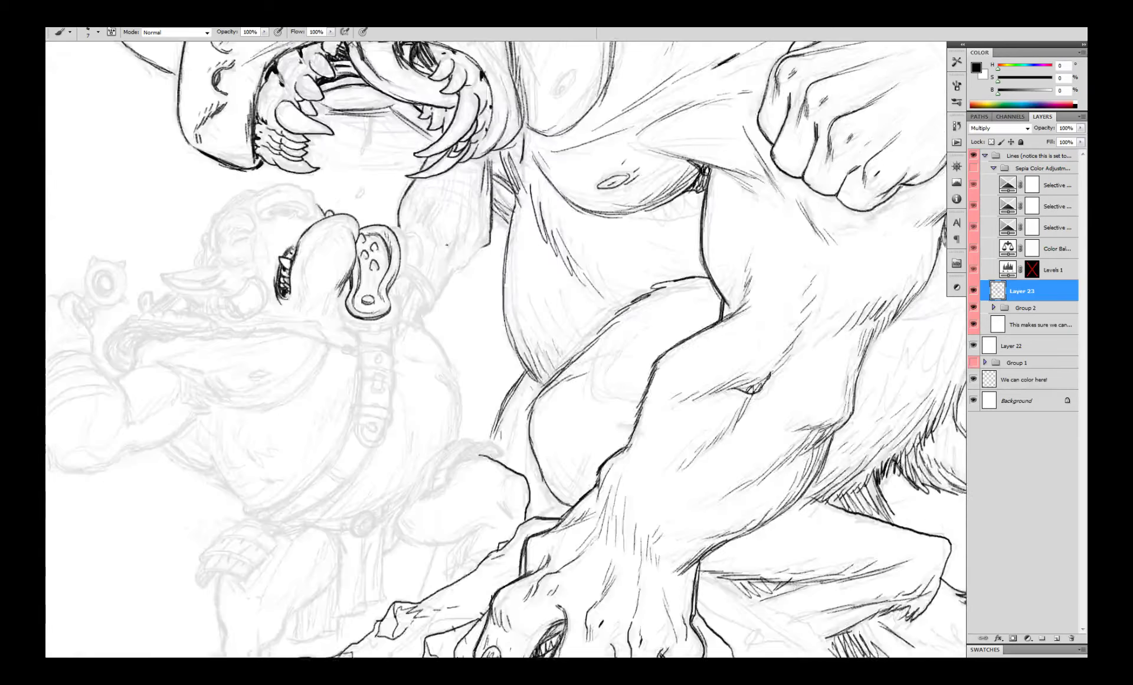
scroll(402, 240, "up", 1)
scroll(413, 237, "up", 1)
mouse_move(336, 199)
left_mouse_down()
mouse_move(396, 278)
mouse_move(365, 354)
left_mouse_up()
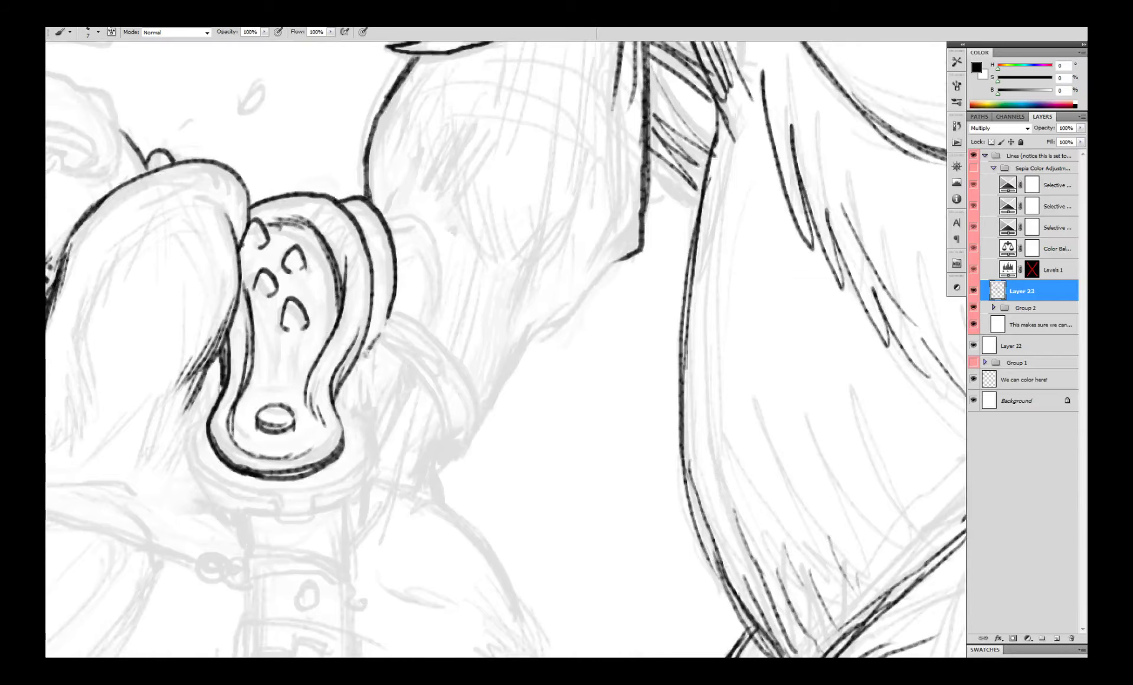
- Ink the short fold next to the strap plate and hatch shading strokes across the upper arm
mouse_move(386, 219)
left_mouse_down()
mouse_move(430, 229)
mouse_move(407, 179)
left_mouse_up()
mouse_move(467, 114)
left_mouse_down()
mouse_move(434, 162)
mouse_move(430, 216)
left_mouse_up()
left_click_drag(438, 160, 422, 190)
mouse_move(512, 172)
left_mouse_down()
mouse_move(503, 299)
mouse_move(475, 241)
mouse_move(454, 272)
left_mouse_up()
- Ink the underside contour of the arm from its angular corner down to the band beside the strap plate
left_click(470, 239, "alt")
left_click(470, 238, "alt")
left_click(490, 248, "ctrl")
left_click(490, 248, "ctrl")
left_click_drag(460, 220, 426, 291)
left_click_drag(477, 271, 367, 358)
left_click_drag(381, 337, 269, 493)
left_click_drag(273, 471, 261, 493)
- Ink the curved edges of the armband beside the strap plate, with the small notch on its inner edge
mouse_move(231, 322)
left_mouse_down()
mouse_move(307, 411)
mouse_move(307, 389)
mouse_move(328, 452)
left_mouse_up()
key("ctrl+z")
left_click_drag(207, 360, 296, 454)
left_click_drag(250, 390, 283, 421)
key("ctrl+z")
left_click_drag(217, 353, 260, 399)
left_click_drag(284, 313, 373, 279)
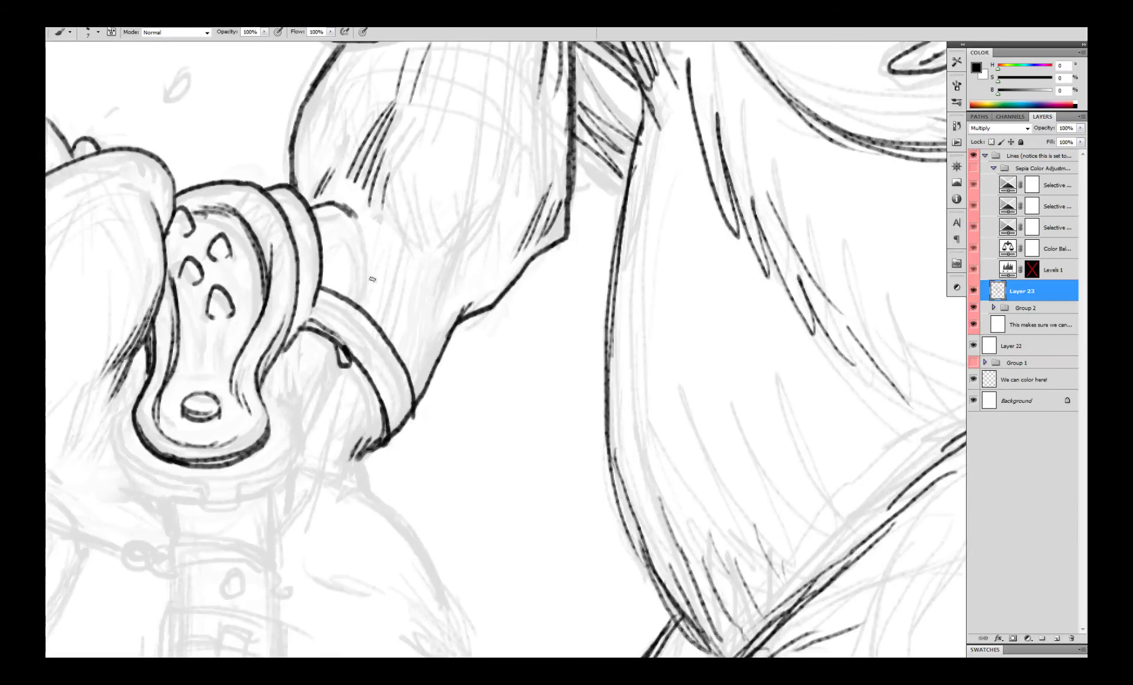
- Ink the arm's bulge beside the peanut-shaped ornament and the right side of its round base plate, undoing the last stroke
left_click_drag(362, 229, 363, 295)
left_click_drag(339, 367, 305, 422)
left_click_drag(263, 388, 296, 459)
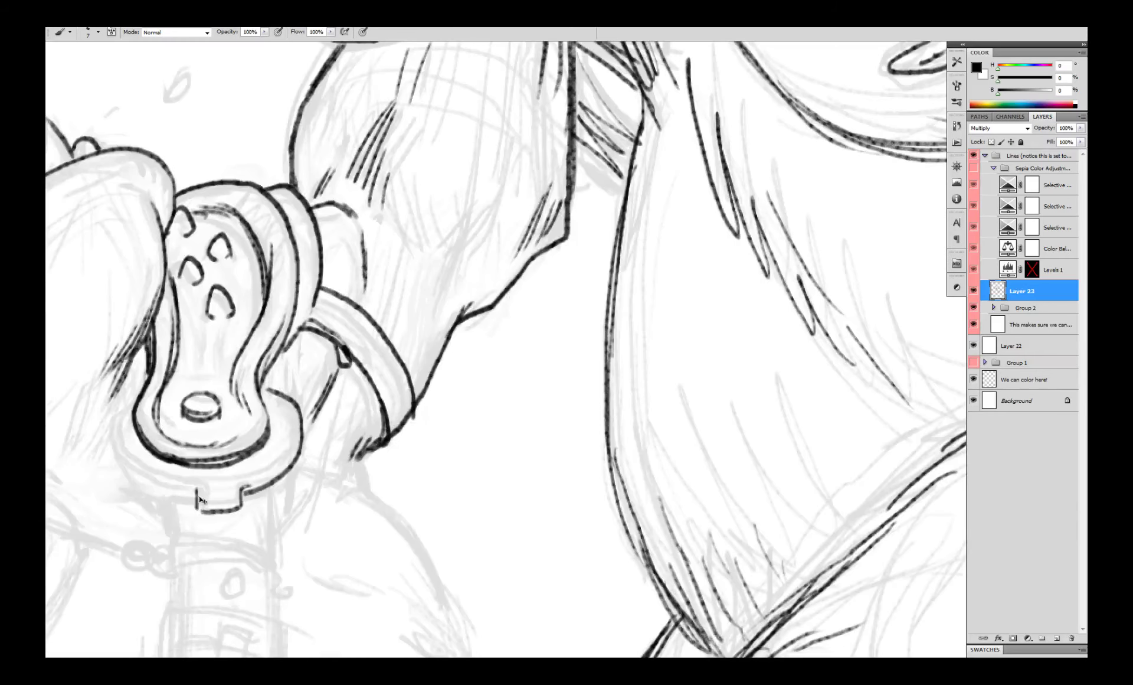
mouse_move(133, 397)
left_mouse_down()
mouse_move(126, 484)
mouse_move(199, 499)
left_mouse_up()
key("ctrl+z")
scroll(301, 451, "down", 2)
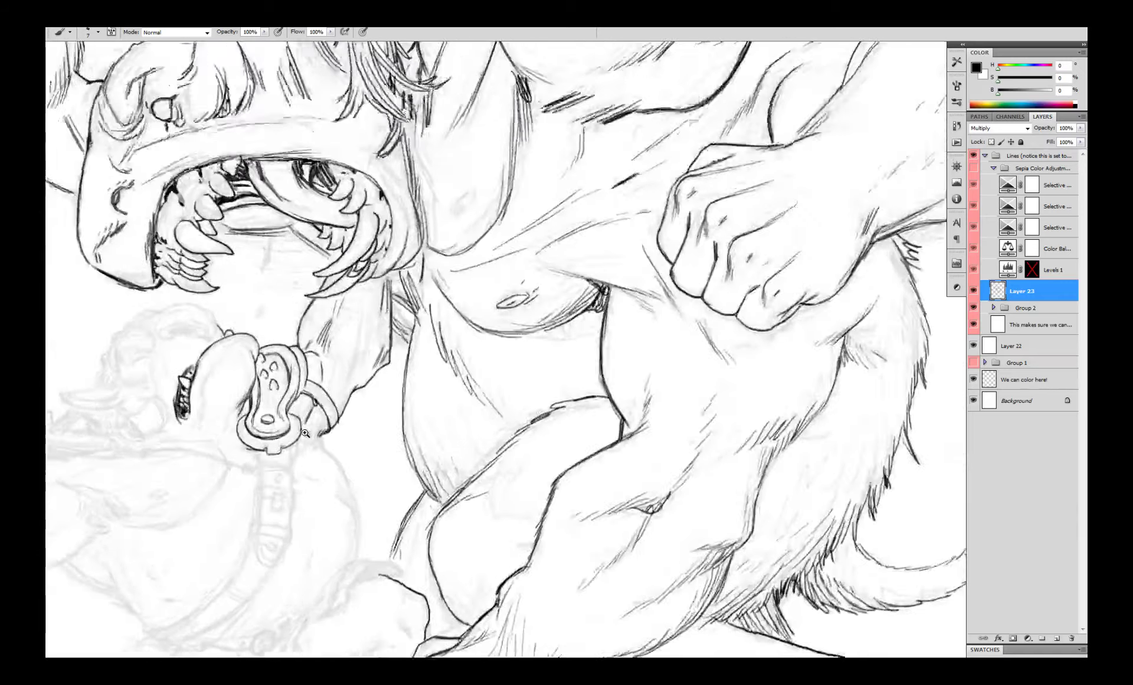
- Ink the left side of the round plate's double rim and the small tab at its bottom, painting out excess line
scroll(260, 475, "up", 3)
key("x")
left_click_drag(227, 444, 261, 452)
key("x")
left_click_drag(473, 365, 394, 421)
mouse_move(304, 434)
left_mouse_down()
mouse_move(194, 357)
mouse_move(190, 331)
left_mouse_up()
scroll(396, 340, "down", 3)
scroll(384, 369, "up", 2)
left_click_drag(313, 300, 340, 297)
key("x")
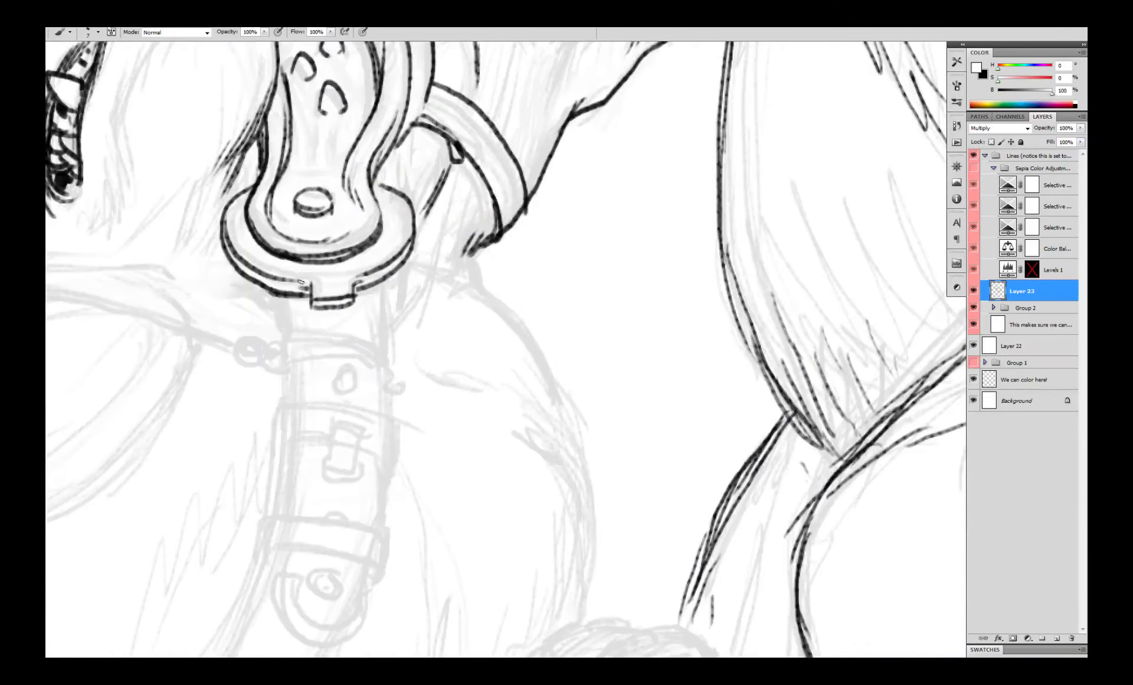
key("x")
scroll(362, 284, "down", 3)
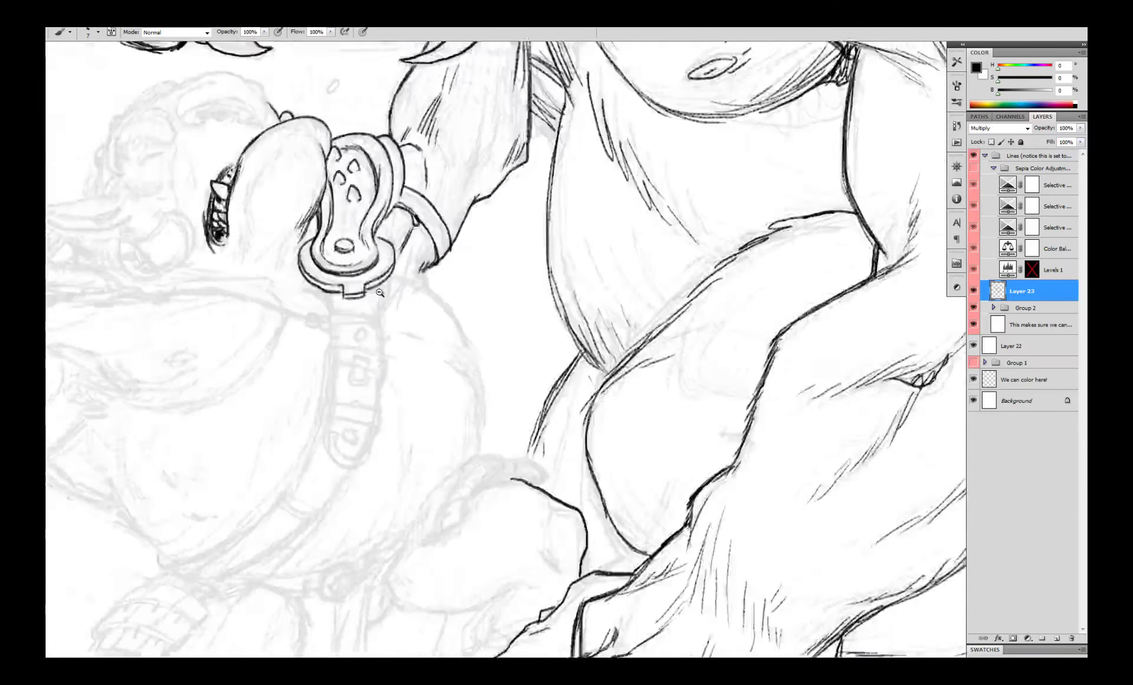
- Paint out stray line along the round plate's lower rim in white and return to black
scroll(284, 276, "up", 3)
key("x")
mouse_move(268, 264)
left_mouse_down()
mouse_move(327, 258)
mouse_move(300, 268)
mouse_move(331, 271)
mouse_move(354, 261)
left_mouse_up()
key("x")
key("x")
key("x")
scroll(319, 267, "down", 3)
scroll(306, 271, "up", 4)
key("x")
key("x")
- Ink the rectangular clip on the plate's lower rim and darken the shadow beneath the peanut-shaped ornament
mouse_move(372, 233)
left_mouse_down()
mouse_move(353, 265)
mouse_move(356, 293)
left_mouse_up()
left_click_drag(166, 280, 244, 327)
key("ctrl+z")
mouse_move(175, 216)
left_mouse_down()
mouse_move(243, 295)
mouse_move(291, 292)
left_mouse_up()
left_click_drag(256, 287, 344, 273)
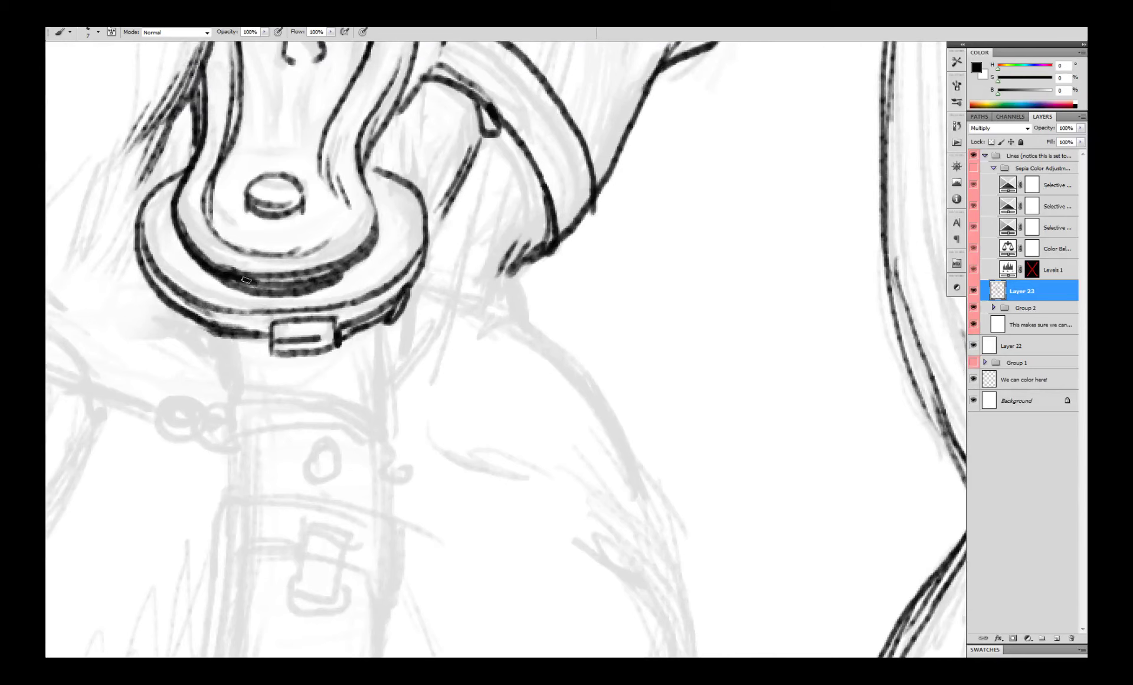
mouse_move(295, 224)
left_mouse_down()
mouse_move(328, 276)
mouse_move(335, 249)
left_mouse_up()
left_click_drag(287, 259, 332, 252)
scroll(324, 248, "down", 3)
scroll(348, 248, "up", 3)
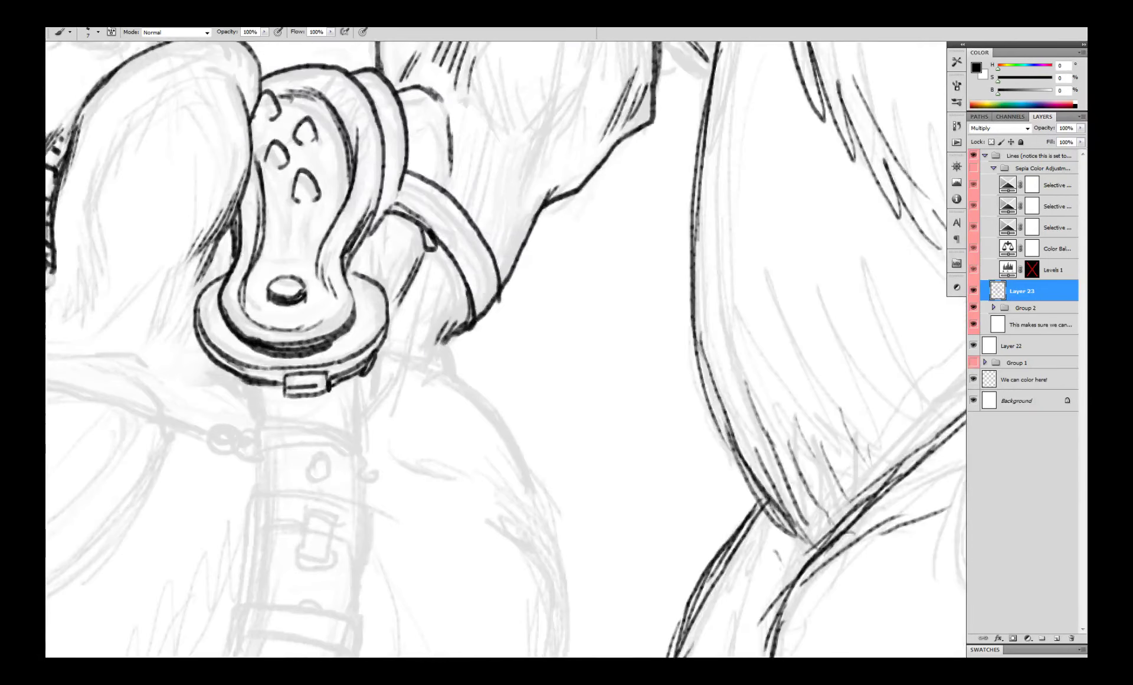
- Ink the ornament's inner contour around the round stud in its lower half
scroll(227, 253, "down", 1)
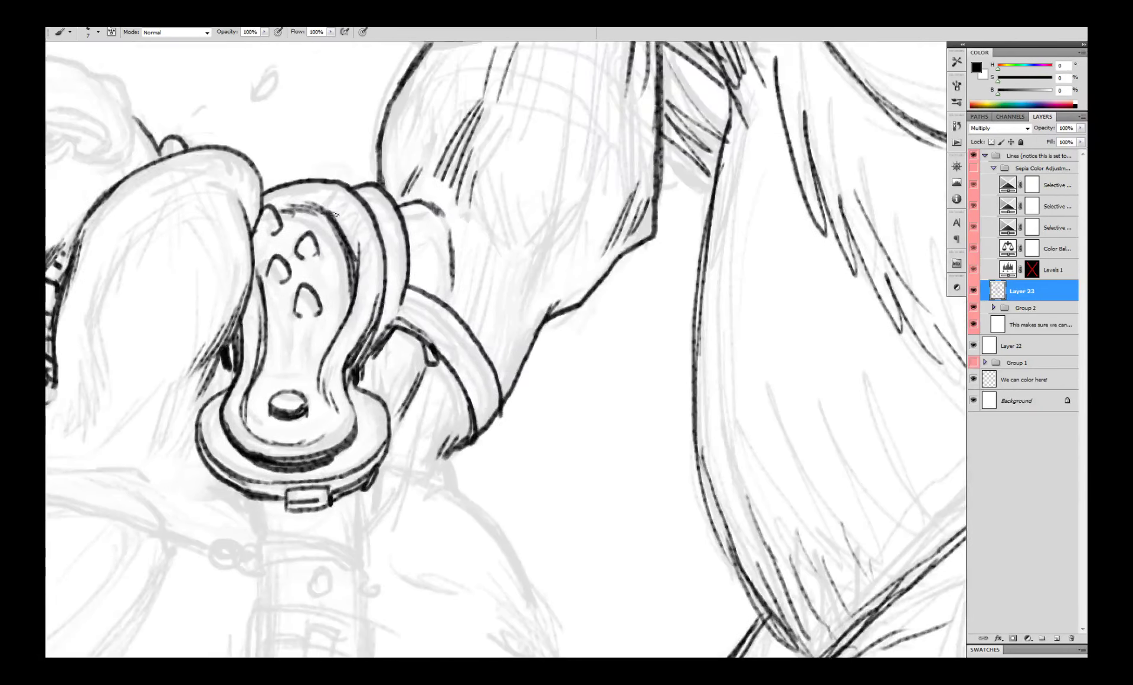
scroll(278, 354, "down", 3)
scroll(294, 399, "up", 4)
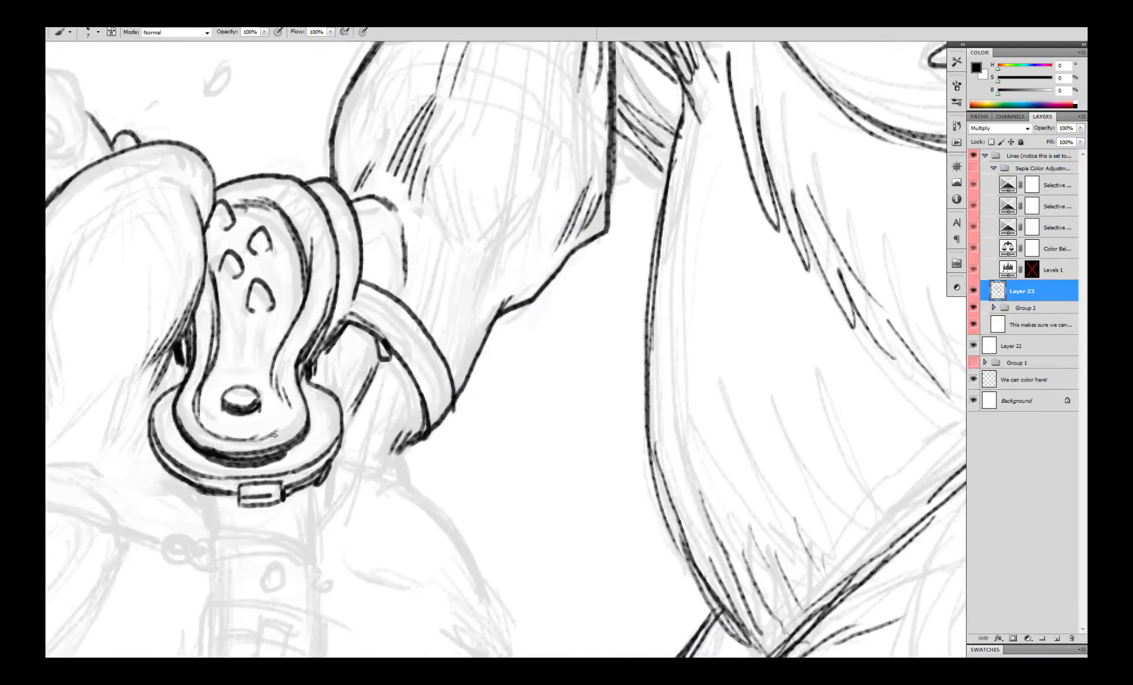
left_click_drag(288, 337, 276, 387)
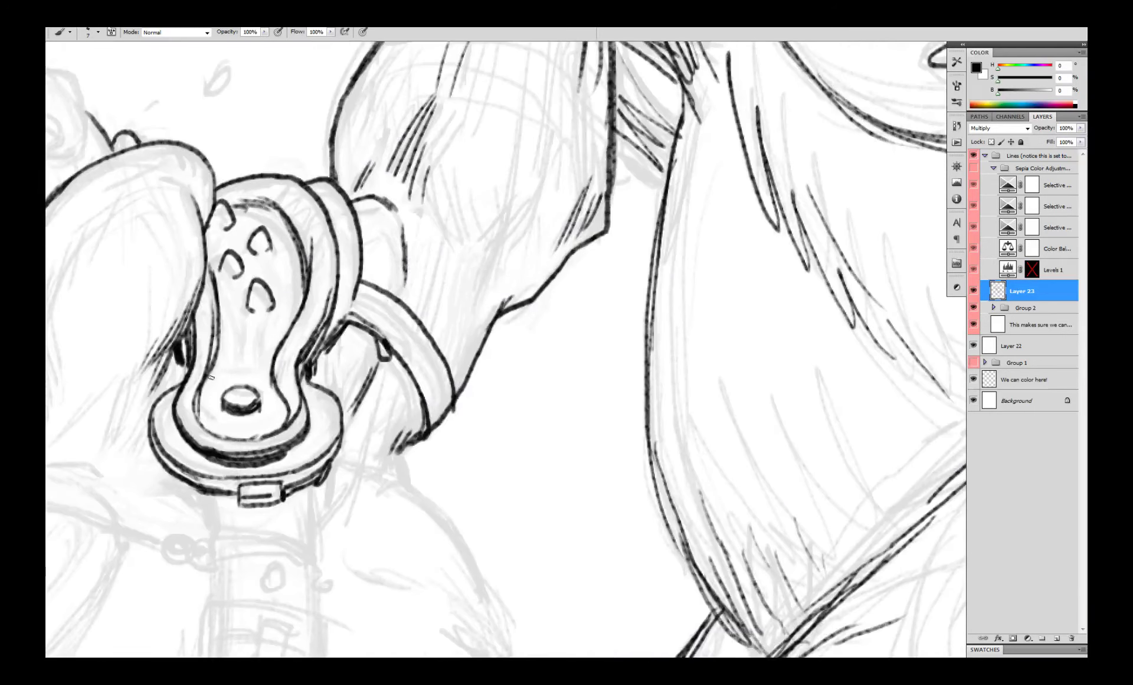
left_click_drag(196, 425, 189, 387)
- Rework the contour lines along both sides of the ornament's narrow waist and thicken its right edge
mouse_move(301, 393)
left_mouse_down()
mouse_move(311, 290)
mouse_move(290, 176)
left_mouse_up()
key("ctrl+z")
left_click_drag(303, 397, 302, 305)
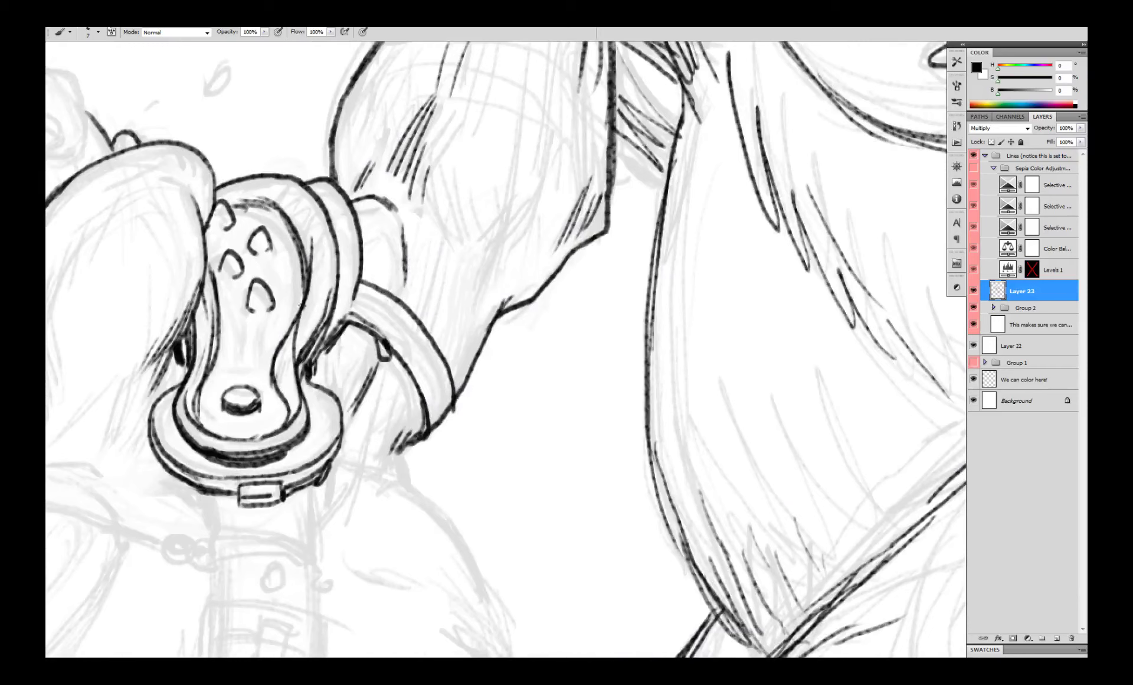
key("ctrl+z")
left_click_drag(201, 384, 200, 306)
scroll(337, 254, "down", 4)
scroll(346, 269, "up", 4)
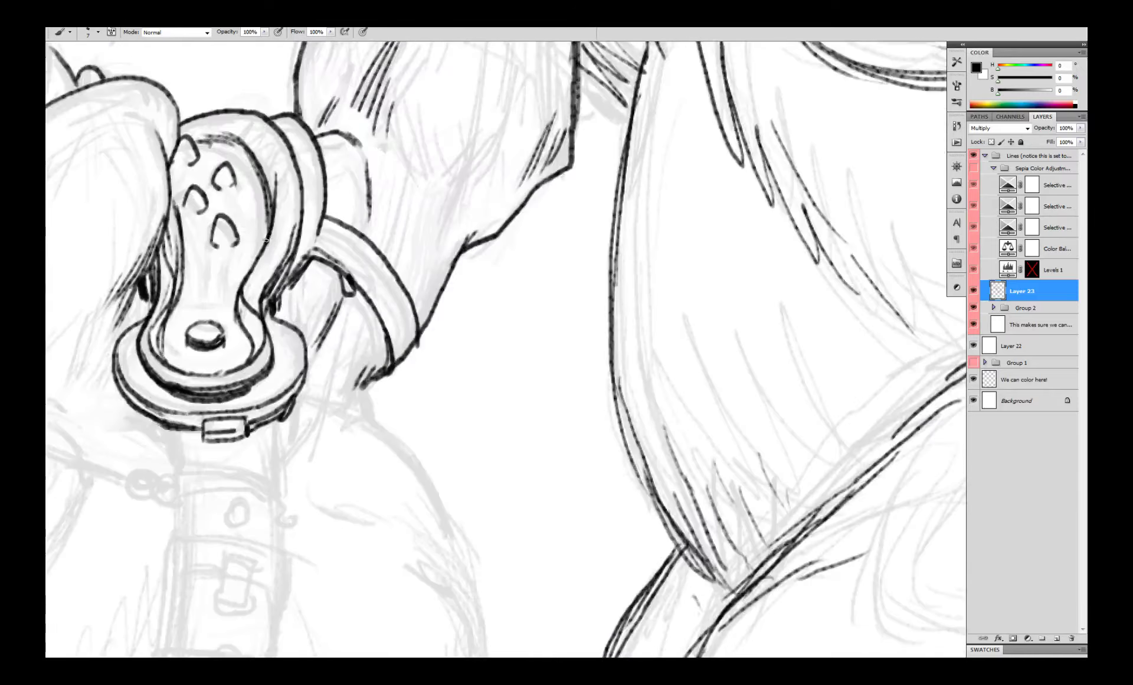
mouse_move(274, 226)
left_mouse_down()
mouse_move(266, 118)
mouse_move(238, 151)
mouse_move(255, 250)
mouse_move(289, 208)
left_mouse_up()
scroll(260, 147, "down", 4)
scroll(273, 151, "up", 4)
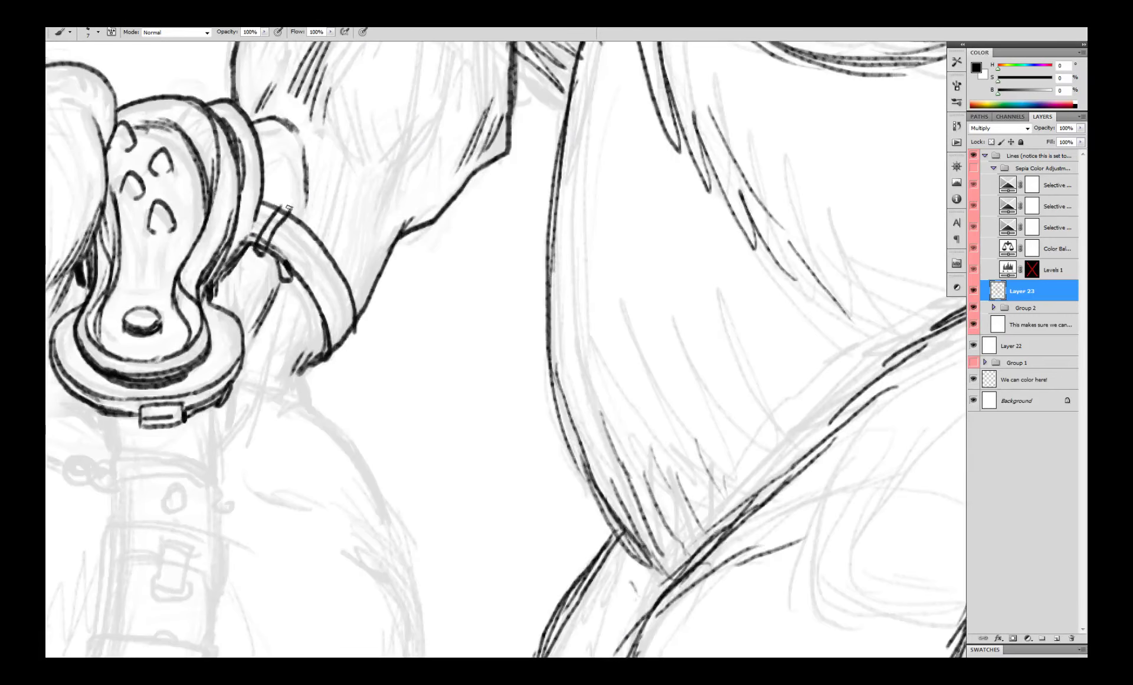
- Ink the small strap loop and ring across the armband, clean up overlaps in white, and line the band's surface
left_click_drag(247, 247, 263, 254)
key("x")
left_click_drag(252, 241, 262, 247)
key("x")
mouse_move(269, 205)
left_mouse_down()
mouse_move(257, 222)
mouse_move(263, 208)
mouse_move(273, 229)
mouse_move(261, 239)
left_mouse_up()
key("x")
key("x")
key("x")
key("x")
mouse_move(273, 250)
left_mouse_down()
mouse_move(258, 238)
mouse_move(265, 207)
mouse_move(290, 215)
mouse_move(282, 267)
left_mouse_up()
key("x")
key("x")
left_click(366, 278, "ctrl+alt")
mouse_move(366, 278)
left_mouse_down()
mouse_move(429, 275)
mouse_move(437, 290)
left_mouse_up()
left_click(433, 293, "ctrl+alt")
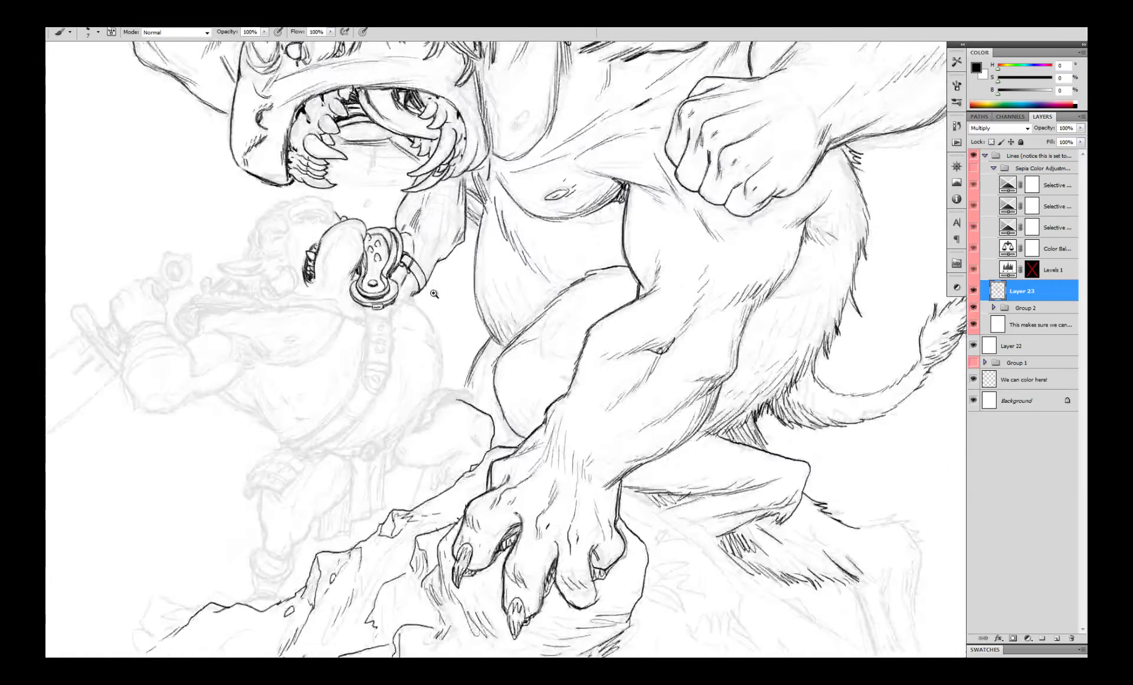
- Ink dark shaded edges on both sides of the strap where it emerges beneath the round plate
scroll(434, 293, "up", 2)
scroll(436, 296, "up", 2)
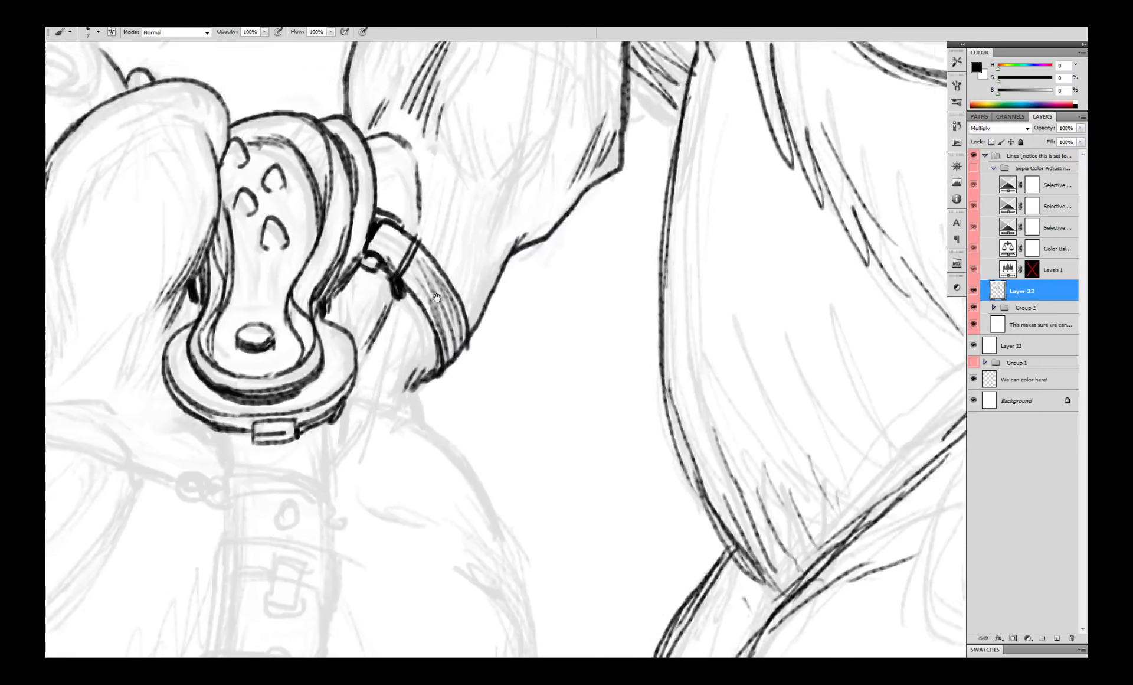
left_click_drag(436, 298, 447, 298)
mouse_move(375, 267)
left_mouse_down()
mouse_move(338, 315)
mouse_move(357, 393)
mouse_move(427, 223)
left_mouse_up()
left_click_drag(292, 244, 303, 279)
left_click_drag(294, 245, 302, 279)
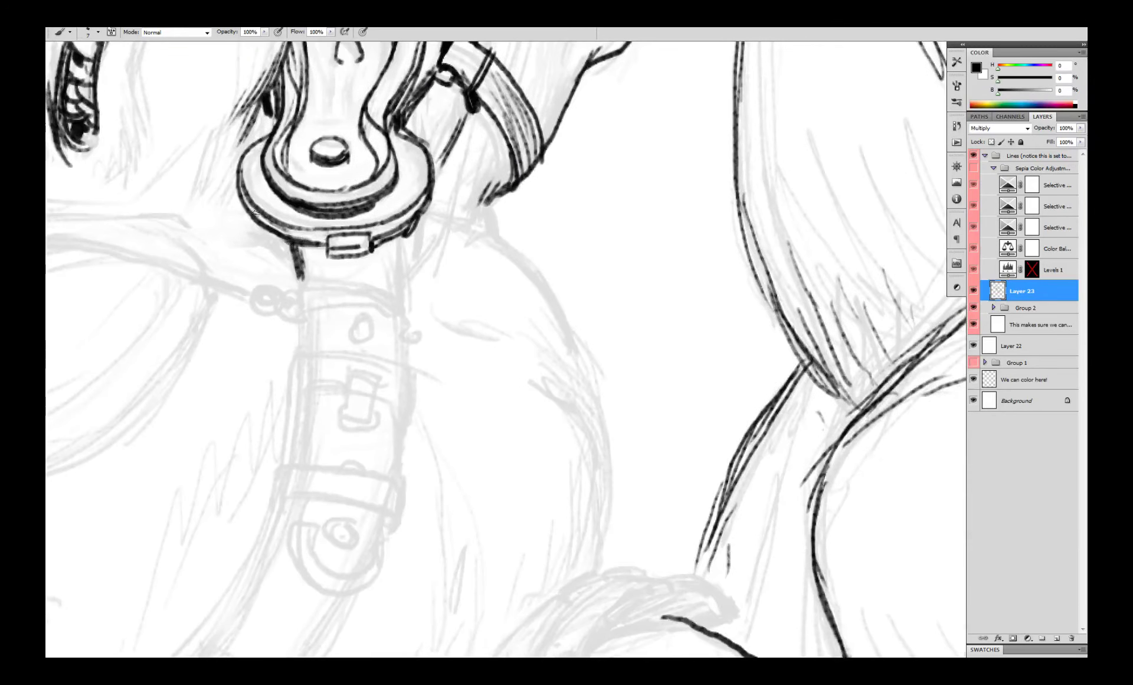
left_click_drag(241, 202, 293, 248)
left_click_drag(398, 238, 406, 296)
scroll(407, 259, "down", 4)
scroll(390, 201, "up", 4)
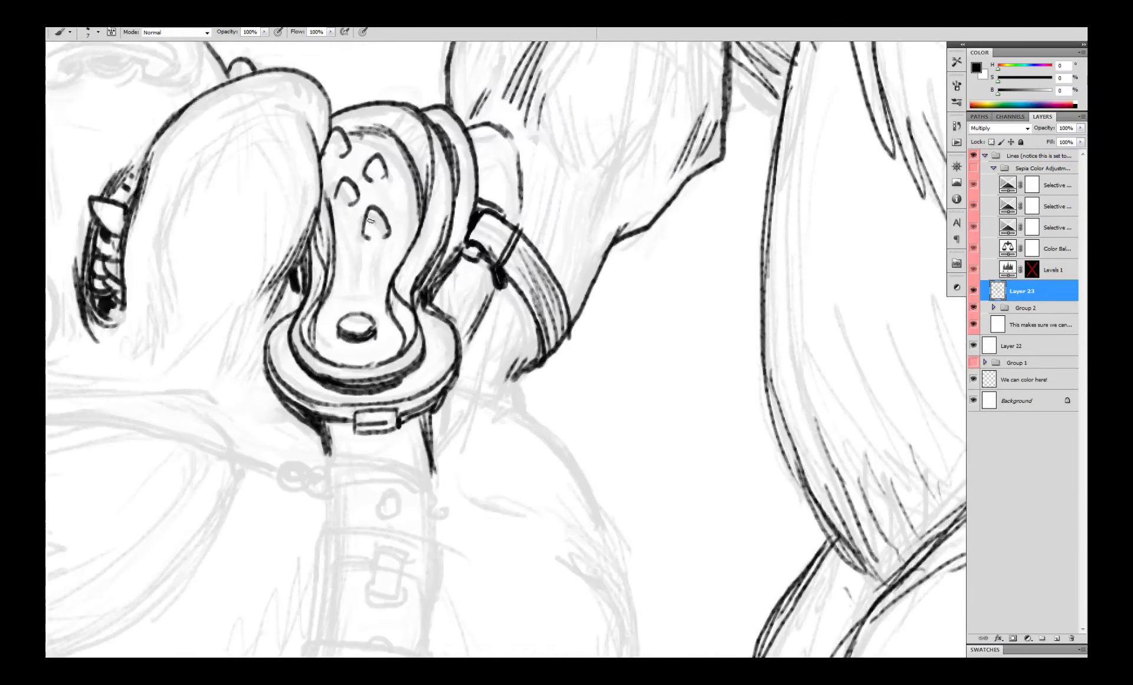
- Darken the inner edges of the small holes in the ornament's upper half
mouse_move(371, 220)
left_mouse_down()
mouse_move(368, 236)
mouse_move(348, 207)
left_mouse_up()
left_click_drag(367, 179, 378, 184)
scroll(405, 190, "down", 4)
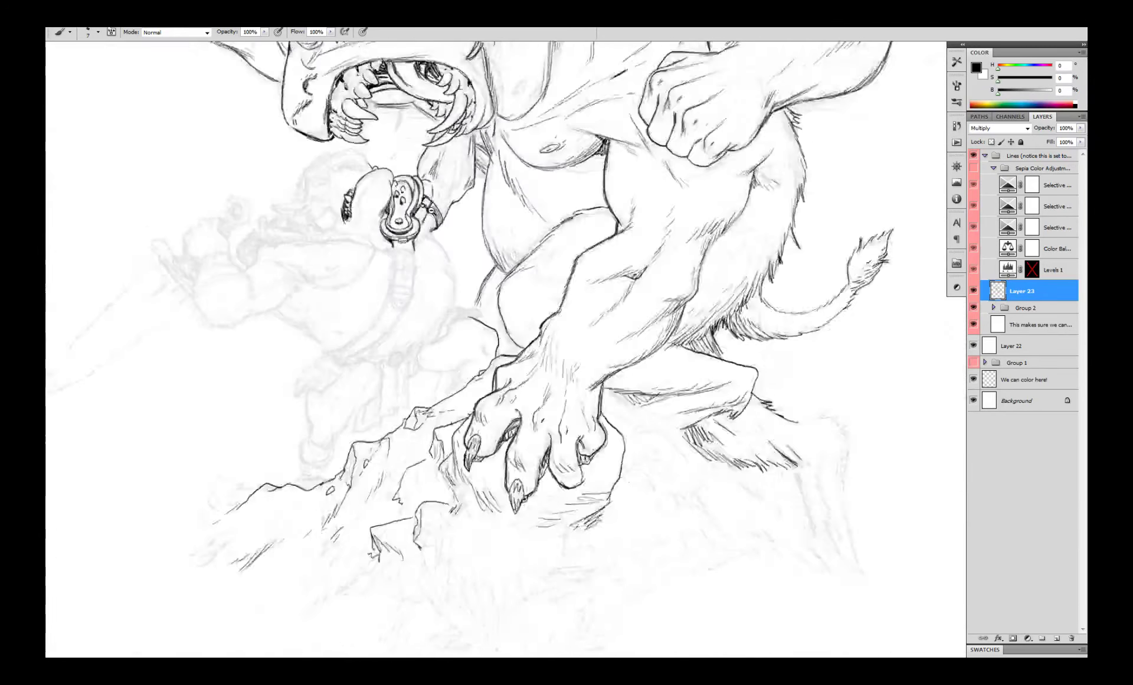
scroll(435, 173, "up", 3)
scroll(403, 177, "up", 2)
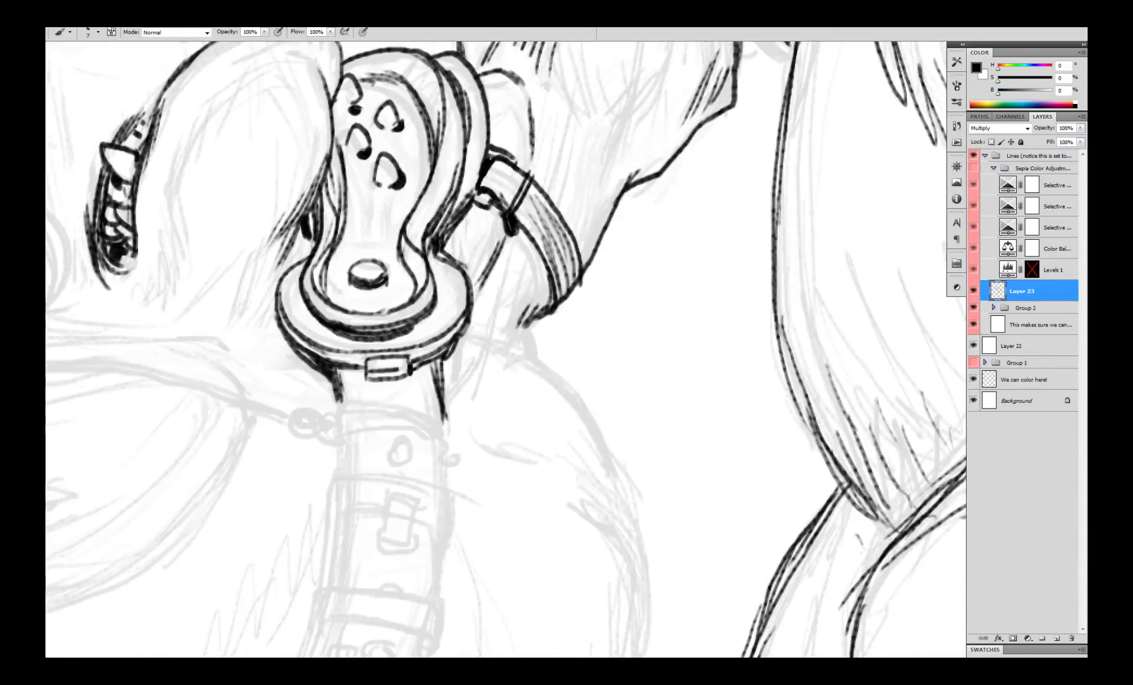
- Hatch the ornament's narrow waist above the stud and add dark accents beside the armband
left_click_drag(357, 199, 345, 220)
left_click_drag(361, 218, 351, 248)
scroll(431, 213, "down", 5)
scroll(431, 227, "up", 5)
left_click_drag(397, 307, 404, 283)
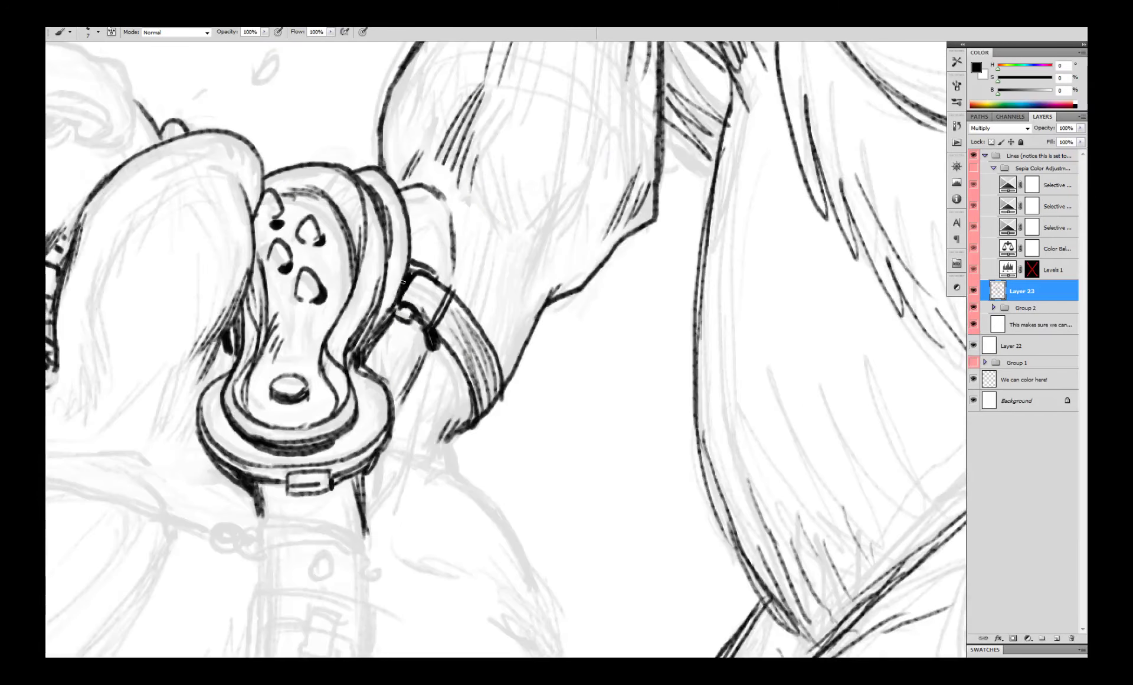
left_click_drag(370, 335, 386, 312)
- Hatch the arm above the armband along its outer edge
left_click_drag(519, 181, 534, 126)
left_click_drag(544, 243, 524, 323)
left_click_drag(539, 230, 515, 308)
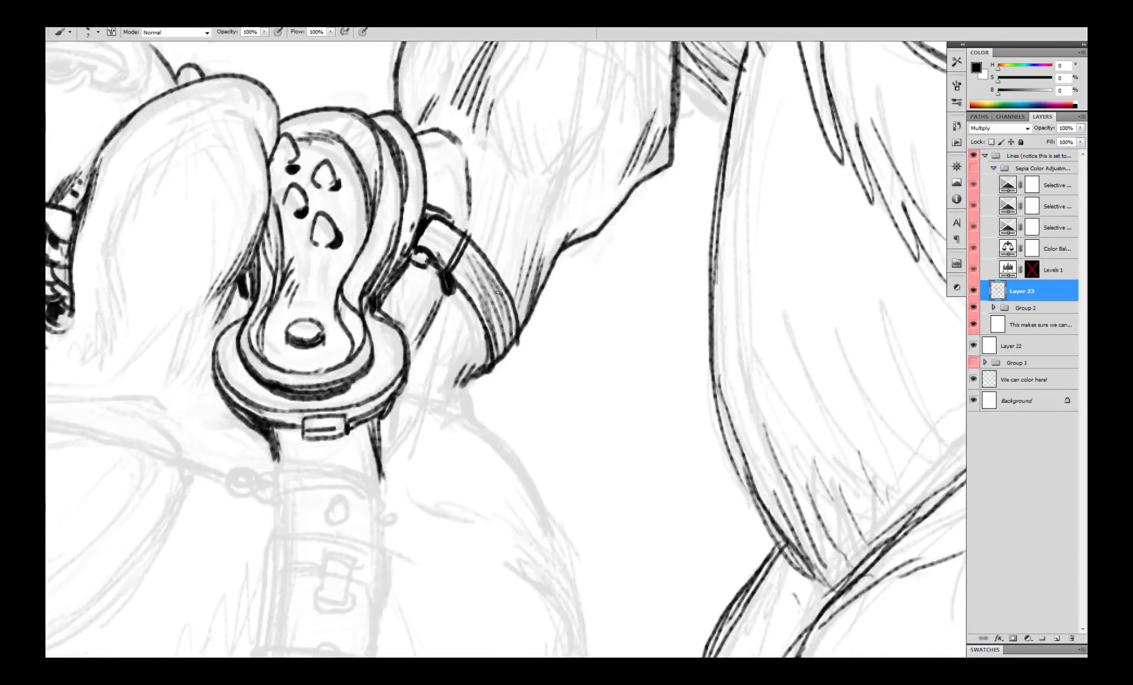
left_click_drag(503, 204, 489, 275)
left_click_drag(508, 202, 497, 259)
- Hatch the short stretch of arm below the armband and ink the line leading down to the shoulder
left_click_drag(485, 347, 469, 376)
left_click_drag(476, 345, 441, 399)
left_click_drag(443, 335, 420, 403)
left_click_drag(452, 375, 435, 402)
left_click_drag(463, 384, 470, 414)
scroll(481, 395, "down", 4)
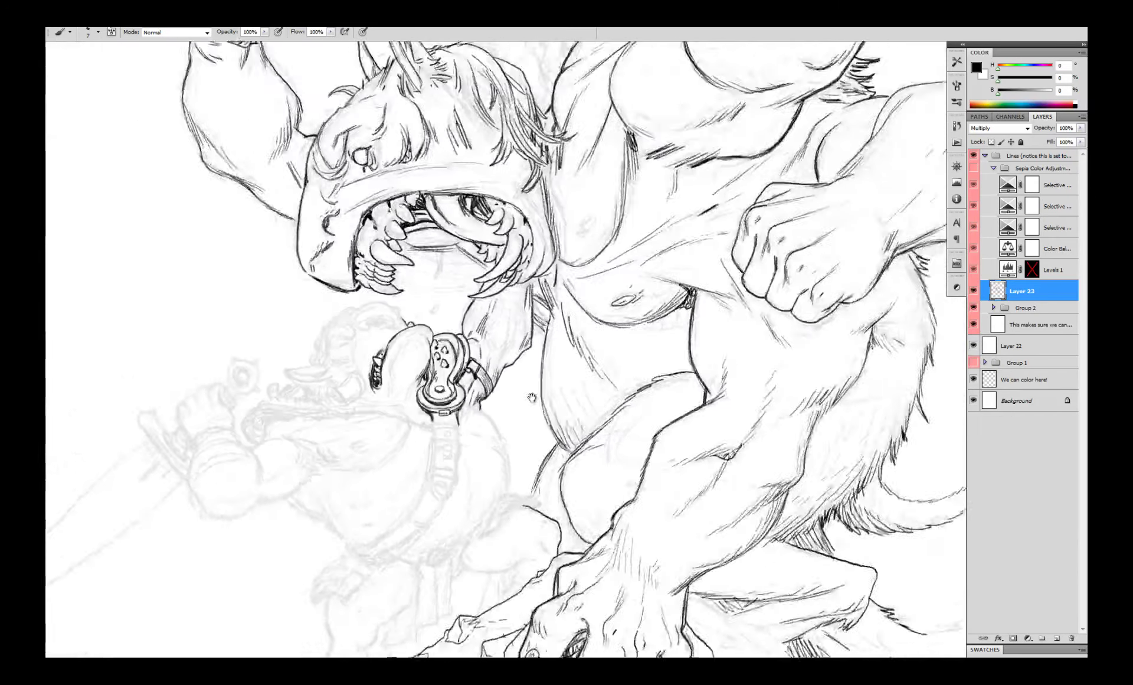
- Hatch the shaded right side of the arm from beneath the monster's teeth down to the elbow
scroll(514, 383, "up", 2)
left_click_drag(509, 264, 471, 313)
mouse_move(513, 198)
left_mouse_down()
mouse_move(483, 289)
mouse_move(511, 298)
left_mouse_up()
scroll(403, 244, "down", 3)
scroll(504, 202, "up", 3)
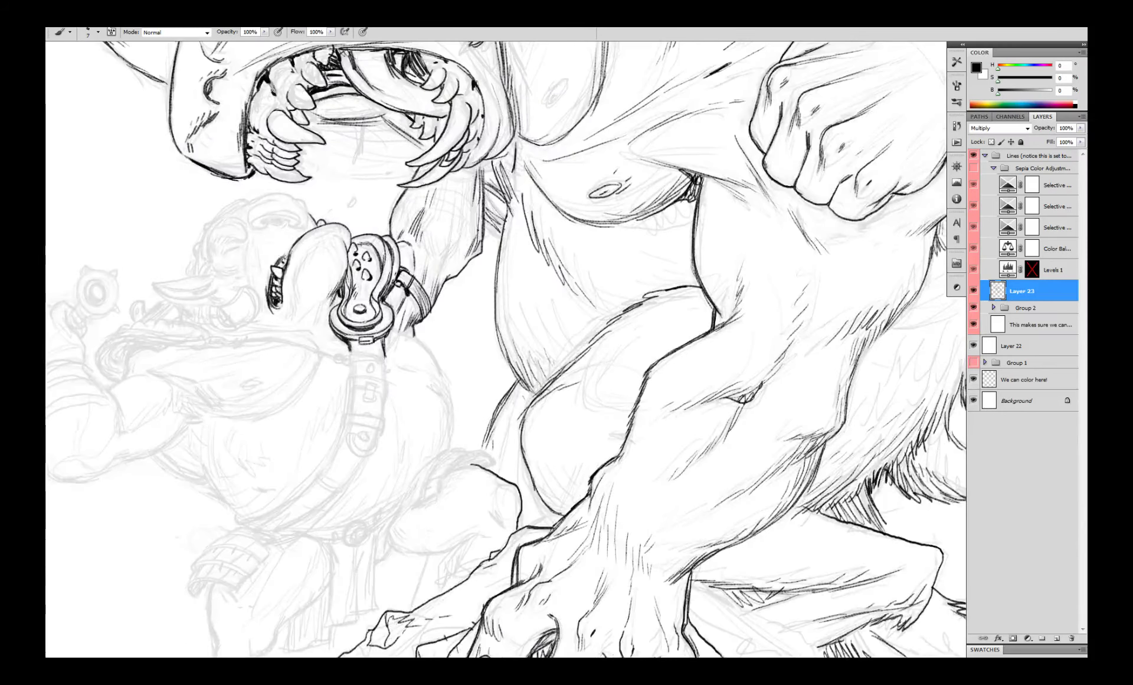
left_click_drag(480, 178, 462, 257)
left_click_drag(475, 166, 457, 240)
left_click_drag(463, 193, 442, 241)
left_click_drag(462, 172, 444, 277)
left_click_drag(456, 251, 436, 273)
left_click_drag(446, 242, 431, 259)
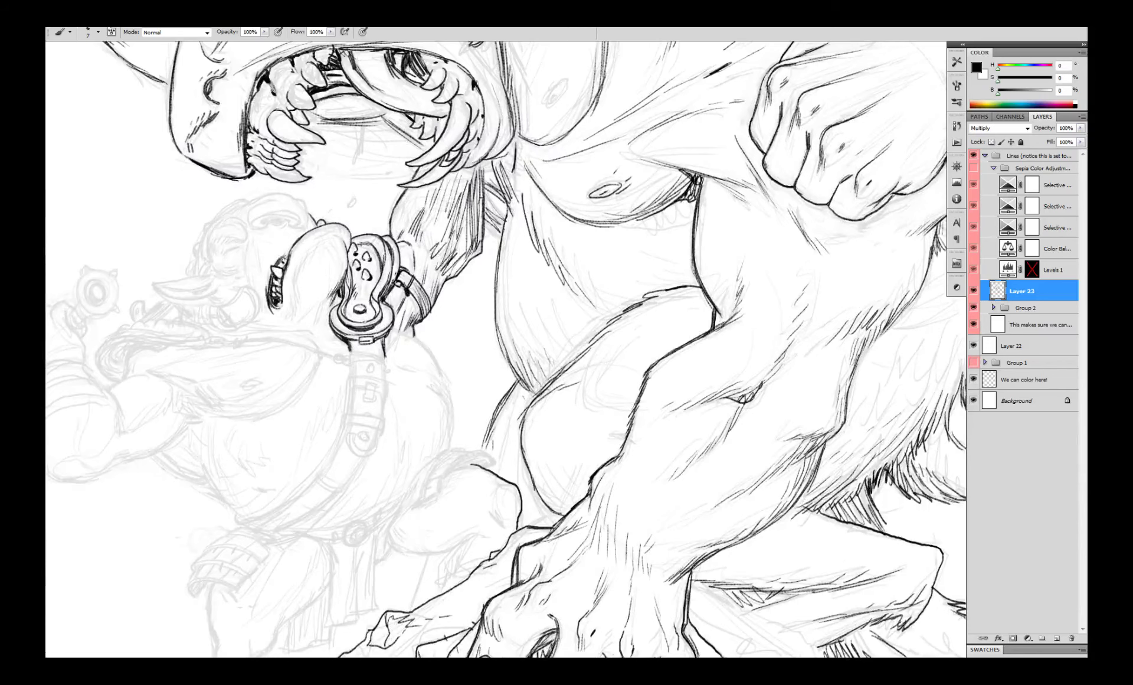
- Hatch the middle and left edge of the arm above the armband
scroll(493, 177, "down", 3)
scroll(502, 200, "up", 3)
scroll(485, 155, "up", 2)
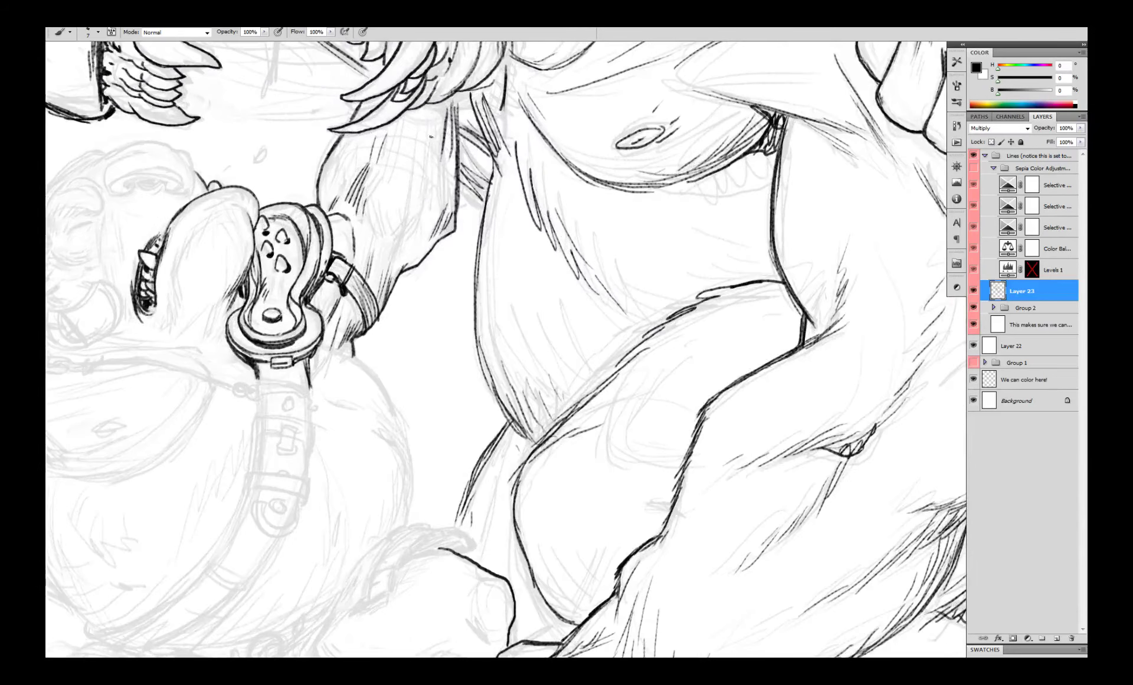
left_click_drag(435, 118, 416, 223)
left_click_drag(386, 180, 366, 239)
left_click_drag(403, 203, 369, 241)
left_click_drag(337, 159, 316, 210)
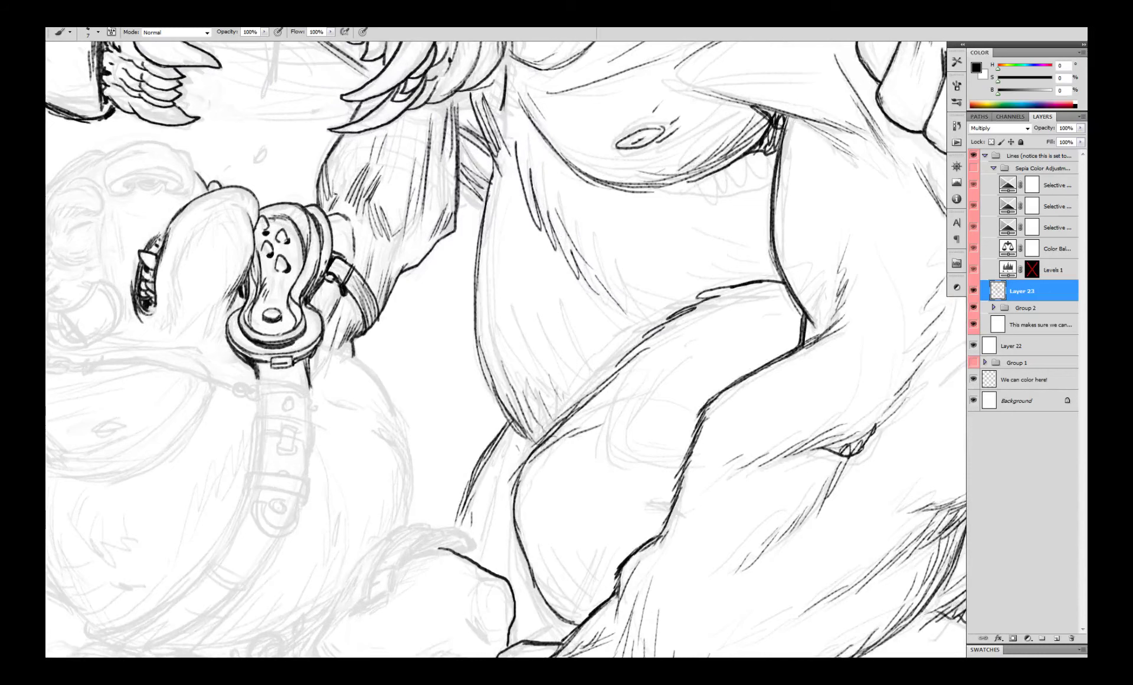
- Try denser hatching down the right side and across the middle of the arm
left_click_drag(453, 152, 437, 231)
left_click_drag(446, 122, 399, 275)
left_click_drag(408, 232, 390, 282)
left_click_drag(394, 198, 382, 242)
mouse_move(426, 108)
left_mouse_down()
mouse_move(392, 239)
mouse_move(425, 141)
left_mouse_up()
mouse_move(427, 126)
left_mouse_down()
mouse_move(425, 201)
mouse_move(376, 218)
left_mouse_up()
left_click_drag(380, 199, 358, 225)
- Undo the last six hatching strokes on the arm
scroll(378, 227, "down", 5)
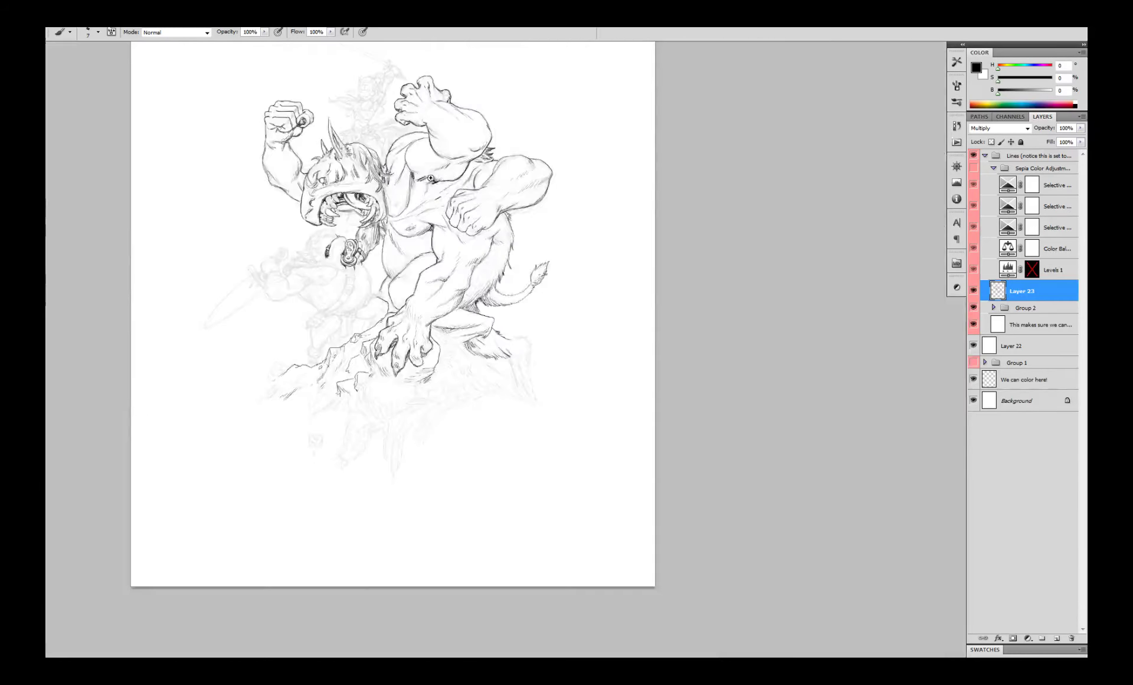
scroll(399, 206, "up", 3)
key("ctrl+alt+z")
key("ctrl+alt+z")
key("ctrl+alt+z")
key("ctrl+alt+z")
key("ctrl+alt+z")
key("ctrl+alt+z")
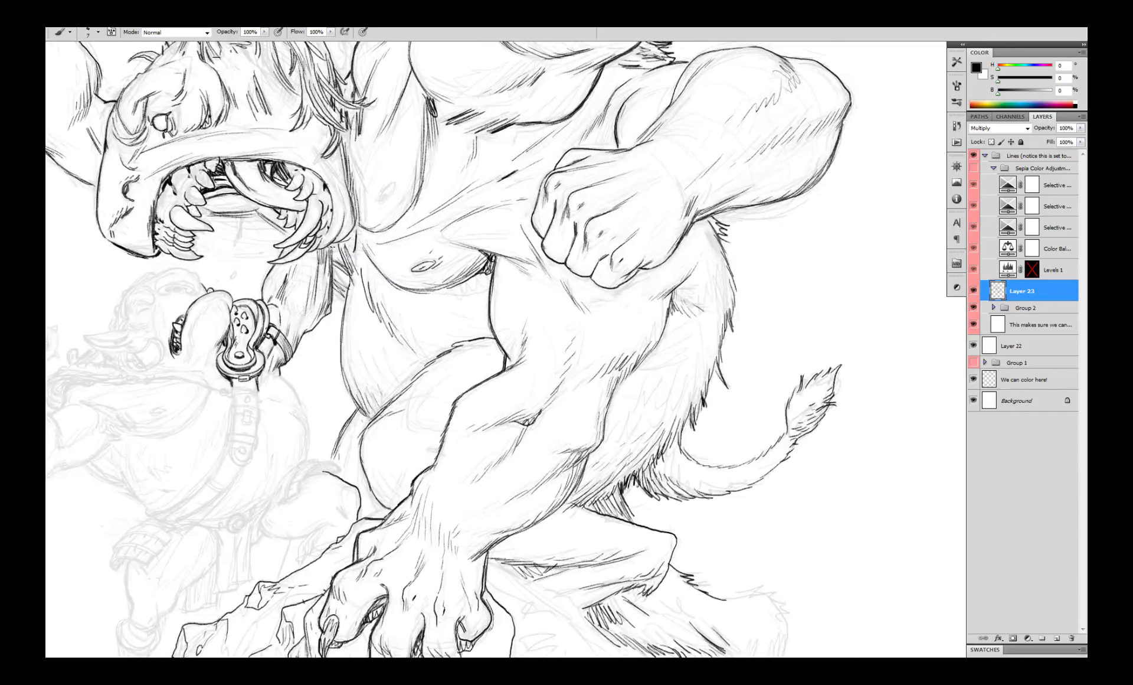
- Hatch the arm's bulge just beside the top of the ornament
left_click_drag(336, 278, 386, 266)
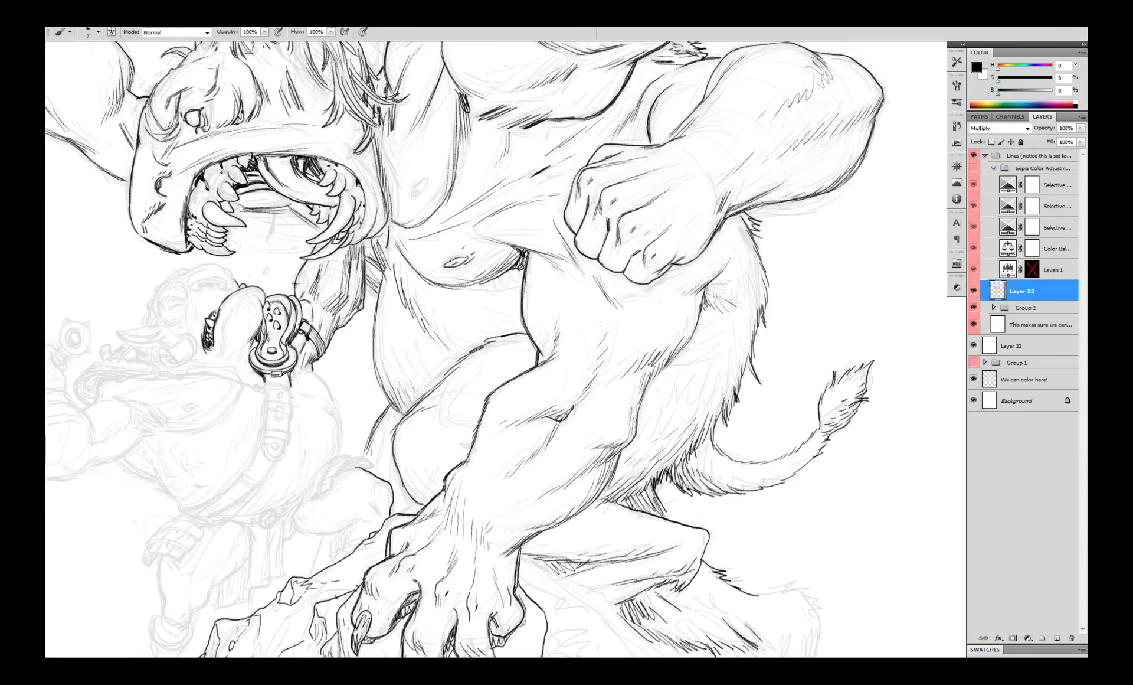
left_click_drag(299, 287, 308, 278)
left_click_drag(334, 355, 425, 313)
- Paint out the hatching ends in white where the arm meets the monster's lower teeth
left_click(376, 341, "ctrl+alt")
left_click(376, 341, "ctrl")
left_click(426, 315, "ctrl")
left_click(454, 206, "ctrl")
key("x")
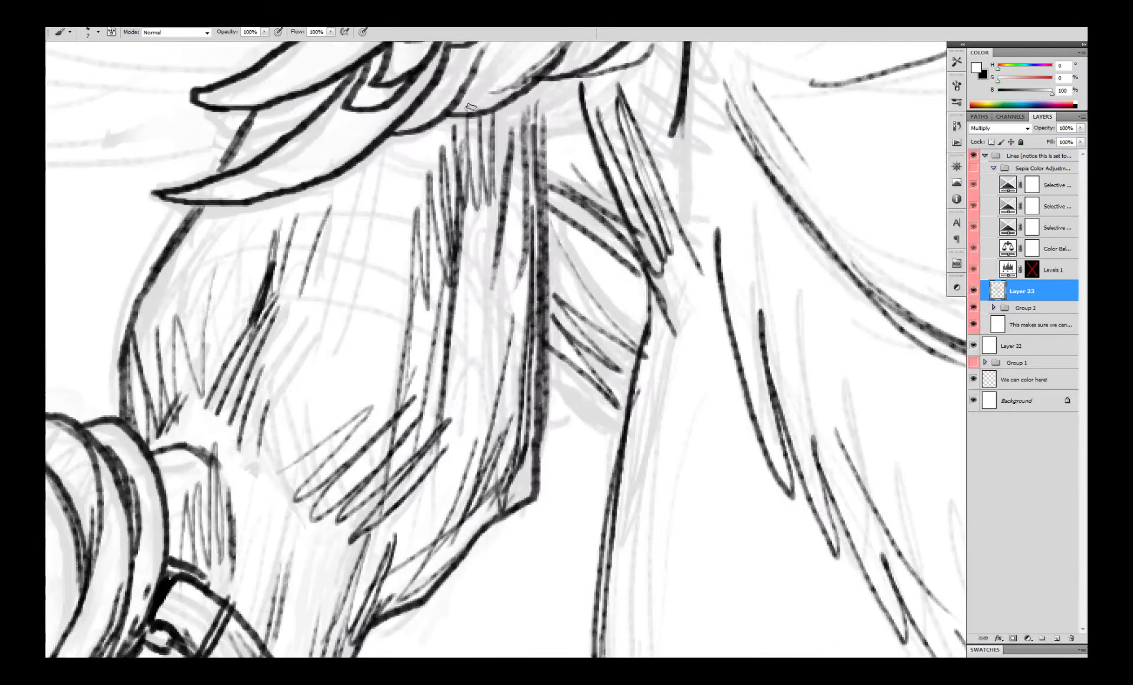
left_click_drag(499, 114, 468, 120)
left_click(512, 144, "ctrl+alt")
left_click_drag(511, 172, 526, 233)
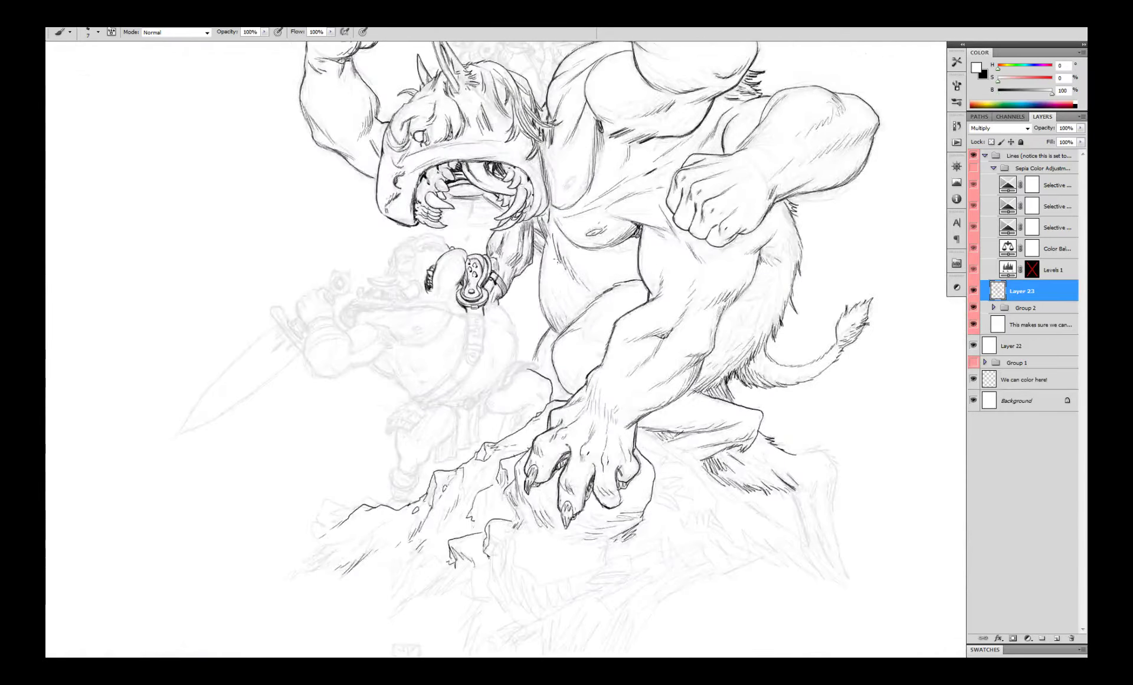
- Ink the smaller creature's rounded back outline in black from below the armband toward the waist
left_click(522, 260, "ctrl")
key("x")
key("ctrl+plus")
left_click_drag(472, 324, 510, 380)
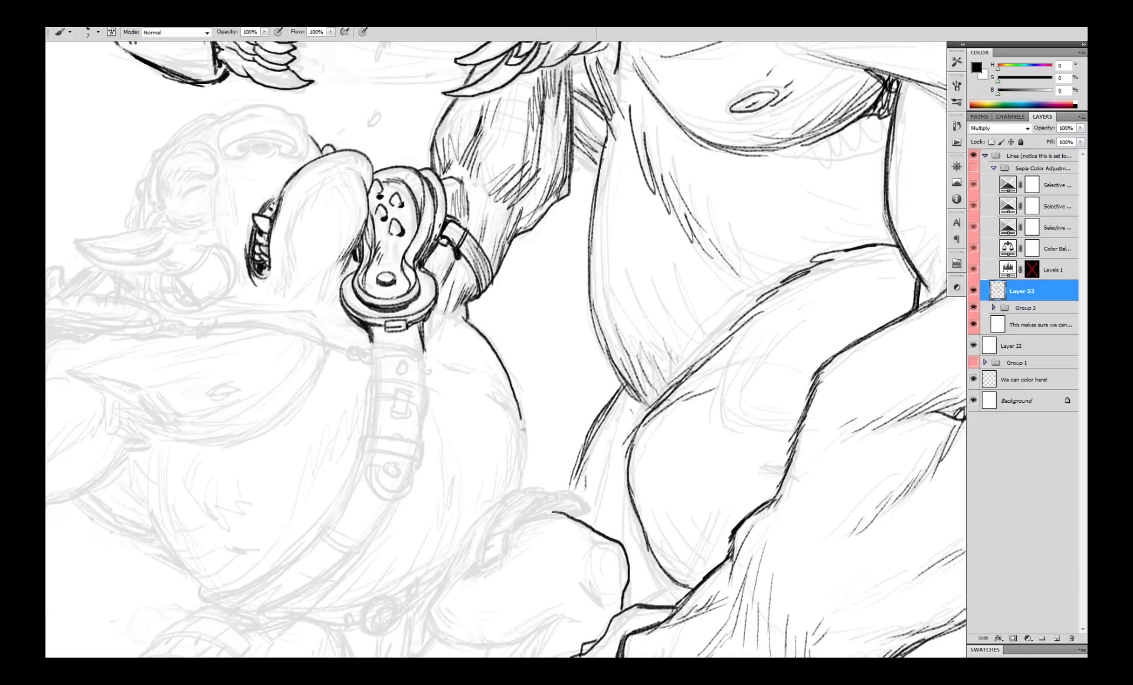
- Finish the back outline down to the waist and ink the segmented waistband curving over the thigh
key("ctrl+plus")
left_click_drag(487, 464, 525, 450)
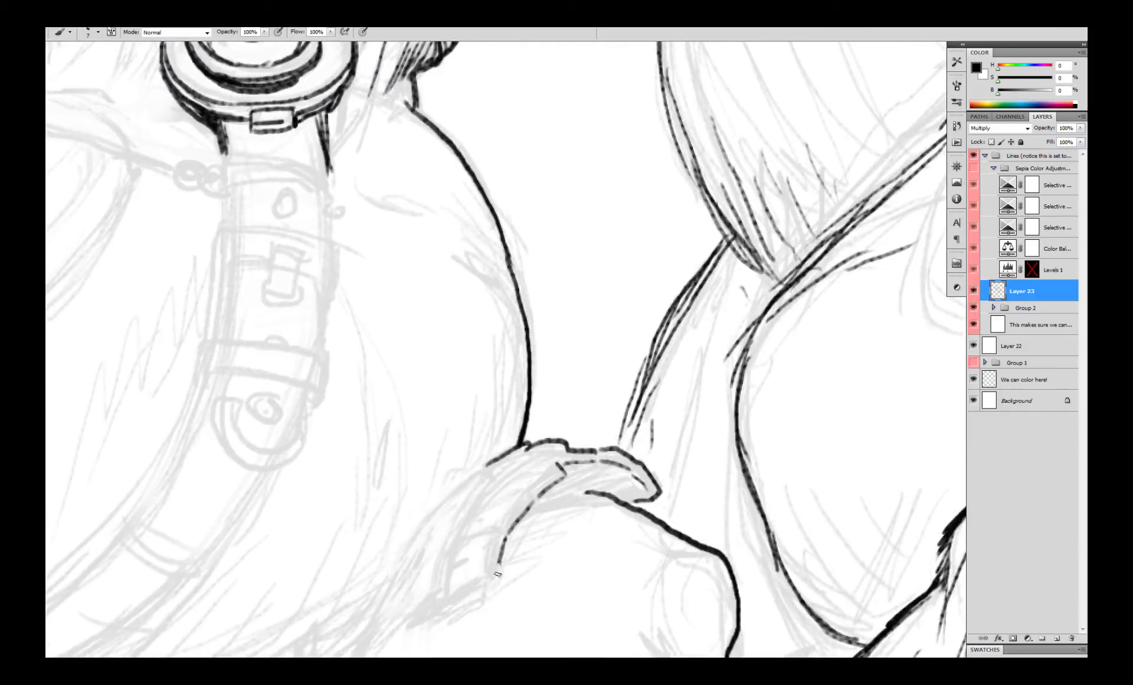
left_click_drag(500, 524, 564, 450)
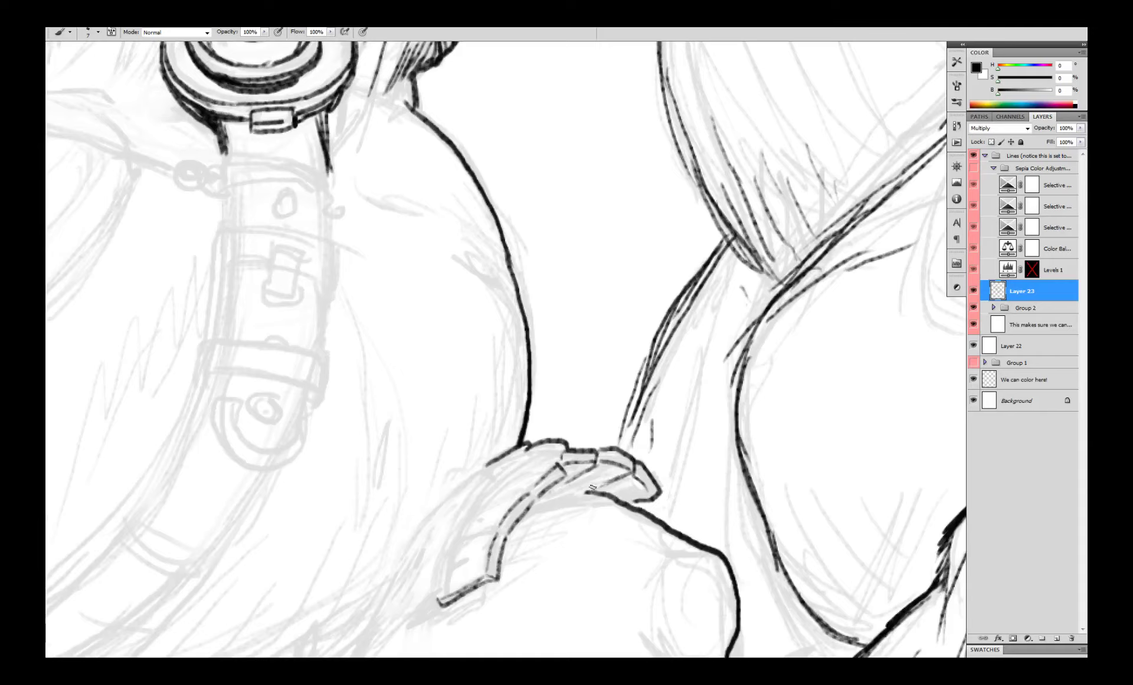
- Hatch the shadow under the segmented waistband where it curves over the thigh and start its second row of plates
left_click_drag(592, 487, 550, 501)
left_click_drag(589, 478, 533, 509)
mouse_move(624, 481)
left_mouse_down()
mouse_move(596, 492)
mouse_move(586, 472)
mouse_move(489, 468)
mouse_move(449, 498)
left_mouse_up()
key("ctrl+plus")
left_click_drag(477, 487, 418, 530)
mouse_move(441, 527)
left_mouse_down()
mouse_move(422, 544)
mouse_move(528, 460)
left_mouse_up()
left_click_drag(543, 394, 553, 409)
left_click_drag(495, 456, 510, 468)
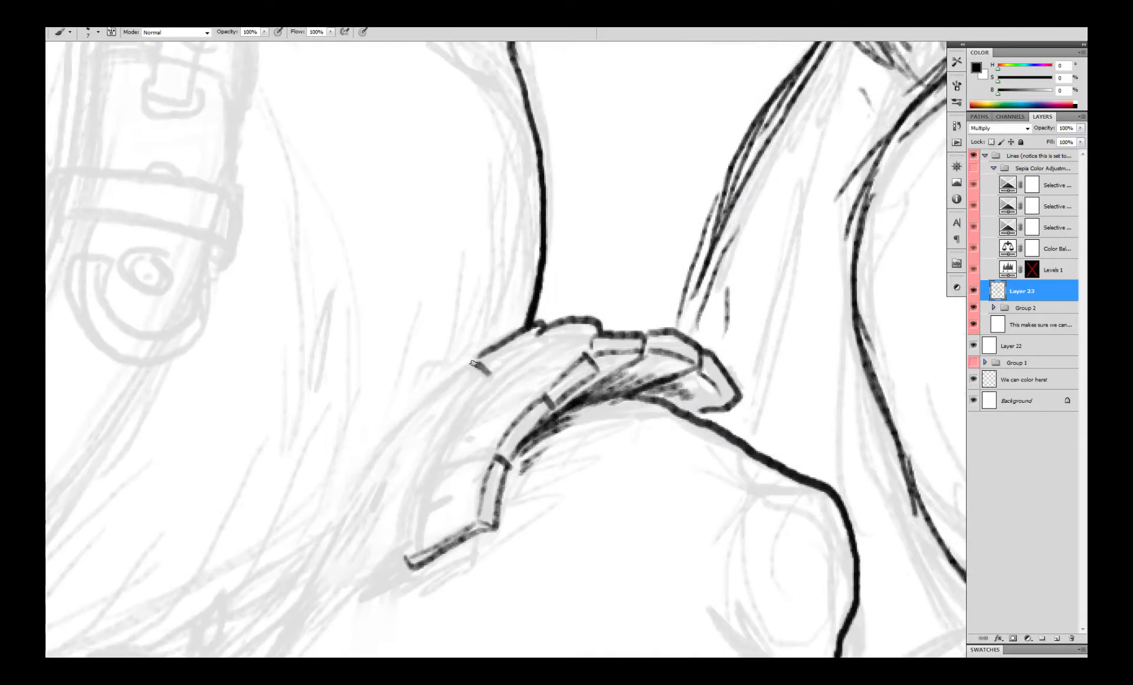
- Ink the second row of waistband plates, with their long edges and the short dividers between segments
left_click_drag(574, 336, 550, 341)
mouse_move(541, 346)
left_mouse_down()
mouse_move(496, 374)
mouse_move(454, 373)
left_mouse_up()
left_click_drag(437, 425, 449, 433)
left_click_drag(487, 383, 449, 433)
left_click_drag(464, 412, 544, 344)
left_click_drag(543, 327, 565, 341)
key("ctrl+z")
mouse_move(546, 395)
left_mouse_down()
mouse_move(470, 423)
mouse_move(436, 479)
left_mouse_up()
left_click_drag(446, 436, 398, 539)
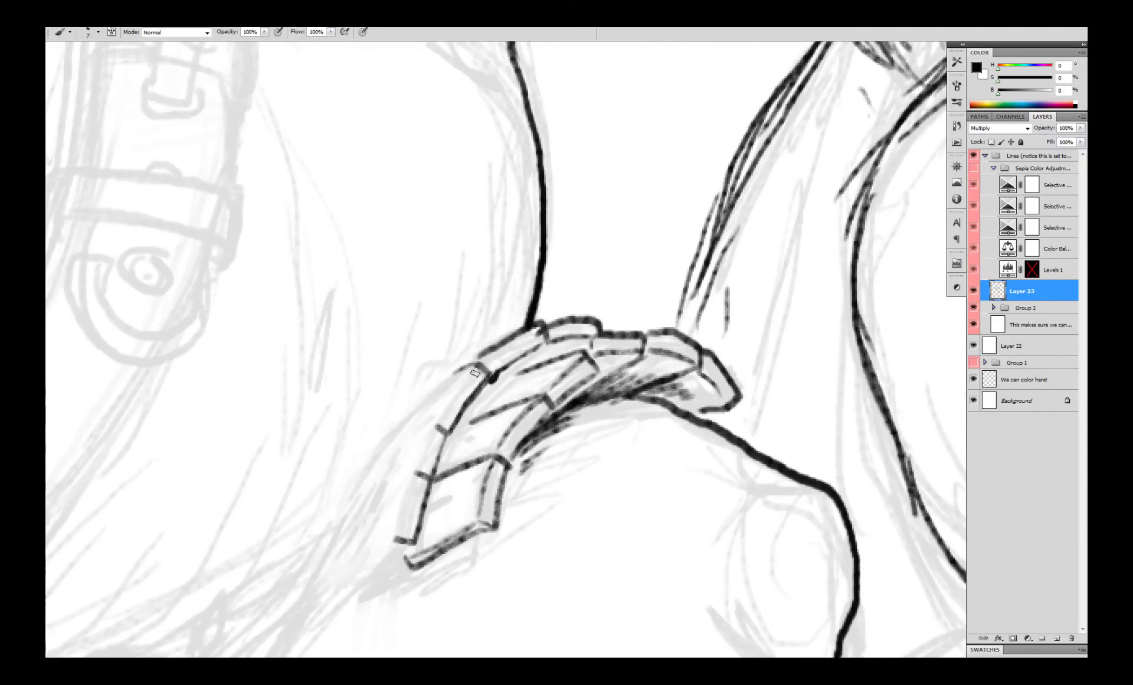
left_click_drag(478, 367, 451, 399)
left_click_drag(415, 474, 395, 538)
- Ink the waistband's outer edge sweeping down toward the belly
scroll(513, 399, "down", 2)
scroll(584, 422, "up", 2)
mouse_move(381, 348)
left_mouse_down()
mouse_move(347, 361)
mouse_move(359, 356)
left_mouse_up()
mouse_move(431, 310)
left_mouse_down()
mouse_move(271, 397)
mouse_move(258, 416)
left_mouse_up()
mouse_move(254, 425)
left_mouse_down()
mouse_move(194, 530)
mouse_move(209, 497)
left_mouse_up()
left_click_drag(312, 381, 301, 388)
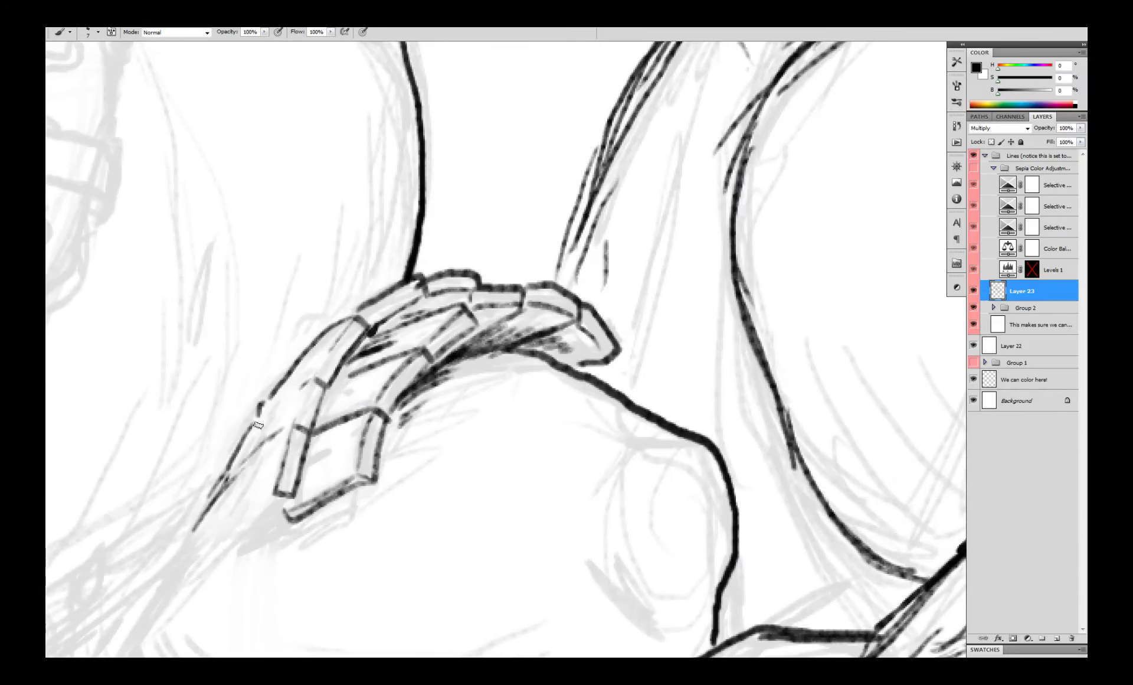
left_click_drag(261, 422, 253, 431)
- Darken the gap between the two rows of plates and close off the waistband's lower end
left_click_drag(308, 369, 324, 402)
left_click_drag(353, 365, 320, 409)
left_click_drag(332, 414, 305, 471)
left_click_drag(280, 498, 246, 530)
mouse_move(287, 503)
left_mouse_down()
mouse_move(265, 534)
mouse_move(213, 540)
left_mouse_up()
mouse_move(233, 485)
left_mouse_down()
mouse_move(208, 537)
mouse_move(227, 503)
left_mouse_up()
- Add small shading marks to the outer plates and hatch the recesses beneath the waistband's upper plates
left_click_drag(263, 418, 250, 431)
left_click_drag(316, 355, 301, 362)
left_click_drag(354, 389, 335, 398)
left_click_drag(322, 455, 304, 468)
left_click_drag(354, 387, 336, 395)
left_click_drag(464, 293, 388, 326)
left_click_drag(442, 300, 376, 331)
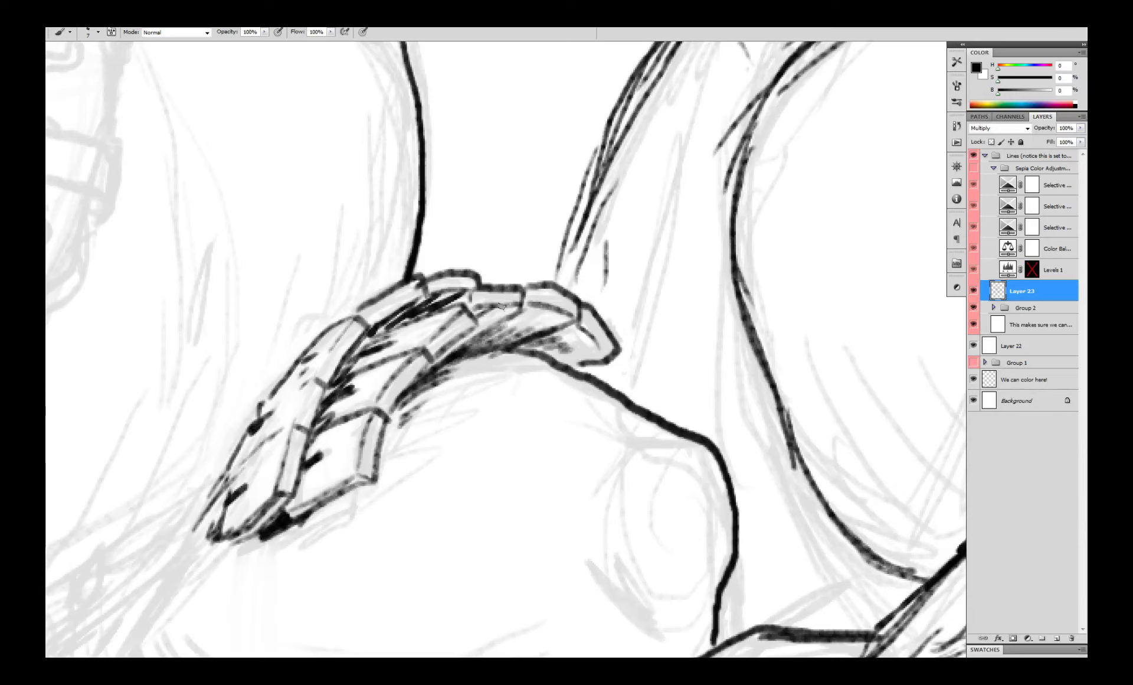
left_click_drag(501, 306, 561, 330)
left_click_drag(568, 325, 589, 358)
- Hatch the skin fold lines on the creature's side between the strap and the waistband
left_click(630, 328, "alt")
left_click(581, 394, "ctrl")
mouse_move(562, 209)
left_mouse_down()
mouse_move(548, 311)
mouse_move(528, 338)
left_mouse_up()
left_click_drag(524, 314, 519, 337)
left_click_drag(592, 331, 537, 427)
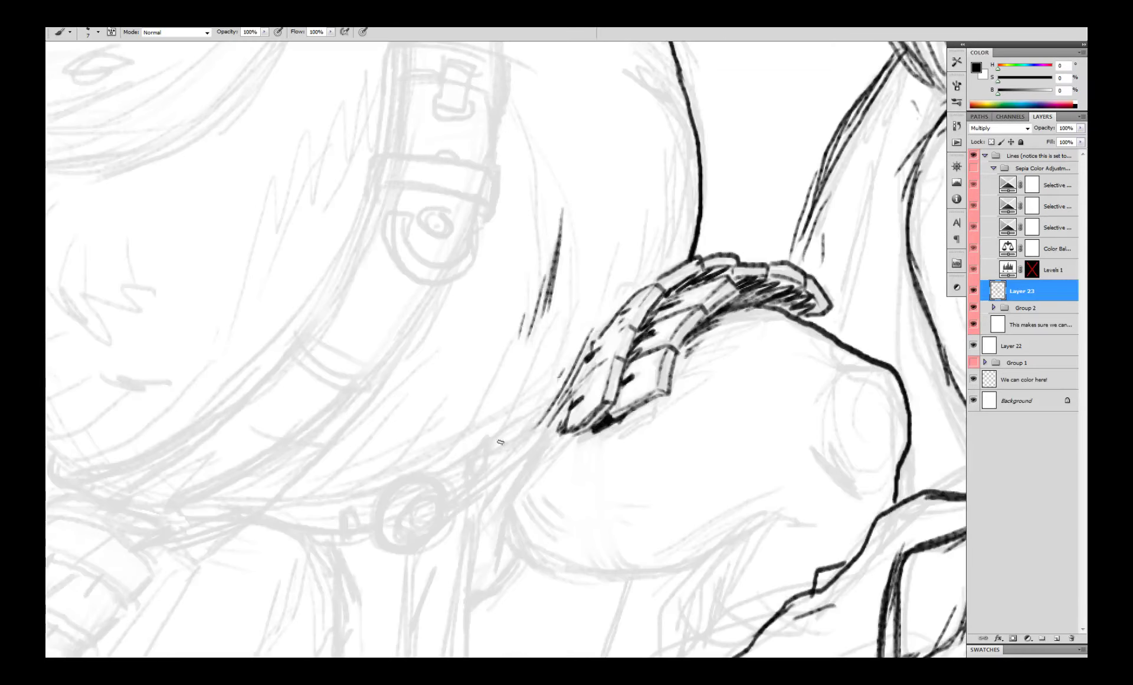
left_click_drag(559, 378, 510, 448)
left_click_drag(534, 397, 495, 454)
- Hatch shading lines along the inside of the back outline just above the waistband
left_click_drag(697, 161, 673, 266)
mouse_move(696, 199)
left_mouse_down()
mouse_move(659, 267)
mouse_move(623, 298)
left_mouse_up()
key("ctrl+minus")
key("ctrl+minus")
key("ctrl+minus")
left_click(563, 291, "ctrl")
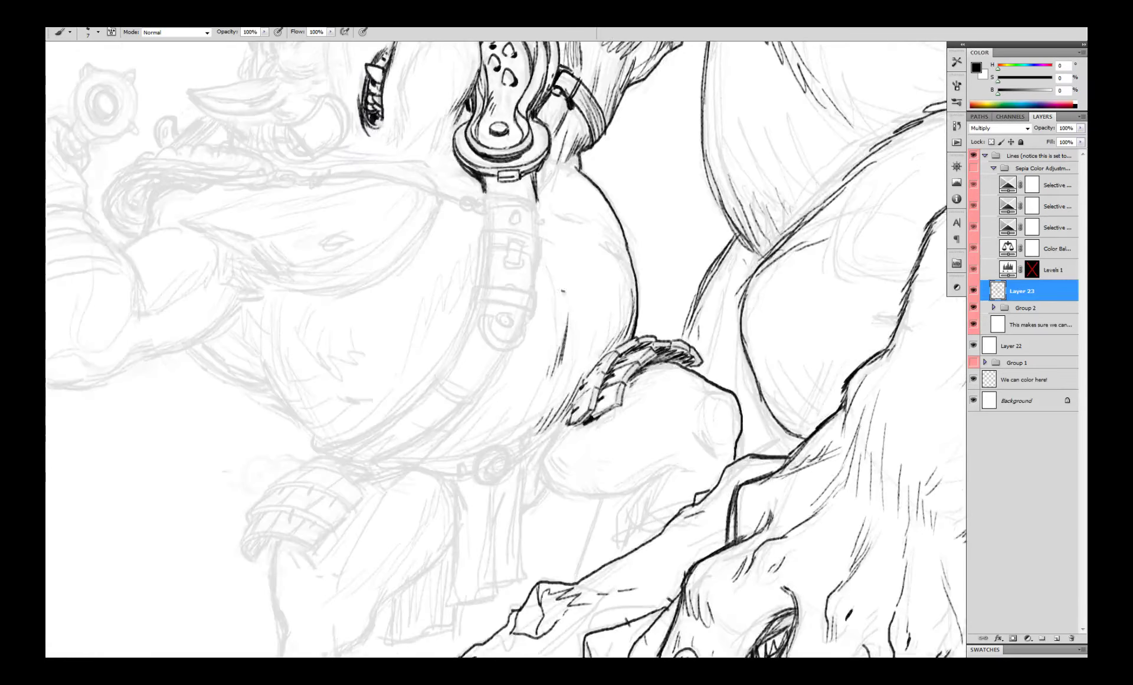
- Ink the upper part of the strap hanging below the round ornament, with its side edges, cross seam and dark slot
scroll(567, 327, "up", 2)
left_click_drag(437, 174, 446, 245)
left_click_drag(543, 188, 555, 271)
mouse_move(493, 235)
left_mouse_down()
mouse_move(512, 229)
mouse_move(515, 250)
left_mouse_up()
mouse_move(550, 204)
left_mouse_down()
mouse_move(448, 193)
mouse_move(455, 253)
left_mouse_up()
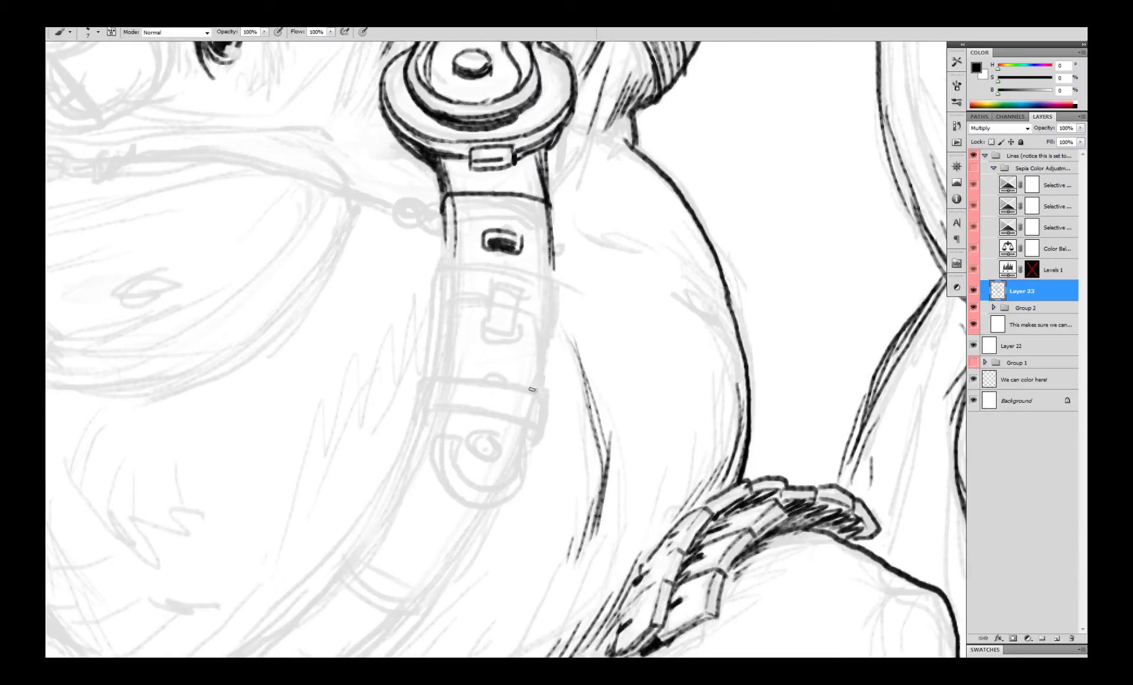
left_click_drag(550, 238, 528, 386)
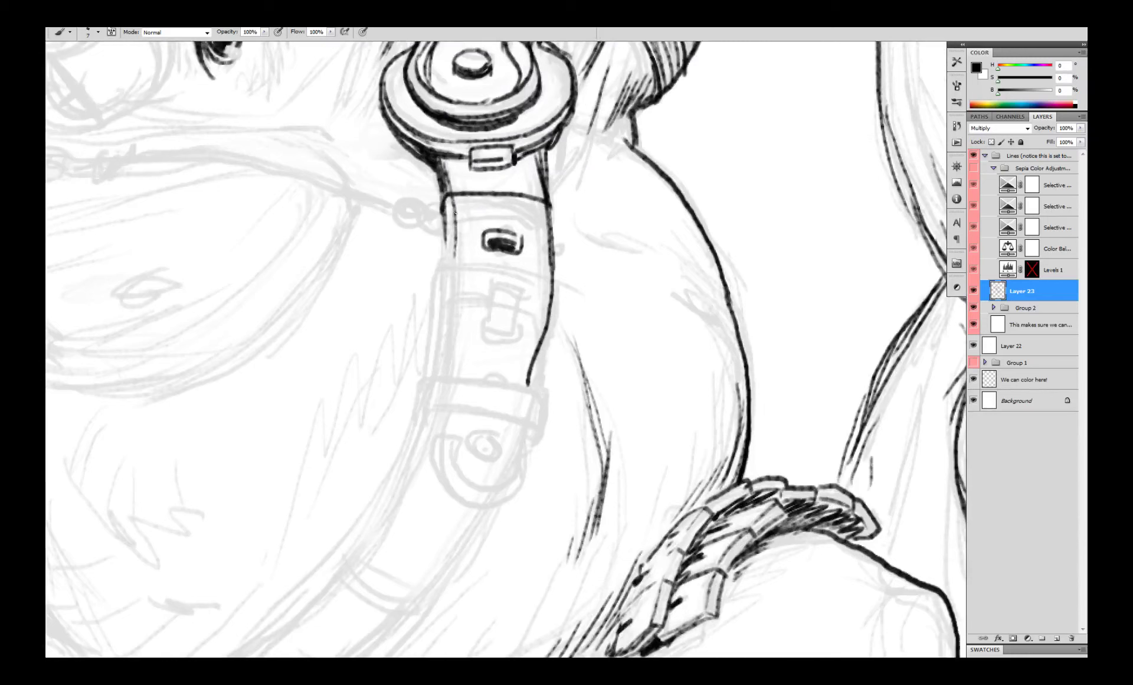
mouse_move(453, 203)
left_mouse_down()
mouse_move(463, 273)
mouse_move(465, 263)
mouse_move(443, 385)
left_mouse_up()
key("ctrl+z")
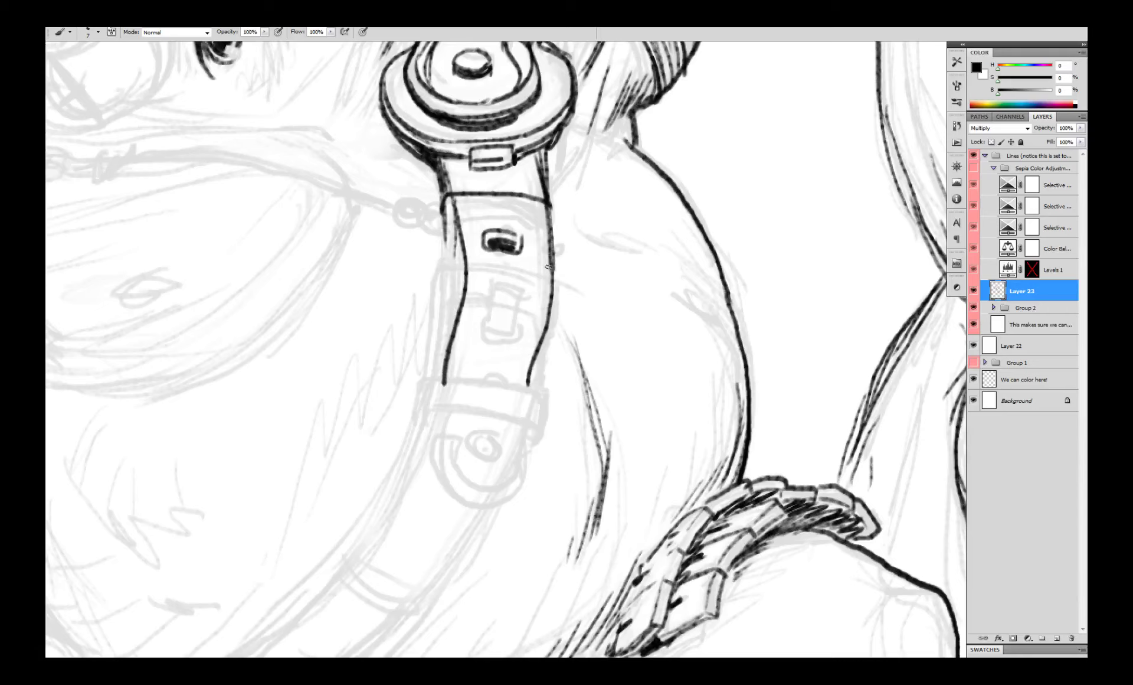
key("ctrl+alt+z")
key("ctrl+alt+z")
key("ctrl+alt+z")
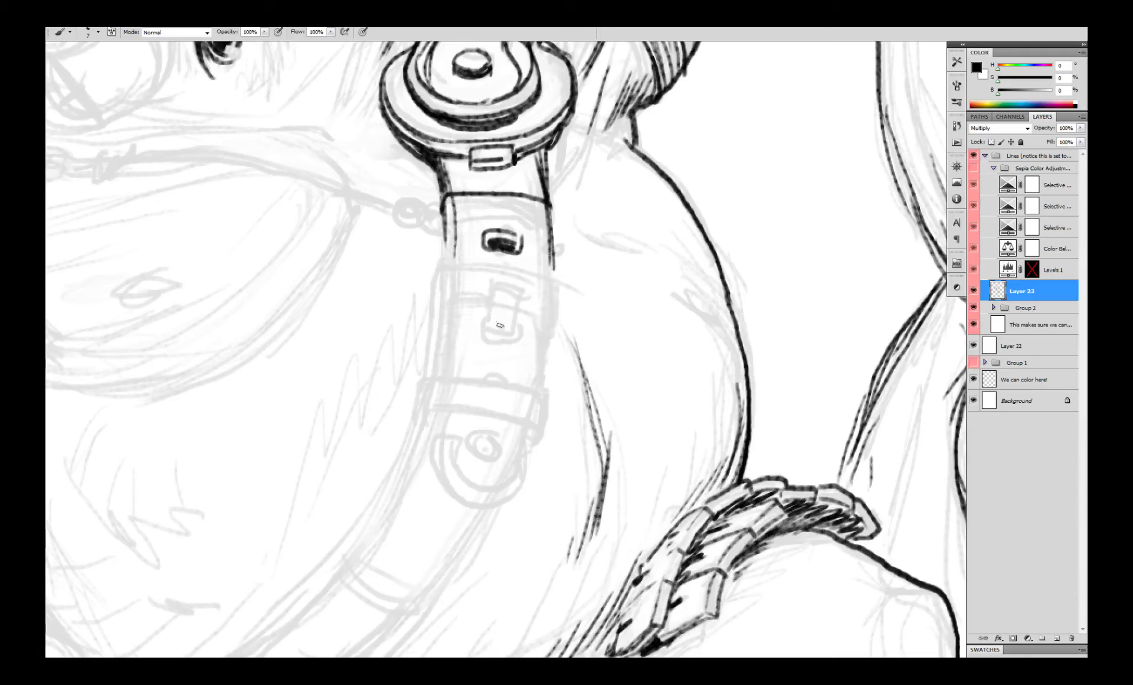
- Ink the wide band wrapping across the strap below the first slot
mouse_move(472, 263)
left_mouse_down()
mouse_move(561, 289)
mouse_move(555, 367)
left_mouse_up()
left_click_drag(449, 265, 439, 366)
left_click_drag(491, 299, 454, 297)
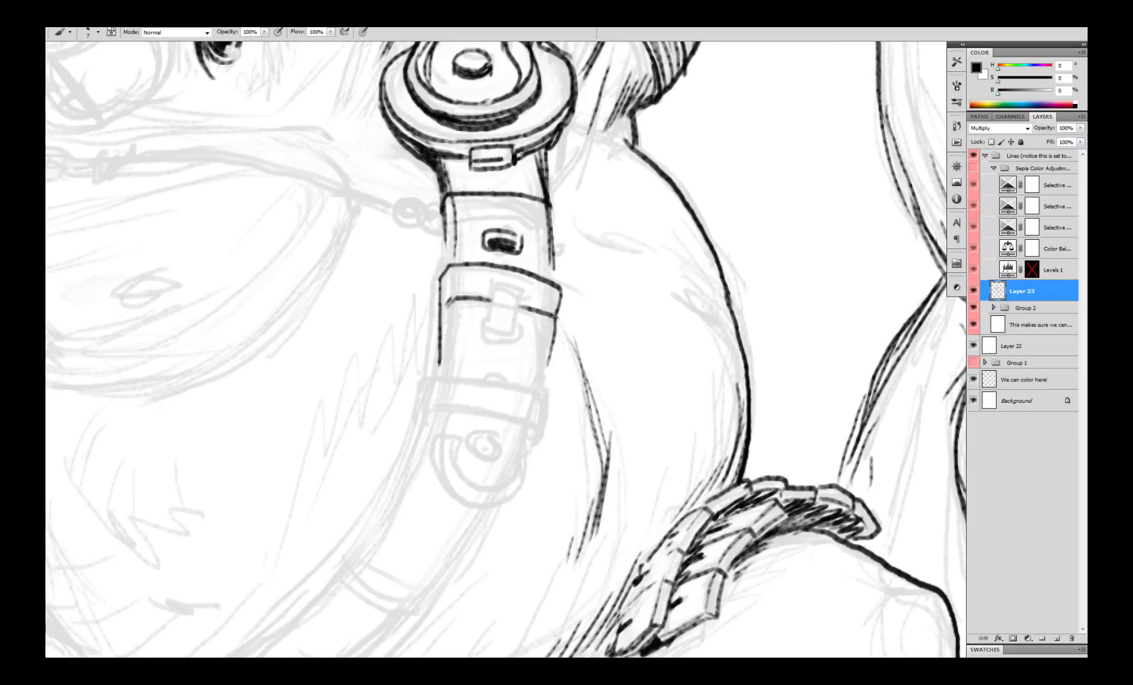
left_click_drag(541, 327, 528, 433)
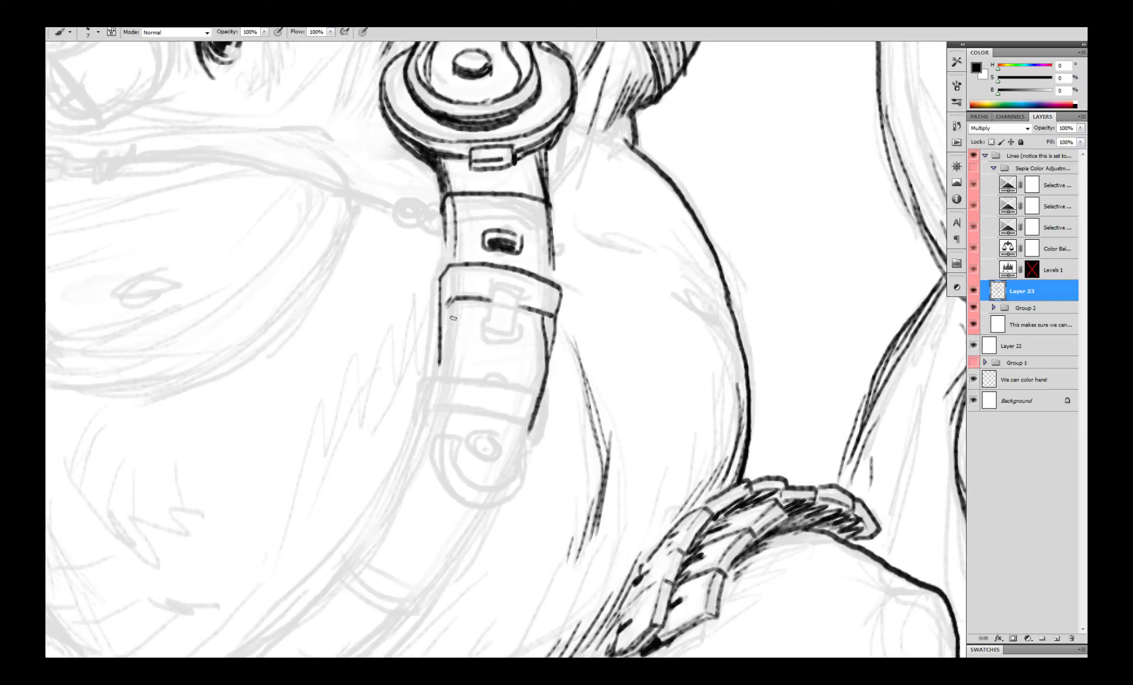
left_click_drag(453, 318, 446, 379)
key("ctrl+alt+z")
key("ctrl+alt+z")
- Ink the strap's curving side edges below the band and the small rectangular buckle tongue over it
left_click_drag(546, 319, 537, 440)
mouse_move(455, 303)
left_mouse_down()
mouse_move(461, 360)
mouse_move(441, 456)
left_mouse_up()
mouse_move(496, 285)
left_mouse_down()
mouse_move(524, 292)
mouse_move(499, 327)
left_mouse_up()
mouse_move(496, 285)
left_mouse_down()
mouse_move(524, 292)
mouse_move(511, 329)
mouse_move(520, 289)
mouse_move(524, 329)
mouse_move(491, 321)
mouse_move(522, 291)
mouse_move(522, 327)
mouse_move(495, 324)
mouse_move(527, 293)
left_mouse_up()
key("ctrl+z")
key("ctrl+alt+z")
key("ctrl+alt+z")
key("ctrl+alt+z")
left_click_drag(449, 212, 450, 258)
left_click_drag(453, 304, 454, 359)
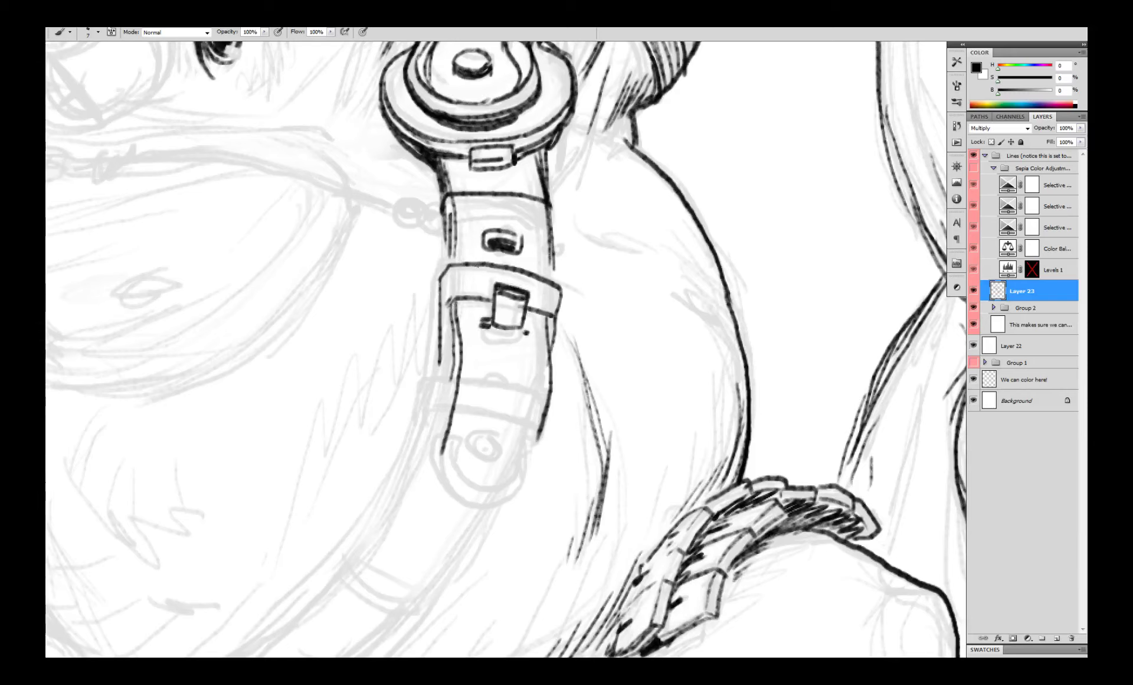
- Clean up the band's outer edge in white and ink the narrow strap layer hanging behind it
key("ctrl+z")
left_click_drag(450, 268, 442, 329)
key("ctrl+z")
key("x")
left_click_drag(446, 264, 442, 365)
key("x")
key("x")
key("x")
left_click_drag(450, 300, 435, 391)
key("ctrl+z")
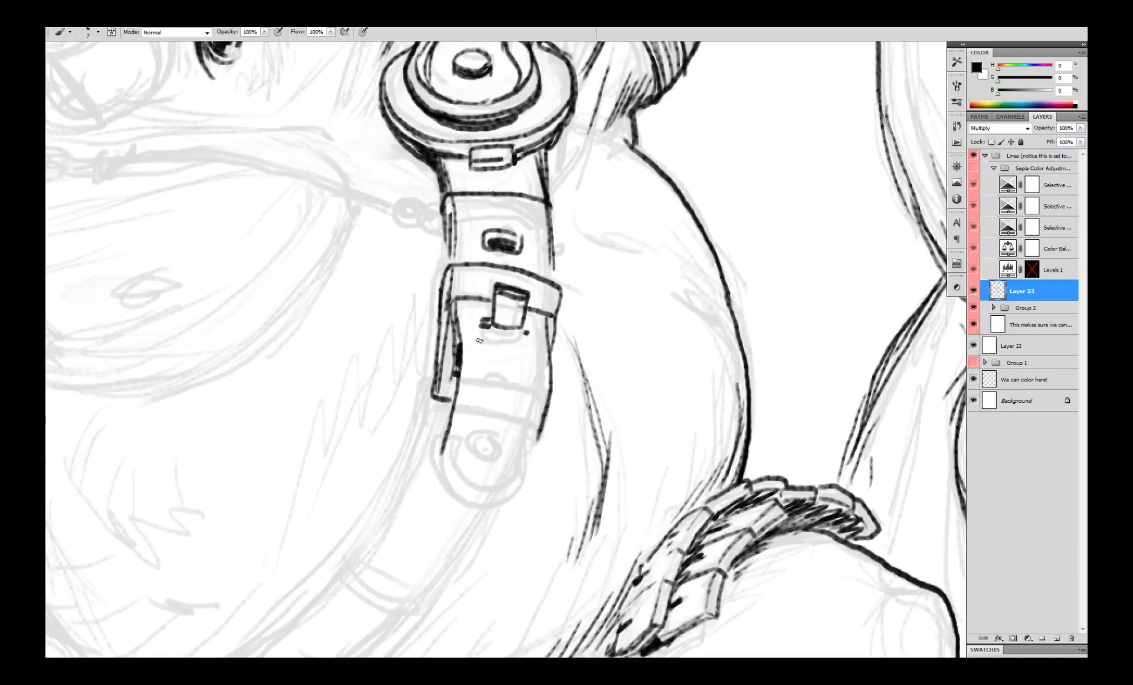
left_click_drag(452, 373, 439, 417)
key("x")
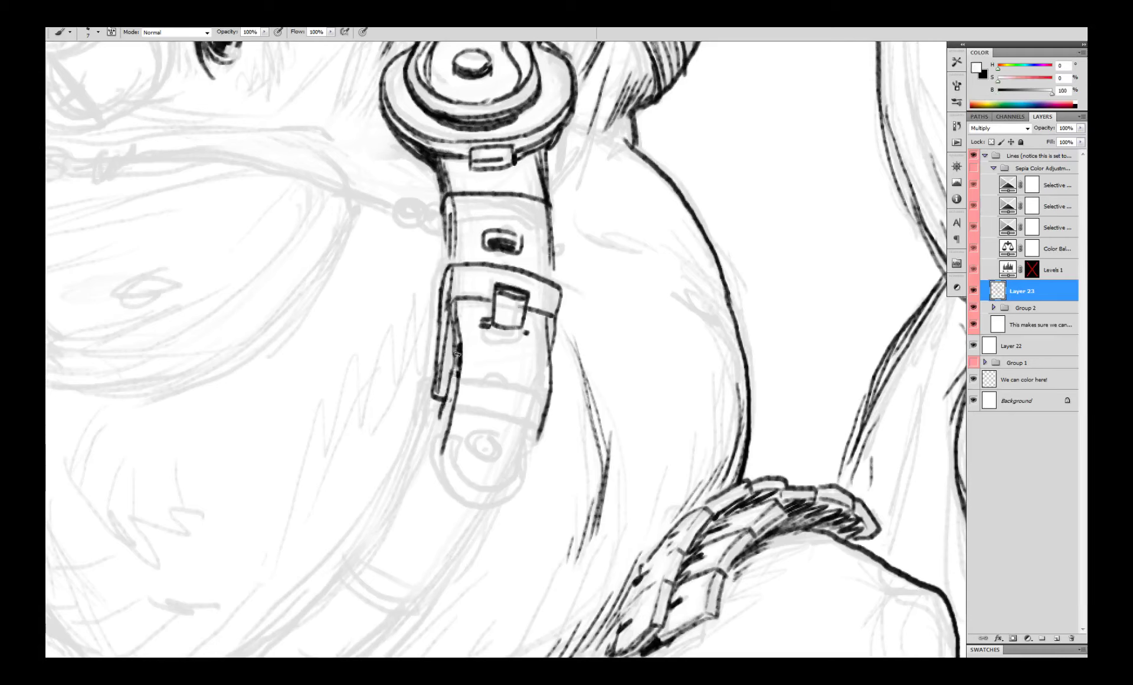
- Darken the gap between the strap layers, extend both side edges downward and paint out the stray inner line end
key("x")
left_click_drag(460, 341, 453, 402)
left_click_drag(454, 345, 415, 477)
left_click_drag(549, 396, 526, 451)
key("x")
left_click_drag(453, 411, 441, 459)
key("x")
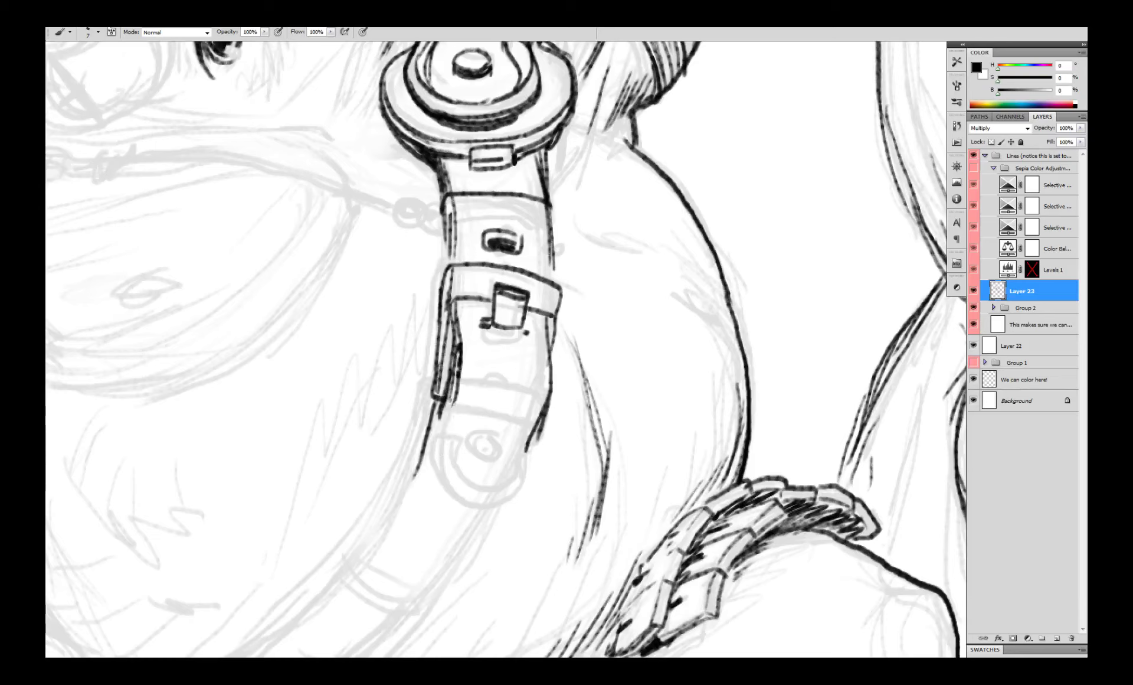
- Paint out the overlong lower ends of the strap's side edges in white
left_click_drag(461, 373, 426, 479)
key("ctrl+z")
key("x")
left_click_drag(526, 451, 549, 390)
key("x")
key("x")
mouse_move(432, 441)
left_mouse_down()
mouse_move(410, 489)
mouse_move(416, 475)
left_mouse_up()
key("x")
- Ink the lower band wrapped around the strap and redraw the side edges running down into it
left_click_drag(419, 456, 509, 484)
key("ctrl+z")
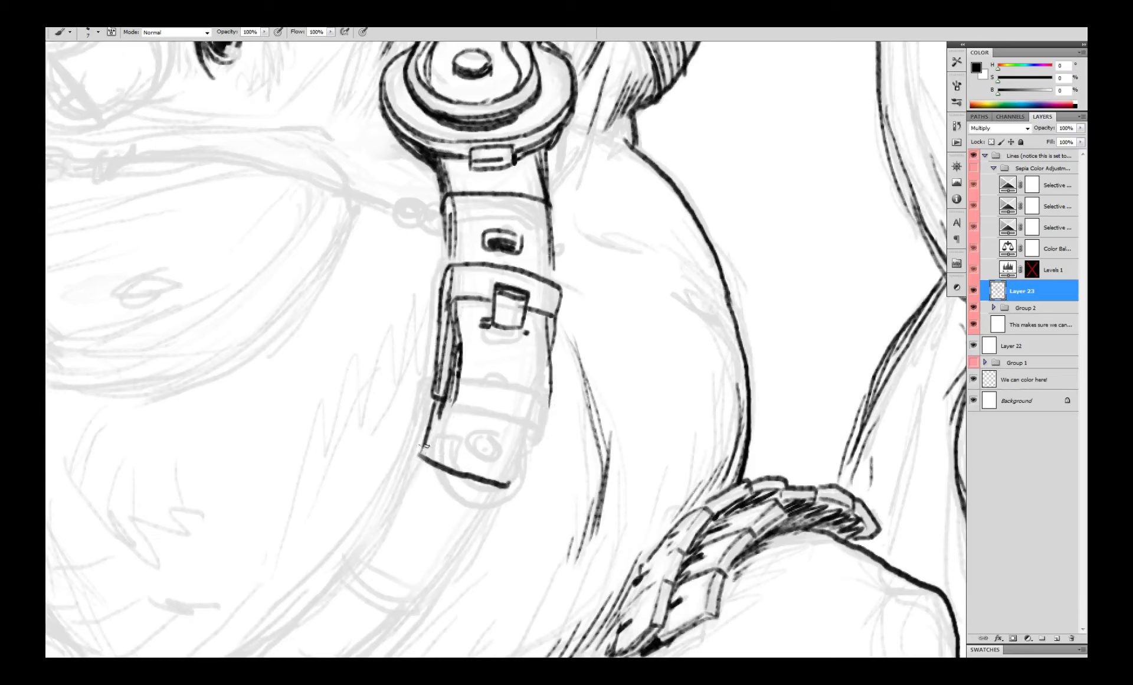
mouse_move(407, 484)
left_mouse_down()
mouse_move(489, 514)
mouse_move(516, 481)
left_mouse_up()
left_click_drag(552, 366, 509, 480)
left_click_drag(460, 347, 429, 459)
left_click_drag(437, 392, 412, 455)
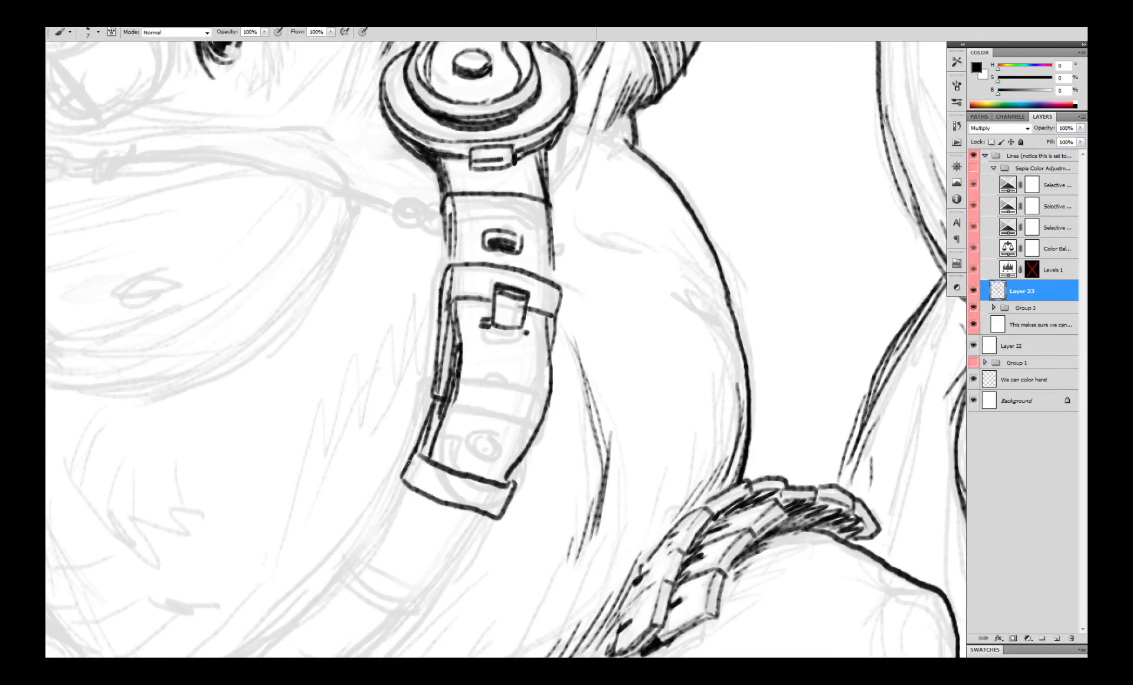
mouse_move(400, 503)
left_mouse_down()
mouse_move(443, 613)
mouse_move(495, 512)
left_mouse_up()
- Ink the strap's rounded end below the lower band, with its U-shaped metal tip and rivets
scroll(390, 584, "up", 1)
mouse_move(398, 493)
left_mouse_down()
mouse_move(416, 494)
mouse_move(459, 577)
mouse_move(544, 518)
mouse_move(514, 606)
left_mouse_up()
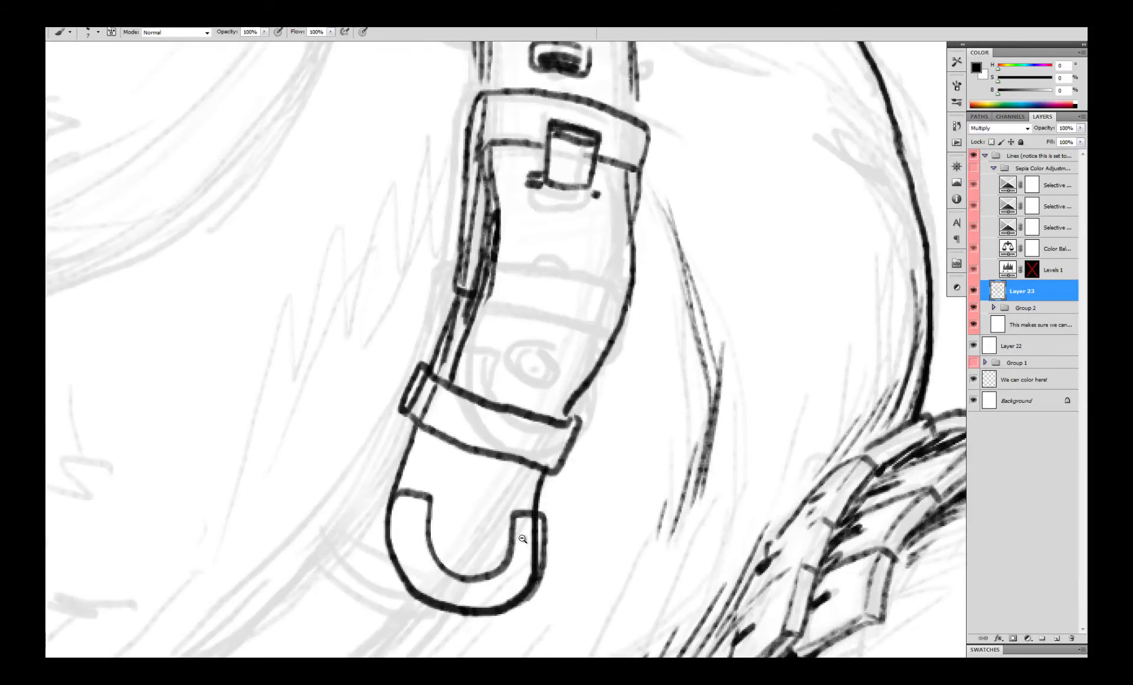
scroll(525, 538, "down", 1)
key("ctrl+z")
scroll(535, 539, "up", 1)
mouse_move(309, 496)
left_mouse_down()
mouse_move(334, 498)
mouse_move(342, 544)
mouse_move(454, 515)
mouse_move(364, 559)
mouse_move(377, 593)
mouse_move(401, 609)
left_mouse_up()
key("ctrl+z")
mouse_move(305, 522)
left_mouse_down()
mouse_move(373, 609)
mouse_move(438, 598)
left_mouse_up()
left_click_drag(303, 549, 329, 593)
scroll(421, 553, "down", 1)
left_click_drag(426, 510, 462, 455)
- Ink a dark-topped slot in the middle of the strap and a narrow black slot just above the lower band
key("ctrl+plus")
mouse_move(464, 290)
left_mouse_down()
mouse_move(509, 298)
mouse_move(461, 315)
left_mouse_up()
left_click_drag(462, 315, 506, 323)
left_click_drag(508, 299, 485, 372)
left_click_drag(419, 459, 468, 467)
left_click_drag(420, 463, 467, 472)
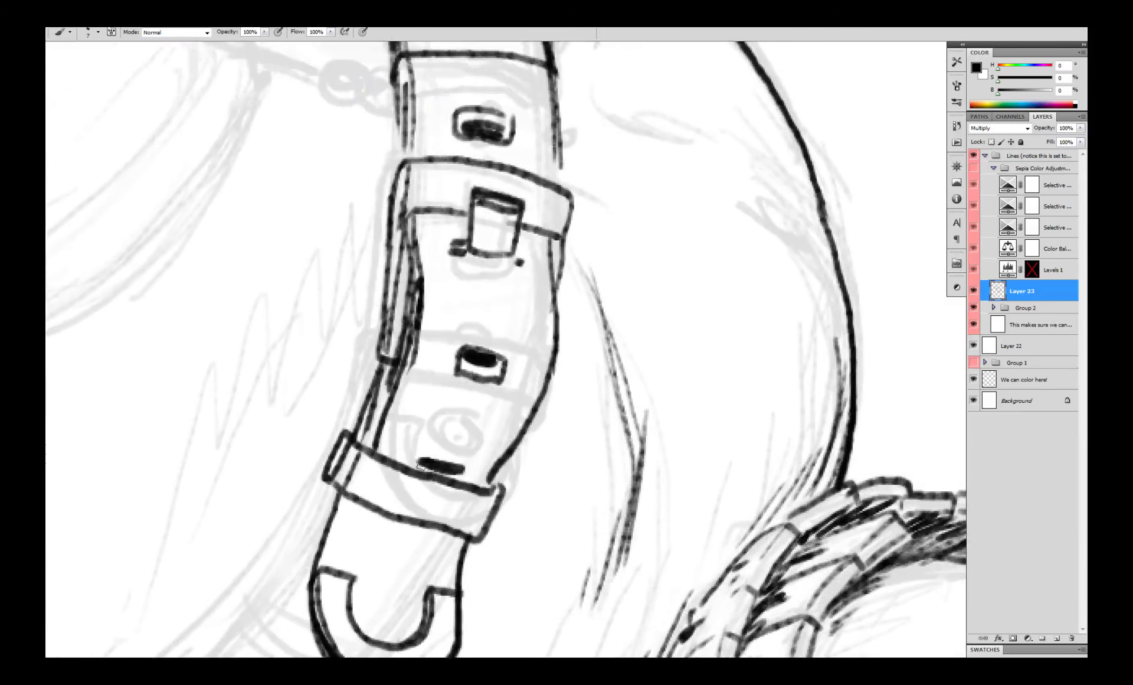
- Thicken the strap's back-facing edge between the middle slot and the lower band
key("ctrl+minus")
key("ctrl+minus")
key("ctrl+minus")
left_click_drag(533, 319, 532, 384)
scroll(533, 385, "up", 3)
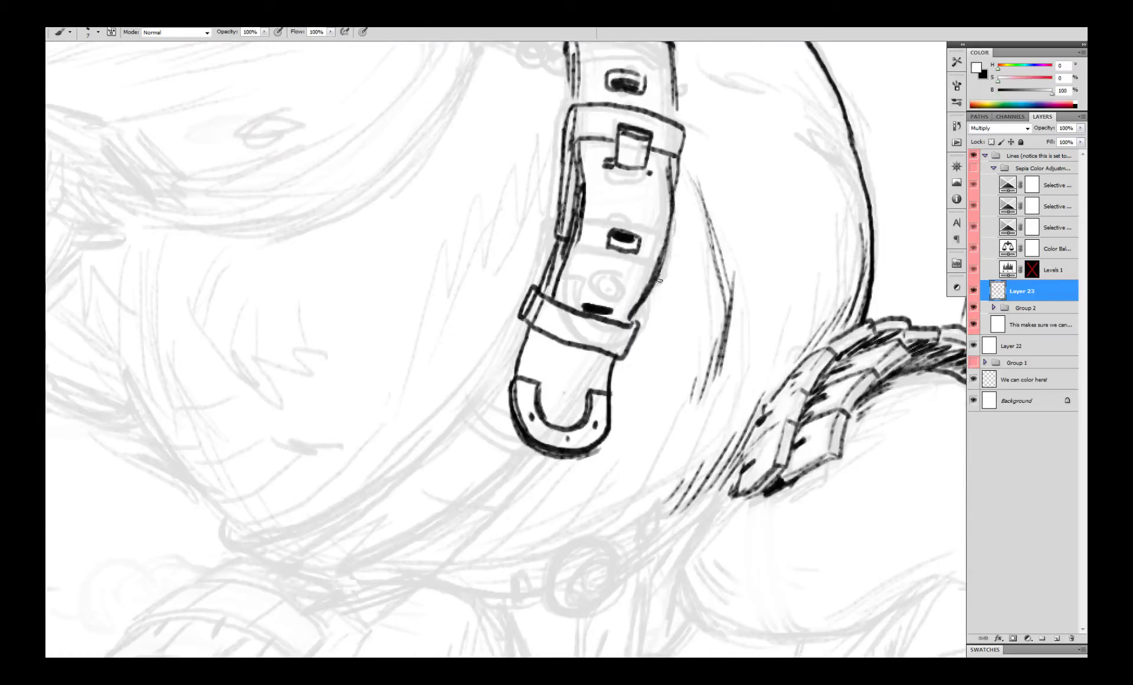
left_click_drag(673, 202, 648, 291)
left_click_drag(643, 302, 627, 323)
left_click_drag(662, 243, 644, 294)
- Try hatching the strap's surface around and below the middle slot
mouse_move(627, 260)
left_mouse_down()
mouse_move(618, 298)
mouse_move(602, 286)
left_mouse_up()
left_click_drag(590, 236, 580, 284)
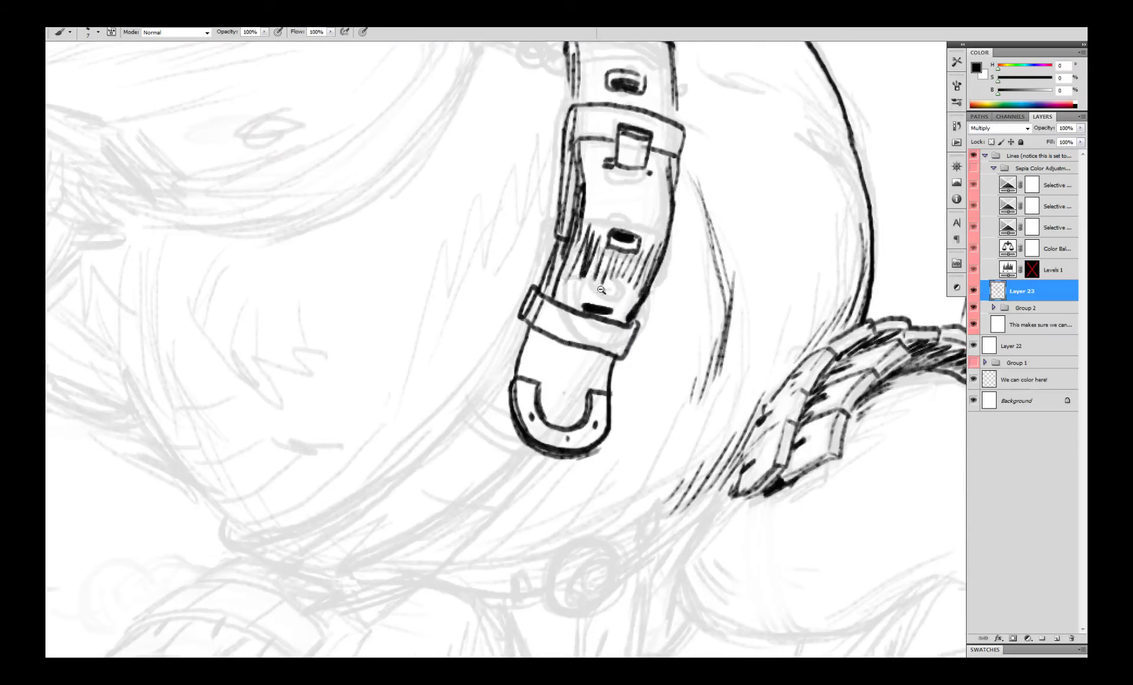
scroll(613, 288, "down", 4)
scroll(614, 281, "up", 5)
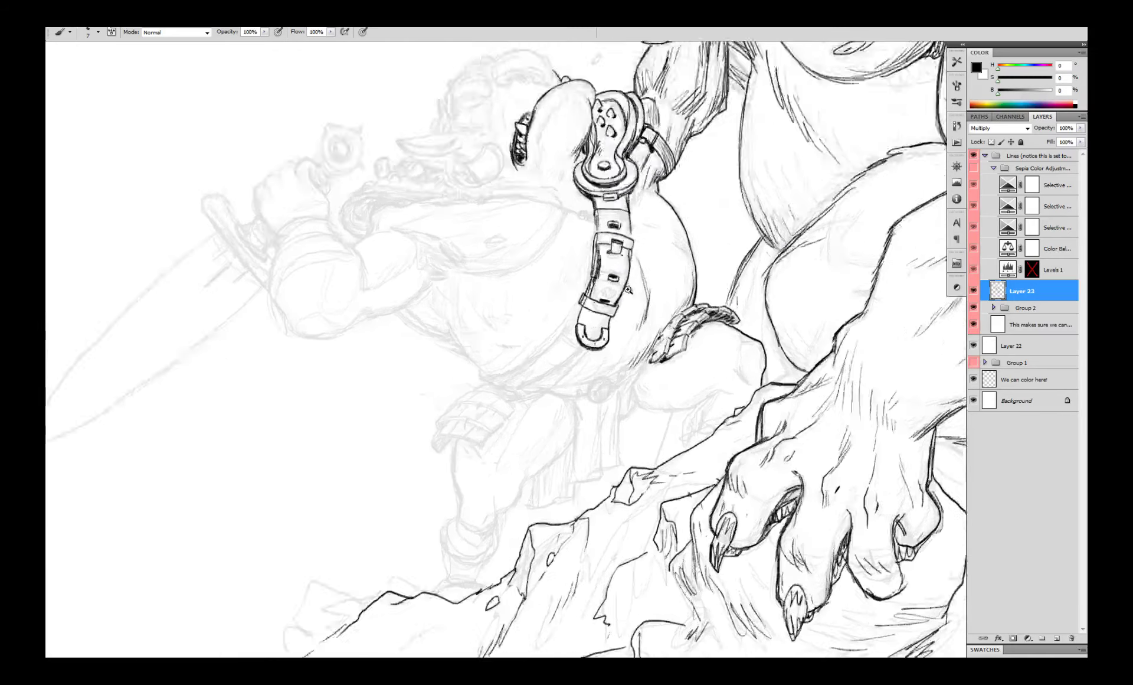
- Ink the long curved edges of the belt sweeping from behind the strap's tip down under the belly
key("x")
left_click_drag(584, 355, 596, 353)
key("x")
key("x")
key("x")
mouse_move(487, 341)
left_mouse_down()
mouse_move(375, 478)
mouse_move(195, 560)
mouse_move(226, 589)
mouse_move(336, 583)
mouse_move(481, 478)
left_mouse_up()
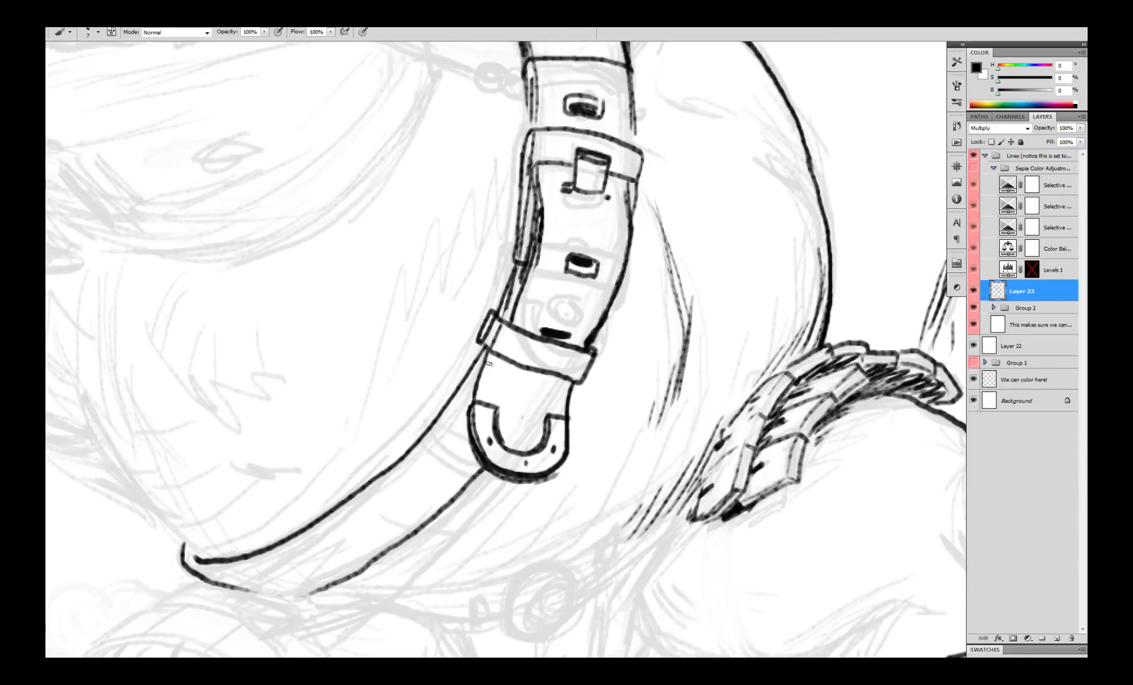
- Thicken the belt's upper curved edge under the belly and ink the small piece showing behind the metal tip
key("x")
key("x")
mouse_move(480, 360)
left_mouse_down()
mouse_move(378, 479)
mouse_move(196, 566)
left_mouse_up()
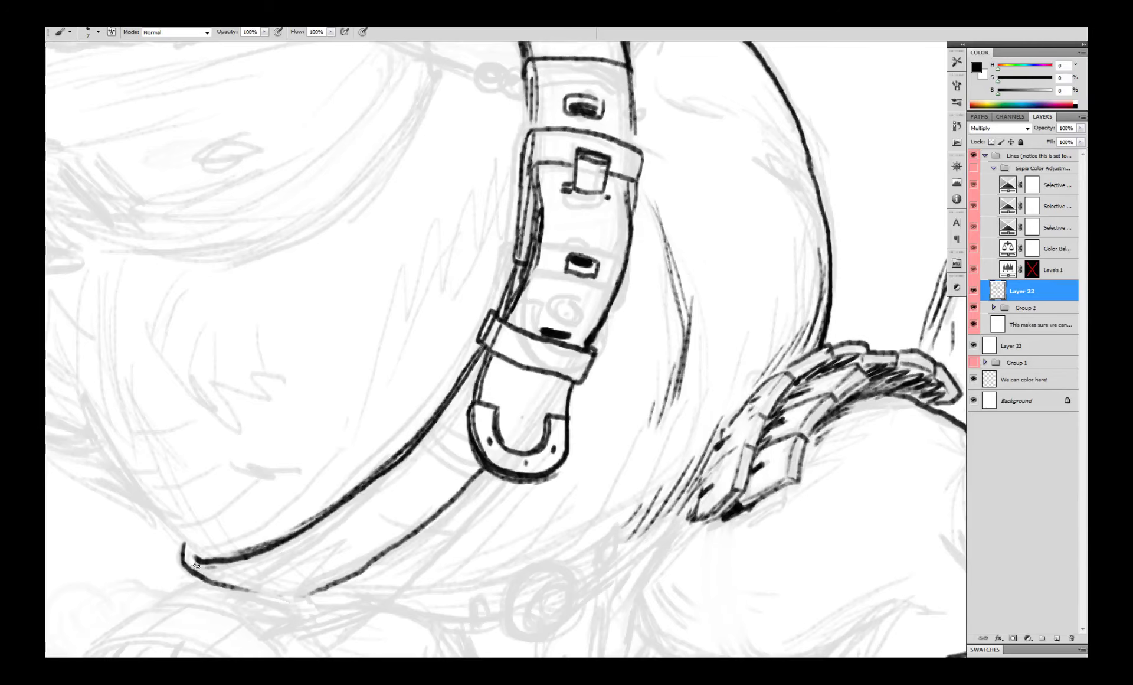
scroll(295, 537, "down", 10)
scroll(372, 502, "up", 10)
left_click_drag(296, 540, 288, 587)
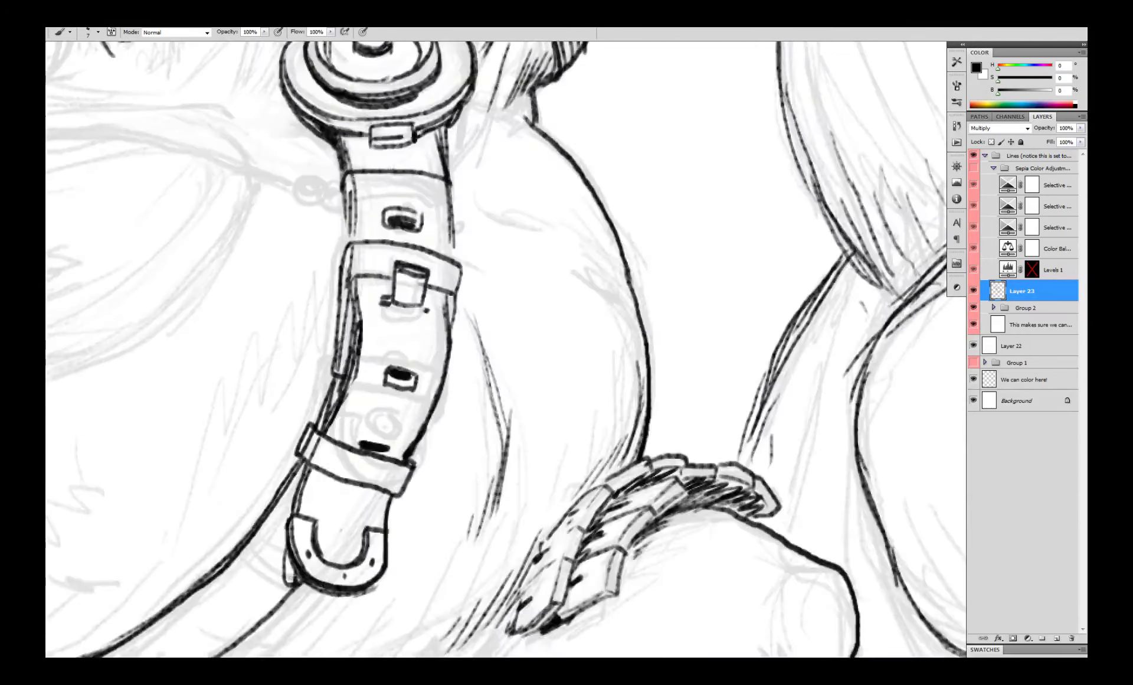
- Try adding a stroke along the strap's lower band
scroll(354, 502, "down", 2)
scroll(375, 468, "up", 2)
left_click_drag(355, 455, 391, 473)
scroll(413, 428, "down", 10)
scroll(449, 425, "up", 5)
key("ctrl+z")
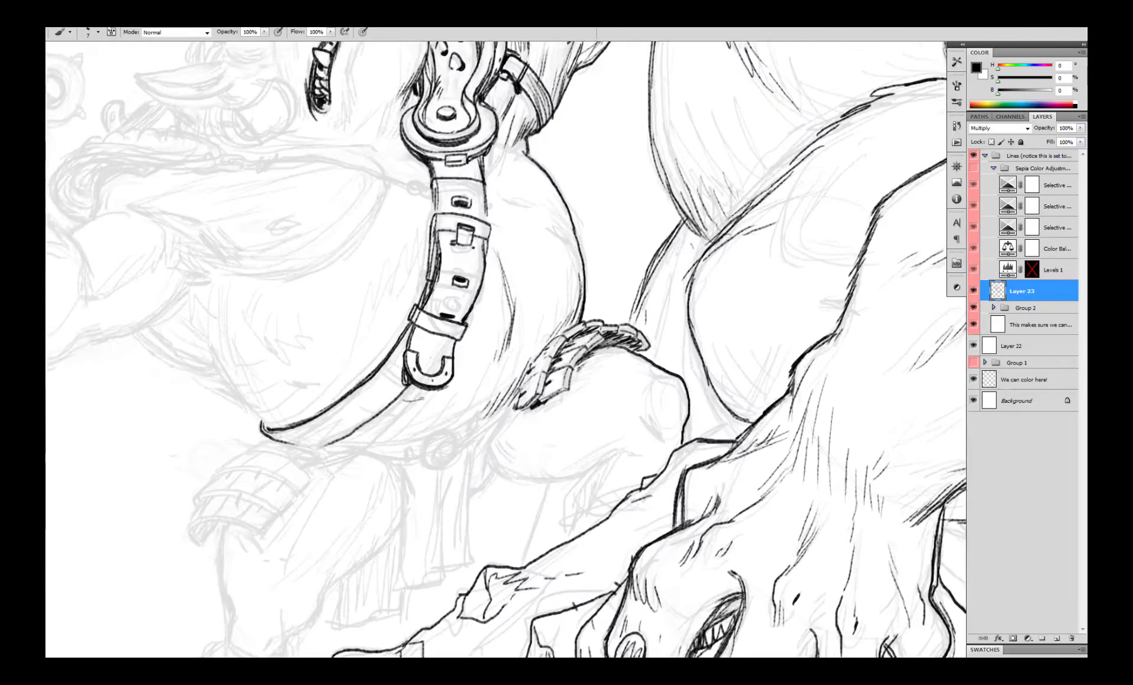
- Ink the small ragged piece hanging behind the strap's metal tip and darken the underside of the lower band
left_click_drag(405, 392, 425, 397)
mouse_move(452, 383)
left_mouse_down()
mouse_move(459, 366)
mouse_move(431, 372)
left_mouse_up()
scroll(506, 358, "down", 5)
scroll(511, 378, "up", 6)
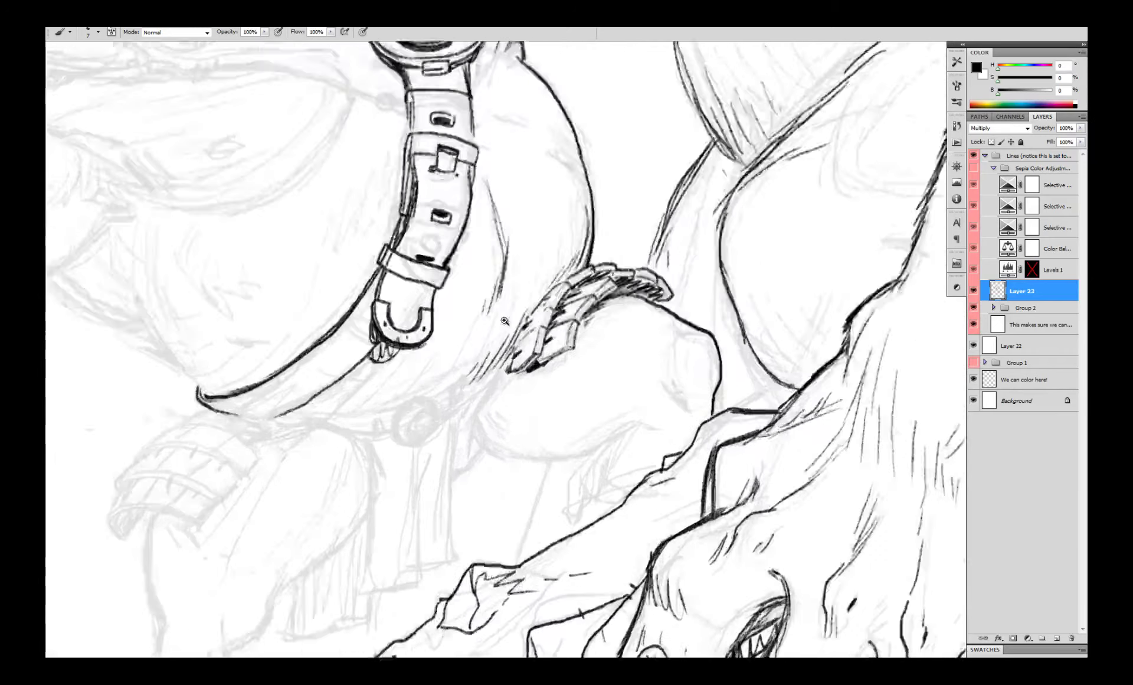
left_click_drag(313, 192, 392, 221)
mouse_move(448, 332)
left_mouse_down()
mouse_move(442, 350)
mouse_move(382, 208)
left_mouse_up()
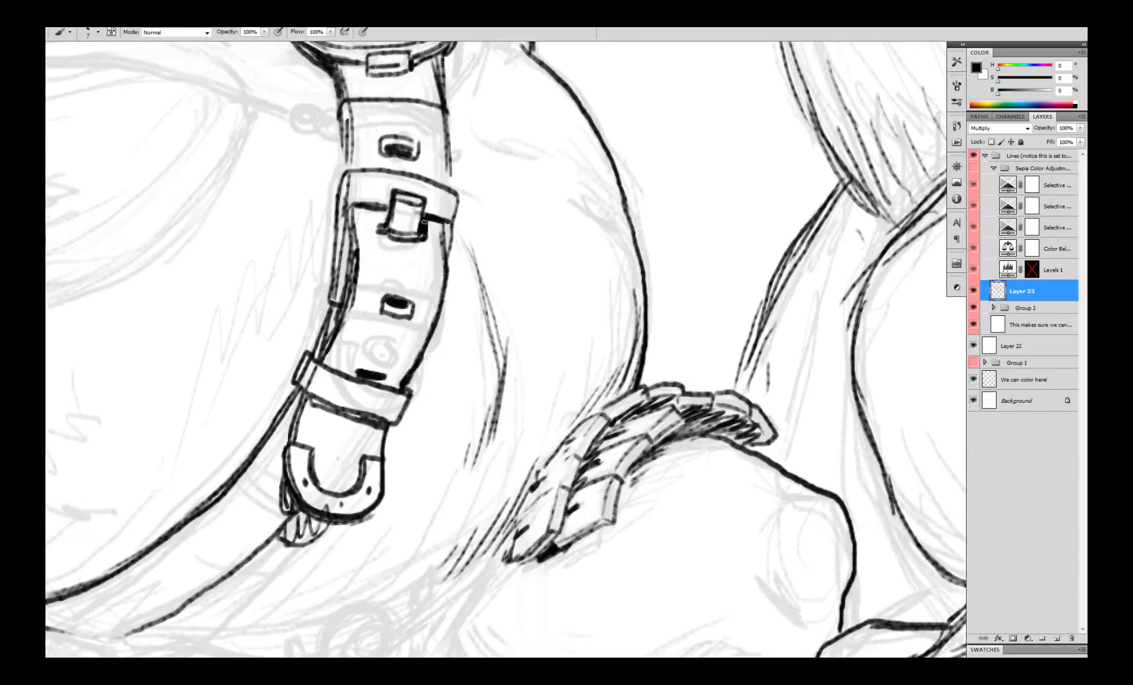
- Thicken the buckle prong's base and the middle band's lower edge in black, cleaning up the lines with white
scroll(440, 243, "down", 3)
scroll(430, 200, "up", 4)
key("x")
mouse_move(443, 354)
left_mouse_down()
mouse_move(441, 371)
mouse_move(386, 372)
left_mouse_up()
key("x")
mouse_move(382, 348)
left_mouse_down()
mouse_move(371, 365)
mouse_move(436, 389)
left_mouse_up()
key("x")
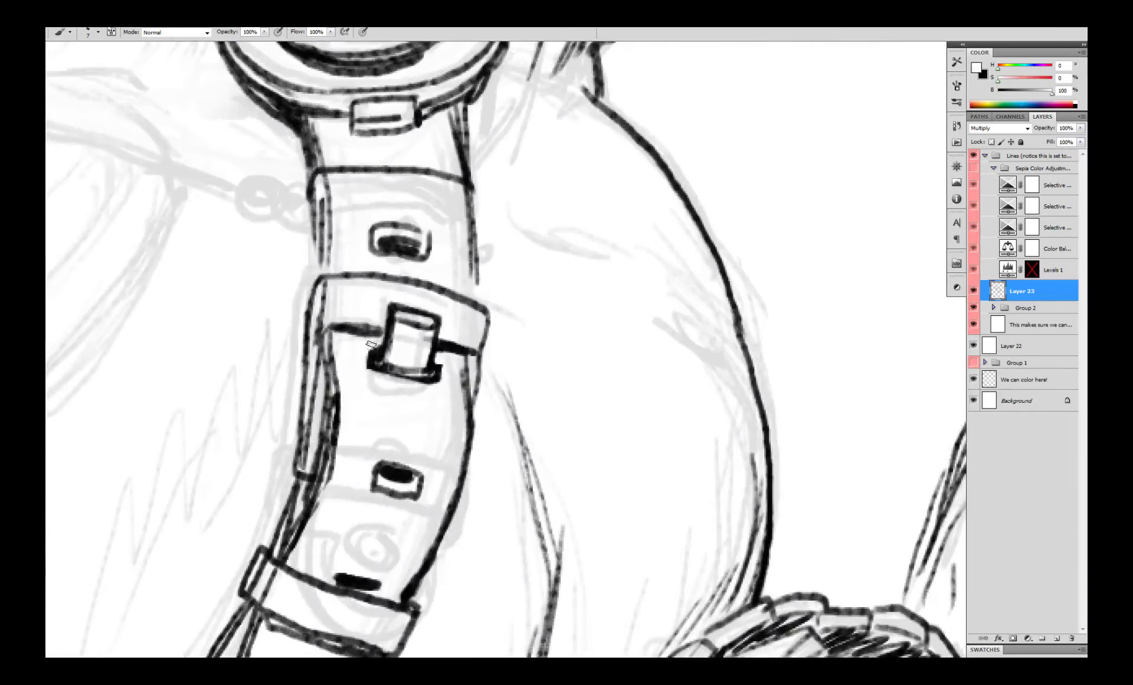
key("x")
key("x")
mouse_move(386, 309)
left_mouse_down()
mouse_move(380, 348)
mouse_move(406, 299)
left_mouse_up()
- Rework the left side of the strap's buckle frame into a long clean bar, alternating black ink and white corrections
scroll(462, 313, "down", 6)
scroll(460, 319, "up", 4)
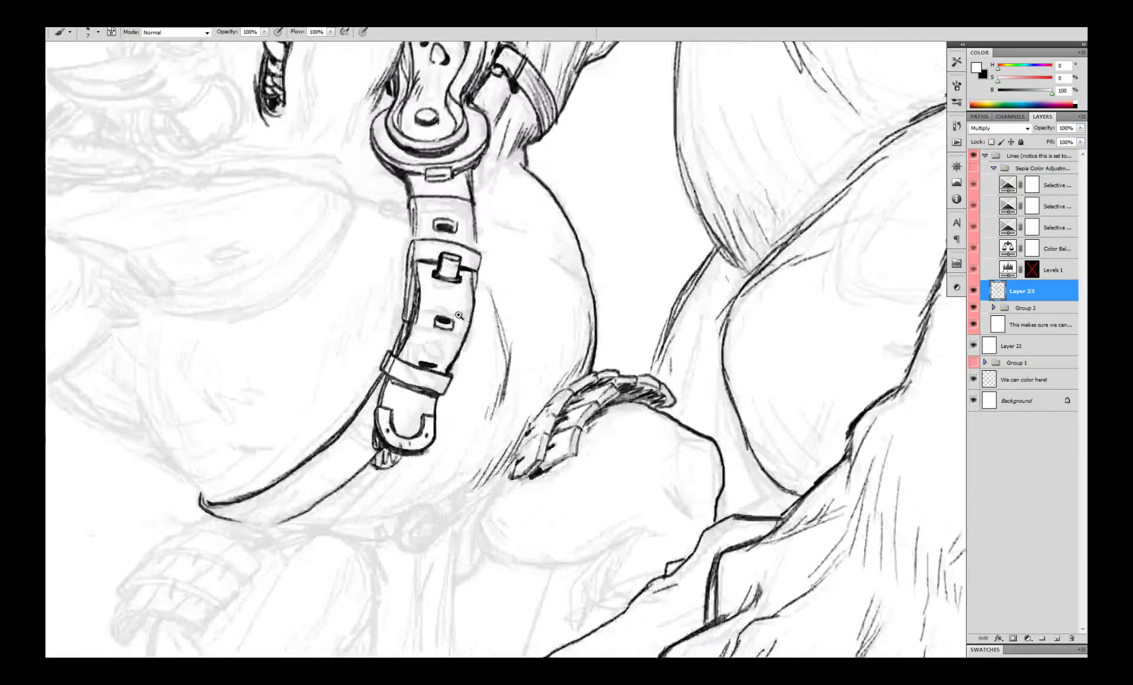
scroll(458, 316, "down", 5)
scroll(459, 305, "up", 3)
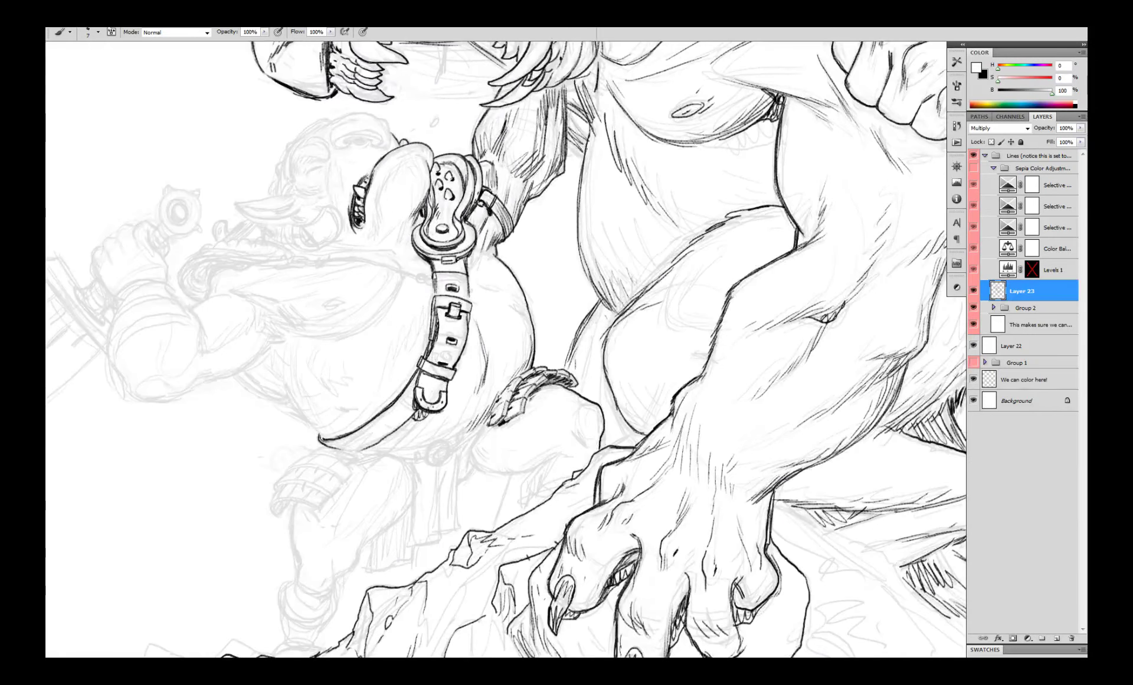
scroll(447, 323, "up", 5)
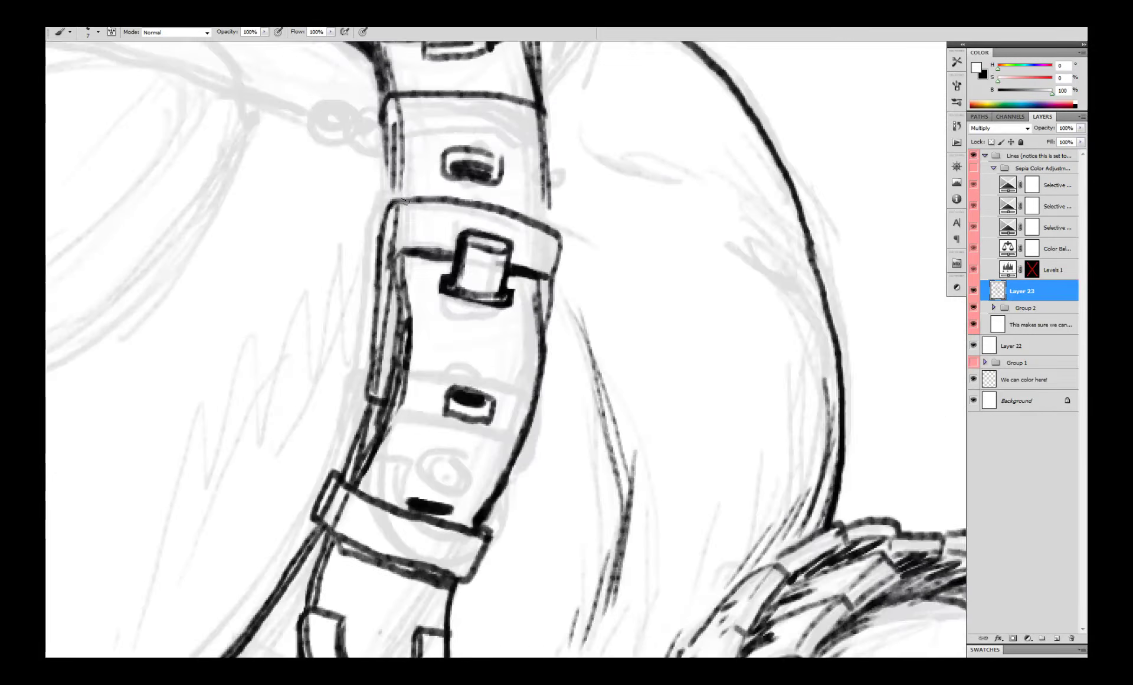
left_click_drag(405, 203, 379, 261)
key("ctrl+z")
key("x")
mouse_move(403, 201)
left_mouse_down()
mouse_move(364, 290)
mouse_move(352, 402)
mouse_move(375, 406)
left_mouse_up()
key("x")
mouse_move(370, 394)
left_mouse_down()
mouse_move(376, 349)
mouse_move(373, 394)
left_mouse_up()
mouse_move(382, 239)
left_mouse_down()
mouse_move(380, 316)
mouse_move(387, 212)
left_mouse_up()
mouse_move(403, 206)
left_mouse_down()
mouse_move(383, 233)
mouse_move(386, 298)
left_mouse_up()
key("x")
left_click_drag(402, 252, 385, 357)
left_click_drag(398, 272, 385, 368)
mouse_move(378, 208)
left_mouse_down()
mouse_move(361, 395)
mouse_move(380, 403)
left_mouse_up()
key("x")
- Redraw the buckle frame's upper edge and extend its right side down along the strap
left_click_drag(560, 241, 547, 335)
key("x")
left_click_drag(536, 279, 541, 377)
key("x")
left_click_drag(564, 240, 489, 208)
key("x")
left_click_drag(444, 200, 563, 223)
mouse_move(563, 223)
left_mouse_down()
mouse_move(545, 369)
mouse_move(521, 411)
left_mouse_up()
- Ink a thin cord wrapped around the strap above the upper slot, with a small knot at its side
left_click(522, 334, "alt")
left_click(522, 334, "alt")
left_click(523, 335, "alt")
left_click(522, 335, "alt")
left_click(522, 338, "ctrl")
left_click(523, 338, "ctrl")
left_click(522, 337, "ctrl")
scroll(543, 345, "down", 4)
scroll(516, 316, "up", 4)
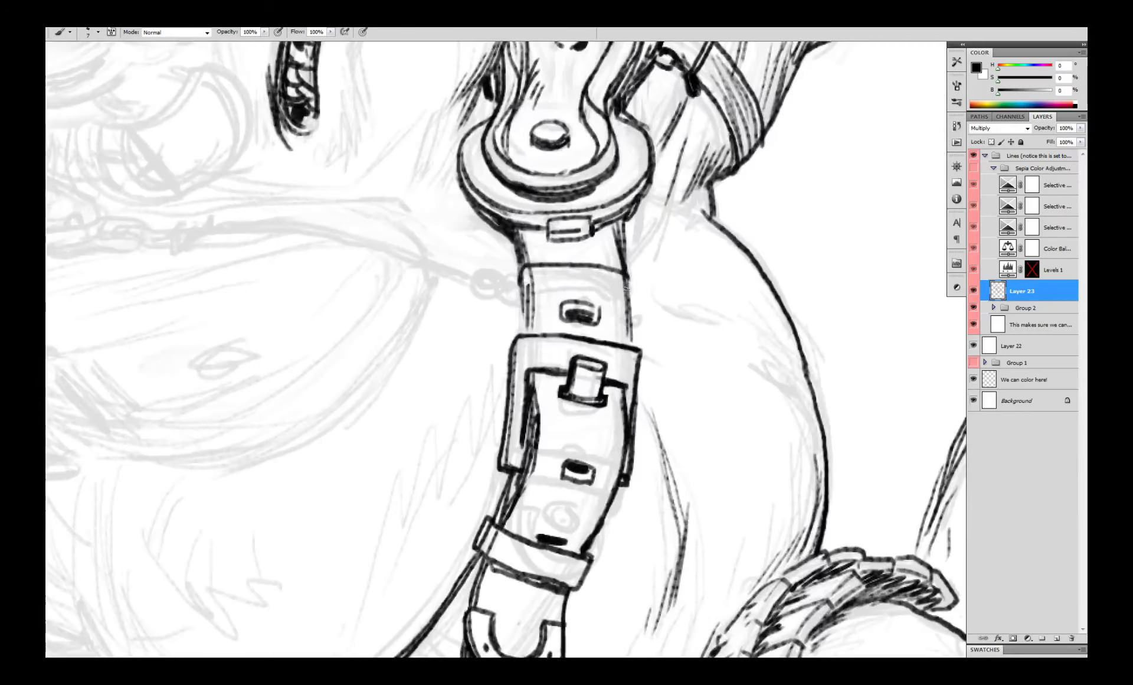
left_click_drag(549, 276, 629, 278)
left_click_drag(520, 289, 627, 281)
left_click_drag(628, 281, 630, 301)
left_click_drag(558, 277, 625, 284)
left_click_drag(522, 271, 525, 309)
left_click_drag(512, 280, 507, 298)
left_click_drag(528, 301, 656, 339)
left_click_drag(539, 306, 660, 313)
- Lasso and delete the inked toothed opening beside the creature's rounded shoulder, then deselect
mouse_move(470, 116)
left_mouse_down()
mouse_move(511, 329)
mouse_move(448, 342)
left_mouse_up()
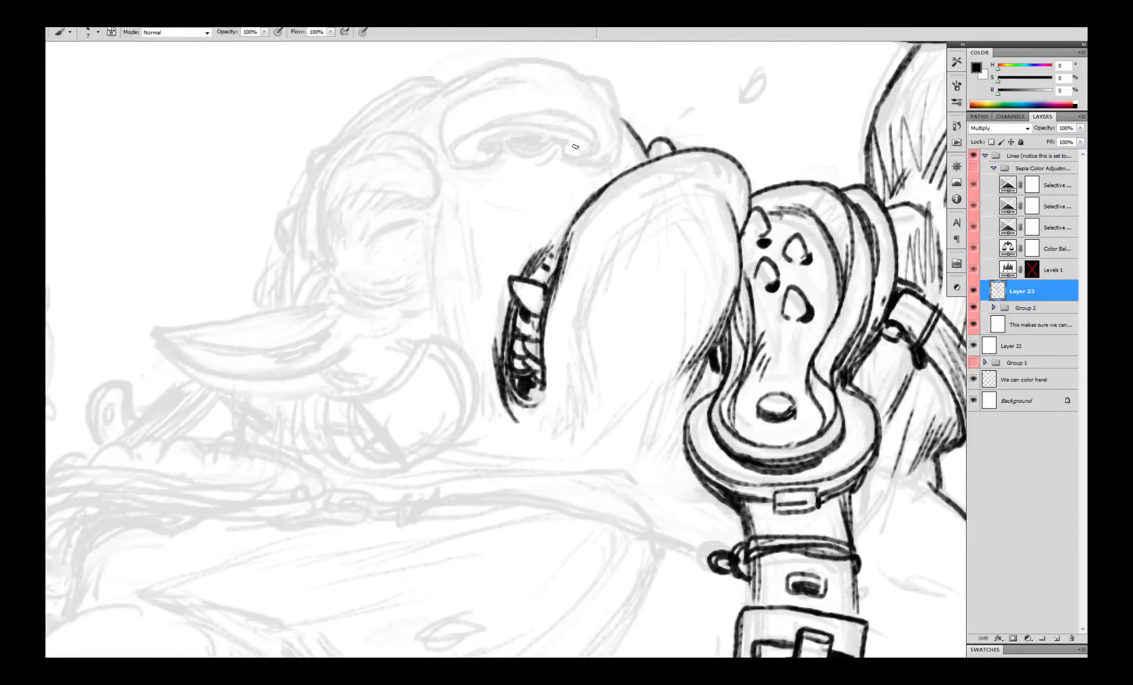
key("l")
mouse_move(583, 316)
left_mouse_down()
mouse_move(545, 202)
mouse_move(590, 354)
left_mouse_up()
key("Delete")
key("ctrl+d")
key("b")
- Re-ink the rounded shoulder's front outline from its top curve down past the erased teeth
left_click_drag(610, 185, 568, 237)
key("x")
key("x")
mouse_move(602, 188)
left_mouse_down()
mouse_move(563, 244)
mouse_move(541, 328)
left_mouse_up()
left_click_drag(571, 235, 539, 345)
left_click_drag(547, 275, 538, 402)
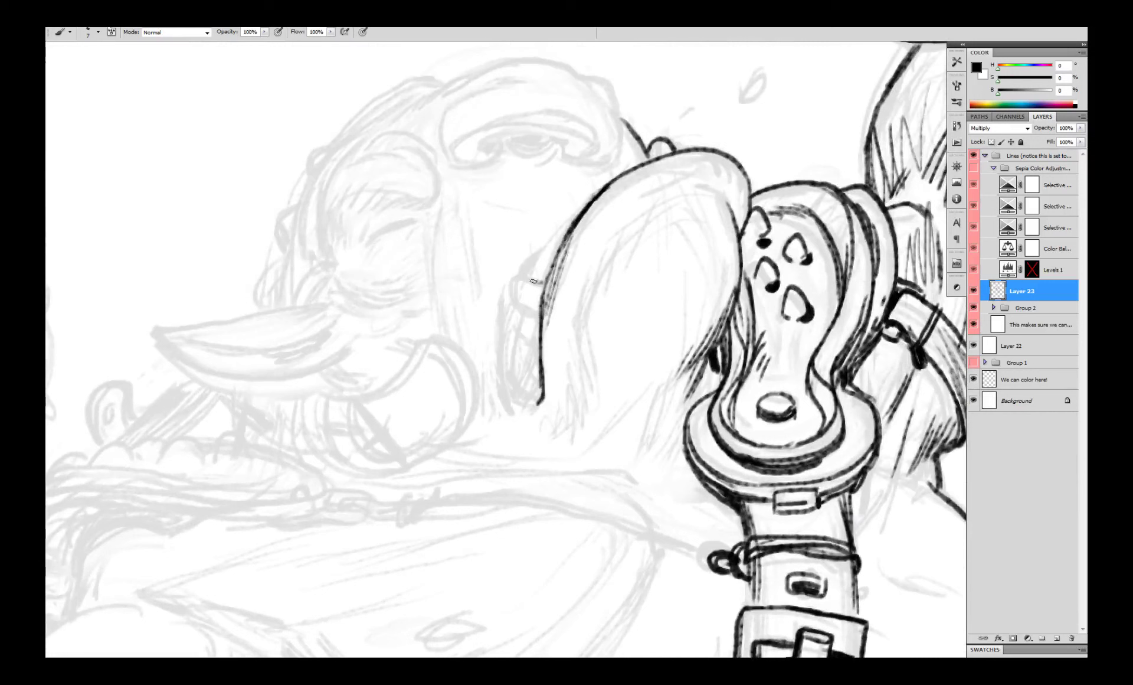
- Ink the outline of the narrow mouth opening beside the shoulder and undo the last strokes inside it
left_click_drag(533, 281, 539, 314)
left_click_drag(547, 243, 504, 331)
left_click_drag(509, 284, 500, 359)
left_click_drag(500, 333, 518, 412)
mouse_move(505, 373)
left_mouse_down()
mouse_move(537, 395)
mouse_move(514, 323)
mouse_move(538, 354)
mouse_move(535, 335)
mouse_move(542, 368)
left_mouse_up()
key("ctrl+alt+z")
key("ctrl+alt+z")
key("ctrl+alt+z")
key("ctrl+alt+z")
- Try filling the gaps around the teeth in the narrow opening with black
scroll(557, 355, "down", 2)
scroll(569, 366, "up", 2)
mouse_move(477, 330)
left_mouse_down()
mouse_move(472, 341)
mouse_move(493, 365)
left_mouse_up()
left_click_drag(489, 345, 498, 357)
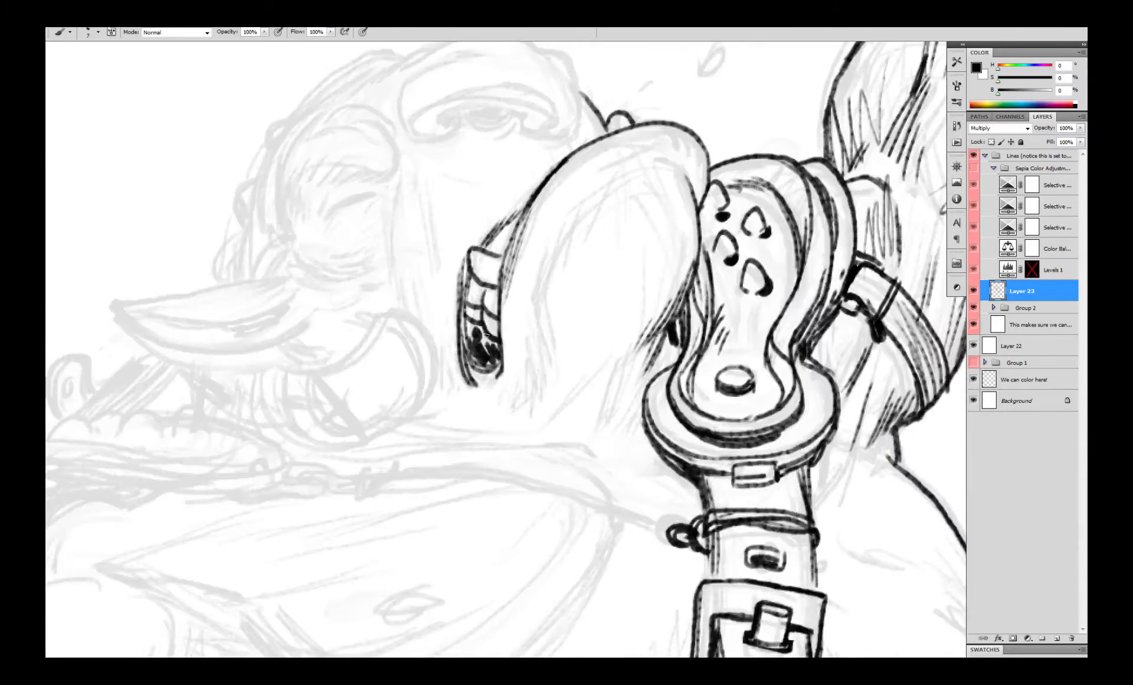
scroll(510, 341, "down", 3)
scroll(520, 328, "up", 3)
key("ctrl+alt+z")
key("ctrl+alt+z")
key("ctrl+alt+z")
key("ctrl+alt+z")
key("ctrl+alt+z")
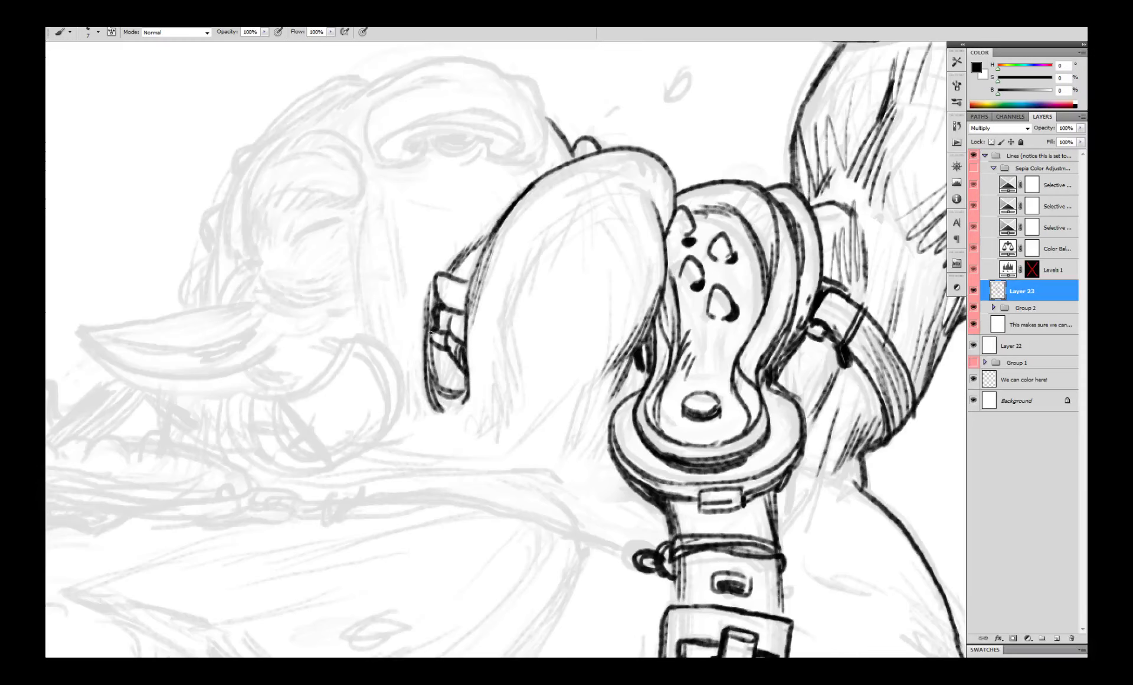
- Try inking the individual teeth inside the narrow opening, refining their edges with black and white
left_click_drag(454, 373, 471, 385)
key("x")
mouse_move(462, 356)
left_mouse_down()
mouse_move(452, 374)
mouse_move(457, 357)
mouse_move(465, 369)
mouse_move(456, 342)
left_mouse_up()
key("x")
key("x")
key("x")
left_click_drag(454, 323, 451, 319)
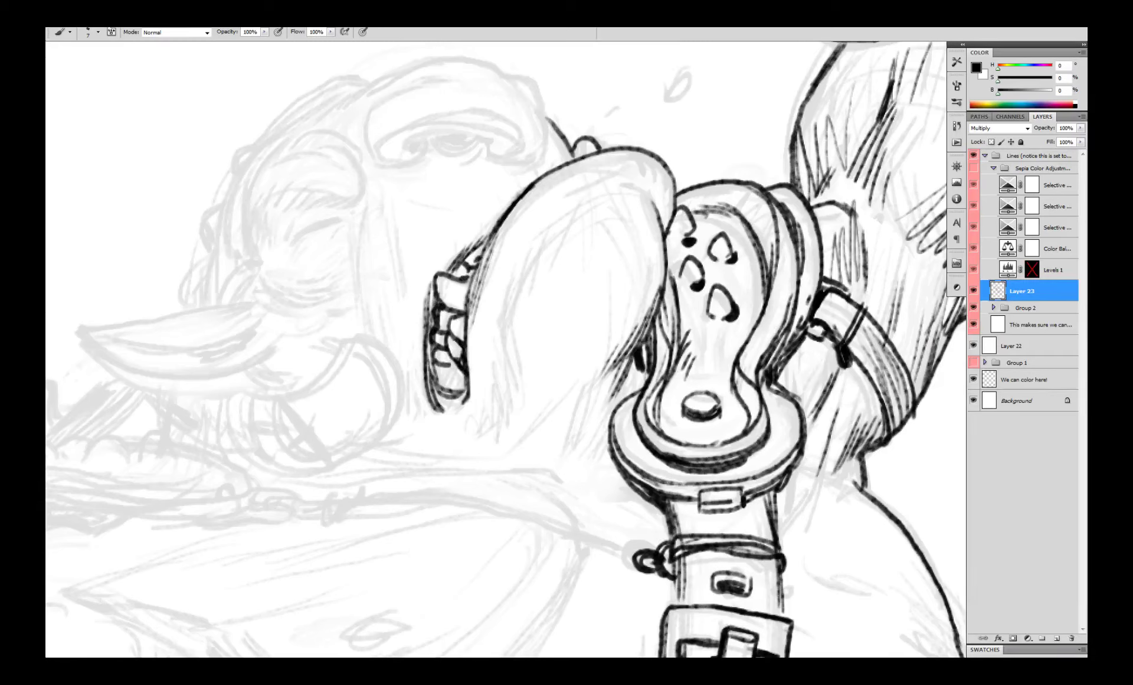
mouse_move(435, 360)
left_mouse_down()
mouse_move(435, 300)
mouse_move(450, 388)
mouse_move(468, 372)
left_mouse_up()
key("ctrl+z")
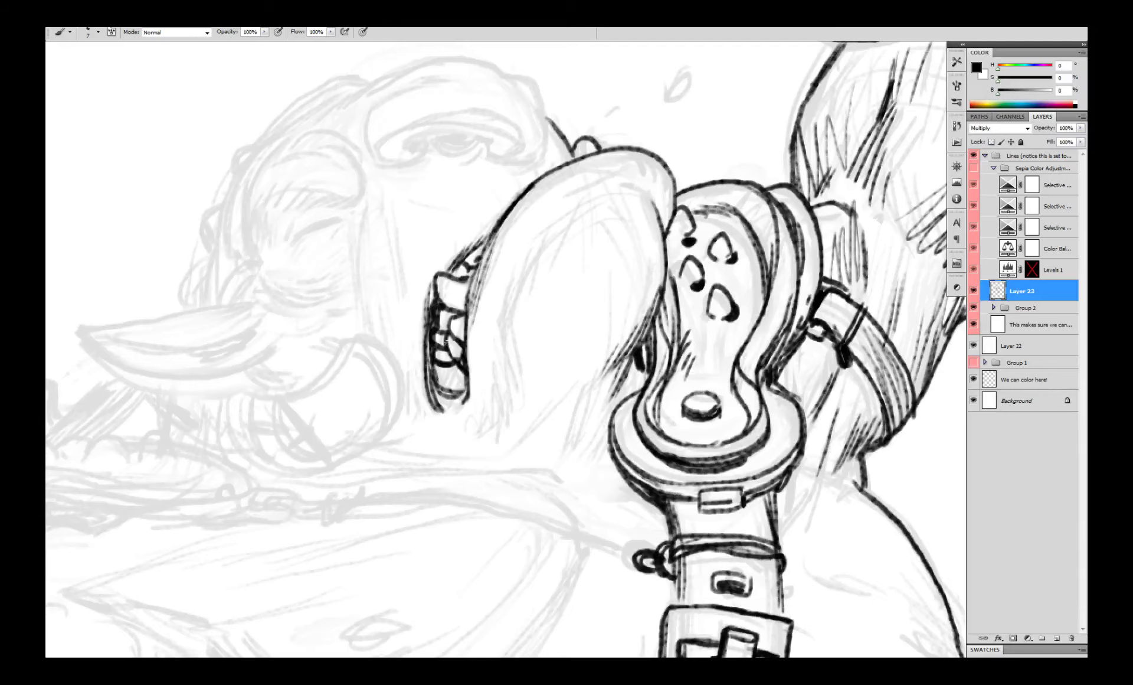
- Try another vertical stroke across the teeth, then undo the tooth strokes inside the opening
left_click_drag(453, 314, 453, 367)
key("ctrl+minus")
key("ctrl+minus")
key("ctrl+minus")
key("ctrl+minus")
key("ctrl+minus")
key("ctrl+plus")
key("ctrl+plus")
key("ctrl+plus")
key("ctrl+plus")
key("ctrl+alt+z")
key("ctrl+alt+z")
key("ctrl+alt+z")
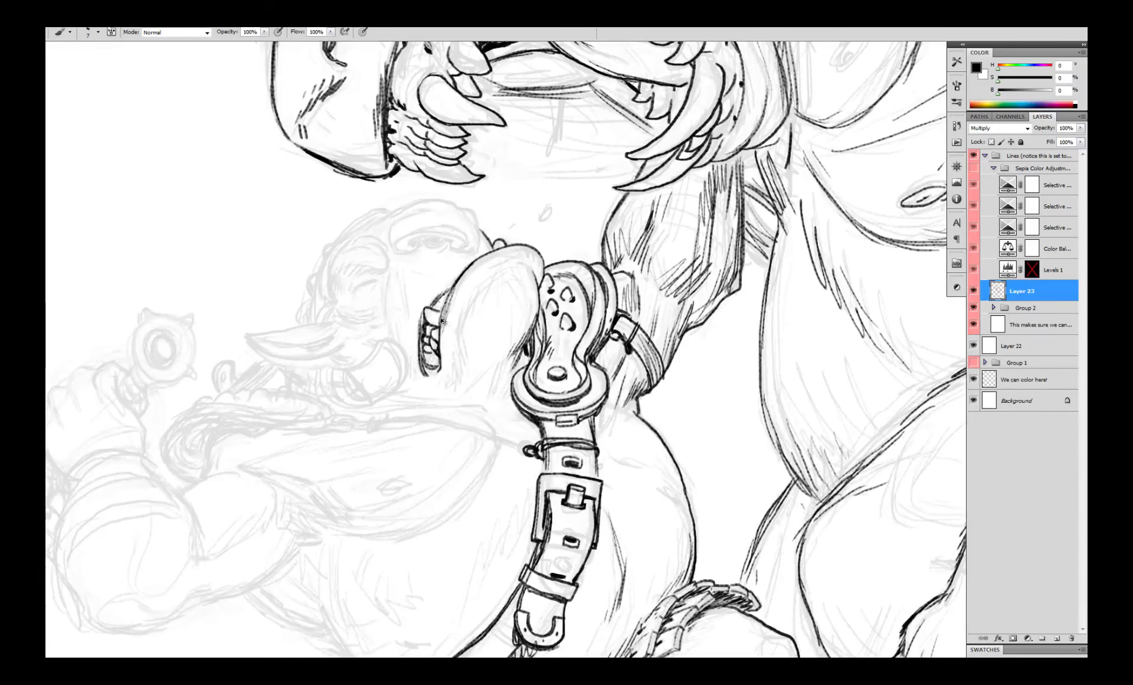
scroll(438, 308, "up", 2)
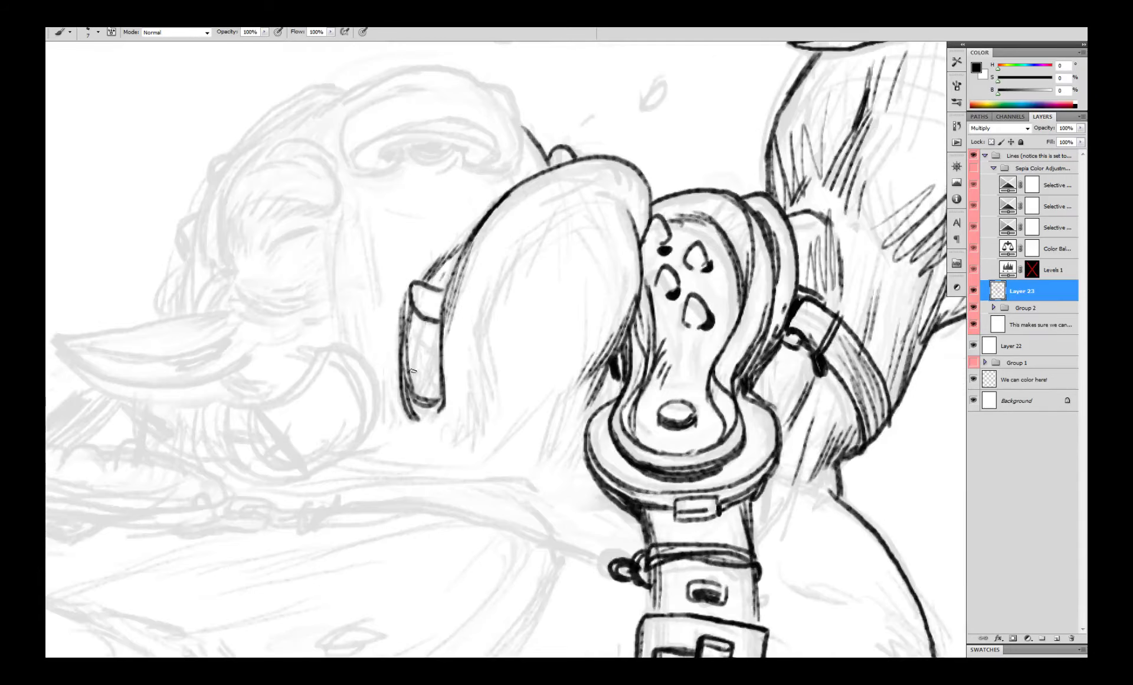
key("ctrl+z")
- Hatch the front side of the rounded shoulder with long strokes running down its curve
scroll(417, 370, "down", 5)
scroll(447, 286, "up", 3)
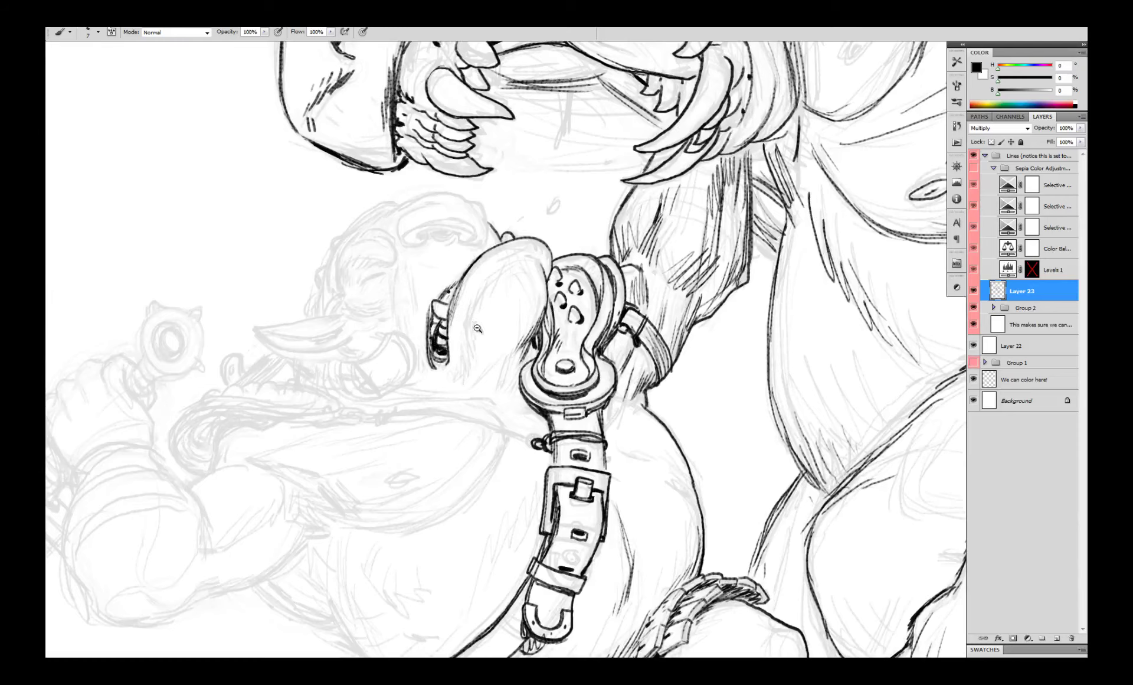
scroll(477, 328, "down", 3)
scroll(452, 256, "up", 5)
left_click_drag(570, 186, 525, 274)
left_click_drag(555, 199, 500, 318)
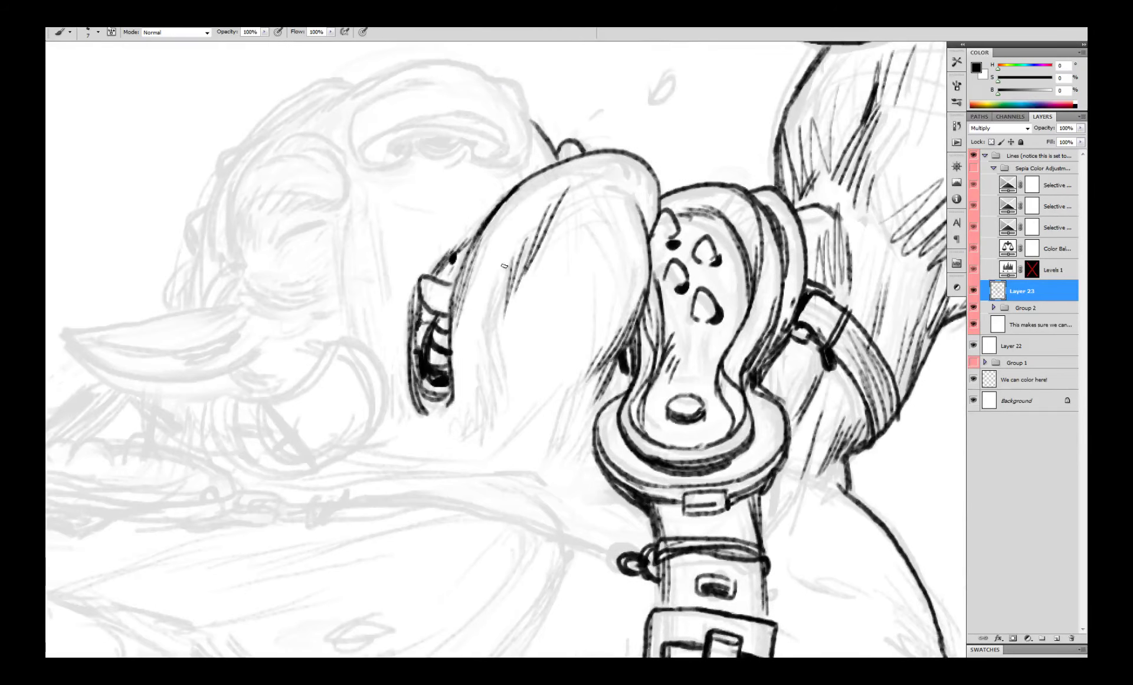
left_click_drag(509, 263, 486, 343)
mouse_move(505, 323)
left_mouse_down()
mouse_move(477, 337)
mouse_move(483, 405)
left_mouse_up()
left_click_drag(489, 378, 467, 433)
- Reinforce the shoulder's rear outline and hatch its lower rear side beside the round strap plate
left_click_drag(631, 150, 633, 164)
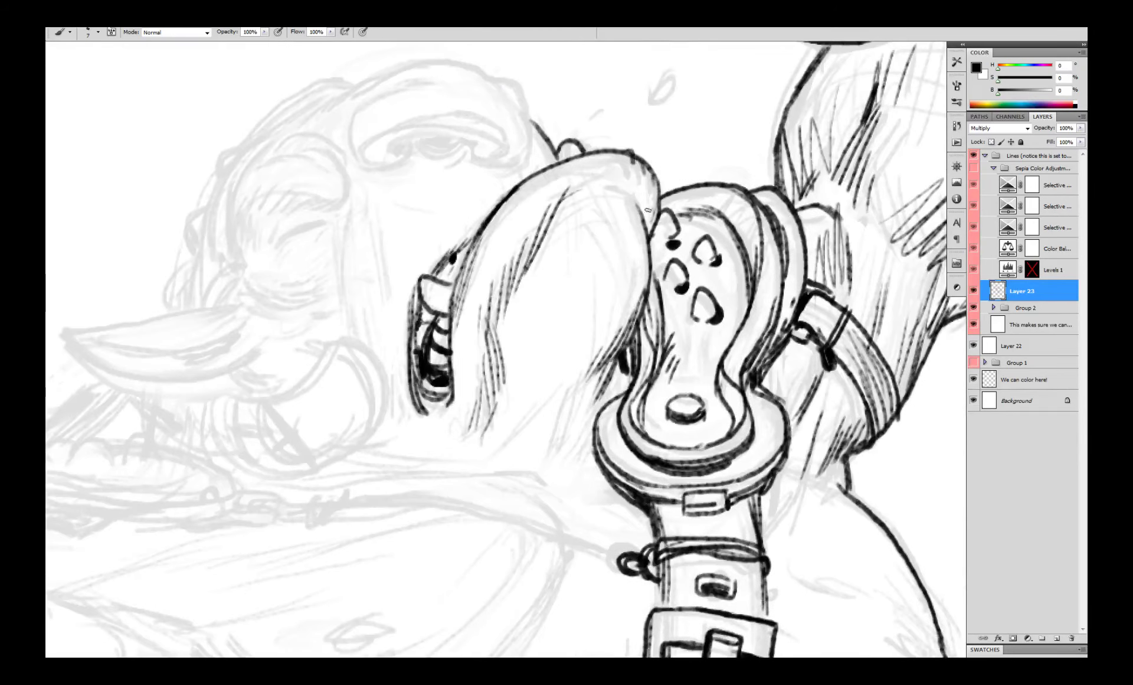
left_click_drag(636, 205, 647, 274)
left_click_drag(615, 348, 579, 418)
left_click_drag(590, 371, 552, 451)
mouse_move(582, 387)
left_mouse_down()
mouse_move(558, 453)
mouse_move(522, 448)
left_mouse_up()
- Ink the curved jowl shape behind the tusk, adding short stitch marks along its front edge
left_click_drag(611, 362, 635, 307)
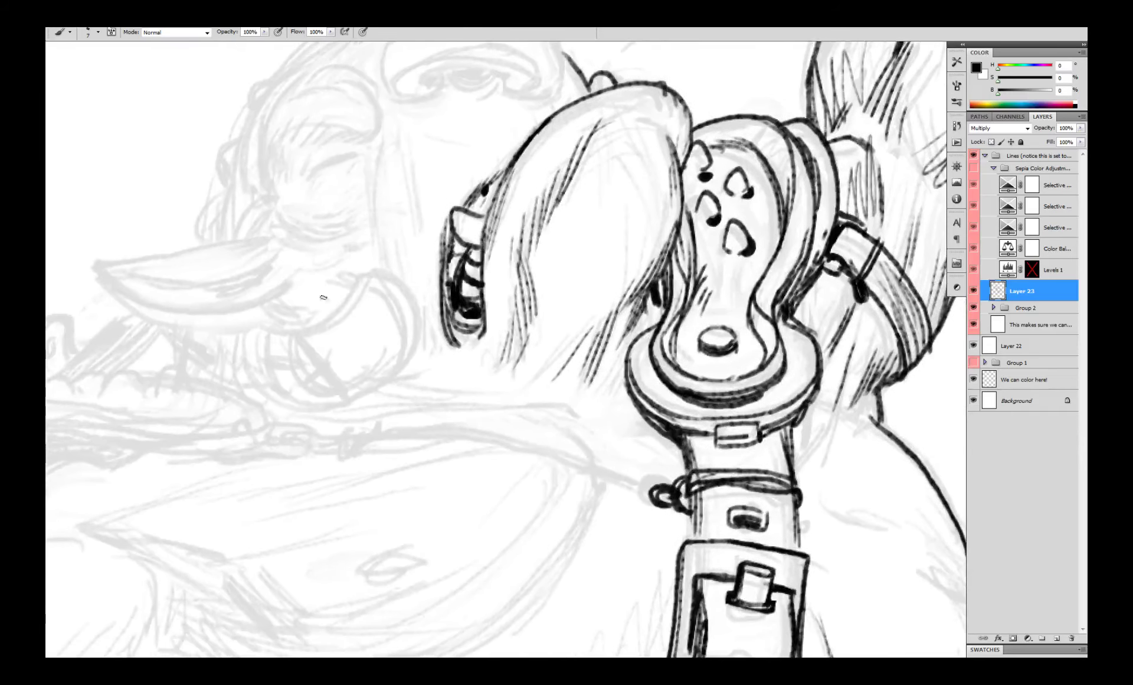
mouse_move(272, 334)
left_mouse_down()
mouse_move(388, 268)
mouse_move(419, 328)
mouse_move(413, 366)
left_mouse_up()
mouse_move(362, 275)
left_mouse_down()
mouse_move(401, 322)
mouse_move(378, 384)
left_mouse_up()
left_click_drag(398, 357, 348, 402)
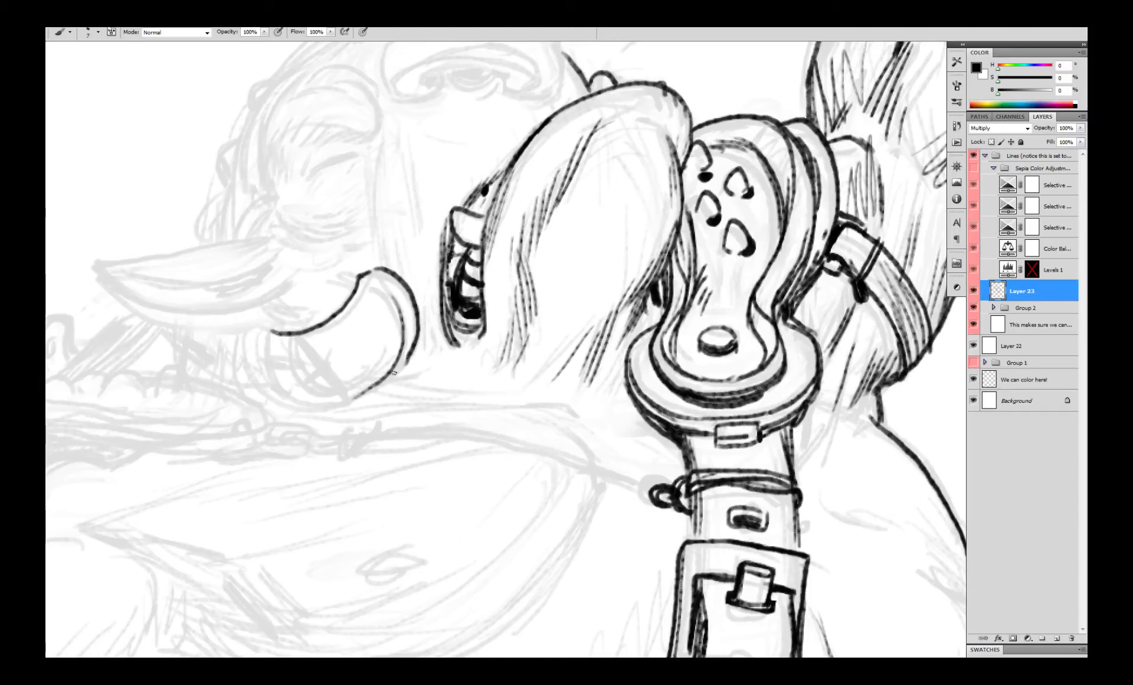
left_click_drag(403, 298, 412, 334)
mouse_move(303, 363)
left_mouse_down()
mouse_move(328, 398)
mouse_move(315, 363)
left_mouse_up()
left_click_drag(316, 388, 330, 383)
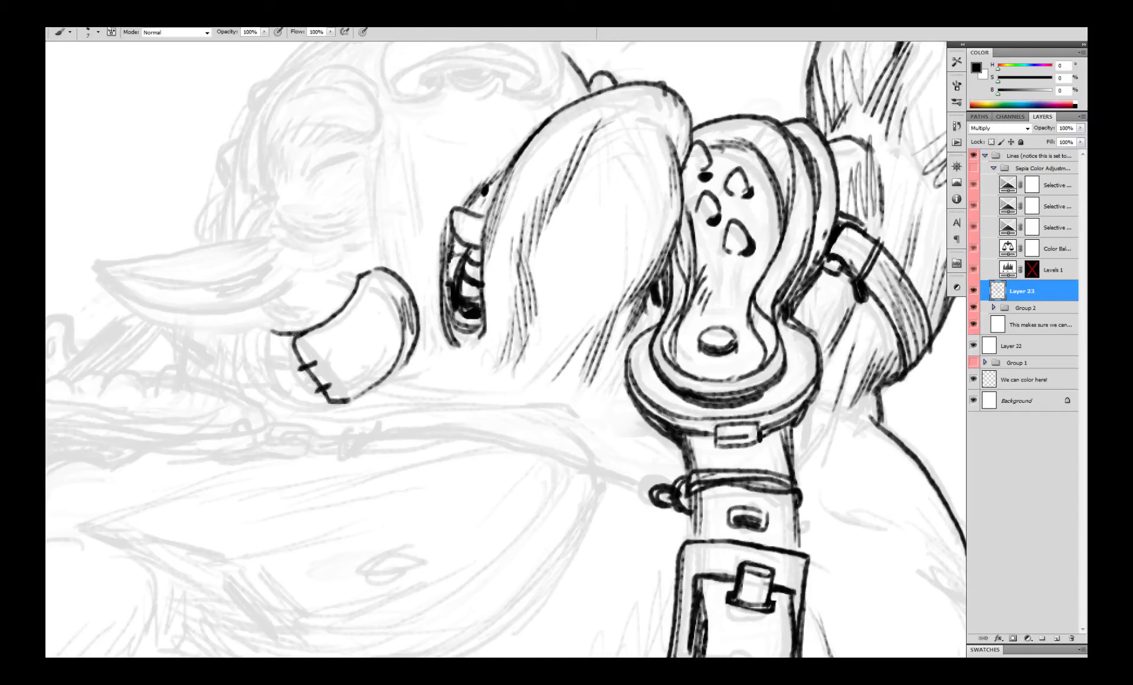
left_click_drag(360, 275, 400, 301)
left_click_drag(399, 326, 403, 350)
key("ctrl+z")
- Ink the long pointed tusk with its inner grooves and the small lip fold at its base
left_click_drag(250, 308, 289, 334)
left_click_drag(266, 303, 287, 320)
mouse_move(269, 236)
left_mouse_down()
mouse_move(93, 269)
mouse_move(125, 296)
mouse_move(232, 312)
mouse_move(295, 279)
left_mouse_up()
left_click_drag(295, 280, 260, 305)
mouse_move(280, 255)
left_mouse_down()
mouse_move(222, 278)
mouse_move(121, 272)
left_mouse_up()
mouse_move(121, 273)
left_mouse_down()
mouse_move(213, 286)
mouse_move(263, 272)
left_mouse_up()
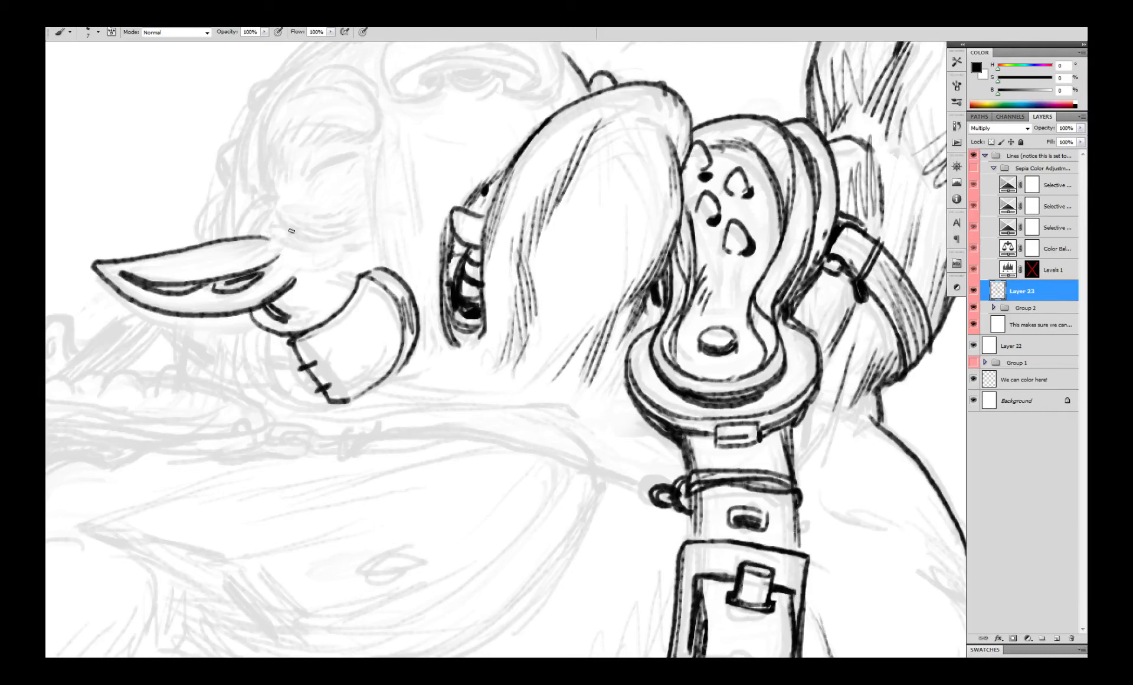
- Ink the dark crease under the nose, the short wrinkles above the jowl, and the long folds down the cheek
left_click_drag(289, 232, 358, 218)
left_click_drag(383, 129, 372, 245)
left_click_drag(374, 200, 375, 260)
left_click_drag(332, 279, 355, 285)
left_click_drag(336, 272, 358, 273)
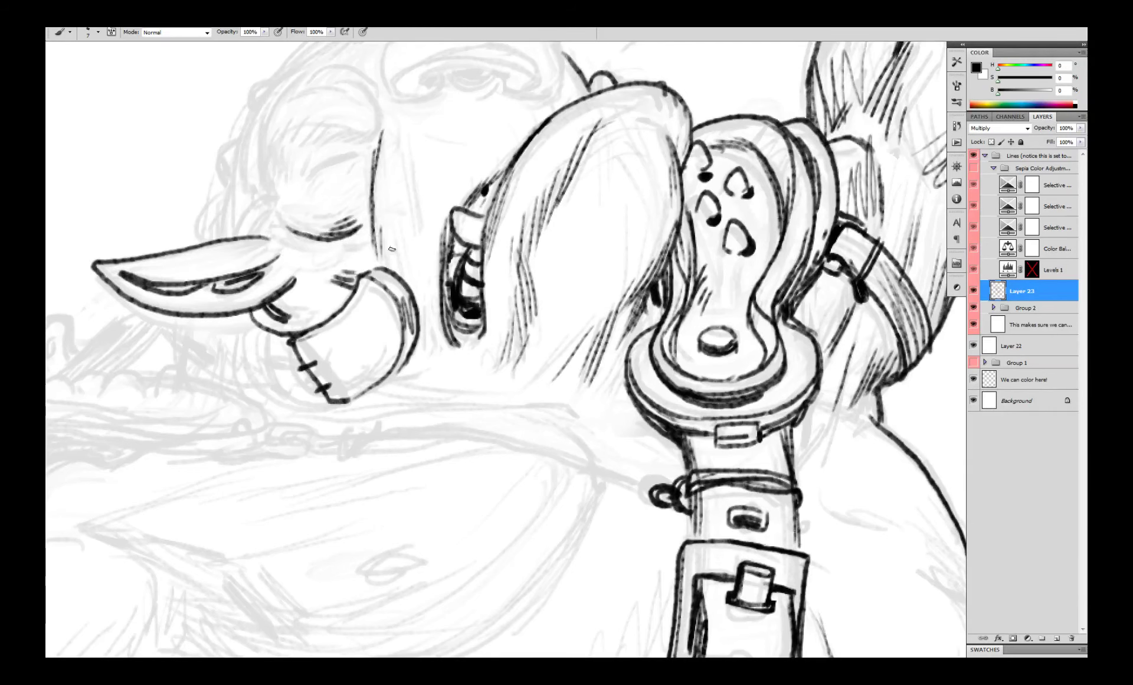
left_click_drag(400, 123, 428, 253)
mouse_move(406, 162)
left_mouse_down()
mouse_move(426, 239)
mouse_move(394, 260)
left_mouse_up()
left_click_drag(394, 241, 404, 276)
- Ink the smaller creature's brow and skull outline, adding a second contour and small bumps along the head's rear edge
mouse_move(534, 93)
left_mouse_down()
mouse_move(551, 260)
mouse_move(564, 261)
mouse_move(577, 215)
mouse_move(568, 180)
mouse_move(498, 159)
mouse_move(407, 186)
mouse_move(297, 239)
mouse_move(290, 356)
left_mouse_up()
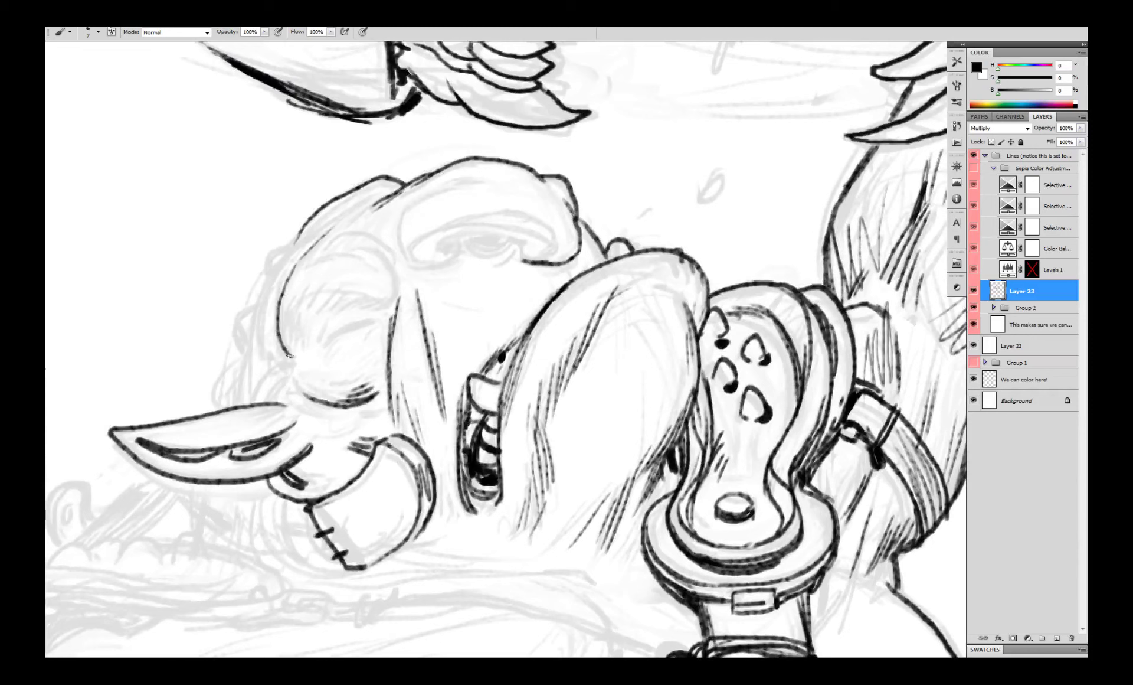
mouse_move(277, 269)
left_mouse_down()
mouse_move(267, 348)
mouse_move(290, 369)
mouse_move(267, 390)
left_mouse_up()
left_click_drag(275, 371, 262, 397)
mouse_move(335, 219)
left_mouse_down()
mouse_move(269, 288)
mouse_move(277, 302)
left_mouse_up()
left_click_drag(394, 187, 322, 226)
mouse_move(297, 237)
left_mouse_down()
mouse_move(249, 311)
mouse_move(239, 368)
mouse_move(216, 399)
left_mouse_up()
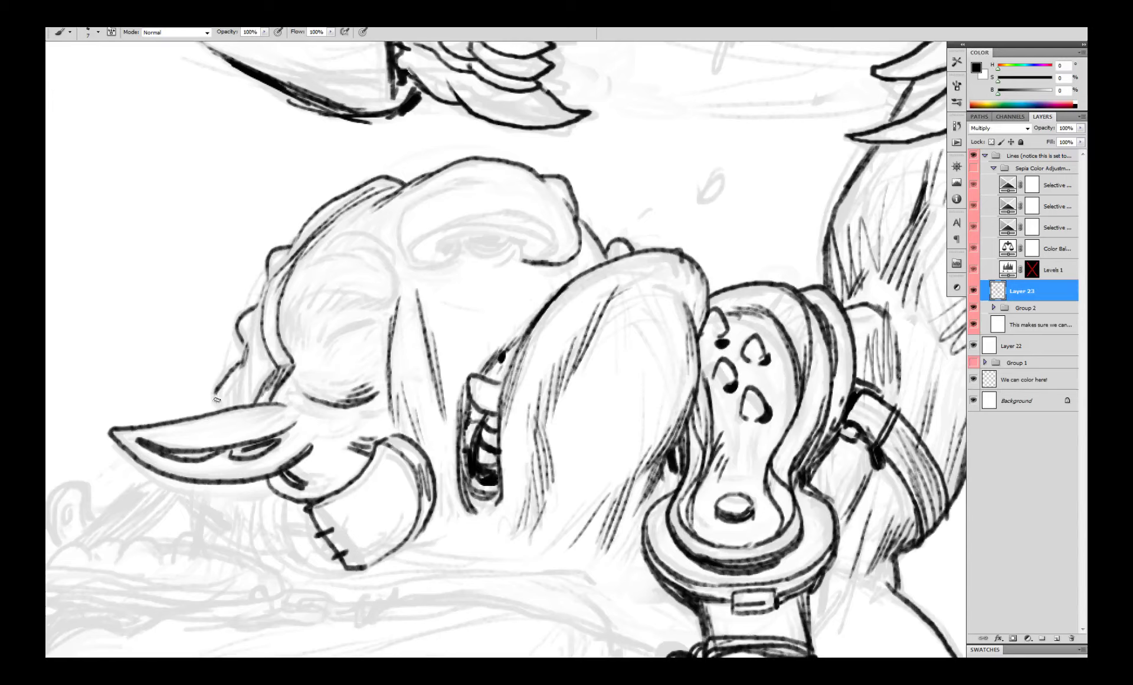
- Define the rounded bumps along the head's rear edge down to the tusk with short inner contour strokes
left_click_drag(248, 361, 241, 393)
left_click_drag(265, 303, 275, 337)
left_click_drag(249, 329, 242, 360)
left_click_drag(264, 290, 251, 303)
left_click_drag(275, 258, 268, 282)
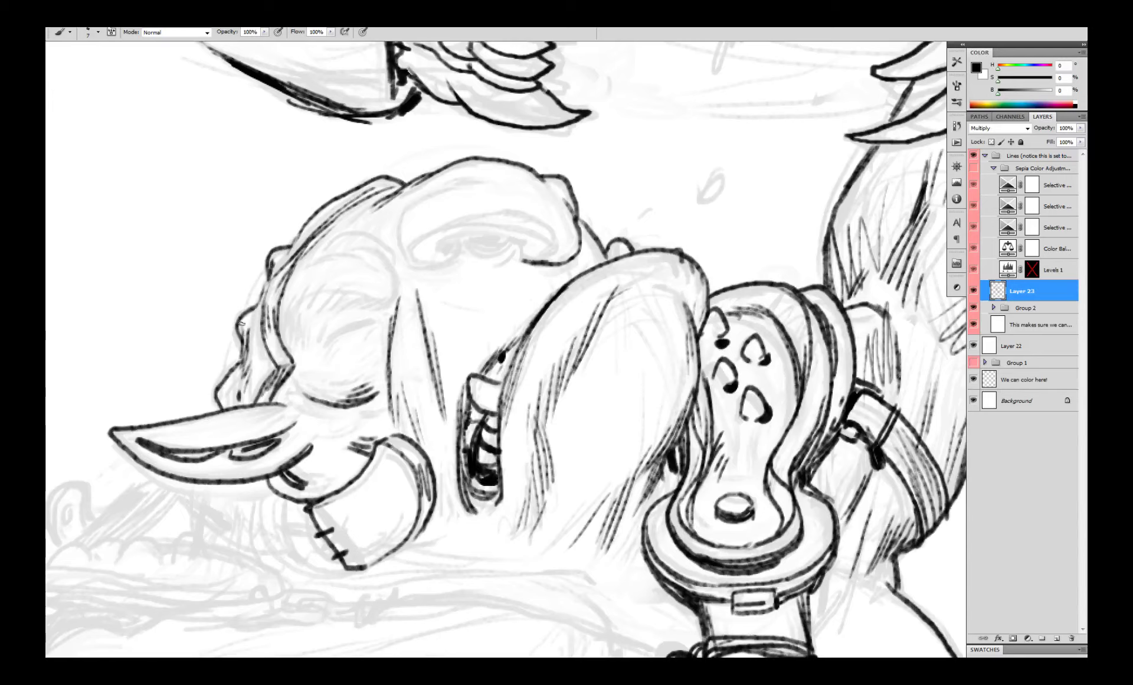
left_click_drag(238, 321, 245, 338)
mouse_move(228, 391)
left_mouse_down()
mouse_move(232, 408)
mouse_move(144, 443)
left_mouse_up()
- Hatch the shadowed bumps at the head's rear edge just above the tusk
left_click(298, 358, "ctrl+alt")
left_click(298, 359, "ctrl+alt")
left_click(318, 344, "ctrl")
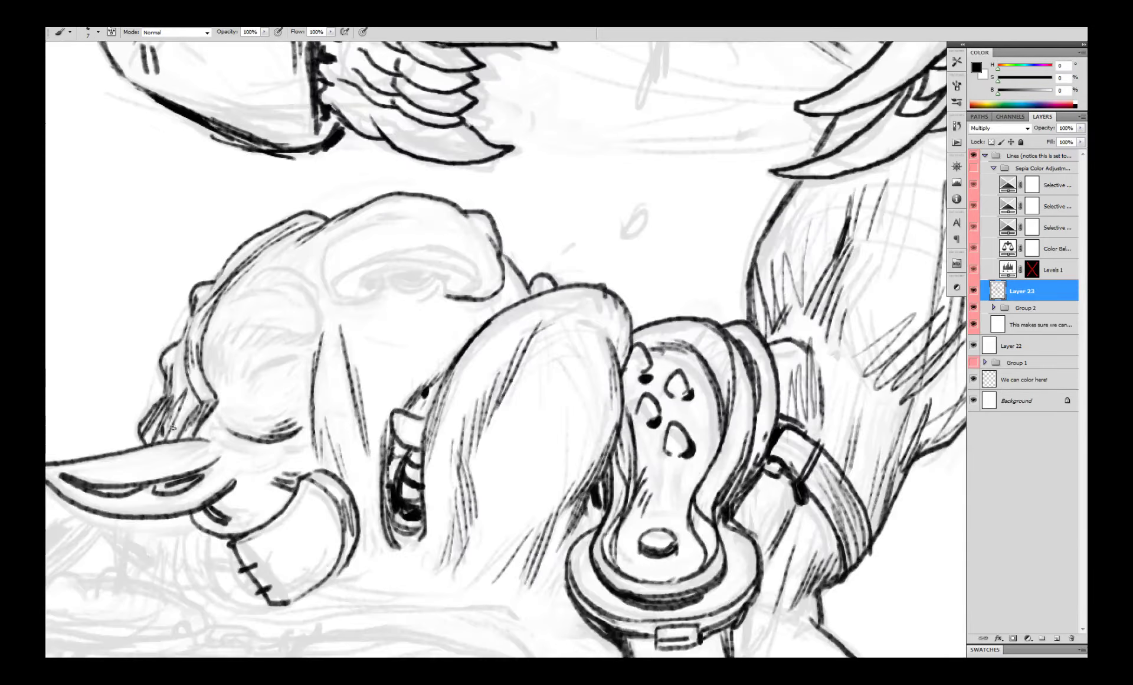
left_click_drag(190, 401, 164, 443)
left_click(235, 378, "ctrl+alt")
left_click(235, 378, "ctrl+alt")
scroll(286, 357, "up", 4)
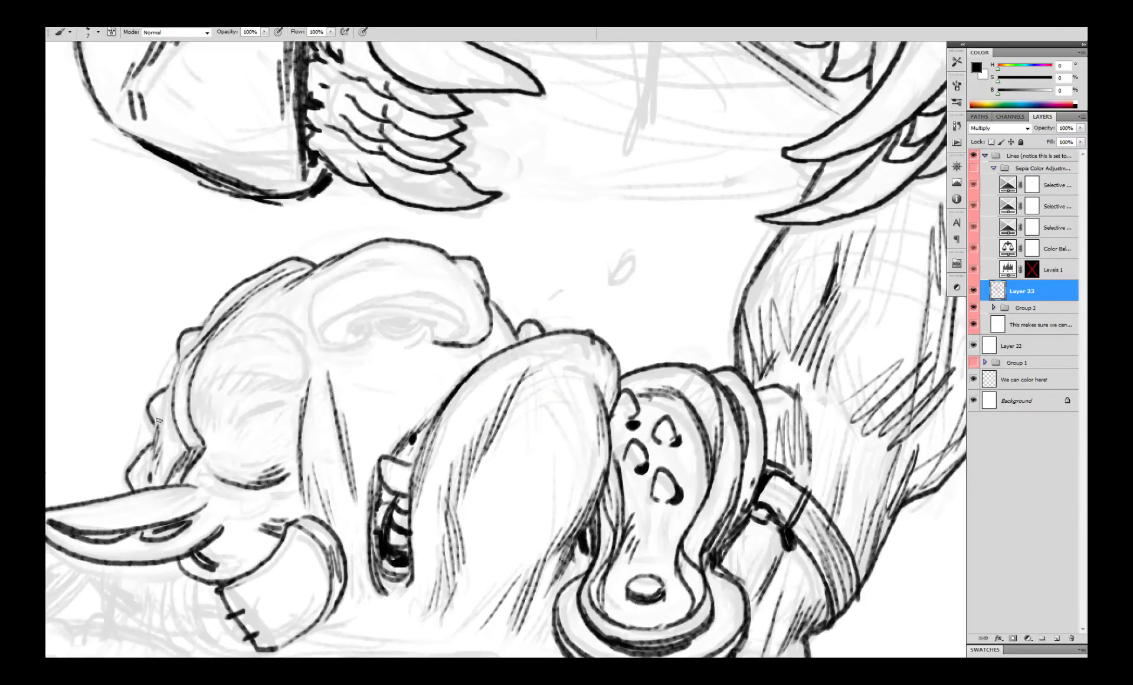
left_click_drag(165, 426, 149, 458)
left_click(172, 432, "ctrl+alt")
left_click(173, 433, "ctrl+alt")
left_click(150, 456, "ctrl")
left_click(150, 456, "ctrl")
left_click(150, 455, "ctrl")
- Add long hatching strokes inside the head's upper rear contour, behind the brow
mouse_move(231, 351)
left_mouse_down()
mouse_move(189, 422)
mouse_move(178, 420)
left_mouse_up()
left_click_drag(257, 341, 201, 425)
scroll(228, 386, "down", 4)
scroll(206, 350, "up", 3)
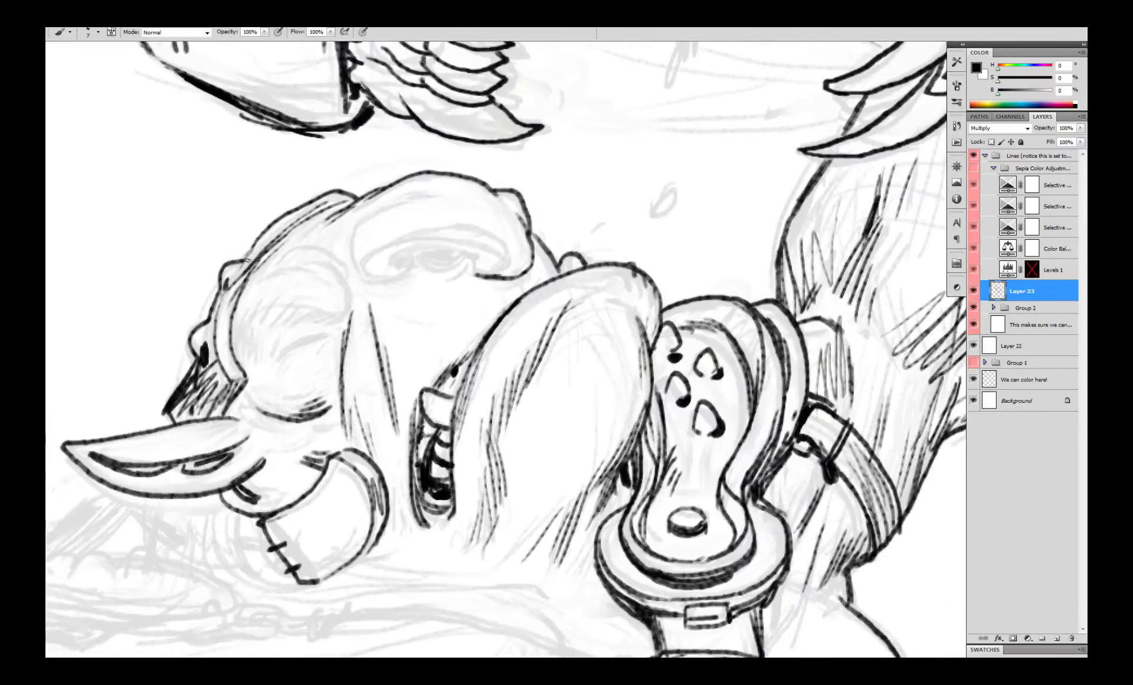
scroll(338, 314, "down", 5)
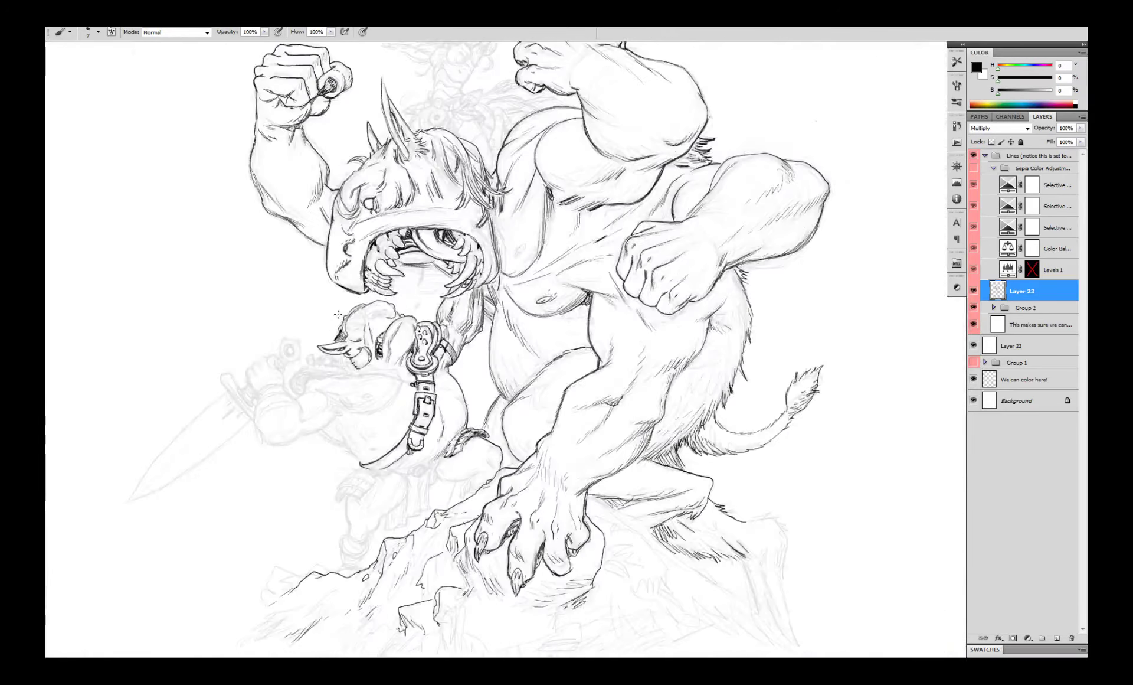
scroll(378, 331, "up", 3)
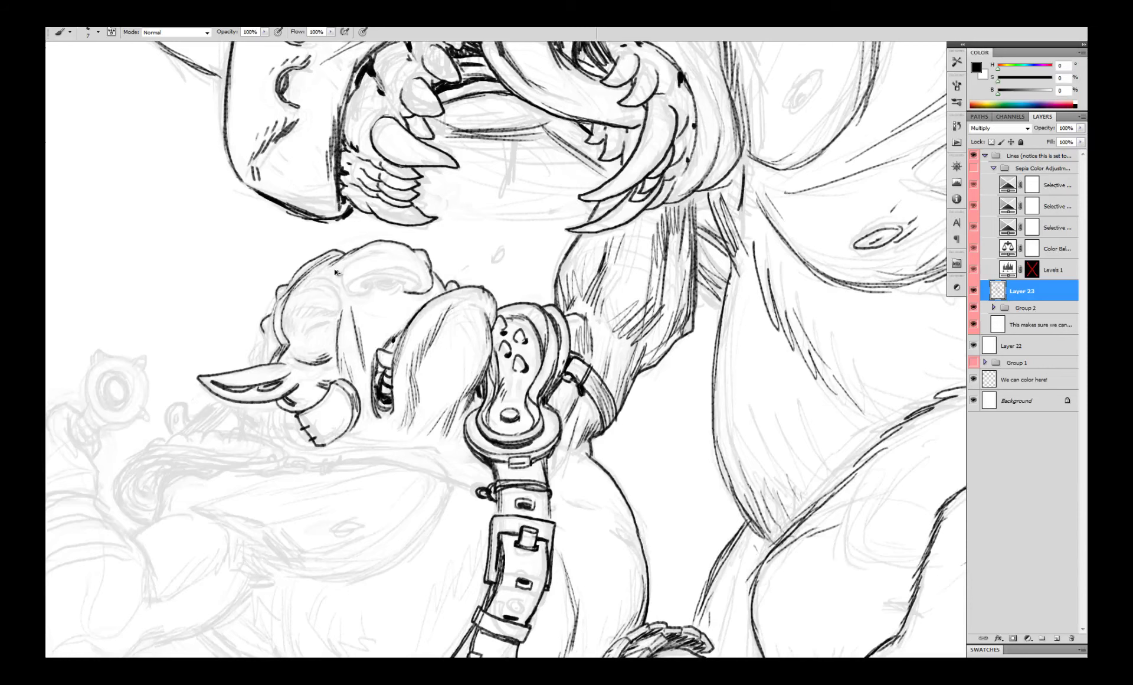
scroll(333, 266, "up", 2)
- Try a new bumpy outline along the head's rear edge between the brow and the tusk
mouse_move(267, 274)
left_mouse_down()
mouse_move(233, 340)
mouse_move(213, 354)
mouse_move(225, 381)
mouse_move(217, 425)
mouse_move(214, 407)
mouse_move(197, 434)
left_mouse_up()
key("ctrl+z")
left_click_drag(221, 384, 190, 438)
mouse_move(207, 412)
left_mouse_down()
mouse_move(201, 439)
mouse_move(207, 366)
left_mouse_up()
key("ctrl+minus")
key("ctrl+minus")
key("ctrl+minus")
key("ctrl+plus")
key("ctrl+plus")
key("ctrl+plus")
key("h")
left_click_drag(192, 462, 201, 479)
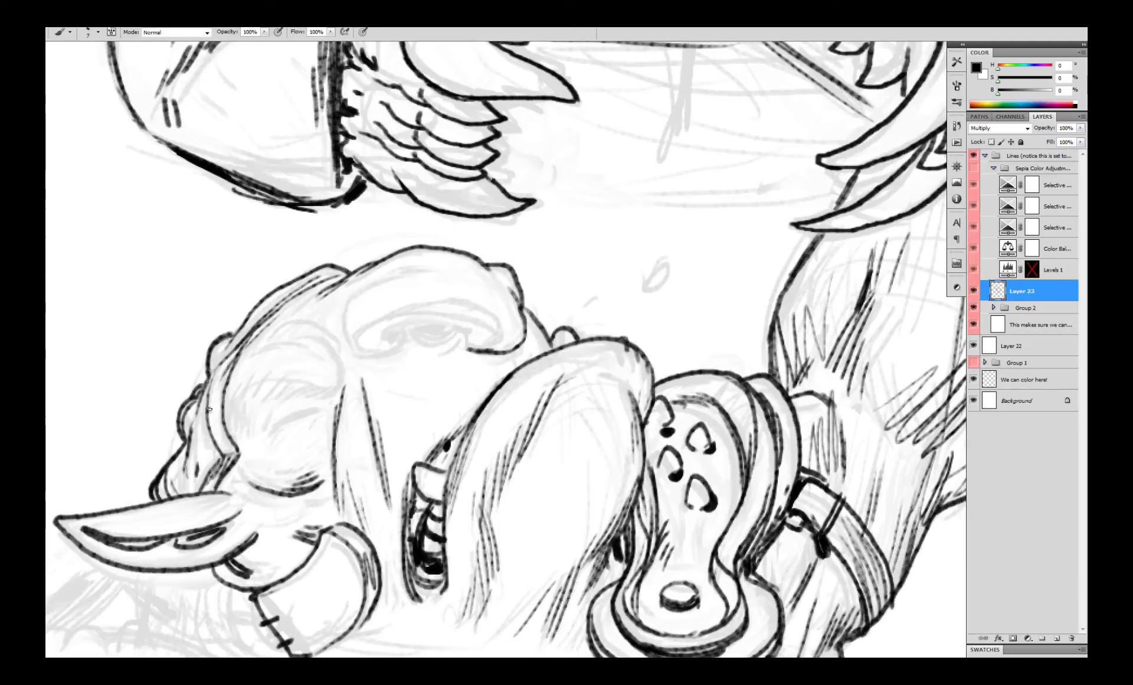
- Ink the arched brow above the closed eye with its wrinkle lines, and hatch the head's rear edge beside it
left_click_drag(222, 364, 214, 401)
mouse_move(322, 338)
left_mouse_down()
mouse_move(342, 389)
mouse_move(281, 396)
left_mouse_up()
left_click_drag(318, 356, 252, 351)
left_click_drag(339, 362, 281, 324)
left_click_drag(341, 385, 312, 393)
- Add short hatching beneath the brow and ink the crease lines of the closed eye
left_click_drag(260, 381, 229, 430)
left_click_drag(241, 411, 240, 433)
mouse_move(328, 406)
left_mouse_down()
mouse_move(275, 426)
mouse_move(258, 443)
mouse_move(276, 426)
mouse_move(268, 442)
left_mouse_up()
key("ctrl+z")
mouse_move(275, 413)
left_mouse_down()
mouse_move(267, 428)
mouse_move(310, 429)
left_mouse_up()
left_click_drag(302, 411, 319, 312)
- Refine the long vertical cheek fold beside the eye with touch-ups and extra hatching strokes
left_click_drag(388, 282, 403, 371)
key("x")
left_click_drag(380, 276, 396, 352)
key("x")
left_click_drag(392, 348, 406, 413)
- Darken the crease at the base of the tusk with short heavy strokes, undoing the last stroke
left_click_drag(267, 426, 264, 444)
left_click_drag(268, 427, 284, 453)
left_click_drag(267, 453, 296, 435)
scroll(313, 422, "down", 2)
scroll(320, 420, "up", 2)
key("ctrl+z")
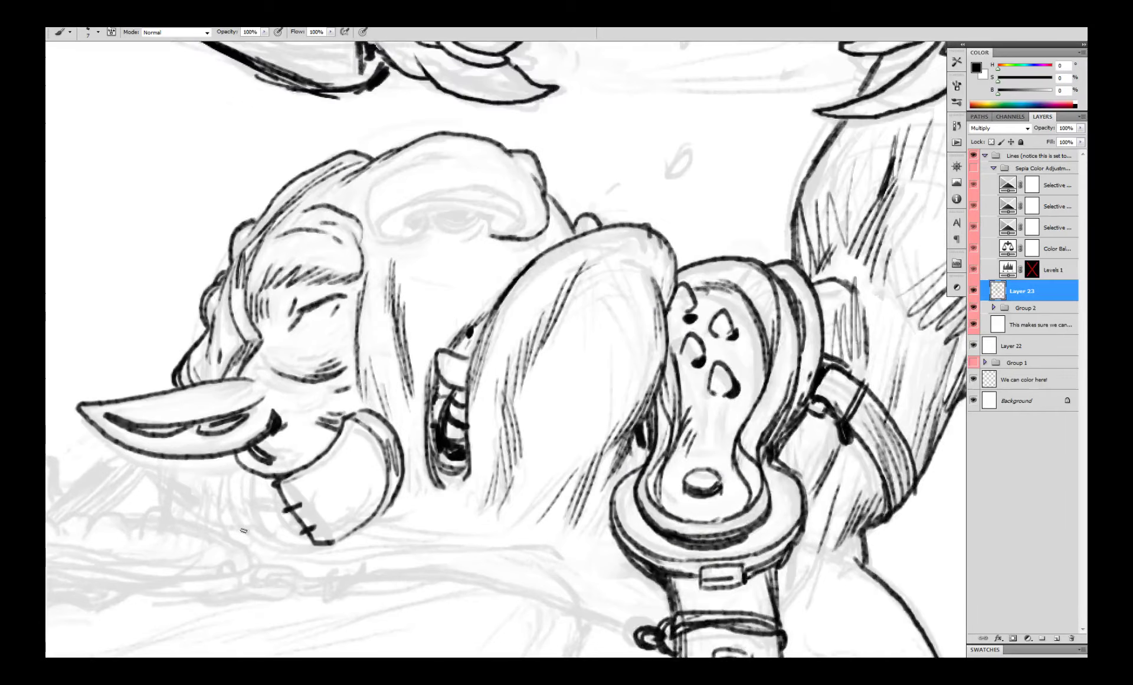
- Try a jaw curve below the tusk, undo it, and touch up the crease at the tusk's base
mouse_move(217, 462)
left_mouse_down()
mouse_move(266, 544)
mouse_move(304, 550)
left_mouse_up()
scroll(328, 487, "down", 3)
key("ctrl+z")
scroll(340, 470, "up", 3)
left_click_drag(238, 438, 268, 409)
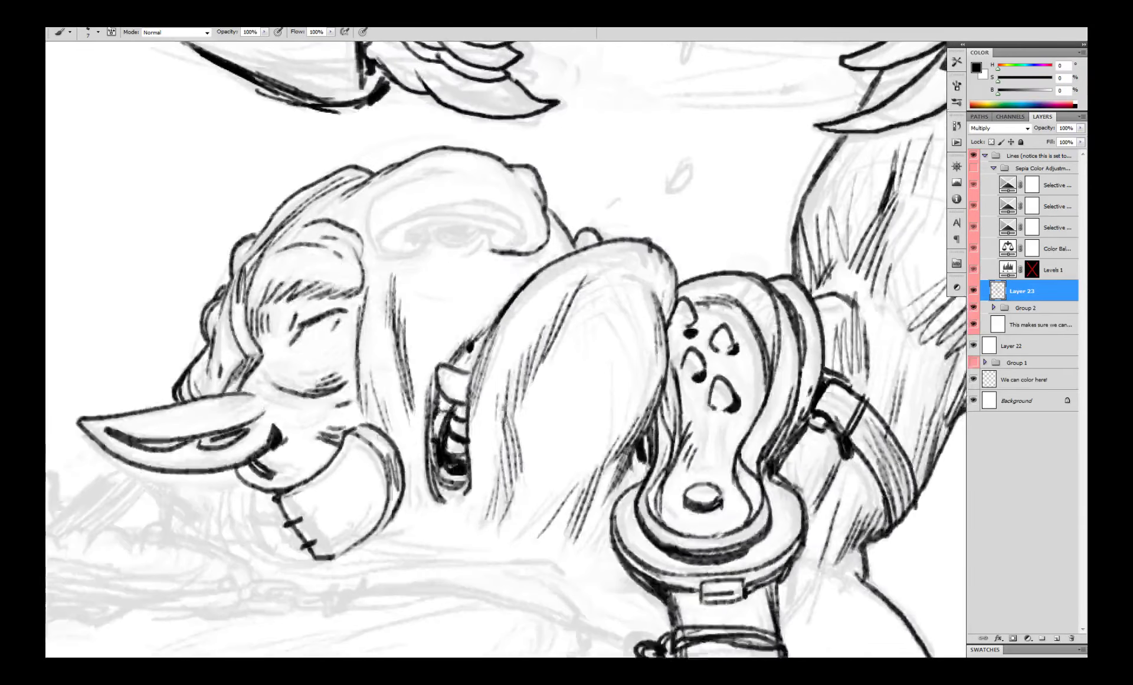
- Check the underlying sketch by briefly hiding the inked line layer
scroll(247, 396, "down", 3)
left_click(973, 289)
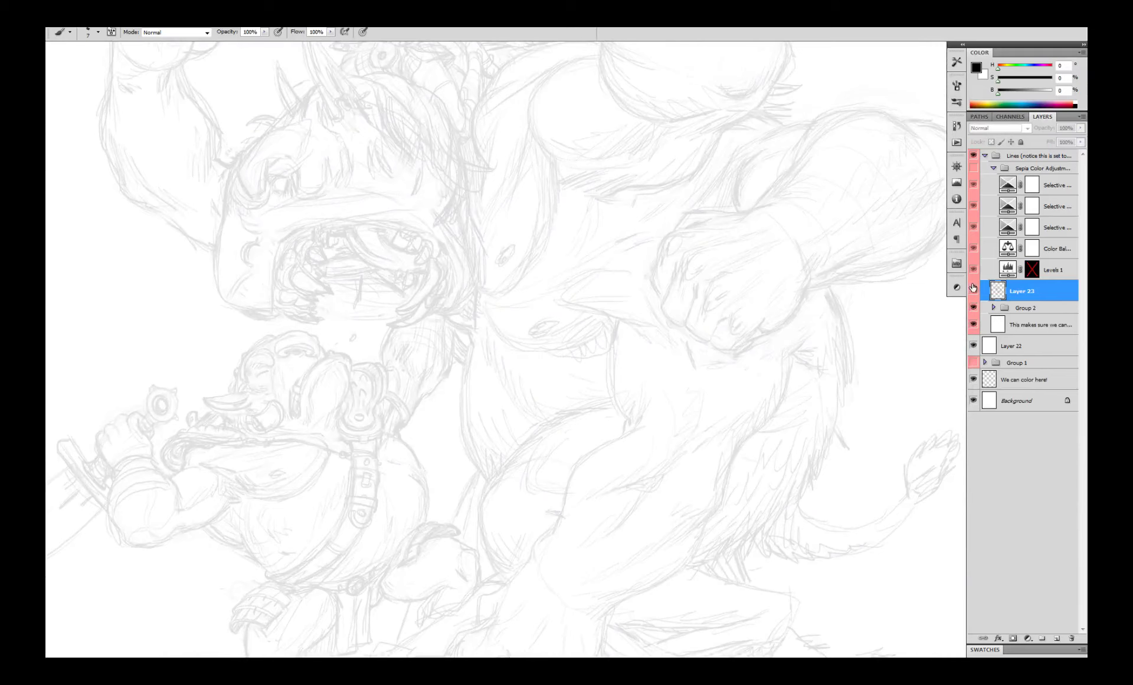
left_click(973, 290)
scroll(307, 420, "up", 5)
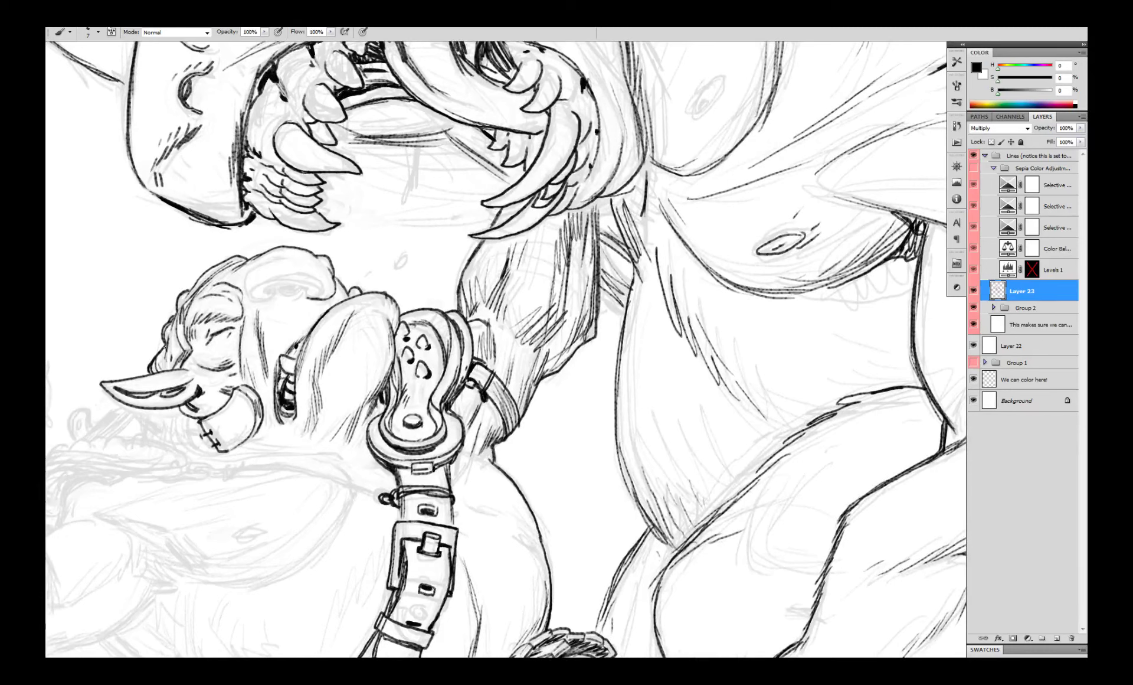
scroll(158, 375, "up", 1)
- Select the bumpy outline at the head's rear edge above the tusk, delete it and clear the selection
key("l")
mouse_move(172, 357)
left_mouse_down()
mouse_move(127, 332)
mouse_move(173, 346)
left_mouse_up()
key("Delete")
key("ctrl+d")
key("b")
scroll(209, 300, "down", 4)
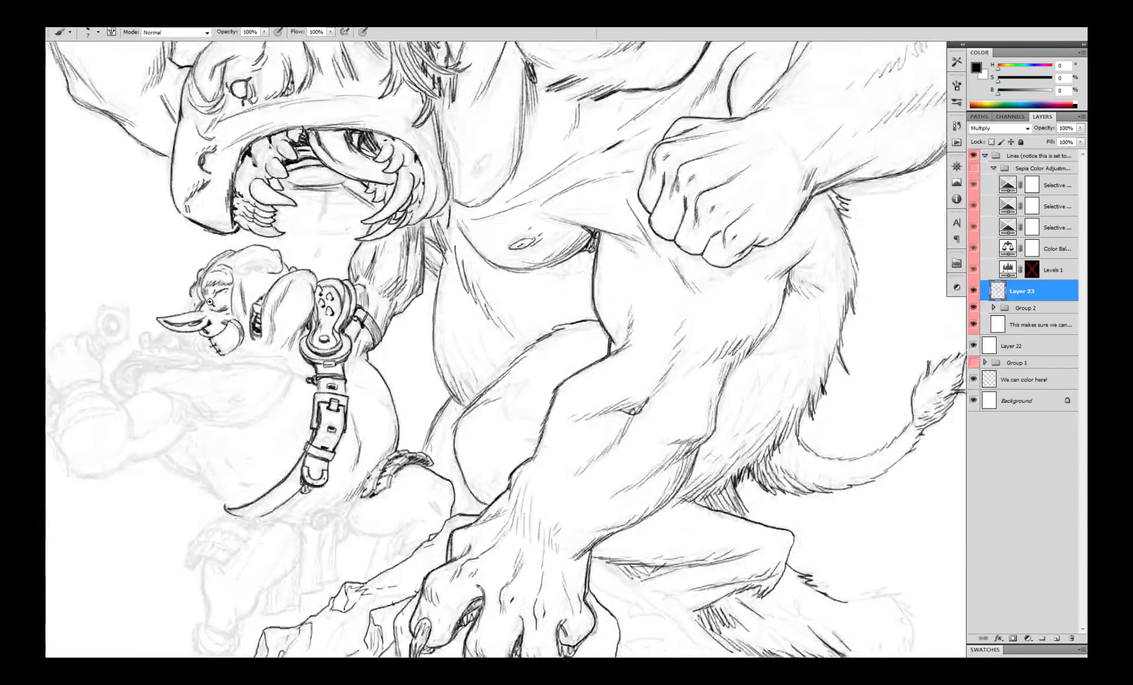
scroll(209, 302, "up", 2)
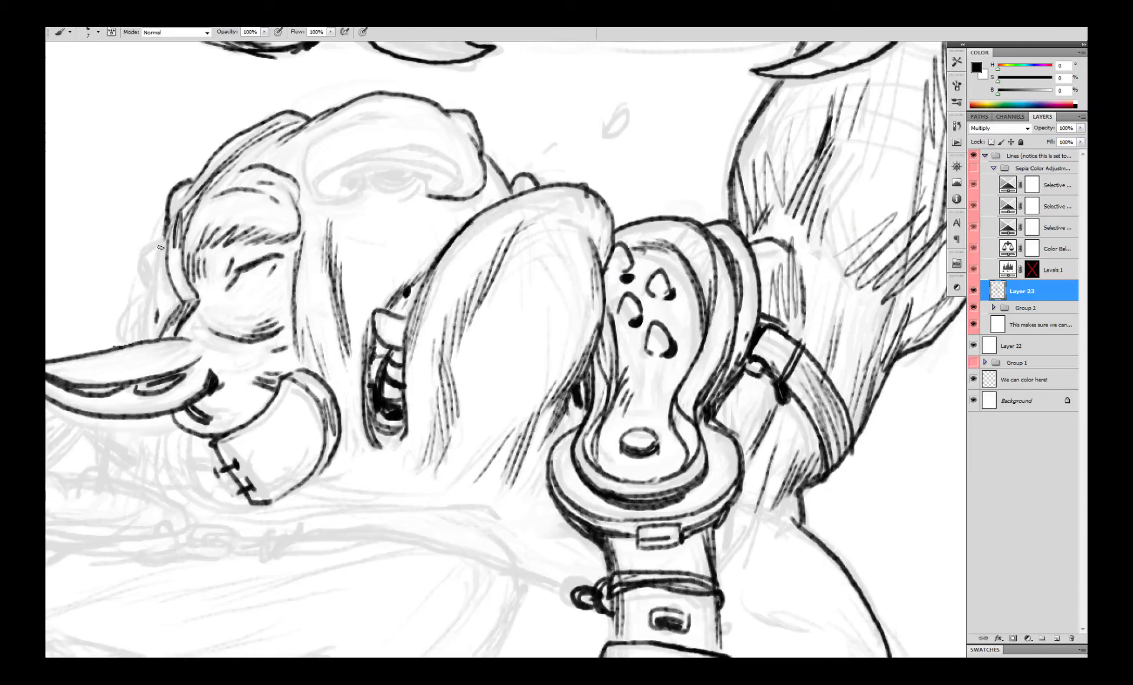
left_click_drag(166, 219, 131, 282)
mouse_move(158, 234)
left_mouse_down()
mouse_move(140, 319)
mouse_move(179, 249)
left_mouse_up()
scroll(177, 298, "down", 2)
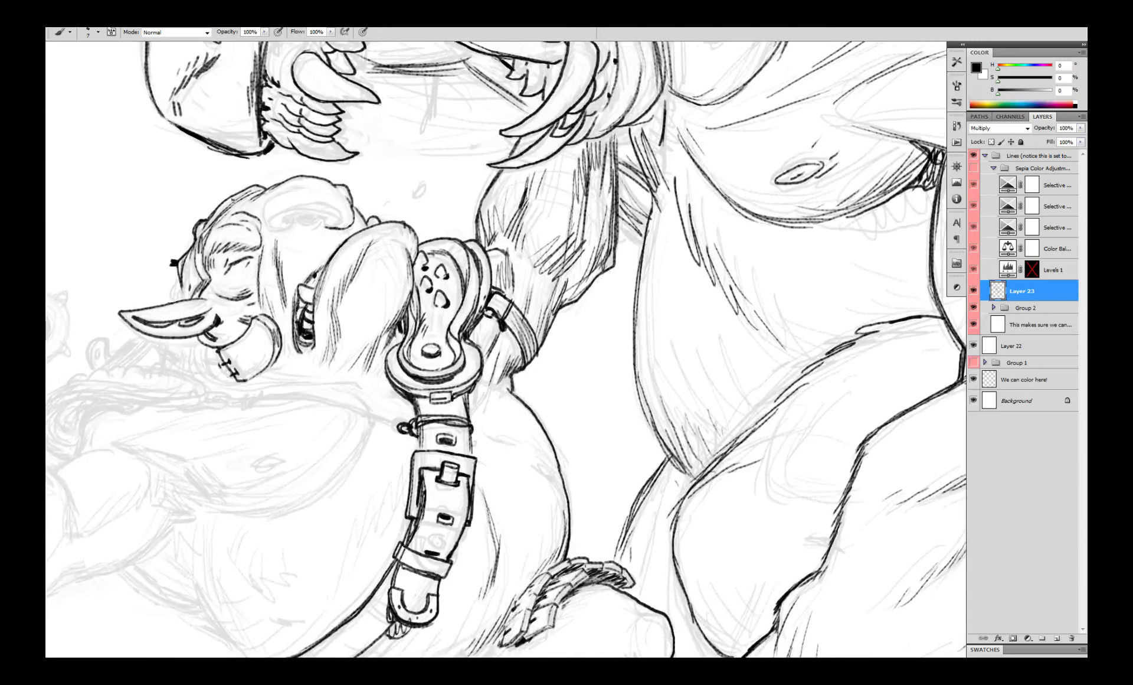
left_click_drag(206, 269, 215, 258)
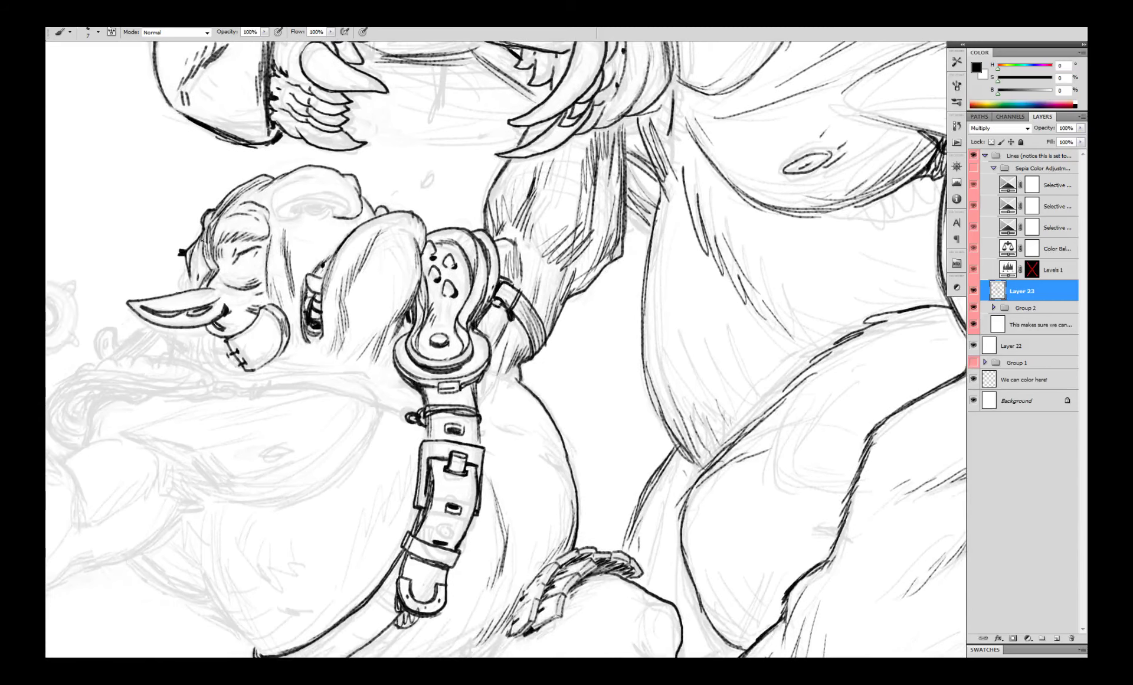
scroll(195, 257, "up", 2)
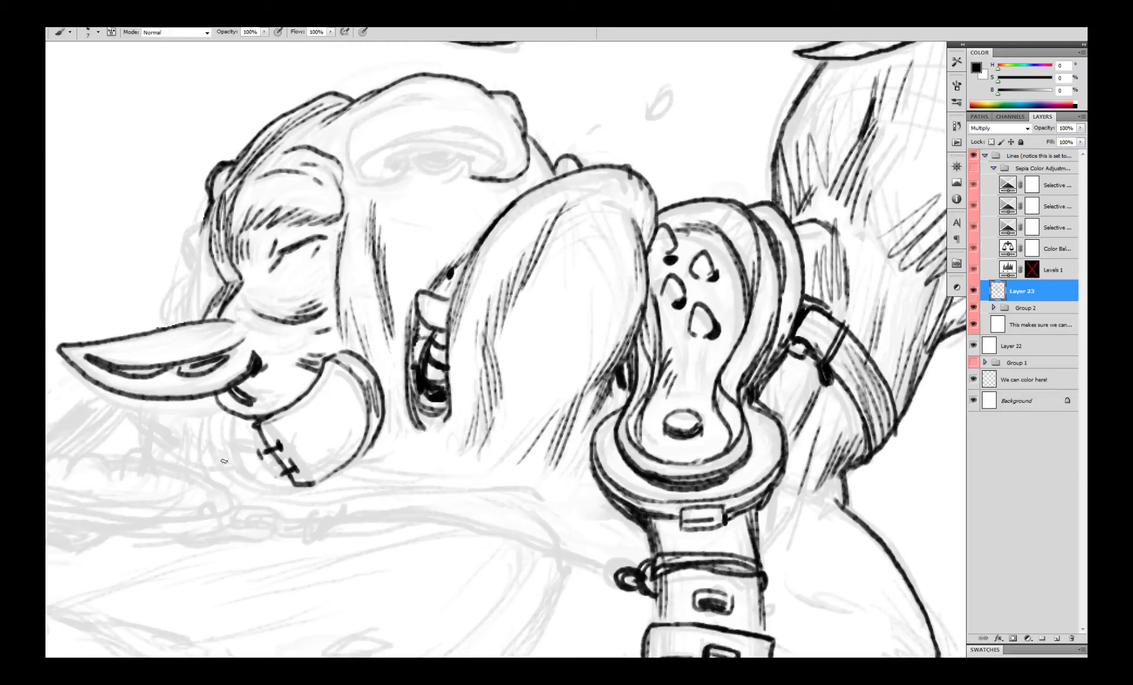
- Ink the rounded jaw contour below the tusk up to the stitched jowl, and darken the crease behind the tusk
mouse_move(175, 420)
left_mouse_down()
mouse_move(270, 496)
mouse_move(349, 462)
left_mouse_up()
left_click_drag(170, 402, 205, 461)
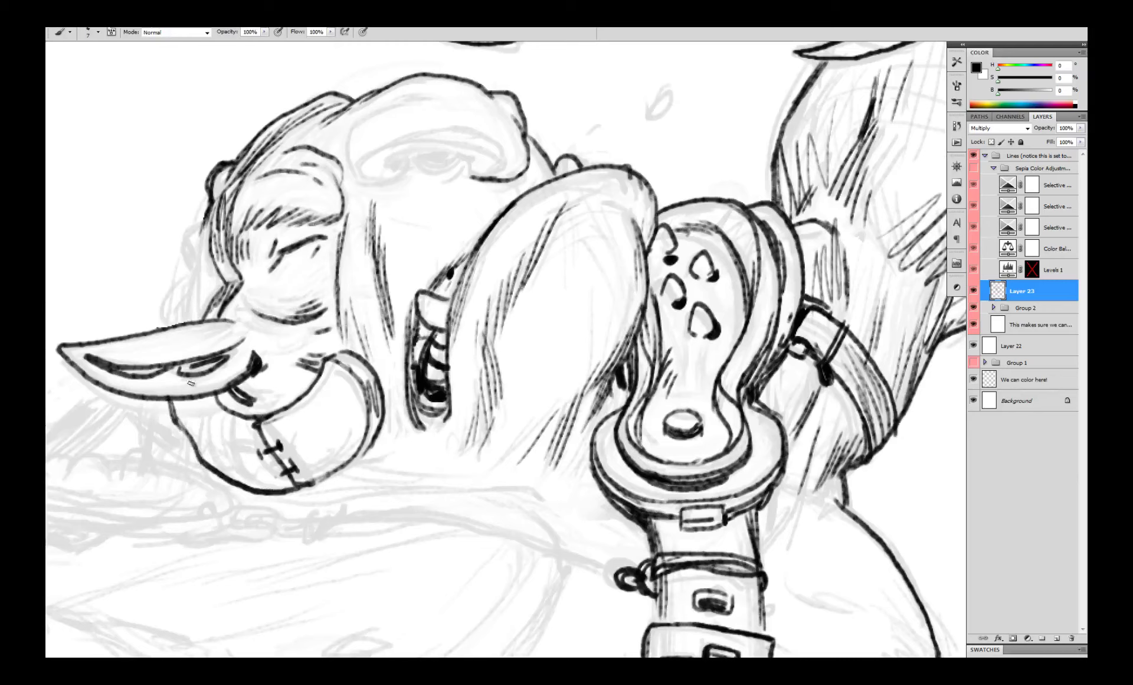
mouse_move(259, 418)
left_mouse_down()
mouse_move(206, 404)
mouse_move(244, 416)
left_mouse_up()
key("x")
left_click_drag(232, 280, 211, 306)
left_click_drag(211, 238, 227, 272)
left_click_drag(233, 283, 200, 321)
key("x")
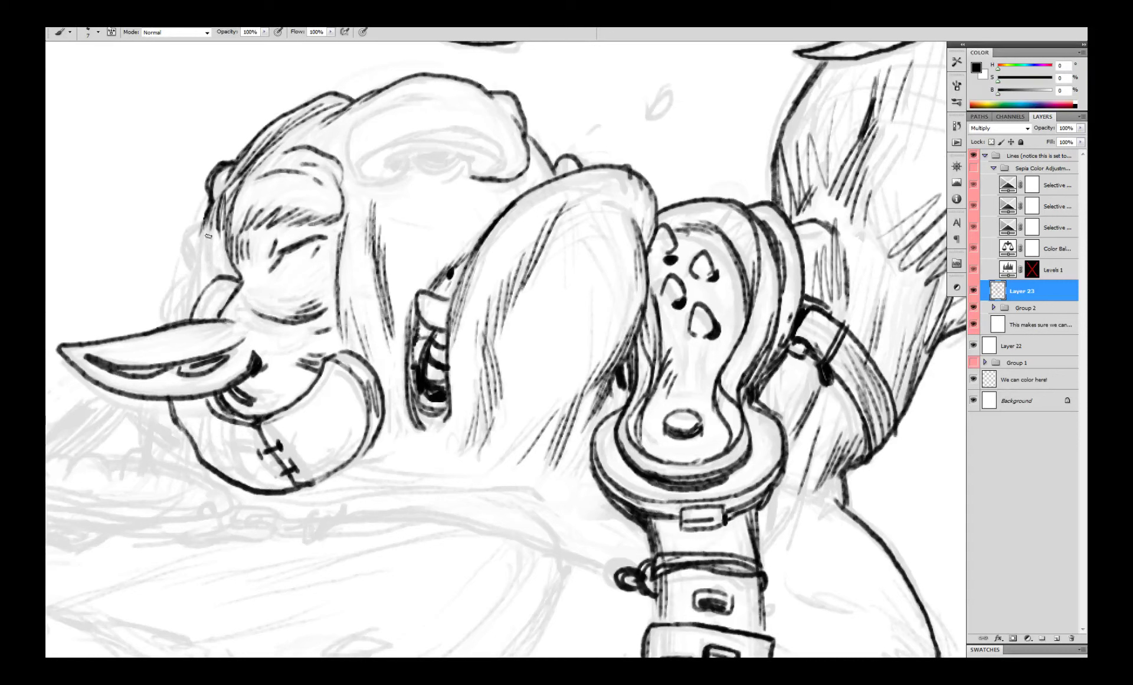
key("ctrl+alt+z")
key("ctrl+alt+z")
left_click_drag(212, 217, 156, 311)
key("ctrl+alt+z")
- Ink the curved outer contour at the head's rear, between the brow and the tusk
left_click_drag(200, 248, 155, 312)
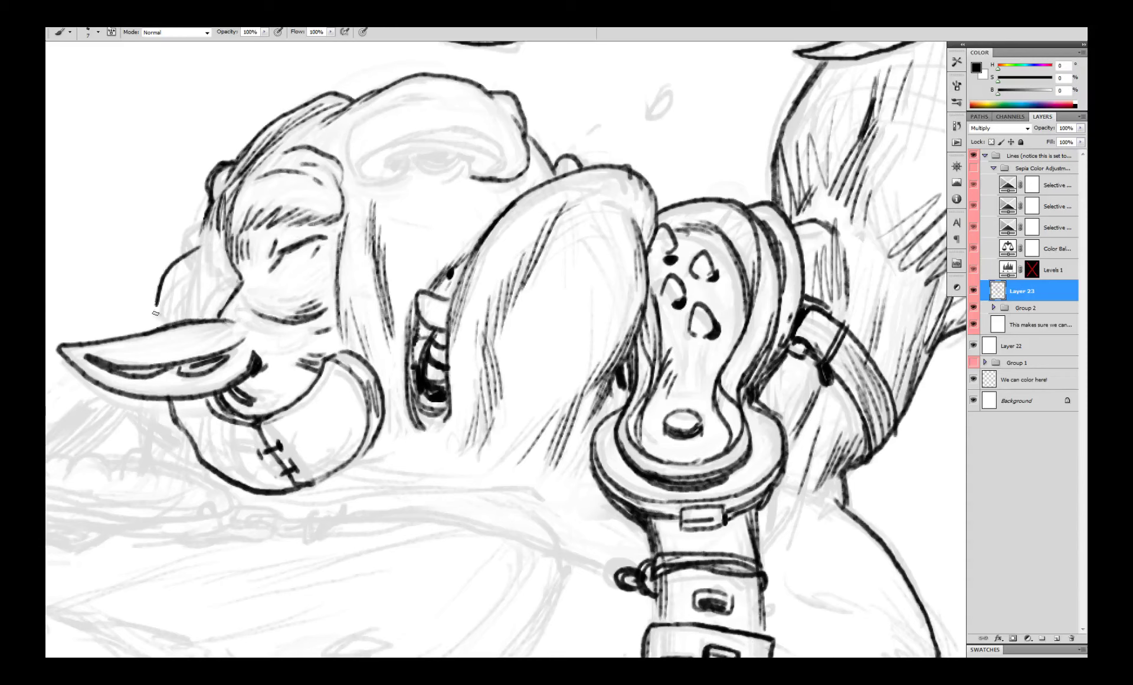
left_click_drag(174, 267, 171, 270)
left_click_drag(217, 280, 200, 319)
key("ctrl+alt+z")
key("ctrl+alt+z")
key("x")
key("x")
- Ink and clean up the dark curved folds behind the closed eye, just above the tusk
left_click_drag(213, 277, 191, 321)
left_click_drag(219, 285, 204, 318)
key("x")
left_click_drag(236, 295, 216, 320)
key("x")
mouse_move(230, 293)
left_mouse_down()
mouse_move(215, 318)
mouse_move(157, 327)
left_mouse_up()
- Extend the head's rear outline down toward the tusk with a small rounded knob on its edge
scroll(334, 343, "down", 3)
scroll(343, 301, "up", 3)
left_click_drag(193, 267, 155, 341)
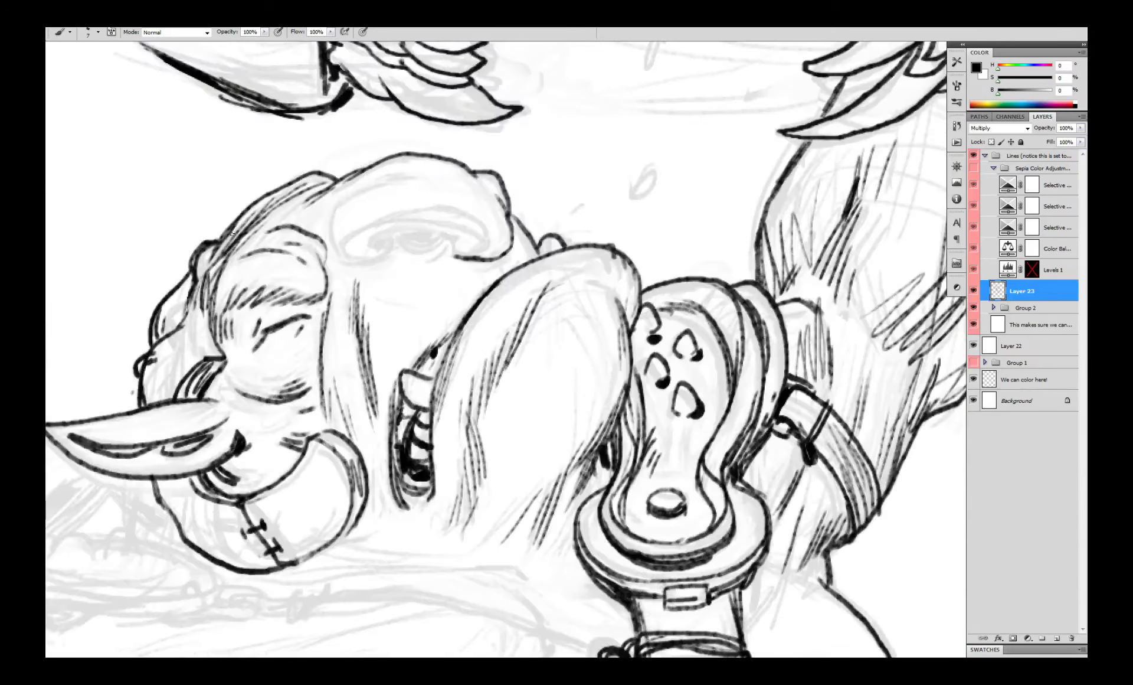
scroll(316, 218, "down", 5)
scroll(331, 216, "up", 3)
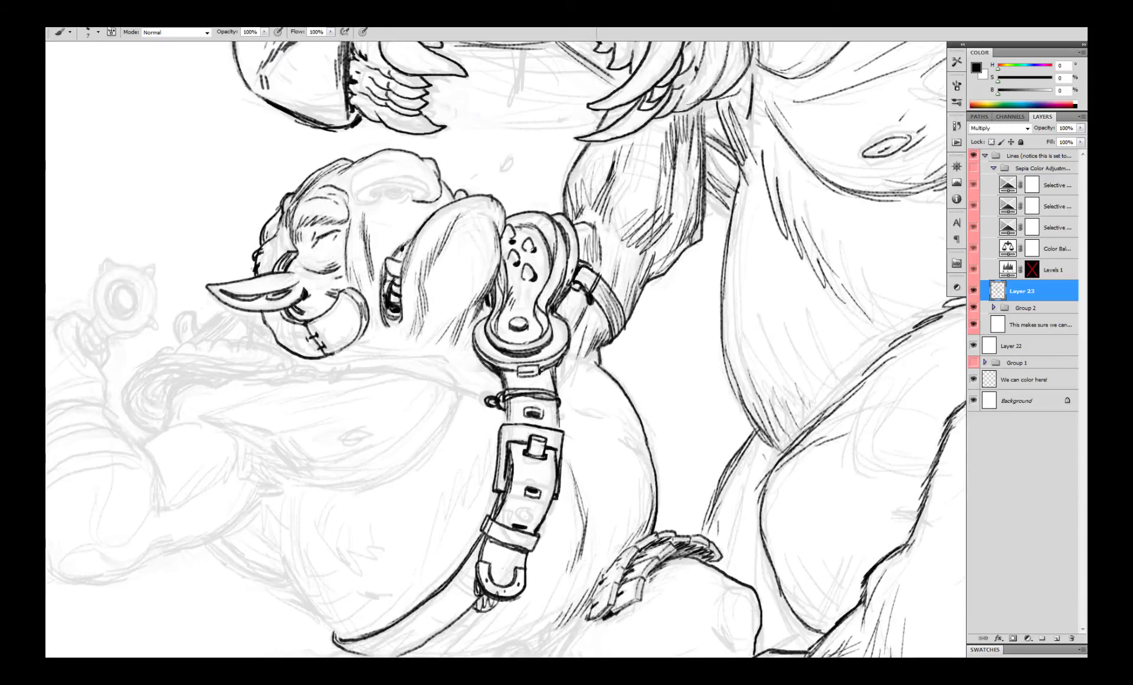
- Ink the small dark spike on the head's rear edge above the tusk and add short shading strokes around it
left_click_drag(330, 243, 346, 236)
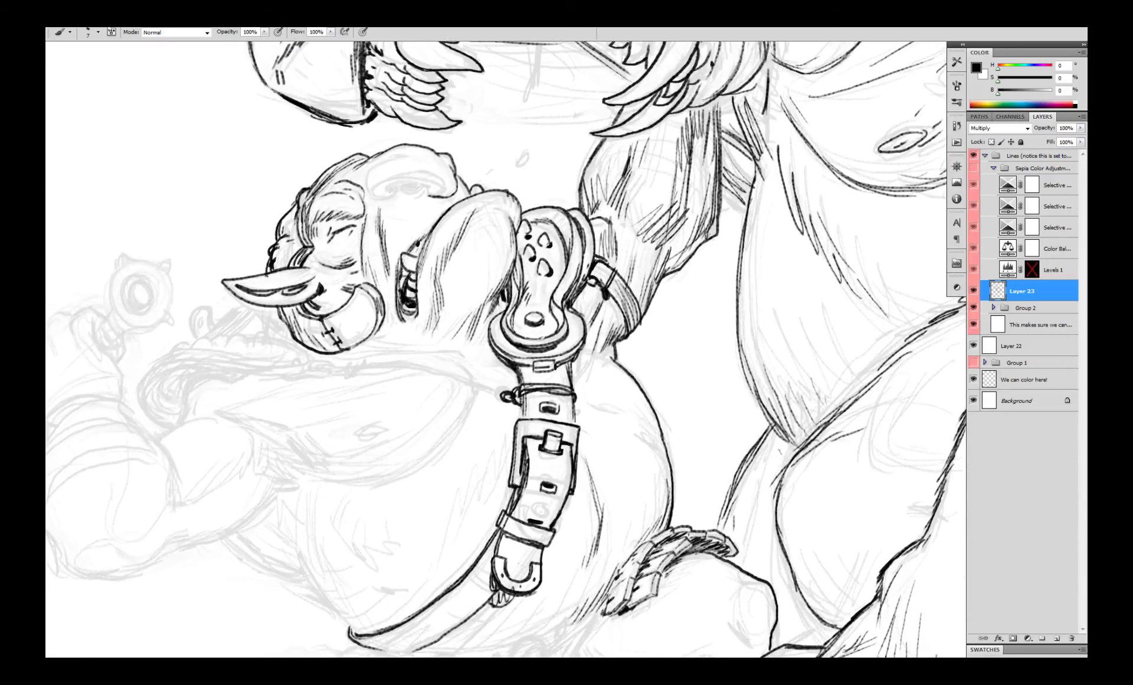
key("x")
key("x")
left_click_drag(271, 240, 256, 264)
scroll(331, 262, "down", 3)
scroll(354, 267, "up", 3)
left_click_drag(236, 219, 262, 216)
mouse_move(266, 198)
left_mouse_down()
mouse_move(246, 222)
mouse_move(290, 166)
left_mouse_up()
key("x")
key("x")
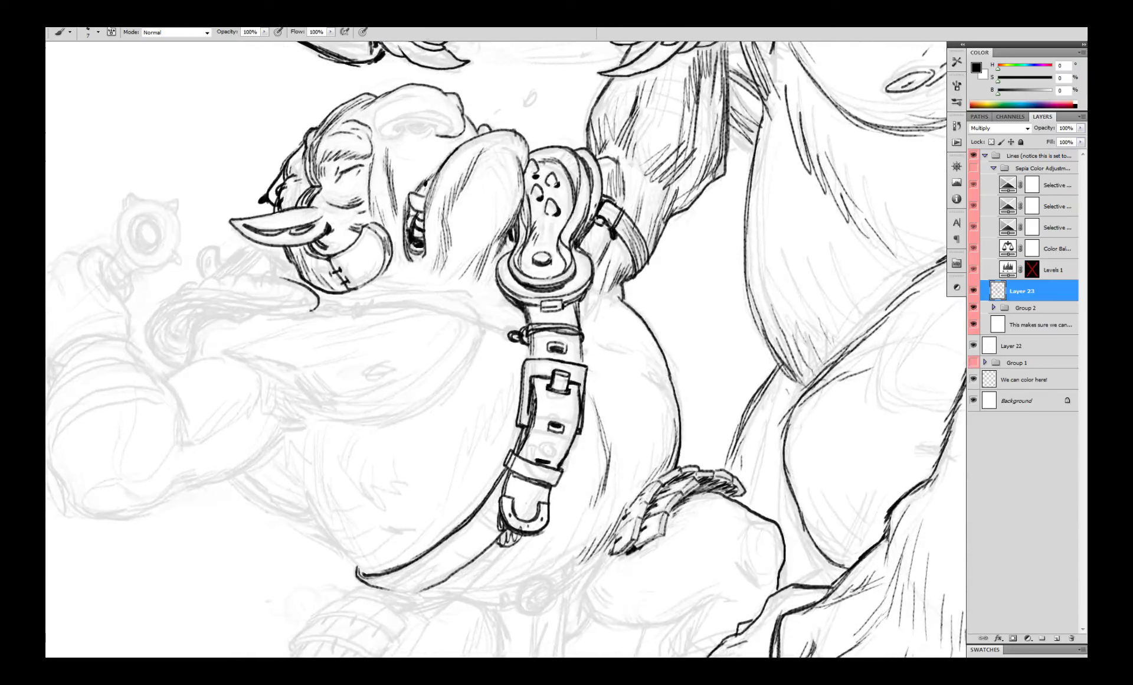
- Ink the long curled flap below the jaw with its inner edge, and clean up its lower end beside the arm
left_click_drag(311, 308, 240, 310)
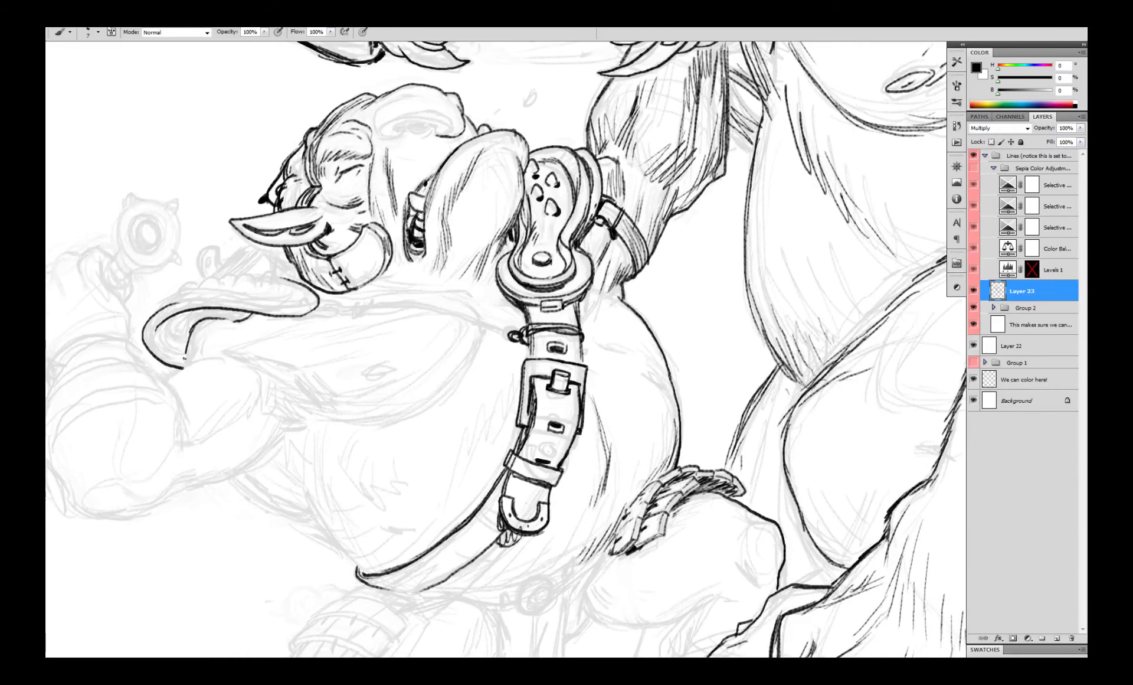
scroll(181, 342, "up", 1)
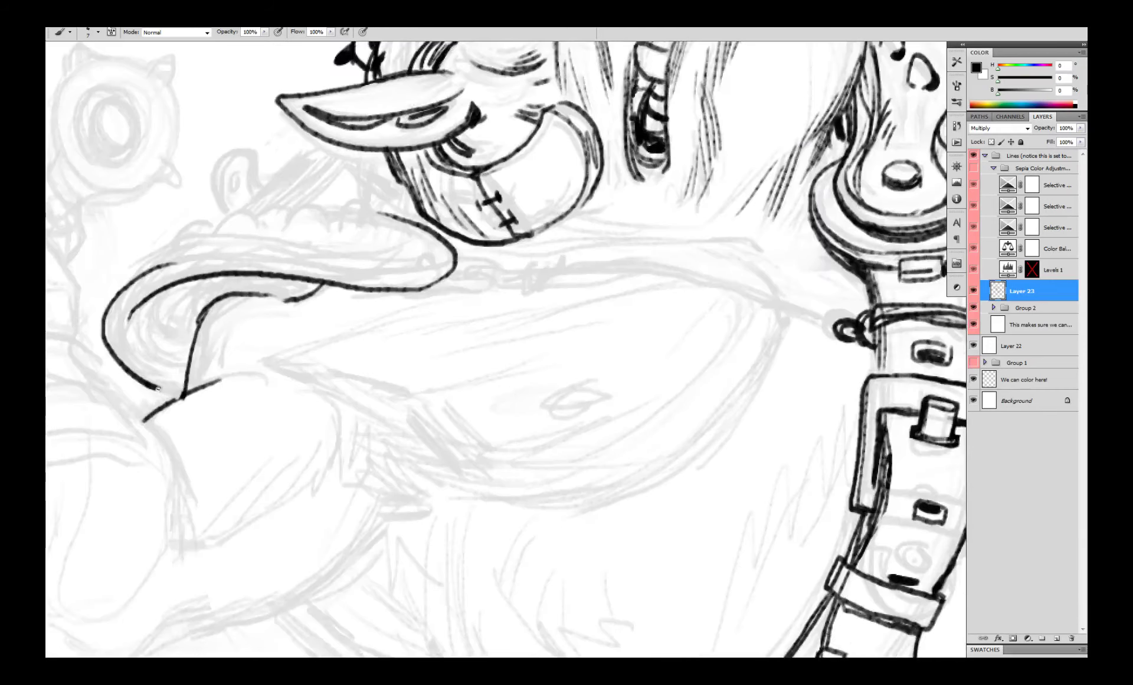
key("x")
mouse_move(126, 366)
left_mouse_down()
mouse_move(181, 383)
mouse_move(184, 399)
left_mouse_up()
key("x")
key("x")
key("x")
key("x")
key("x")
- Hatch the shadowed hollow inside the flap's curled end with curved strokes
mouse_move(136, 307)
left_mouse_down()
mouse_move(122, 341)
mouse_move(160, 356)
left_mouse_up()
left_click_drag(136, 316, 180, 359)
mouse_move(200, 312)
left_mouse_down()
mouse_move(237, 275)
mouse_move(162, 297)
mouse_move(141, 324)
mouse_move(180, 322)
mouse_move(177, 342)
left_mouse_up()
left_click_drag(172, 301, 183, 336)
left_click_drag(202, 290, 189, 312)
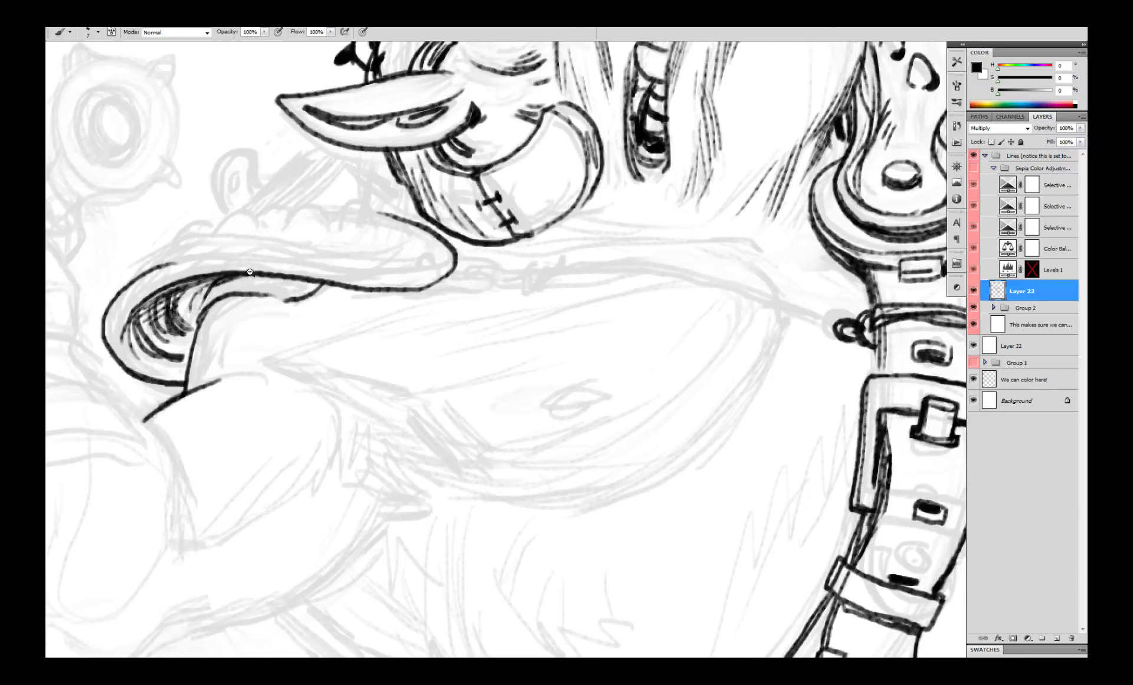
- Reinforce the curled flap's outer edge and add an inner contour line along its upper length
scroll(218, 266, "down", 2)
scroll(213, 255, "up", 2)
left_click_drag(111, 319, 165, 270)
mouse_move(129, 295)
left_mouse_down()
mouse_move(237, 259)
mouse_move(423, 271)
mouse_move(412, 253)
mouse_move(289, 246)
mouse_move(342, 252)
left_mouse_up()
mouse_move(265, 241)
left_mouse_down()
mouse_move(245, 220)
mouse_move(228, 252)
mouse_move(288, 238)
left_mouse_up()
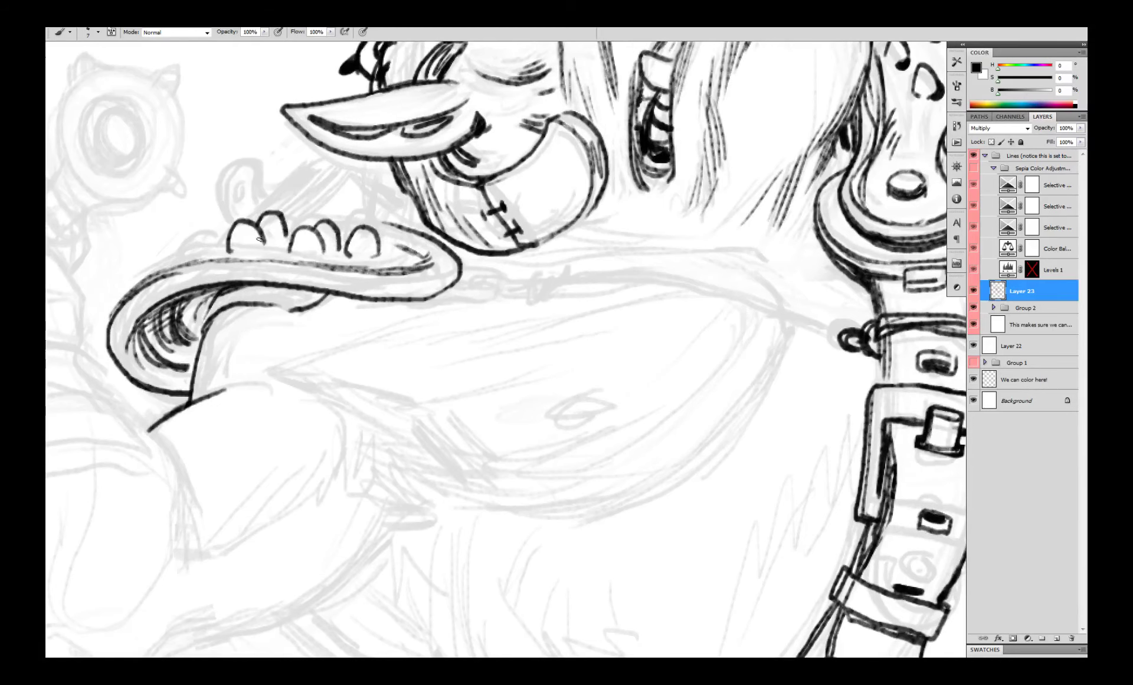
left_click_drag(163, 265, 207, 250)
scroll(220, 250, "down", 4)
scroll(246, 239, "up", 3)
key("ctrl+alt+z")
key("ctrl+alt+z")
key("ctrl+alt+z")
scroll(244, 238, "up", 2)
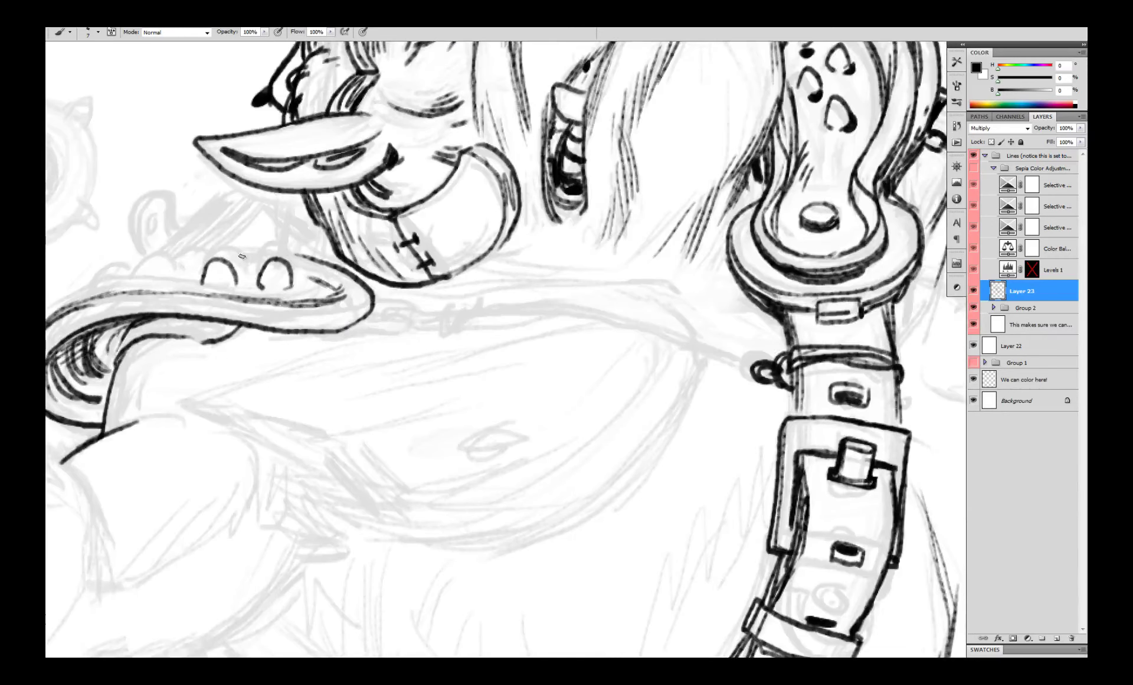
left_click_drag(160, 258, 126, 281)
left_click_drag(207, 294, 324, 287)
key("ctrl+alt+z")
key("ctrl+alt+z")
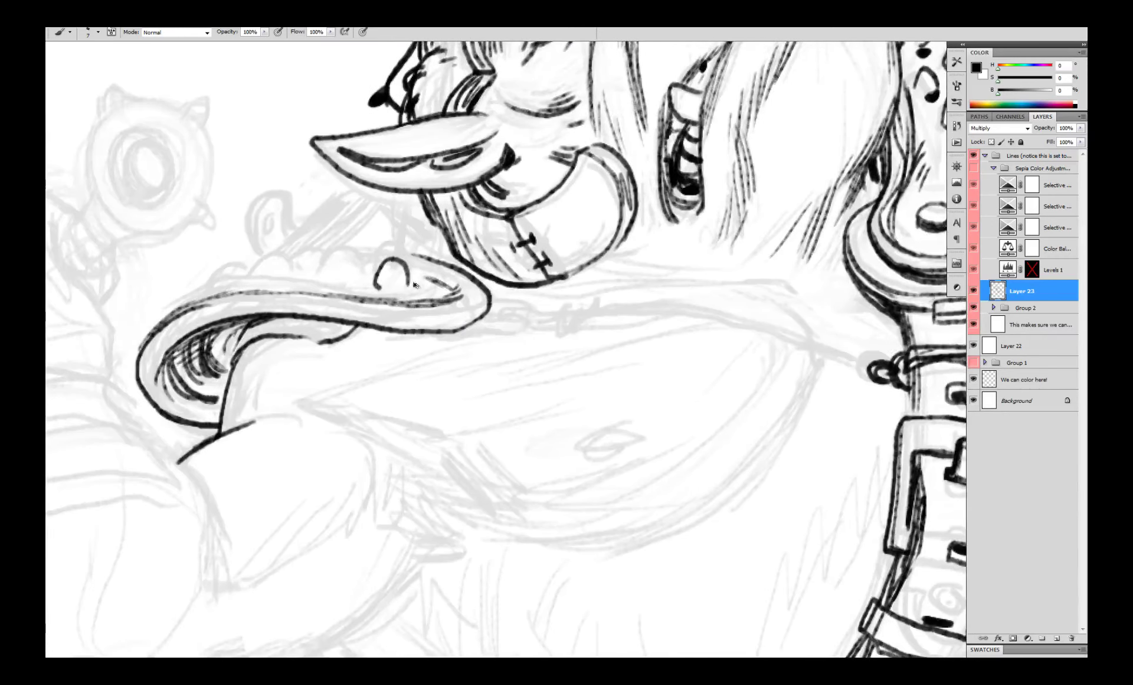
key("ctrl+z")
mouse_move(412, 283)
left_mouse_down()
mouse_move(368, 267)
mouse_move(355, 278)
left_mouse_up()
mouse_move(329, 279)
left_mouse_down()
mouse_move(270, 263)
mouse_move(254, 282)
mouse_move(177, 307)
mouse_move(265, 260)
mouse_move(255, 261)
mouse_move(351, 258)
mouse_move(284, 258)
mouse_move(337, 303)
left_mouse_up()
key("ctrl+z")
key("ctrl+z")
key("ctrl+z")
scroll(269, 289, "down", 5)
scroll(288, 271, "up", 5)
key("ctrl+alt+z")
key("ctrl+alt+z")
key("ctrl+alt+z")
key("ctrl+alt+z")
key("ctrl+alt+z")
key("ctrl+alt+z")
- Fill the four teardrop-shaped holes on the shoulder strap's rounded upper piece with dark shading strokes
left_click_drag(790, 170, 484, 232)
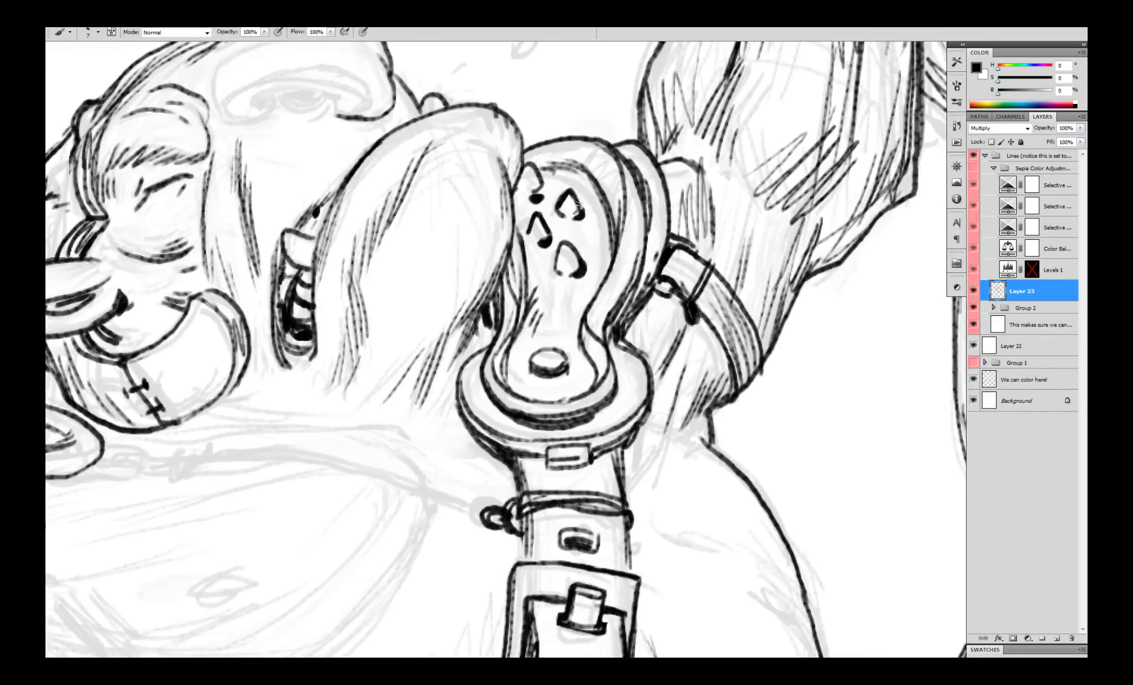
left_click_drag(530, 165, 543, 188)
left_click_drag(524, 164, 576, 212)
left_click_drag(562, 242, 577, 270)
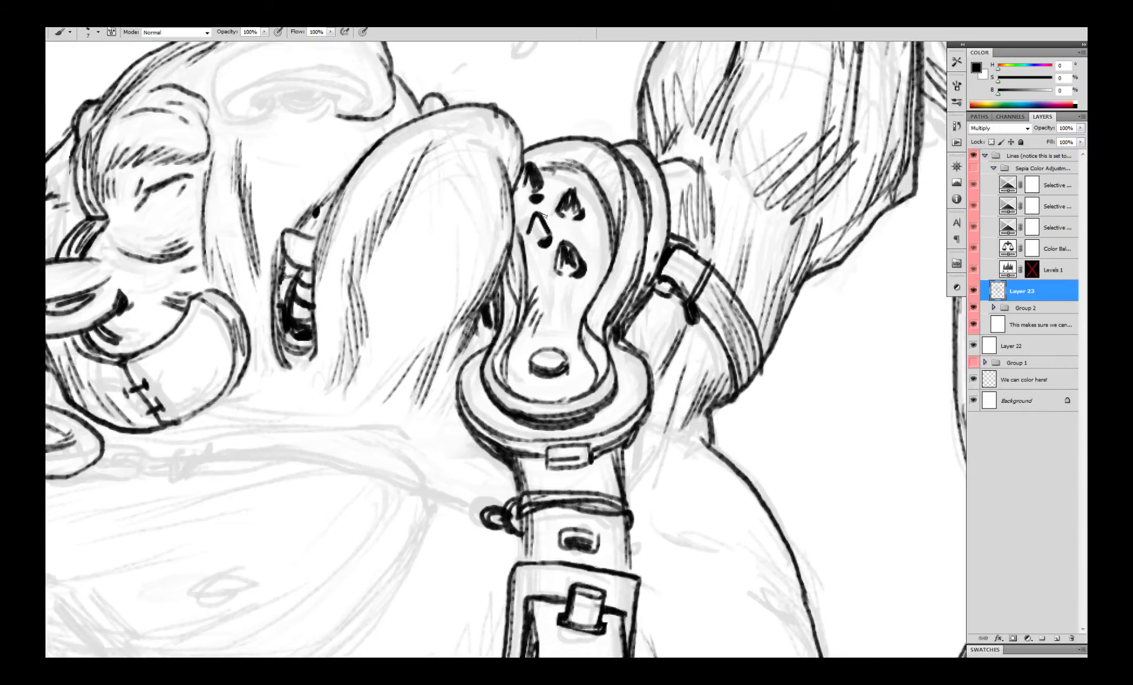
left_click_drag(533, 216, 542, 242)
left_click_drag(563, 269, 508, 269)
scroll(581, 269, "up", 2)
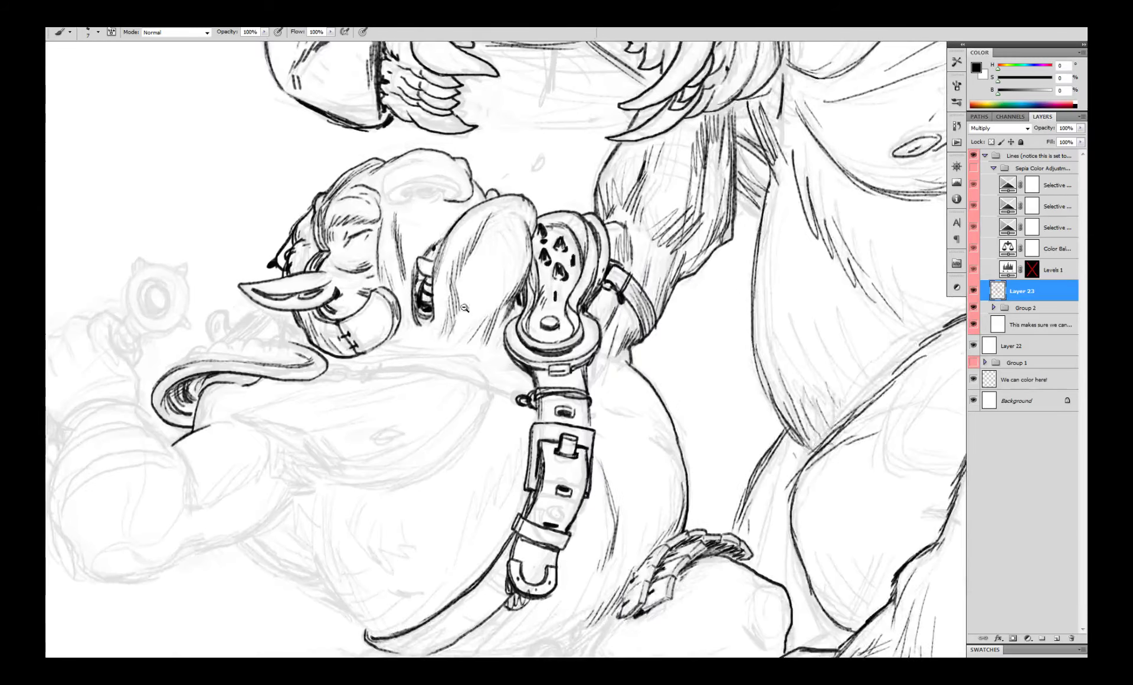
scroll(580, 268, "down", 3)
scroll(599, 274, "up", 3)
scroll(694, 250, "up", 3)
key("ctrl+alt+z")
key("ctrl+alt+z")
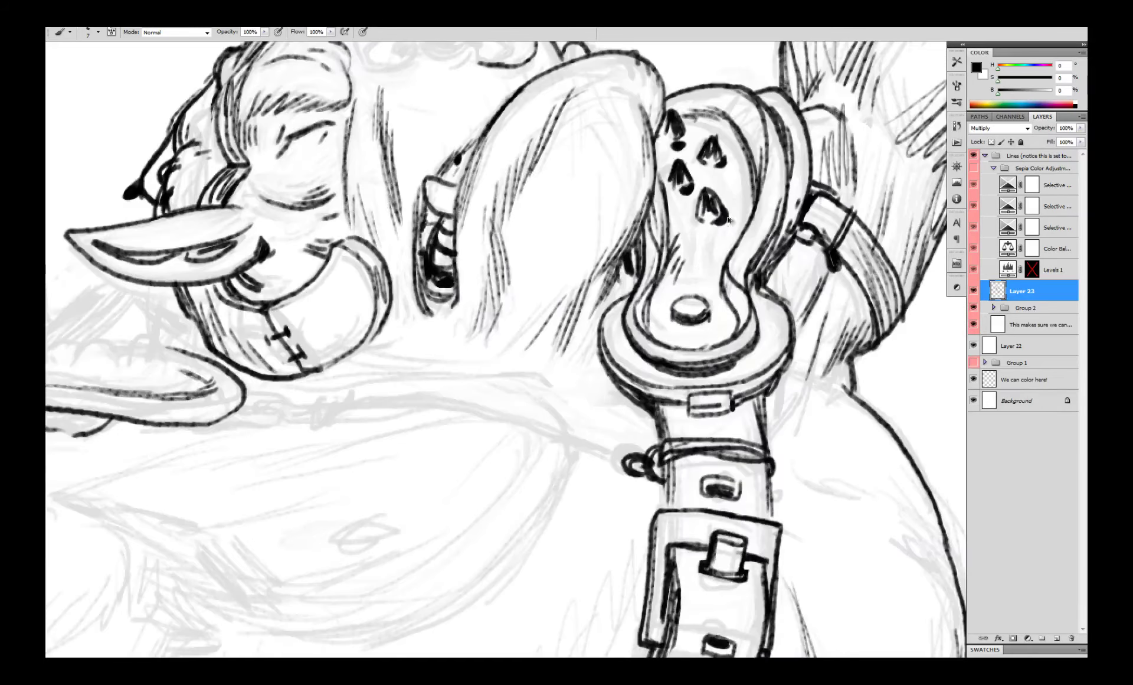
- Ink a row of five flat-topped studs along the upper side of the curled flap below the jaw
left_click_drag(159, 412, 702, 260)
left_click_drag(700, 187, 619, 272)
mouse_move(633, 318)
left_mouse_down()
mouse_move(611, 293)
mouse_move(592, 319)
left_mouse_up()
mouse_move(559, 308)
left_mouse_down()
mouse_move(554, 297)
mouse_move(513, 297)
mouse_move(553, 297)
mouse_move(514, 302)
mouse_move(515, 313)
mouse_move(576, 286)
left_mouse_up()
key("ctrl+z")
key("ctrl+z")
left_click_drag(507, 307, 481, 290)
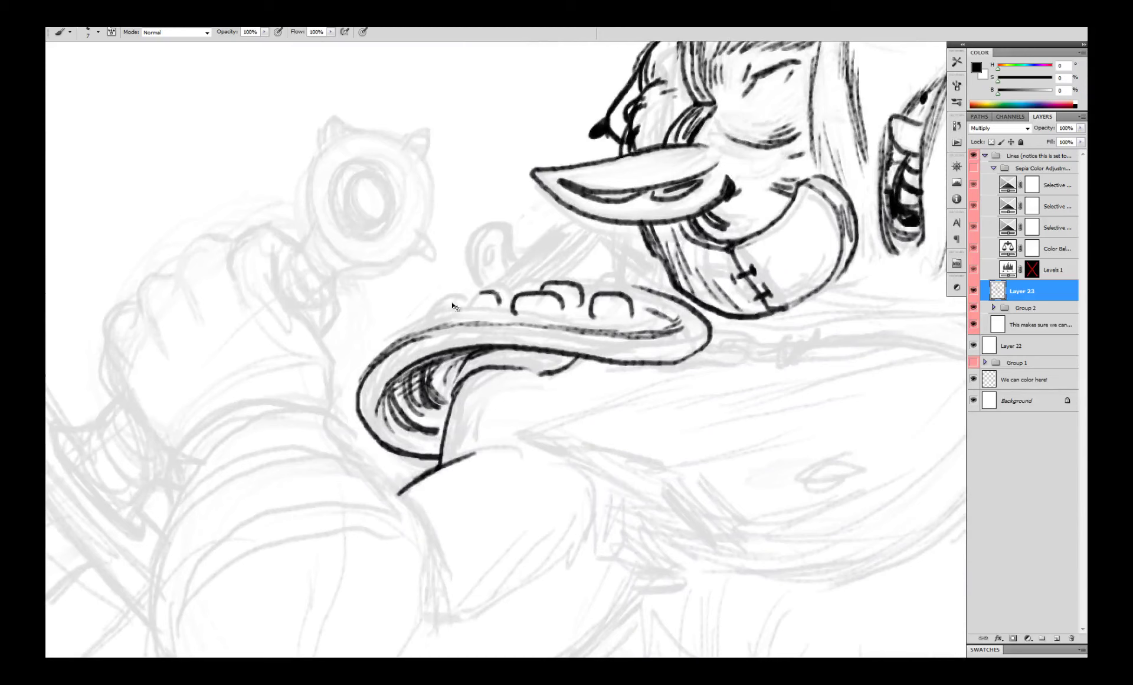
key("ctrl+z")
mouse_move(423, 324)
left_mouse_down()
mouse_move(474, 304)
mouse_move(476, 313)
left_mouse_up()
left_click_drag(457, 302, 499, 290)
left_click_drag(424, 324, 407, 336)
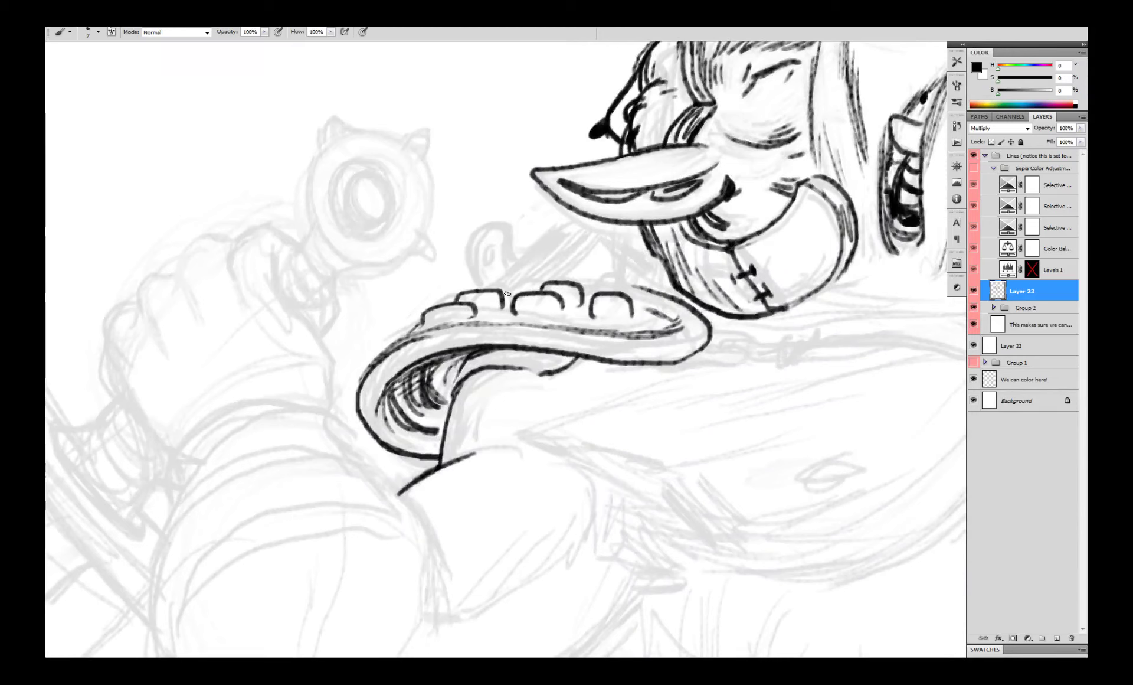
- Ink the arched edge behind the flap's studs and the slanted line rising from it toward the tusk
left_click_drag(638, 288, 583, 284)
key("ctrl+z")
left_click_drag(500, 290, 517, 288)
mouse_move(491, 286)
left_mouse_down()
mouse_move(576, 218)
mouse_move(635, 248)
left_mouse_up()
key("ctrl+z")
- Hatch the flap's underside with curved strokes where it folds over the shoulder
mouse_move(514, 351)
left_mouse_down()
mouse_move(433, 384)
mouse_move(465, 403)
left_mouse_up()
mouse_move(385, 399)
left_mouse_down()
mouse_move(478, 390)
mouse_move(449, 391)
left_mouse_up()
left_click_drag(443, 319, 507, 308)
key("ctrl+z")
mouse_move(608, 337)
left_mouse_down()
mouse_move(546, 300)
mouse_move(432, 324)
left_mouse_up()
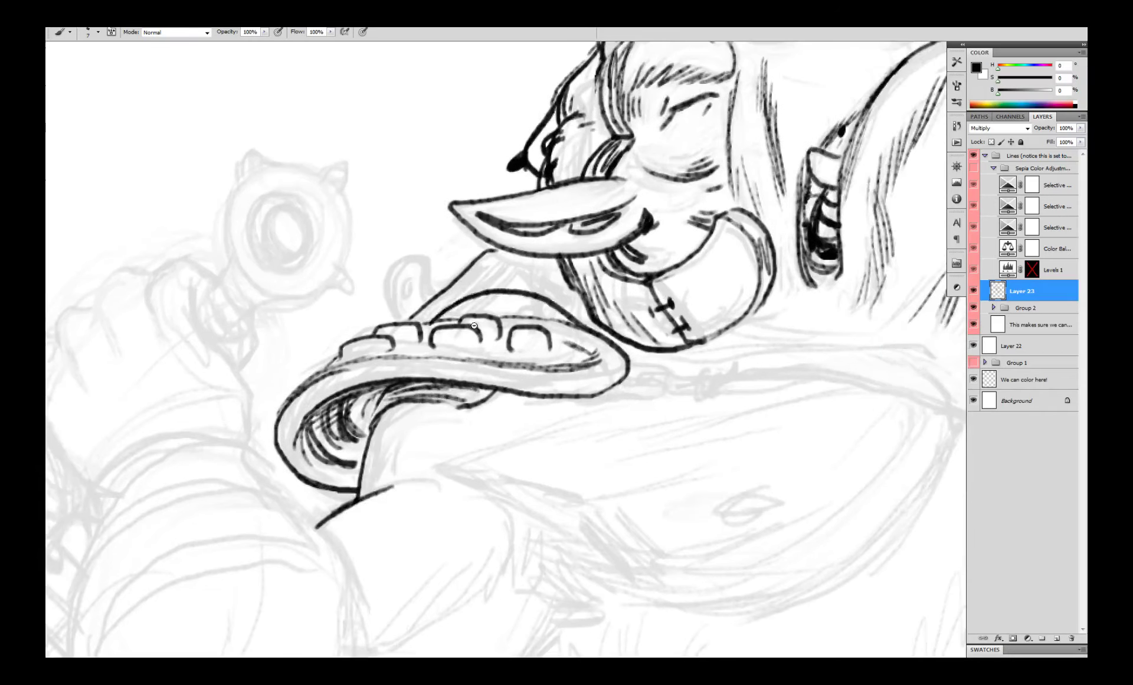
- Touch up the overlapping lines around the studs and arched edge with white
mouse_move(567, 325)
left_mouse_down()
mouse_move(313, 324)
mouse_move(329, 322)
left_mouse_up()
key("x")
key("x")
key("x")
key("x")
key("x")
key("x")
key("ctrl+z")
key("x")
left_click_drag(347, 309, 317, 321)
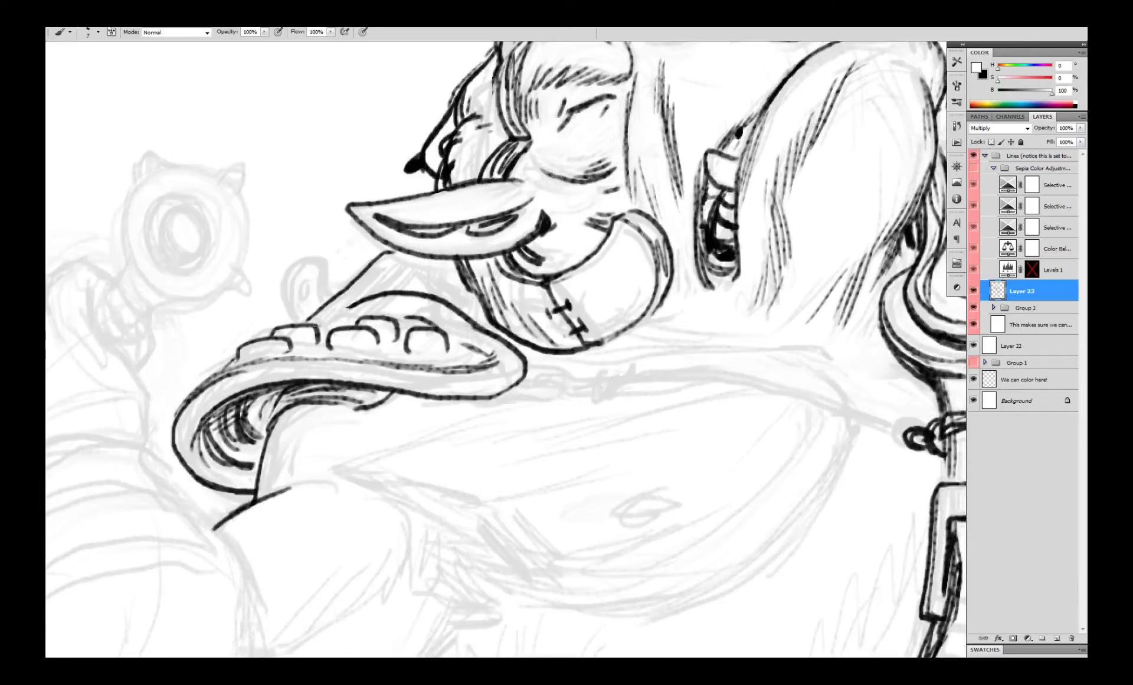
key("x")
- Add small solid black shadows beside and between the studs on the flap
scroll(366, 313, "down", 3)
scroll(376, 307, "up", 4)
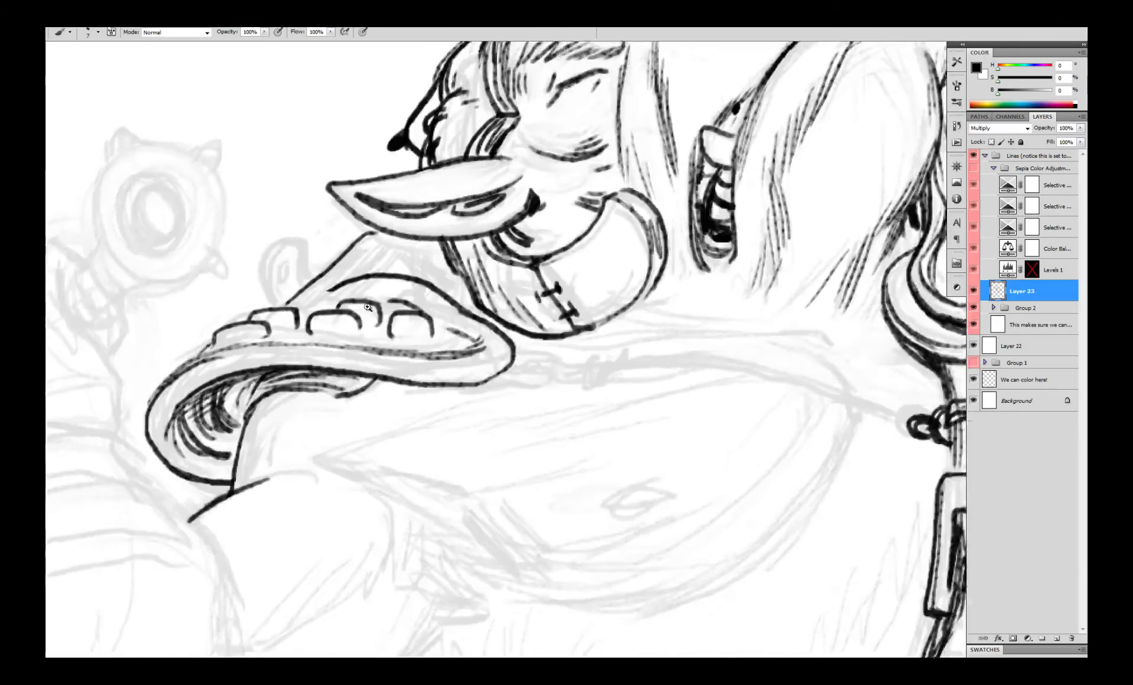
mouse_move(377, 308)
left_mouse_down()
mouse_move(390, 337)
mouse_move(383, 304)
left_mouse_up()
key("x")
mouse_move(384, 312)
left_mouse_down()
mouse_move(336, 304)
mouse_move(355, 290)
mouse_move(369, 322)
mouse_move(376, 309)
mouse_move(366, 321)
left_mouse_up()
key("x")
key("ctrl+z")
mouse_move(321, 283)
left_mouse_down()
mouse_move(258, 312)
mouse_move(245, 345)
left_mouse_up()
left_click_drag(217, 343, 201, 361)
mouse_move(355, 340)
left_mouse_down()
mouse_move(332, 352)
mouse_move(392, 325)
left_mouse_up()
left_click_drag(224, 352, 240, 354)
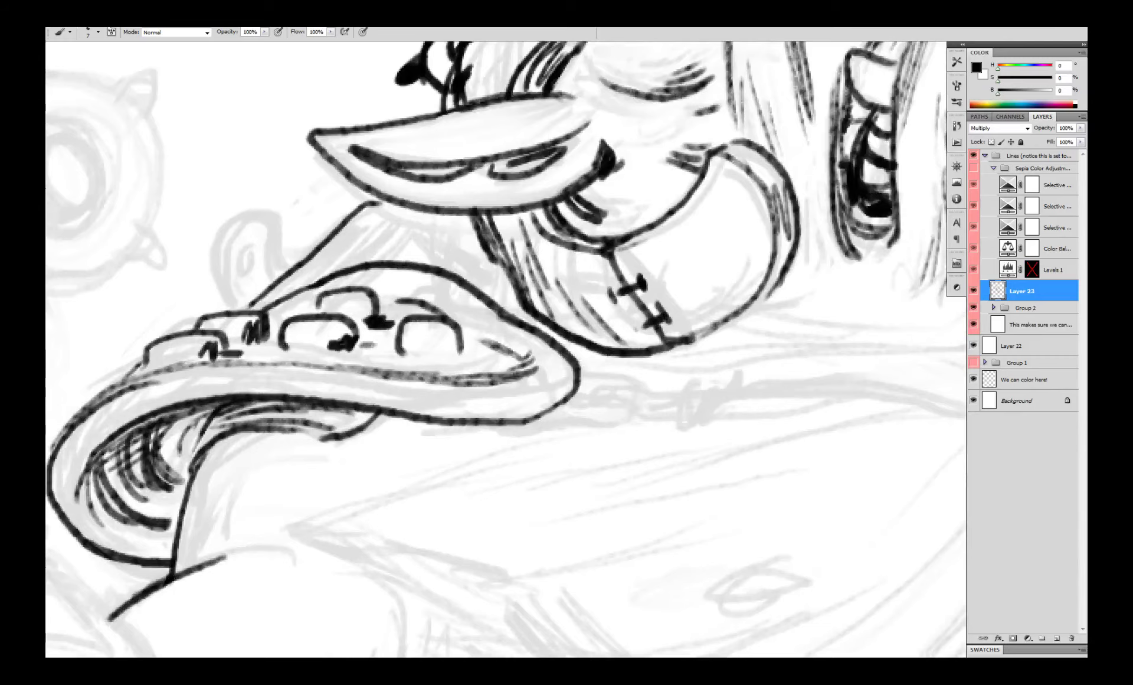
left_click_drag(453, 354, 440, 359)
left_click(513, 358, "alt")
left_click(513, 357, "alt")
scroll(512, 357, "down", 2)
key("ctrl+minus")
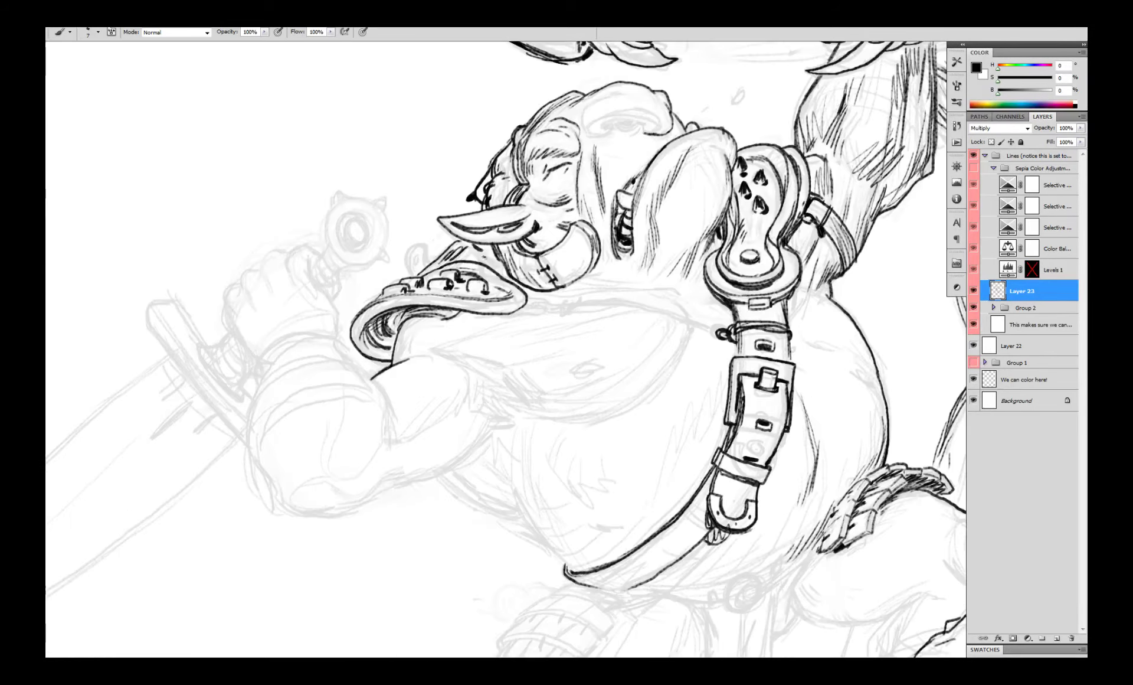
- Ink the small hooked tab behind the studded flap, beneath the tusk's tip
mouse_move(497, 246)
left_mouse_down()
mouse_move(482, 269)
mouse_move(499, 270)
mouse_move(408, 248)
left_mouse_up()
key("ctrl+z")
key("ctrl+z")
key("ctrl+z")
key("ctrl+z")
key("ctrl+z")
scroll(489, 263, "down", 3)
scroll(493, 271, "up", 3)
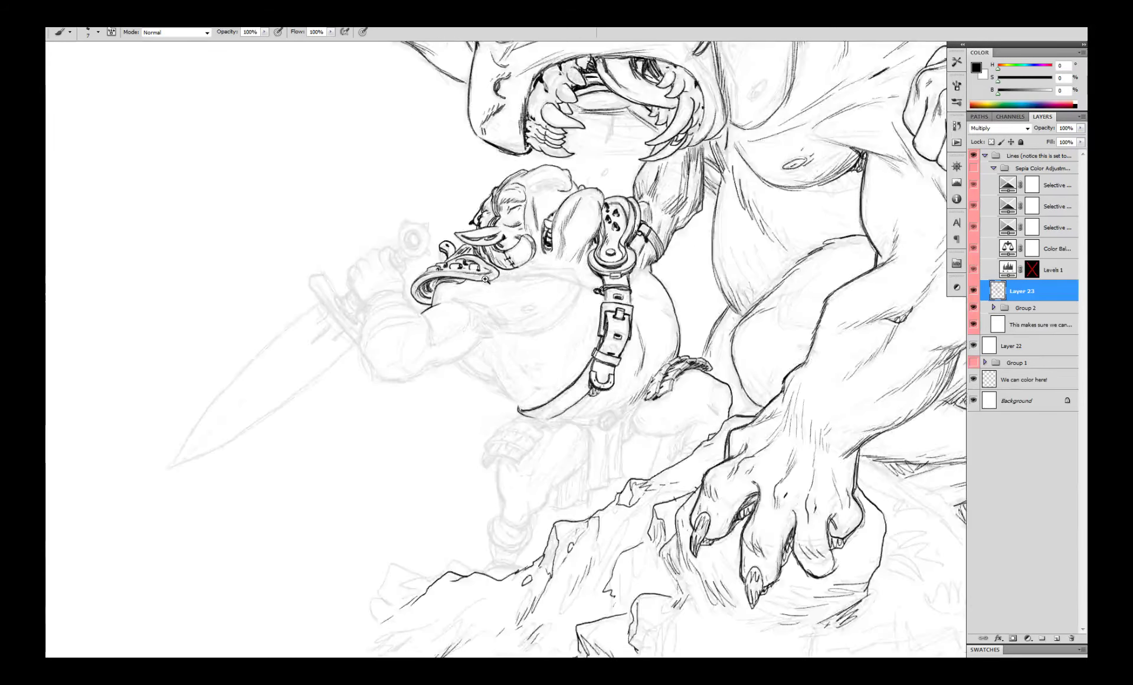
- Ink the cord with its wrapped knot running across the upper chest from the flap to the strap
mouse_move(402, 317)
left_mouse_down()
mouse_move(519, 284)
mouse_move(440, 294)
mouse_move(529, 282)
left_mouse_up()
scroll(511, 275, "up", 2)
left_click_drag(488, 276, 533, 267)
mouse_move(531, 261)
left_mouse_down()
mouse_move(505, 269)
mouse_move(530, 261)
left_mouse_up()
mouse_move(498, 268)
left_mouse_down()
mouse_move(488, 275)
mouse_move(556, 269)
left_mouse_up()
mouse_move(525, 275)
left_mouse_down()
mouse_move(556, 275)
mouse_move(560, 288)
left_mouse_up()
mouse_move(581, 265)
left_mouse_down()
mouse_move(668, 261)
mouse_move(795, 282)
mouse_move(881, 320)
mouse_move(768, 414)
left_mouse_up()
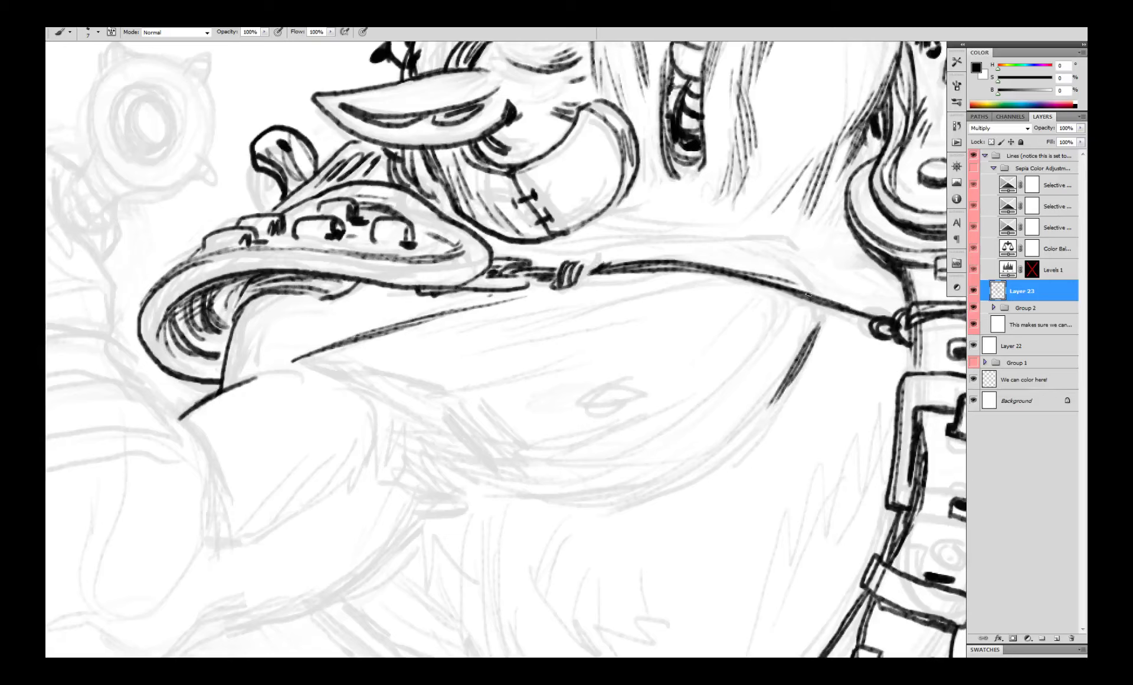
- Ink the chest's contour near the strap and the fold lines under the jaw, and darken the shadow beneath the chin
left_click_drag(817, 304, 809, 329)
left_click_drag(799, 253, 572, 247)
left_click_drag(576, 228, 703, 222)
mouse_move(579, 235)
left_mouse_down()
mouse_move(660, 234)
mouse_move(472, 230)
mouse_move(425, 190)
left_mouse_up()
left_click_drag(616, 212, 592, 226)
left_click_drag(509, 241, 575, 236)
mouse_move(572, 248)
left_mouse_down()
mouse_move(596, 238)
mouse_move(497, 371)
left_mouse_up()
key("ctrl+minus")
key("ctrl+minus")
key("ctrl+minus")
key("ctrl+minus")
key("ctrl+minus")
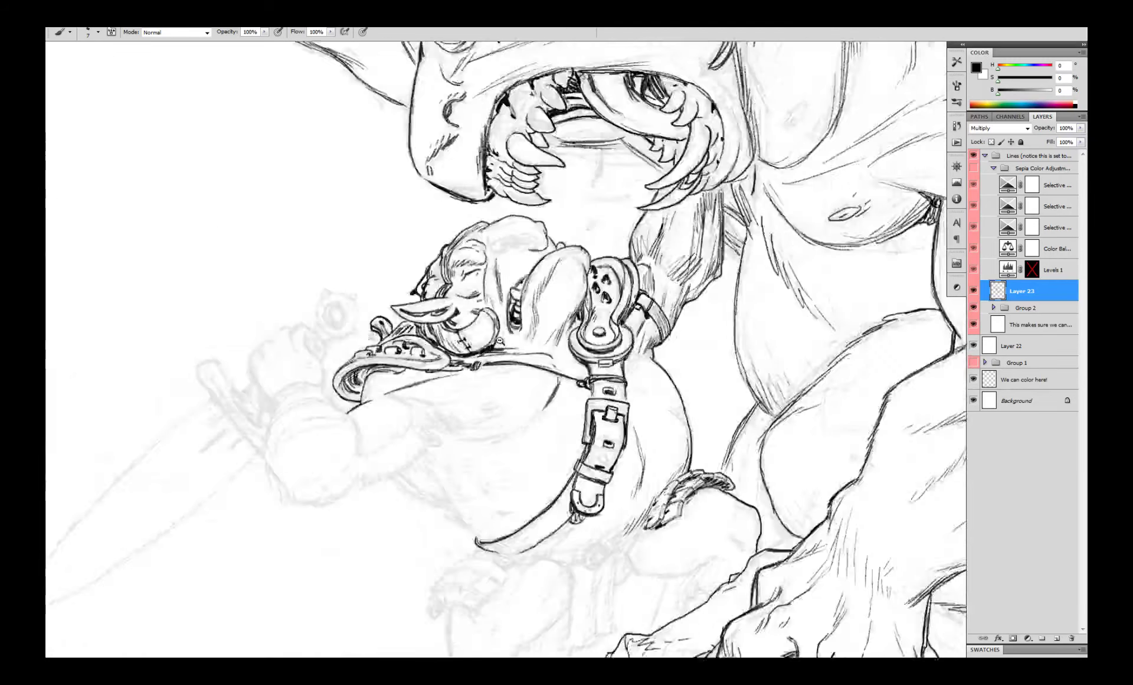
- Add short shading strokes beneath the closed eye and darken the mouth corner at the tusk's base
key("ctrl+plus")
key("ctrl+plus")
key("ctrl+plus")
key("ctrl+plus")
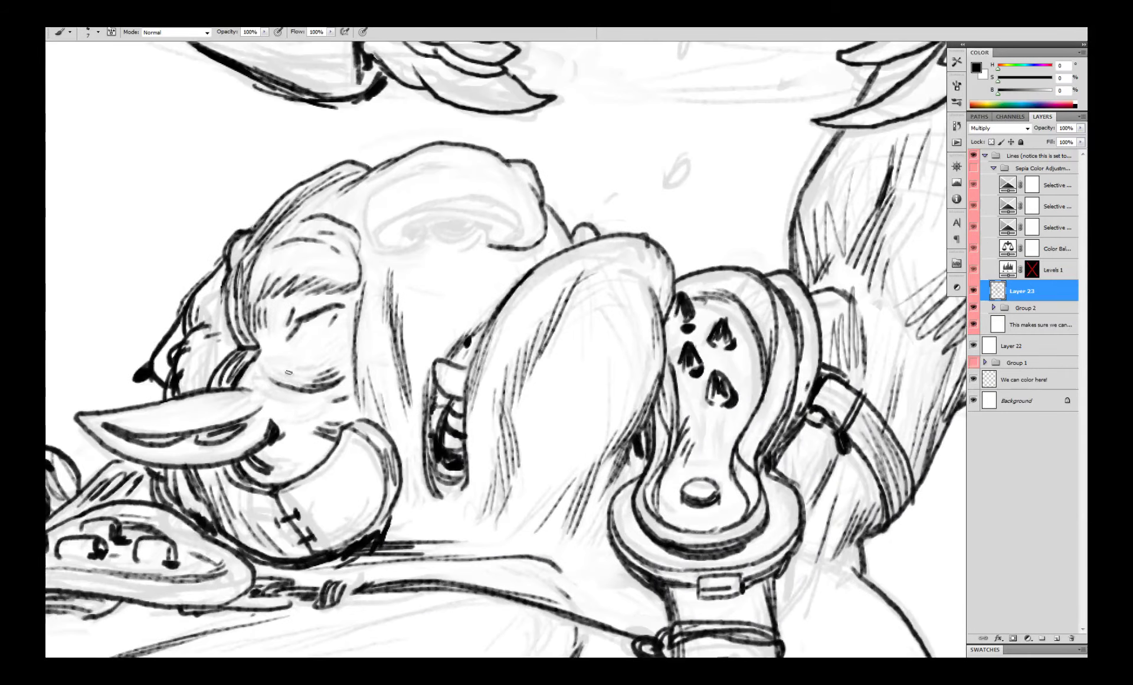
left_click_drag(279, 380, 302, 386)
left_click_drag(253, 367, 237, 385)
left_click_drag(257, 452, 288, 464)
left_click(319, 440, "ctrl+alt")
left_click(320, 440, "ctrl+alt")
left_click(317, 373, "ctrl")
left_click(317, 373, "ctrl")
left_click(317, 373)
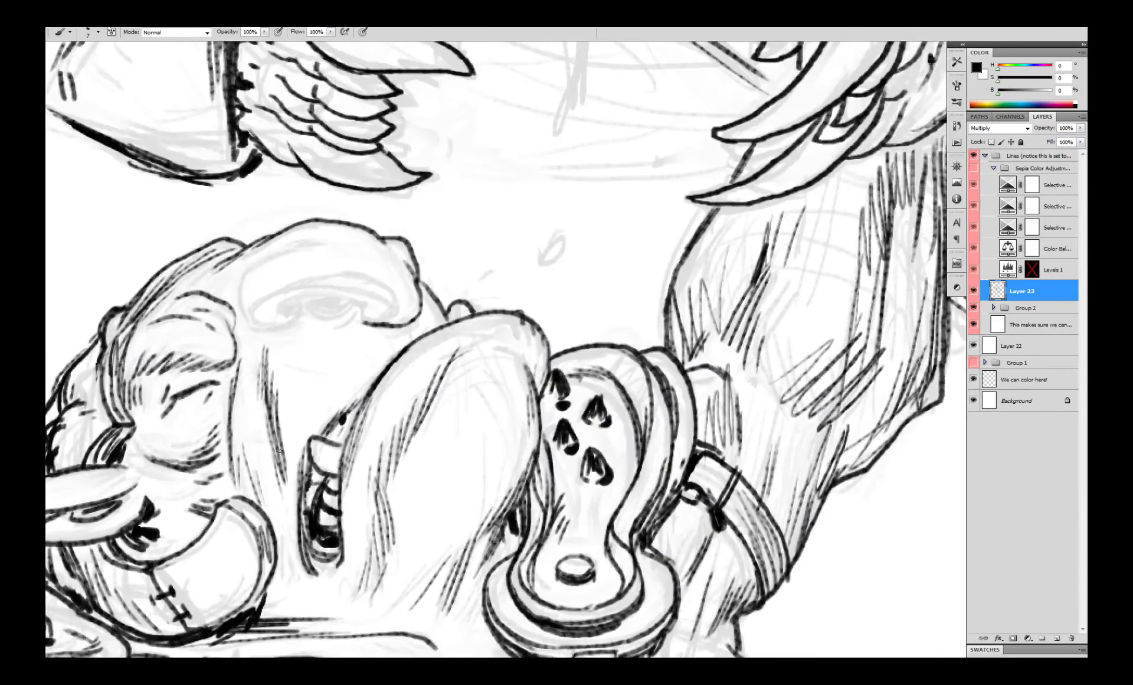
- Ink the lower edge of the arched fold on top of the smaller creature's head, including its curled ends
mouse_move(371, 305)
left_mouse_down()
mouse_move(313, 292)
mouse_move(273, 311)
left_mouse_up()
mouse_move(319, 292)
left_mouse_down()
mouse_move(277, 309)
mouse_move(297, 321)
left_mouse_up()
left_click_drag(297, 323, 248, 315)
key("ctrl+z")
mouse_move(246, 301)
left_mouse_down()
mouse_move(295, 290)
mouse_move(256, 312)
left_mouse_up()
mouse_move(282, 307)
left_mouse_down()
mouse_move(298, 306)
mouse_move(284, 309)
left_mouse_up()
mouse_move(366, 304)
left_mouse_down()
mouse_move(302, 326)
mouse_move(372, 322)
left_mouse_up()
key("ctrl+alt+z")
key("ctrl+alt+z")
key("ctrl+alt+z")
key("ctrl+alt+z")
left_click_drag(360, 300, 379, 311)
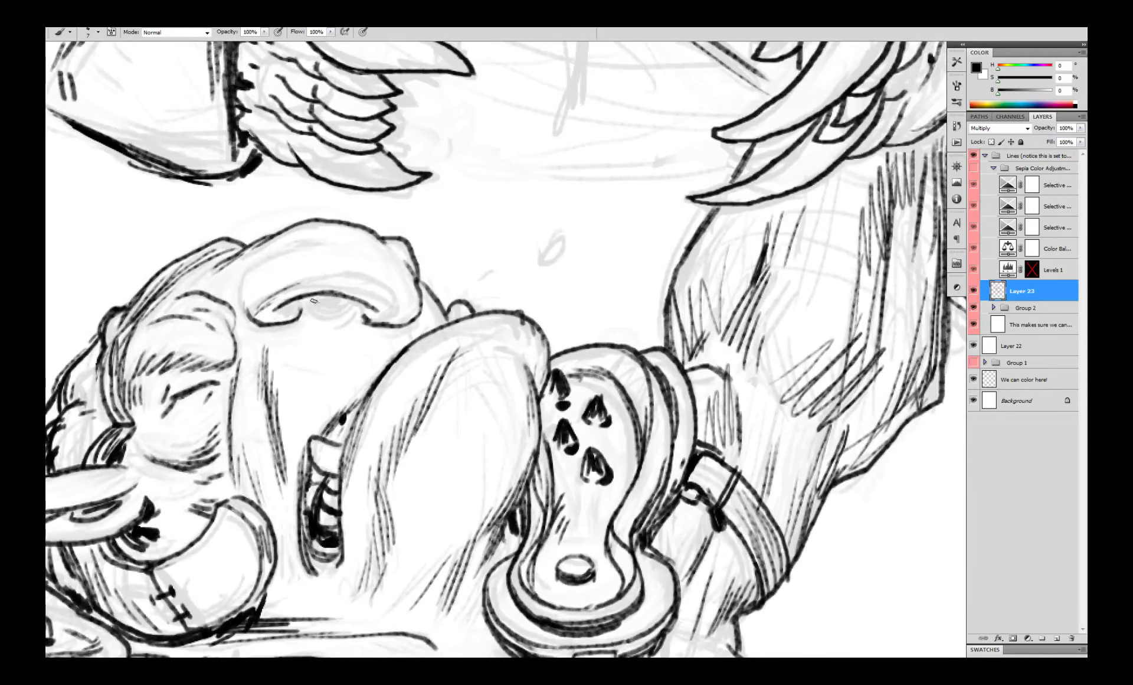
- Ink the dark oval hollow beneath the middle of the head's arched fold
left_click_drag(313, 300, 347, 300)
mouse_move(347, 301)
left_mouse_down()
mouse_move(311, 299)
mouse_move(325, 316)
mouse_move(291, 305)
mouse_move(317, 337)
mouse_move(236, 331)
mouse_move(219, 302)
mouse_move(322, 263)
mouse_move(449, 266)
left_mouse_up()
scroll(340, 360, "down", 3)
scroll(360, 339, "up", 3)
left_click_drag(392, 298, 461, 341)
left_click_drag(364, 300, 432, 319)
scroll(437, 357, "down", 5)
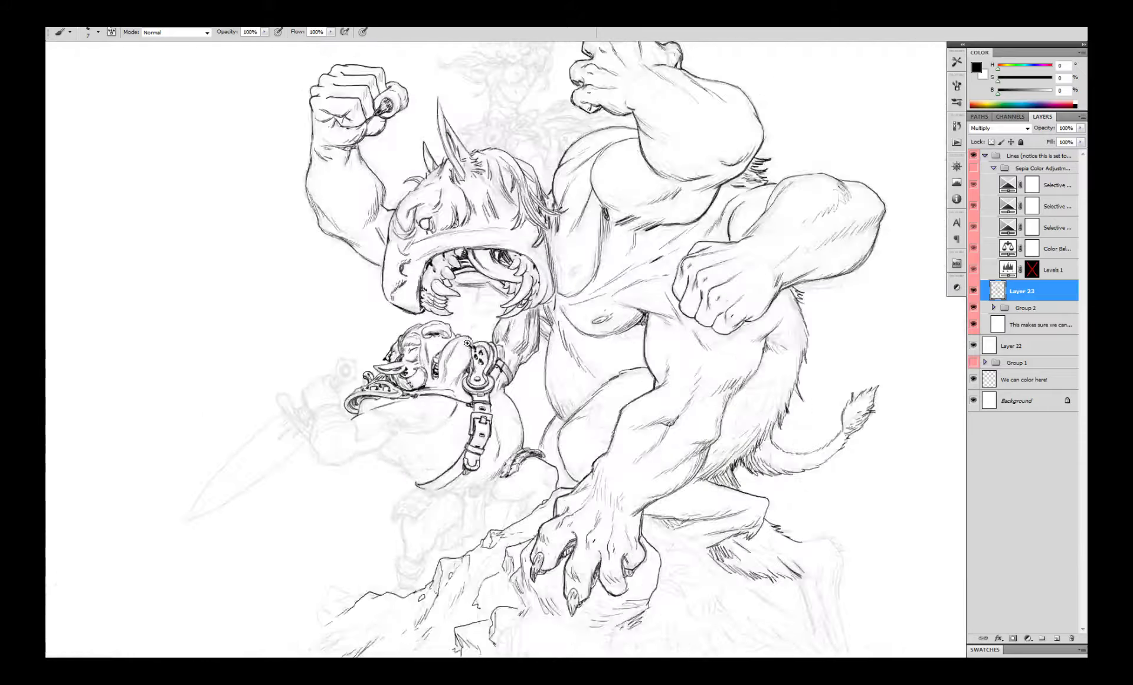
- Clean up the line inside the arched fold with white and fill its curled left corner with solid black
scroll(452, 369, "up", 3)
key("ctrl+alt+z")
key("ctrl+alt+z")
key("ctrl+alt+z")
key("ctrl+alt+z")
key("ctrl+alt+z")
key("ctrl+alt+z")
scroll(403, 307, "up", 3)
key("x")
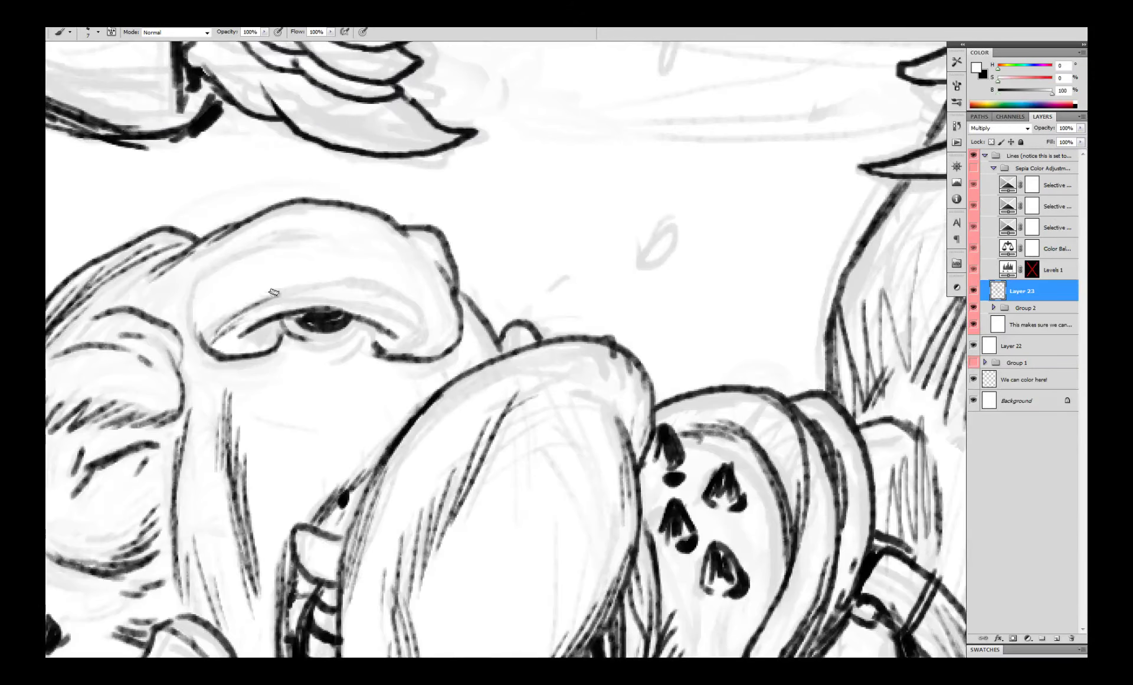
mouse_move(279, 290)
left_mouse_down()
mouse_move(208, 337)
mouse_move(256, 312)
mouse_move(243, 331)
mouse_move(274, 345)
mouse_move(241, 339)
left_mouse_up()
key("x")
left_click_drag(241, 339, 274, 342)
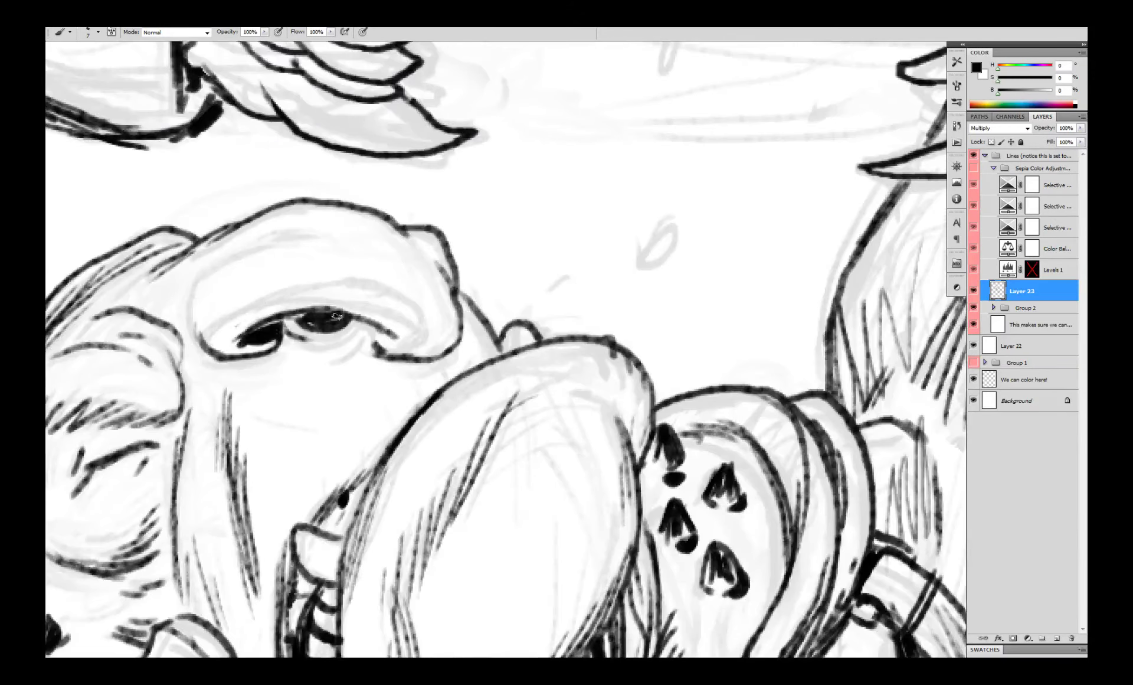
- Examine the smaller creature's inked head up close and against the whole figure drawing
scroll(364, 333, "down", 3)
scroll(373, 340, "up", 2)
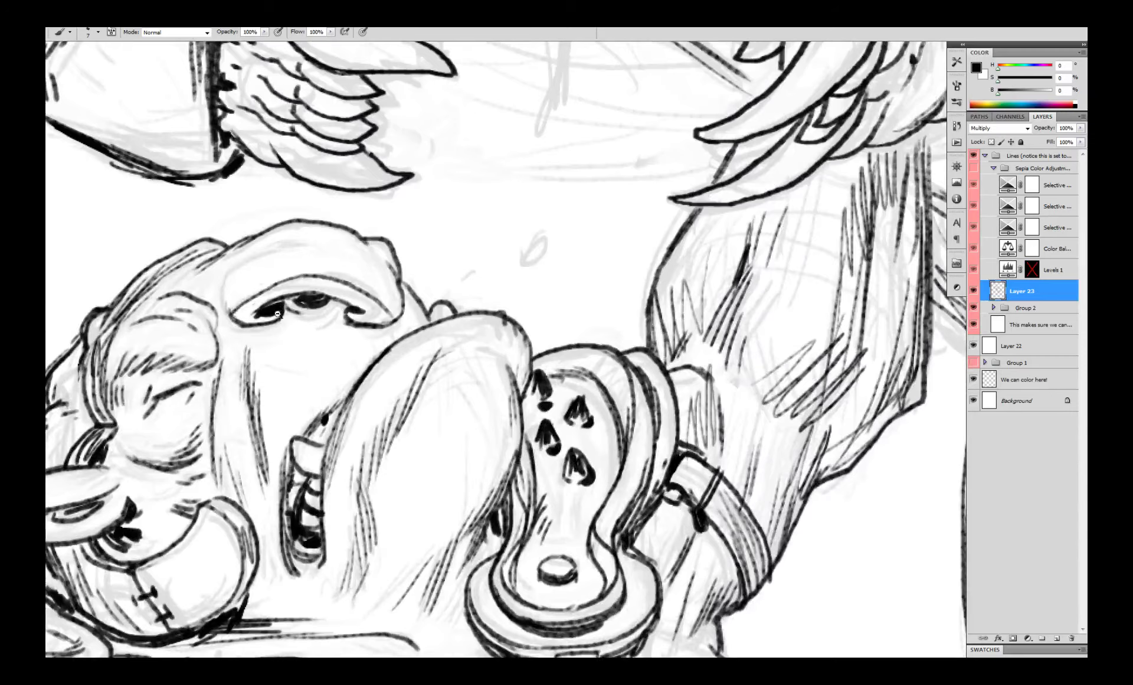
scroll(344, 299, "down", 1)
scroll(248, 289, "up", 3)
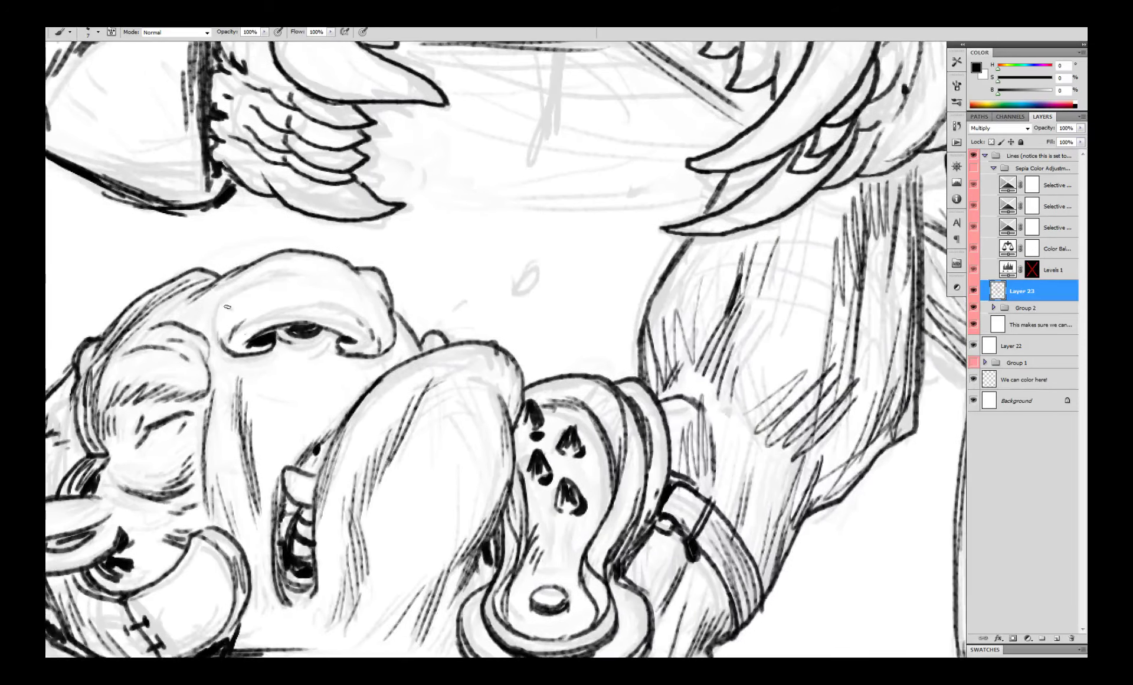
scroll(225, 341, "down", 3)
scroll(333, 306, "up", 2)
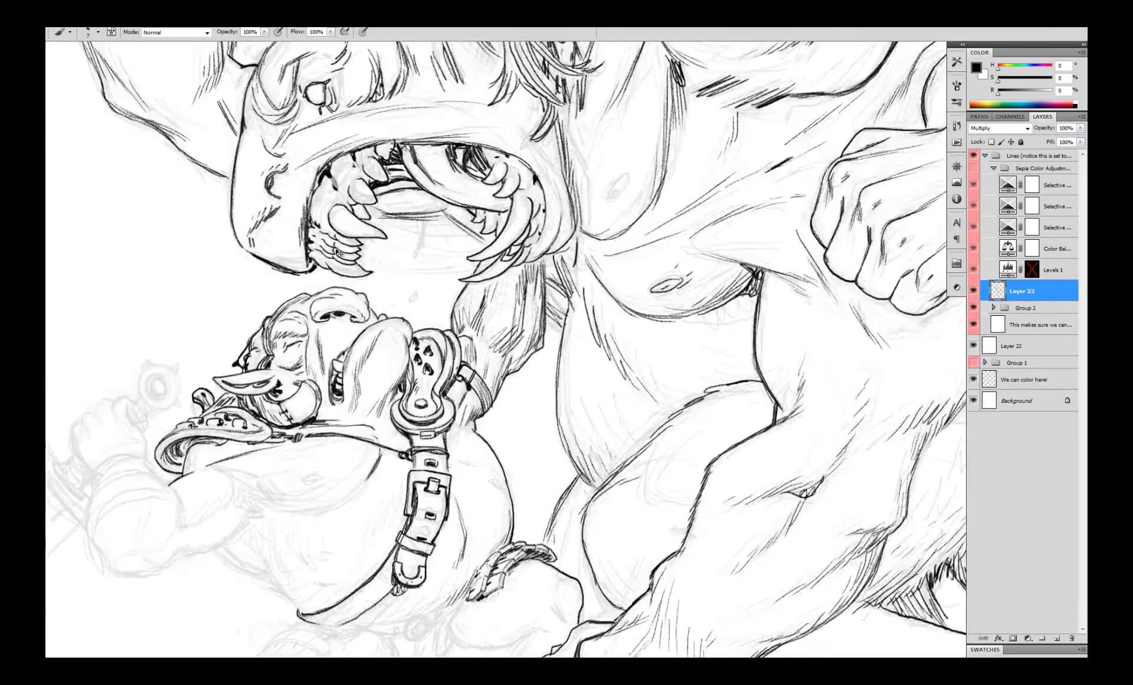
scroll(333, 306, "up", 2)
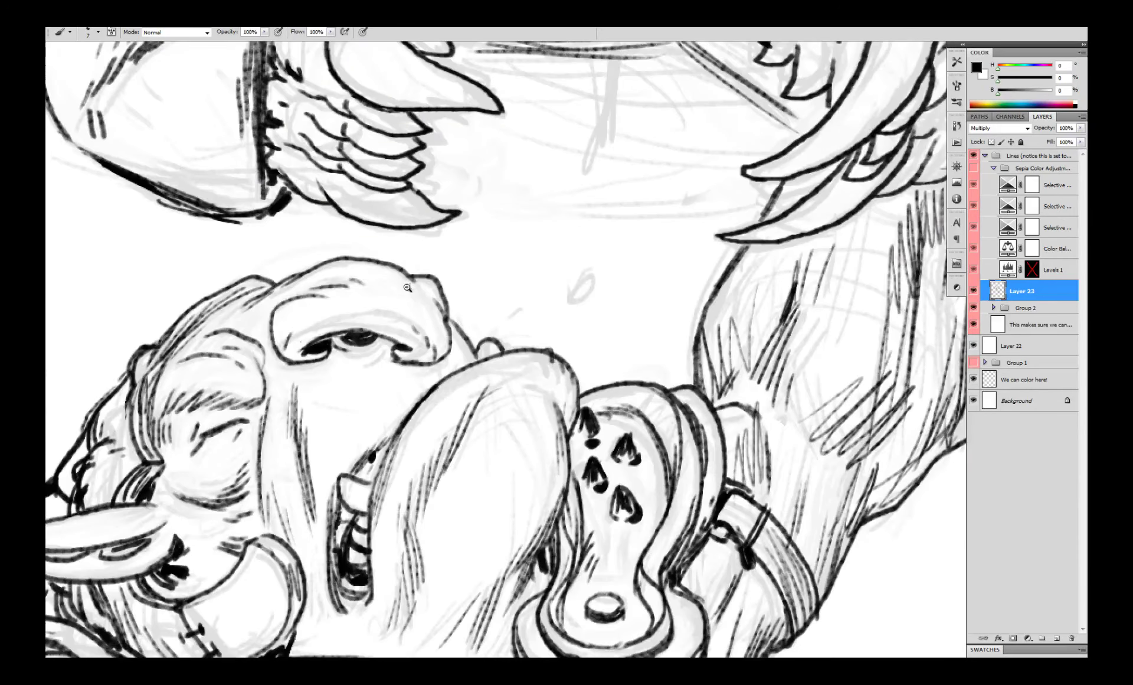
scroll(407, 289, "down", 1)
scroll(441, 318, "down", 3)
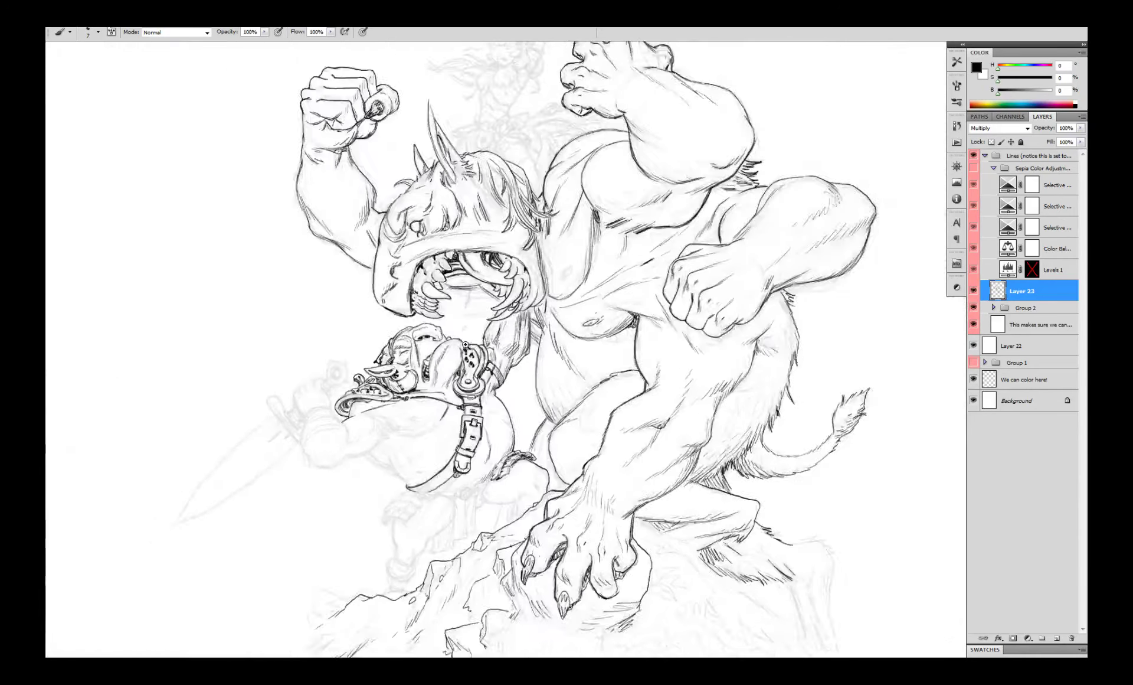
scroll(442, 318, "up", 2)
scroll(434, 307, "up", 2)
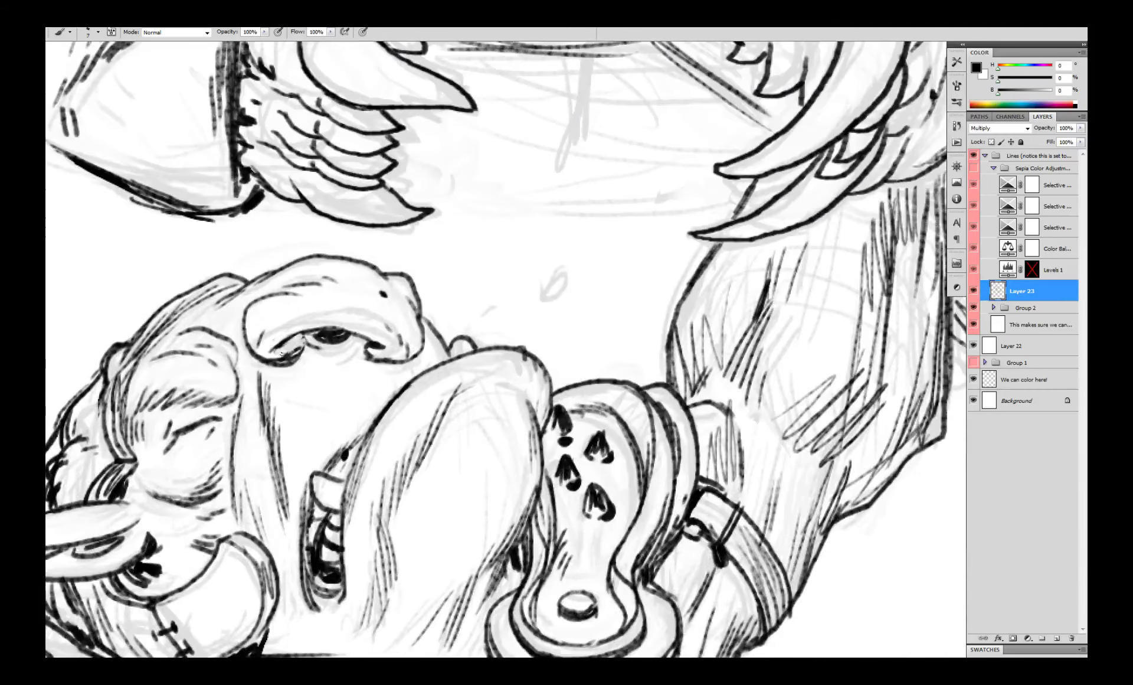
- Paint out the curled ends beneath the head's arched fold with white and fill the hollow under it as a black arch
scroll(387, 360, "down", 3)
scroll(387, 363, "up", 2)
left_click_drag(260, 356, 289, 345)
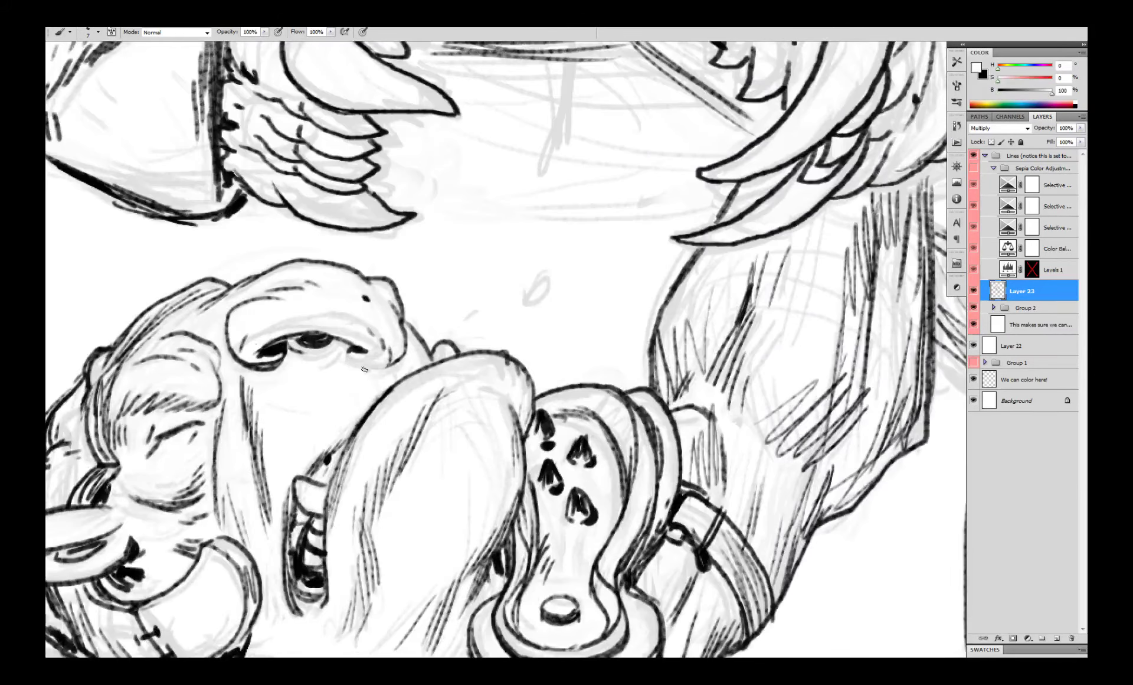
mouse_move(377, 370)
left_mouse_down()
mouse_move(402, 357)
mouse_move(407, 337)
mouse_move(405, 360)
left_mouse_up()
left_click_drag(295, 341, 361, 352)
scroll(358, 349, "down", 3)
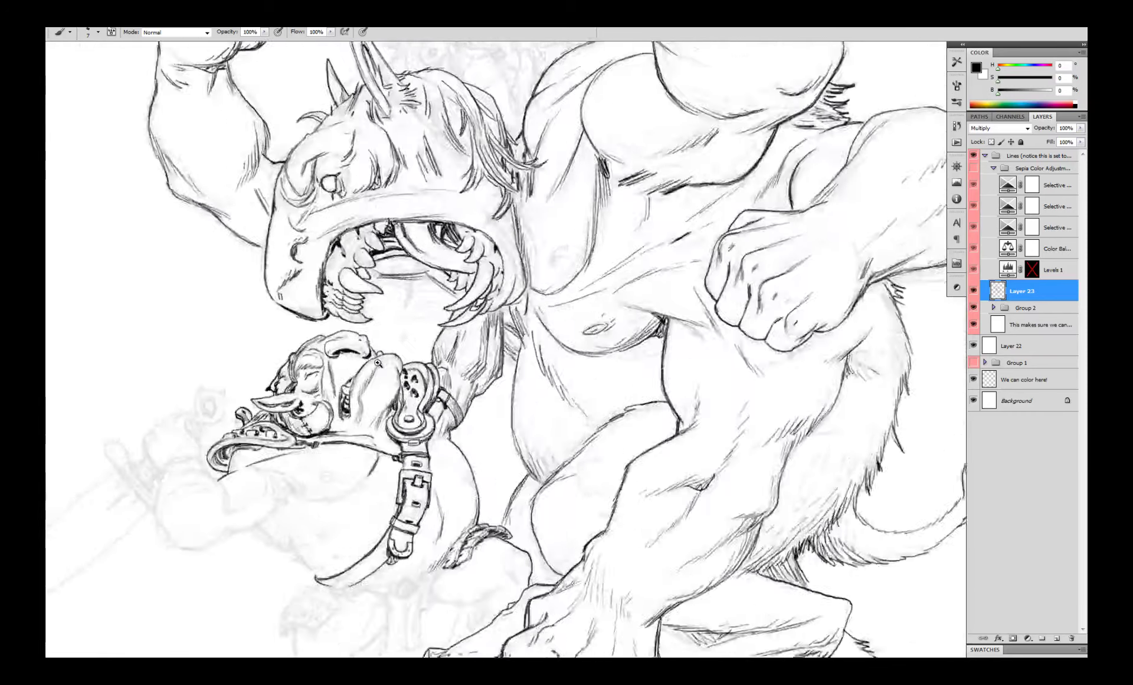
scroll(355, 345, "up", 3)
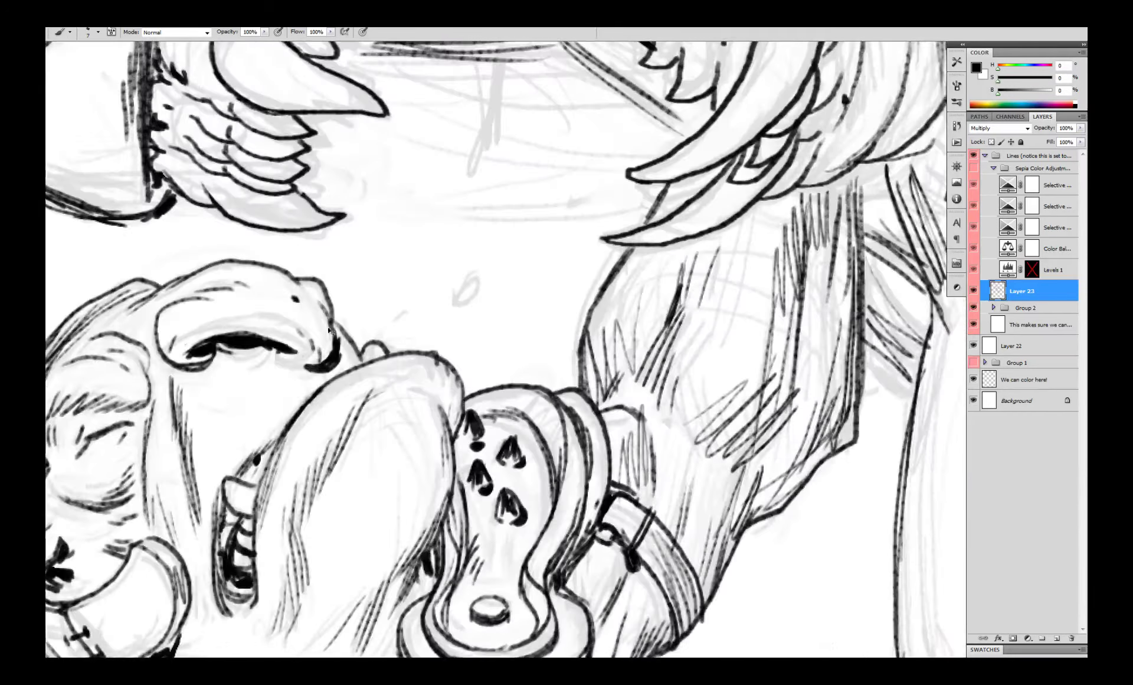
- Thin the heavy black at the arched fold's outer corner and erase the stray dot on the fold with white
mouse_move(278, 329)
left_mouse_down()
mouse_move(318, 359)
mouse_move(307, 339)
left_mouse_up()
scroll(301, 335, "down", 3)
scroll(309, 335, "up", 3)
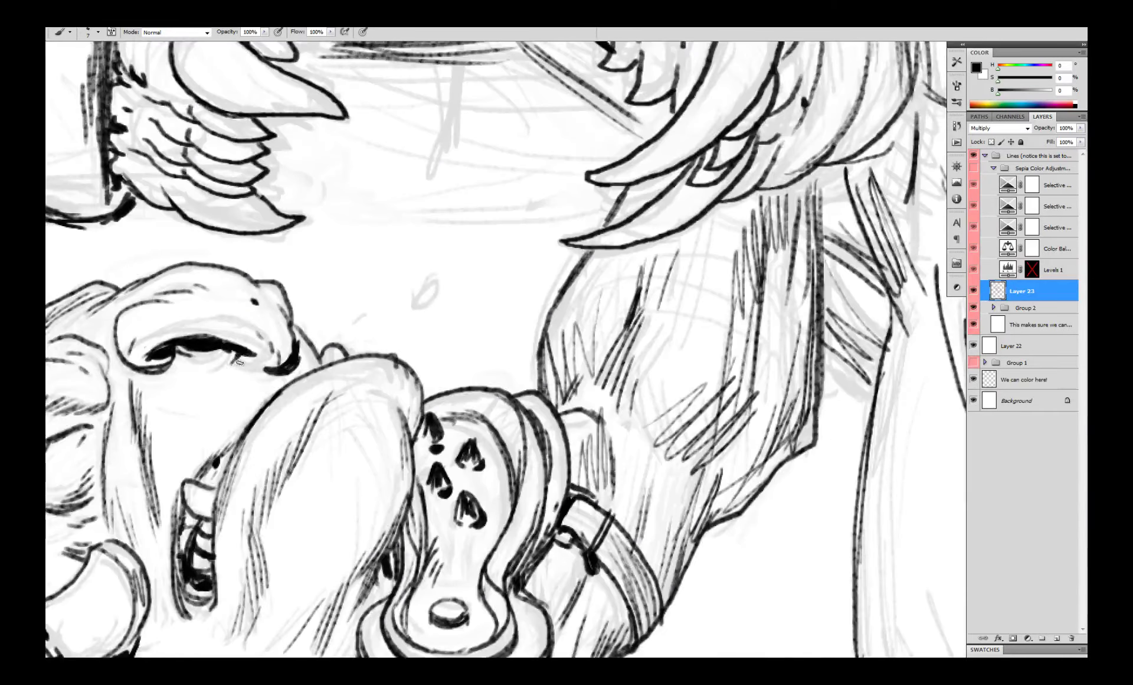
scroll(236, 361, "down", 3)
scroll(283, 271, "up", 4)
key("x")
mouse_move(289, 267)
left_mouse_down()
mouse_move(320, 337)
mouse_move(316, 254)
mouse_move(331, 306)
mouse_move(314, 354)
mouse_move(310, 343)
mouse_move(353, 334)
left_mouse_up()
scroll(353, 334, "down", 2)
key("x")
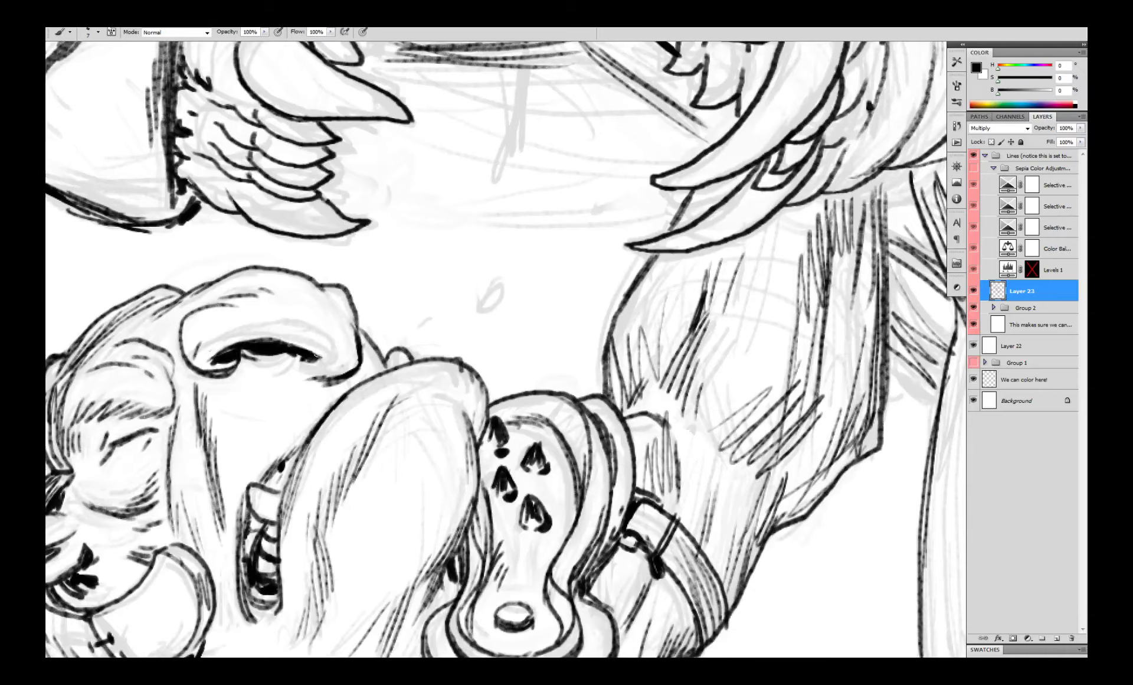
- Refine the ends and lower edge of the black arch beneath the fold with alternating black and white strokes
left_click_drag(318, 357, 209, 361)
scroll(384, 330, "down", 2)
scroll(351, 357, "up", 2)
key("x")
mouse_move(272, 324)
left_mouse_down()
mouse_move(231, 330)
mouse_move(263, 338)
left_mouse_up()
key("x")
mouse_move(250, 338)
left_mouse_down()
mouse_move(282, 328)
mouse_move(287, 352)
mouse_move(265, 383)
mouse_move(293, 378)
left_mouse_up()
- Check how the black arch on the smaller creature's head reads in the overall drawing and up close
key("ctrl+minus")
key("ctrl+minus")
key("ctrl+minus")
key("ctrl+plus")
key("ctrl+plus")
key("ctrl+plus")
key("x")
key("x")
key("x")
left_click(379, 327, "alt")
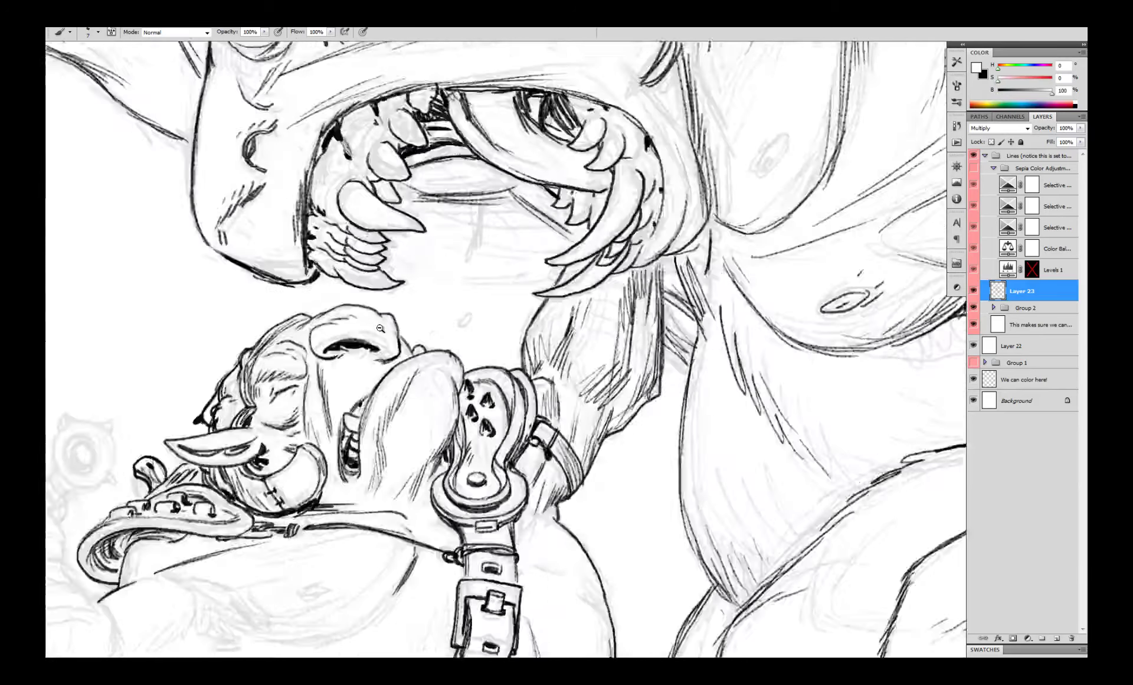
scroll(381, 328, "down", 3)
scroll(381, 328, "up", 3)
key("x")
scroll(392, 322, "down", 2)
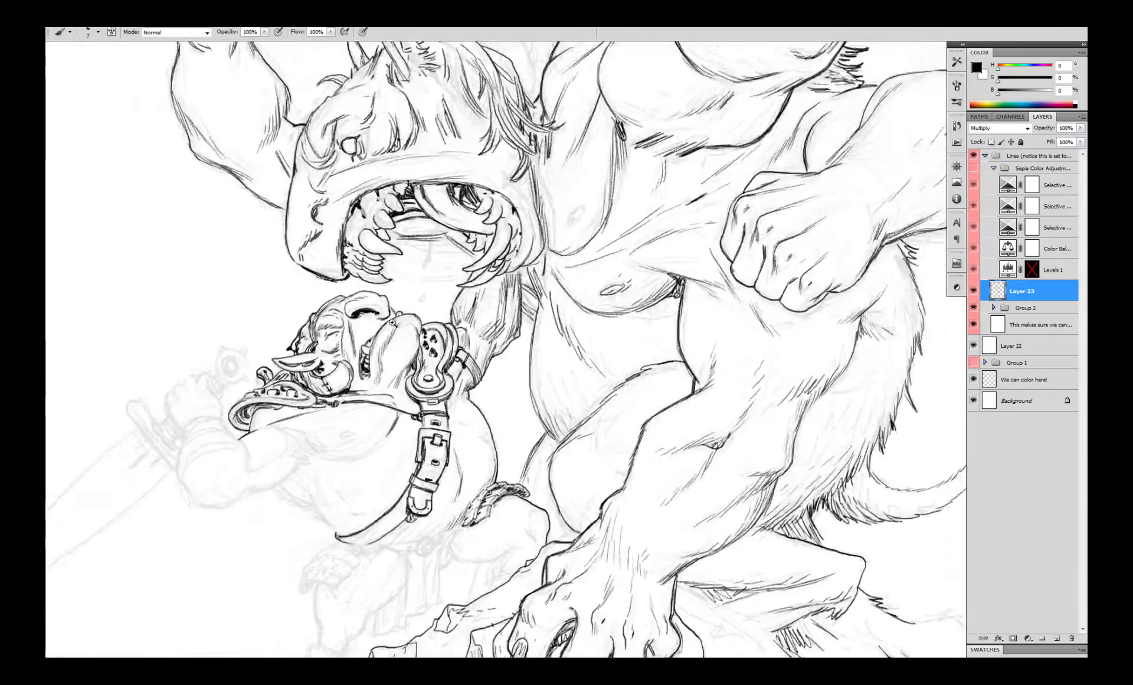
scroll(392, 323, "up", 3)
key("x")
key("x")
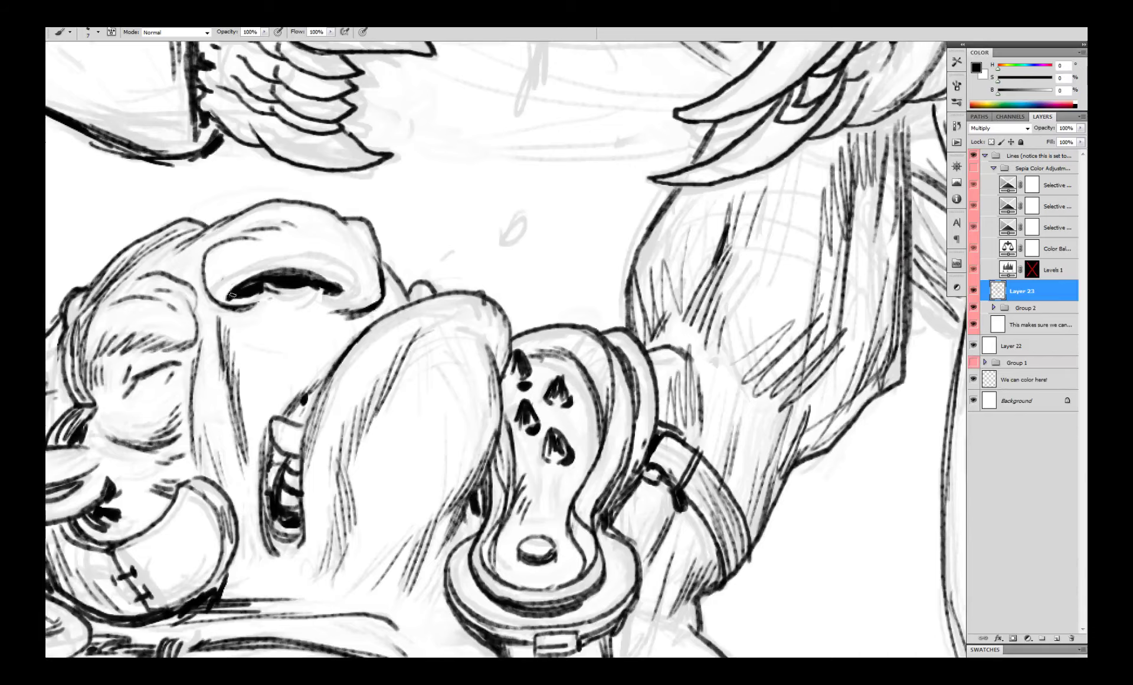
- Fill the gaps in the black hollow beneath the fold and smooth its lower edge
scroll(232, 293, "down", 3)
scroll(232, 294, "up", 3)
key("x")
key("x")
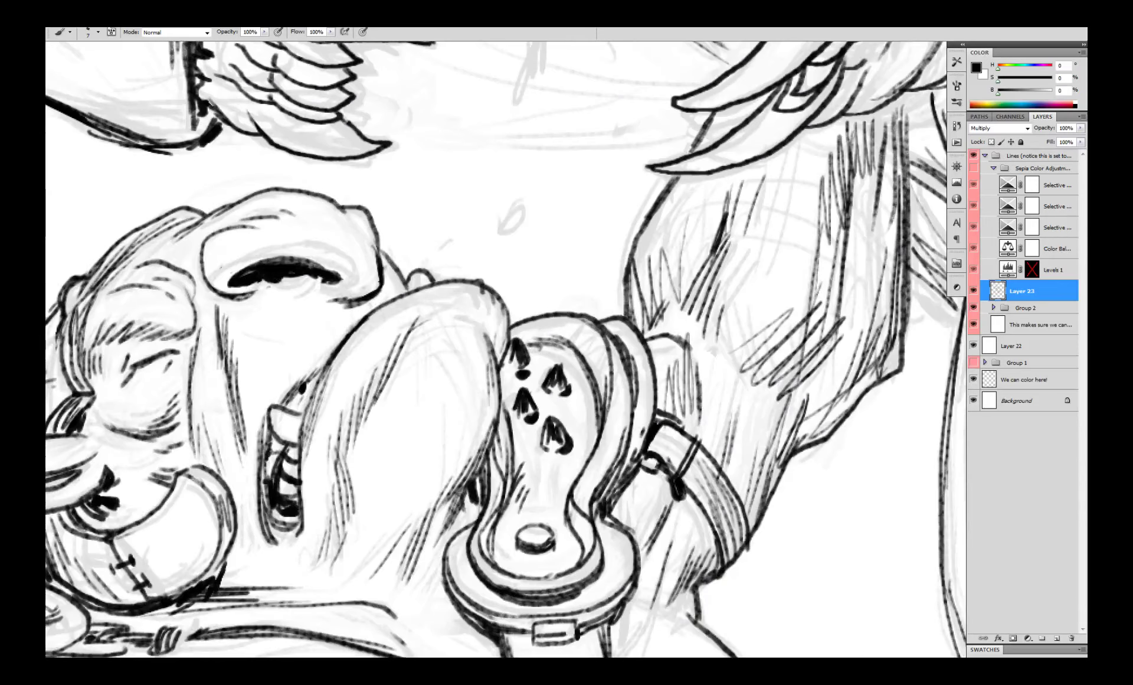
key("x")
key("x")
key("x")
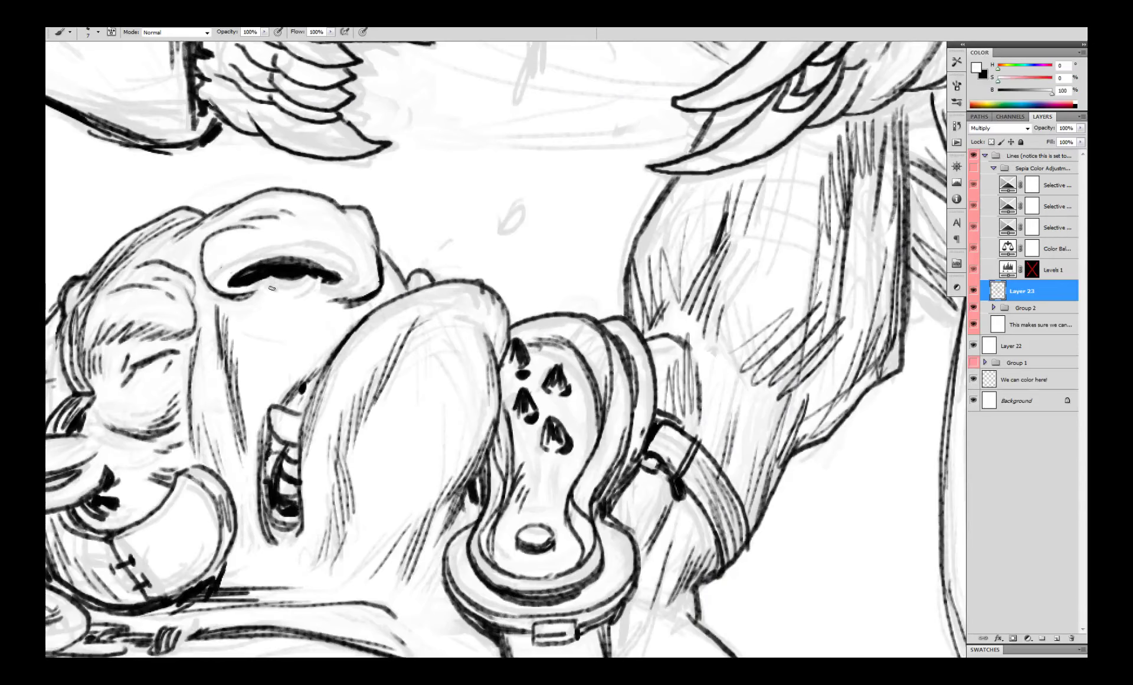
key("x")
left_click_drag(272, 287, 328, 276)
key("x")
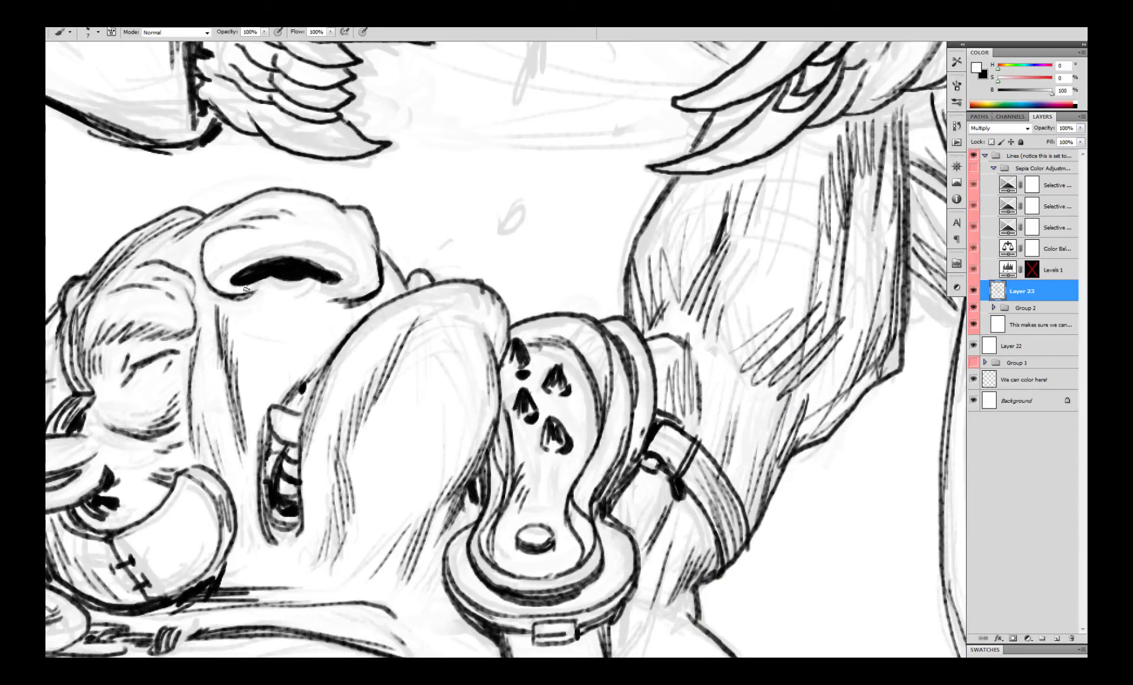
- Reshape the black hollow into a wide solid crescent and touch up the fold's contour around it
left_click(372, 271, "alt")
left_click(386, 287, "ctrl")
key("x")
left_click_drag(313, 253, 324, 269)
key("x")
mouse_move(328, 255)
left_mouse_down()
mouse_move(300, 267)
mouse_move(271, 265)
left_mouse_up()
key("x")
key("x")
key("x")
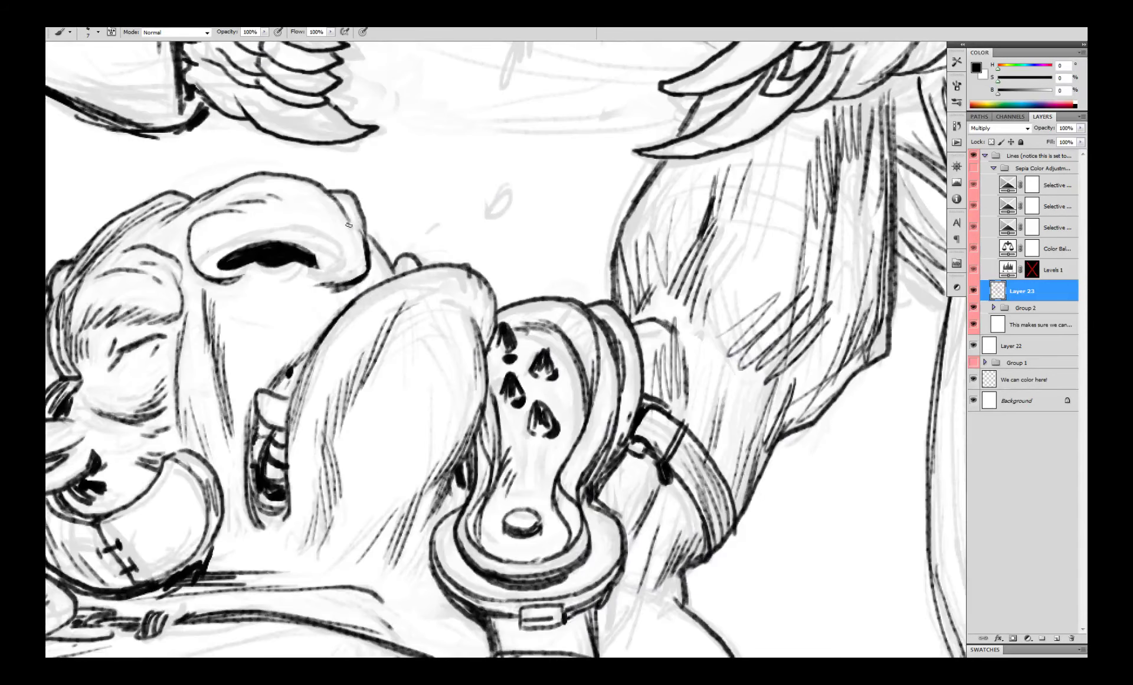
left_click_drag(199, 213, 341, 226)
left_click_drag(253, 374, 261, 364)
- Review the smaller creature's head, shoulder strap and belly in close-up and within the full drawing
left_click(388, 358, "alt")
left_click(389, 358, "alt")
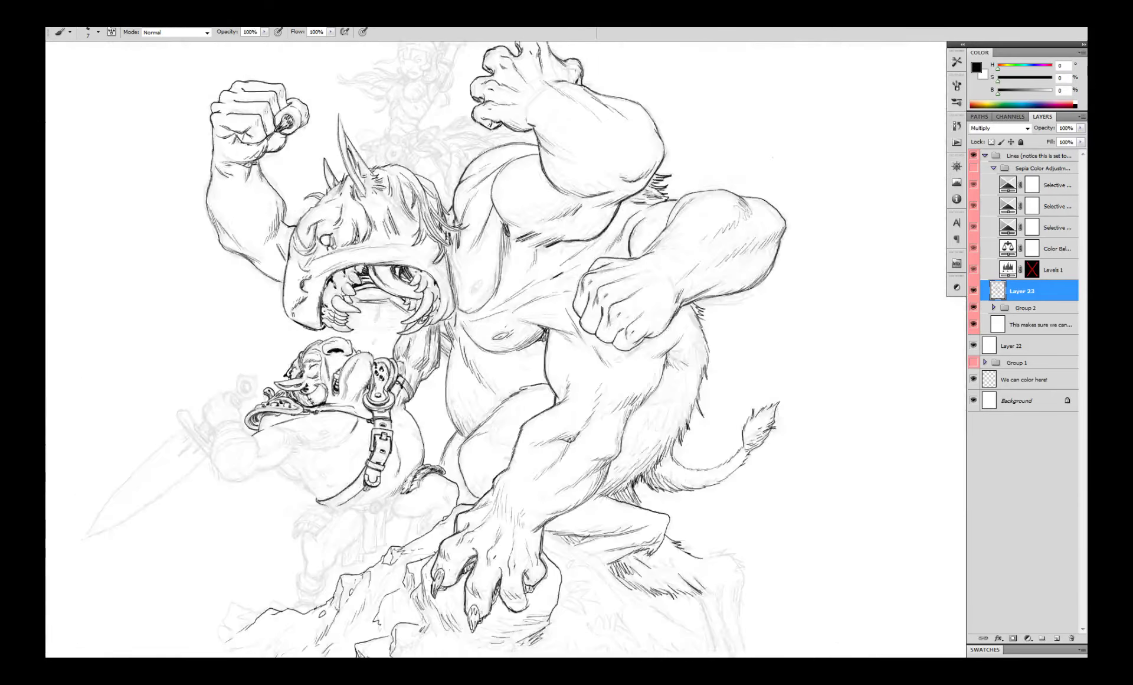
left_click(390, 404, "ctrl")
left_click(389, 405, "ctrl")
mouse_move(321, 227)
left_mouse_down()
mouse_move(331, 260)
mouse_move(321, 270)
left_mouse_up()
left_click_drag(331, 297, 298, 429)
left_click(278, 470, "alt")
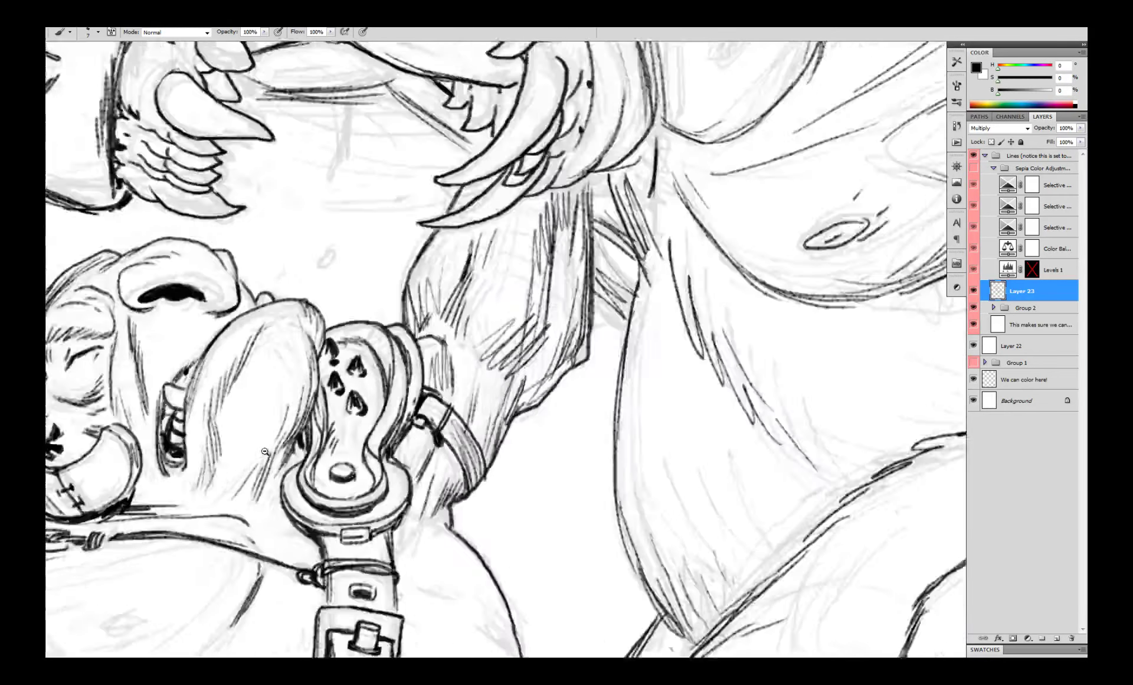
left_click(277, 470, "alt")
left_click_drag(228, 485, 370, 369)
scroll(231, 326, "down", 1)
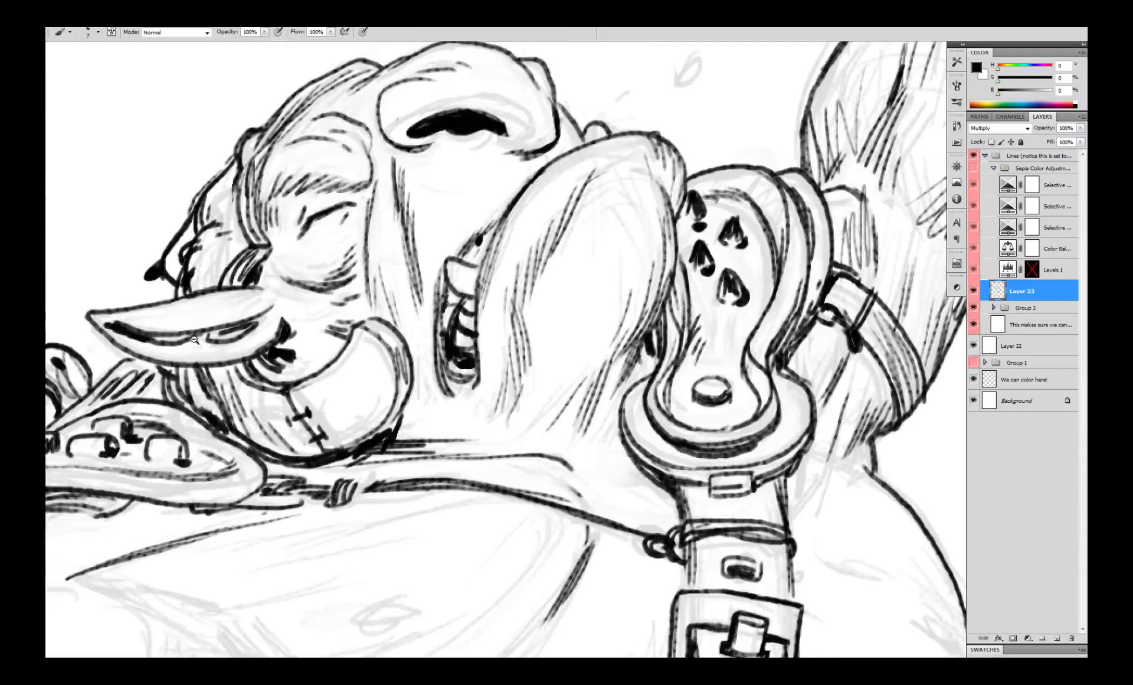
scroll(195, 342, "down", 3)
scroll(286, 330, "up", 4)
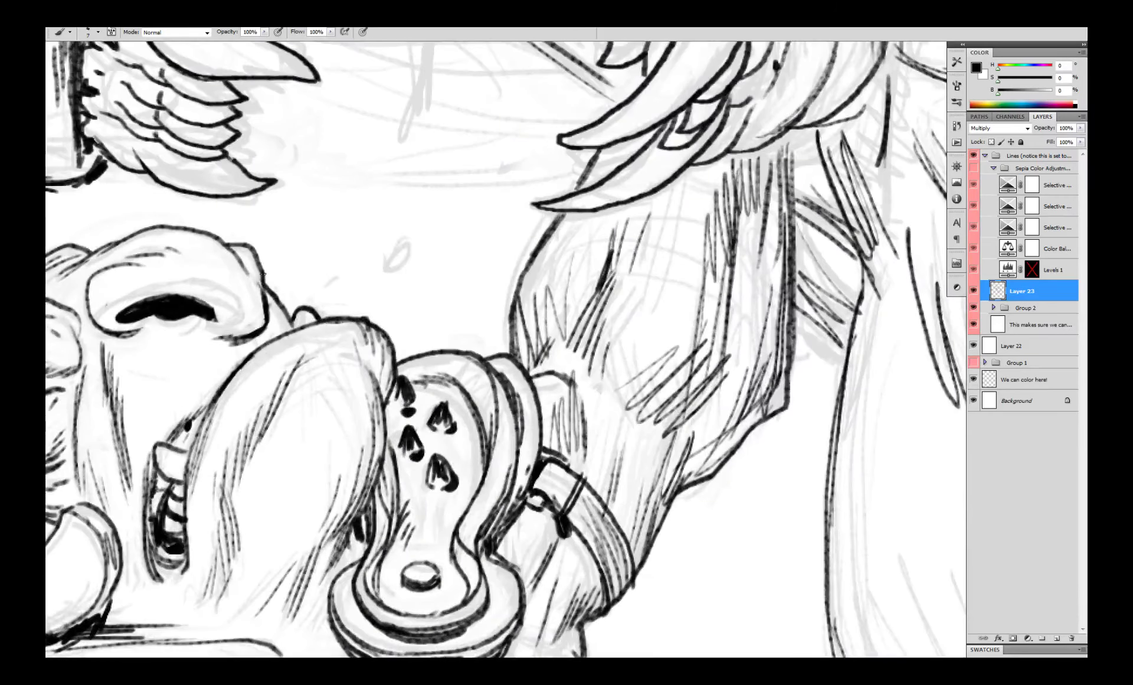
left_click_drag(260, 261, 425, 294)
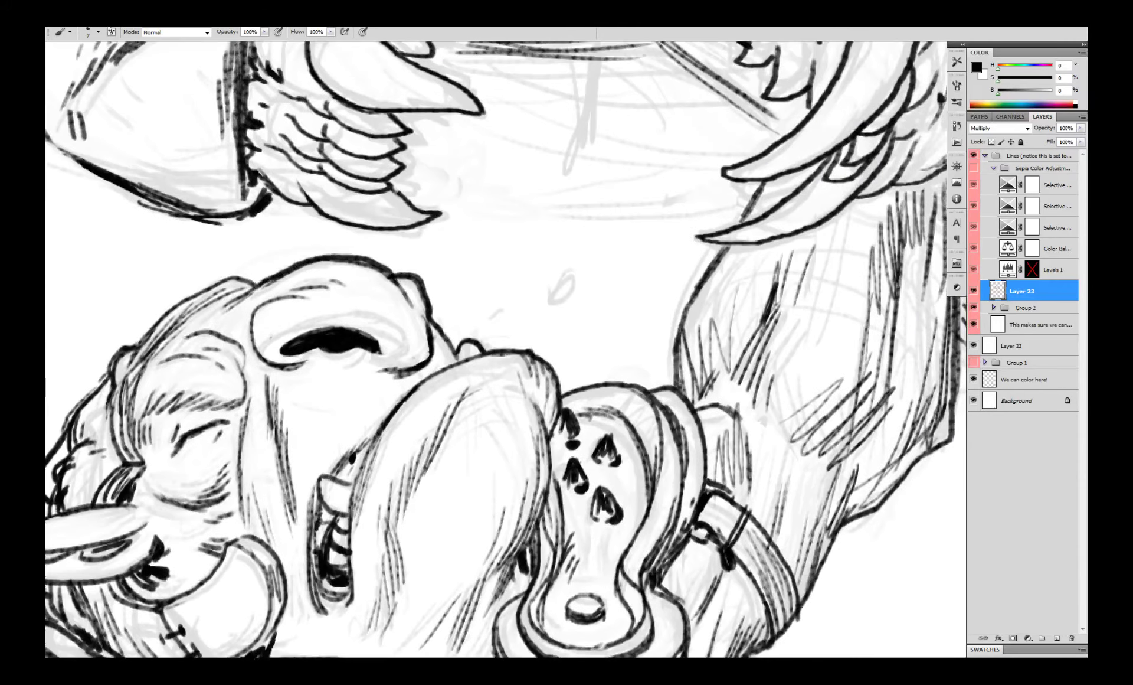
key("ctrl+0")
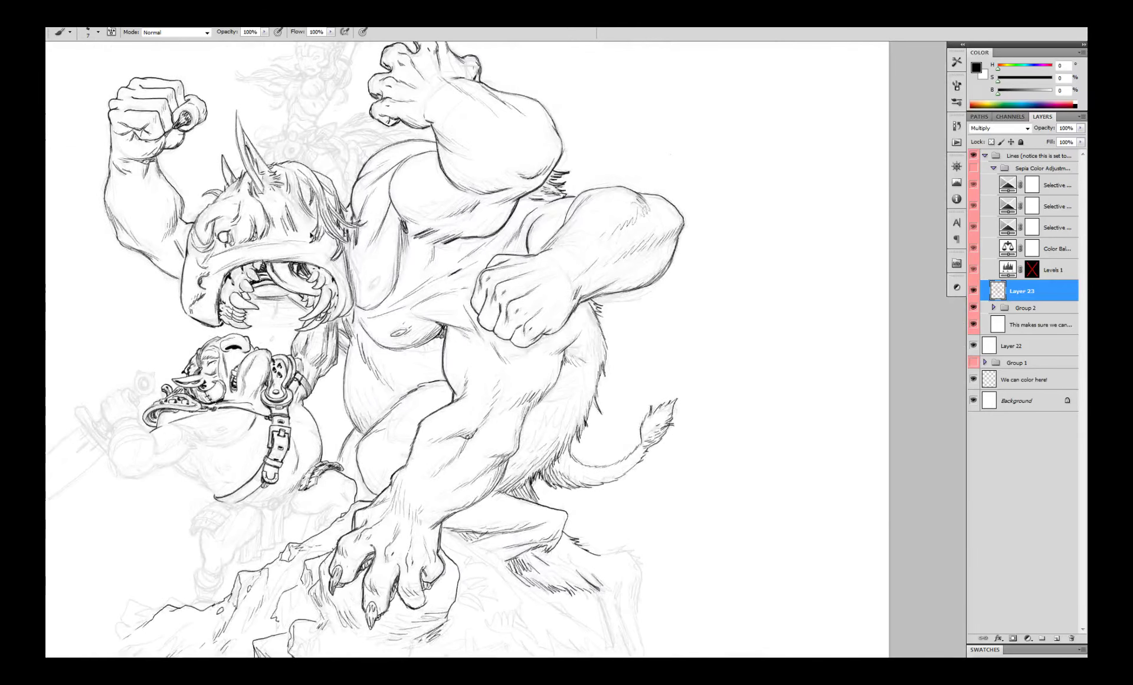
left_click_drag(239, 391, 365, 242)
key("ctrl+plus")
key("ctrl+plus")
key("ctrl+plus")
left_click_drag(466, 221, 412, 275)
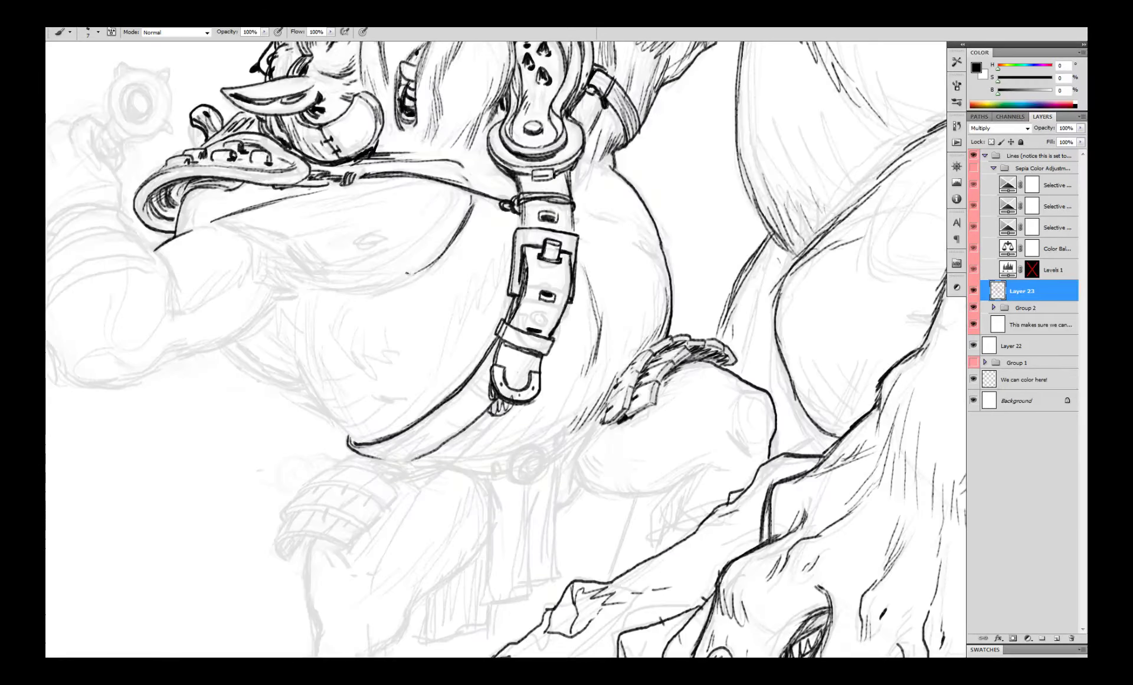
key("ctrl+0")
scroll(414, 225, "up", 6)
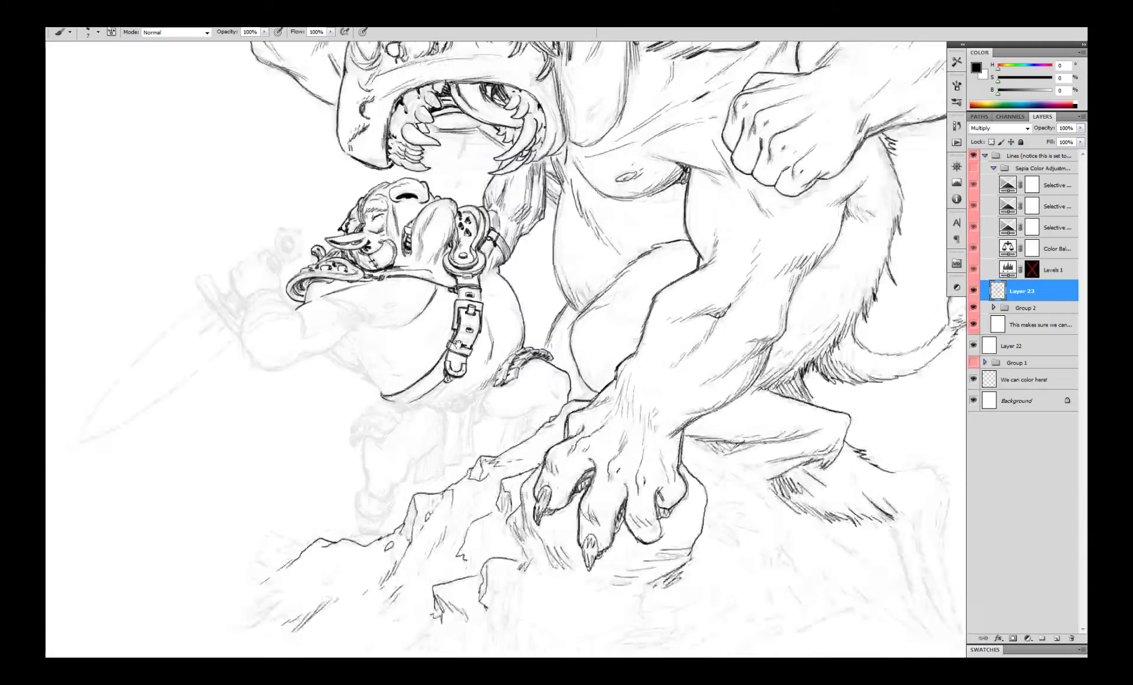
- Ink the small droplet between the large creature's jaws and the smaller creature's head
key("ctrl+0")
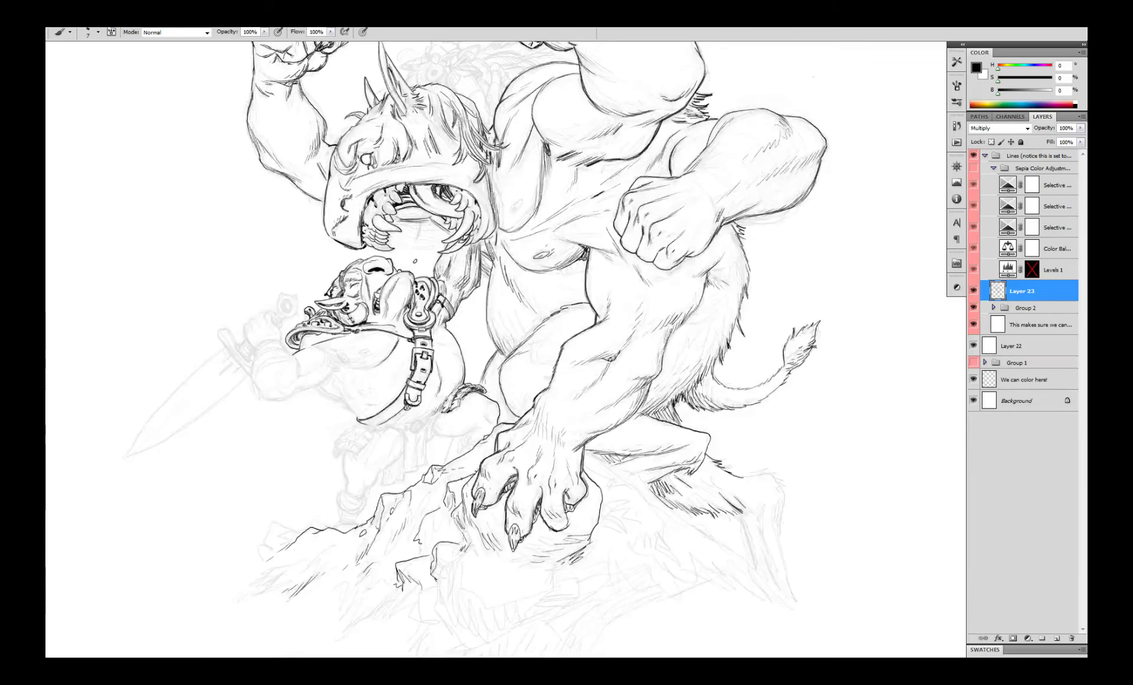
scroll(392, 263, "up", 2)
key("ctrl+0")
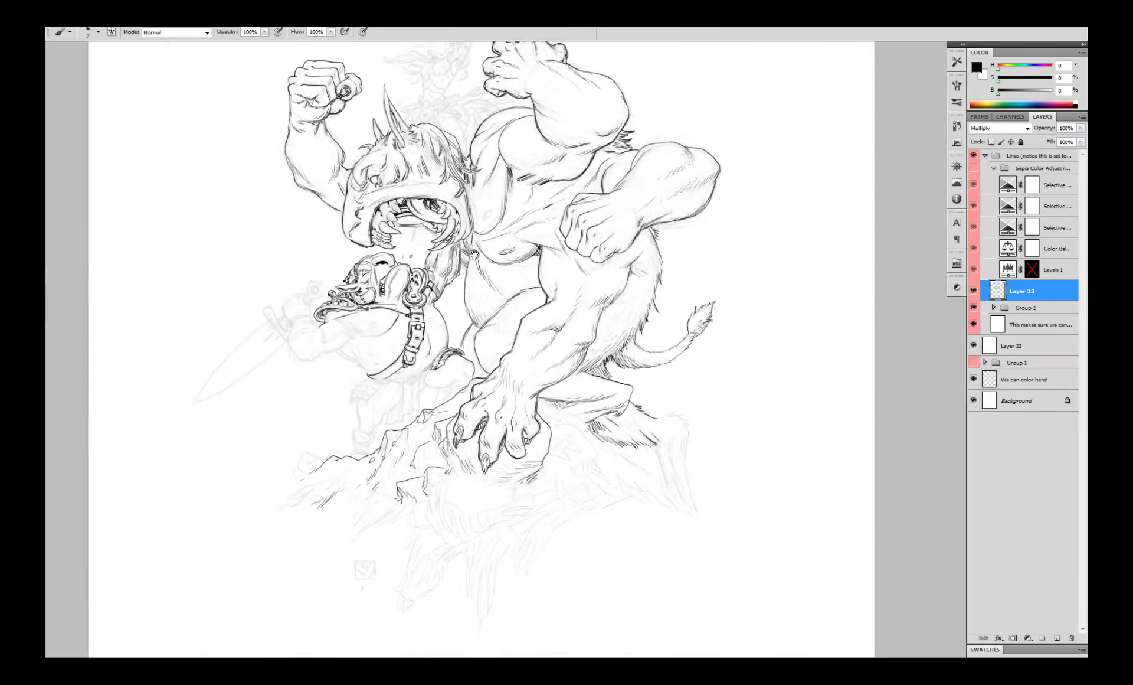
scroll(396, 242, "down", 2)
scroll(448, 277, "up", 2)
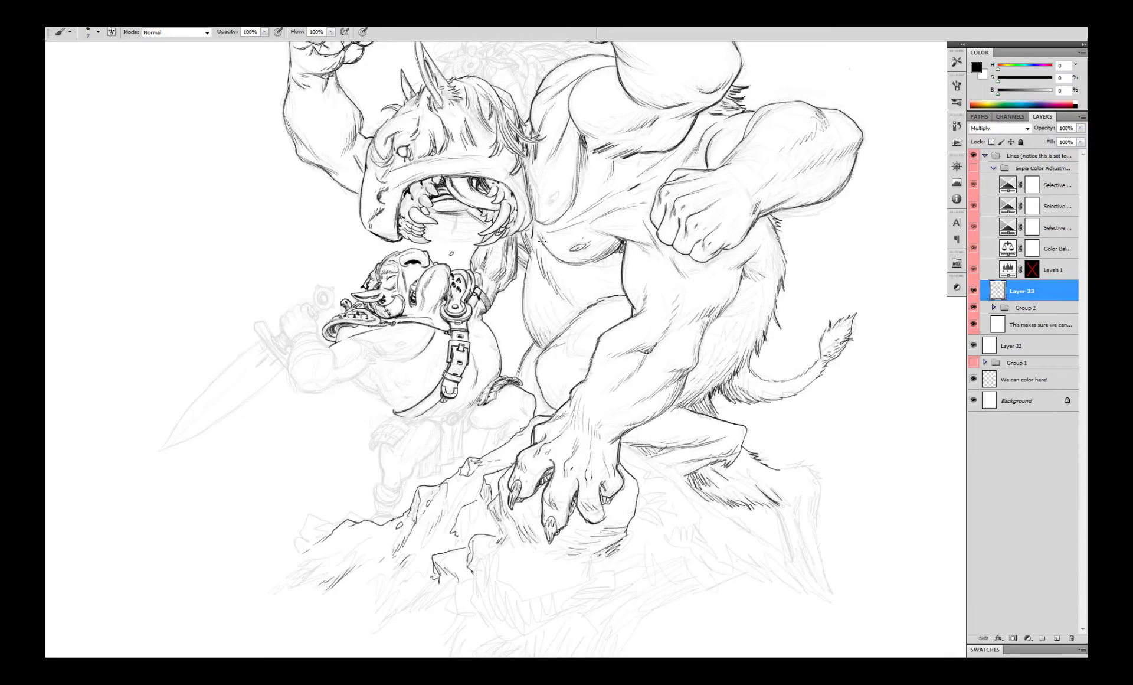
- Compare the sketch with and without the inks on Layer 23 and leave that layer hidden
left_click_drag(543, 294, 534, 413)
key("ctrl+minus")
key("ctrl+minus")
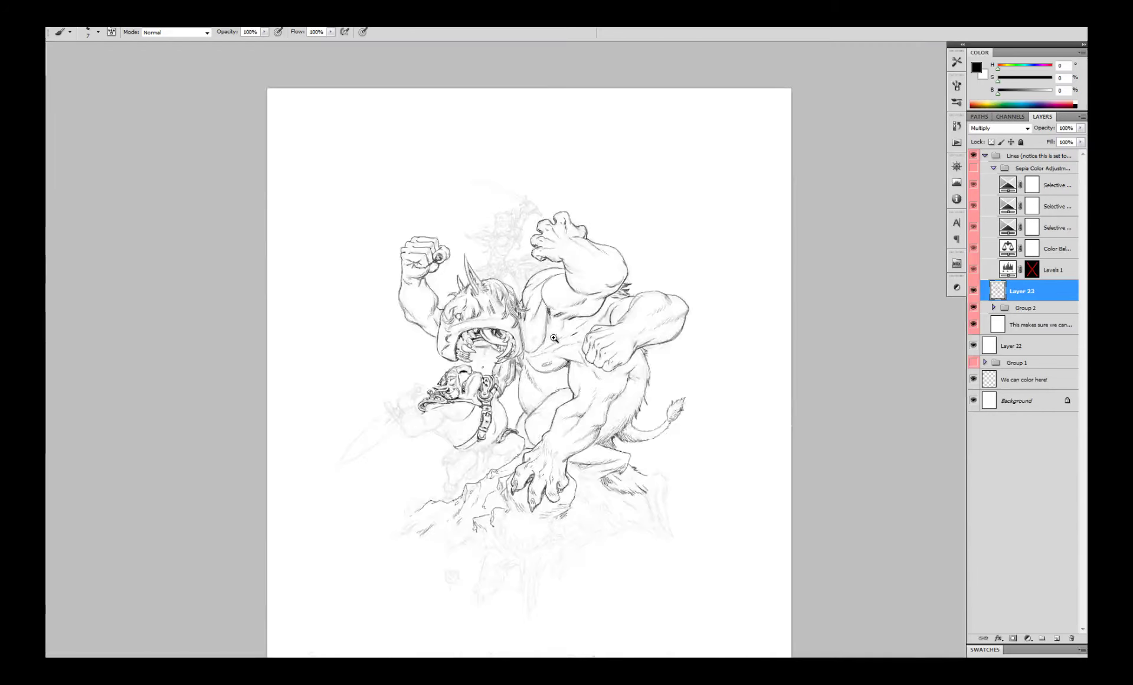
key("ctrl+plus")
key("ctrl+plus")
left_click_drag(694, 259, 712, 269)
left_click(974, 291)
left_click(973, 291)
left_click(974, 290)
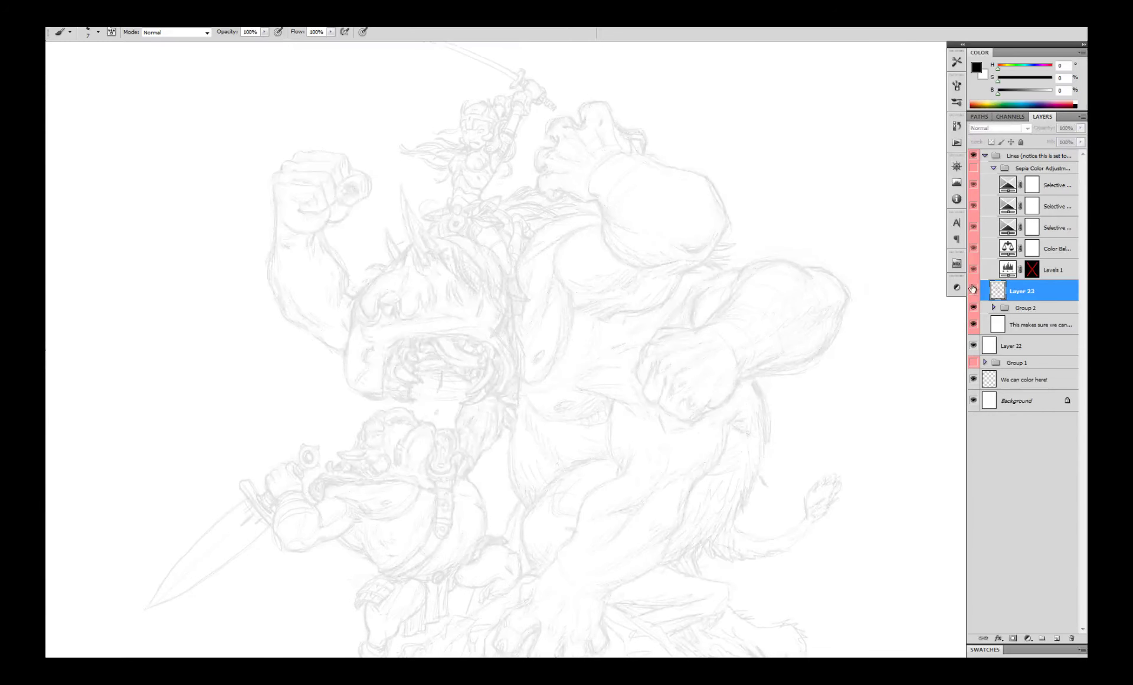
left_click(974, 291)
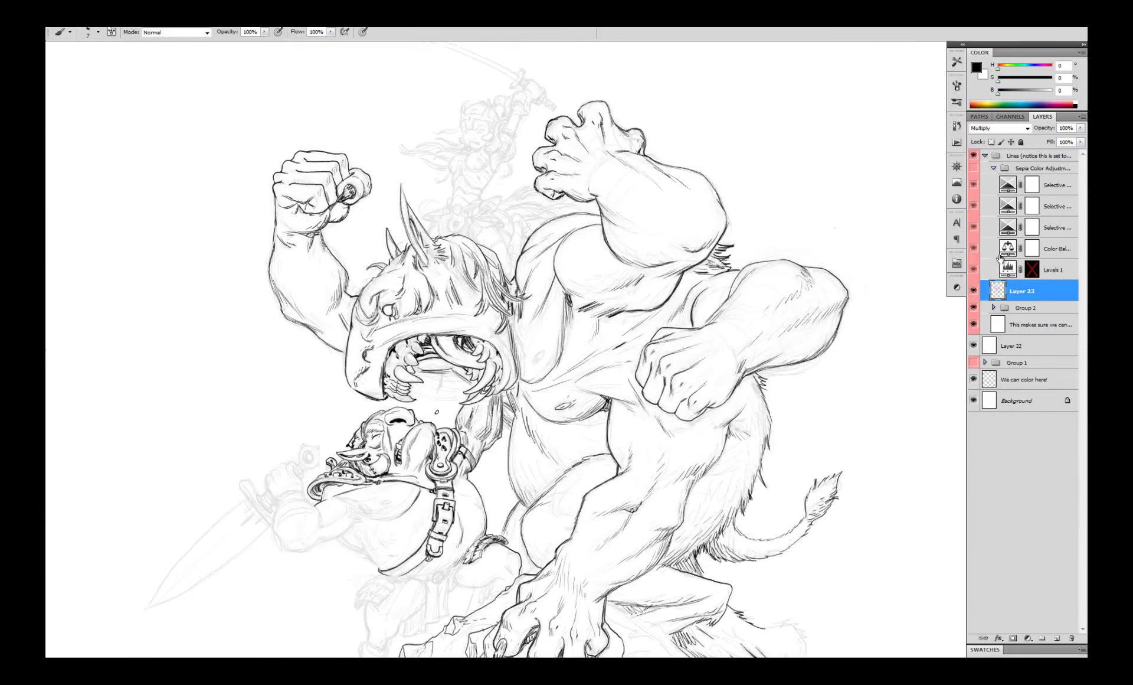
left_click(974, 293)
- Set Group 2 to 100% opacity, then place Layer 22 directly above it at 82% opacity
left_click(1026, 306)
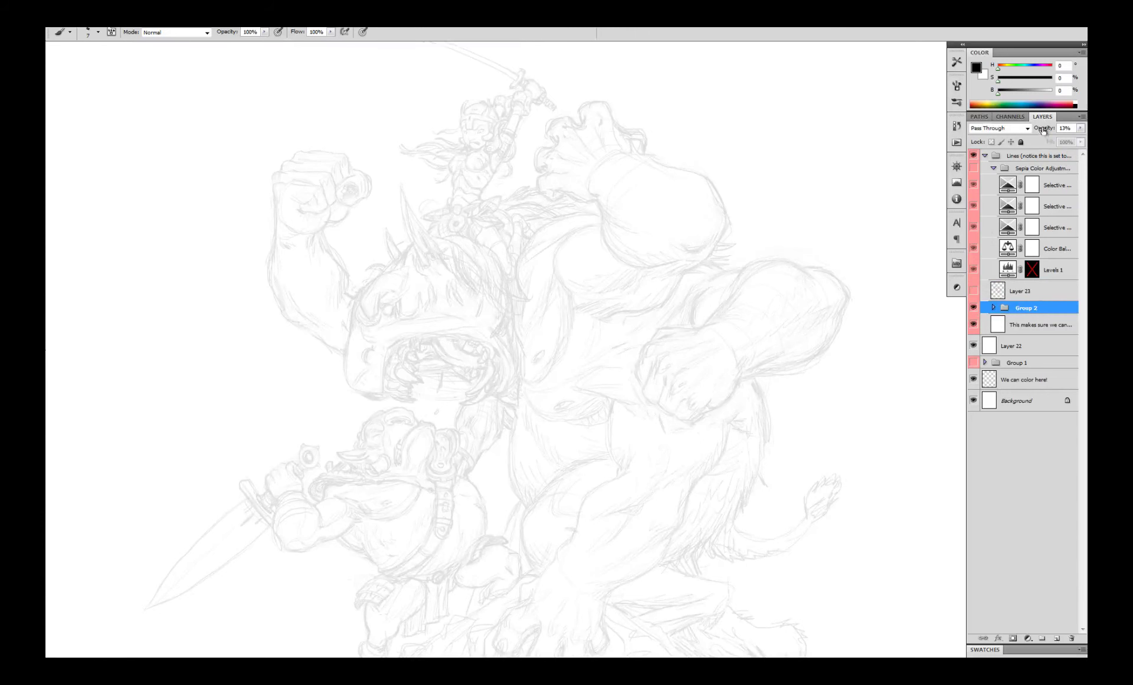
left_click_drag(1043, 130, 1063, 130)
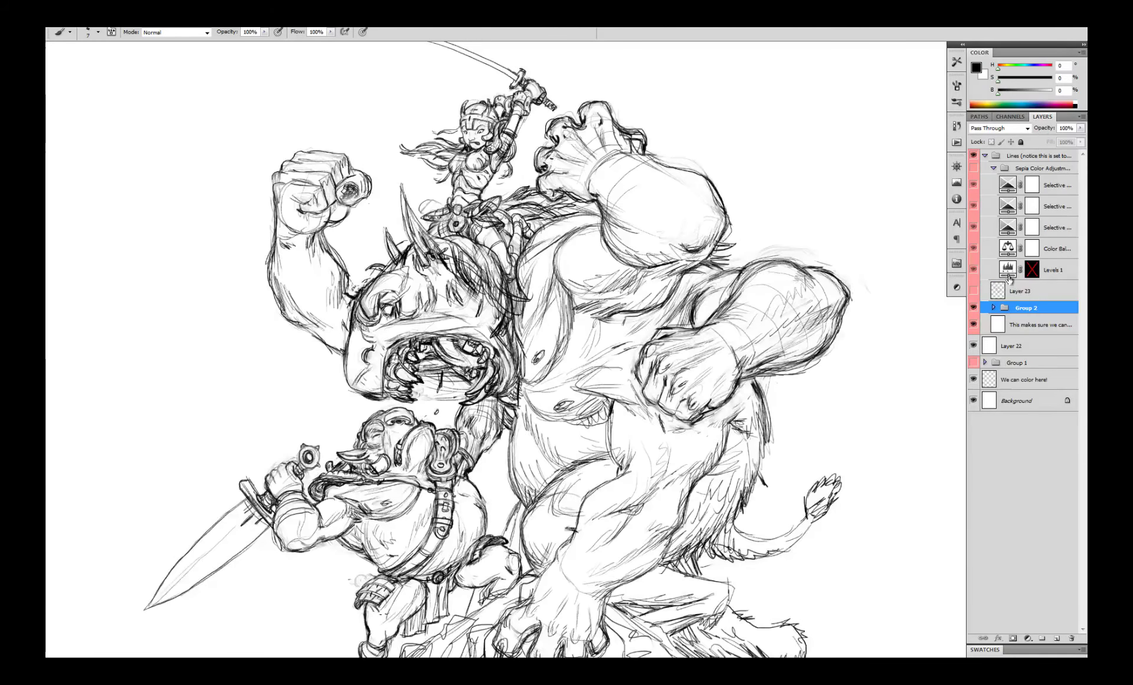
left_click_drag(990, 347, 1004, 301)
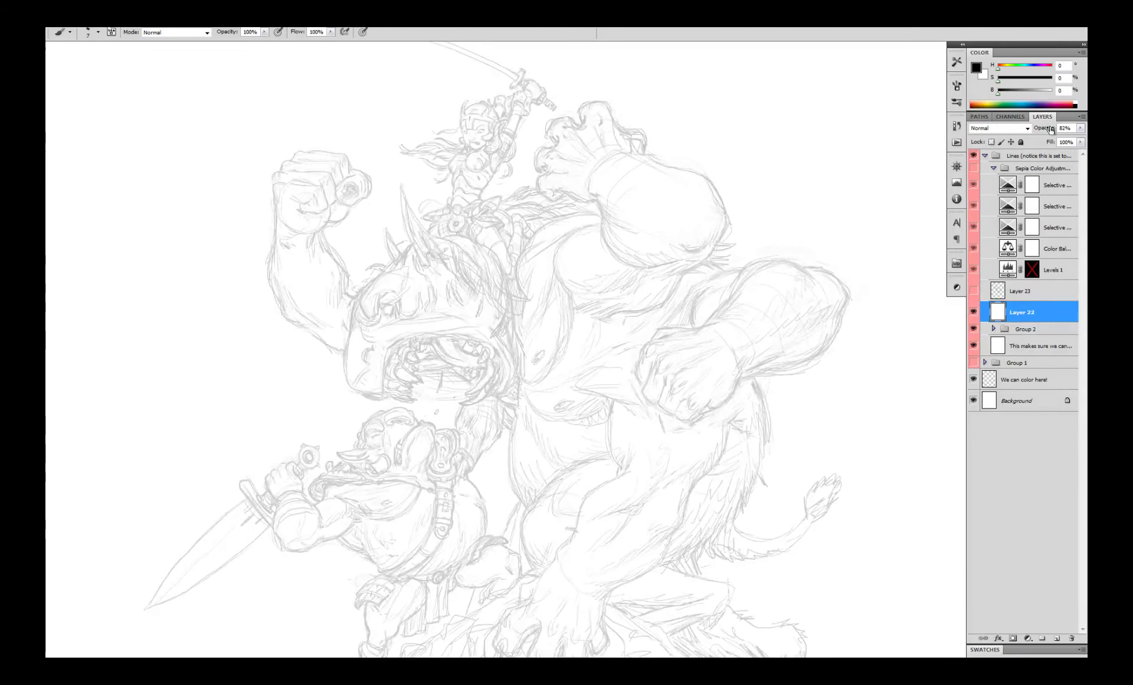
- Hide Layer 22, expand Group 2 and delete Group 1
left_click(973, 312)
left_click(994, 329)
left_click_drag(1017, 426, 1072, 638)
left_click(1040, 409)
- Erase the wrap lines from the smaller creature's sword-arm forearm on Layer 21 copy 2
left_click_drag(791, 515, 860, 394)
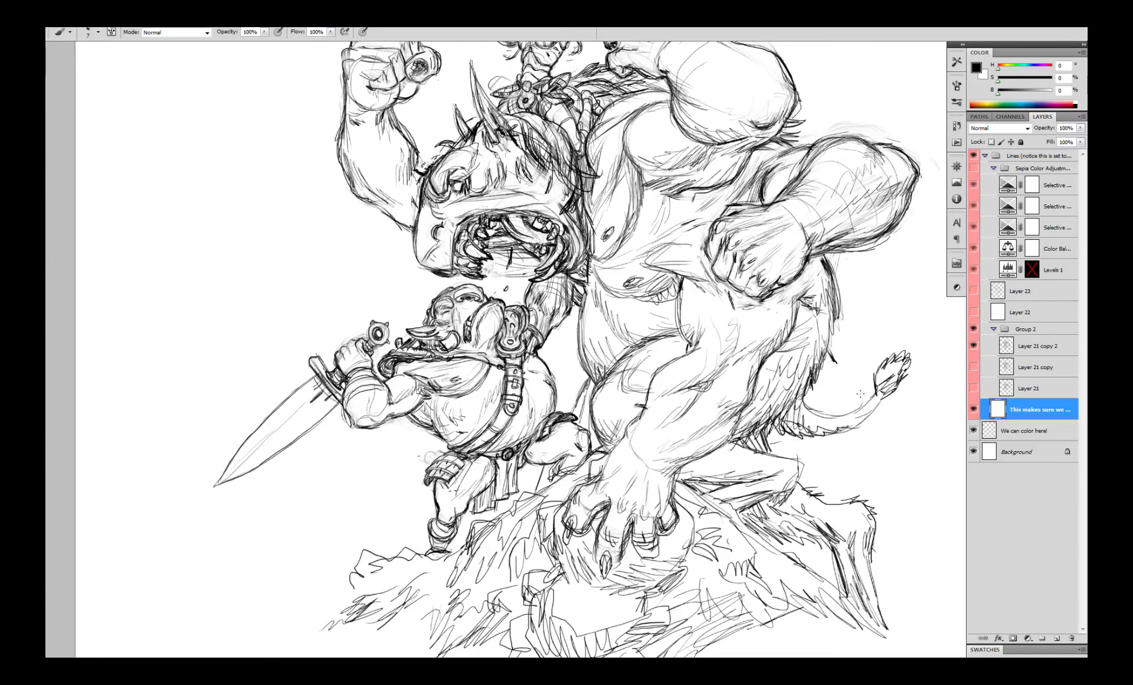
left_click_drag(860, 393, 889, 387)
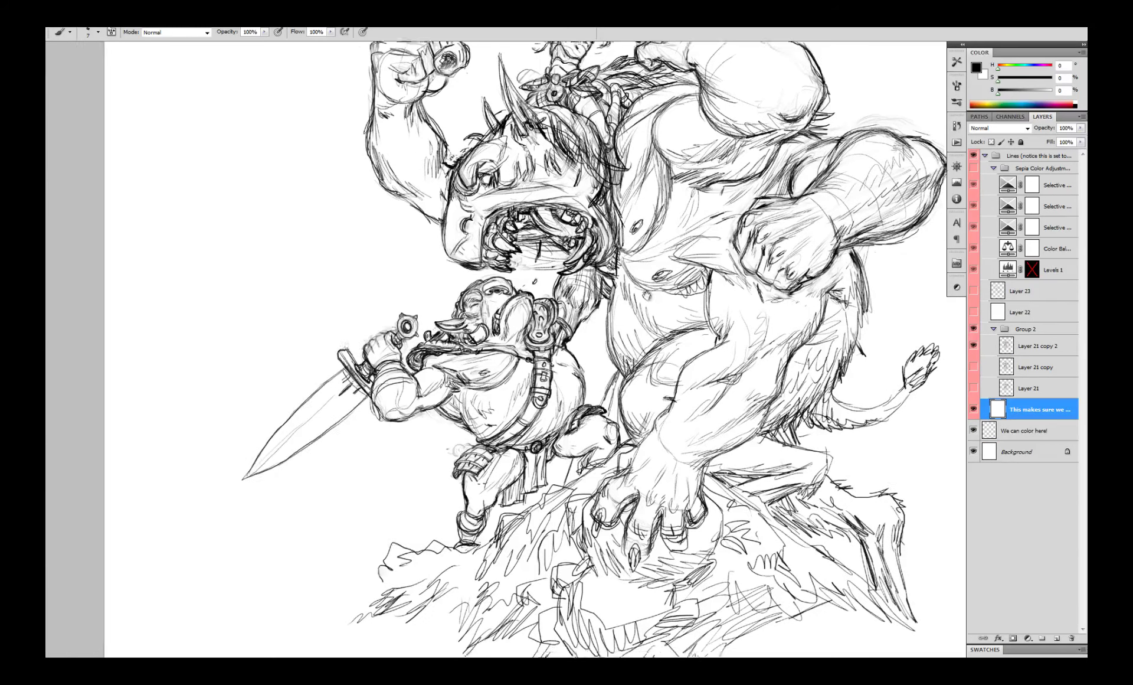
scroll(666, 295, "down", 4)
scroll(647, 289, "up", 3)
scroll(551, 325, "up", 3)
left_click_drag(459, 321, 500, 313)
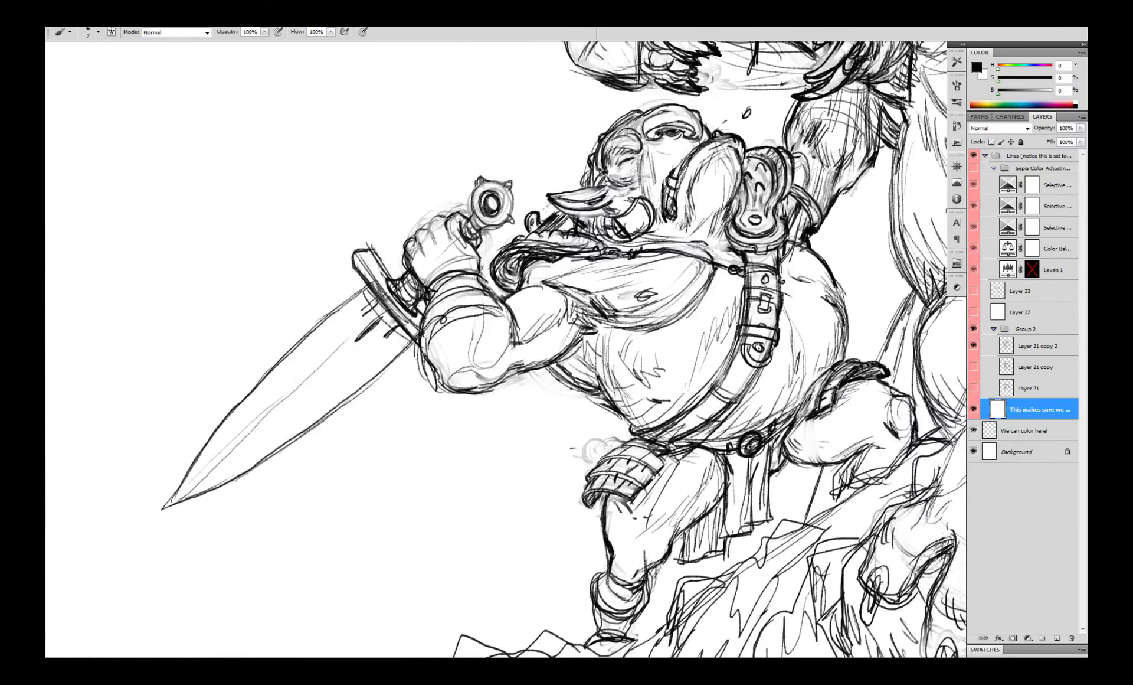
key("e")
left_click(1018, 351)
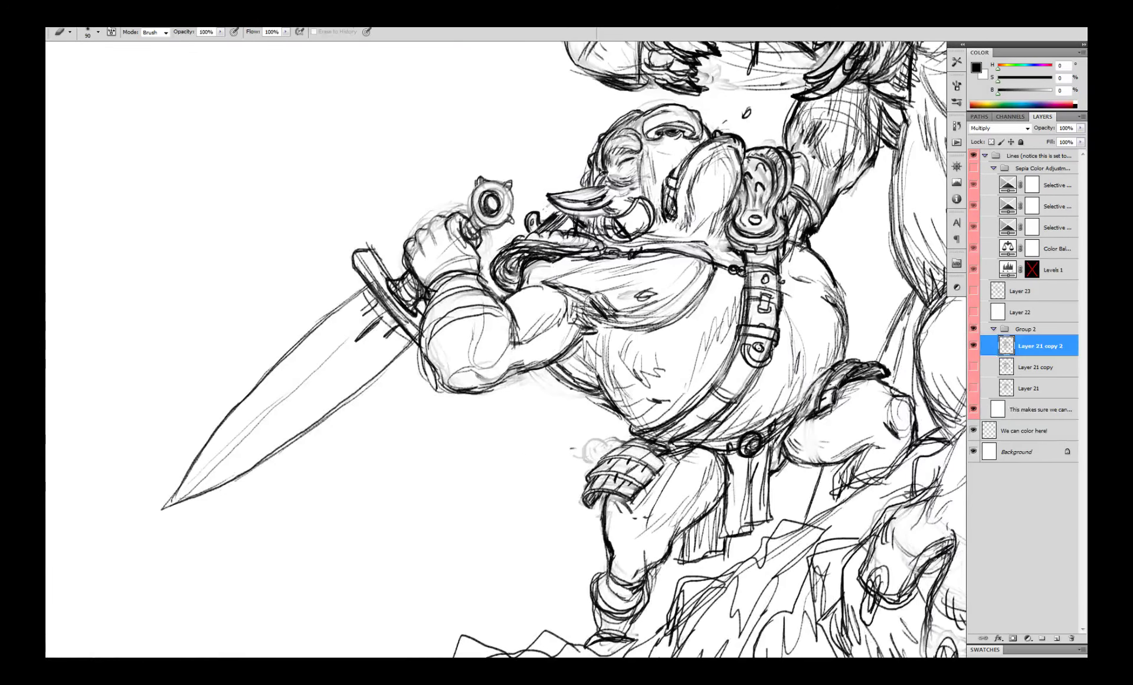
left_click(974, 345)
left_click(974, 346)
mouse_move(495, 314)
left_mouse_down()
mouse_move(461, 324)
mouse_move(444, 297)
left_mouse_up()
key("b")
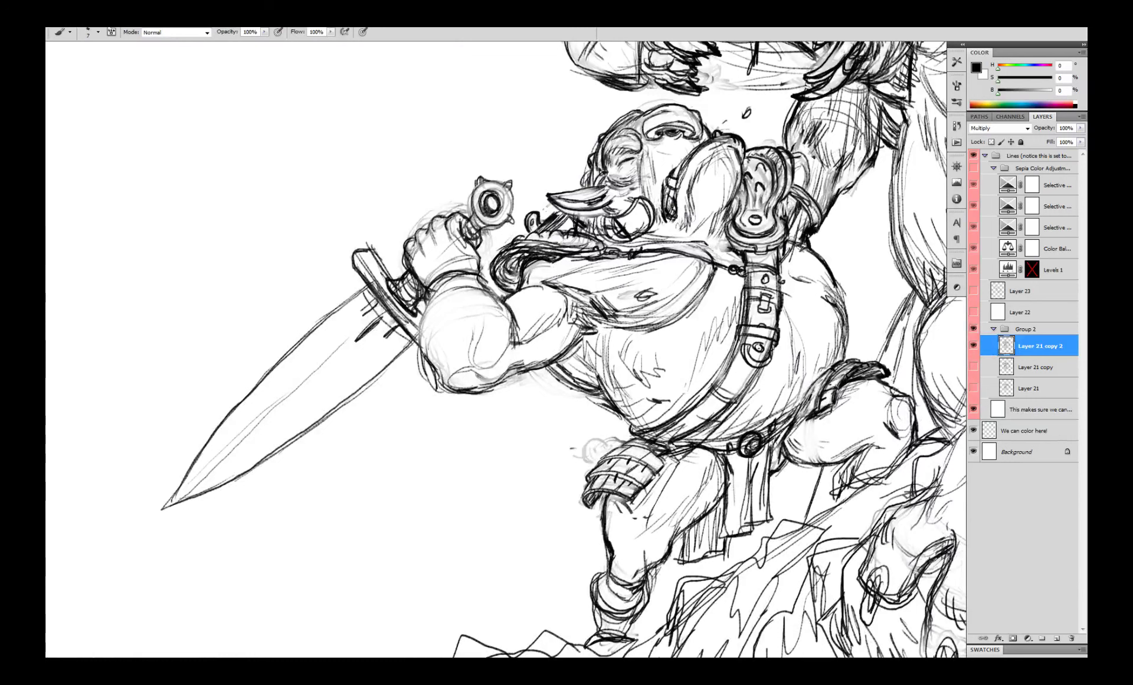
- Touch up the fingers of the sword-gripping fist with alternating black and white strokes
key("x")
key("x")
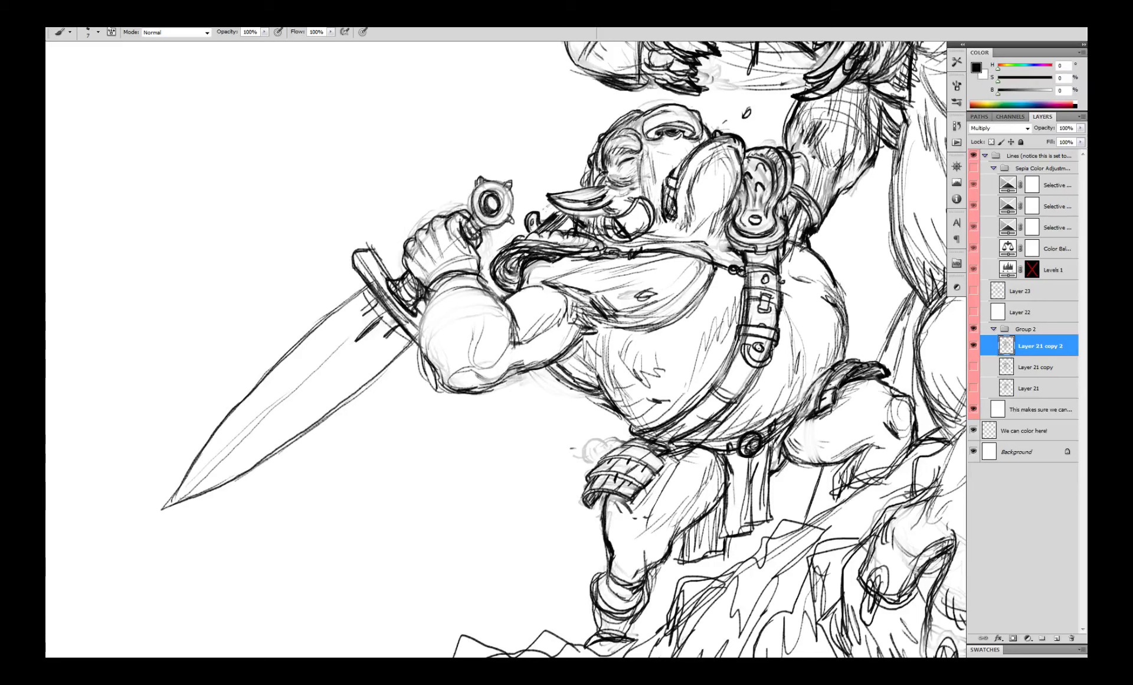
key("x")
key("x")
key("x")
left_click_drag(463, 226, 467, 241)
key("x")
key("x")
key("x")
key("x")
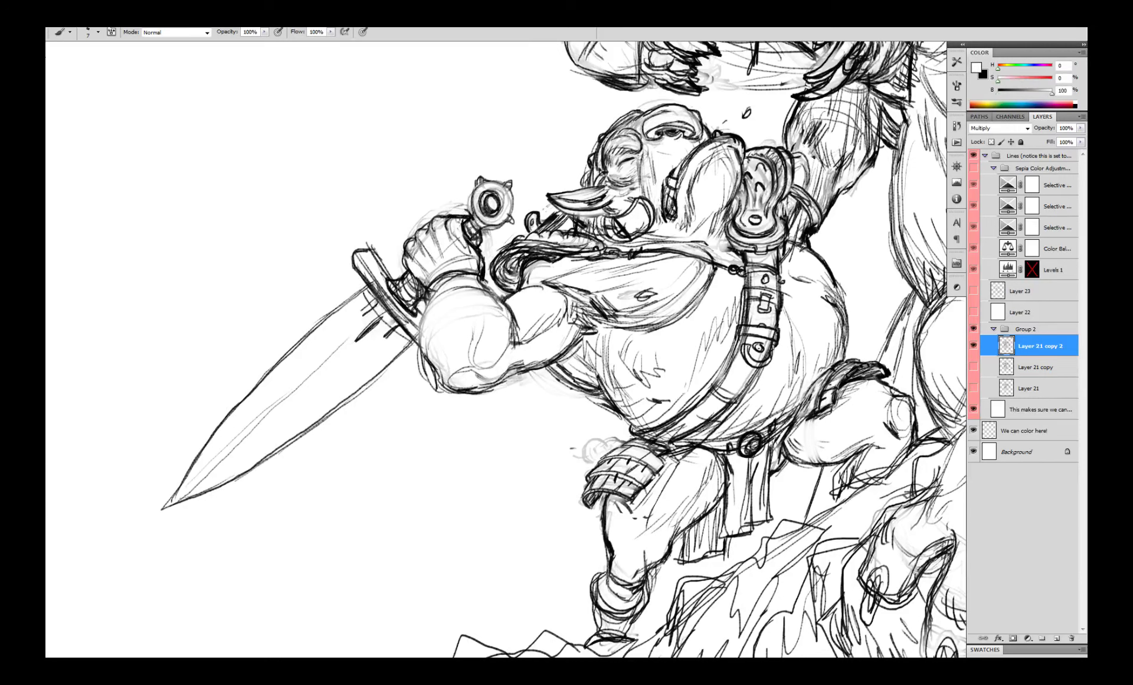
key("x")
key("x")
key("x")
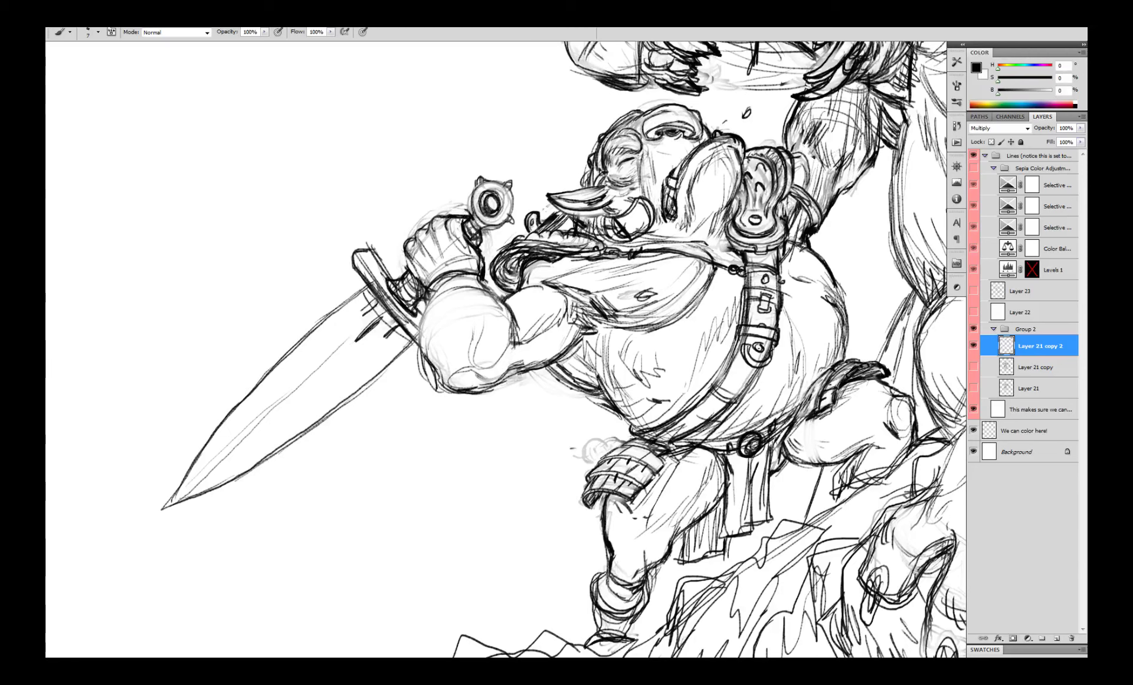
- Redraw the rounded knuckles, finger divisions and outer edge of the sword-gripping fist
scroll(491, 206, "up", 1)
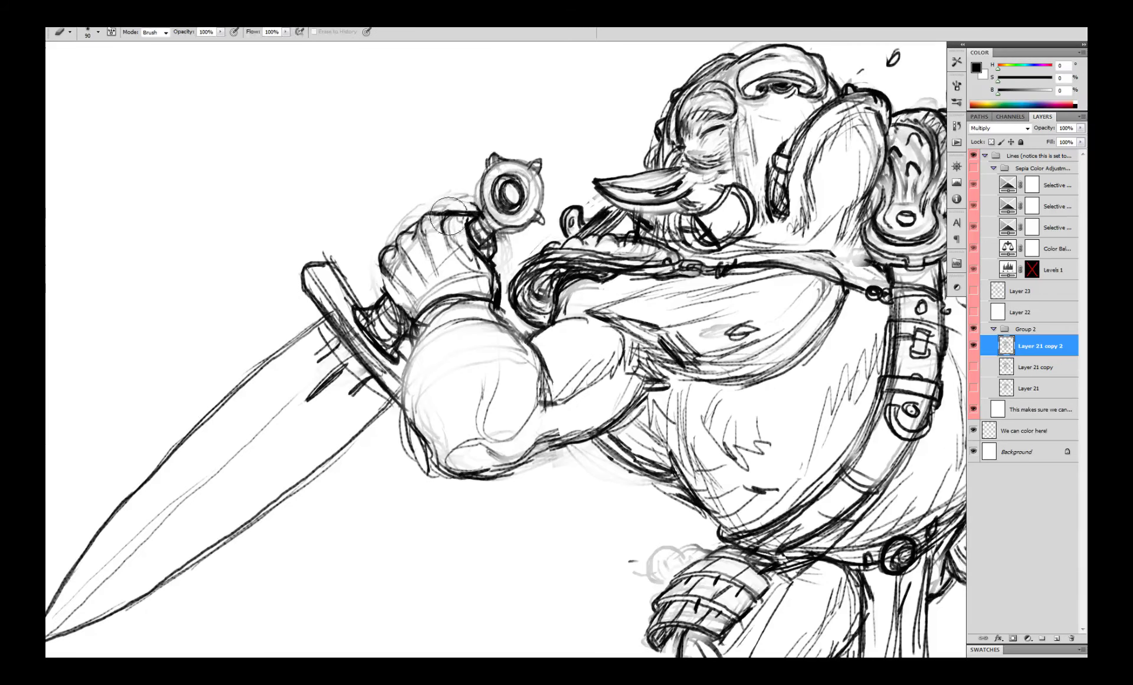
mouse_move(460, 212)
left_mouse_down()
mouse_move(378, 263)
mouse_move(403, 231)
mouse_move(382, 263)
left_mouse_up()
key("ctrl+z")
left_click_drag(406, 222, 395, 239)
left_click_drag(435, 209, 416, 224)
left_click_drag(462, 205, 451, 219)
left_click_drag(399, 238, 421, 282)
left_click_drag(424, 220, 435, 264)
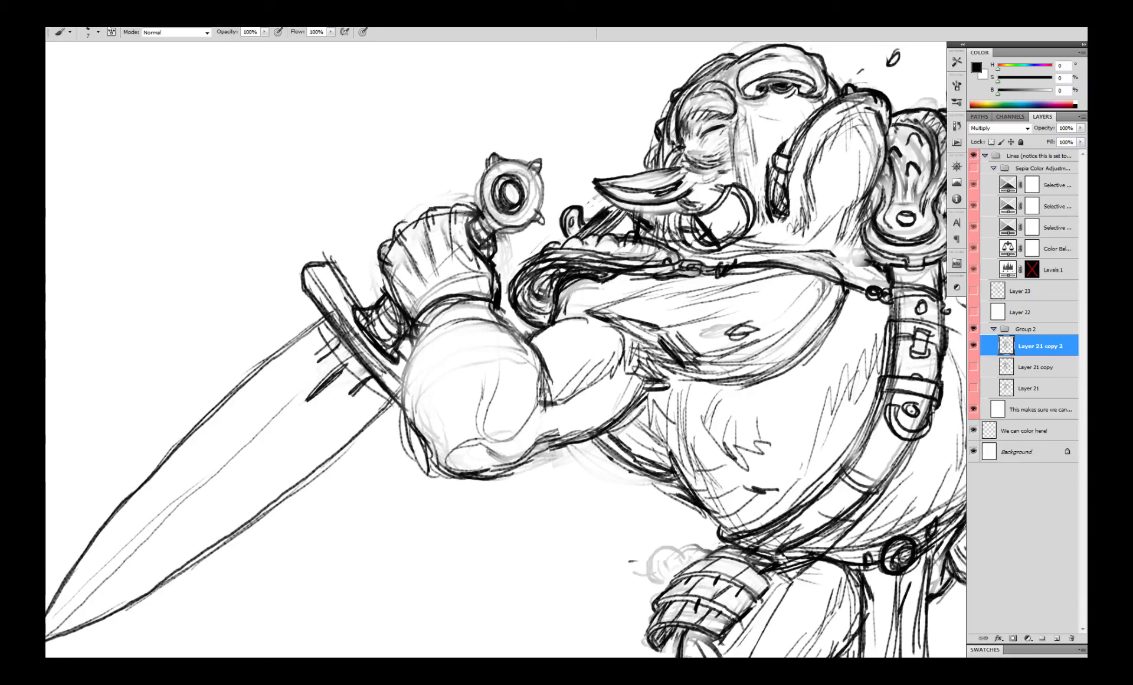
mouse_move(415, 217)
left_mouse_down()
mouse_move(377, 251)
mouse_move(402, 308)
left_mouse_up()
key("e")
key("b")
left_click_drag(378, 247, 384, 284)
left_click_drag(396, 306, 410, 327)
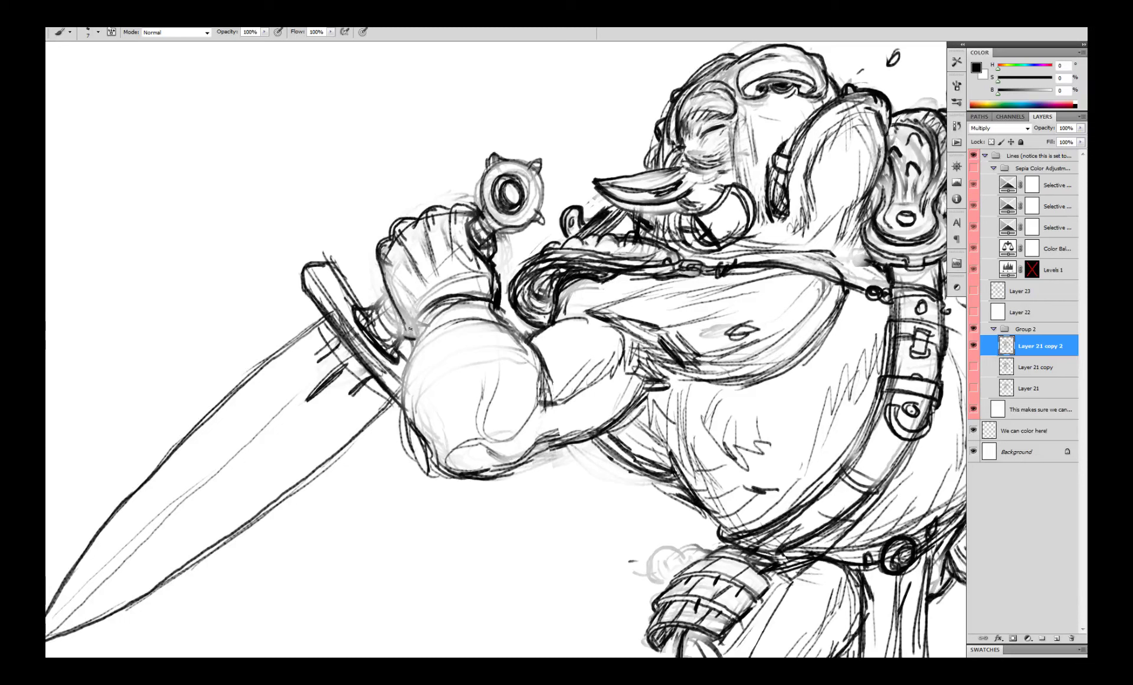
- Lasso the fist's fingers and adjust their size and placement with Free Transform, then deselect
key("l")
mouse_move(476, 207)
left_mouse_down()
mouse_move(372, 208)
mouse_move(475, 204)
left_mouse_up()
left_click_drag(431, 236, 440, 246)
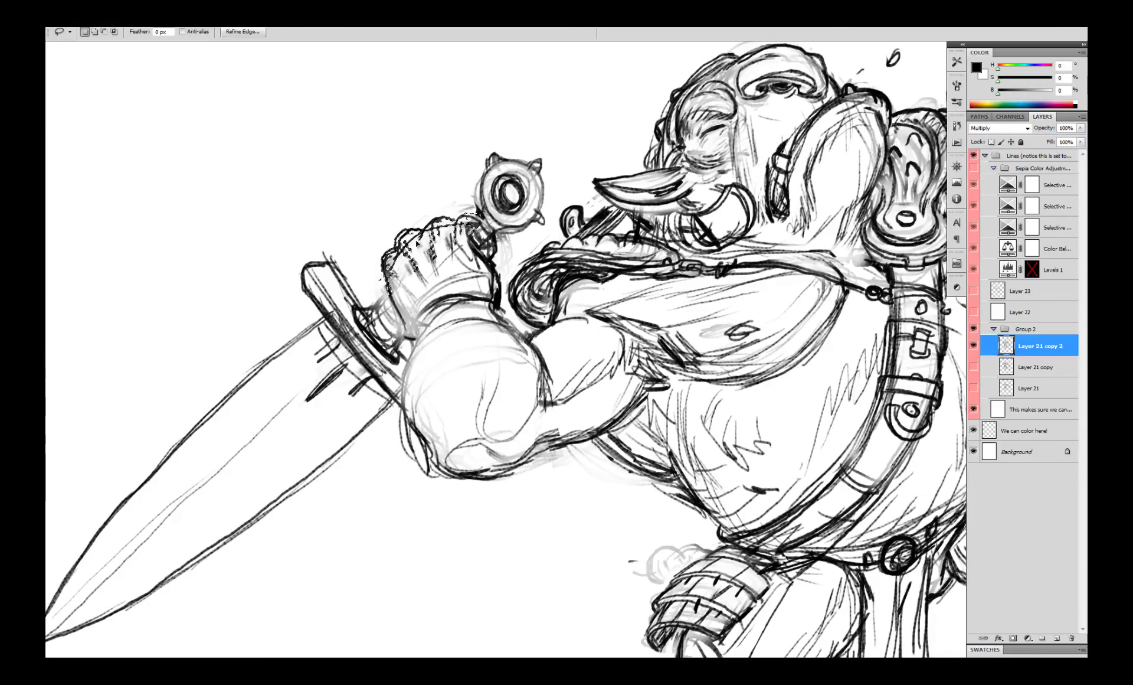
key("ctrl+t")
left_click_drag(547, 235, 549, 225)
mouse_move(439, 258)
left_mouse_down()
mouse_move(393, 298)
mouse_move(414, 338)
mouse_move(406, 410)
left_mouse_up()
key("Return")
key("ctrl+d")
- Rework the wrist contour and the shading lines across the back of the fist
key("e")
key("b")
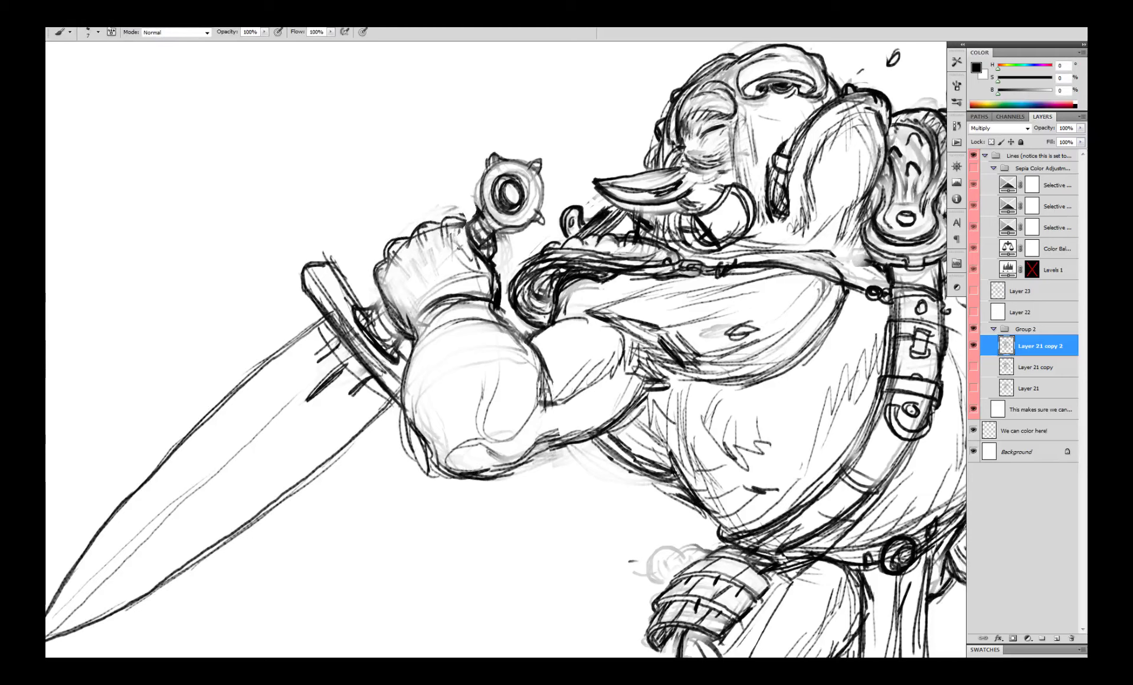
left_click_drag(446, 297, 411, 335)
mouse_move(473, 274)
left_mouse_down()
mouse_move(401, 313)
mouse_move(463, 252)
left_mouse_up()
left_click_drag(389, 292, 457, 251)
mouse_move(382, 328)
left_mouse_down()
mouse_move(469, 268)
mouse_move(416, 273)
mouse_move(381, 310)
left_mouse_up()
left_click_drag(387, 318, 475, 262)
mouse_move(400, 290)
left_mouse_down()
mouse_move(398, 301)
mouse_move(435, 261)
mouse_move(377, 298)
mouse_move(389, 291)
left_mouse_up()
- Strengthen the fist's outer finger contours, knuckles and the crease where the hand meets the wrist
key("ctrl+minus")
key("ctrl+plus")
key("e")
key("b")
left_click_drag(407, 227, 372, 277)
mouse_move(384, 266)
left_mouse_down()
mouse_move(362, 275)
mouse_move(385, 300)
left_mouse_up()
left_click_drag(422, 225, 449, 212)
mouse_move(412, 225)
left_mouse_down()
mouse_move(424, 219)
mouse_move(434, 262)
left_mouse_up()
mouse_move(403, 246)
left_mouse_down()
mouse_move(420, 282)
mouse_move(404, 296)
left_mouse_up()
mouse_move(466, 296)
left_mouse_down()
mouse_move(469, 287)
mouse_move(492, 317)
left_mouse_up()
- Sketch the curved upper edge of a bracer around the smaller creature's sword-arm wrist
mouse_move(389, 407)
left_mouse_down()
mouse_move(424, 359)
mouse_move(506, 335)
left_mouse_up()
key("ctrl+z")
left_click_drag(458, 324, 518, 334)
key("ctrl+z")
mouse_move(391, 367)
left_mouse_down()
mouse_move(510, 326)
mouse_move(385, 384)
left_mouse_up()
key("e")
key("b")
mouse_move(506, 327)
left_mouse_down()
mouse_move(390, 365)
mouse_move(458, 324)
mouse_move(501, 313)
left_mouse_up()
mouse_move(413, 341)
left_mouse_down()
mouse_move(510, 314)
mouse_move(450, 318)
left_mouse_up()
left_click_drag(413, 337, 510, 302)
left_click_drag(384, 349, 481, 299)
- Sketch the bracer's lower band, its outer end and a small notch in the band
mouse_move(386, 349)
left_mouse_down()
mouse_move(381, 393)
mouse_move(393, 416)
left_mouse_up()
left_click_drag(491, 323, 450, 347)
left_click_drag(386, 389, 394, 417)
mouse_move(393, 389)
left_mouse_down()
mouse_move(406, 371)
mouse_move(443, 360)
left_mouse_up()
mouse_move(384, 381)
left_mouse_down()
mouse_move(406, 419)
mouse_move(435, 354)
left_mouse_up()
mouse_move(387, 354)
left_mouse_down()
mouse_move(382, 384)
mouse_move(441, 334)
left_mouse_up()
mouse_move(394, 371)
left_mouse_down()
mouse_move(467, 323)
mouse_move(425, 349)
left_mouse_up()
mouse_move(434, 348)
left_mouse_down()
mouse_move(425, 370)
mouse_move(438, 378)
left_mouse_up()
mouse_move(429, 357)
left_mouse_down()
mouse_move(470, 338)
mouse_move(421, 382)
left_mouse_up()
mouse_move(433, 373)
left_mouse_down()
mouse_move(382, 413)
mouse_move(378, 448)
mouse_move(369, 429)
left_mouse_up()
- Paint out stray lines between the bracer and the sword guard and redraw the bracer's outer edge
key("x")
left_click_drag(392, 374, 355, 427)
left_click_drag(396, 380, 352, 437)
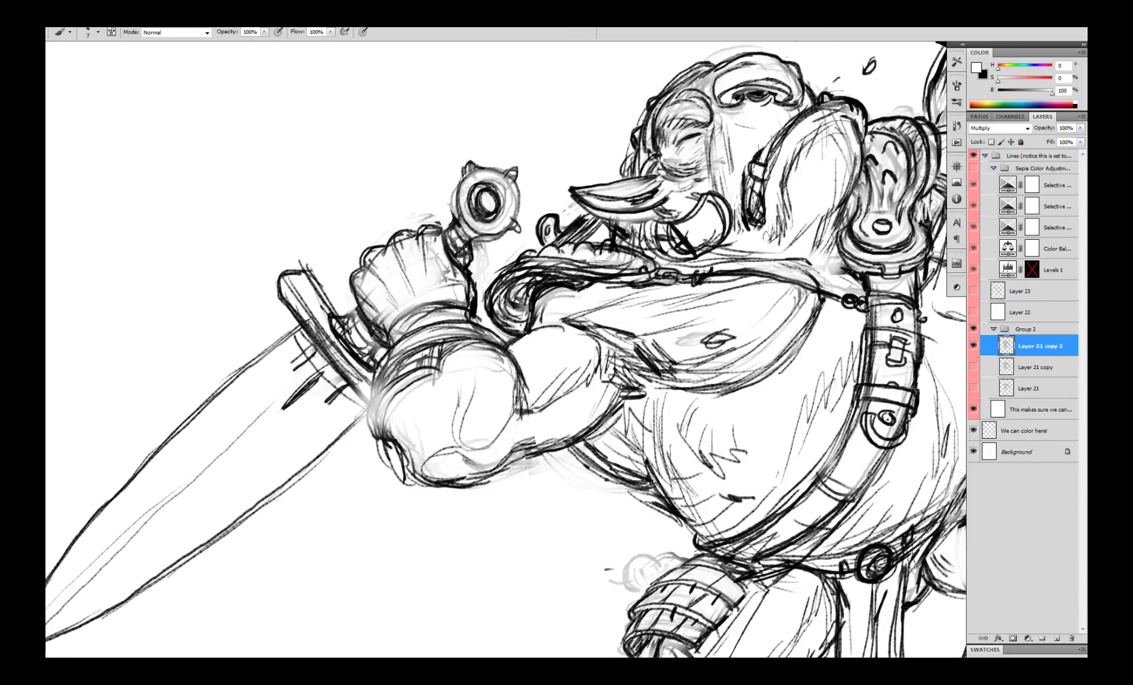
key("x")
mouse_move(435, 348)
left_mouse_down()
mouse_move(413, 356)
mouse_move(387, 395)
left_mouse_up()
mouse_move(389, 392)
left_mouse_down()
mouse_move(375, 443)
mouse_move(392, 438)
mouse_move(397, 400)
left_mouse_up()
mouse_move(408, 379)
left_mouse_down()
mouse_move(377, 433)
mouse_move(376, 413)
left_mouse_up()
key("ctrl+z")
mouse_move(429, 380)
left_mouse_down()
mouse_move(392, 422)
mouse_move(377, 417)
left_mouse_up()
left_click_drag(411, 353, 356, 430)
key("x")
mouse_move(371, 411)
left_mouse_down()
mouse_move(340, 443)
mouse_move(371, 434)
left_mouse_up()
key("x")
- Shape the bracer's curved outer end, clean its band and darken the notch
left_click_drag(423, 371, 375, 415)
mouse_move(389, 391)
left_mouse_down()
mouse_move(377, 435)
mouse_move(387, 462)
mouse_move(392, 446)
left_mouse_up()
key("e")
key("b")
left_click_drag(412, 392, 392, 444)
key("e")
left_click_drag(453, 349, 400, 379)
key("b")
left_click_drag(438, 347, 436, 371)
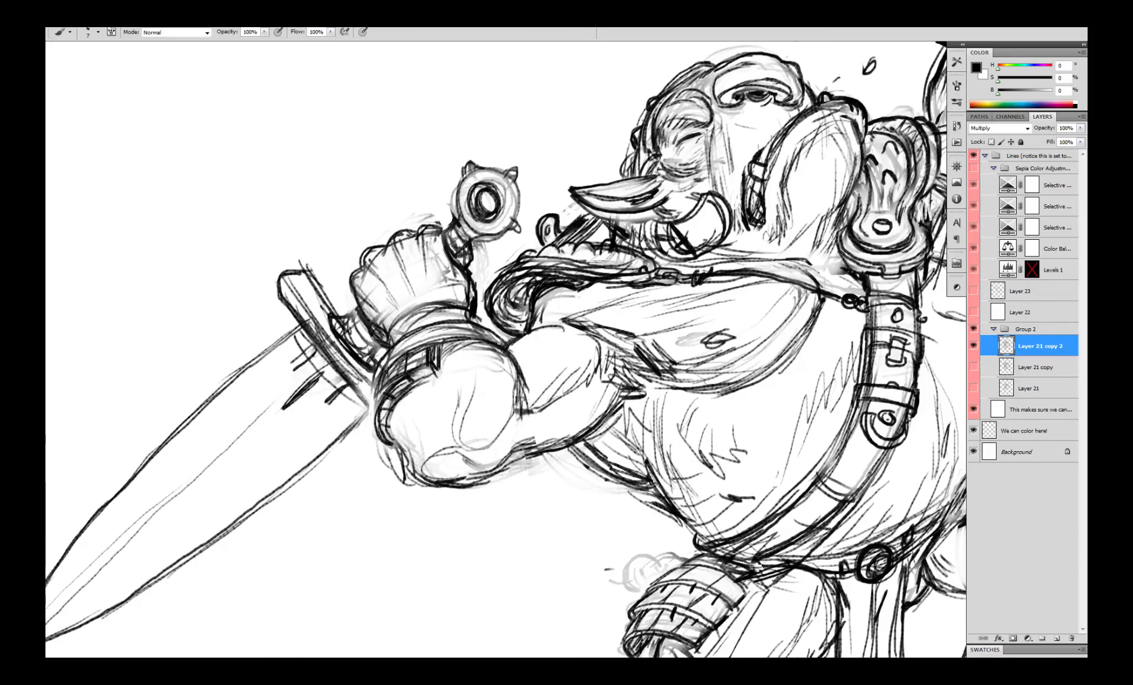
- Darken the bracer's upper band and restore the sword guard's edge beside it
mouse_move(505, 333)
left_mouse_down()
mouse_move(424, 343)
mouse_move(373, 390)
left_mouse_up()
left_click_drag(372, 382, 354, 416)
left_click_drag(373, 411, 333, 453)
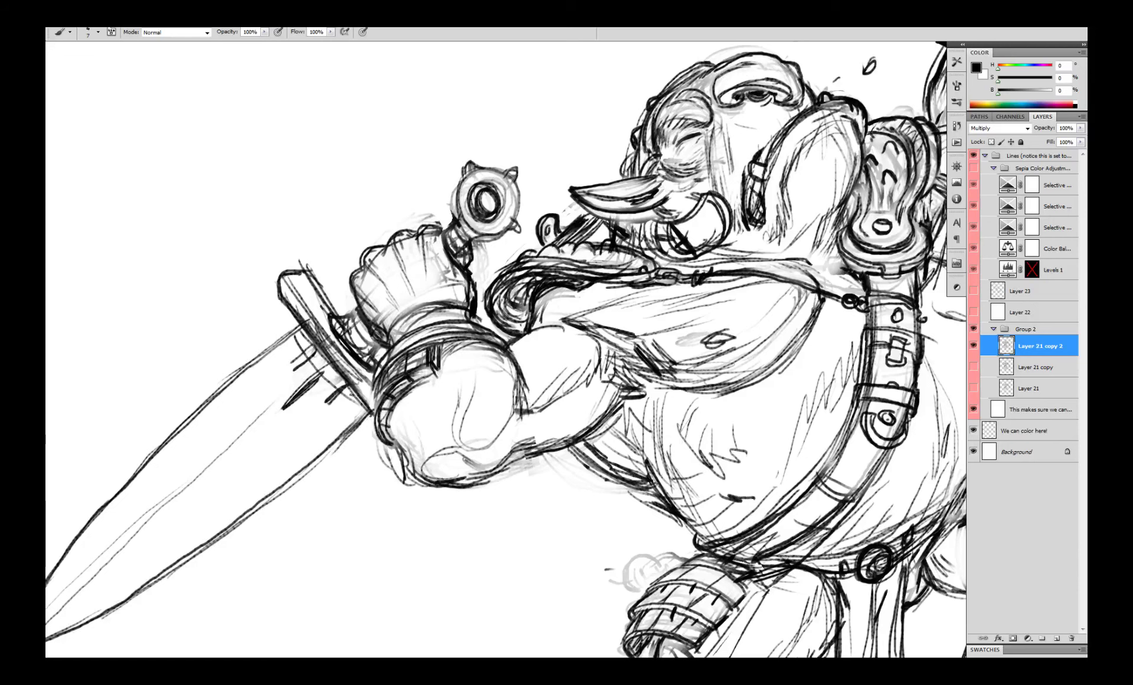
left_click_drag(353, 365, 379, 395)
left_click_drag(391, 358, 449, 327)
mouse_move(391, 353)
left_mouse_down()
mouse_move(452, 320)
mouse_move(427, 352)
left_mouse_up()
- Add dark pointed strokes along the bracer's outer end near the elbow
left_click(425, 343, "ctrl+alt")
left_click(448, 363, "ctrl")
left_click(448, 363, "ctrl")
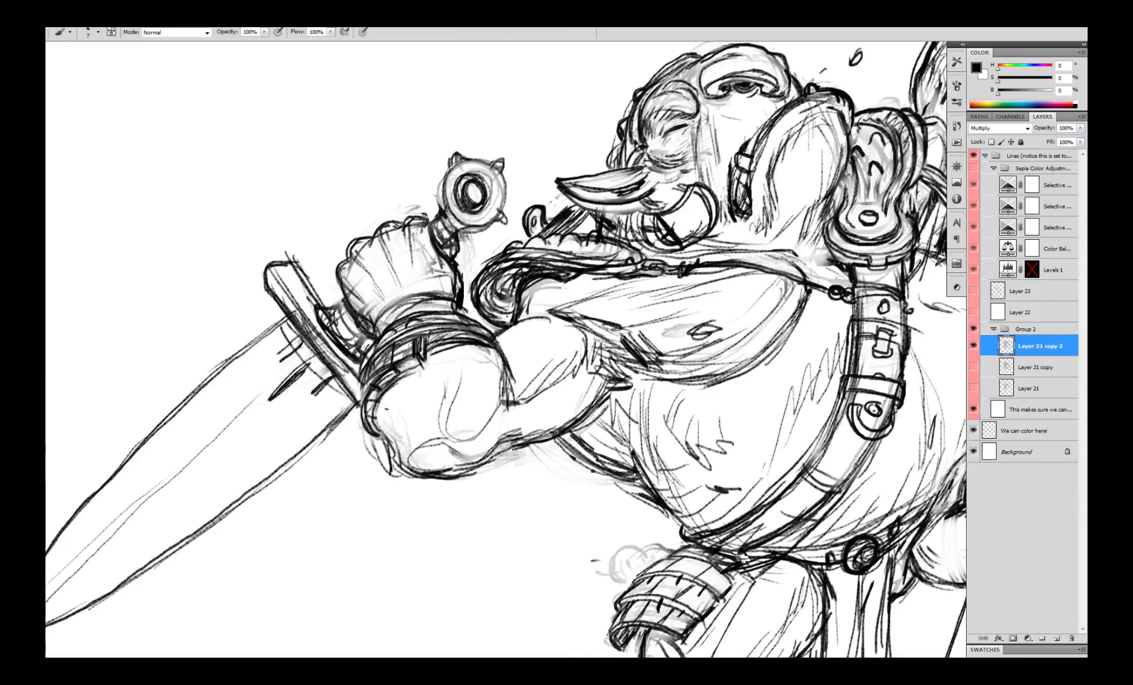
left_click_drag(360, 395, 372, 452)
left_click_drag(376, 379, 390, 424)
left_click(429, 409, "ctrl+alt")
left_click(430, 409, "ctrl+alt")
left_click(429, 408, "ctrl")
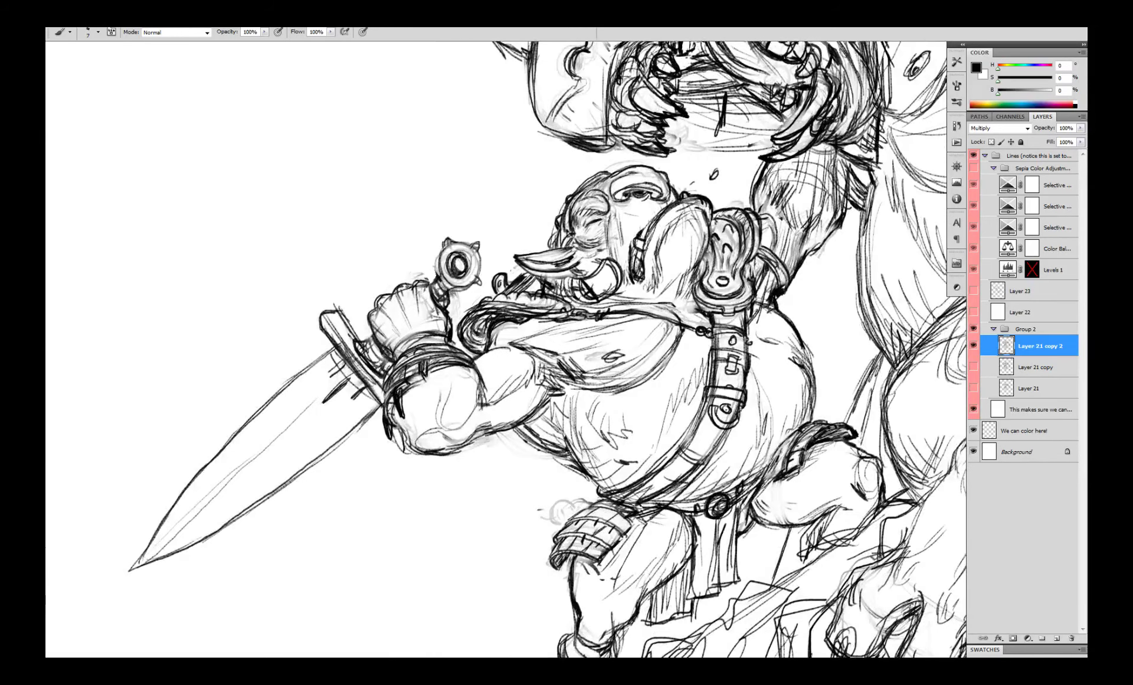
key("x")
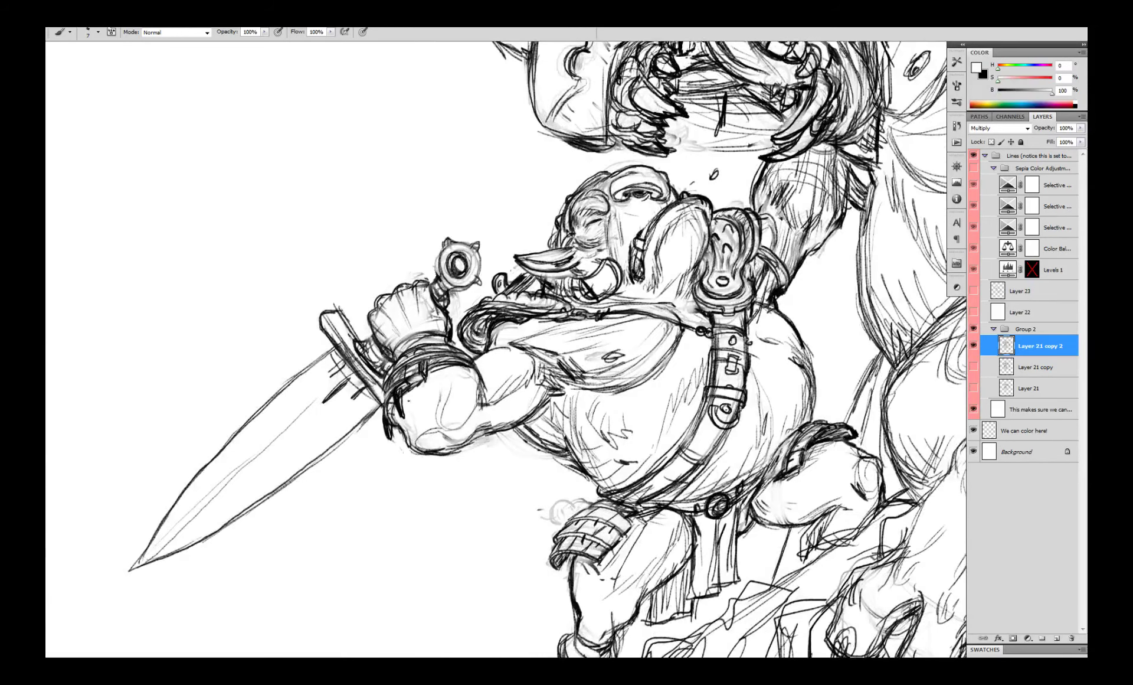
key("x")
key("ctrl+z")
left_click_drag(382, 334, 422, 308)
left_click_drag(381, 327, 396, 356)
left_click_drag(422, 311, 434, 336)
mouse_move(420, 309)
left_mouse_down()
mouse_move(426, 335)
mouse_move(416, 317)
left_mouse_up()
left_click_drag(429, 322, 437, 334)
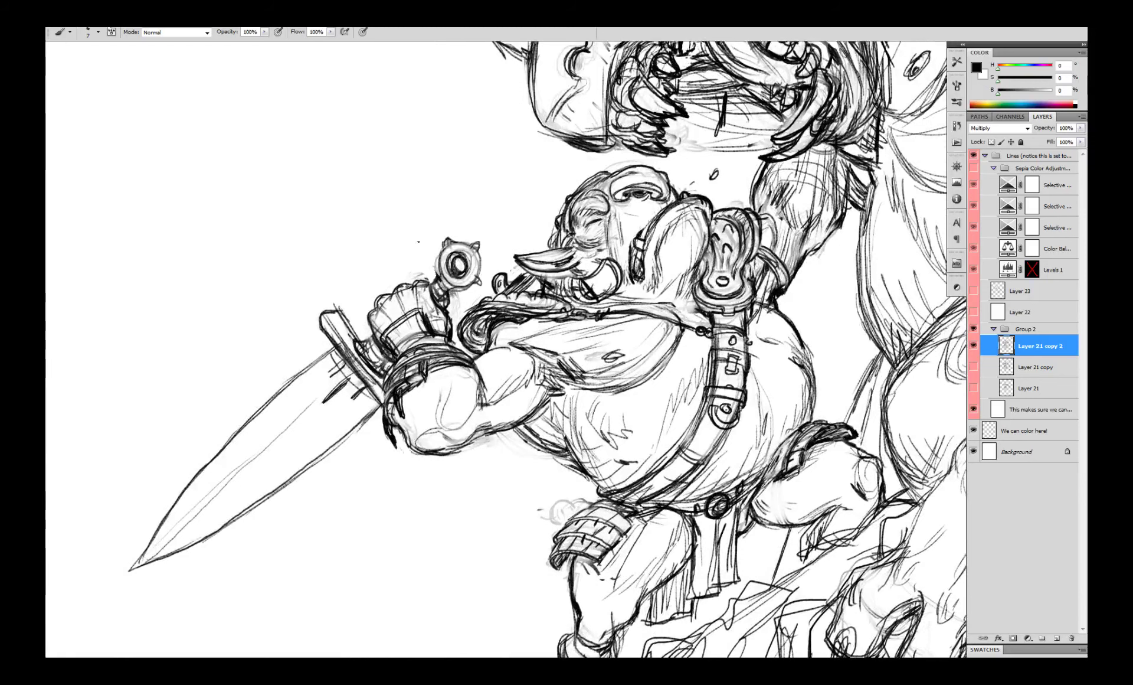
scroll(415, 290, "up", 1)
key("ctrl+alt+z")
key("ctrl+alt+z")
key("ctrl+alt+z")
key("ctrl+alt+z")
key("ctrl+alt+z")
key("ctrl+alt+z")
- Sketch a glove band across the back of the fist and outline the glove's sides and knuckle edge
left_click_drag(355, 332, 384, 385)
mouse_move(357, 331)
left_mouse_down()
mouse_move(431, 297)
mouse_move(448, 344)
left_mouse_up()
mouse_move(437, 306)
left_mouse_down()
mouse_move(455, 354)
mouse_move(447, 349)
left_mouse_up()
left_click_drag(353, 323, 435, 286)
left_click_drag(341, 324, 377, 375)
- Add short spikes to the glove's knuckles and a second band near the wrist
left_click_drag(356, 284, 358, 304)
left_click_drag(392, 264, 393, 281)
left_click_drag(367, 363, 434, 326)
mouse_move(363, 366)
left_mouse_down()
mouse_move(425, 327)
mouse_move(376, 385)
left_mouse_up()
left_click_drag(433, 326, 448, 327)
mouse_move(433, 281)
left_mouse_down()
mouse_move(441, 310)
mouse_move(447, 272)
left_mouse_up()
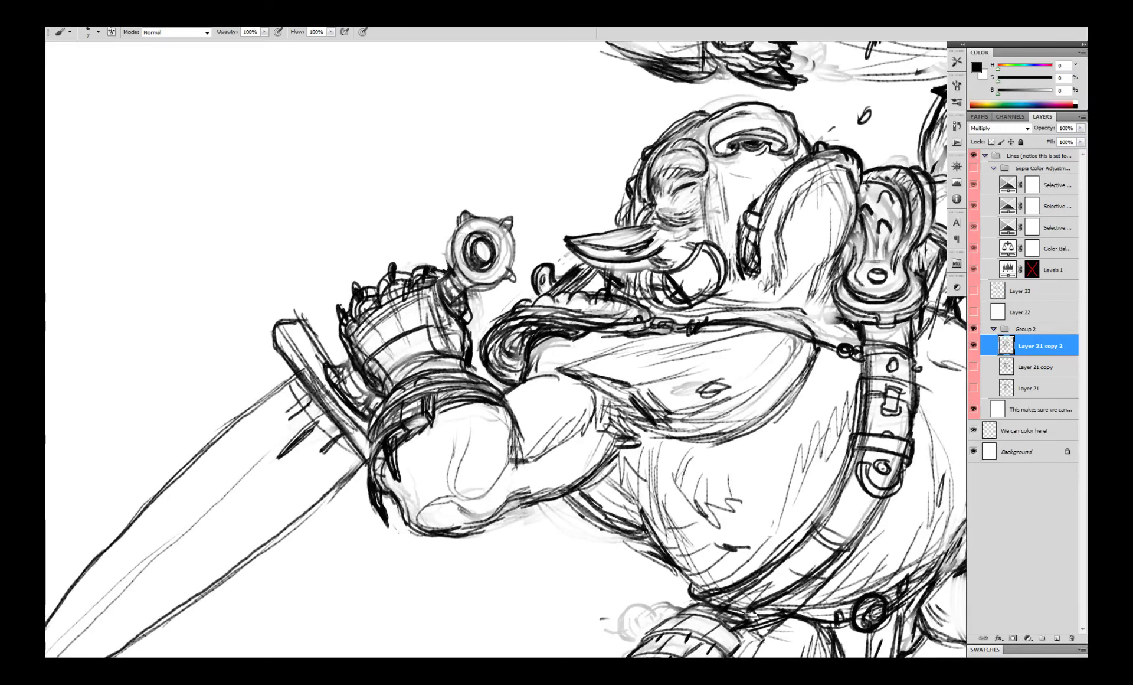
- Paint out the outer side of the spiked glove and redraw its edge narrower, down to the wrist
key("x")
left_click_drag(463, 320, 468, 356)
mouse_move(470, 328)
left_mouse_down()
mouse_move(471, 357)
mouse_move(460, 357)
mouse_move(470, 367)
mouse_move(459, 366)
left_mouse_up()
key("x")
key("x")
key("x")
left_click_drag(461, 332, 477, 378)
left_click_drag(397, 368, 465, 357)
left_click_drag(382, 398, 401, 368)
left_click_drag(391, 375, 477, 376)
- Redraw the bands across the back of the fist and add short stitch marks along them
mouse_move(437, 295)
left_mouse_down()
mouse_move(440, 354)
mouse_move(386, 342)
left_mouse_up()
left_click_drag(405, 343, 415, 325)
left_click_drag(354, 345, 434, 324)
mouse_move(354, 321)
left_mouse_down()
mouse_move(433, 299)
mouse_move(364, 343)
left_mouse_up()
left_click_drag(387, 315, 384, 328)
left_click_drag(421, 301, 417, 315)
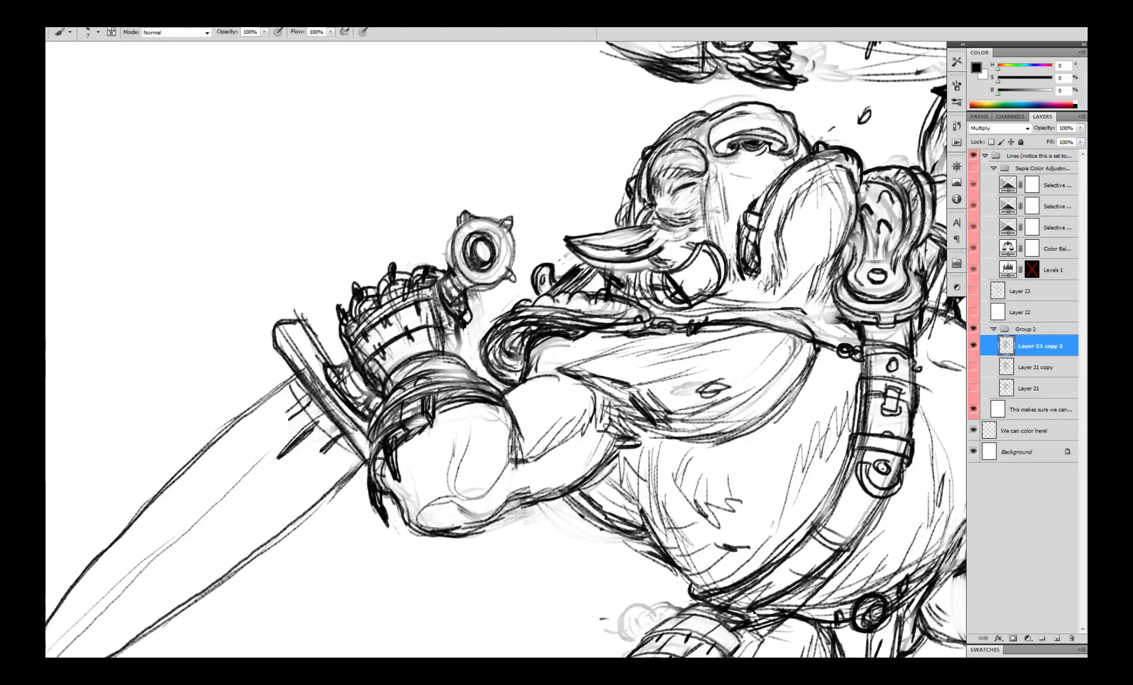
- Undo the last strokes on the knuckles and fade the old knuckle and spike lines on top of the glove
left_click_drag(353, 298, 362, 329)
left_click_drag(350, 301, 342, 344)
key("ctrl+alt+z")
key("ctrl+alt+z")
key("ctrl+alt+z")
key("ctrl+alt+z")
key("ctrl+alt+z")
key("ctrl+alt+z")
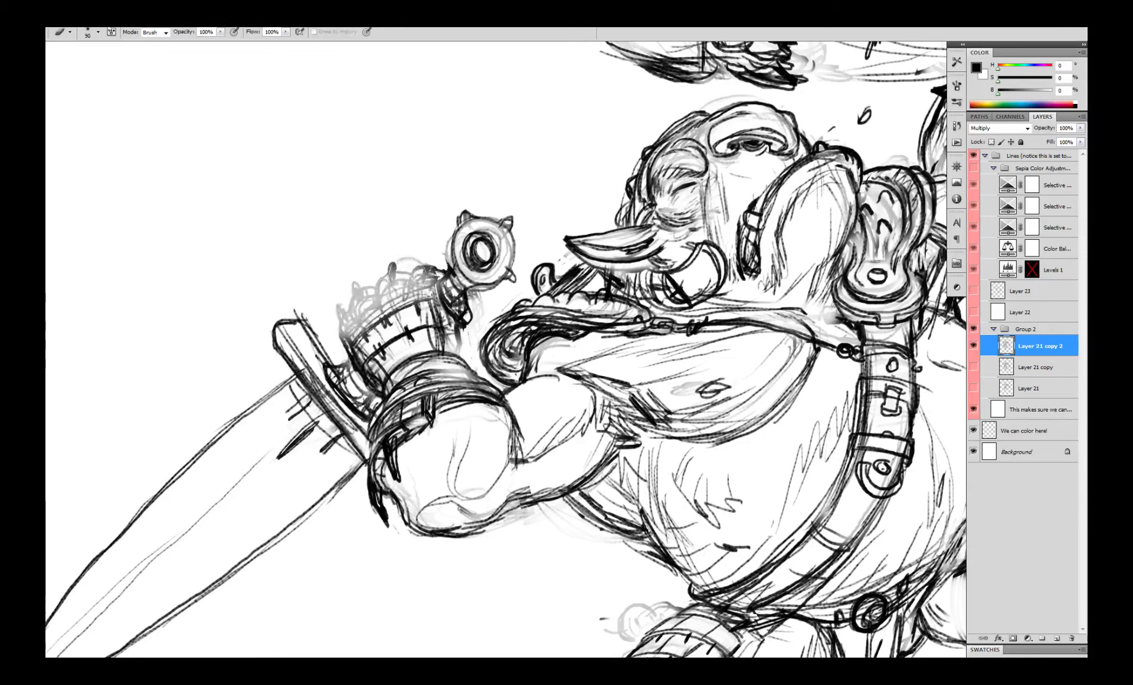
left_click(428, 299, "ctrl")
mouse_move(438, 275)
left_mouse_down()
mouse_move(443, 304)
mouse_move(451, 245)
mouse_move(330, 300)
mouse_move(389, 267)
left_mouse_up()
left_click_drag(366, 254, 332, 292)
left_click_drag(420, 240, 410, 262)
key("ctrl+alt+z")
key("ctrl+alt+z")
key("ctrl+alt+z")
- Redraw the glove's knuckles as rounded segments with small pointed spikes on top
left_click_drag(335, 292, 339, 324)
left_click_drag(326, 285, 343, 335)
left_click_drag(392, 257, 395, 308)
mouse_move(318, 276)
left_mouse_down()
mouse_move(281, 327)
mouse_move(298, 362)
left_mouse_up()
mouse_move(318, 276)
left_mouse_down()
mouse_move(292, 352)
mouse_move(258, 381)
left_mouse_up()
mouse_move(257, 354)
left_mouse_down()
mouse_move(270, 394)
mouse_move(263, 376)
left_mouse_up()
left_click_drag(354, 260, 358, 236)
left_click_drag(294, 294, 297, 278)
left_click_drag(412, 237, 420, 229)
- Lasso the gloved fist and adjust its shape slightly lower on the arm with Free Transform
left_click(391, 288, "alt")
key("l")
mouse_move(455, 336)
left_mouse_down()
mouse_move(416, 241)
mouse_move(457, 330)
left_mouse_up()
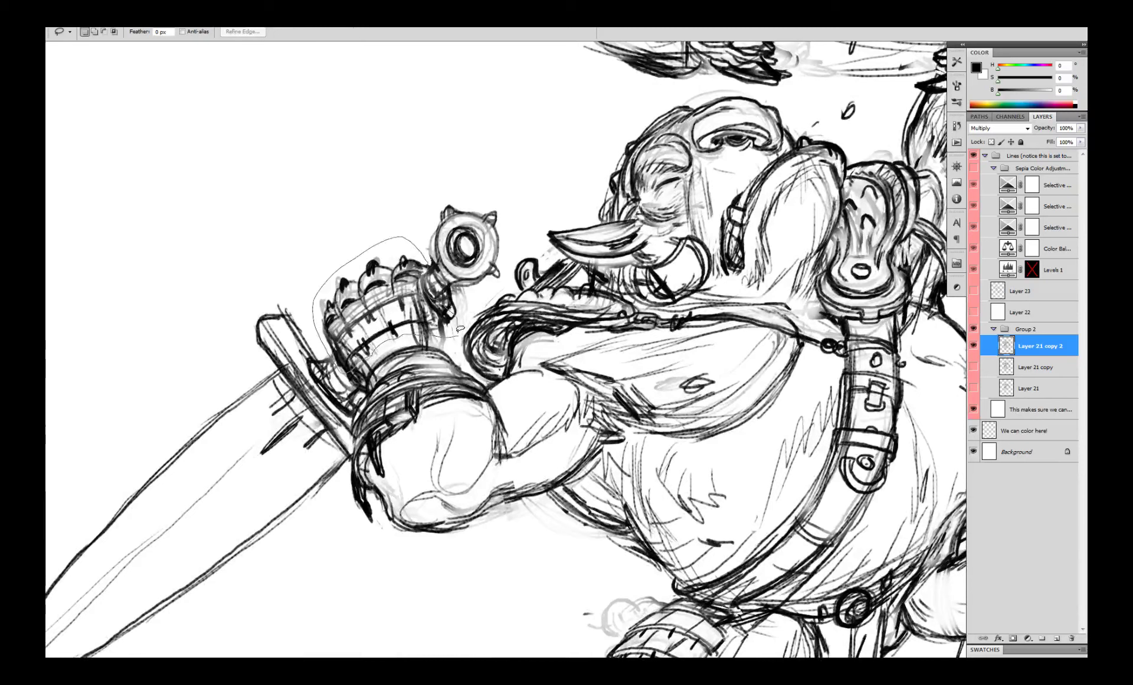
key("ctrl+t")
left_click_drag(475, 227, 465, 217)
left_click_drag(374, 330, 375, 342)
key("Return")
- Fade the lines around the fist and redraw the sword grip below the pommel and the glove's sides
key("e")
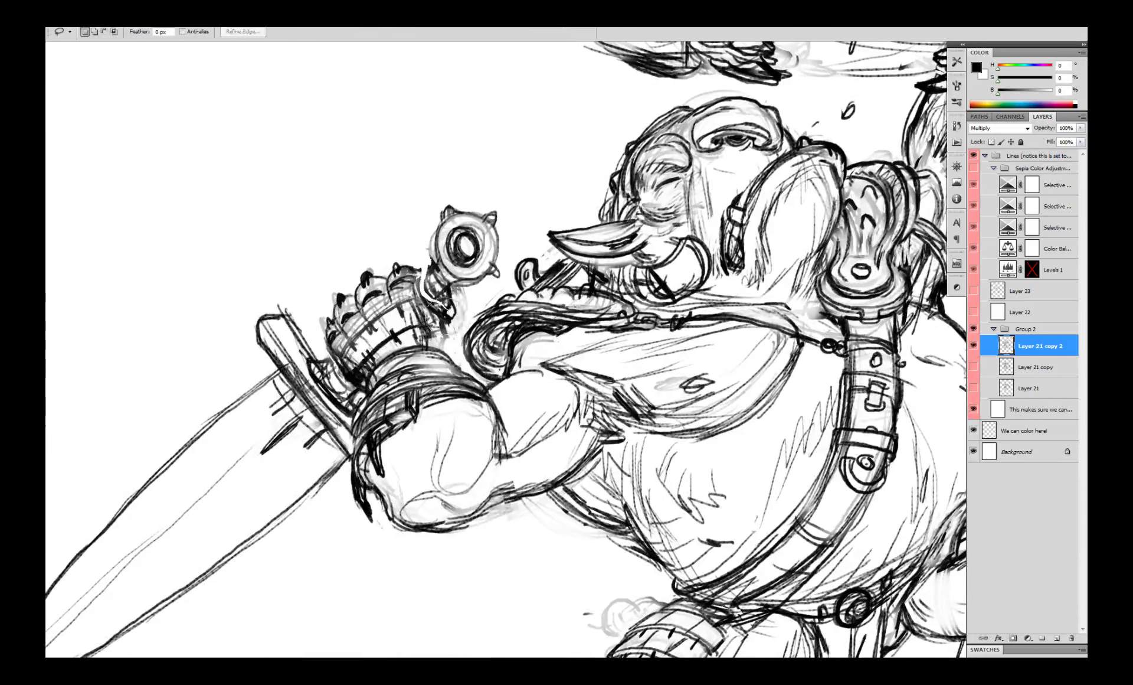
left_click_drag(440, 292, 357, 378)
key("b")
left_click_drag(416, 327, 399, 331)
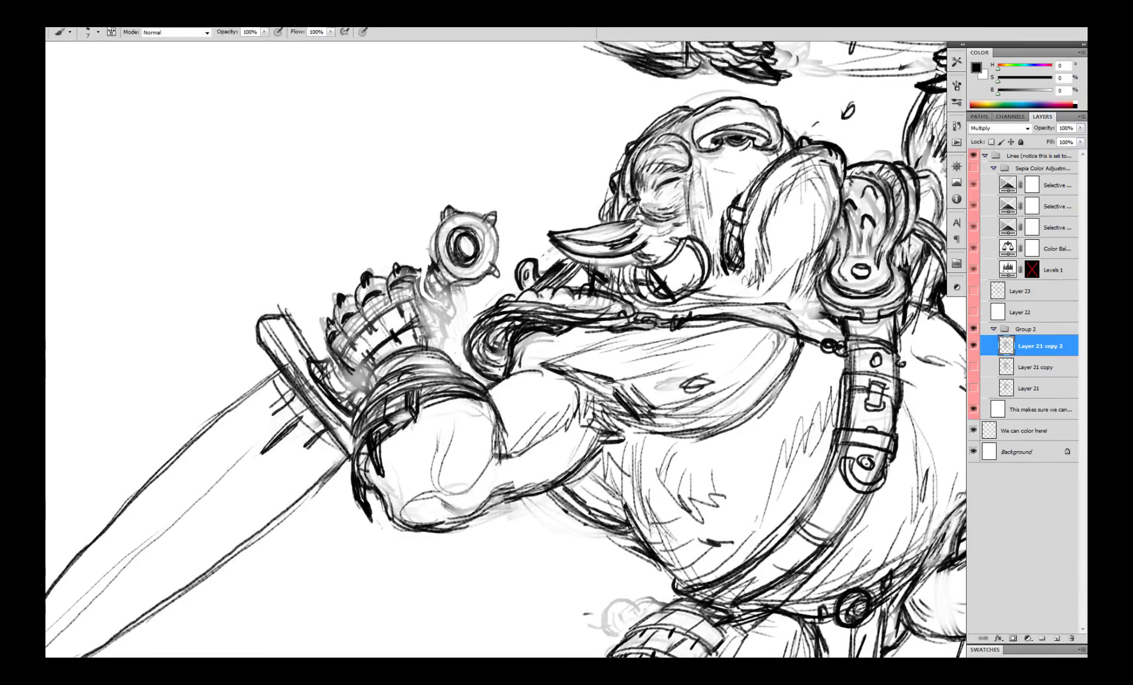
left_click_drag(360, 378, 333, 384)
mouse_move(435, 270)
left_mouse_down()
mouse_move(414, 286)
mouse_move(450, 288)
left_mouse_up()
left_click_drag(422, 309, 440, 345)
mouse_move(390, 331)
left_mouse_down()
mouse_move(358, 332)
mouse_move(342, 360)
mouse_move(347, 339)
mouse_move(337, 356)
mouse_move(358, 377)
left_mouse_up()
- Darken the area between fist and sword guard and firm up the glove's edge near the grip
key("x")
key("x")
key("x")
key("x")
left_click_drag(349, 358, 373, 387)
mouse_move(368, 335)
left_mouse_down()
mouse_move(361, 374)
mouse_move(375, 389)
left_mouse_up()
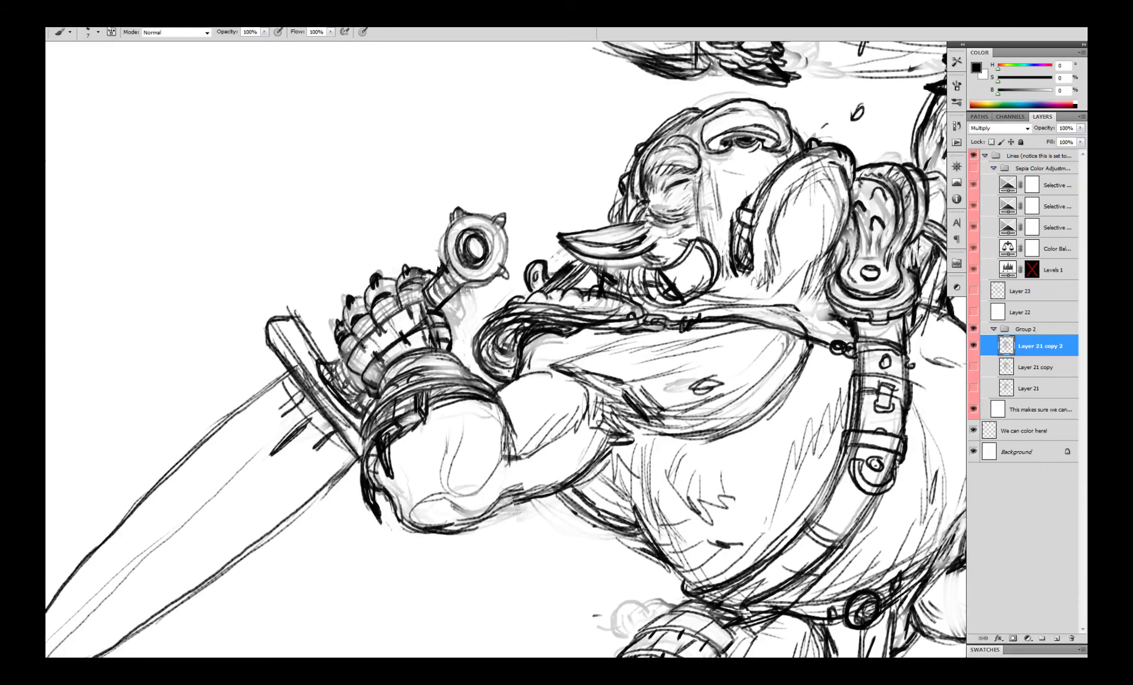
left_click_drag(438, 312, 441, 306)
left_click_drag(442, 300, 457, 343)
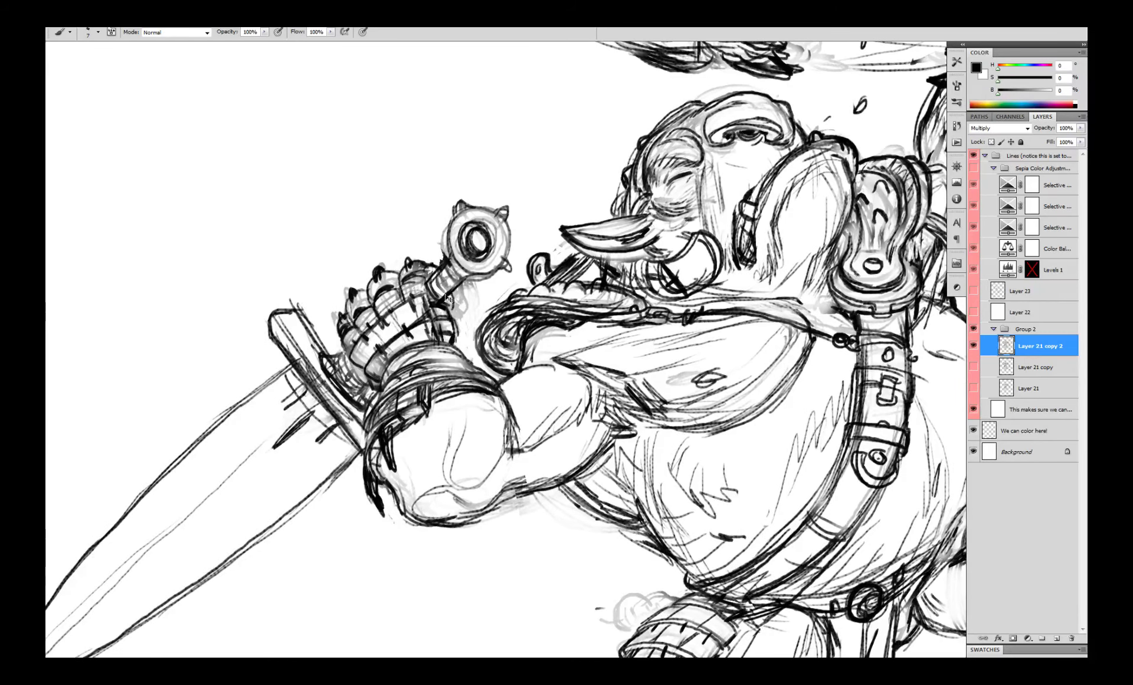
- Erase the glove's upper spikes and redraw the knuckle tops with shorter spikes, cleaning up stray marks
key("ctrl+minus")
key("ctrl+minus")
key("ctrl+minus")
key("ctrl+plus")
key("ctrl+plus")
key("ctrl+plus")
mouse_move(318, 275)
left_mouse_down()
mouse_move(310, 301)
mouse_move(321, 310)
left_mouse_up()
key("e")
left_click_drag(373, 232, 403, 226)
key("b")
mouse_move(373, 243)
left_mouse_down()
mouse_move(406, 228)
mouse_move(395, 228)
left_mouse_up()
mouse_move(425, 251)
left_mouse_down()
mouse_move(427, 269)
mouse_move(417, 271)
left_mouse_up()
key("l")
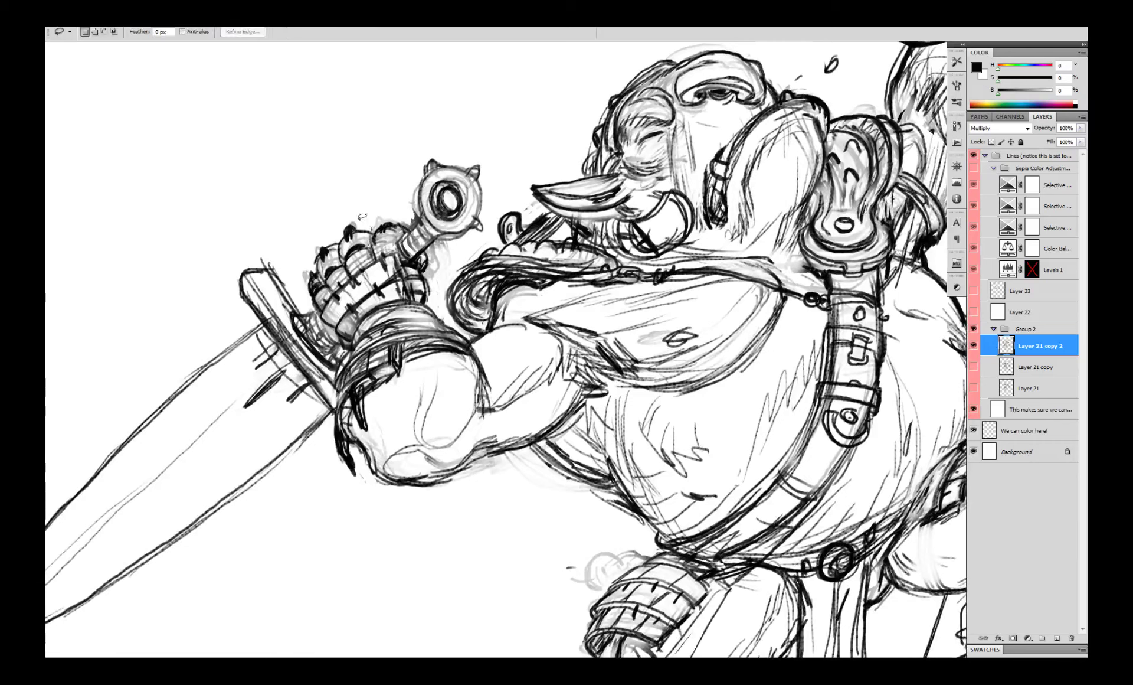
key("b")
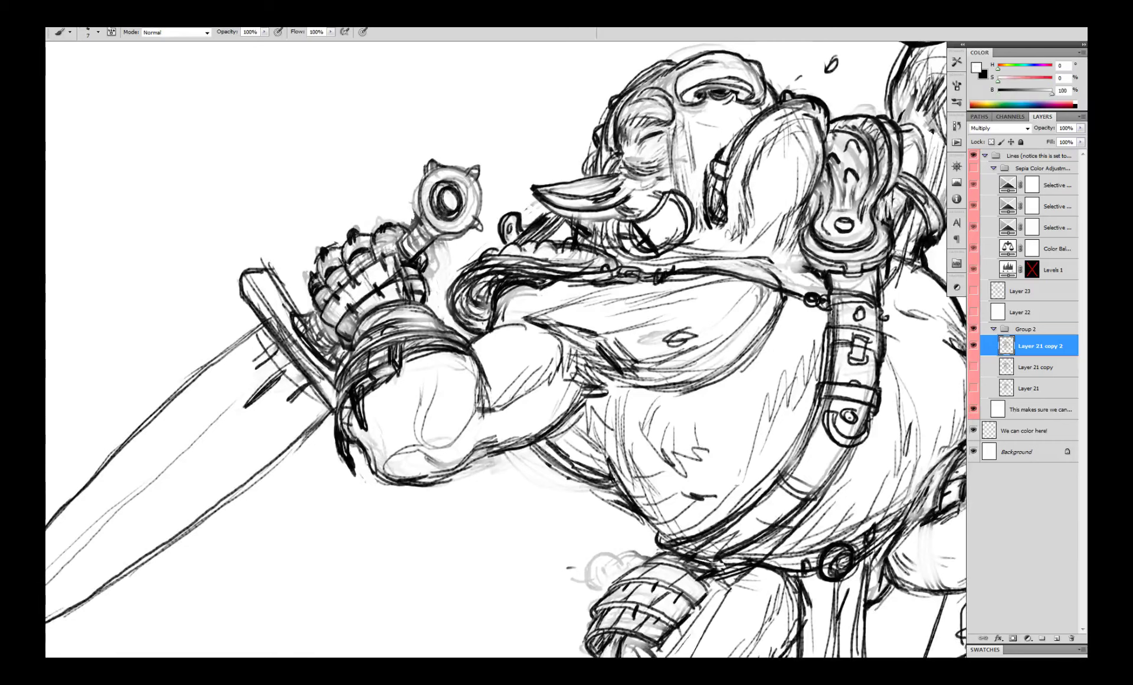
left_click_drag(384, 235, 401, 227)
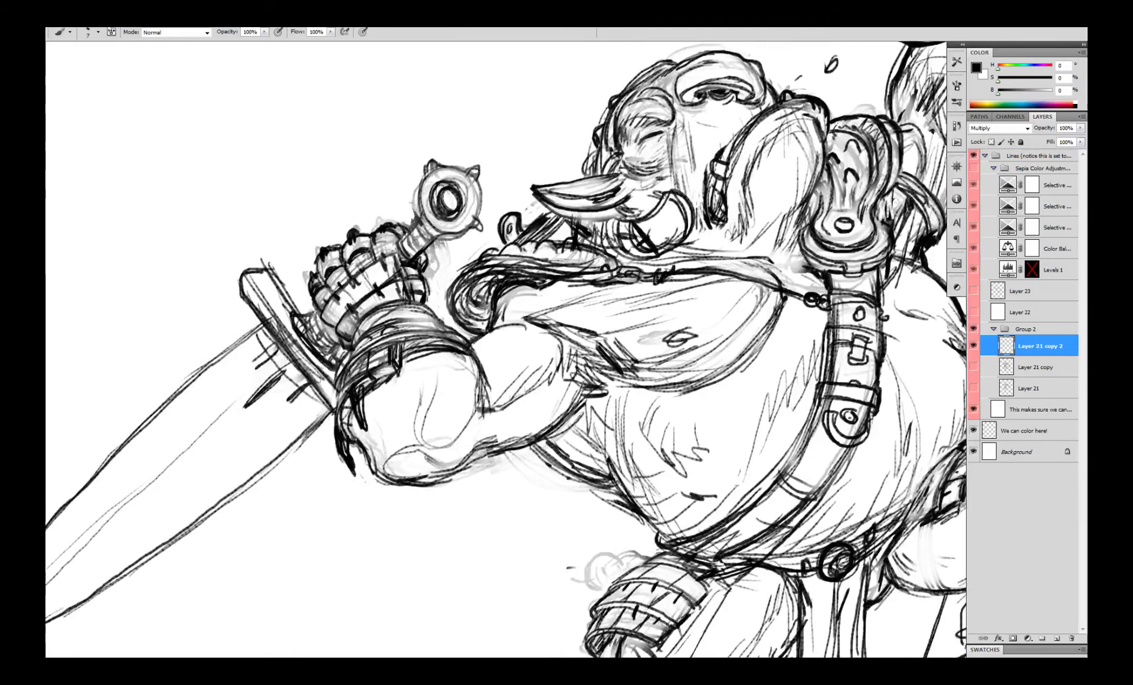
- Paint out parts of the old bracer's bands and pointed strokes and sketch a new edge across the forearm
scroll(417, 250, "down", 4)
scroll(418, 277, "up", 3)
left_click_drag(370, 312, 378, 332)
left_click_drag(370, 320, 388, 339)
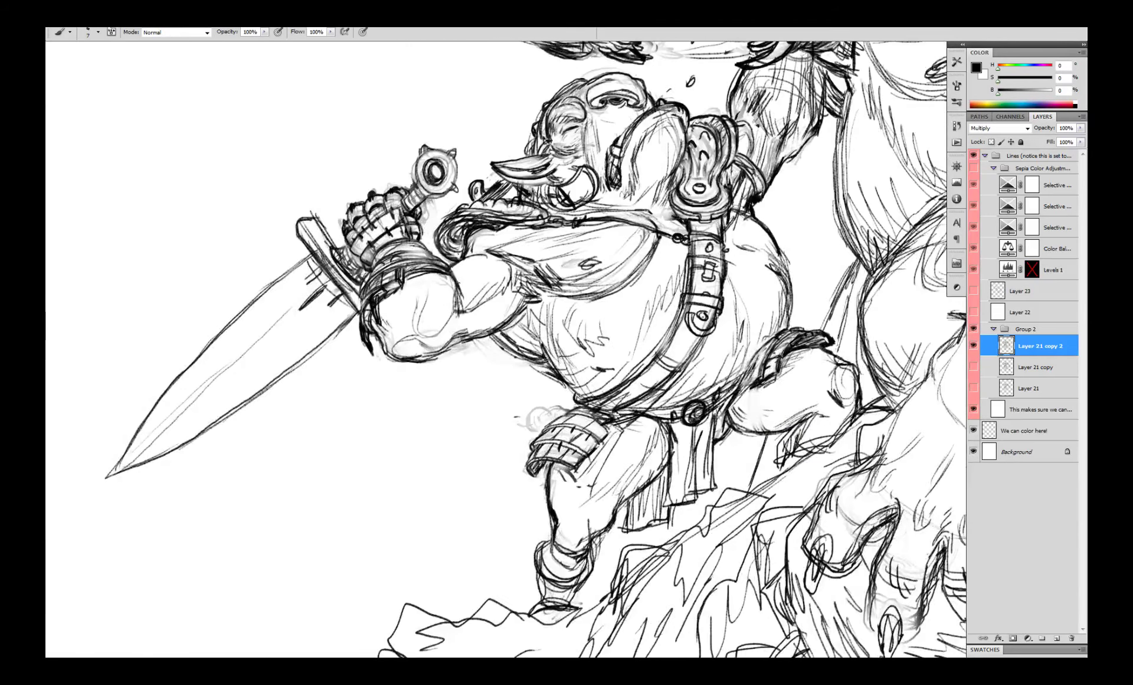
scroll(354, 283, "up", 3)
key("x")
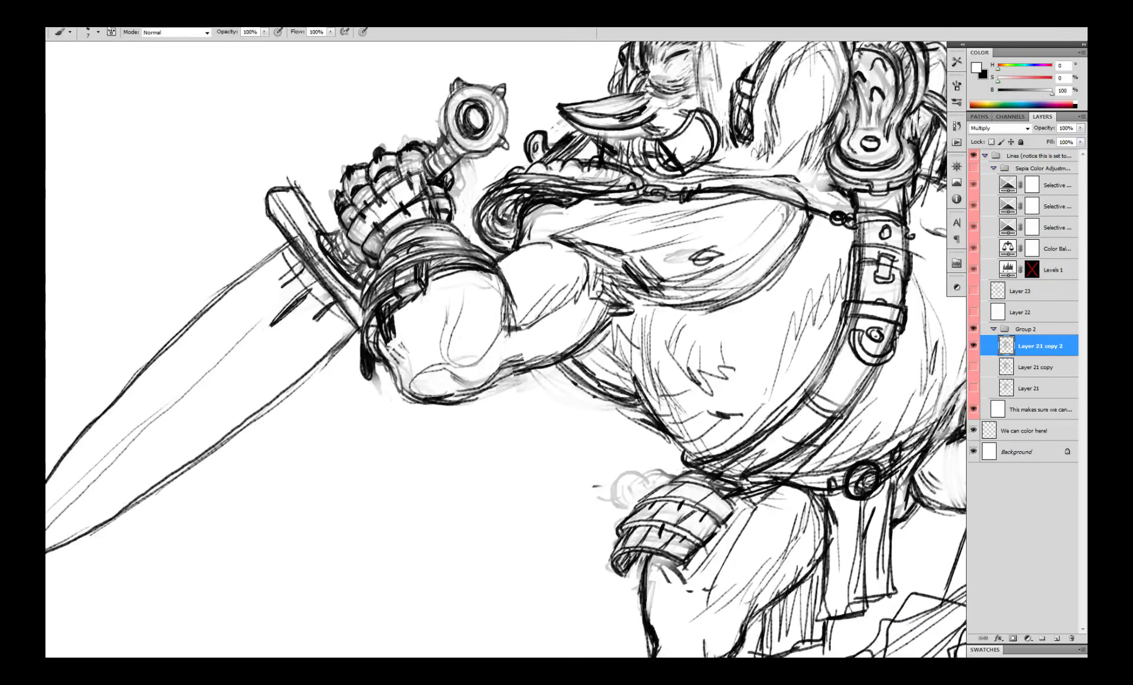
left_click_drag(386, 346, 385, 321)
key("x")
mouse_move(425, 307)
left_mouse_down()
mouse_move(415, 326)
mouse_move(480, 319)
left_mouse_up()
left_click_drag(481, 291, 496, 313)
- Redraw the bracer as a smooth curved plate with a rolled edge and short marks on its surface
left_click(498, 309, "ctrl+alt")
mouse_move(413, 309)
left_mouse_down()
mouse_move(389, 333)
mouse_move(479, 271)
left_mouse_up()
scroll(528, 294, "up", 2)
mouse_move(456, 316)
left_mouse_down()
mouse_move(479, 270)
mouse_move(488, 283)
mouse_move(365, 386)
left_mouse_up()
key("x")
key("x")
key("e")
key("b")
mouse_move(454, 268)
left_mouse_down()
mouse_move(356, 319)
mouse_move(447, 292)
left_mouse_up()
mouse_move(356, 312)
left_mouse_down()
mouse_move(353, 339)
mouse_move(353, 322)
left_mouse_up()
mouse_move(378, 290)
left_mouse_down()
mouse_move(346, 341)
mouse_move(353, 350)
left_mouse_up()
mouse_move(351, 350)
left_mouse_down()
mouse_move(325, 377)
mouse_move(358, 315)
mouse_move(404, 282)
mouse_move(453, 274)
mouse_move(423, 282)
left_mouse_up()
- Refine the bracer's outer end near the elbow and add small strokes beneath its rim
scroll(385, 313, "down", 3)
scroll(410, 313, "up", 3)
mouse_move(300, 386)
left_mouse_down()
mouse_move(356, 330)
mouse_move(303, 396)
left_mouse_up()
left_click_drag(305, 345, 288, 372)
left_click_drag(295, 393, 318, 394)
left_click_drag(371, 347, 375, 345)
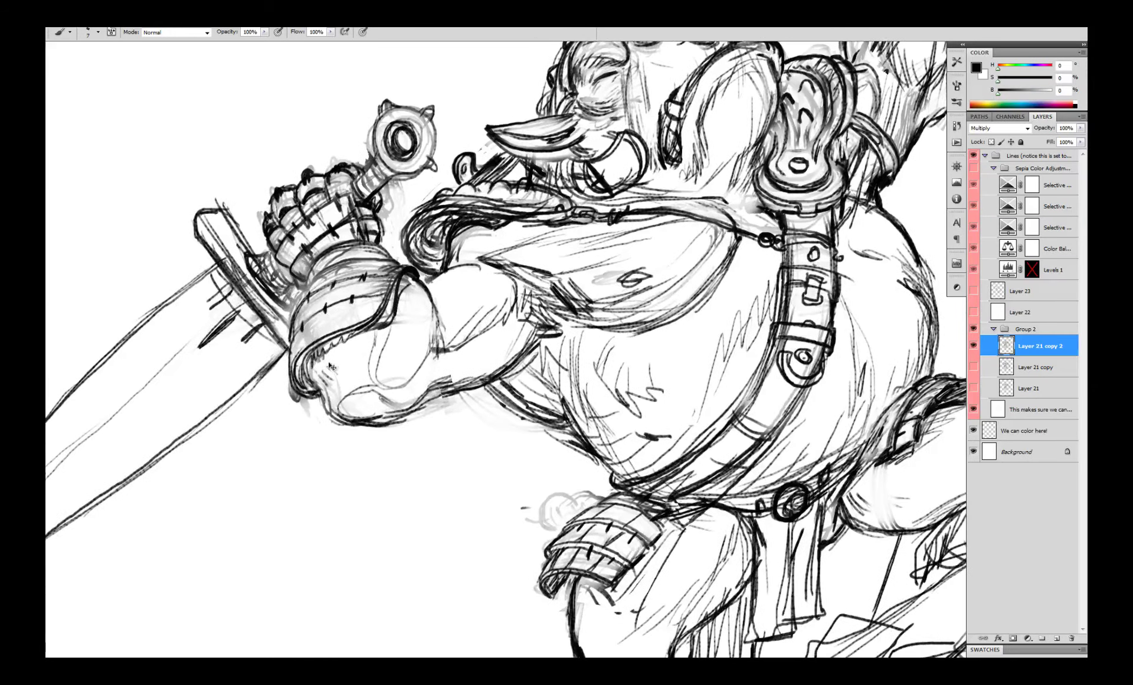
left_click_drag(297, 387, 317, 396)
- Hatch the shadow inside the bracer's opening and add ragged dark strokes hanging near the elbow
scroll(365, 366, "down", 2)
scroll(378, 357, "up", 1)
key("x")
key("x")
left_click_drag(366, 354, 379, 348)
left_click_drag(337, 378, 322, 401)
left_click_drag(353, 392, 355, 408)
left_click_drag(361, 354, 357, 371)
left_click_drag(387, 334, 357, 354)
left_click_drag(408, 318, 377, 349)
left_click_drag(406, 302, 390, 325)
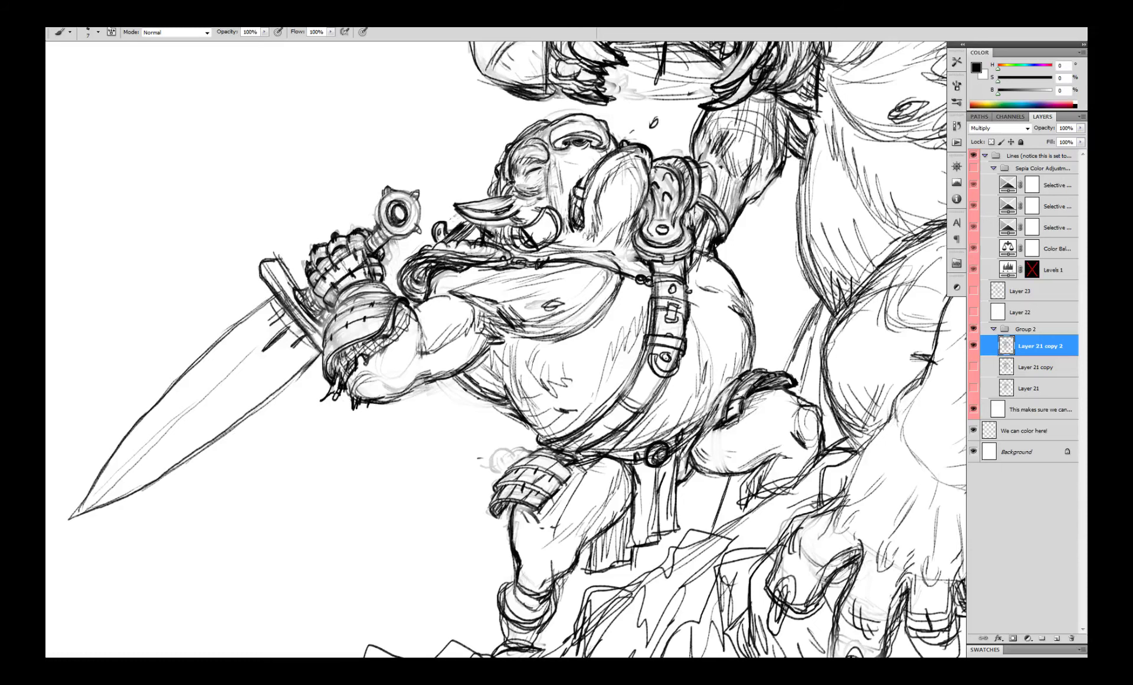
- Outline the elbow below the bracer's opening and add short lines on the forearm beside the rim
left_click(597, 381)
left_click_drag(620, 174, 602, 258)
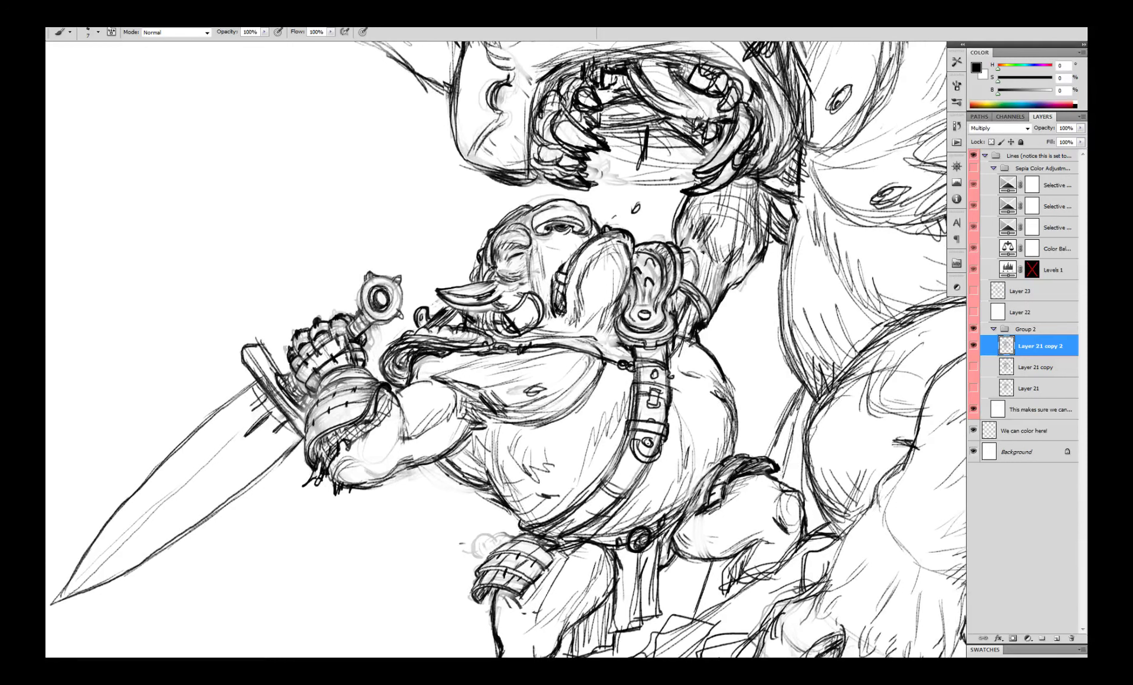
mouse_move(331, 463)
left_mouse_down()
mouse_move(335, 482)
mouse_move(366, 480)
left_mouse_up()
left_click_drag(338, 467, 352, 458)
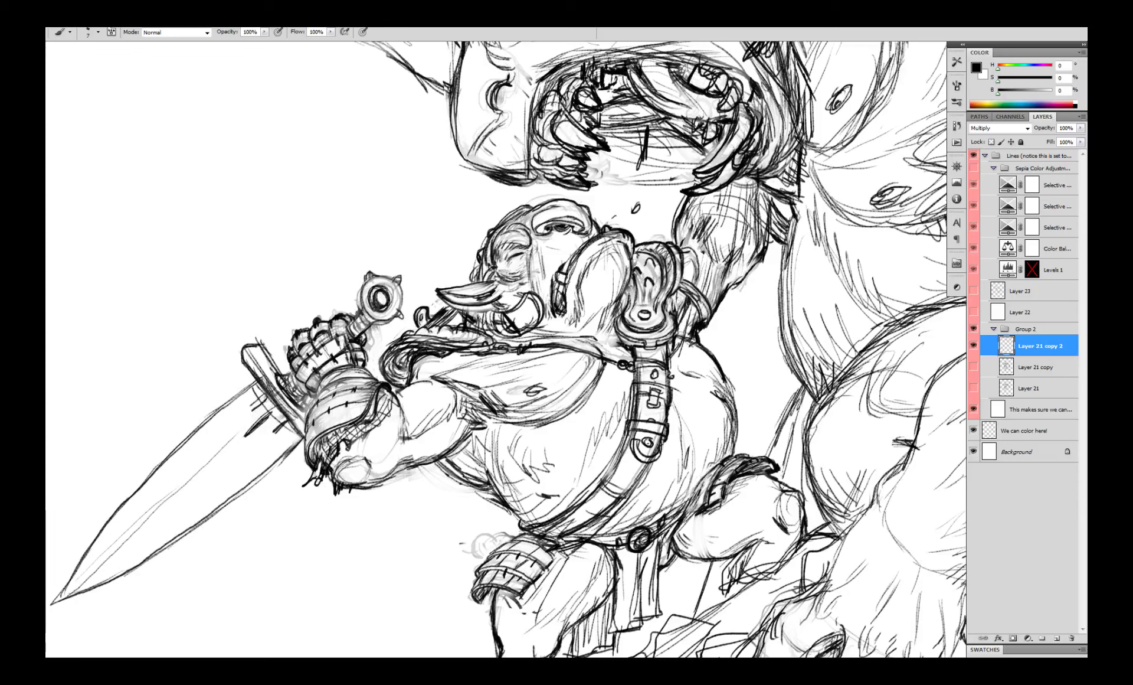
mouse_move(402, 418)
left_mouse_down()
mouse_move(384, 453)
mouse_move(397, 428)
left_mouse_up()
key("e")
key("b")
left_click_drag(401, 407, 403, 438)
- Fade the forearm's underside lines and redraw its contour from the elbow towards the upper arm
key("e")
left_click_drag(375, 482, 412, 468)
key("b")
key("e")
mouse_move(426, 465)
left_mouse_down()
mouse_move(396, 468)
mouse_move(463, 442)
left_mouse_up()
key("b")
left_click_drag(384, 473, 434, 463)
left_click_drag(365, 486, 420, 463)
- Rework the dark ragged strokes at the elbow end of the bracer and touch up its inner rim
left_click_drag(324, 467, 352, 475)
mouse_move(348, 466)
left_mouse_down()
mouse_move(345, 483)
mouse_move(356, 480)
mouse_move(326, 470)
left_mouse_up()
key("x")
key("x")
left_click_drag(333, 470, 324, 475)
key("x")
left_click_drag(417, 419, 402, 434)
key("x")
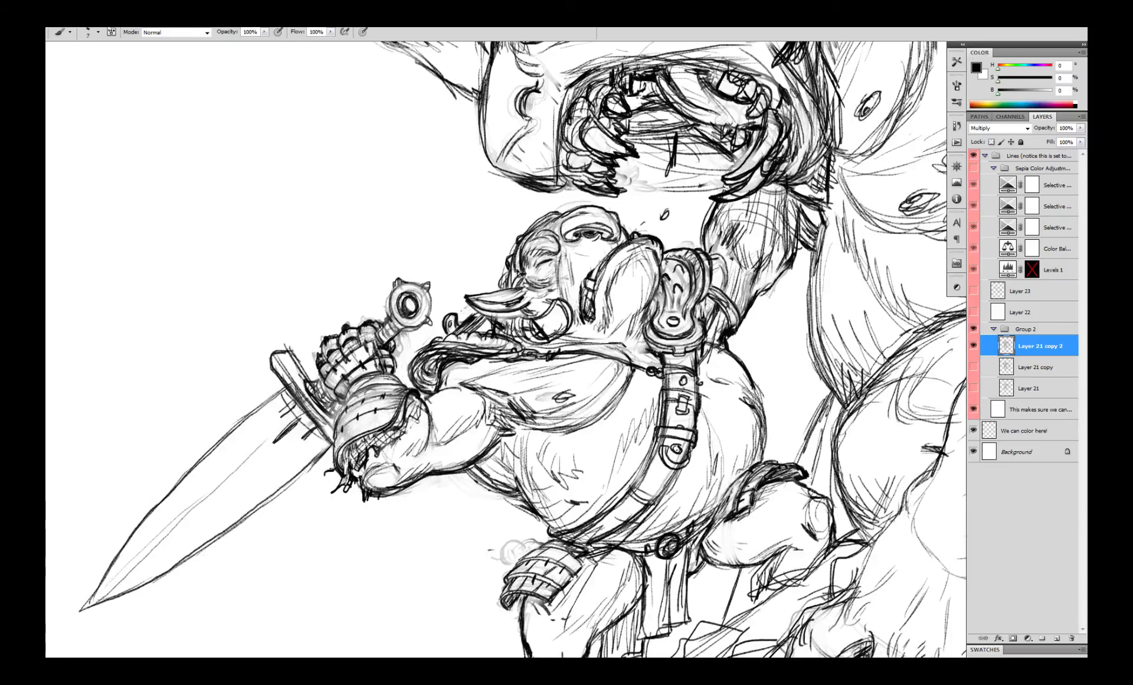
- Paint out stray strokes around the elbow and inside the bracer, and redraw the elbow with a smoother, rounder contour
scroll(372, 440, "down", 2)
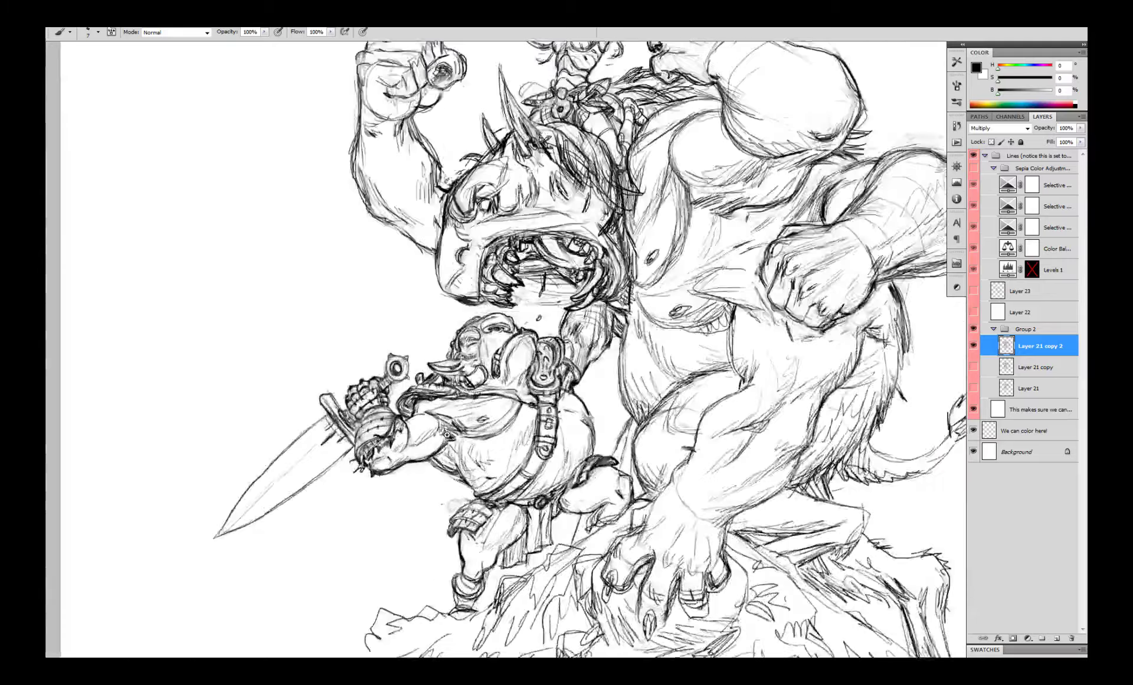
scroll(408, 472, "up", 2)
key("x")
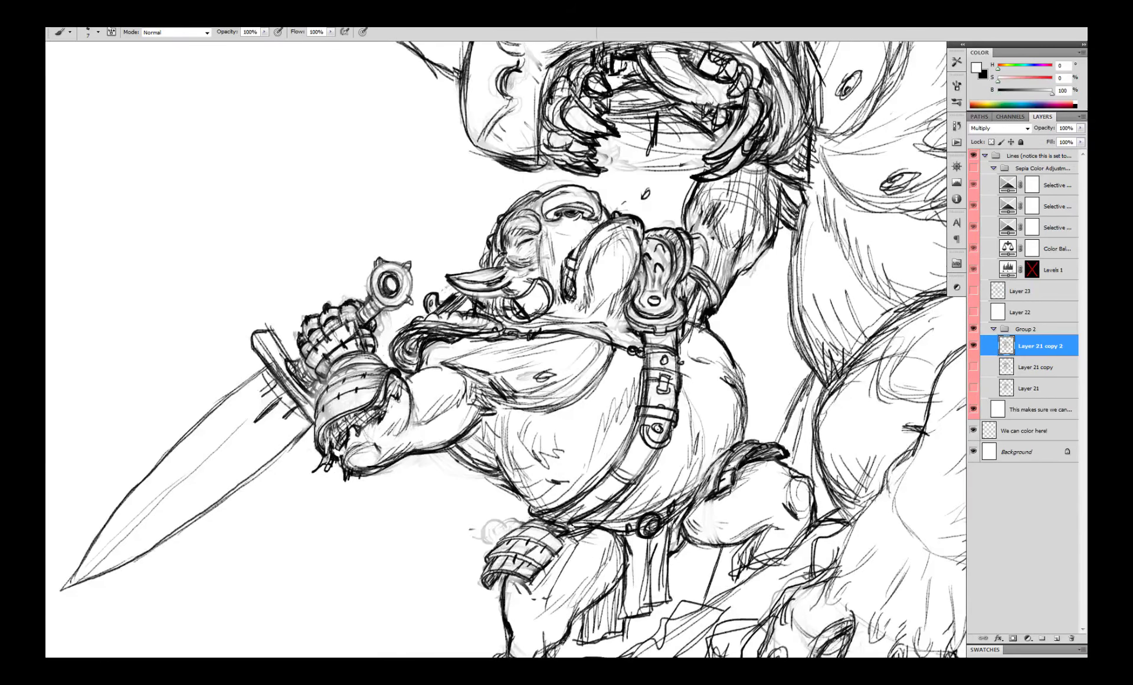
mouse_move(389, 412)
left_mouse_down()
mouse_move(355, 439)
mouse_move(357, 475)
mouse_move(378, 472)
mouse_move(343, 463)
mouse_move(386, 469)
mouse_move(372, 449)
mouse_move(383, 438)
mouse_move(377, 462)
mouse_move(366, 458)
mouse_move(380, 458)
left_mouse_up()
key("x")
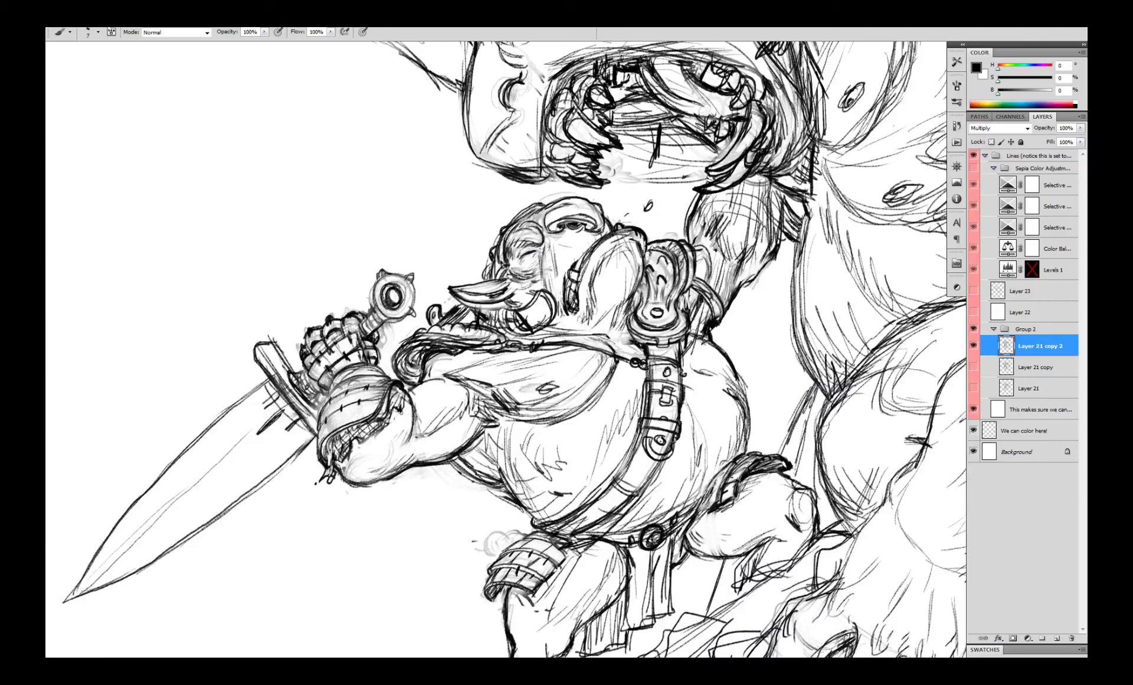
left_click_drag(416, 437, 415, 426)
mouse_move(357, 457)
left_mouse_down()
mouse_move(382, 463)
mouse_move(379, 453)
left_mouse_up()
key("ctrl+0")
key("ctrl+minus")
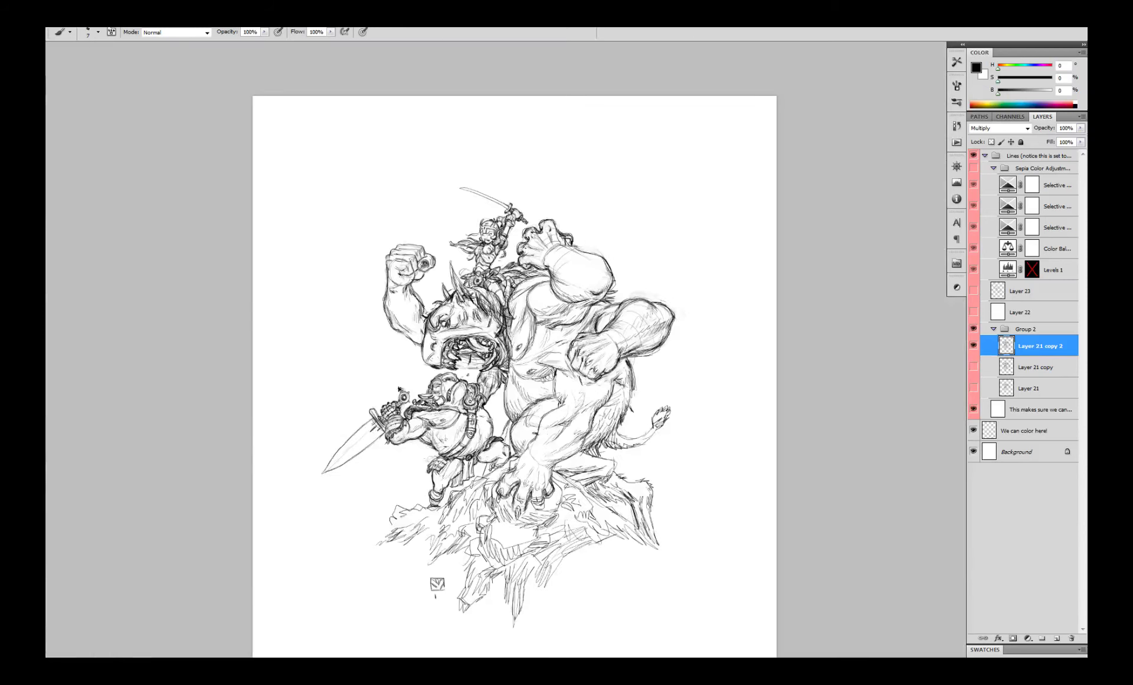
left_click(417, 429, "ctrl")
left_click(417, 430, "ctrl")
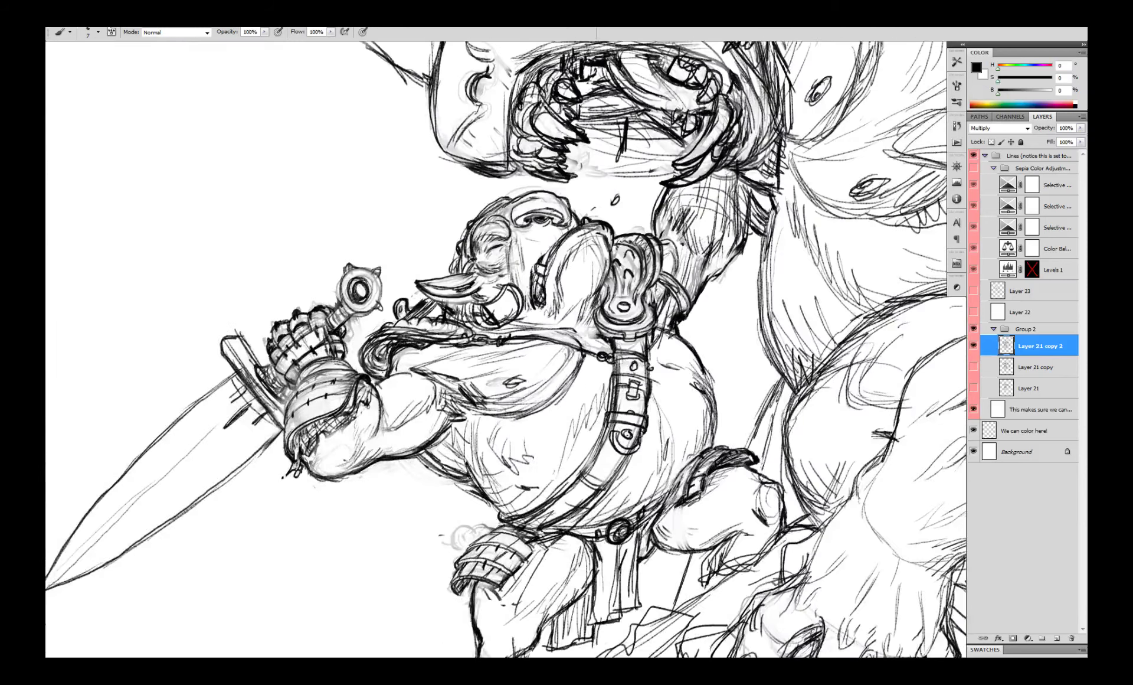
mouse_move(334, 465)
left_mouse_down()
mouse_move(354, 448)
mouse_move(346, 467)
left_mouse_up()
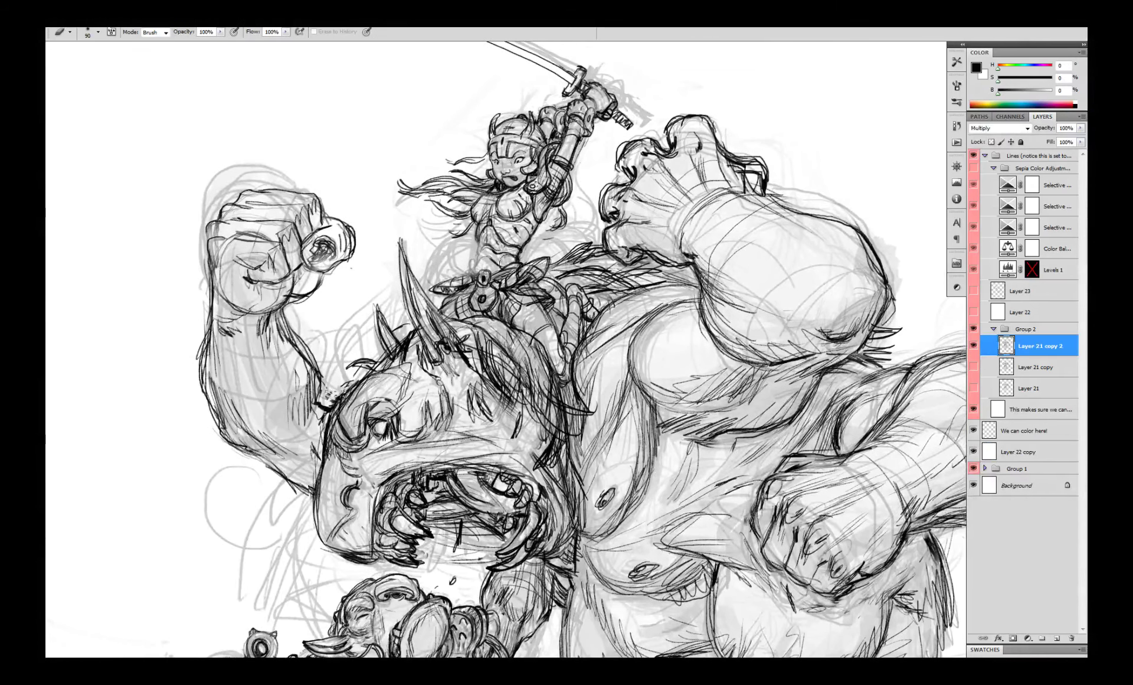
- Create a new layer above Layer 21 copy 2 and show the whole page with the brush ready
key("ctrl+shift+alt+n")
key("b")
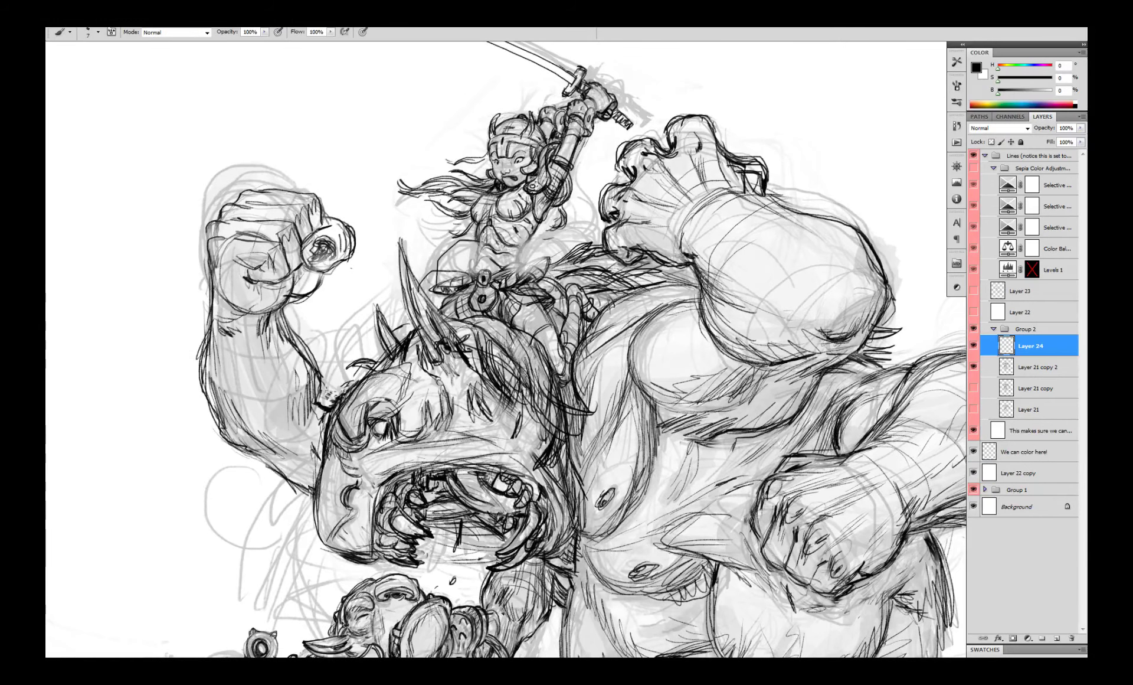
key("ctrl+0")
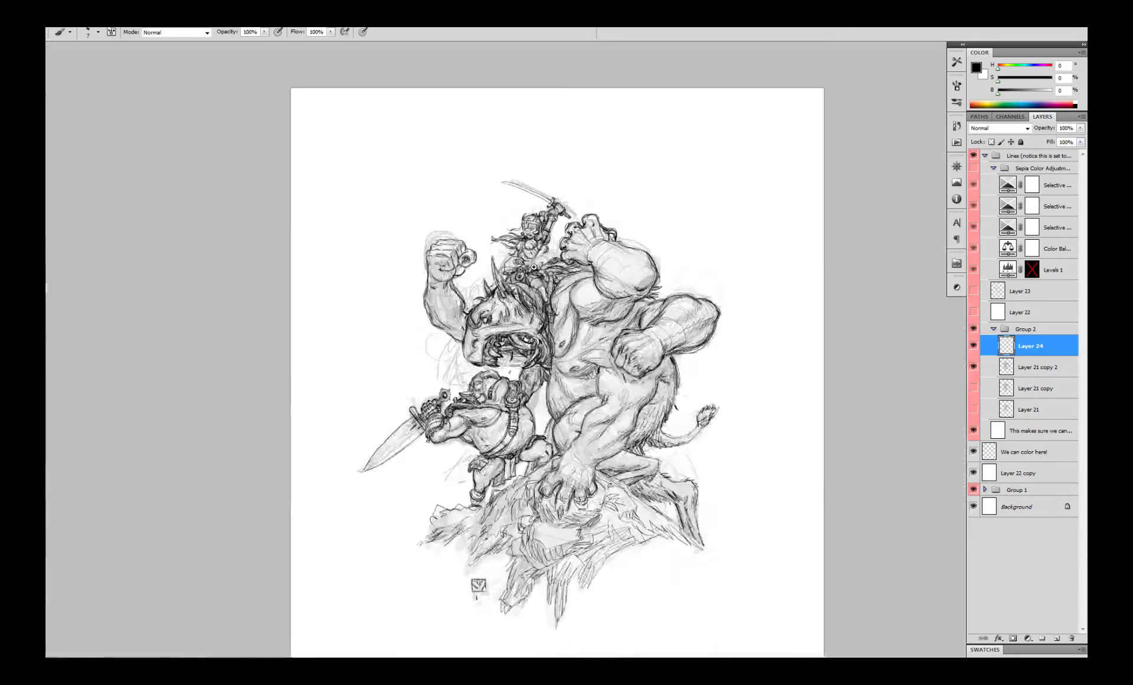
- Hide Group 1 and show Layer 22 and Layer 23 so the inked lines sit over the faded sketch
scroll(533, 267, "up", 4)
left_click(974, 489)
left_click(974, 312)
left_click(974, 290)
scroll(606, 328, "down", 1)
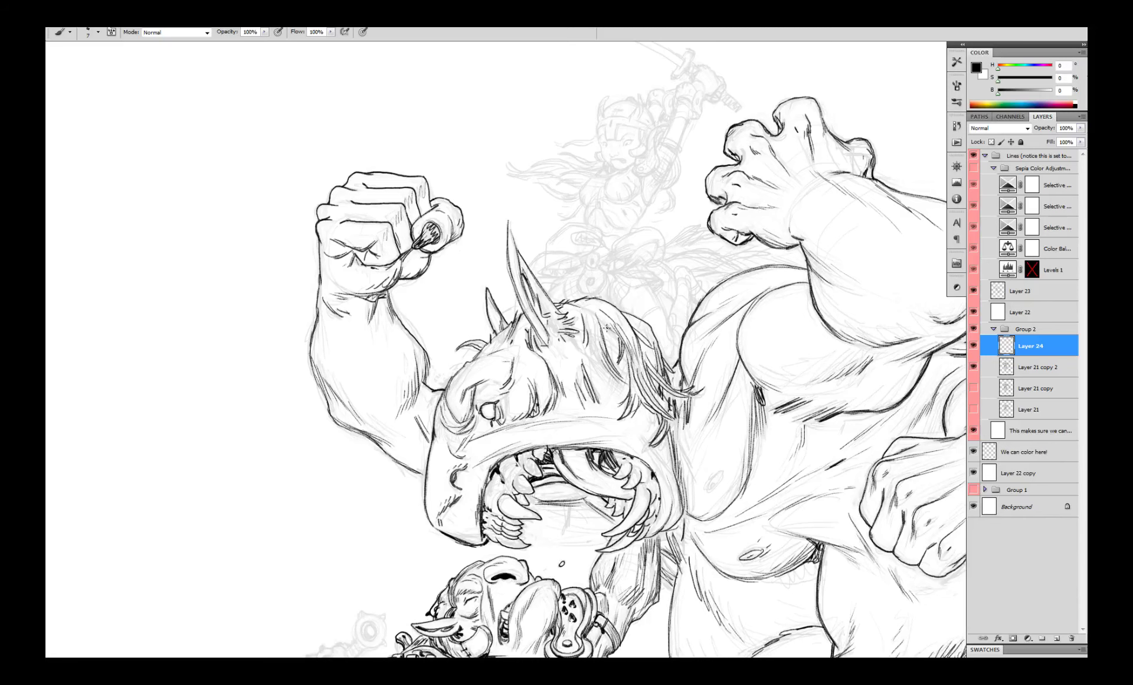
left_click_drag(512, 368, 609, 276)
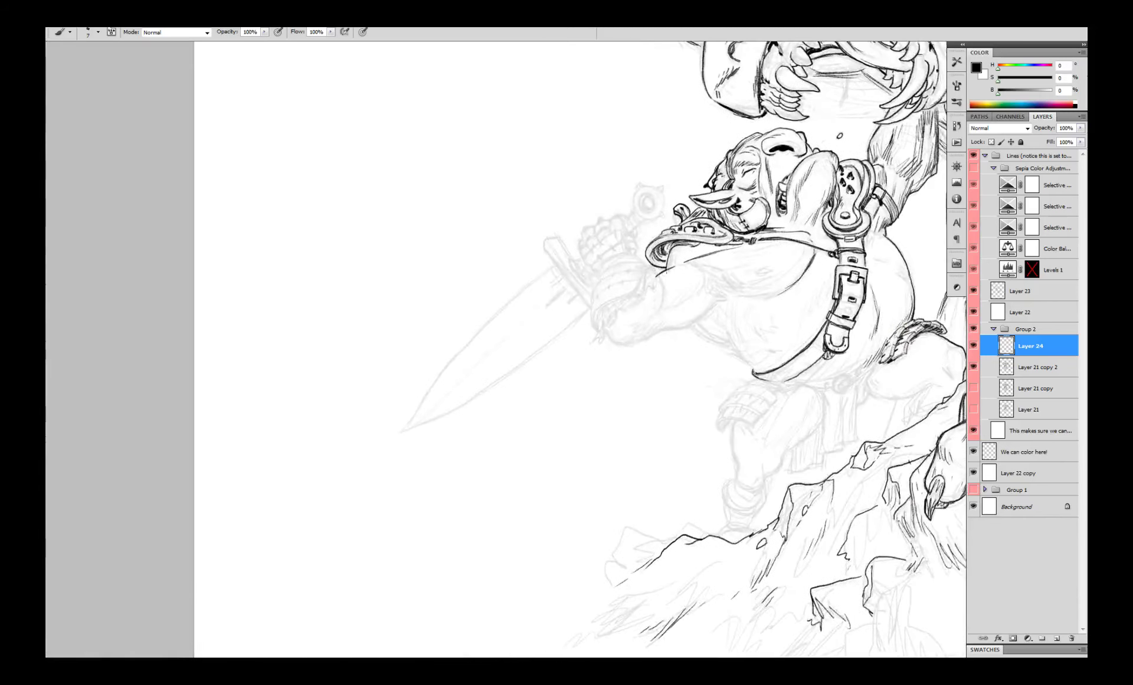
left_click_drag(715, 302, 417, 551)
left_click_drag(664, 346, 659, 476)
- Duplicate Layer 23 with the original hidden, and ink the long lock hanging beside the rider's face
left_click(994, 328)
left_click(1020, 291)
key("ctrl+j")
left_click(973, 311)
left_click_drag(638, 206, 515, 361)
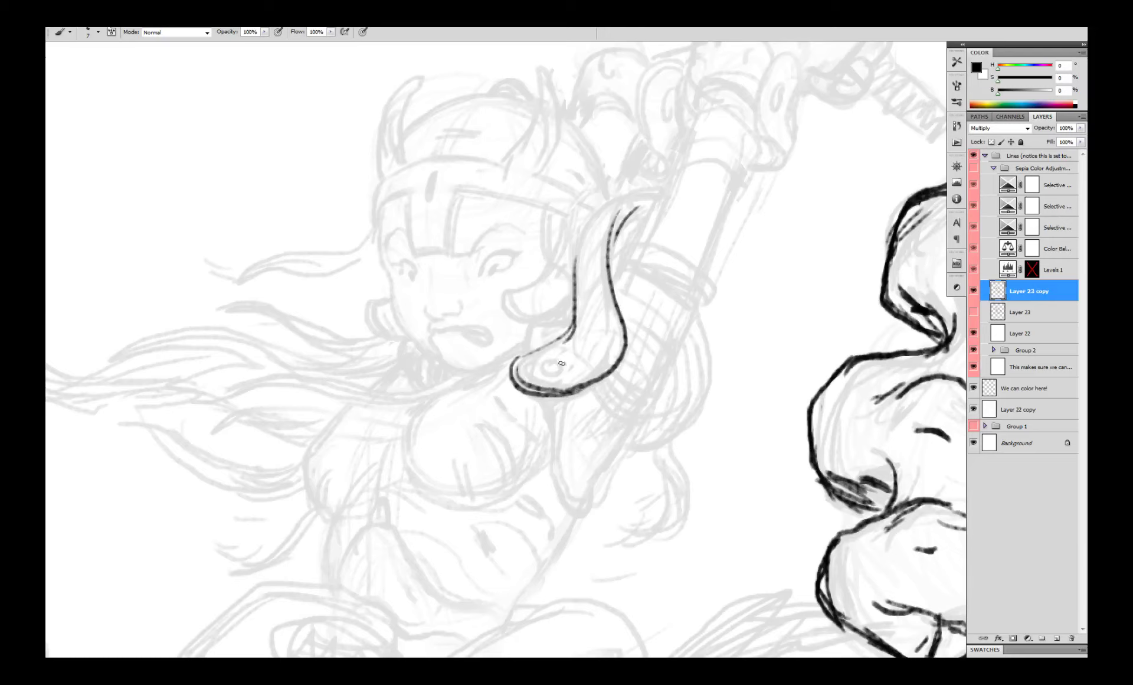
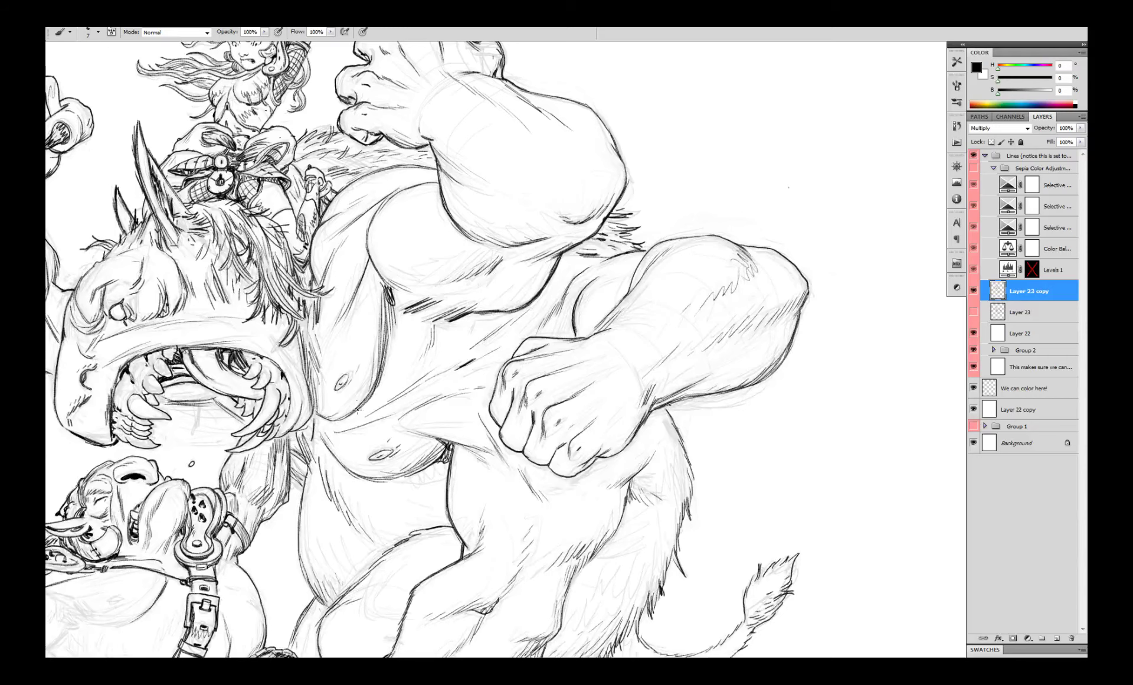
- Undo the last stroke and ink the smaller creature's curved forearm edge where the bracer opens
scroll(348, 397, "down", 5)
scroll(348, 397, "up", 5)
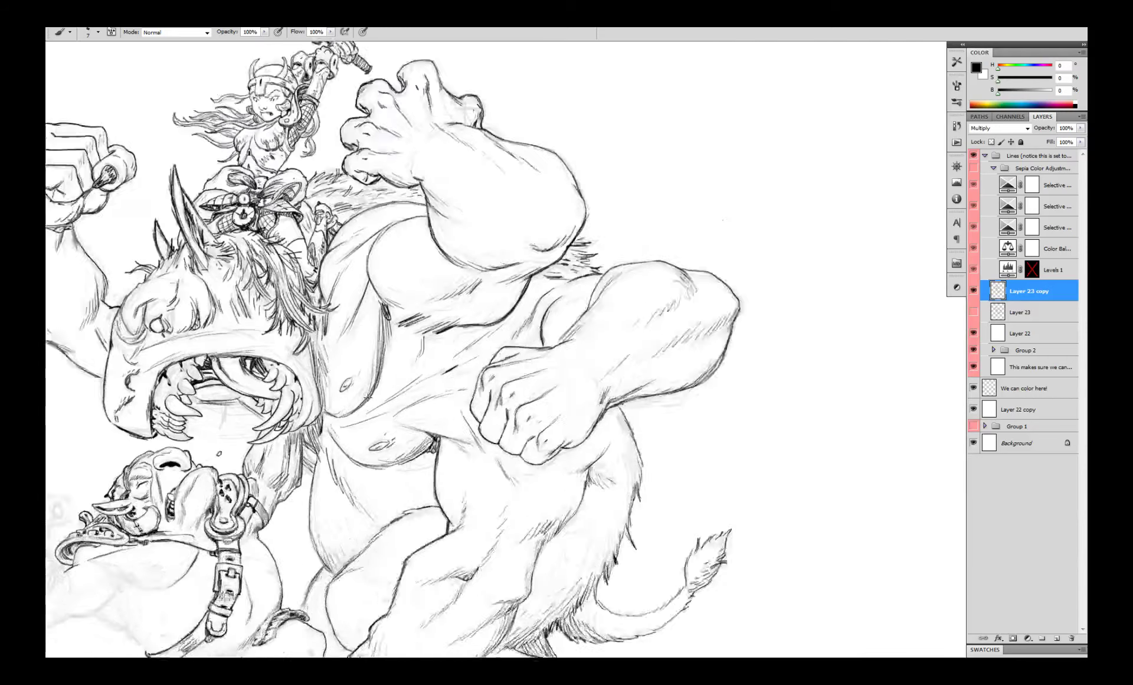
scroll(378, 393, "up", 3)
key("x")
key("x")
key("ctrl+z")
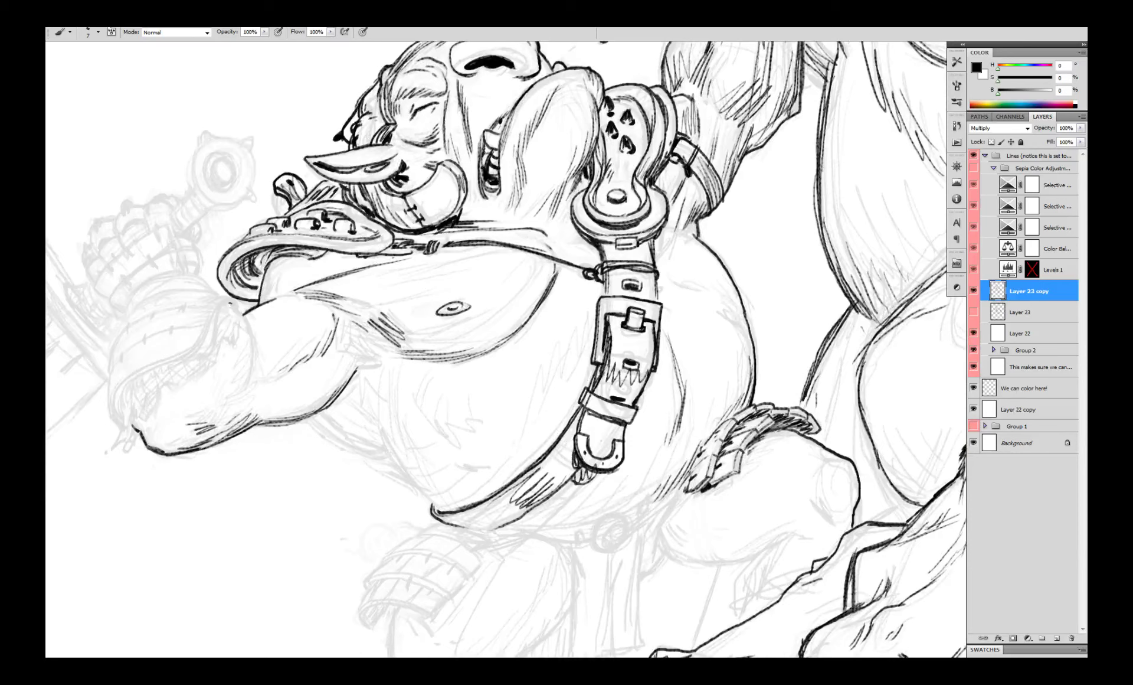
mouse_move(231, 302)
left_mouse_down()
mouse_move(251, 356)
mouse_move(238, 369)
mouse_move(272, 326)
mouse_move(244, 373)
mouse_move(252, 376)
mouse_move(221, 397)
left_mouse_up()
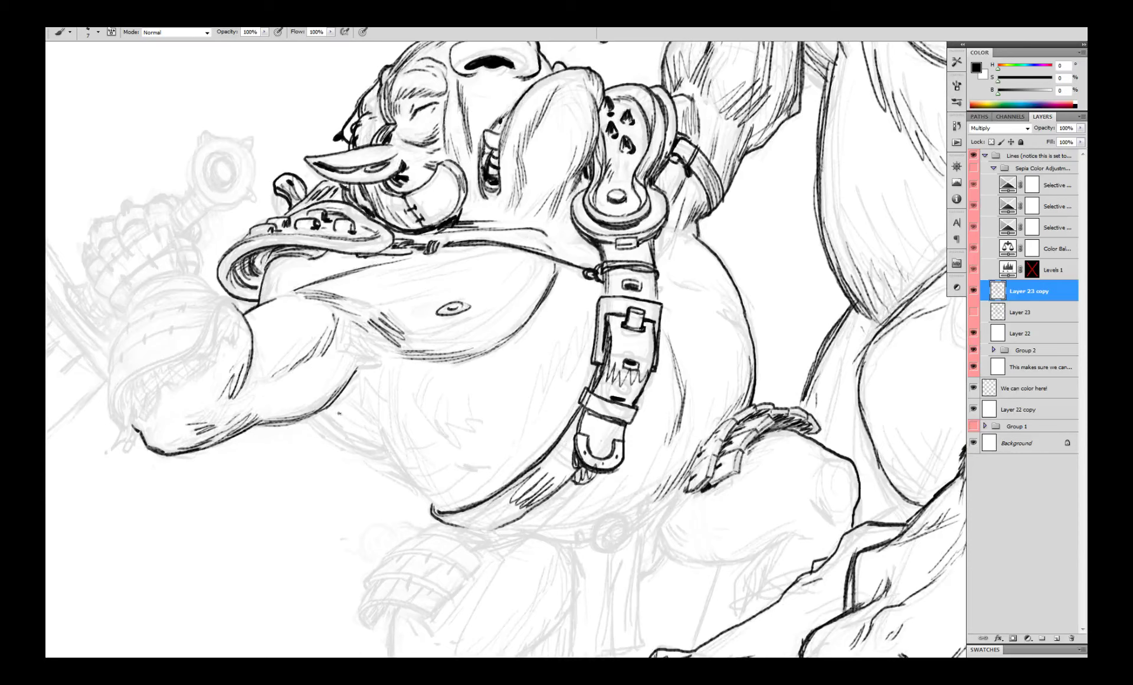
- Ink the smaller creature's belly contour beneath the bent arm and hatch the creases at the armpit
left_click_drag(309, 418, 388, 456)
left_click_drag(383, 379, 431, 506)
left_click_drag(418, 423, 449, 436)
left_click_drag(344, 348, 378, 361)
mouse_move(322, 284)
left_mouse_down()
mouse_move(316, 299)
mouse_move(298, 296)
left_mouse_up()
scroll(330, 266, "down", 3)
scroll(315, 269, "up", 2)
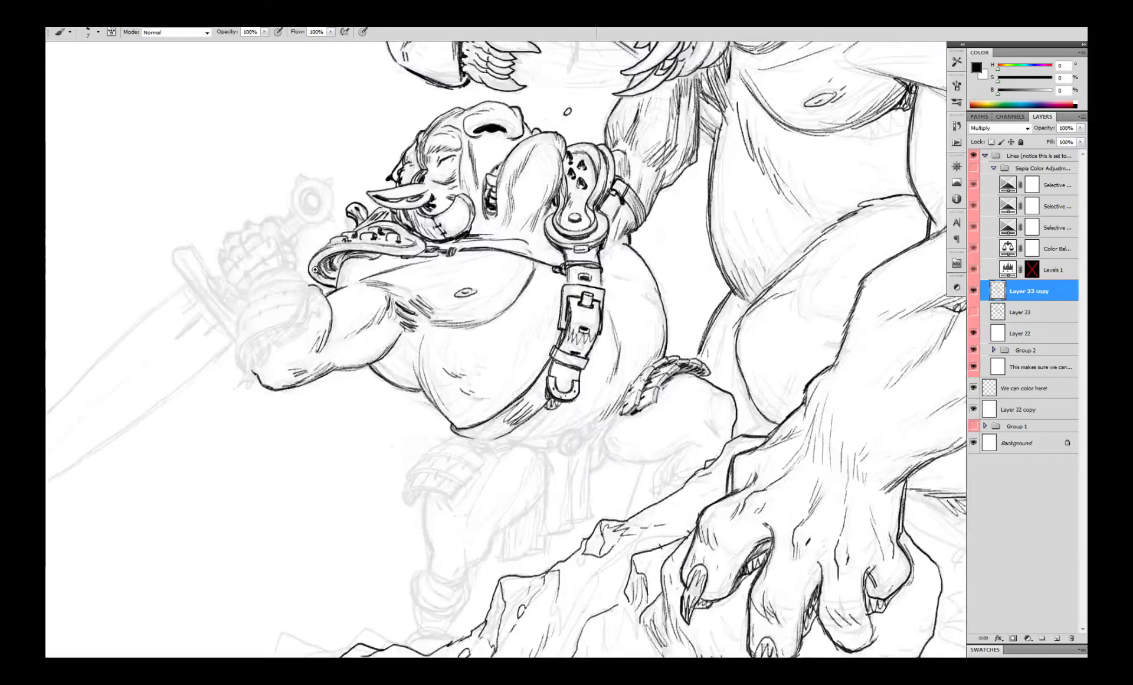
- Ink the bracer's outer contour, its rolled opening and the curved bands wrapping around the forearm
scroll(315, 269, "up", 3)
left_click_drag(378, 263, 363, 326)
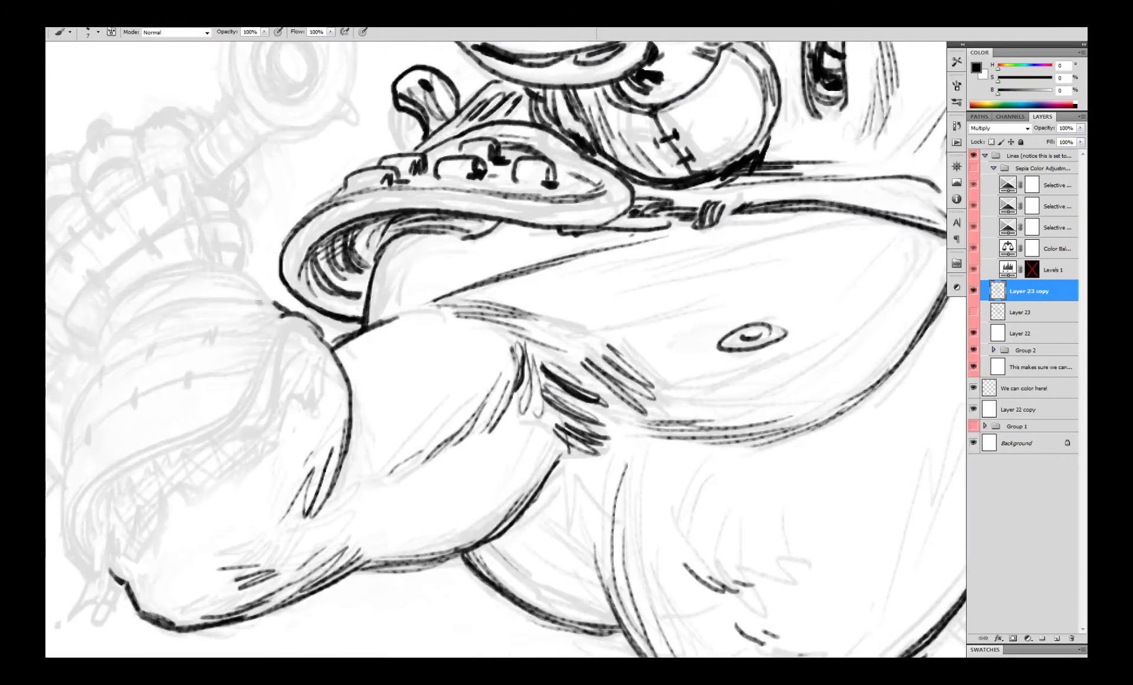
left_click_drag(258, 301, 352, 283)
mouse_move(370, 281)
left_mouse_down()
mouse_move(255, 289)
mouse_move(182, 364)
left_mouse_up()
mouse_move(365, 308)
left_mouse_down()
mouse_move(307, 311)
mouse_move(192, 348)
left_mouse_up()
left_click_drag(352, 350, 170, 416)
left_click_drag(339, 402, 171, 481)
scroll(407, 284, "down", 2)
scroll(407, 283, "up", 2)
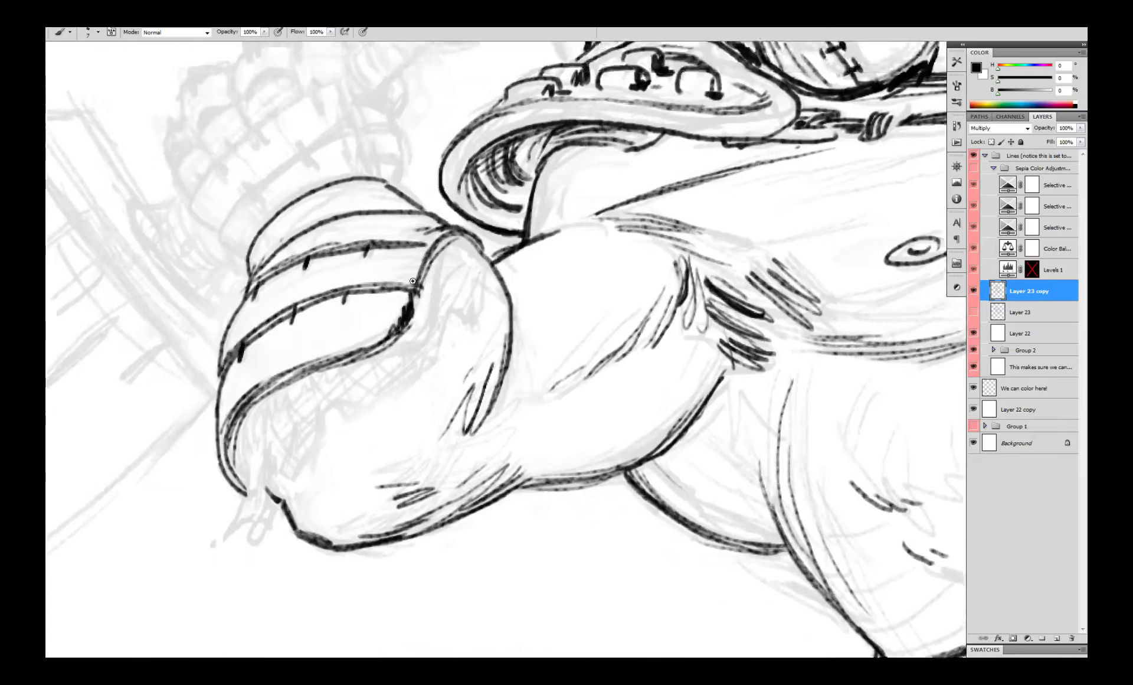
- Thicken the bracer's rolled rim with dark strokes and reinforce its top band
scroll(413, 278, "up", 1)
left_click_drag(434, 250, 405, 323)
scroll(441, 277, "down", 3)
scroll(439, 276, "up", 1)
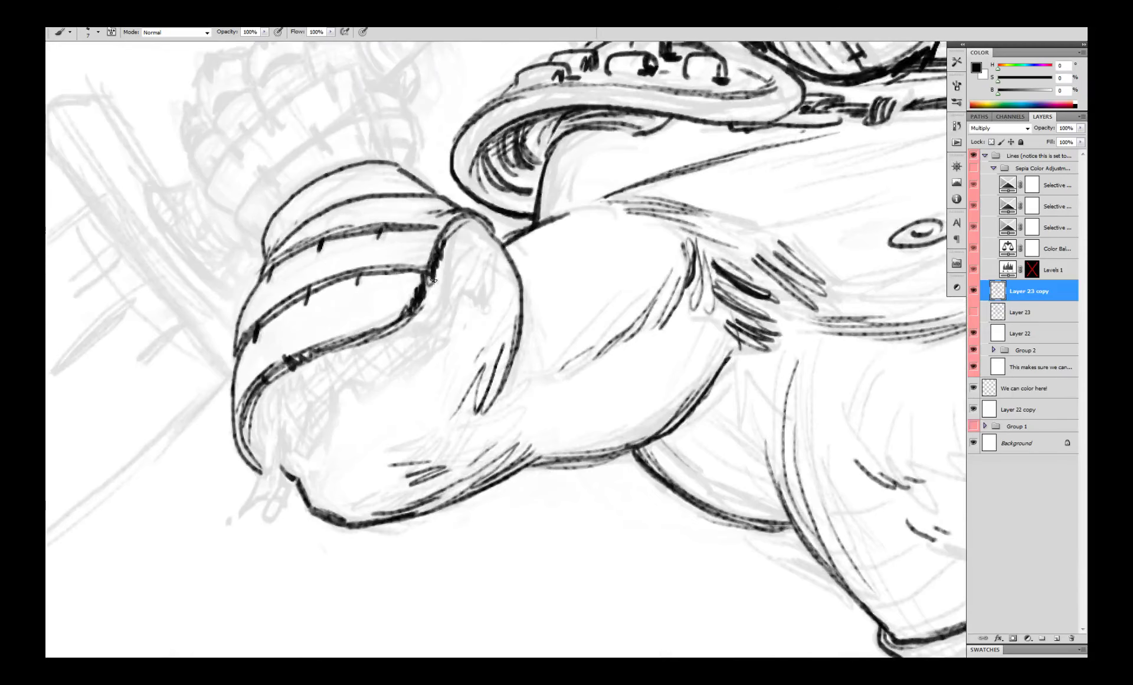
scroll(439, 276, "up", 2)
left_click_drag(438, 227, 499, 232)
left_click_drag(430, 194, 295, 223)
- Try inking a torn lining along the bracer's opening, with ragged strands hanging near the elbow
left_click_drag(367, 381, 450, 288)
left_click_drag(450, 289, 521, 265)
key("ctrl+alt+z")
key("ctrl+alt+z")
left_click_drag(414, 350, 375, 336)
left_click_drag(336, 388, 363, 369)
scroll(407, 372, "up", 2)
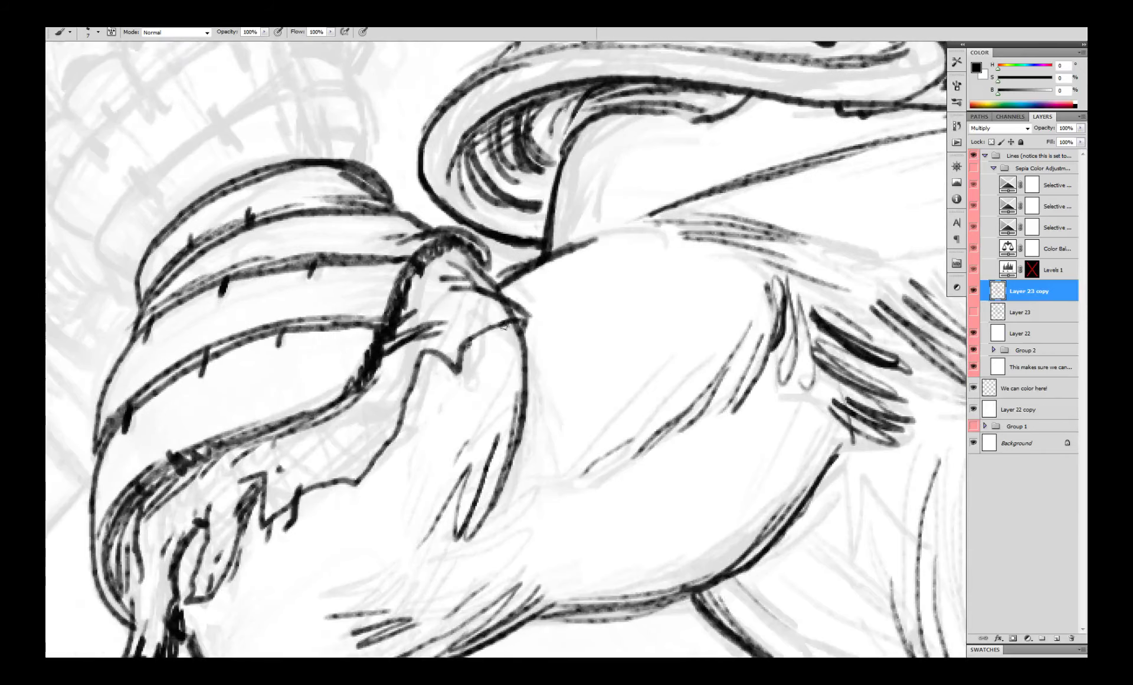
left_click_drag(506, 324, 464, 346)
mouse_move(463, 342)
left_mouse_down()
mouse_move(527, 323)
mouse_move(534, 363)
left_mouse_up()
left_click_drag(431, 355, 407, 412)
mouse_move(365, 472)
left_mouse_down()
mouse_move(485, 385)
mouse_move(420, 413)
left_mouse_up()
left_click_drag(375, 413, 360, 446)
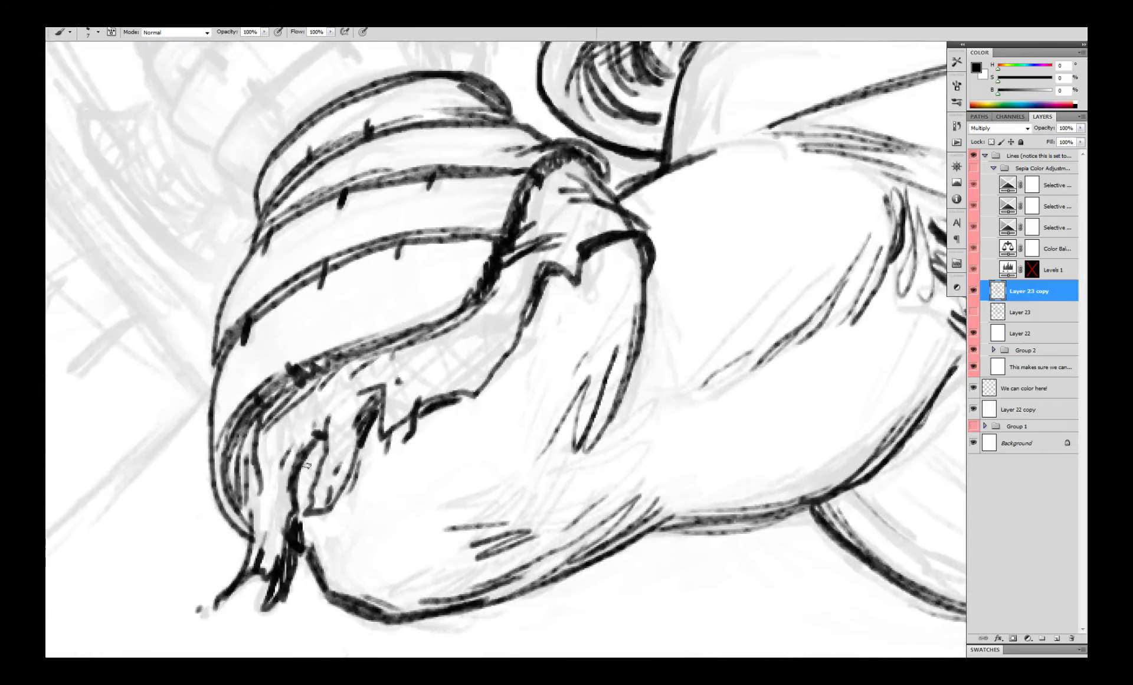
- Undo the torn lining strokes inside the bracer's opening
scroll(306, 465, "down", 4)
scroll(295, 475, "up", 2)
scroll(406, 483, "up", 2)
key("ctrl+alt+z")
key("ctrl+alt+z")
key("ctrl+alt+z")
key("ctrl+alt+z")
scroll(324, 353, "down", 2)
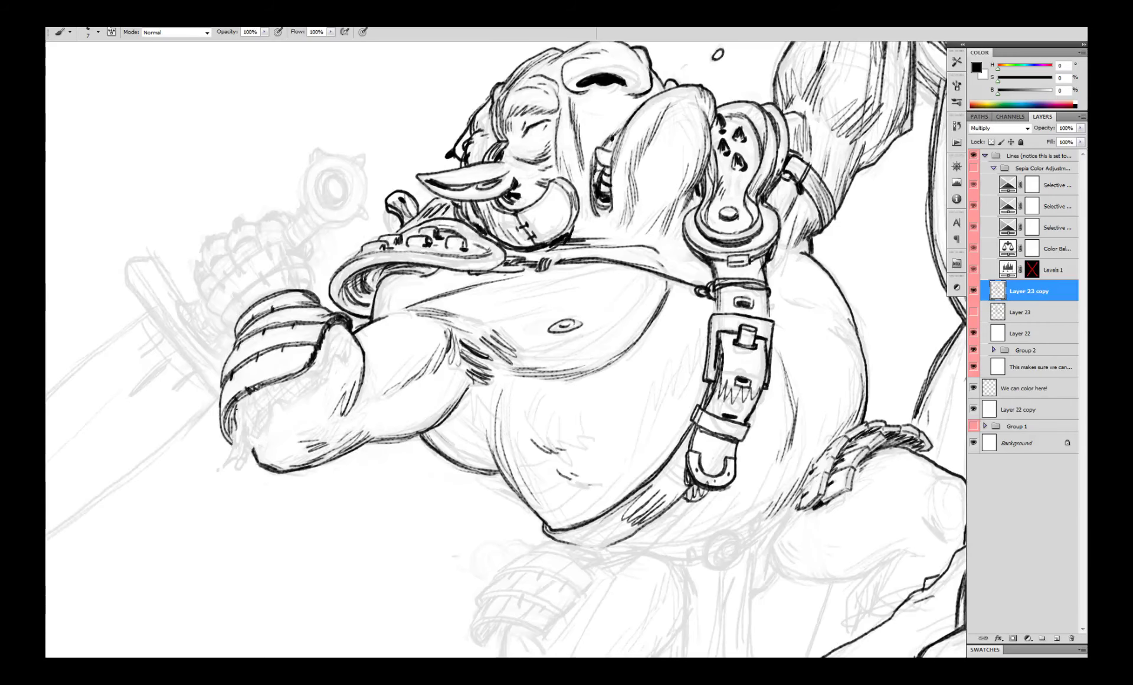
- Try a different ragged edge across the bracer's opening and undo the strokes
left_click_drag(321, 377, 236, 410)
key("ctrl+z")
key("ctrl+z")
mouse_move(363, 352)
left_mouse_down()
mouse_move(324, 372)
mouse_move(356, 349)
mouse_move(342, 354)
left_mouse_up()
key("ctrl+z")
left_click_drag(274, 384, 253, 391)
mouse_move(335, 354)
left_mouse_down()
mouse_move(334, 376)
mouse_move(358, 345)
left_mouse_up()
key("ctrl+alt+z")
key("ctrl+alt+z")
key("ctrl+alt+z")
key("ctrl+alt+z")
key("ctrl+alt+z")
- Ink the bracer's jagged inner edge with frayed strands hanging at the elbow
left_click_drag(251, 394, 245, 406)
left_click_drag(244, 403, 237, 416)
scroll(331, 295, "down", 2)
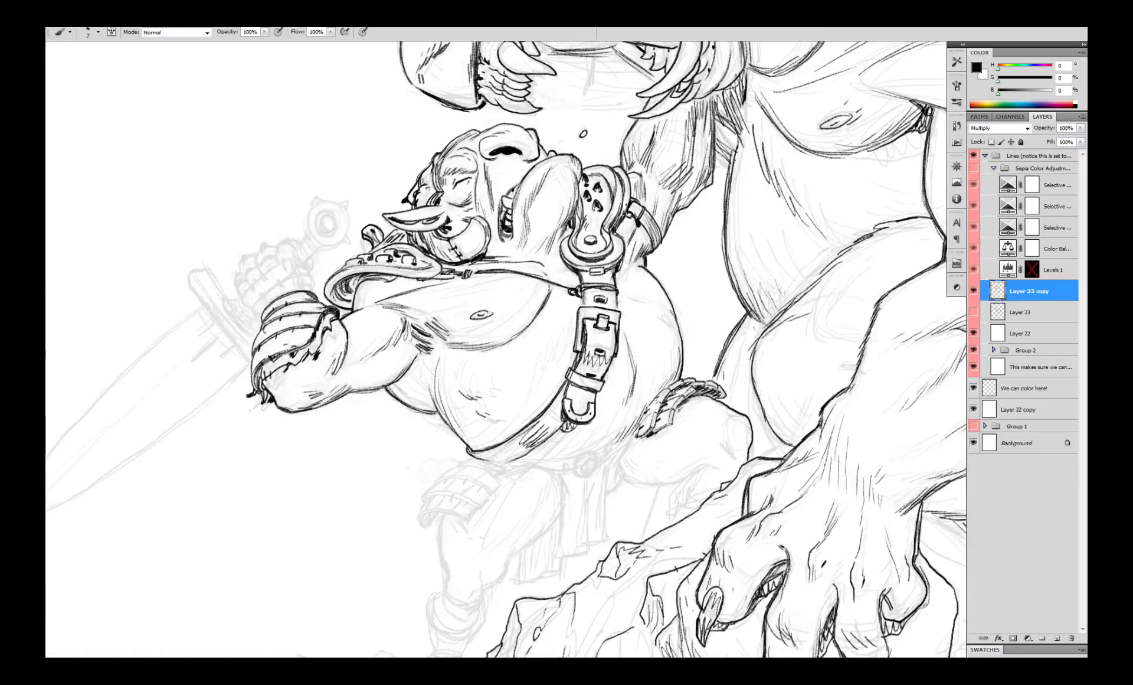
scroll(365, 309, "down", 4)
scroll(354, 315, "up", 3)
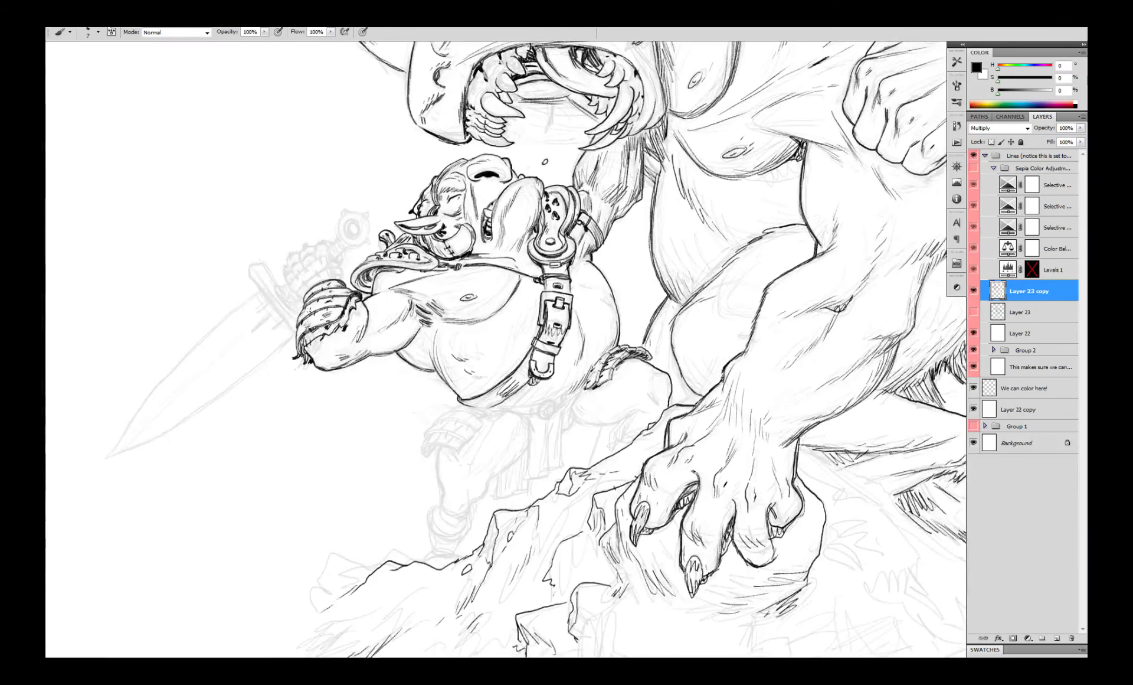
- Examine the inked bracer, arm and belly against the rest of the composition
left_click_drag(386, 282, 373, 289)
left_click_drag(423, 254, 427, 265)
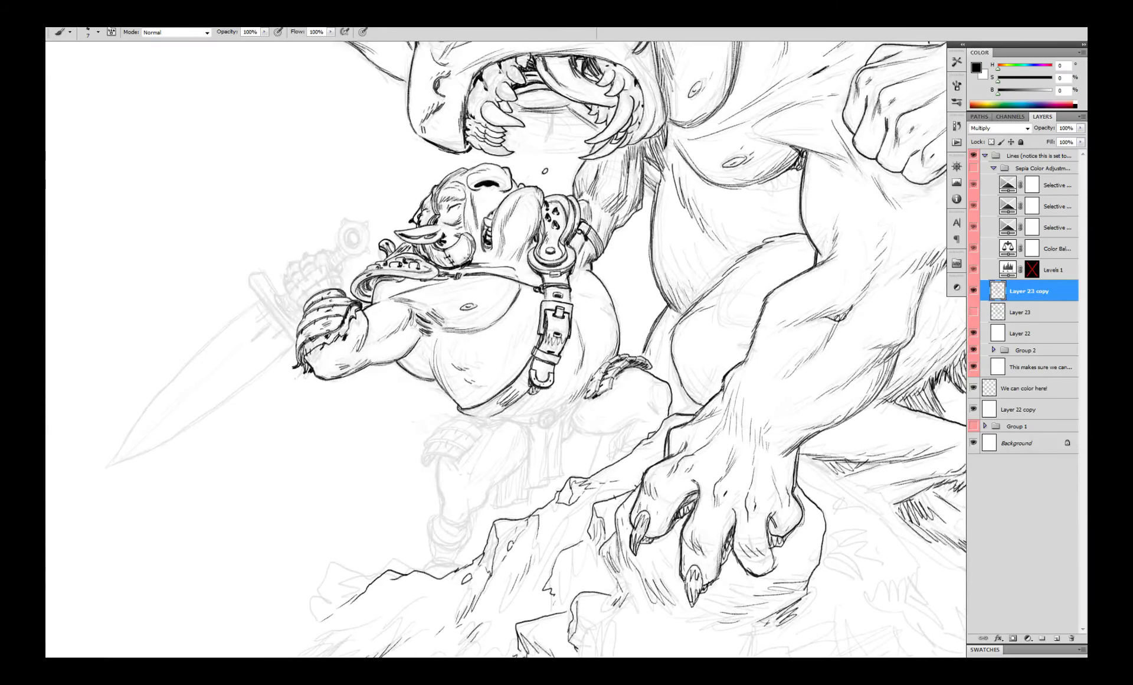
scroll(484, 317, "up", 1)
left_click_drag(484, 317, 448, 272)
key("x")
key("x")
scroll(618, 212, "down", 3)
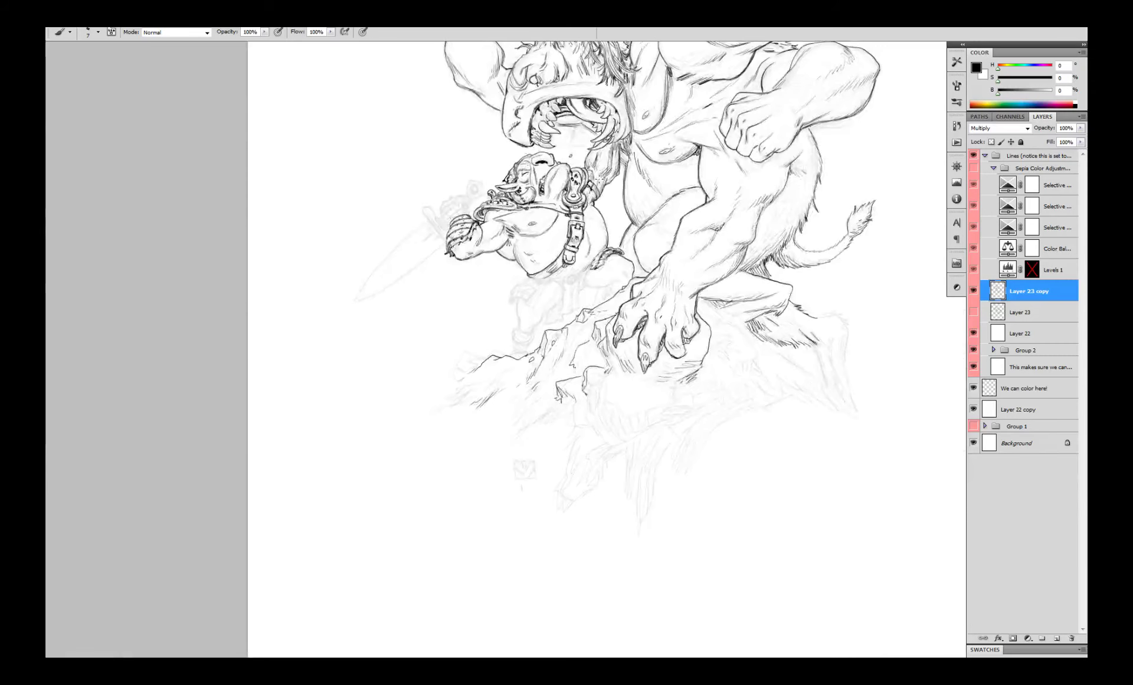
scroll(618, 212, "up", 3)
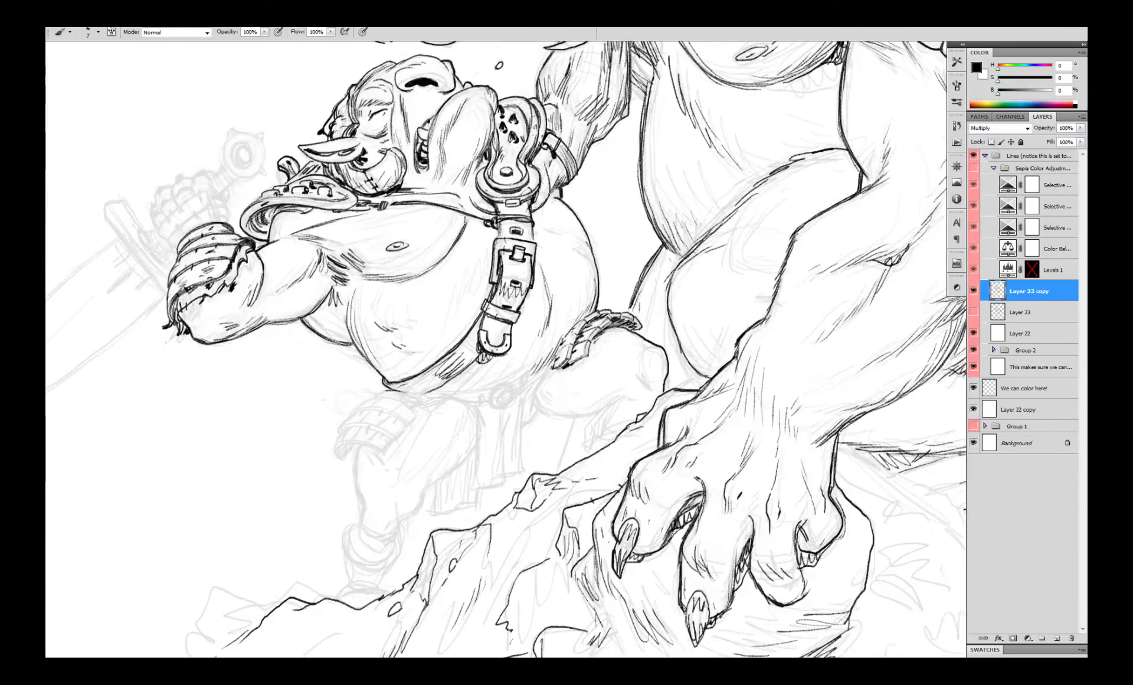
scroll(607, 204, "down", 3)
scroll(606, 204, "up", 3)
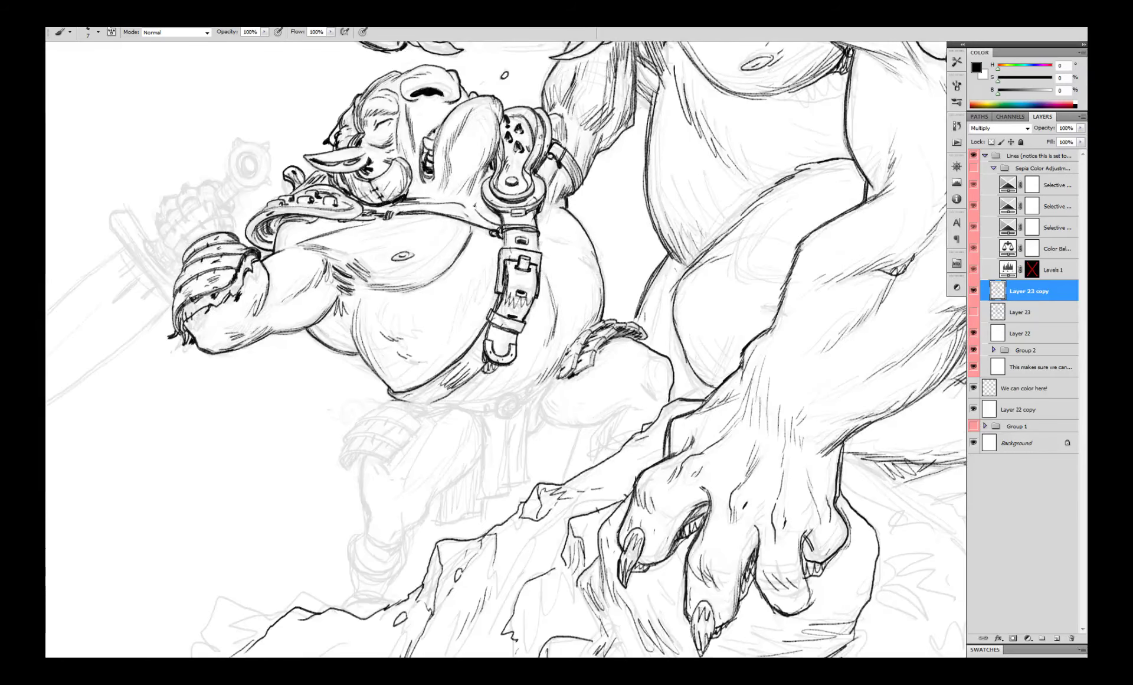
scroll(593, 196, "down", 3)
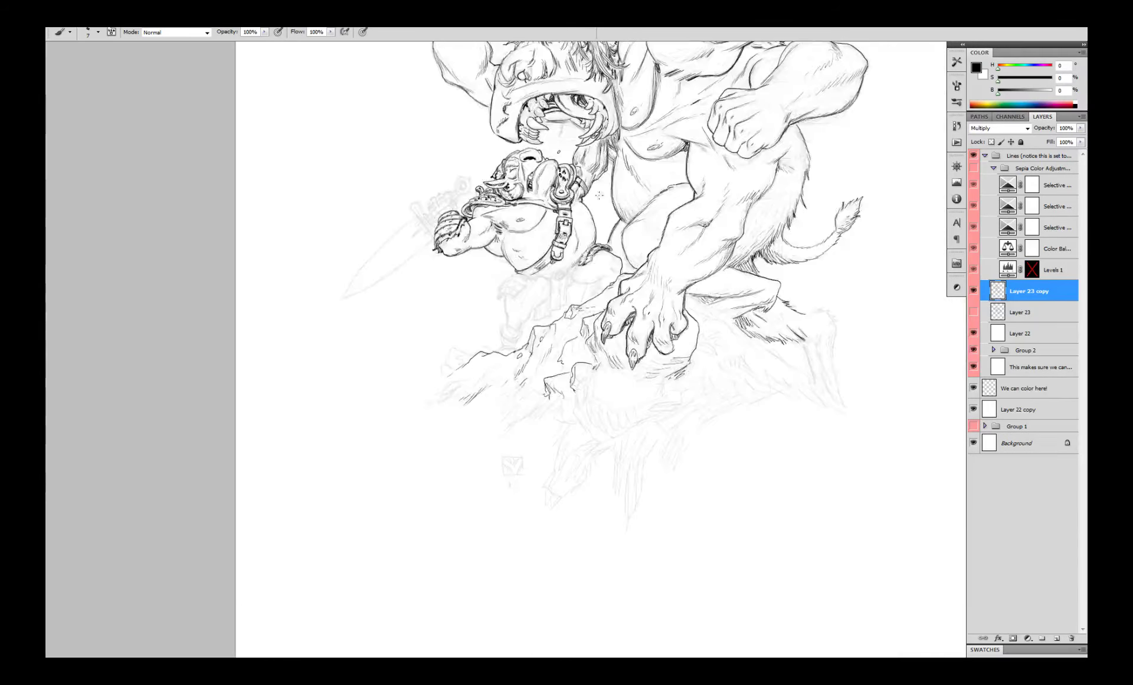
- Ink the gauntlet's rounded knuckle plates and start the finger segments above them
scroll(449, 231, "up", 5)
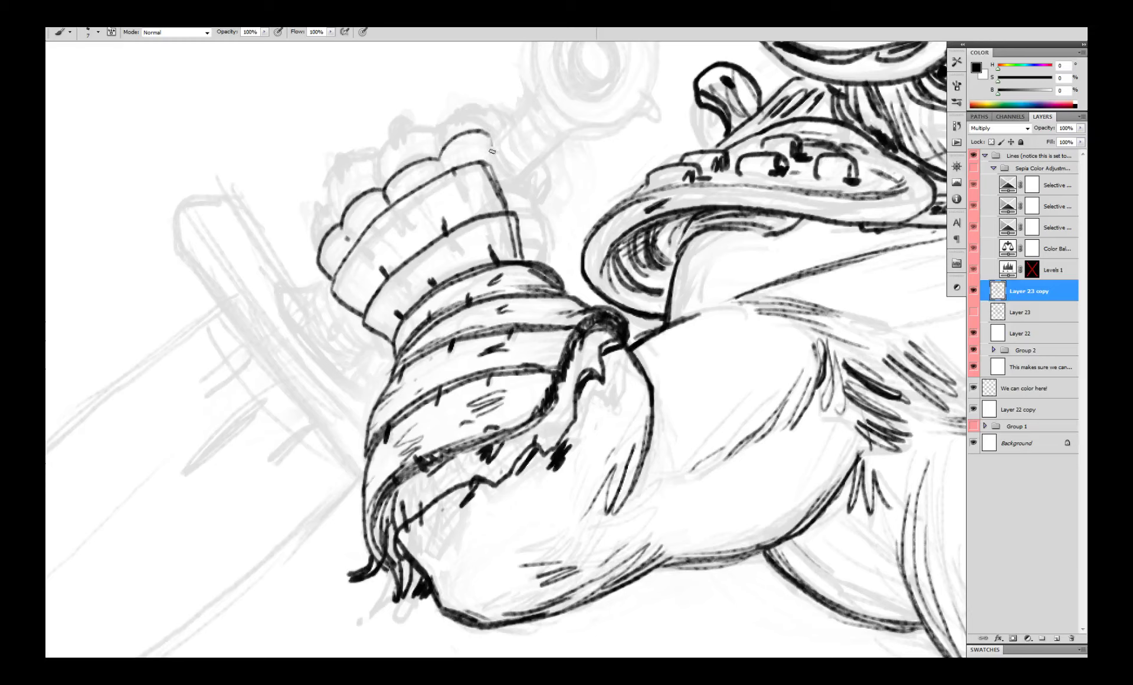
left_click_drag(389, 177, 421, 158)
left_click_drag(367, 189, 341, 215)
left_click_drag(332, 229, 320, 241)
mouse_move(328, 176)
left_mouse_down()
mouse_move(341, 219)
mouse_move(355, 152)
mouse_move(377, 154)
left_mouse_up()
key("ctrl+z")
left_click_drag(367, 151, 433, 128)
key("ctrl+z")
left_click_drag(378, 158, 383, 189)
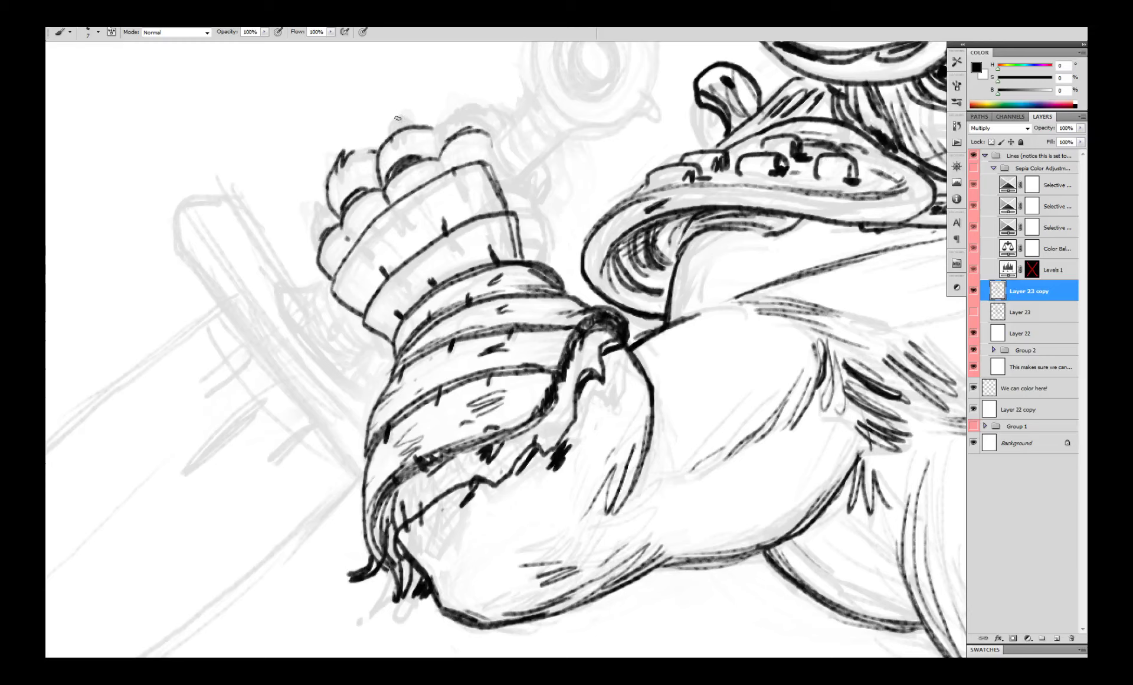
- Ink the gauntlet's upper finger segments with their small spikes and the banded plates along its inner side
mouse_move(392, 138)
left_mouse_down()
mouse_move(401, 126)
mouse_move(507, 123)
left_mouse_up()
left_click_drag(458, 121, 470, 106)
left_click_drag(495, 138, 513, 180)
left_click_drag(512, 182, 548, 254)
key("ctrl+z")
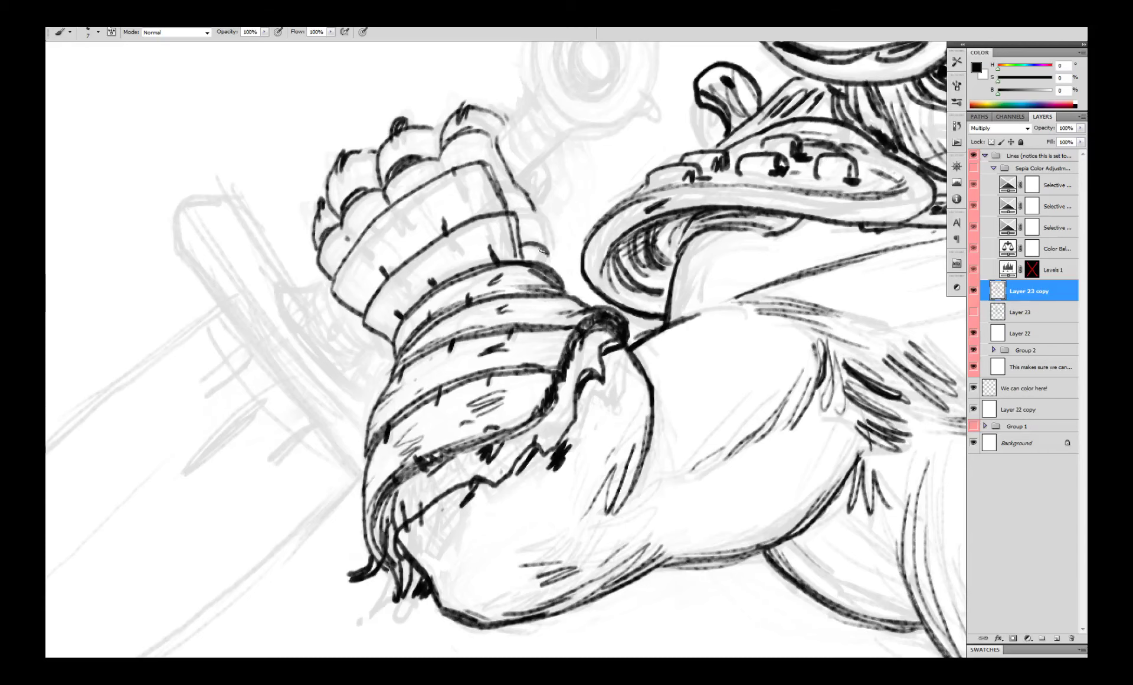
left_click_drag(508, 210, 543, 220)
mouse_move(498, 181)
left_mouse_down()
mouse_move(525, 188)
mouse_move(549, 263)
left_mouse_up()
left_click_drag(557, 196, 557, 283)
left_click_drag(476, 240, 508, 236)
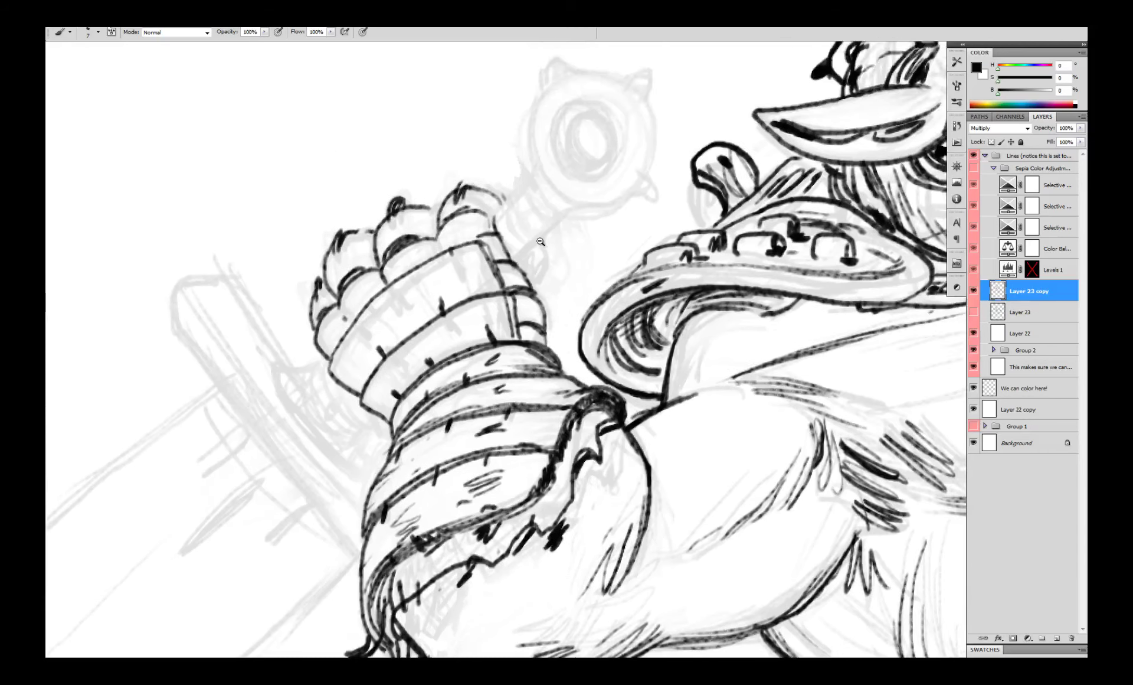
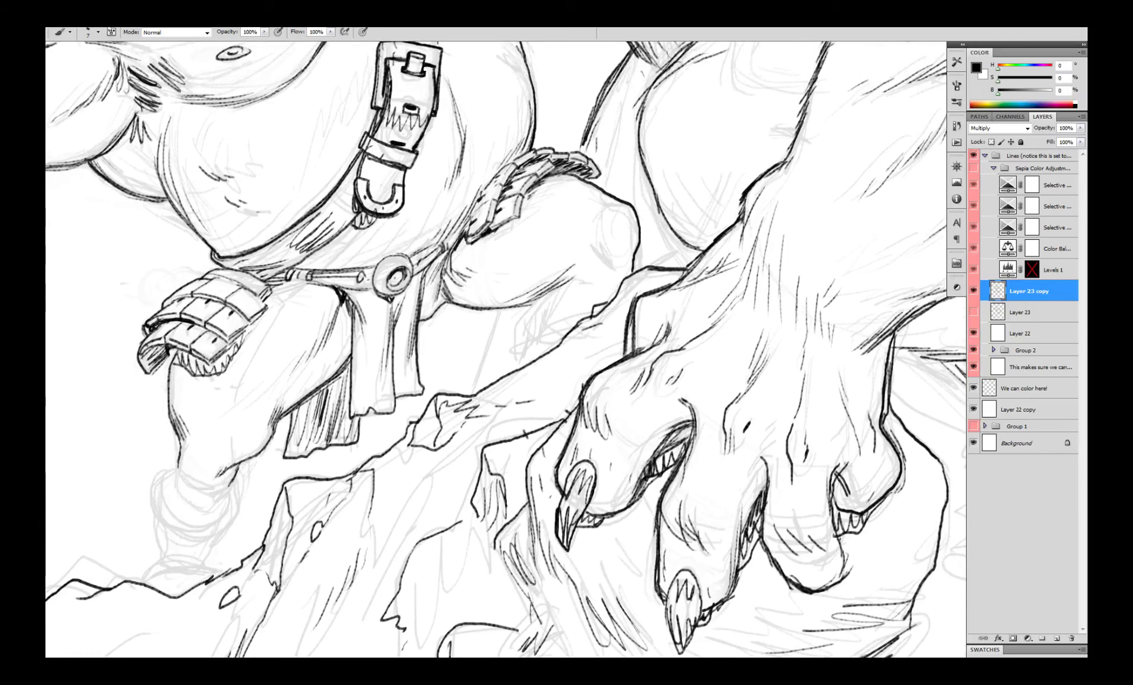
- Reinforce the inks along the layered armour plates on the smaller creature's far thigh
left_click_drag(458, 246, 473, 239)
mouse_move(573, 179)
left_mouse_down()
mouse_move(524, 226)
mouse_move(475, 241)
left_mouse_up()
mouse_move(491, 236)
left_mouse_down()
mouse_move(514, 233)
mouse_move(550, 159)
left_mouse_up()
scroll(526, 203, "down", 3)
scroll(513, 254, "up", 2)
scroll(590, 153, "up", 1)
- Ink the knee creases on the bent far leg and the wrapped boot of the near leg
left_click_drag(552, 210, 574, 232)
left_click_drag(566, 213, 580, 231)
left_click_drag(494, 278, 515, 318)
left_click_drag(123, 440, 126, 519)
scroll(507, 348, "down", 2)
left_click_drag(184, 494, 93, 561)
mouse_move(383, 368)
left_mouse_down()
mouse_move(383, 382)
mouse_move(341, 410)
left_mouse_up()
key("x")
key("x")
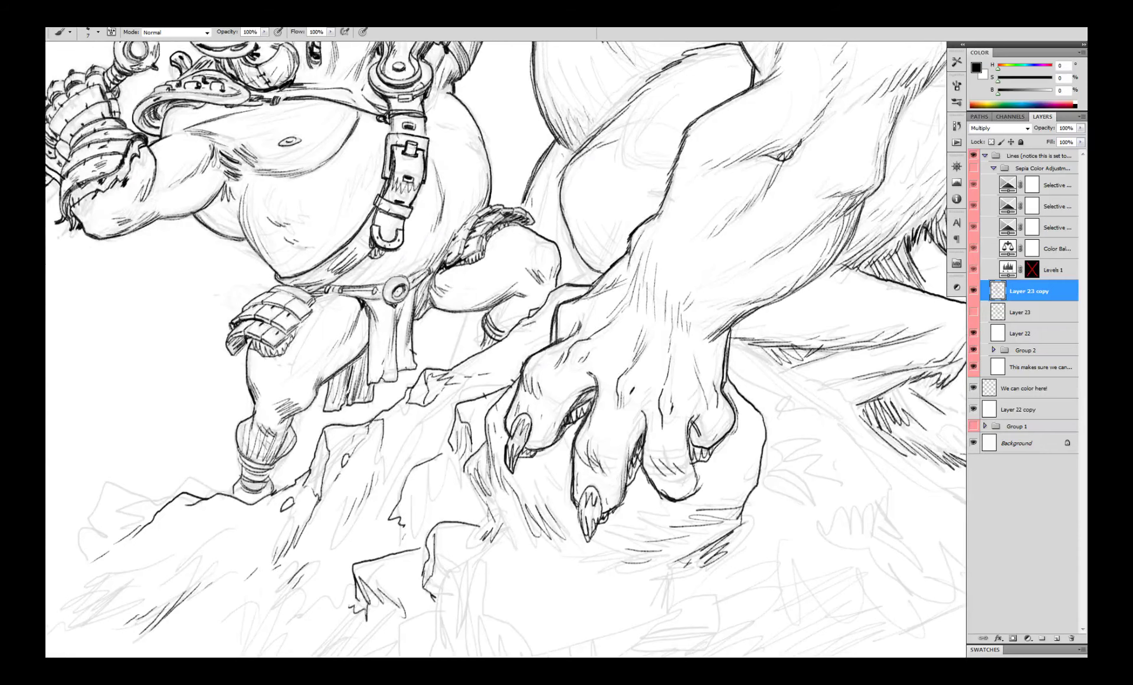
- Trim the dark fill of the smaller creature's nostril to a narrower opening
mouse_move(378, 308)
left_mouse_down()
mouse_move(374, 361)
mouse_move(350, 410)
left_mouse_up()
scroll(363, 378, "down", 3)
scroll(360, 349, "up", 2)
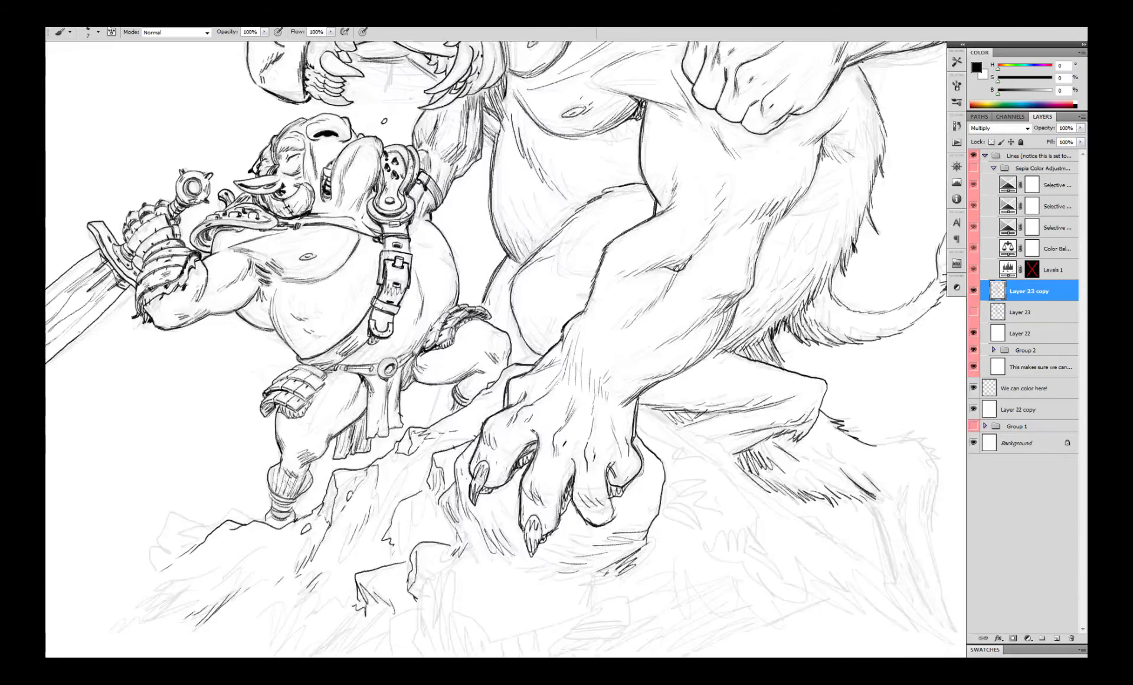
scroll(372, 389, "down", 3)
scroll(354, 283, "up", 5)
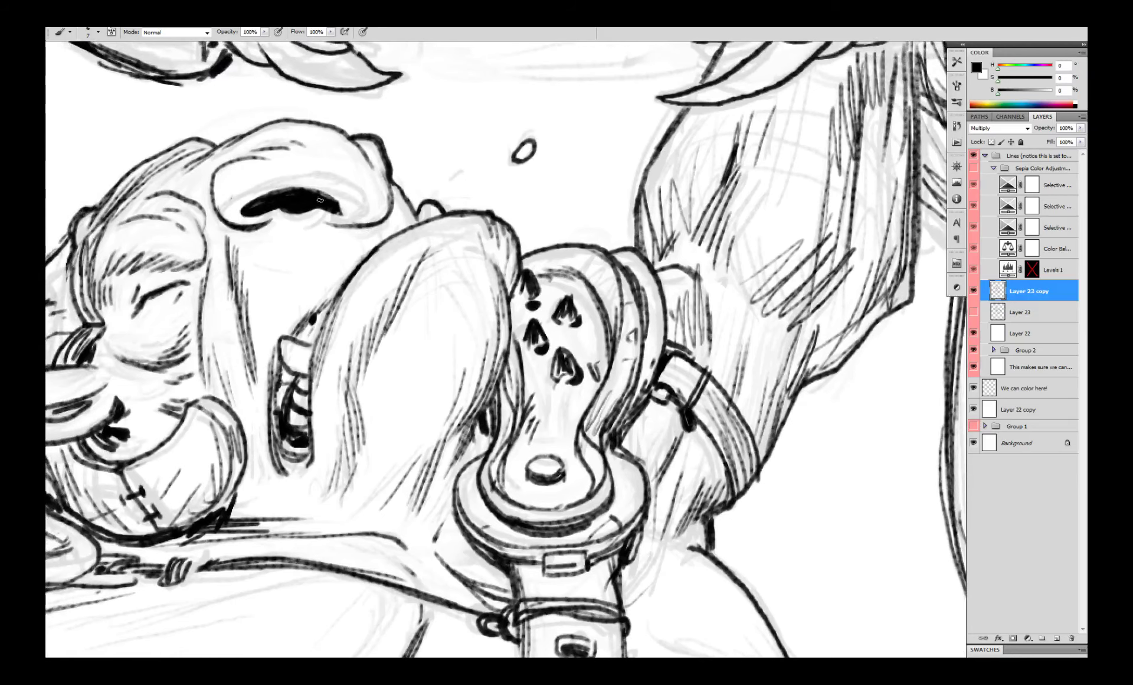
scroll(390, 224, "down", 3)
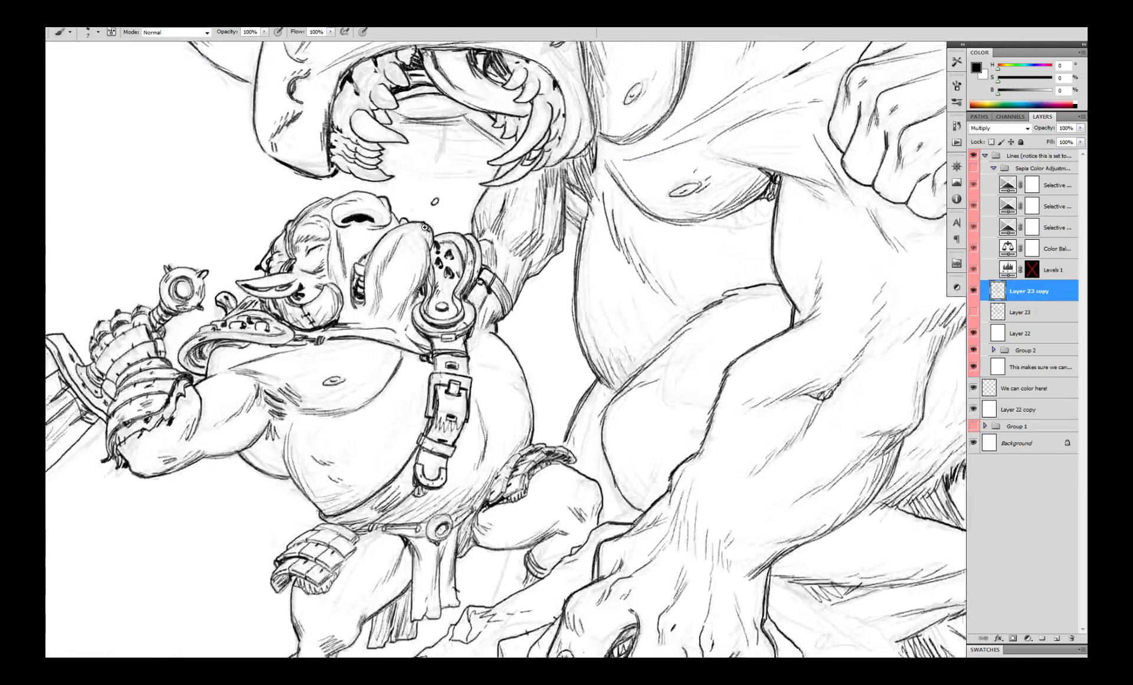
scroll(425, 227, "down", 2)
scroll(377, 206, "up", 3)
scroll(382, 207, "up", 2)
key("x")
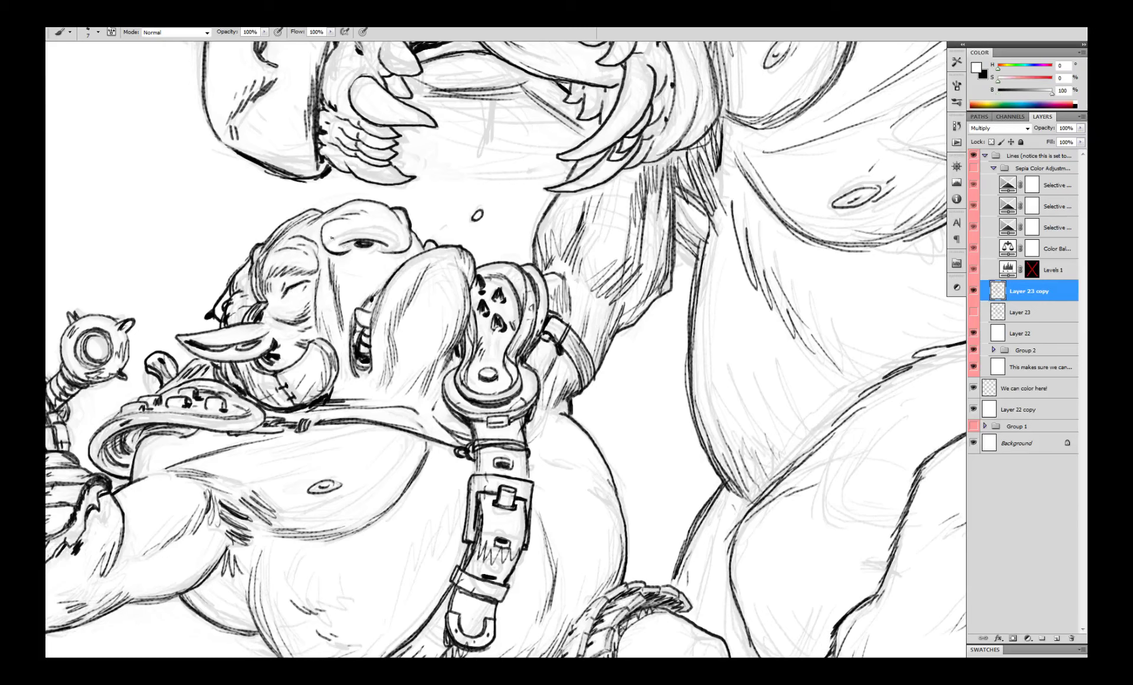
key("x")
- Touch up the snout's edge beside the raised arm and the inner line of the pointed ear
left_click_drag(411, 247, 393, 223)
left_click_drag(168, 320, 200, 327)
left_click_drag(218, 327, 243, 321)
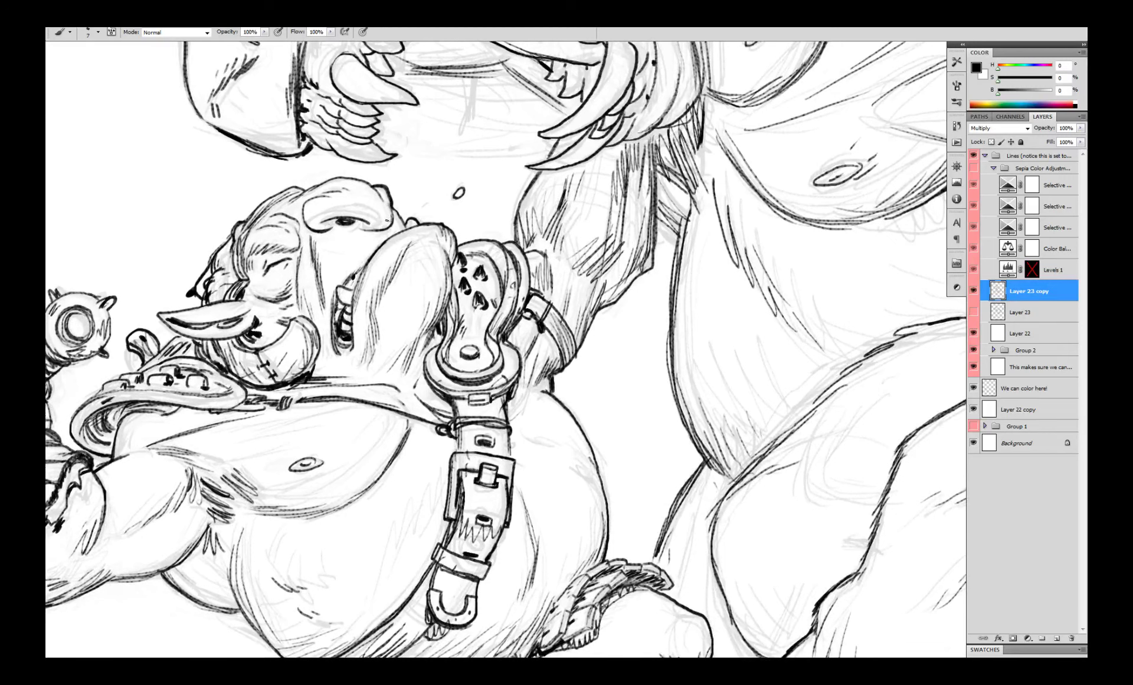
- Refine the snout's outline around the raised bump next to the nostril
left_click(387, 232)
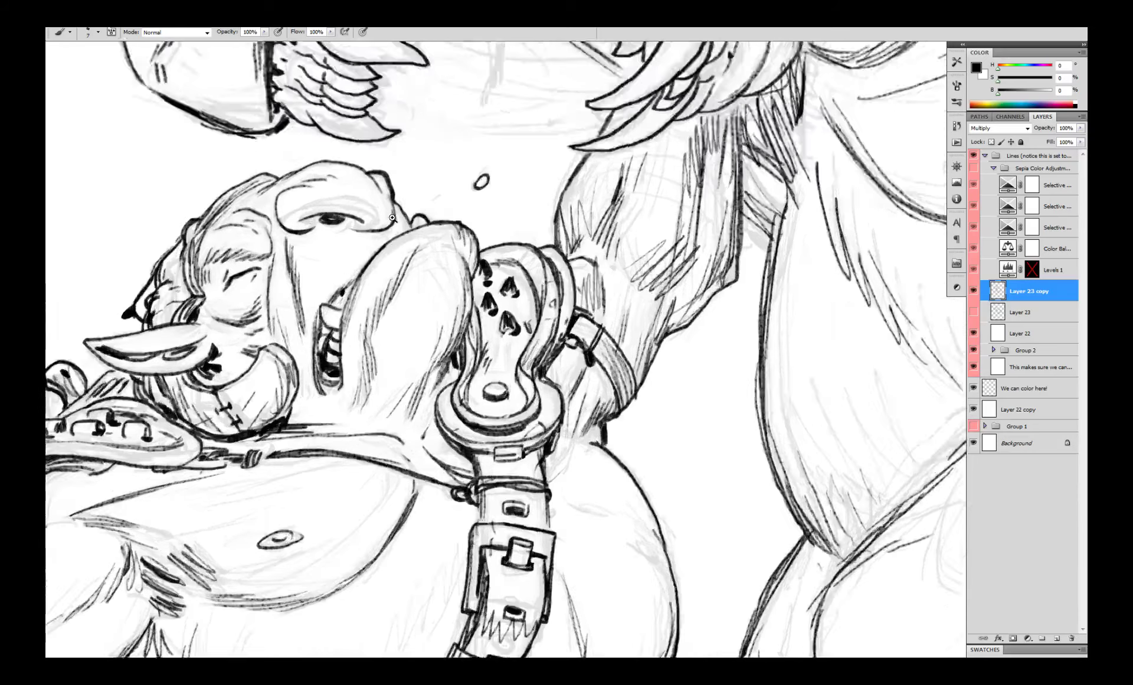
mouse_move(381, 227)
left_mouse_down()
mouse_move(357, 200)
mouse_move(313, 186)
mouse_move(227, 212)
mouse_move(243, 238)
mouse_move(381, 224)
left_mouse_up()
key("e")
key("b")
left_click_drag(378, 177, 339, 225)
mouse_move(358, 233)
left_mouse_down()
mouse_move(331, 183)
mouse_move(302, 183)
left_mouse_up()
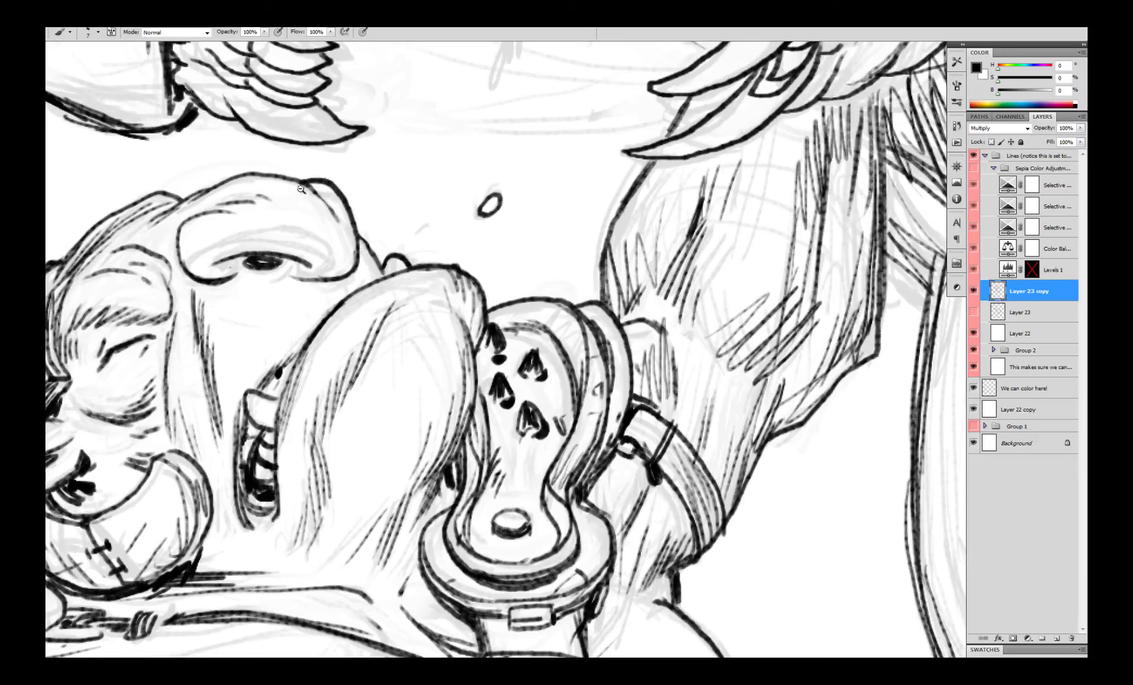
left_click(313, 214, "alt")
left_click(314, 215, "alt")
left_click(319, 217, "alt")
left_click(329, 219, "ctrl")
left_click(320, 216, "ctrl")
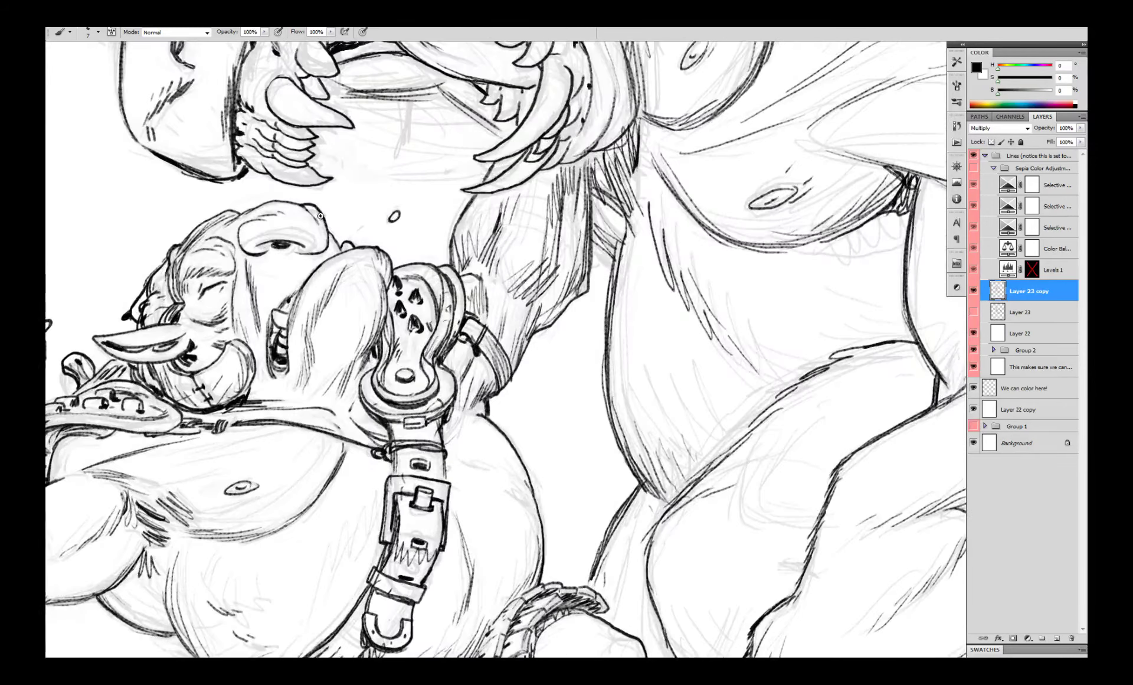
- Examine the smaller creature's inked head and the beast's jaws up close and within the whole composition
left_click(253, 205, "ctrl")
mouse_move(338, 284)
left_mouse_down()
mouse_move(353, 291)
mouse_move(266, 287)
mouse_move(300, 288)
mouse_move(281, 283)
left_mouse_up()
key("ctrl+z")
left_click(367, 277, "alt")
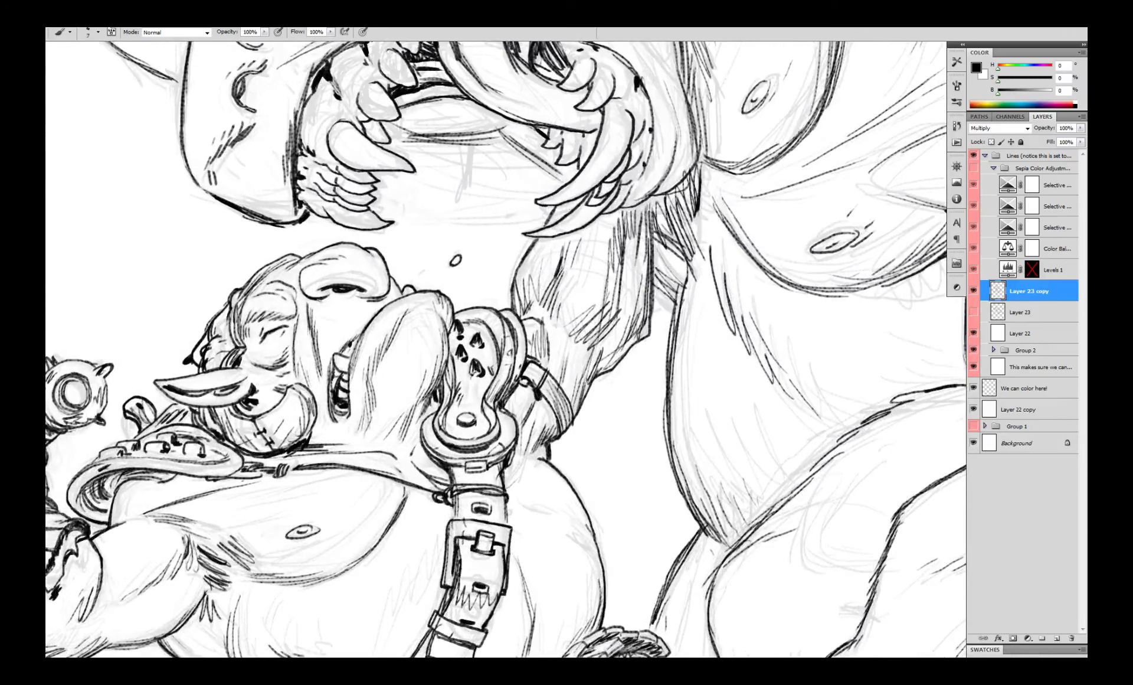
left_click(379, 284, "alt")
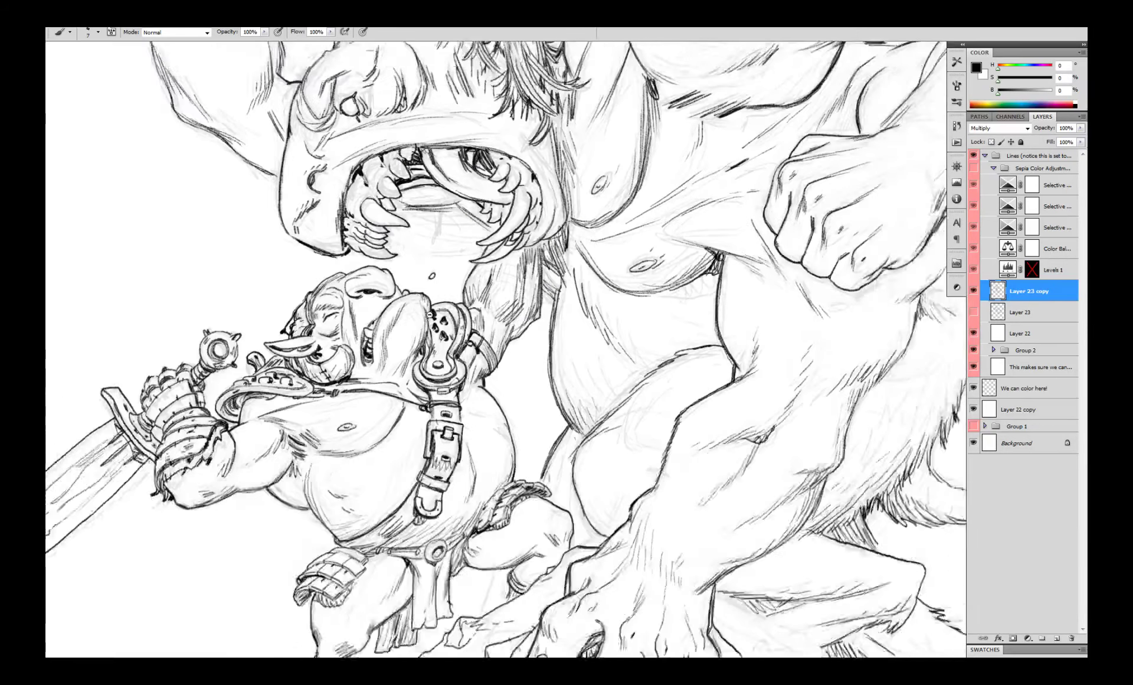
left_click(430, 314, "alt")
left_click_drag(453, 255, 460, 258)
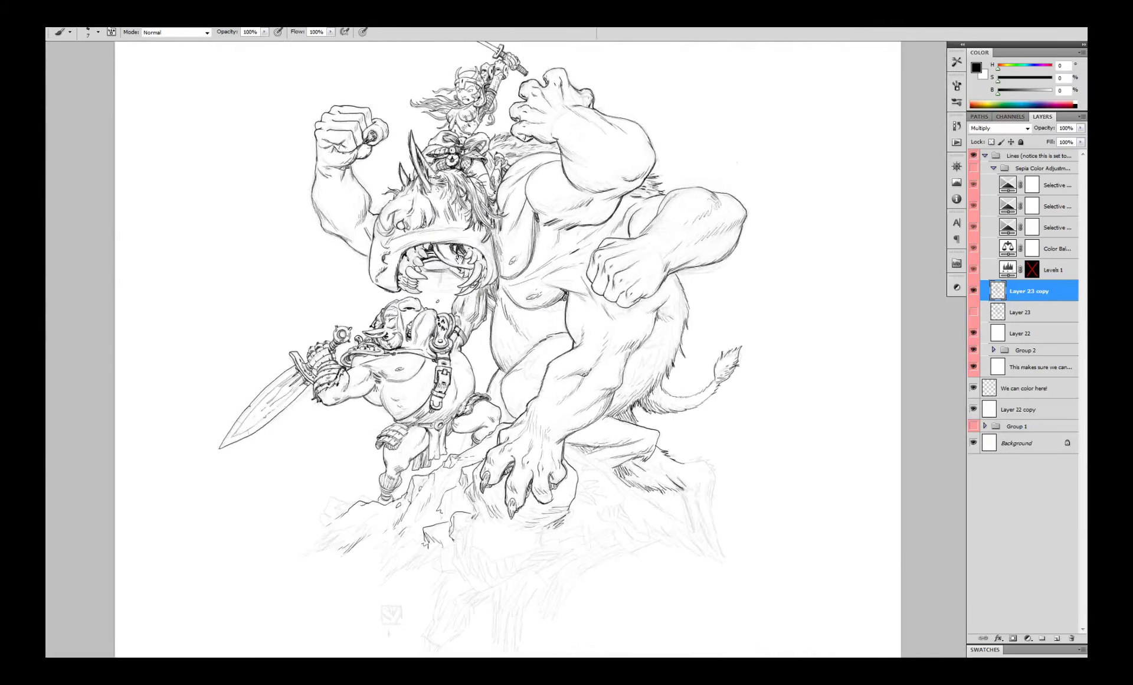
left_click_drag(452, 229, 496, 269)
key("ctrl+plus")
key("ctrl+plus")
key("ctrl+plus")
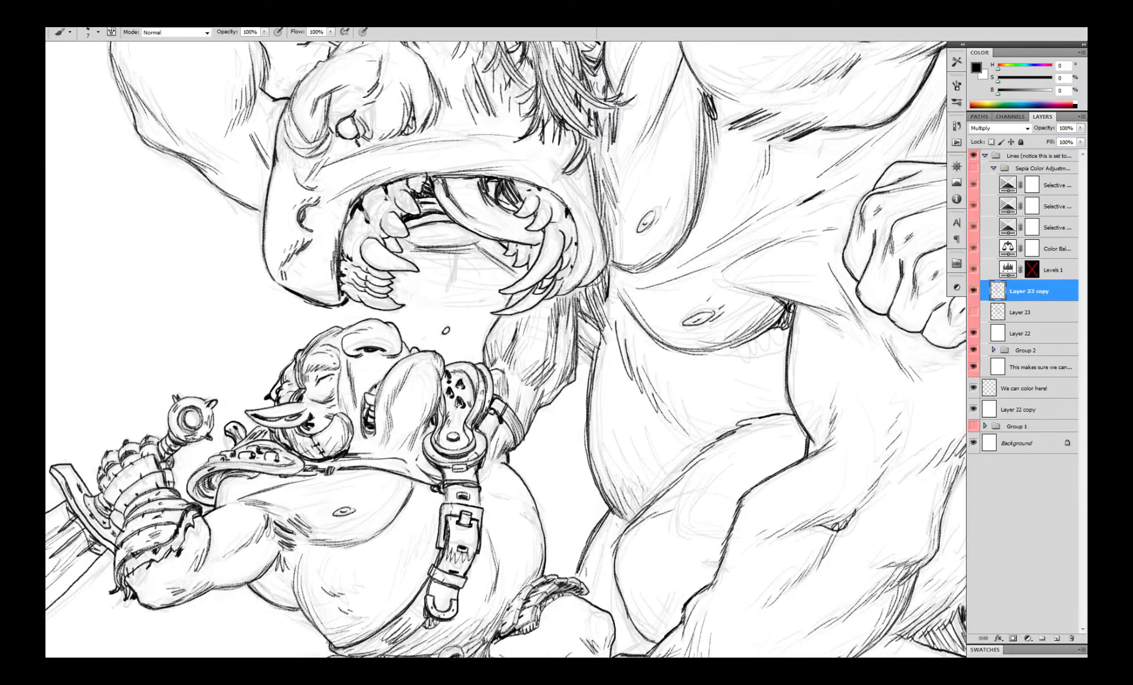
left_click_drag(334, 363, 307, 373)
key("ctrl+0")
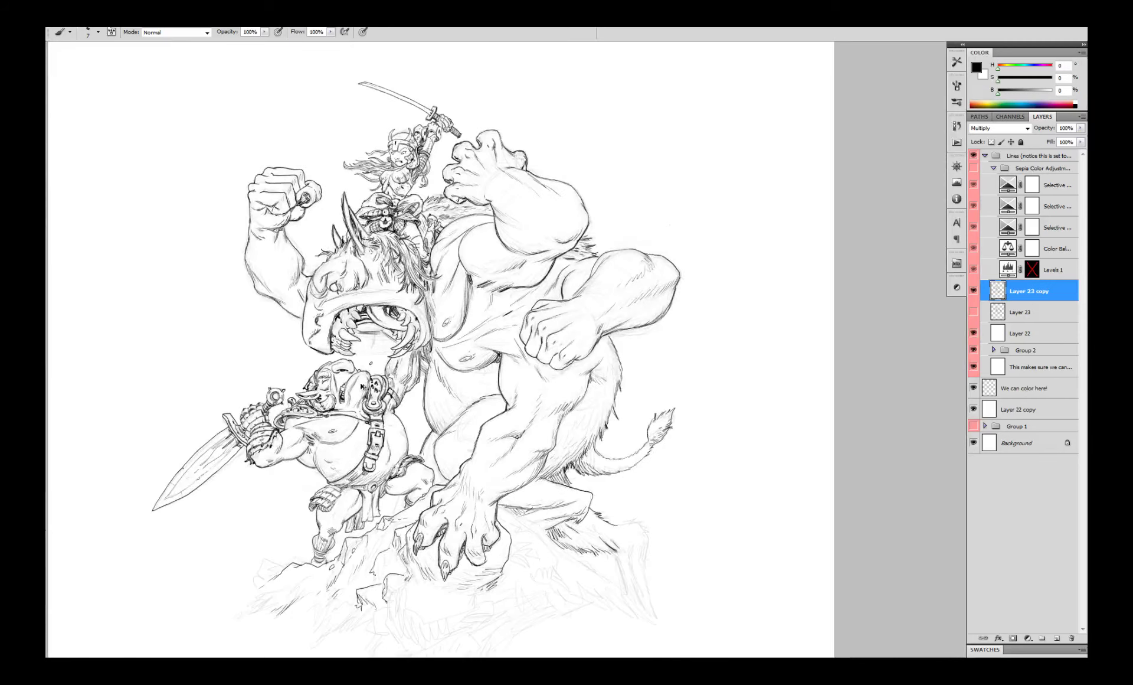
scroll(350, 378, "up", 4)
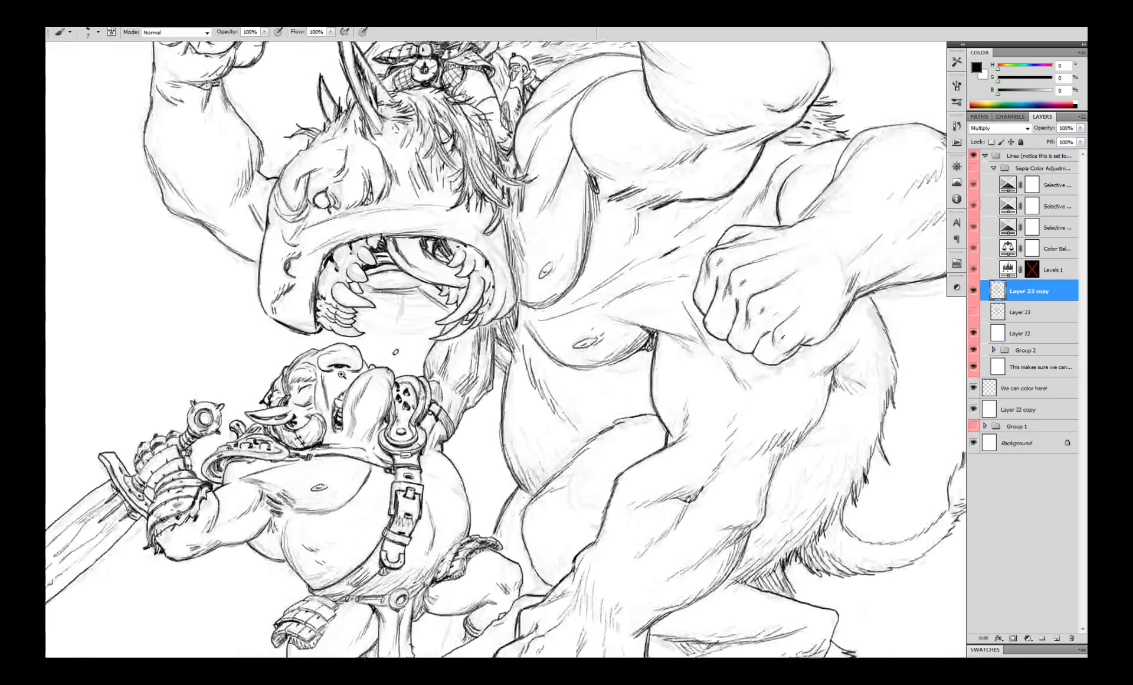
key("z")
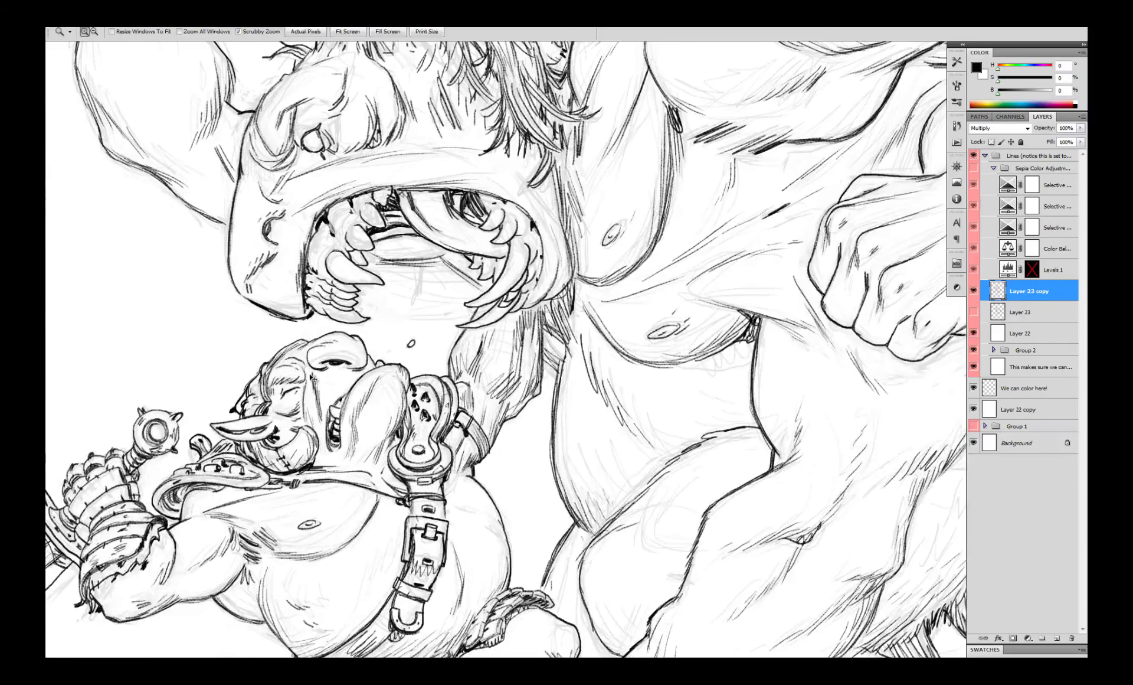
left_click_drag(452, 390, 413, 390)
key("b")
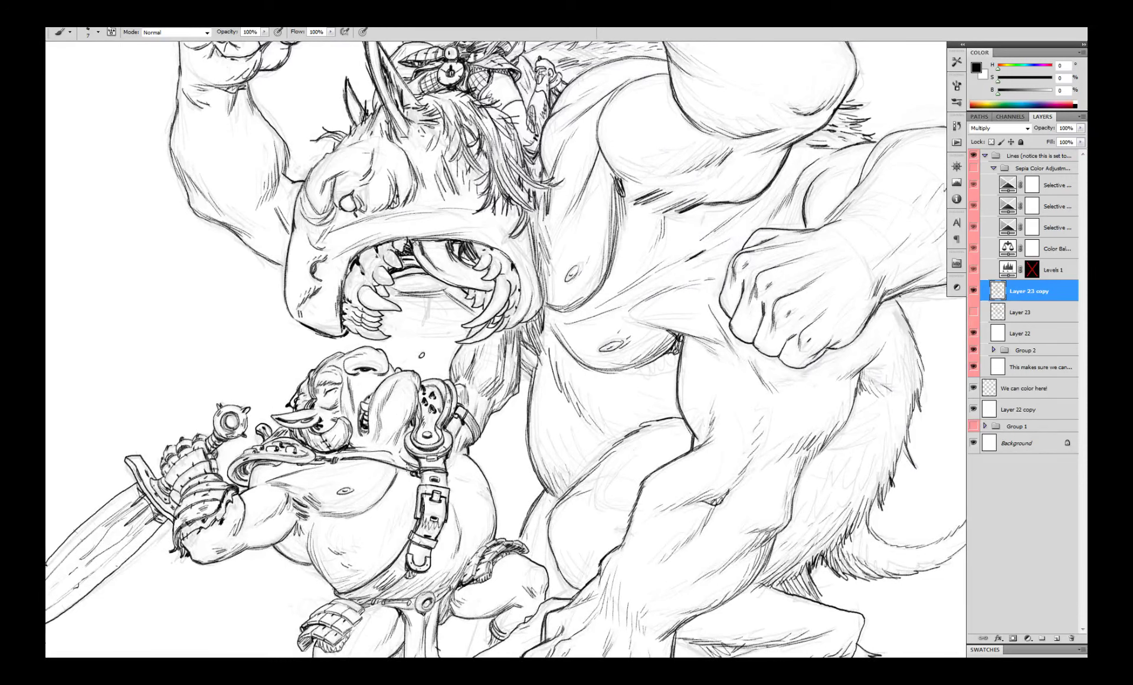
left_click(418, 370, "ctrl+alt")
left_click(419, 370, "ctrl+alt")
left_click(418, 370, "ctrl+alt")
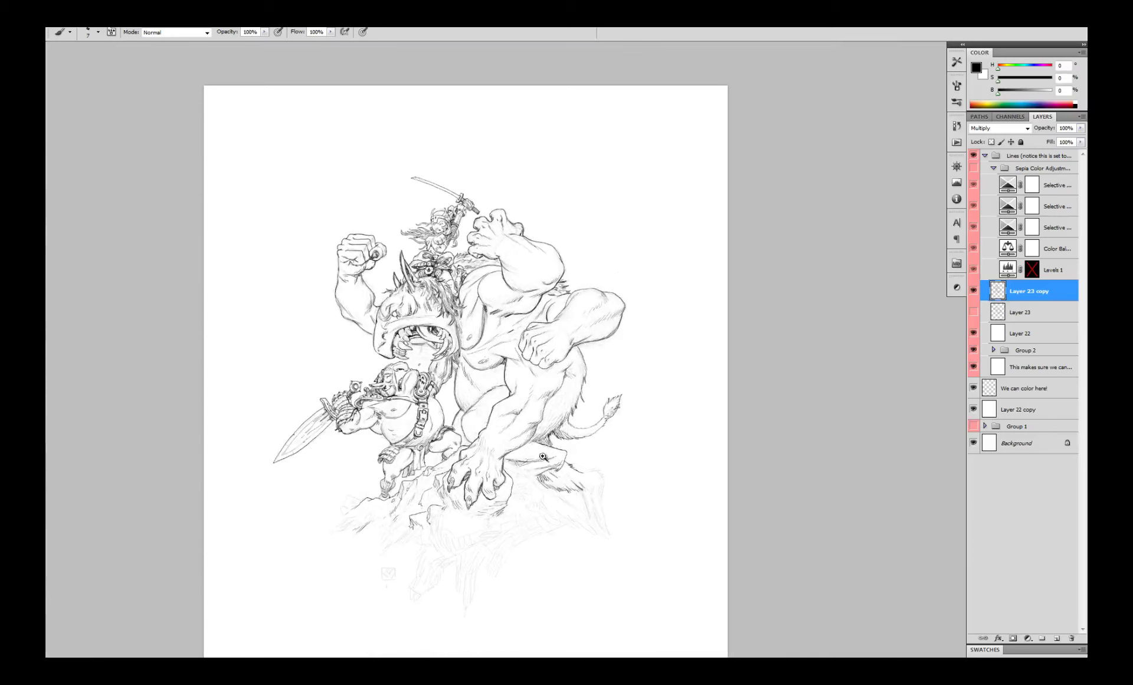
- Ink the edge of the rock slope running down beneath the beast's hind leg
left_click(553, 492)
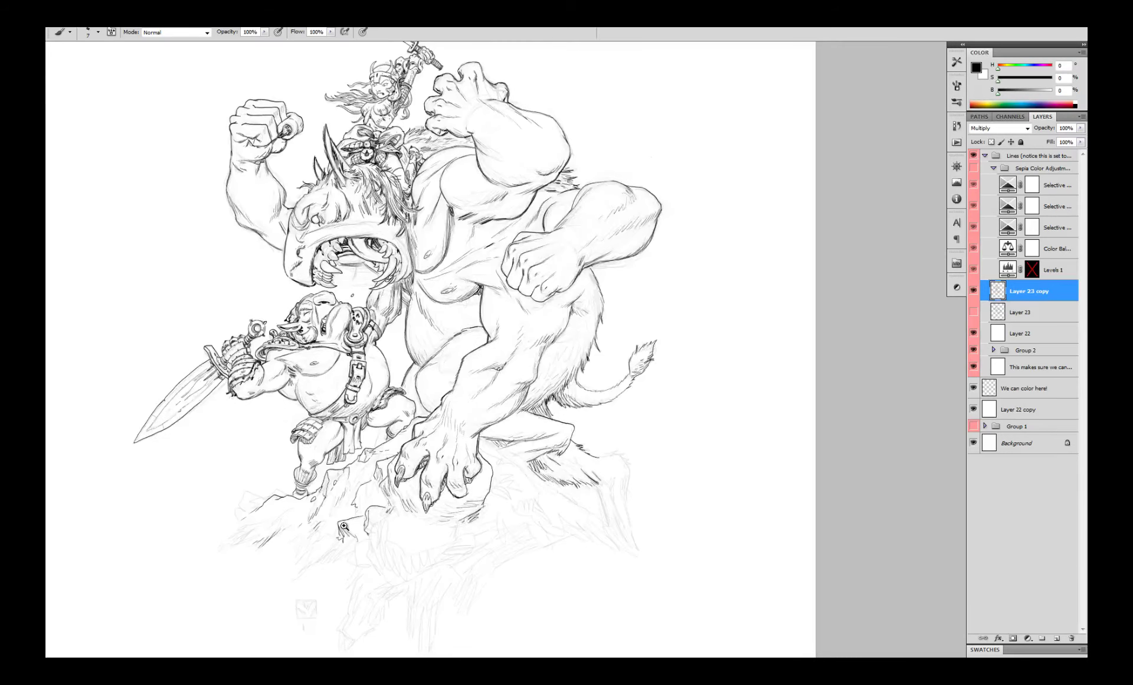
left_click(344, 526)
left_click_drag(458, 452, 220, 395)
left_click(304, 363)
mouse_move(281, 351)
left_mouse_down()
mouse_move(360, 388)
mouse_move(522, 519)
left_mouse_up()
key("ctrl+z")
left_click_drag(438, 457, 558, 550)
- Ink the inner edge of the beast's lower hind leg and the crease lines under its bent thigh and knee
left_click_drag(506, 443, 522, 476)
left_click_drag(522, 476, 533, 524)
left_click_drag(475, 435, 506, 444)
left_click_drag(363, 354, 400, 354)
left_click_drag(316, 371, 364, 355)
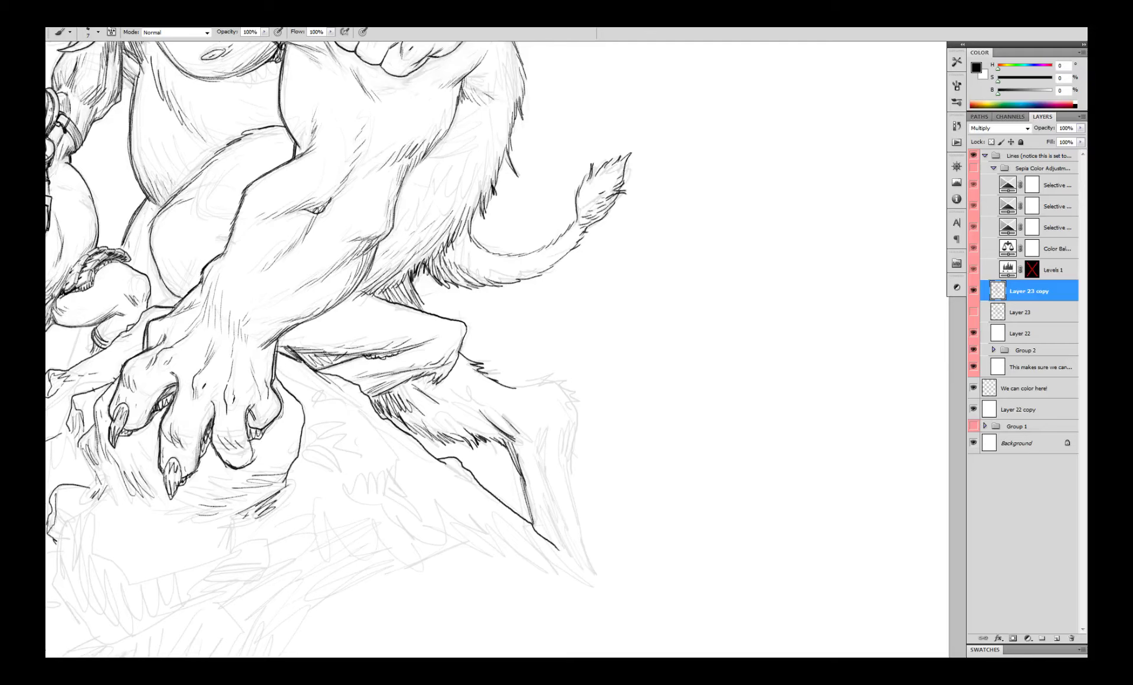
left_click_drag(284, 338, 361, 353)
left_click_drag(467, 331, 459, 350)
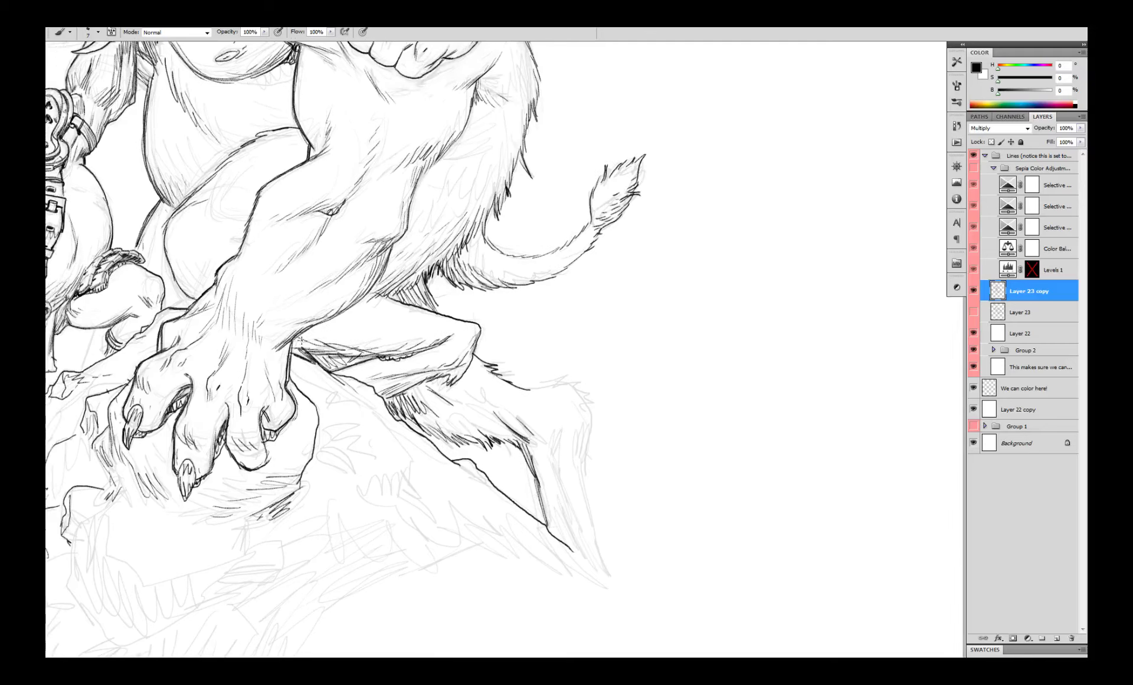
- Ink the furry hock and both edges of the lower hind leg, with long hatching strokes down to the foot
key("ctrl+0")
scroll(455, 387, "up", 4)
mouse_move(401, 338)
left_mouse_down()
mouse_move(444, 336)
mouse_move(469, 362)
left_mouse_up()
left_click_drag(469, 362, 459, 410)
left_click_drag(450, 382, 469, 484)
left_click_drag(430, 401, 452, 493)
scroll(466, 449, "down", 4)
scroll(449, 413, "up", 4)
left_click_drag(528, 301, 519, 337)
scroll(563, 366, "down", 5)
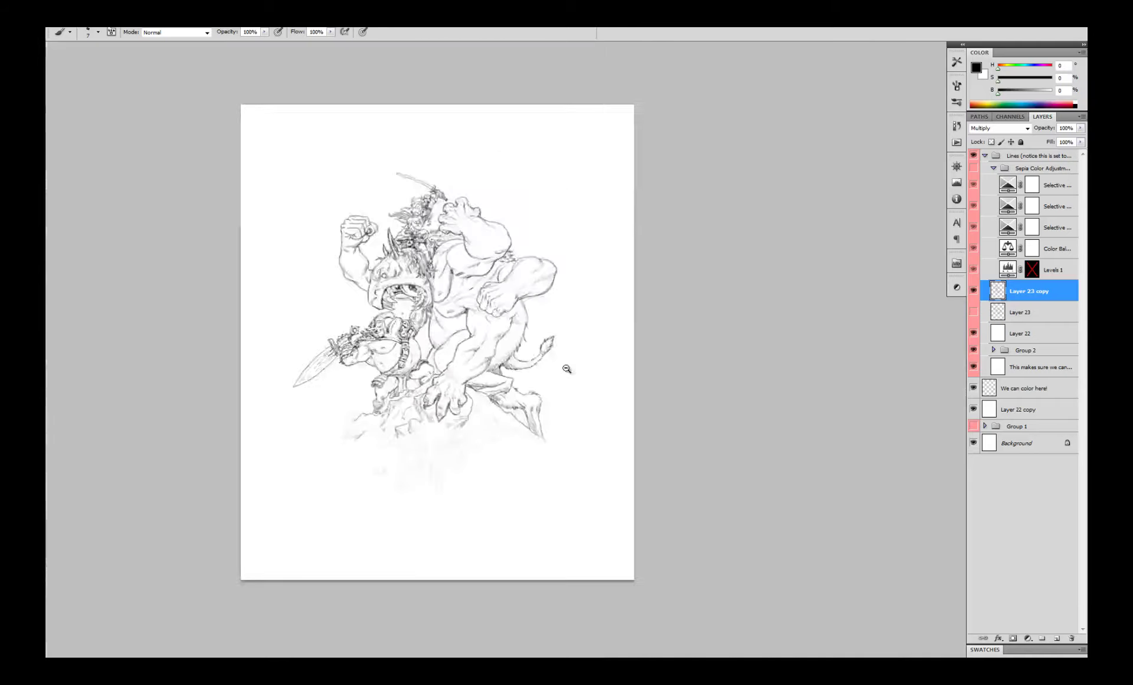
- Examine the inked hind leg and tail up close and against the whole figure
scroll(562, 325, "up", 3)
key("ctrl+z")
scroll(562, 323, "up", 2)
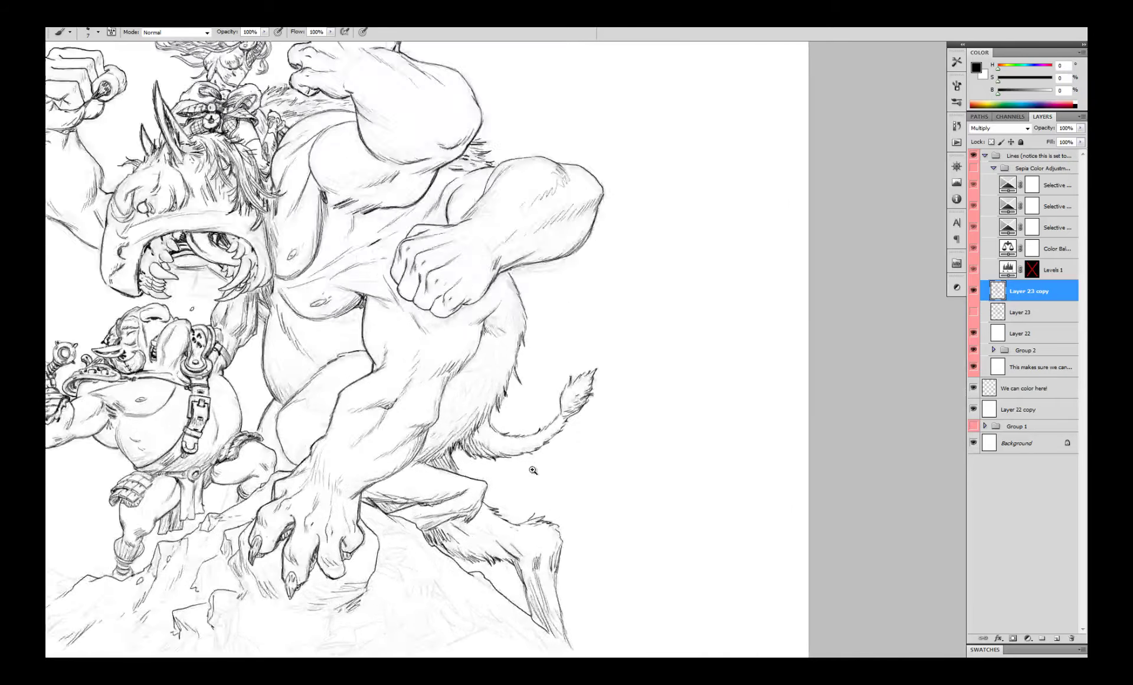
scroll(432, 500, "down", 4)
scroll(433, 500, "up", 6)
scroll(433, 500, "down", 5)
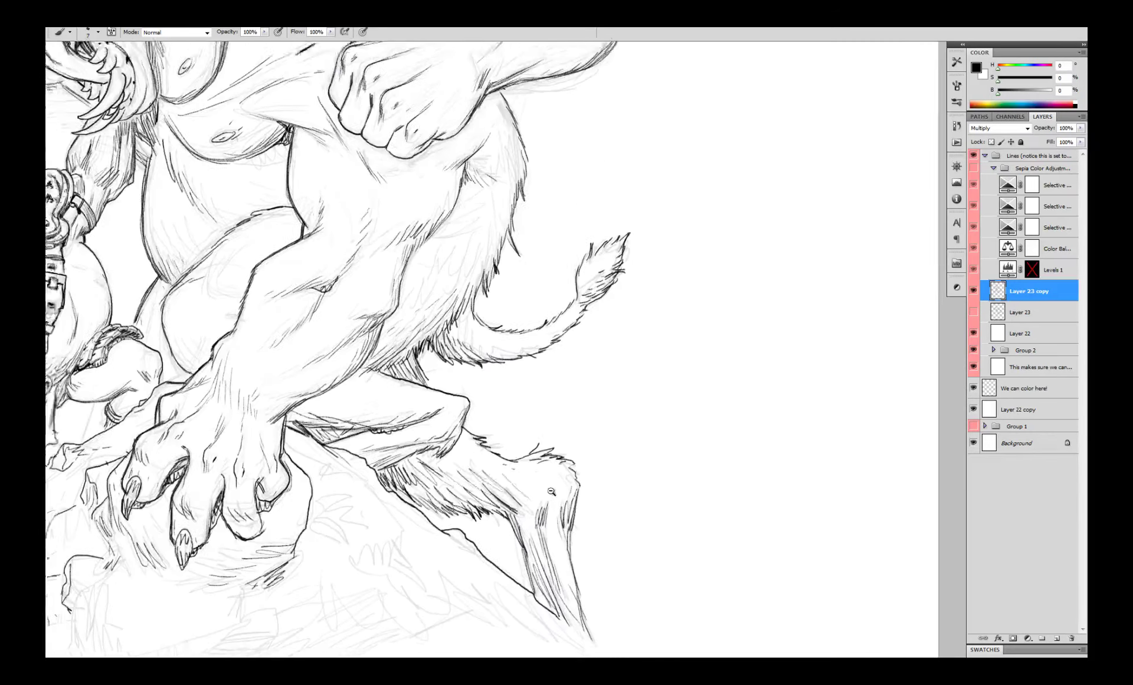
scroll(433, 500, "up", 4)
scroll(433, 500, "down", 2)
- Ink the jagged rock formation below the beast's clawed hand, hatching down its faces
left_click_drag(251, 416, 233, 484)
mouse_move(361, 421)
left_mouse_down()
mouse_move(399, 421)
mouse_move(323, 493)
left_mouse_up()
left_click_drag(302, 440, 304, 462)
mouse_move(309, 459)
left_mouse_down()
mouse_move(326, 486)
mouse_move(303, 488)
left_mouse_up()
left_click_drag(314, 465, 312, 506)
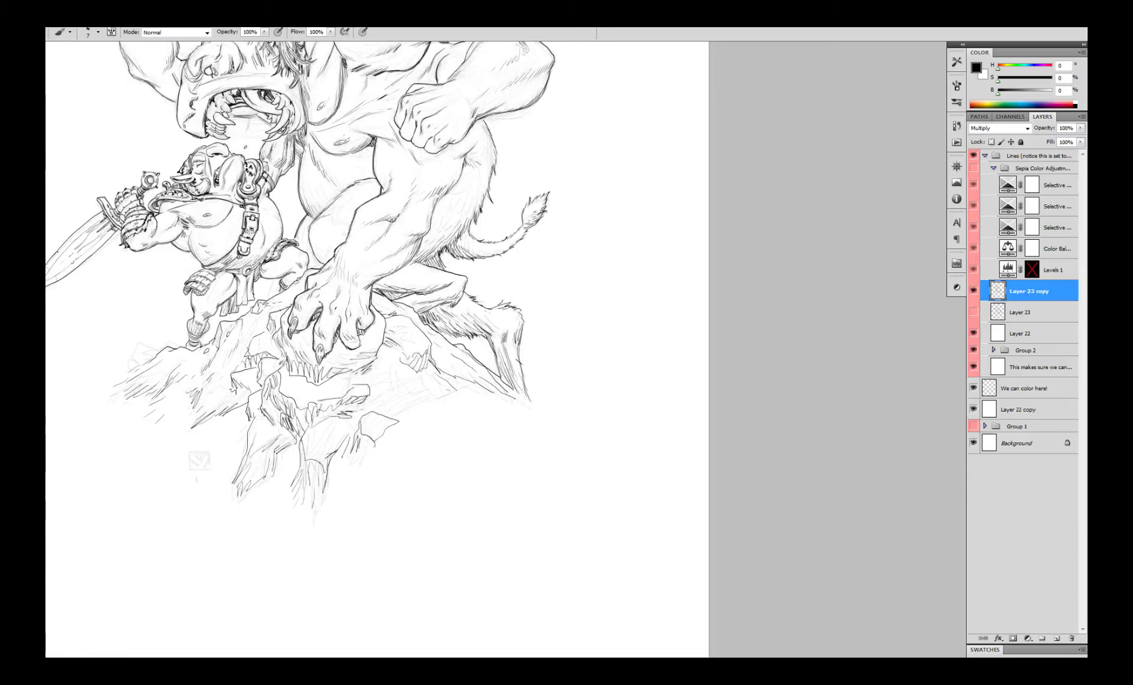
- Add hatching to the rocks around the clawed hand and finish the outline of the boulder on the lower ledge
left_click_drag(293, 344, 301, 353)
mouse_move(301, 349)
left_mouse_down()
mouse_move(308, 364)
mouse_move(299, 356)
left_mouse_up()
left_click_drag(364, 354, 352, 362)
mouse_move(374, 354)
left_mouse_down()
mouse_move(359, 359)
mouse_move(401, 349)
left_mouse_up()
mouse_move(386, 340)
left_mouse_down()
mouse_move(402, 354)
mouse_move(377, 358)
left_mouse_up()
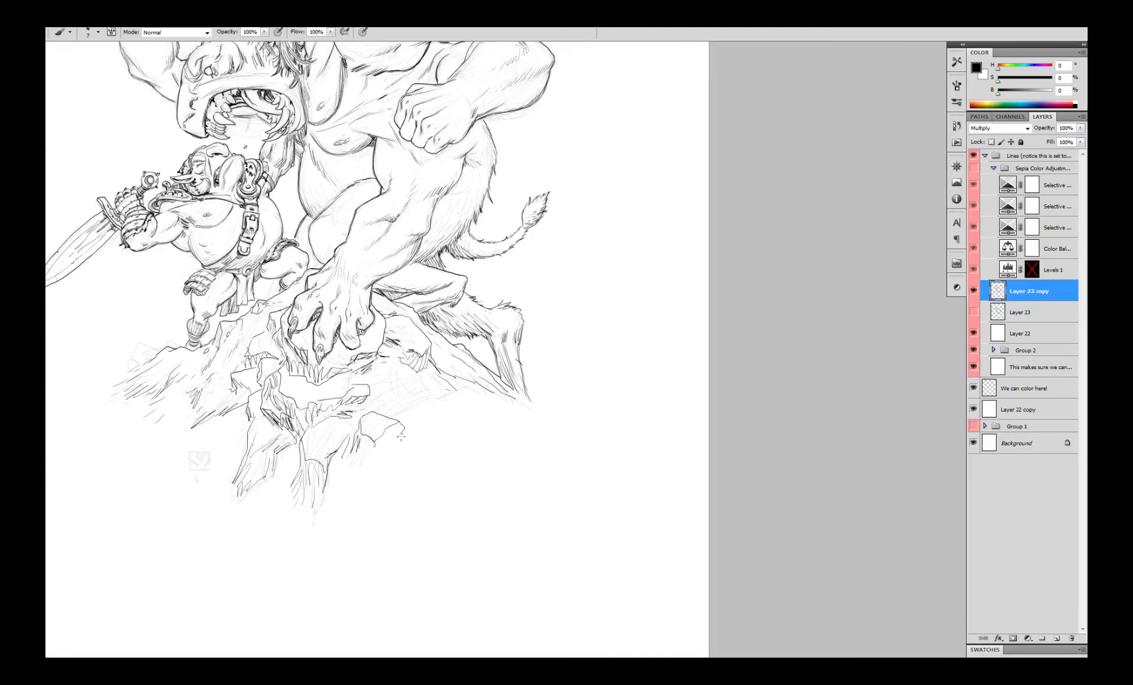
left_click_drag(403, 426, 360, 457)
left_click_drag(288, 375, 307, 378)
- Ink the square monogram emblem beside the rocks and write the number 12 beneath it
left_click(356, 401, "alt")
left_click(372, 408, "ctrl")
left_click_drag(372, 408, 431, 447)
scroll(240, 501, "up", 3)
left_click_drag(460, 382, 462, 431)
left_click_drag(460, 382, 514, 381)
left_click_drag(477, 444, 479, 460)
left_click_drag(487, 446, 509, 460)
scroll(552, 399, "down", 5)
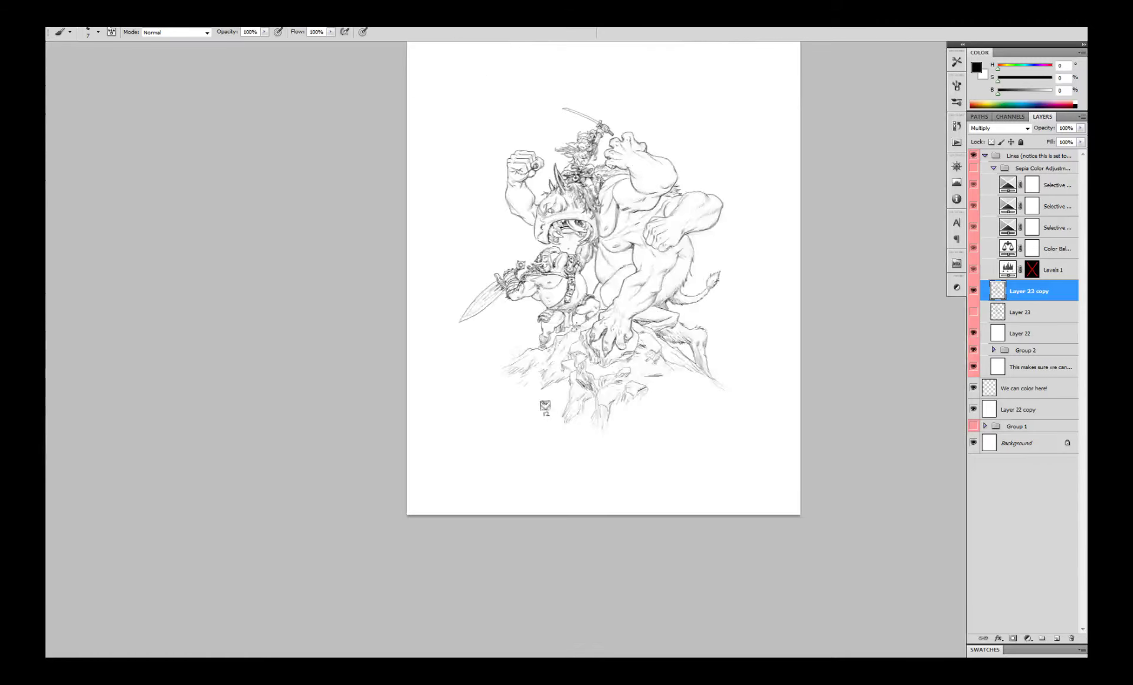
- Add further detail strokes to the rocky ground on a new layer above Layer 23 copy, with the Group 2 layers hidden
scroll(556, 421, "up", 6)
key("ctrl+z")
mouse_move(505, 378)
left_mouse_down()
mouse_move(485, 394)
mouse_move(512, 391)
left_mouse_up()
mouse_move(470, 363)
left_mouse_down()
mouse_move(474, 392)
mouse_move(409, 421)
left_mouse_up()
scroll(527, 398, "down", 6)
scroll(529, 397, "up", 5)
left_click(450, 435, "ctrl")
key("e")
key("b")
left_click_drag(417, 405, 437, 416)
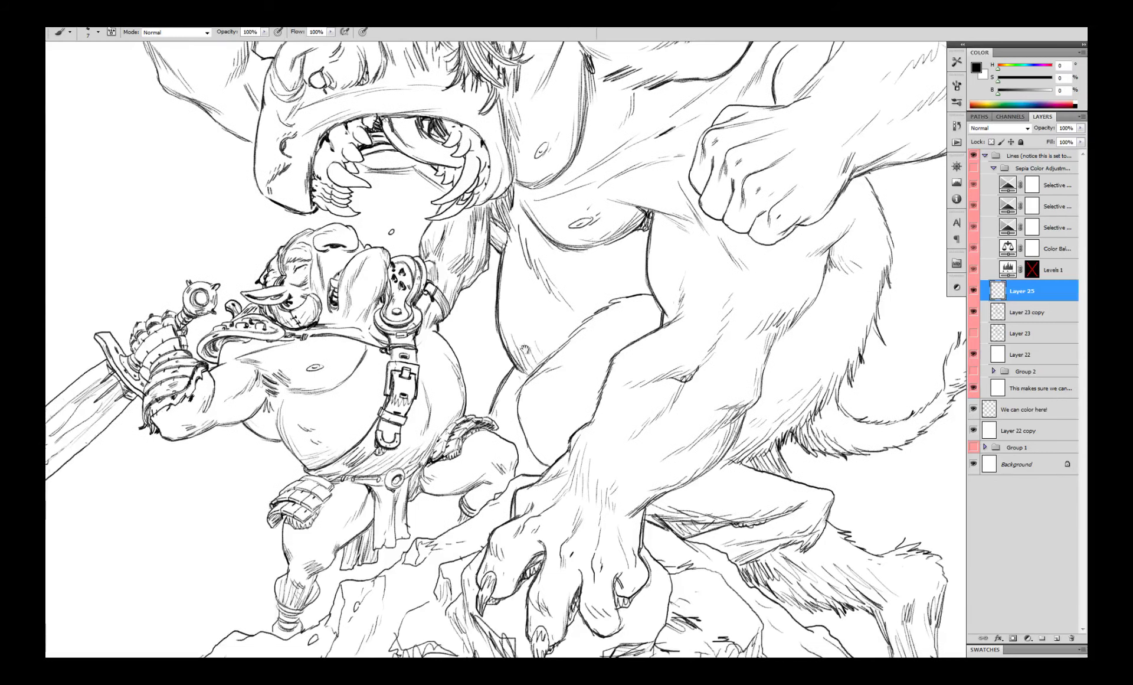
- Thicken the outline of the beast's lower belly and darken the contour of the bent thigh beneath it
left_click_drag(503, 326, 513, 354)
mouse_move(516, 324)
left_mouse_down()
mouse_move(531, 346)
mouse_move(560, 354)
left_mouse_up()
left_click_drag(529, 322, 538, 335)
left_click_drag(494, 404, 489, 419)
left_click_drag(515, 376, 495, 421)
left_click_drag(534, 454, 533, 466)
key("ctrl+0")
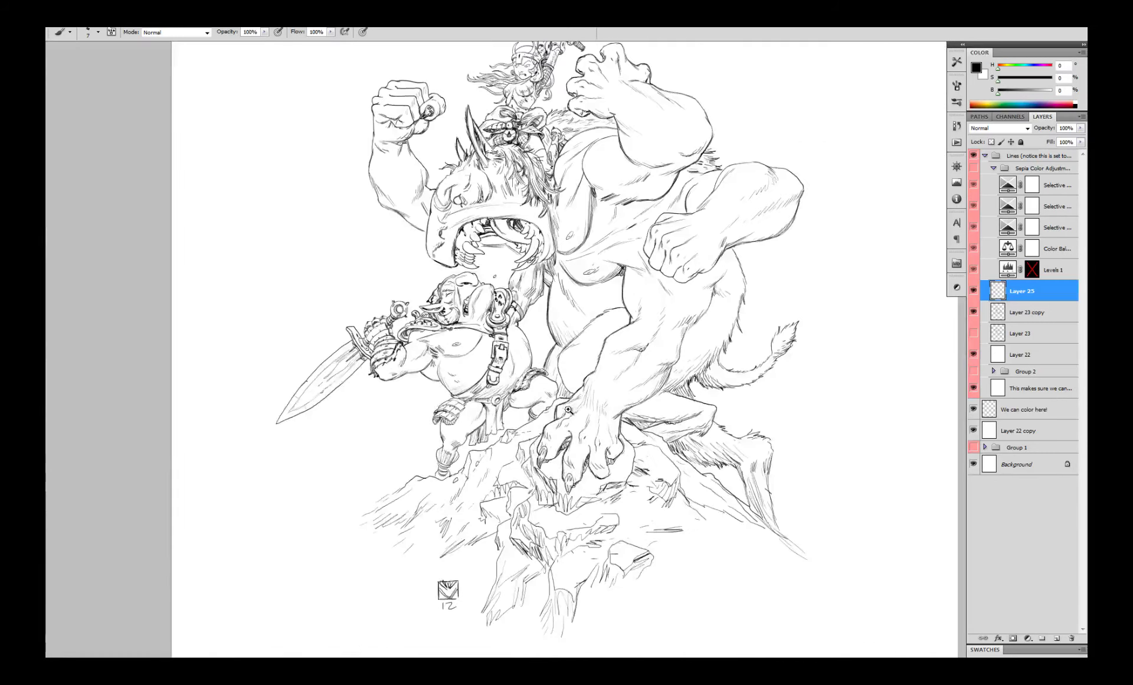
- Add short hatching strokes to the beast's bent thigh beside the planted forearm
left_click_drag(590, 348, 646, 367)
left_click(661, 384, "ctrl")
left_click(655, 386, "ctrl")
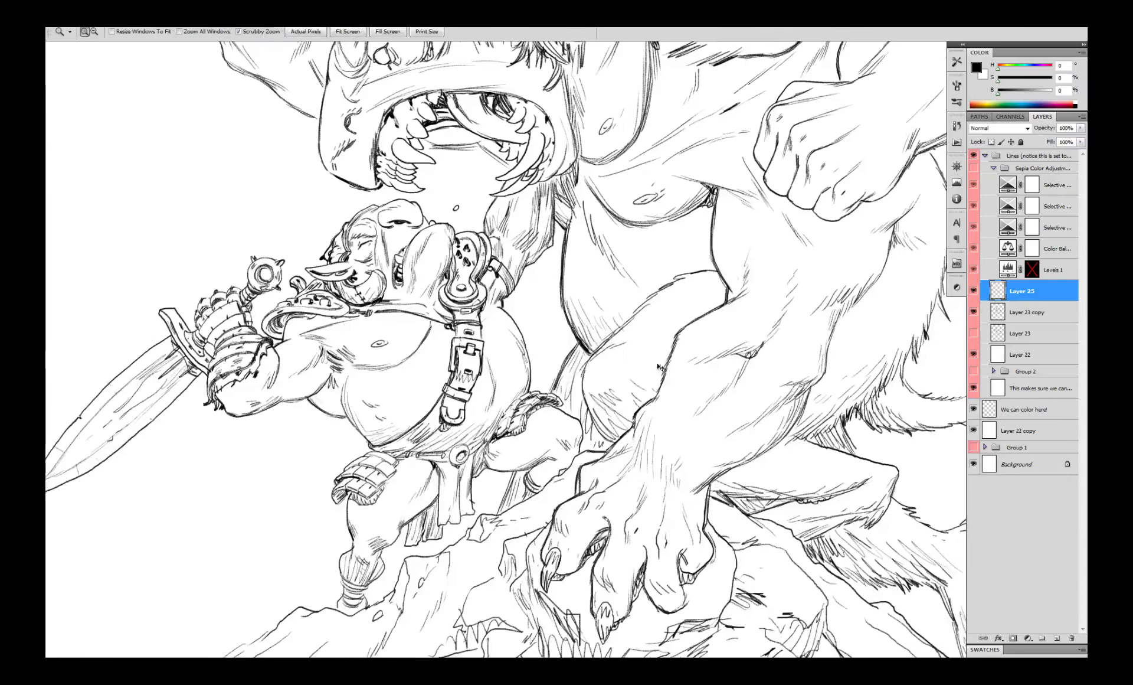
left_click_drag(593, 401, 578, 414)
left_click_drag(624, 387, 648, 392)
key("b")
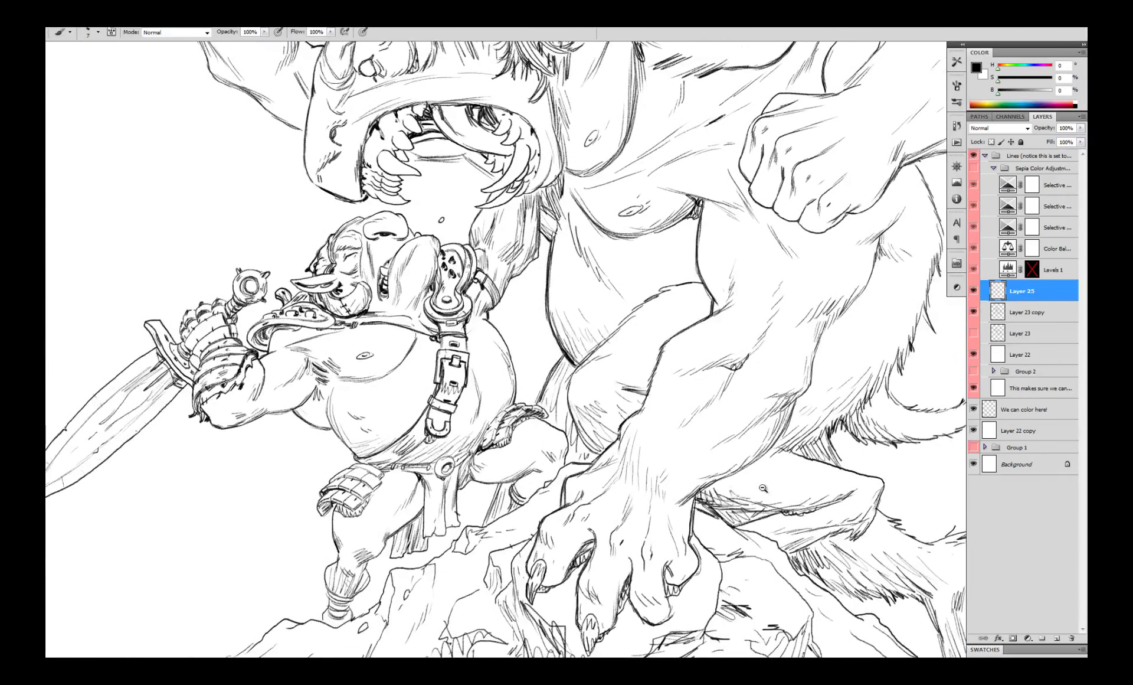
- Ink extra contour and shading strokes along the underside of the thigh behind the beast's wrist
key("ctrl+minus")
left_click(645, 444, "ctrl")
left_click_drag(593, 428, 620, 472)
left_click_drag(595, 440, 613, 473)
key("ctrl+z")
left_click_drag(590, 414, 593, 438)
mouse_move(602, 419)
left_mouse_down()
mouse_move(610, 436)
mouse_move(647, 437)
left_mouse_up()
- Strengthen the beast's contour lines beside the smaller creature and check them against the whole illustration
left_click_drag(647, 437, 372, 622)
key("ctrl+plus")
left_click_drag(562, 221, 577, 265)
mouse_move(571, 176)
left_mouse_down()
mouse_move(530, 224)
mouse_move(540, 274)
left_mouse_up()
key("ctrl+minus")
key("ctrl+minus")
key("ctrl+minus")
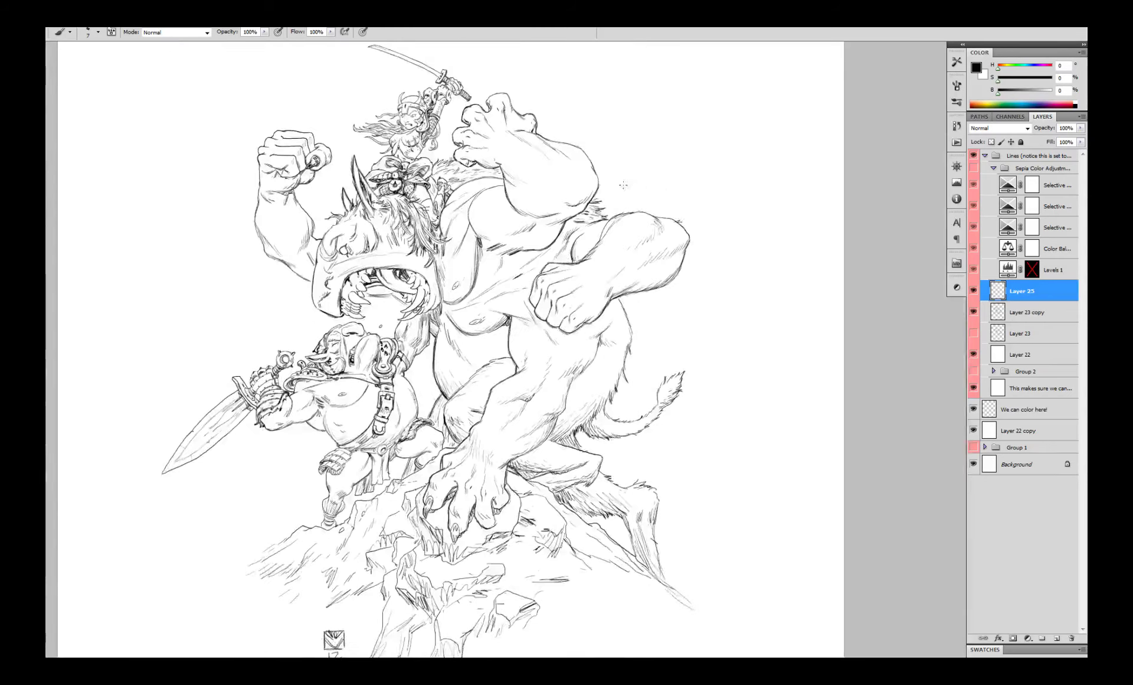